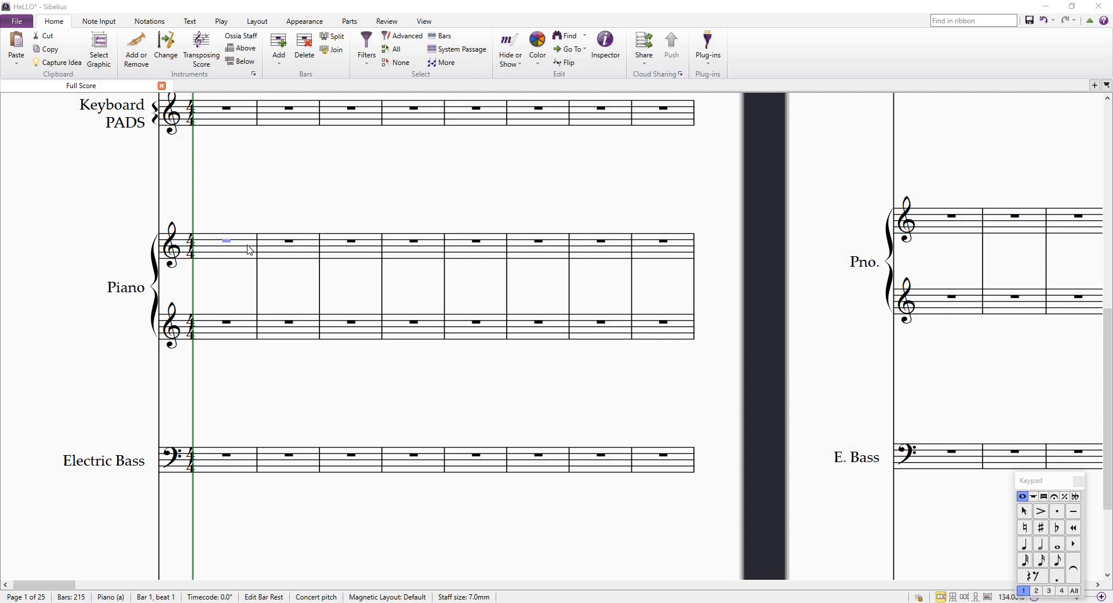
Look over the full score's instrument staves, from the guitars and keyboard pads down to the piano, electric bass and drum set
scroll(249, 250, "down", 2)
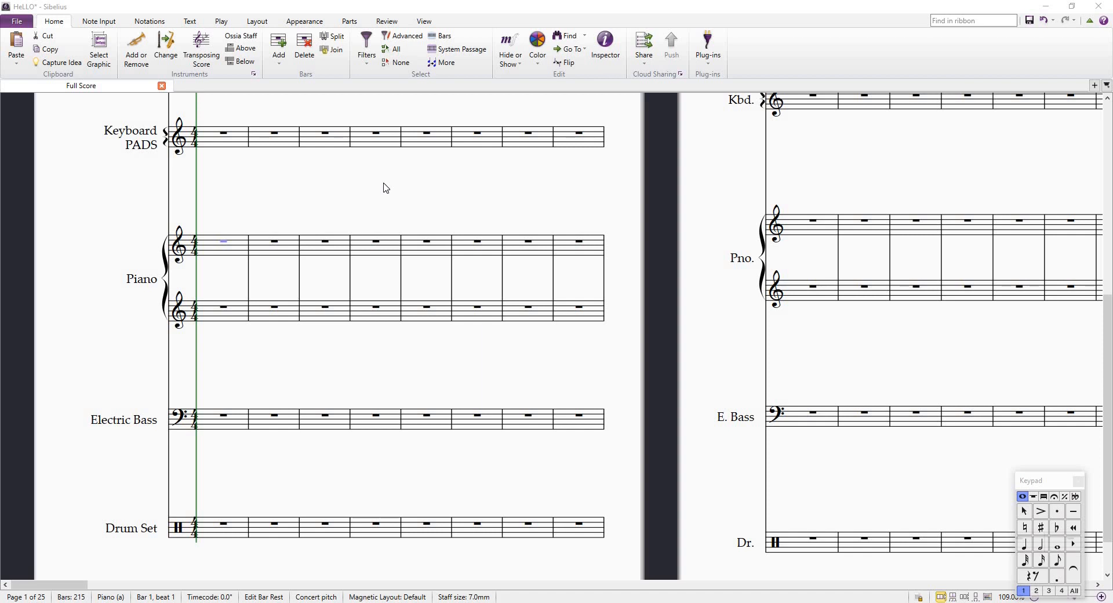
scroll(387, 194, "down", 2)
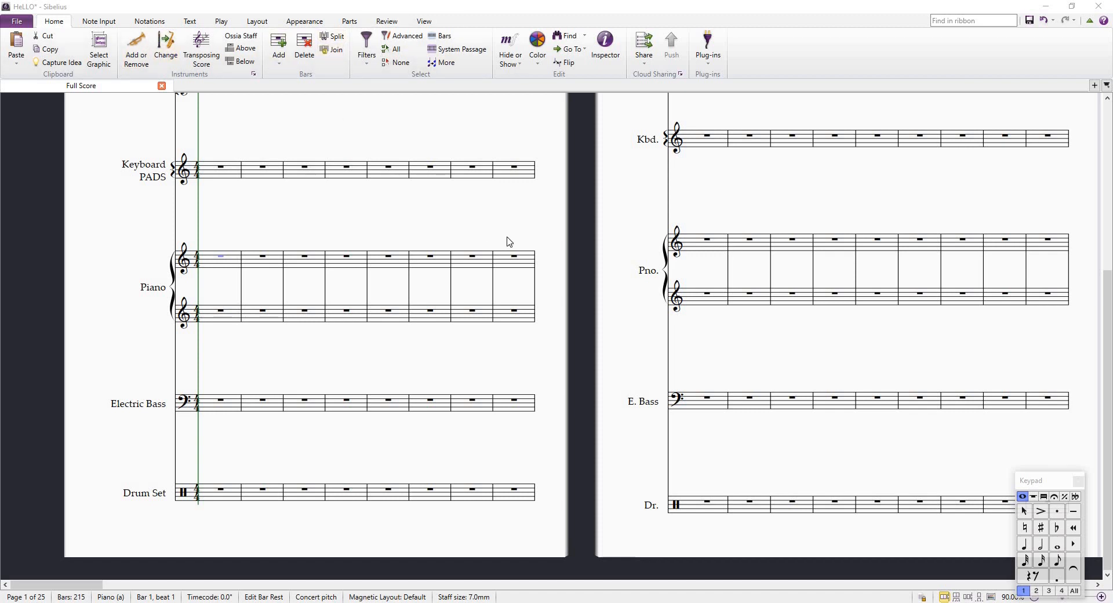
scroll(554, 268, "up", 3)
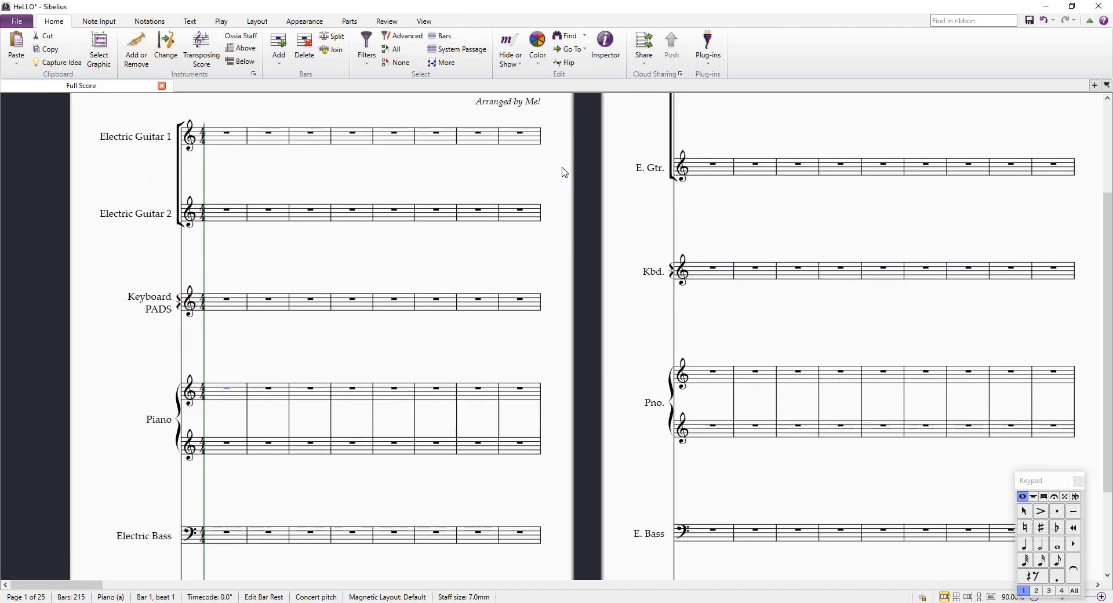
scroll(568, 215, "up", 2)
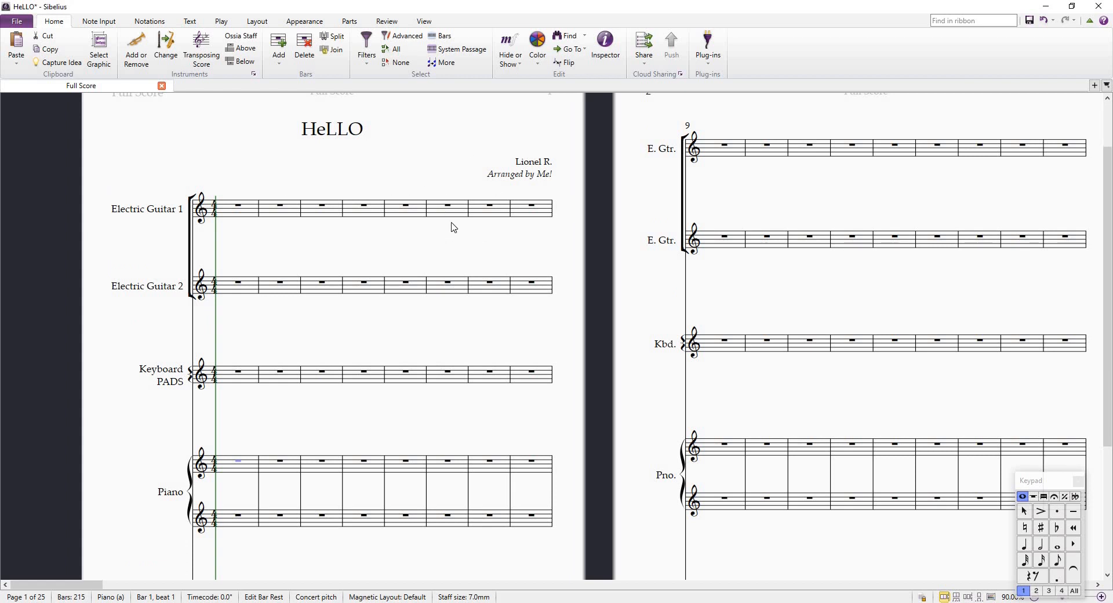
scroll(450, 226, "down", 2)
scroll(505, 231, "down", 1)
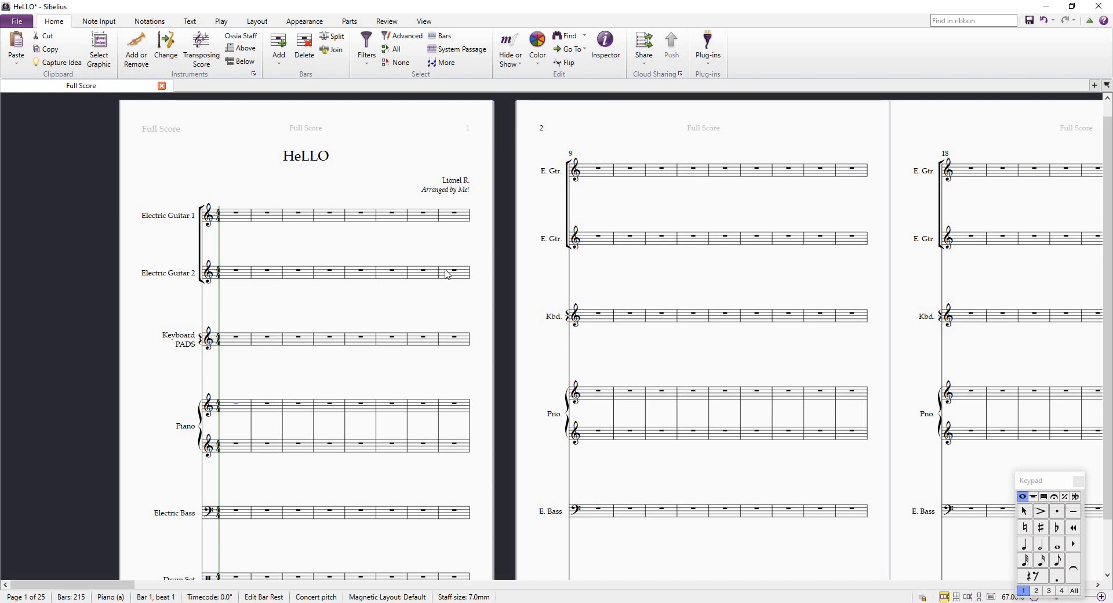
scroll(446, 274, "down", 1)
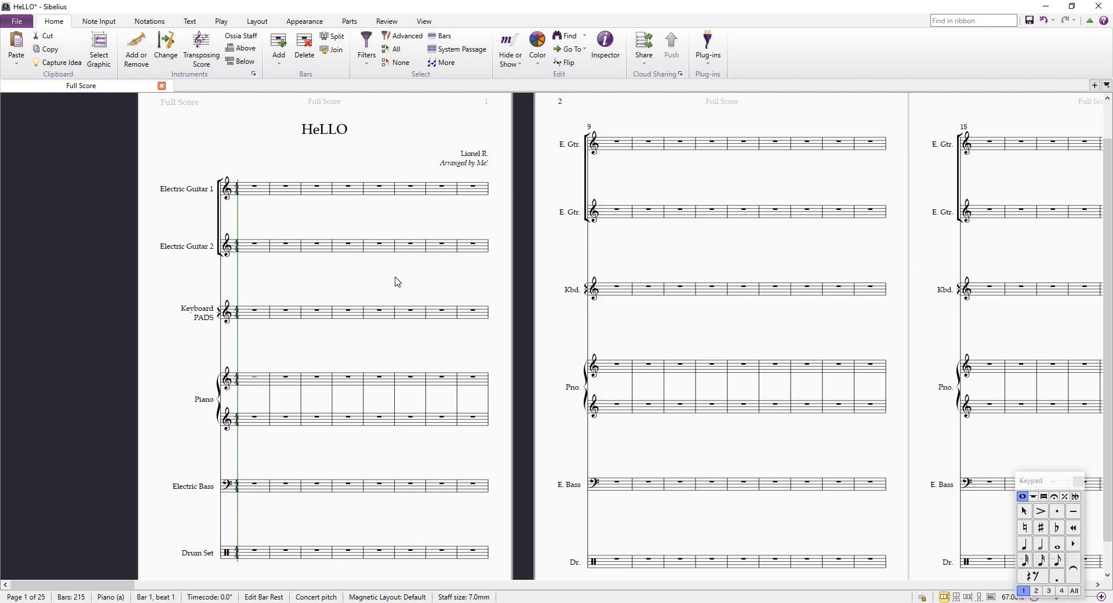
left_click(329, 387)
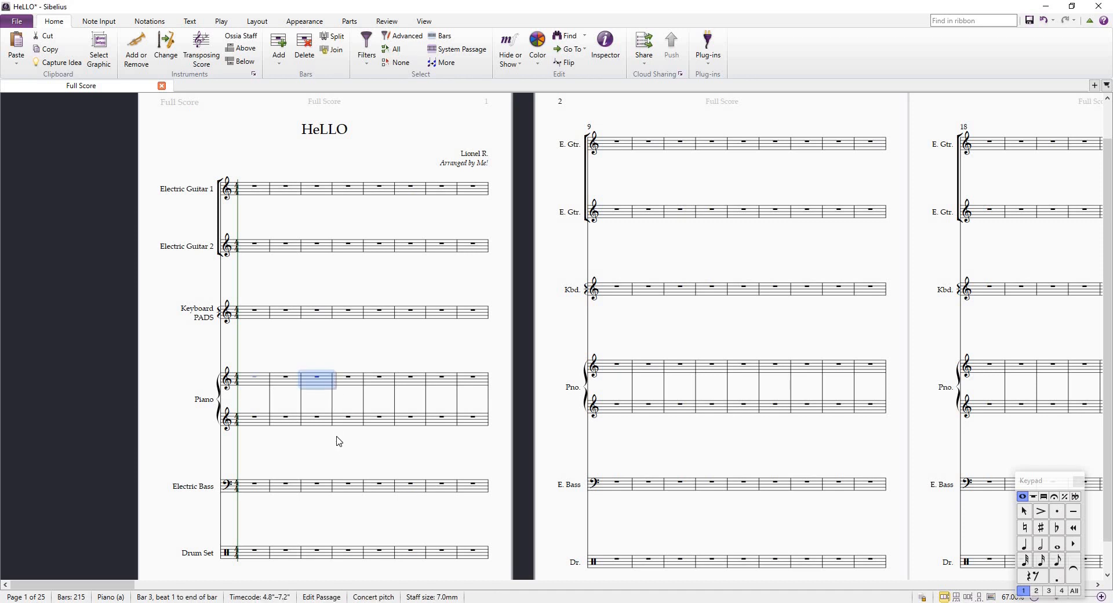
scroll(348, 372, "down", 3)
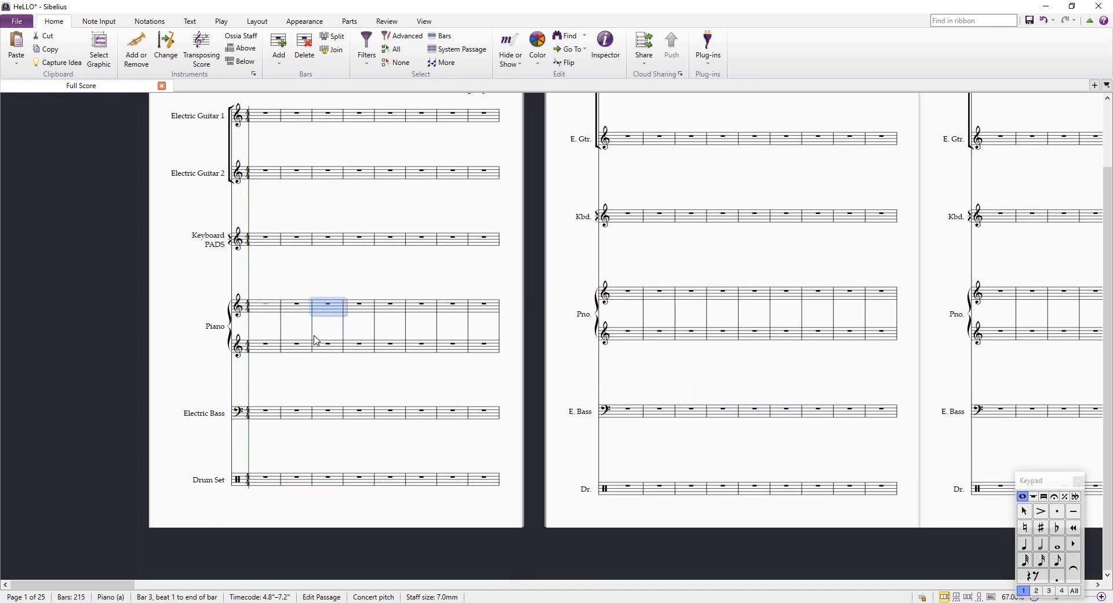
scroll(317, 342, "up", 4)
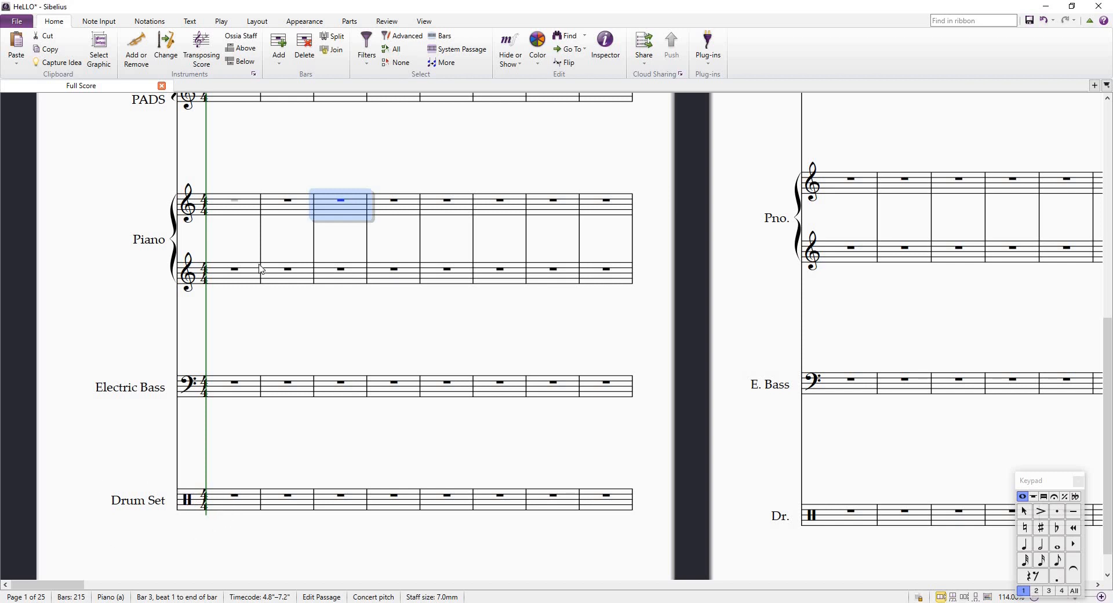
scroll(286, 357, "up", 5)
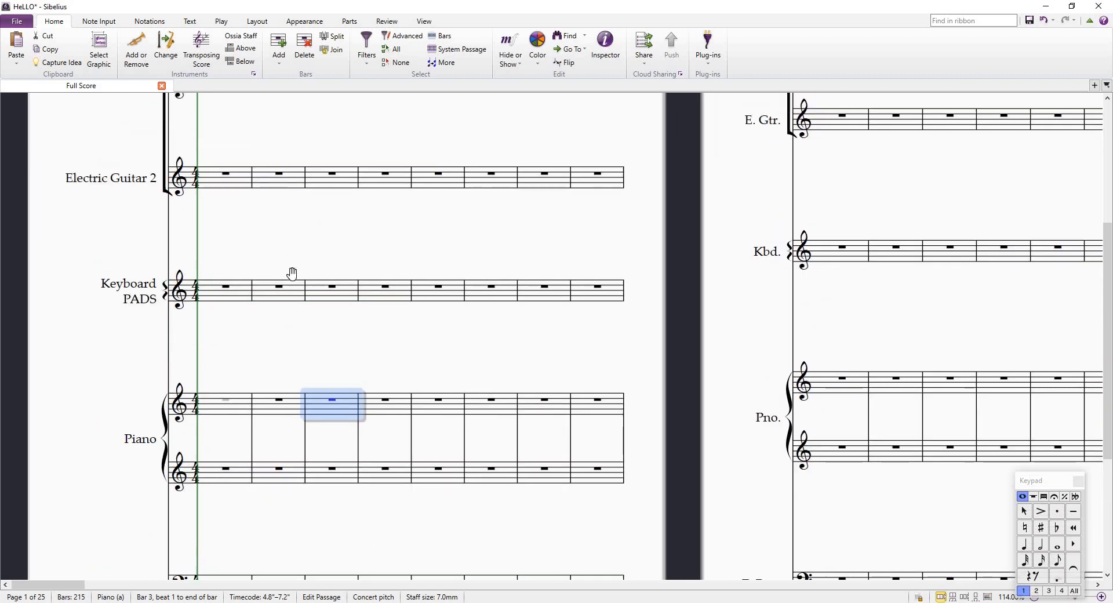
scroll(291, 276, "up", 1)
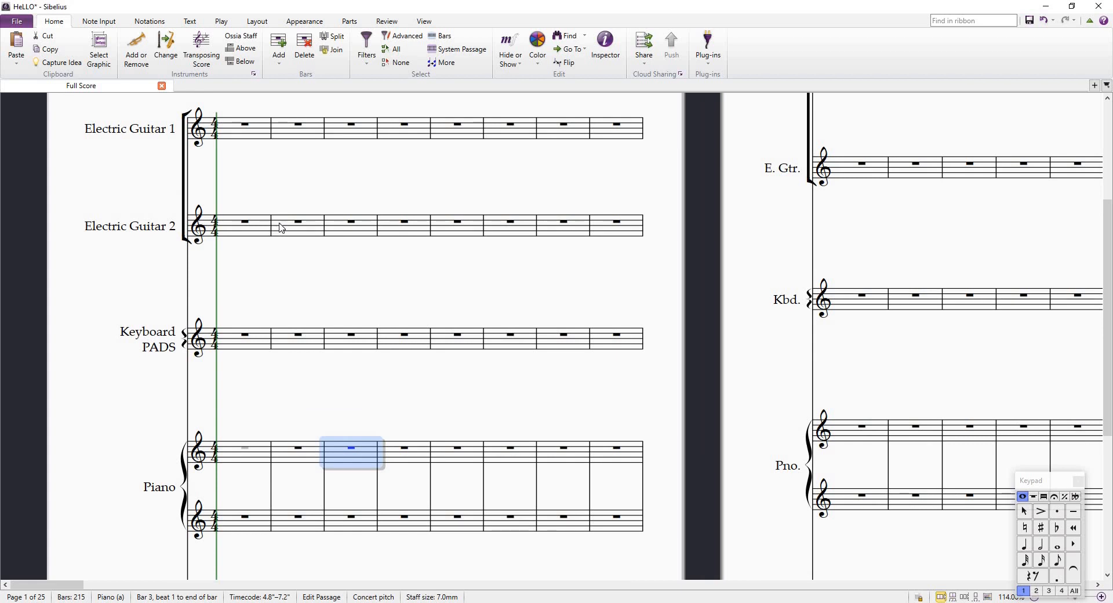
Examine the Electric Guitar 2 and Electric Bass parts, selecting bar 2 in each, along with the neighbouring staves on page 1
left_click(281, 242)
key("ctrl+minus")
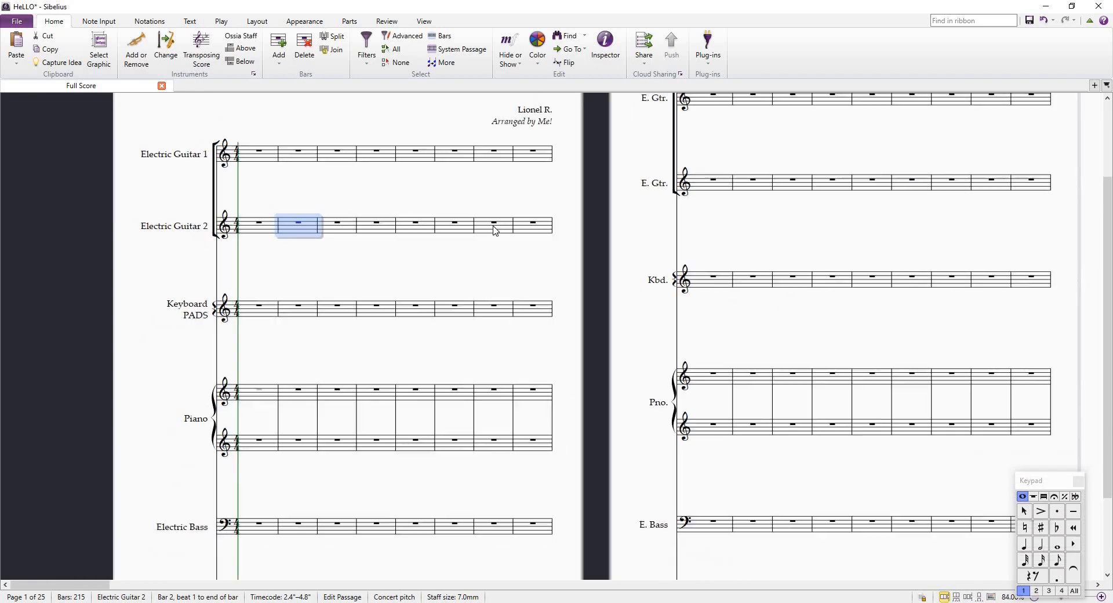
key("ctrl+minus")
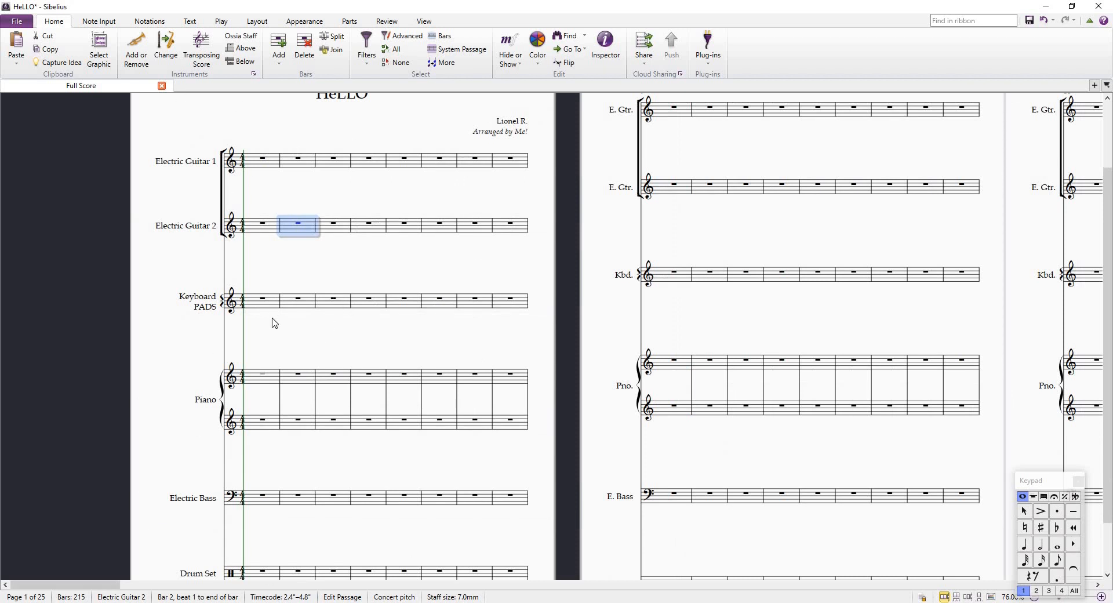
scroll(275, 322, "down", 2)
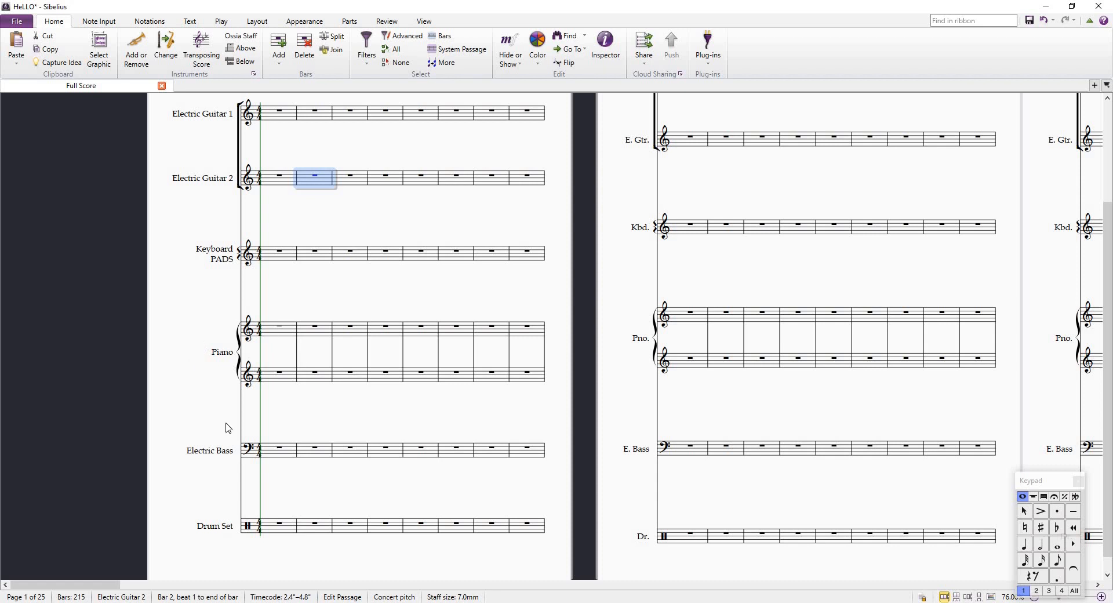
left_click(316, 457)
scroll(315, 455, "up", 1)
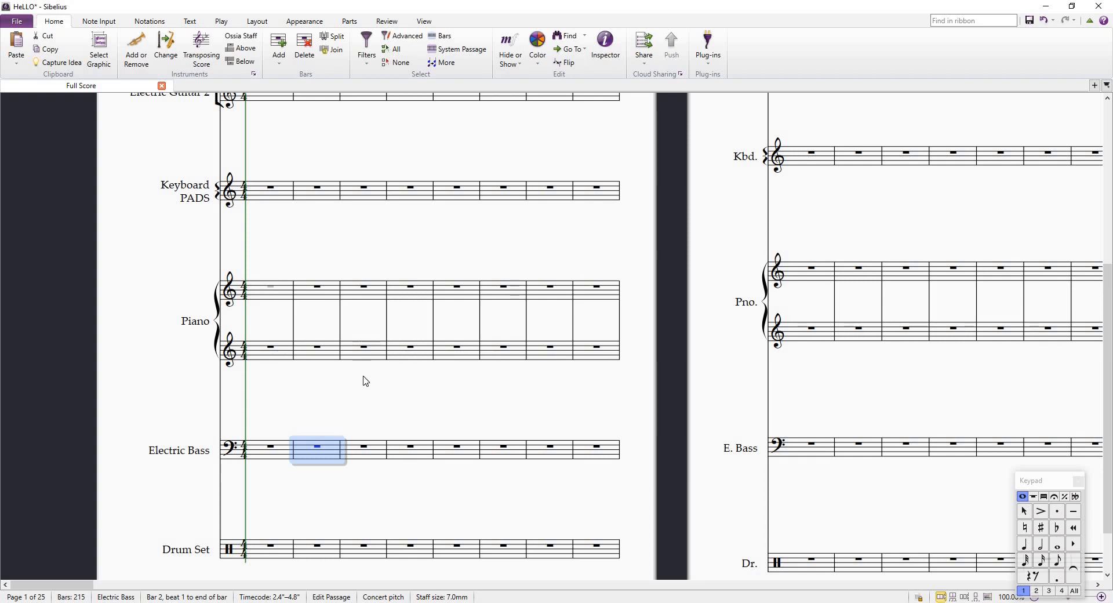
left_click_drag(364, 377, 377, 351)
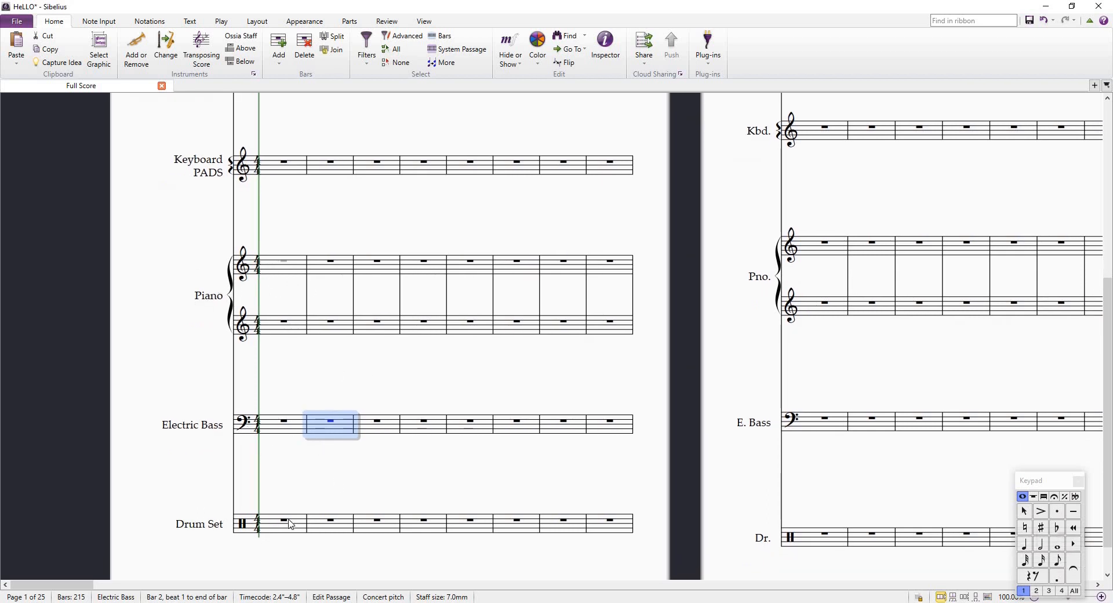
left_click_drag(264, 246, 268, 192)
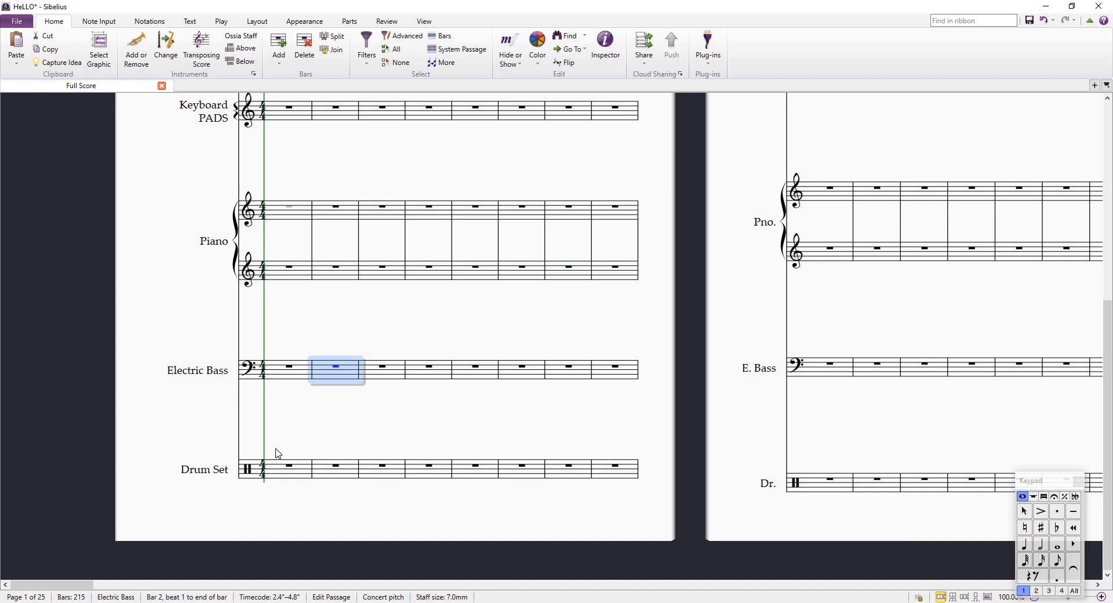
scroll(400, 329, "up", 5)
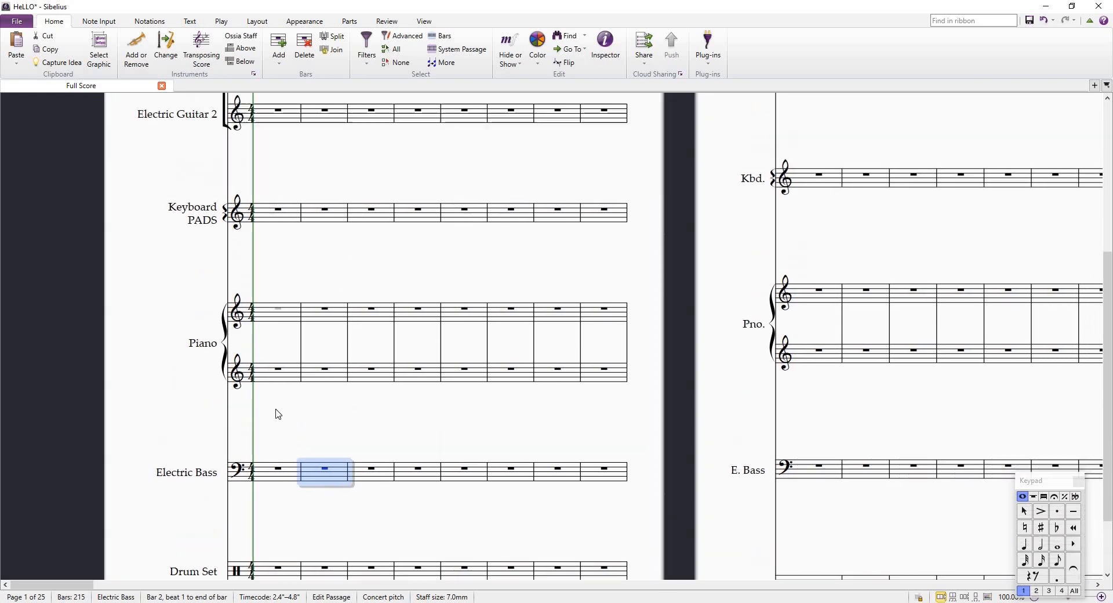
scroll(336, 372, "up", 2)
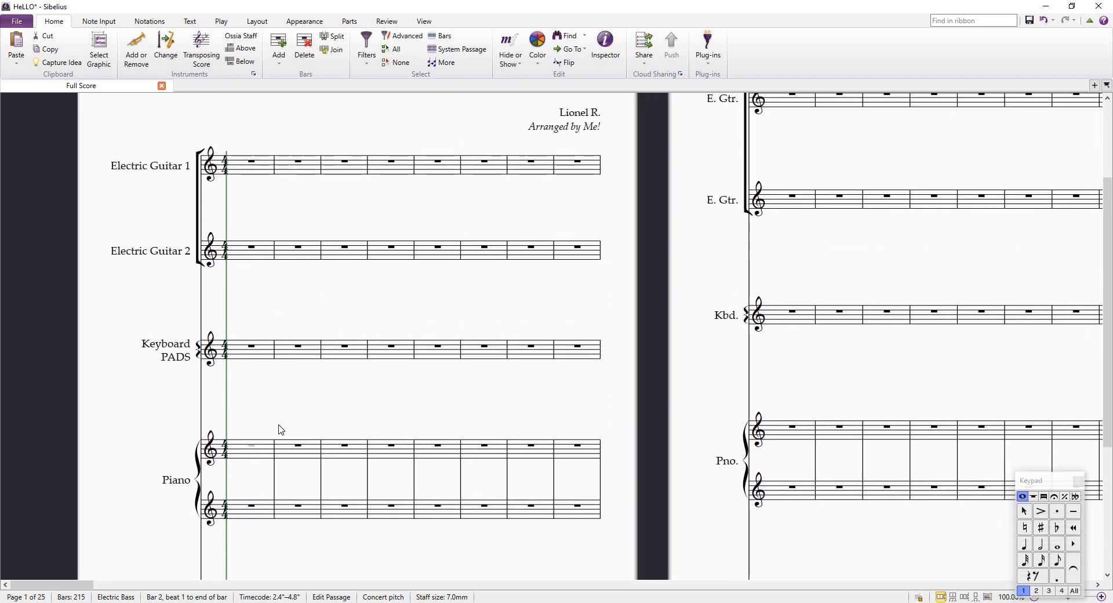
left_click_drag(223, 430, 274, 247)
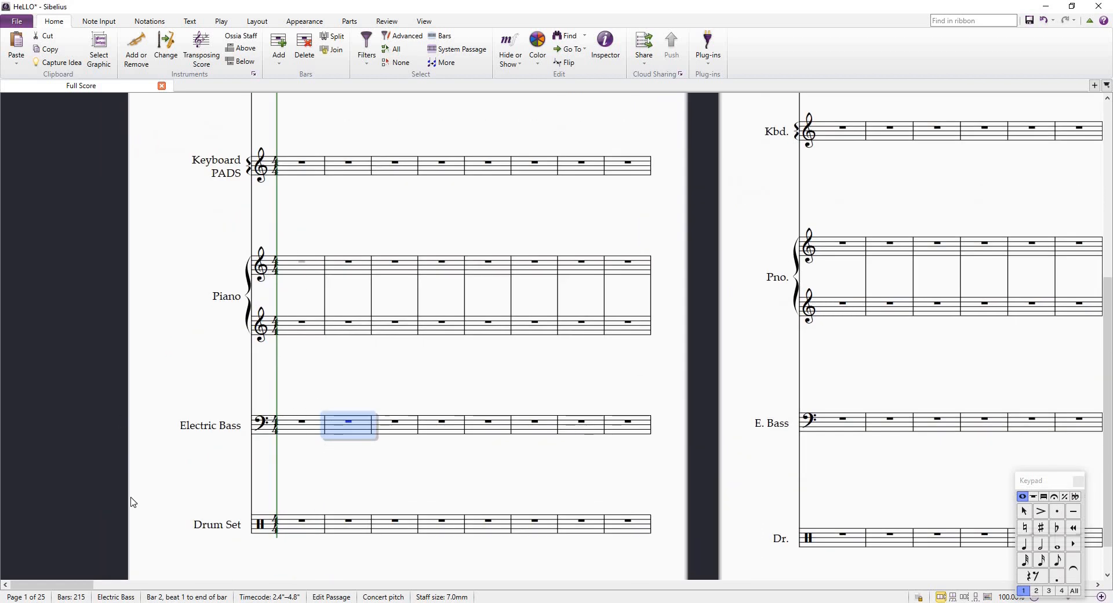
Examine bar 1 on both Piano staves and compare their layout with the bass and drum set staves
left_click(302, 323)
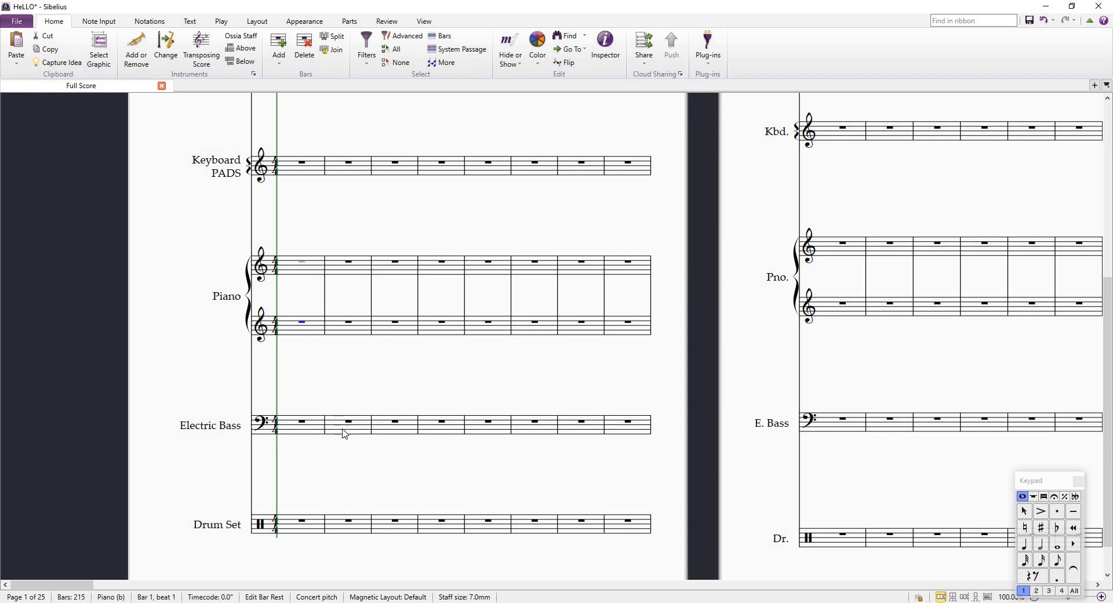
scroll(328, 392, "down", 1)
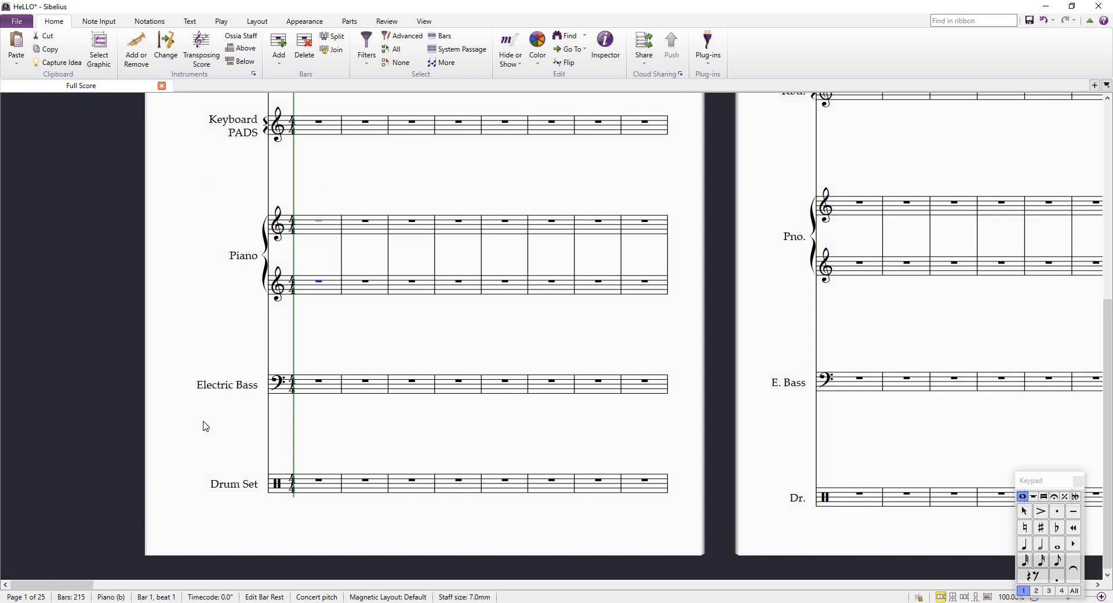
left_click(341, 221)
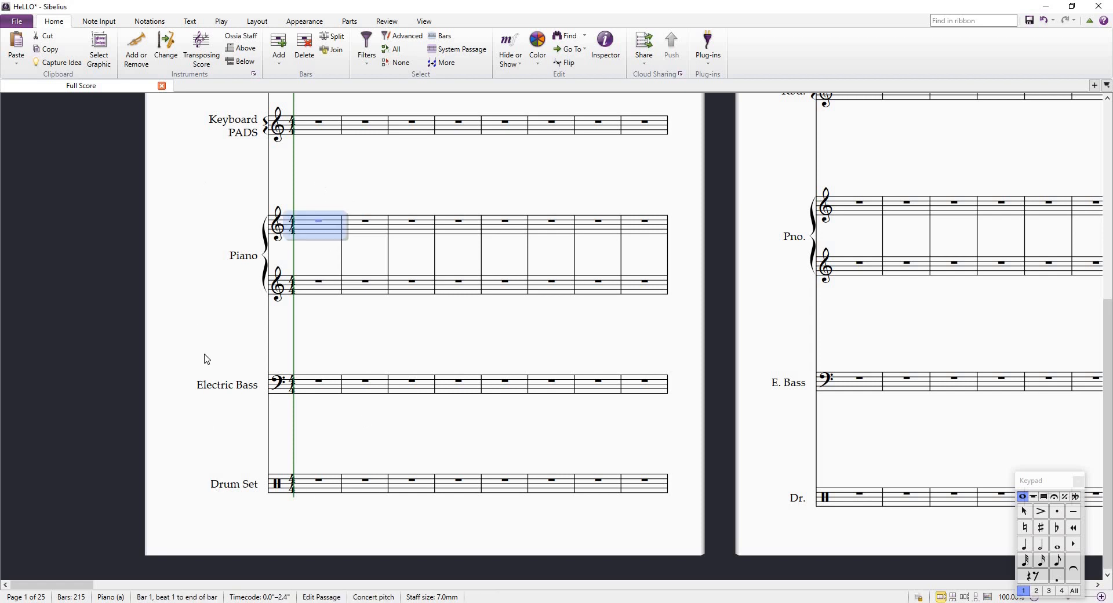
scroll(339, 285, "down", 4)
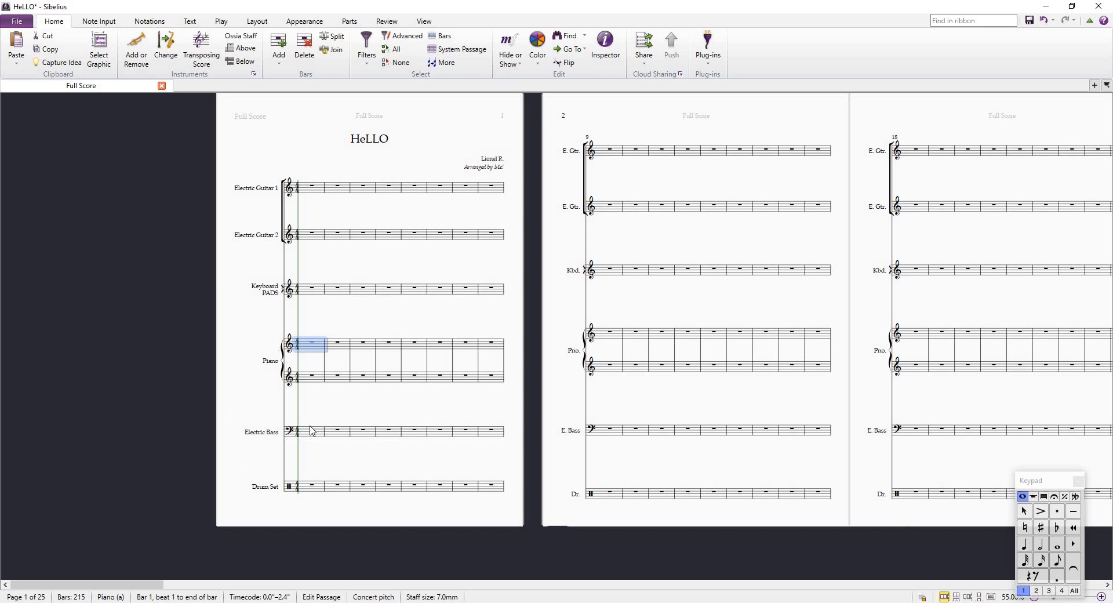
scroll(334, 409, "up", 4)
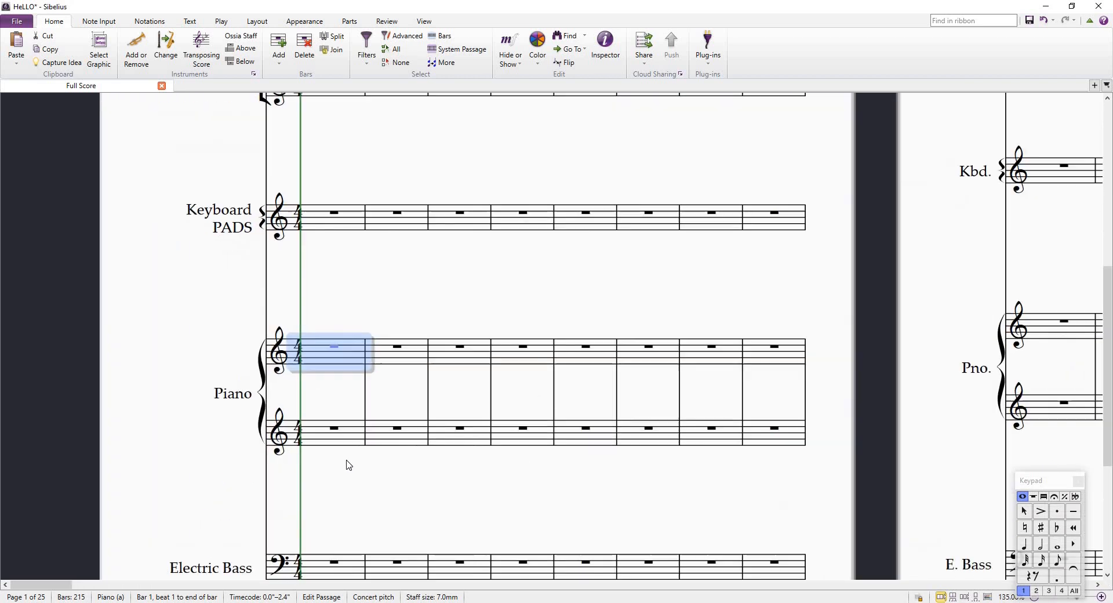
scroll(376, 345, "down", 2)
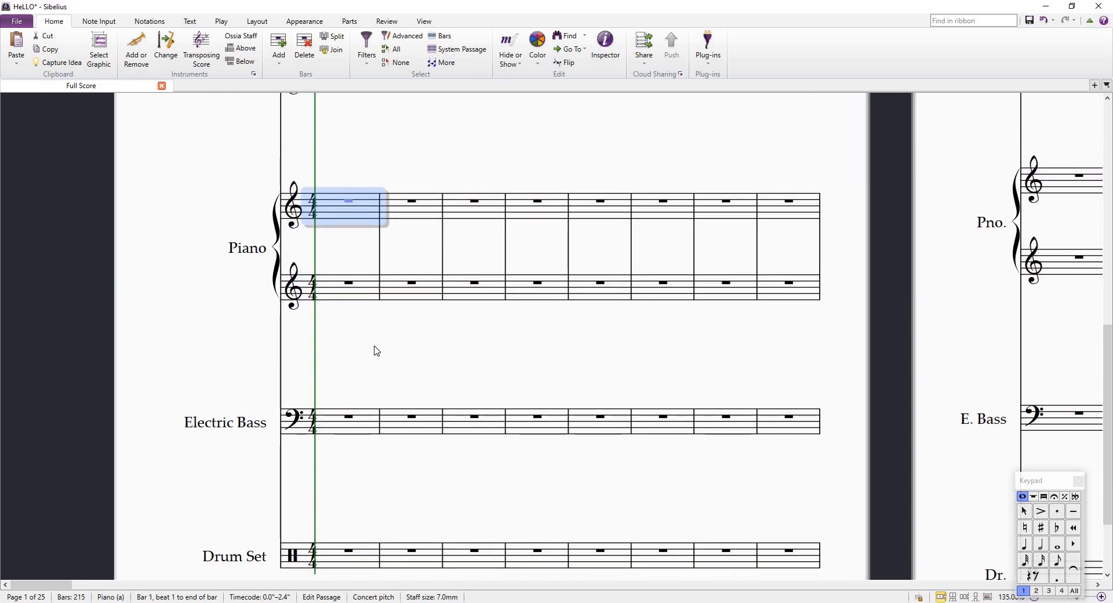
scroll(452, 323, "down", 3)
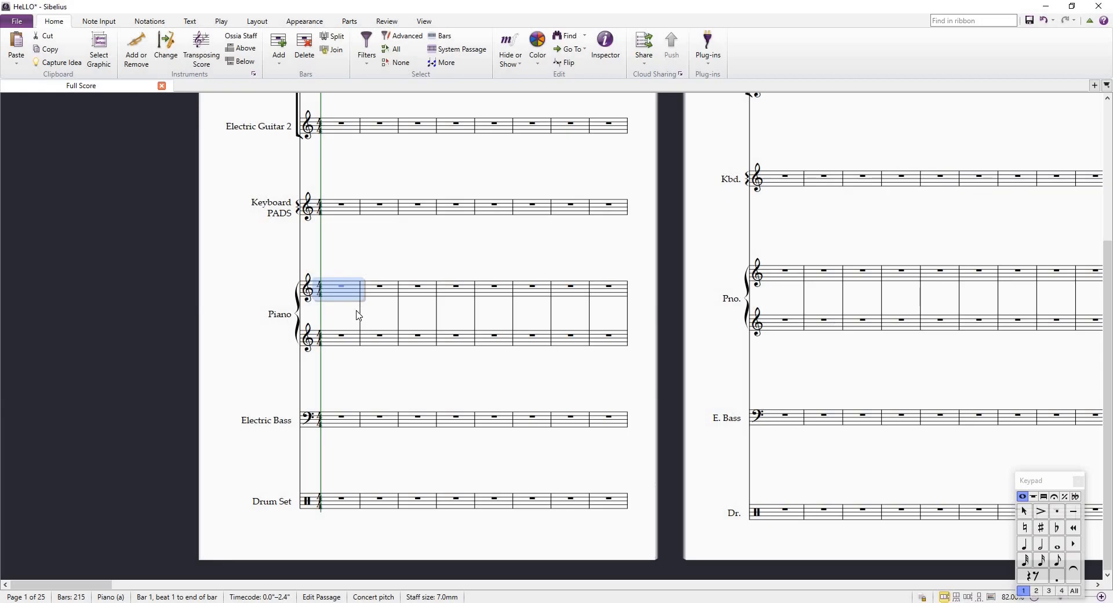
scroll(356, 312, "up", 3)
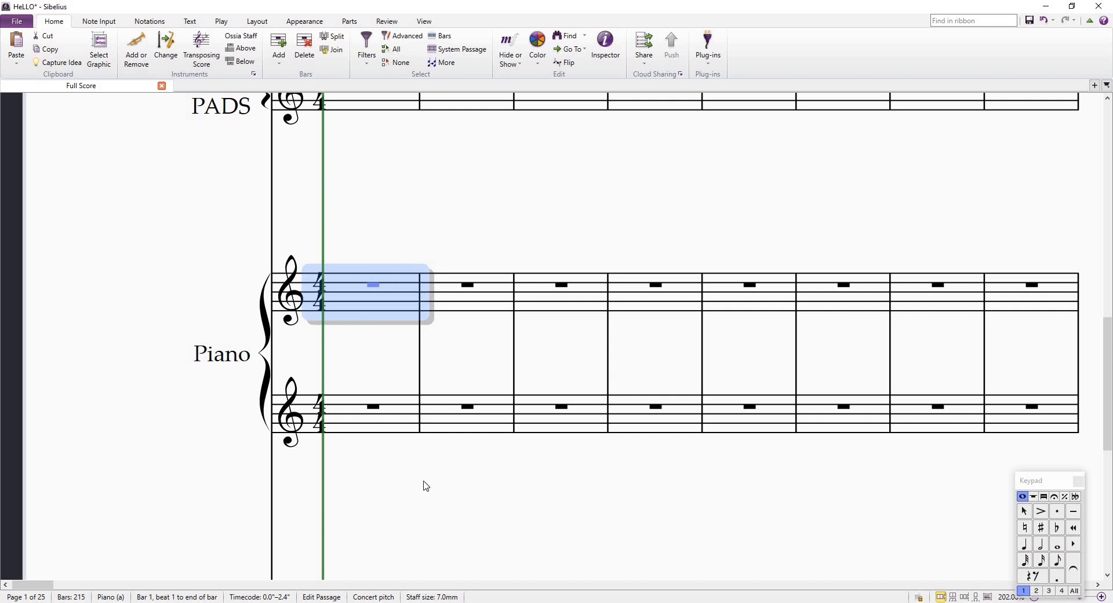
scroll(440, 419, "down", 2)
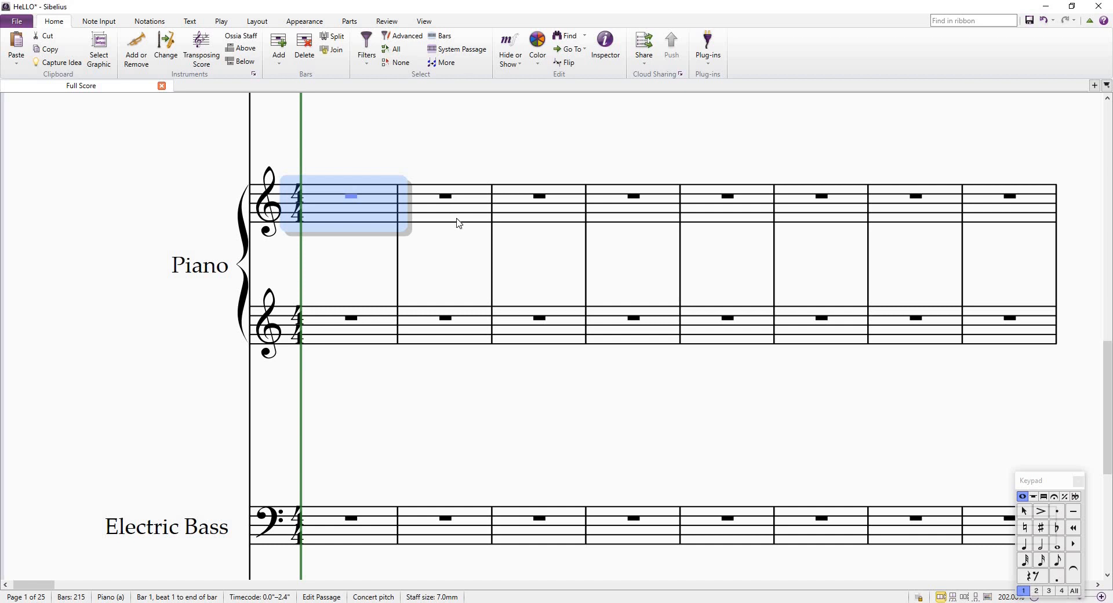
scroll(458, 223, "down", 5)
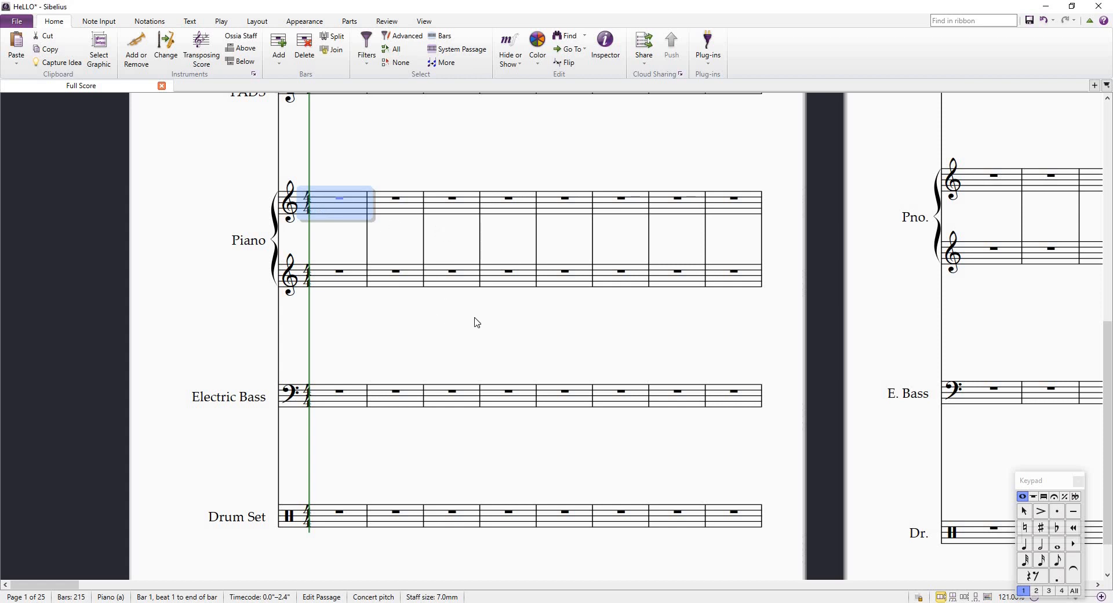
left_click_drag(338, 254, 281, 297)
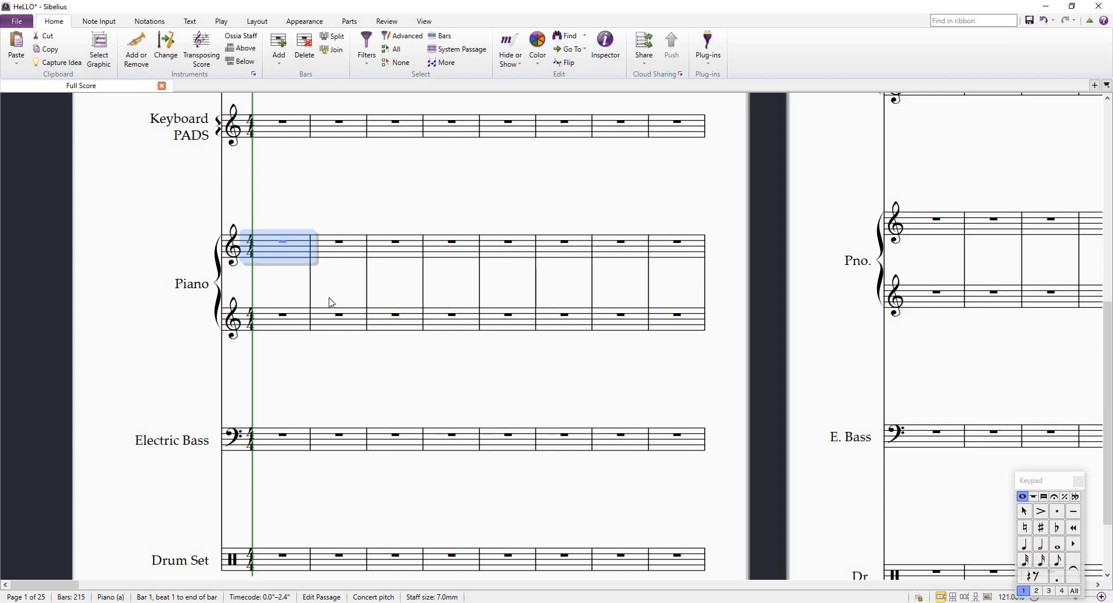
Select the bar 1 rest on the Piano's lower staff
scroll(725, 218, "up", 2)
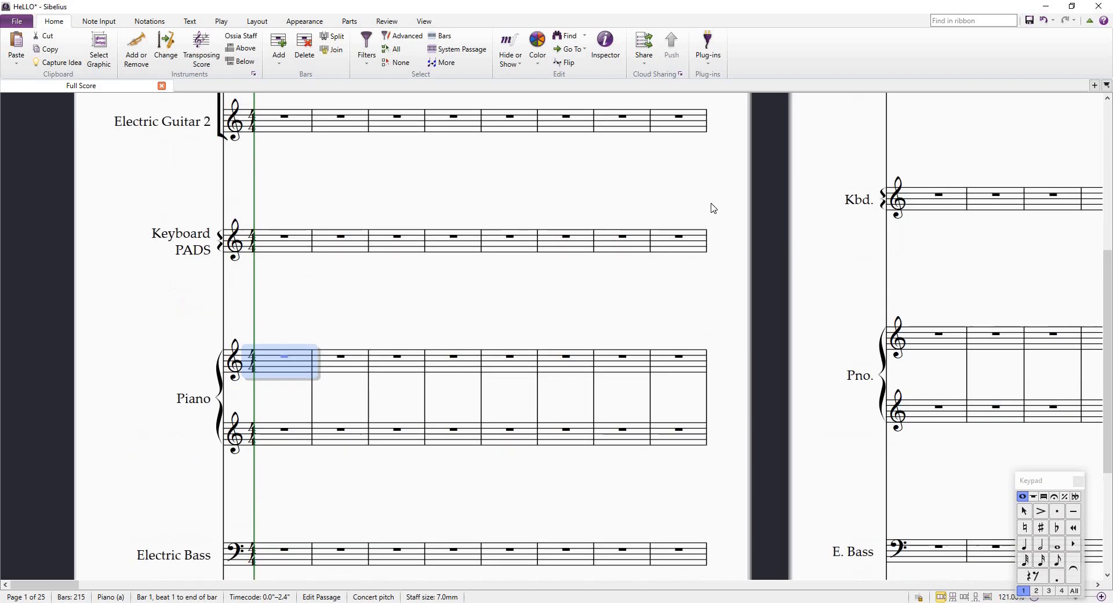
scroll(594, 235, "down", 4)
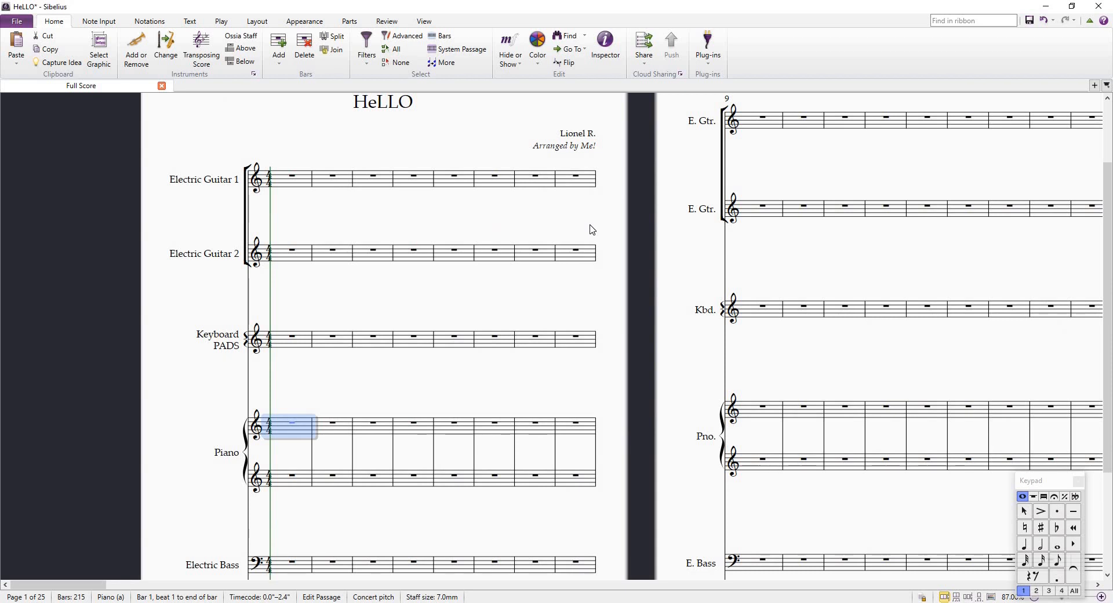
left_click_drag(348, 385, 382, 330)
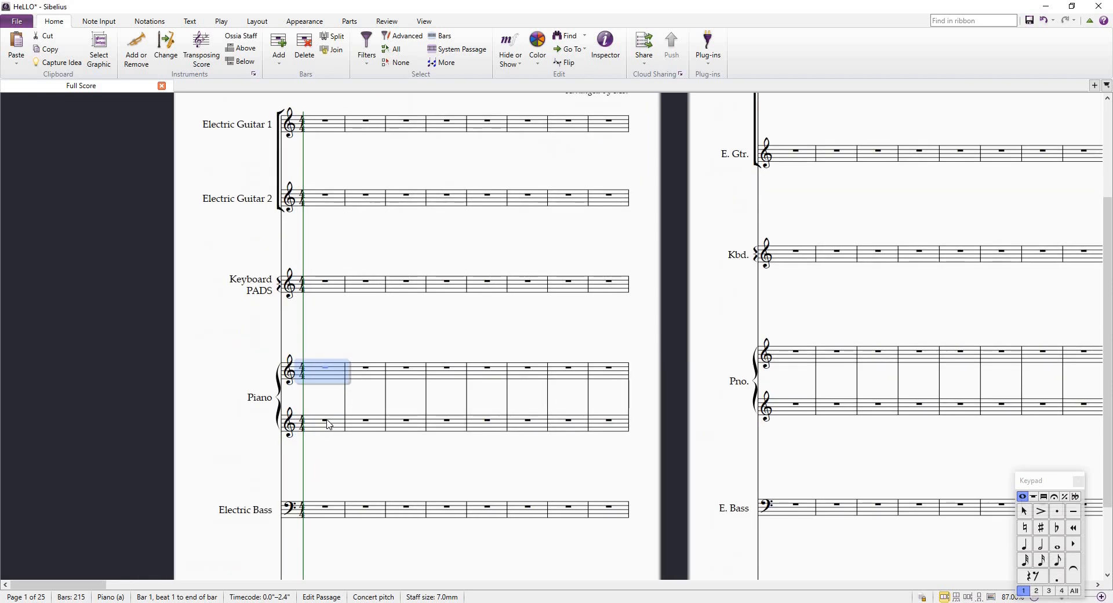
left_click(328, 424)
left_click_drag(344, 458, 372, 411)
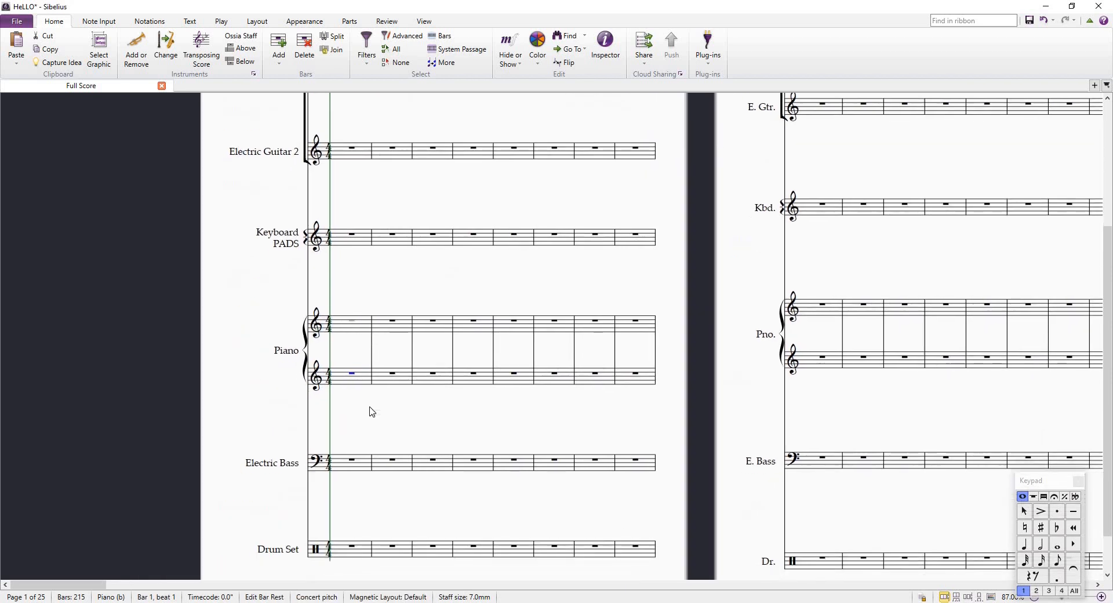
Examine the Piano, Electric Bass and Drum Set staves, with the bar 1 rest on the Piano's lower staff selected
scroll(371, 412, "up", 4)
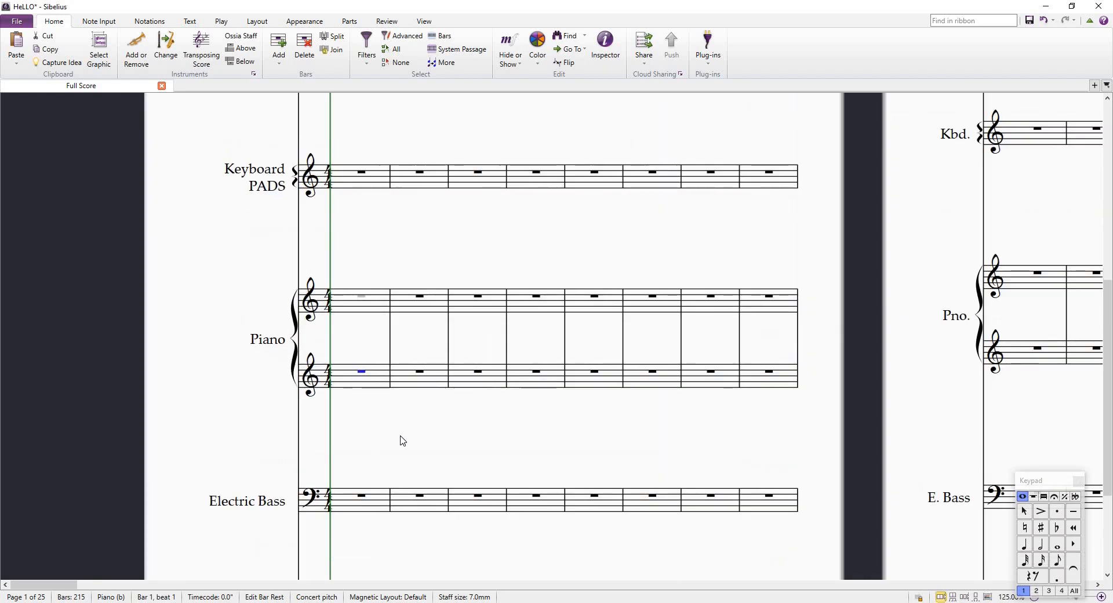
scroll(420, 353, "down", 1)
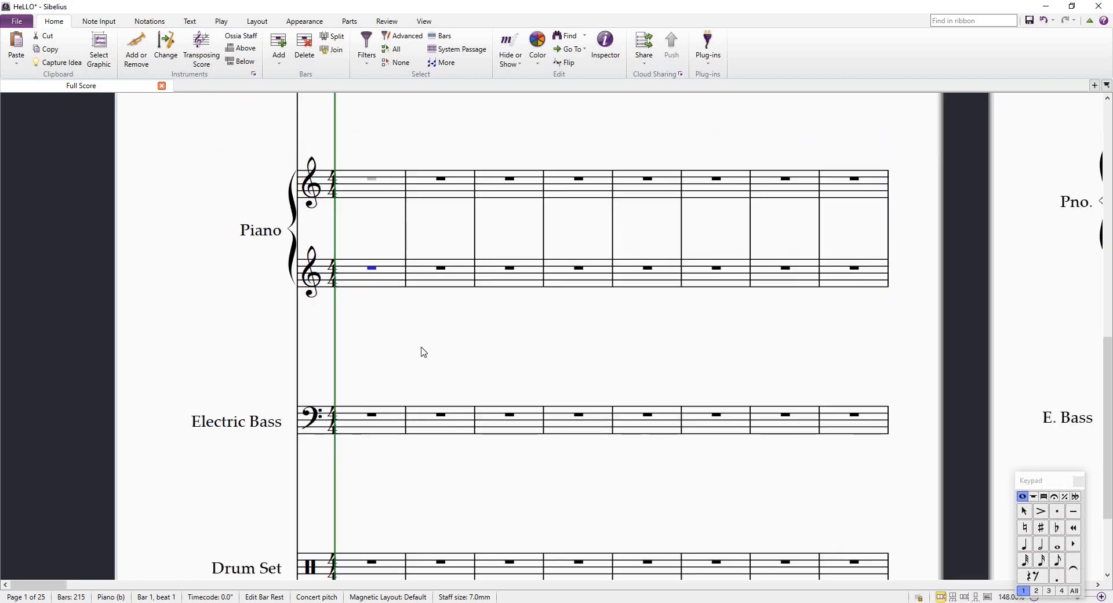
left_click_drag(424, 352, 415, 299)
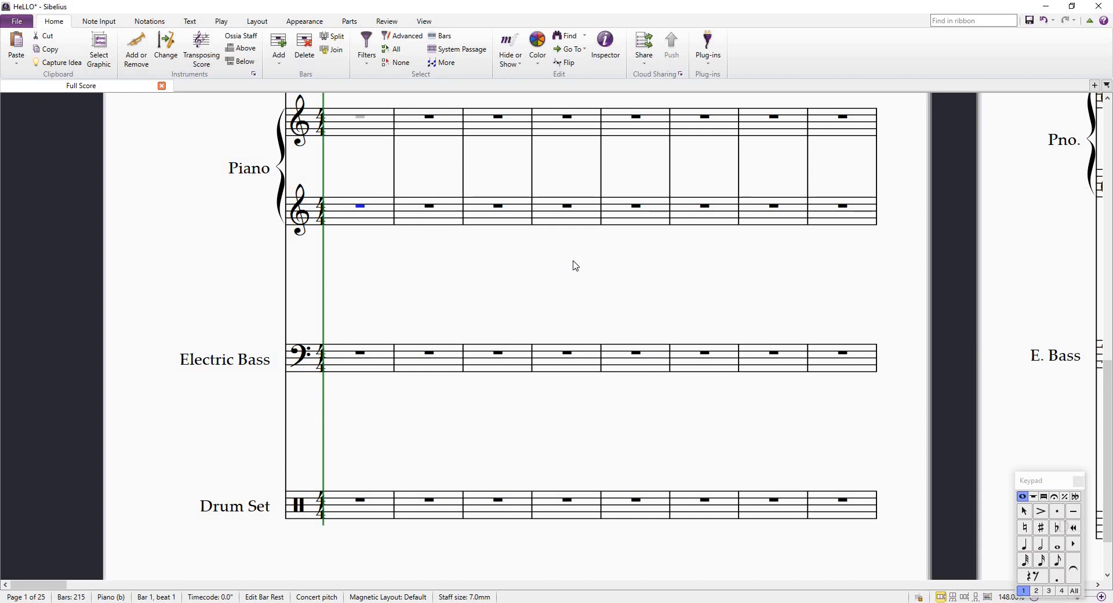
scroll(581, 273, "down", 3)
scroll(421, 170, "down", 1)
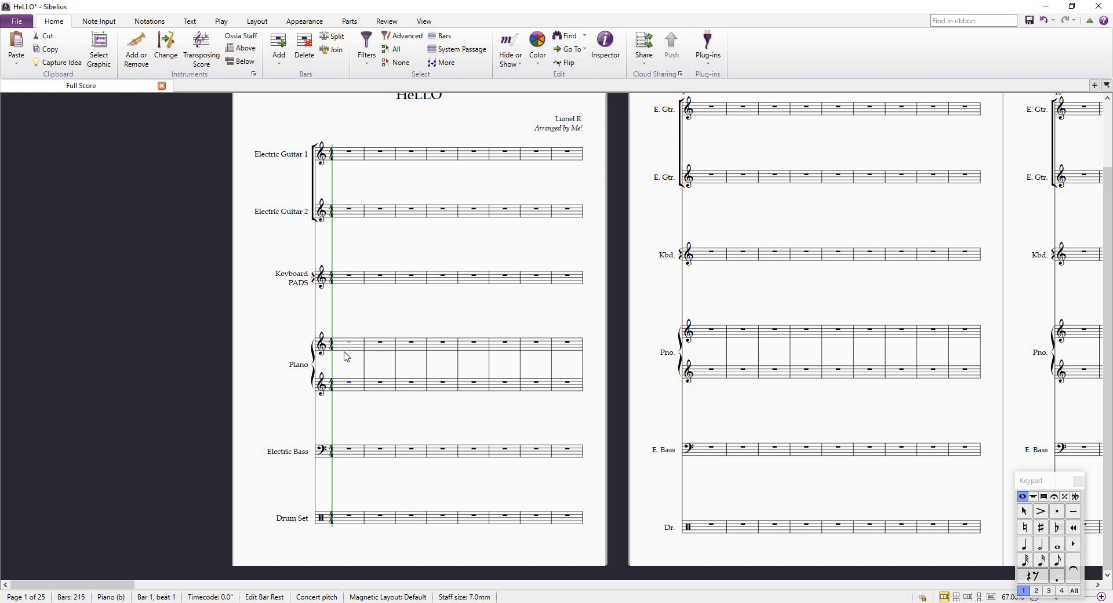
left_click(351, 385)
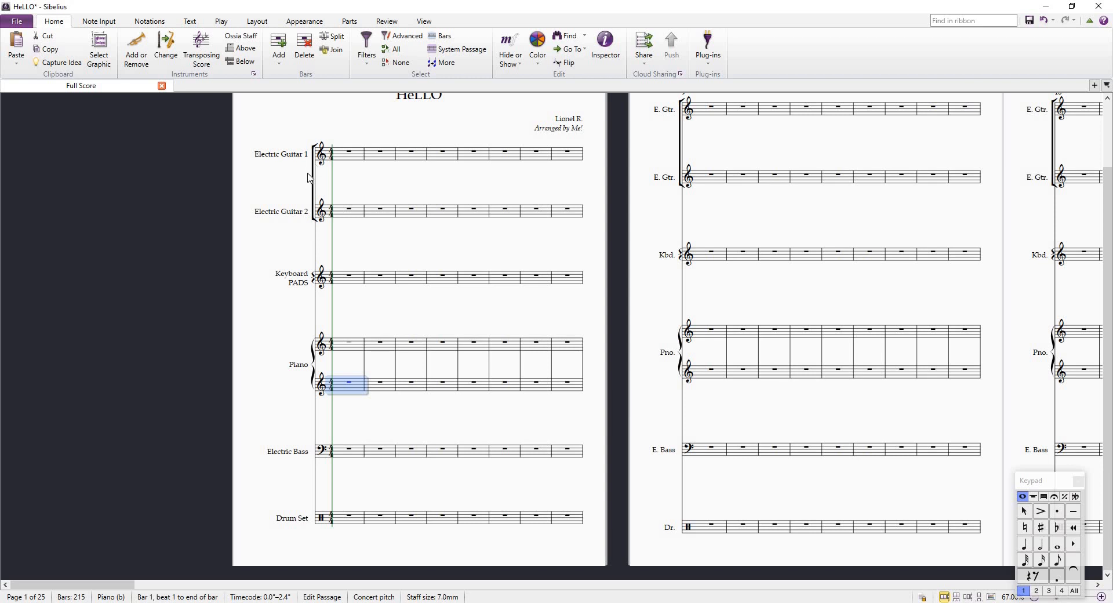
left_click(352, 384)
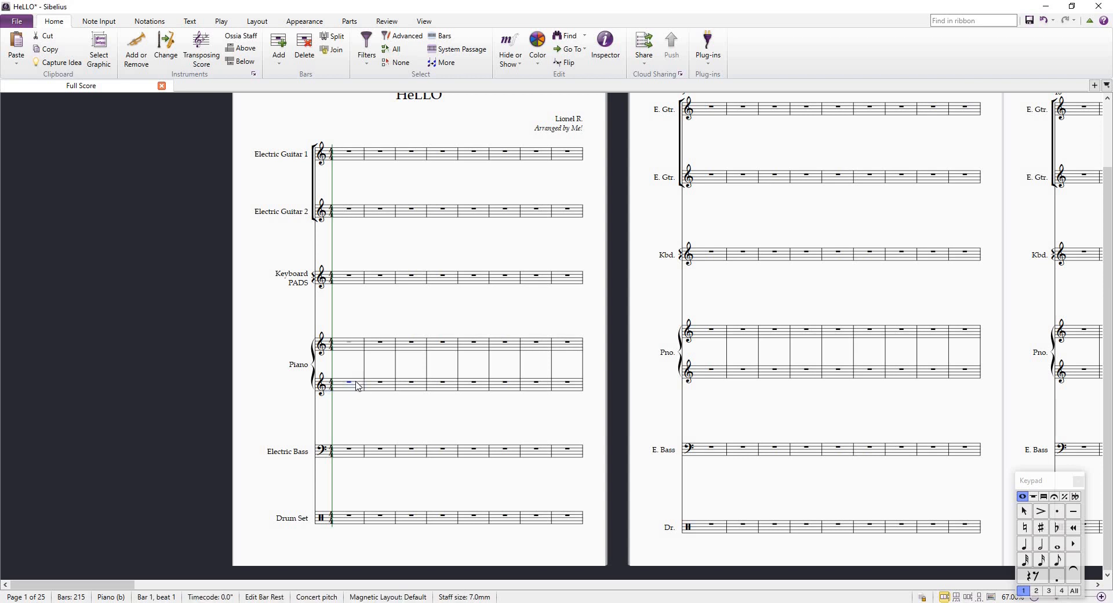
scroll(357, 386, "up", 3)
scroll(359, 386, "up", 3)
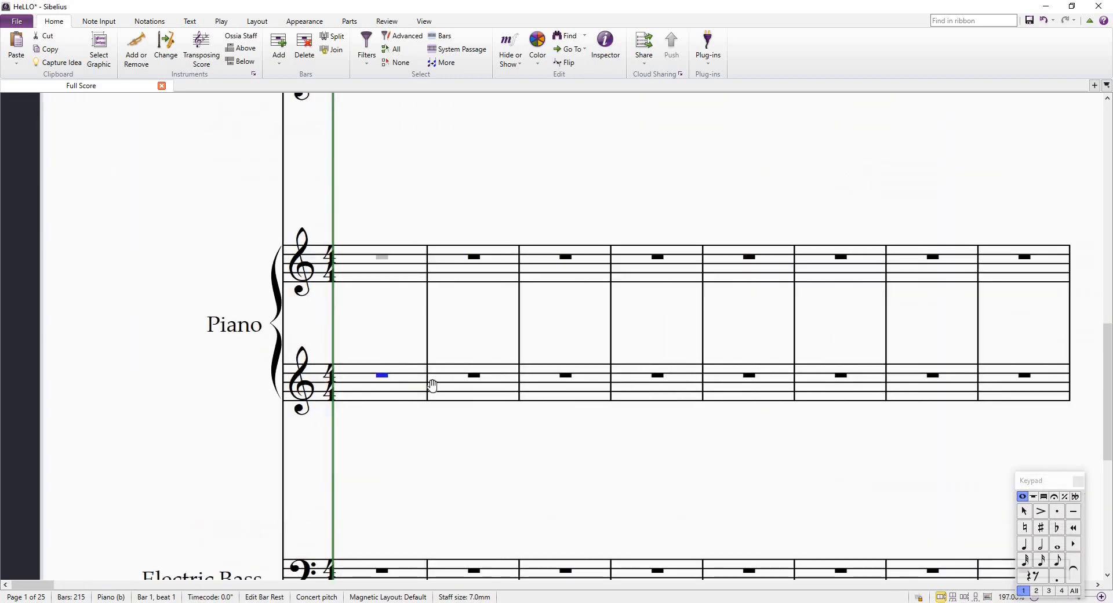
scroll(434, 384, "up", 1)
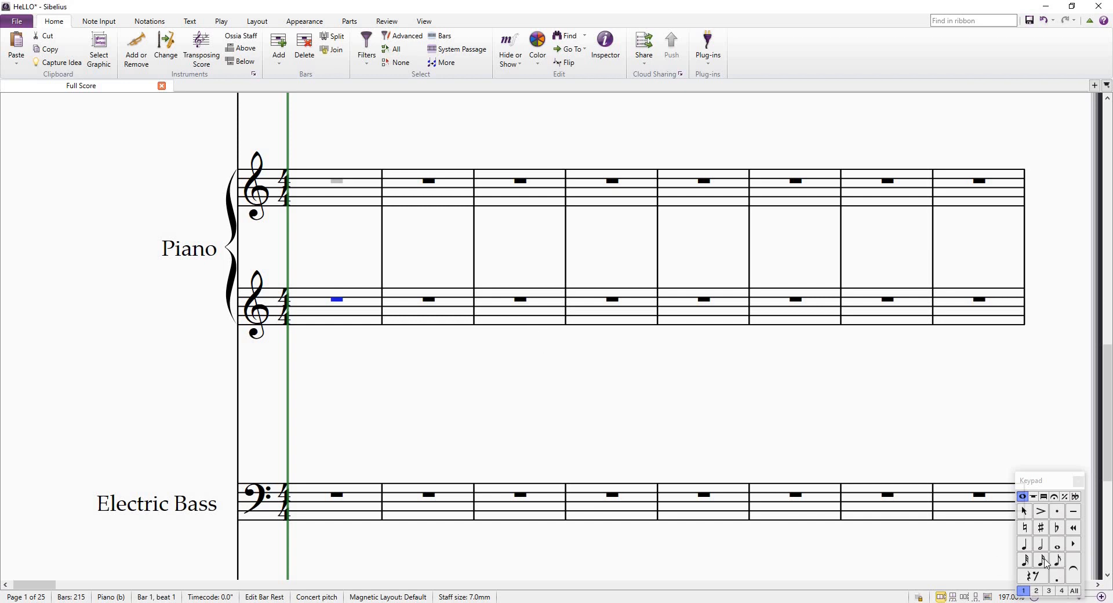
Move the floating Keypad window toward the page margin, keeping both Piano staves in view
mouse_move(1049, 484)
left_mouse_down()
mouse_move(1044, 433)
mouse_move(1062, 467)
left_mouse_up()
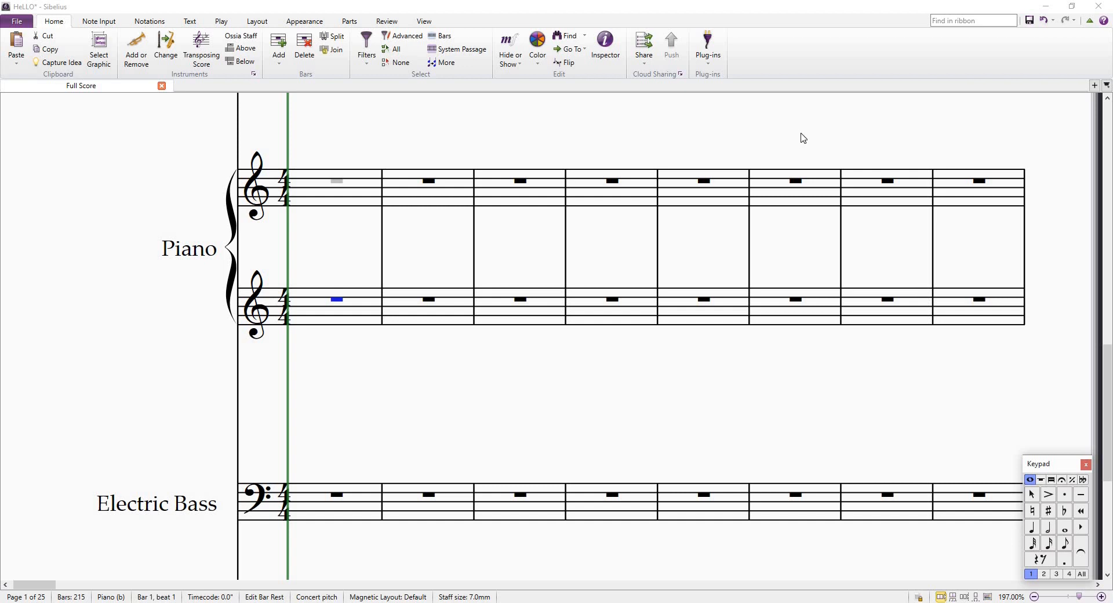
scroll(803, 143, "down", 2)
scroll(802, 144, "up", 2)
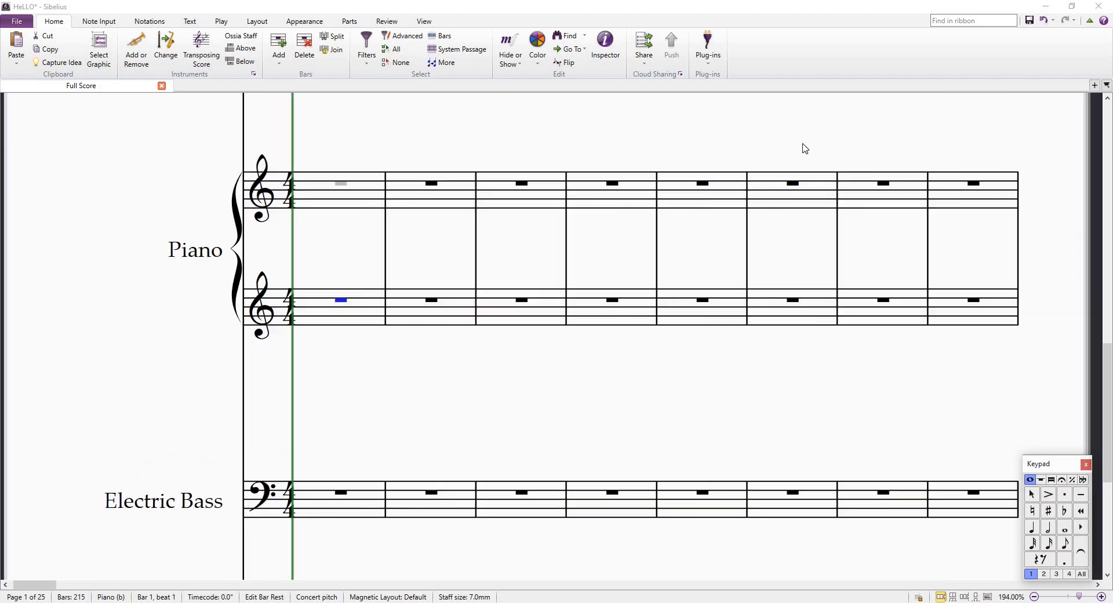
scroll(804, 148, "down", 1)
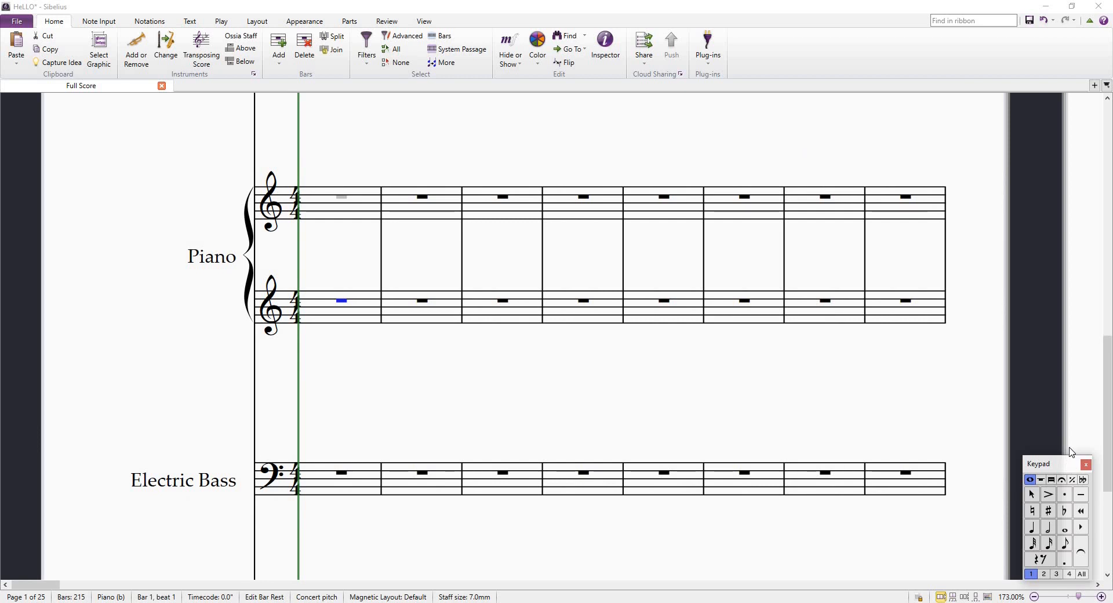
left_click_drag(1065, 463, 1066, 455)
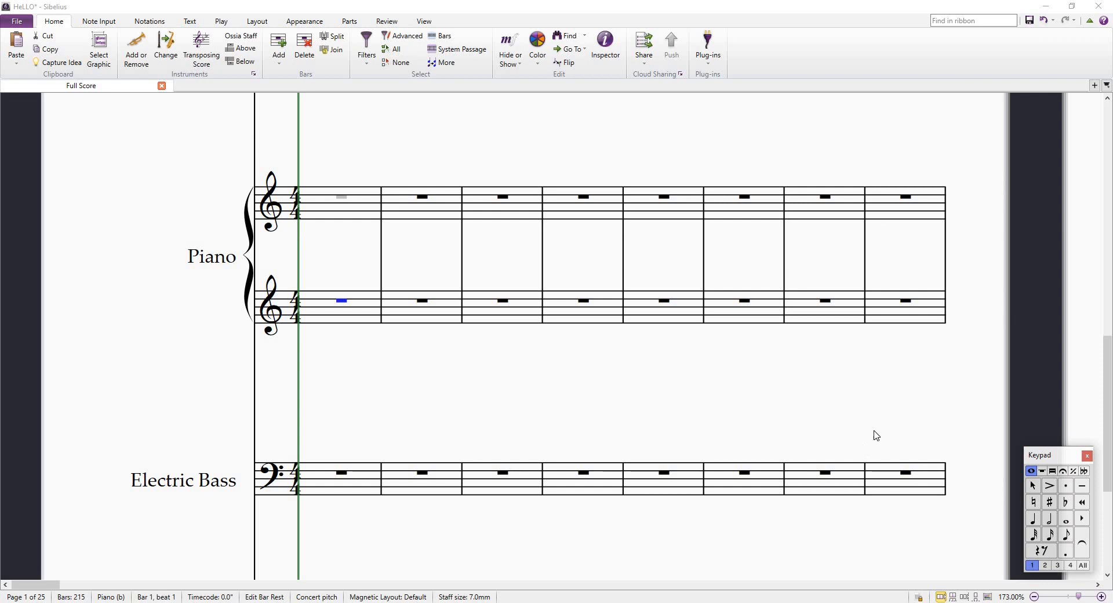
left_click_drag(868, 396, 874, 432)
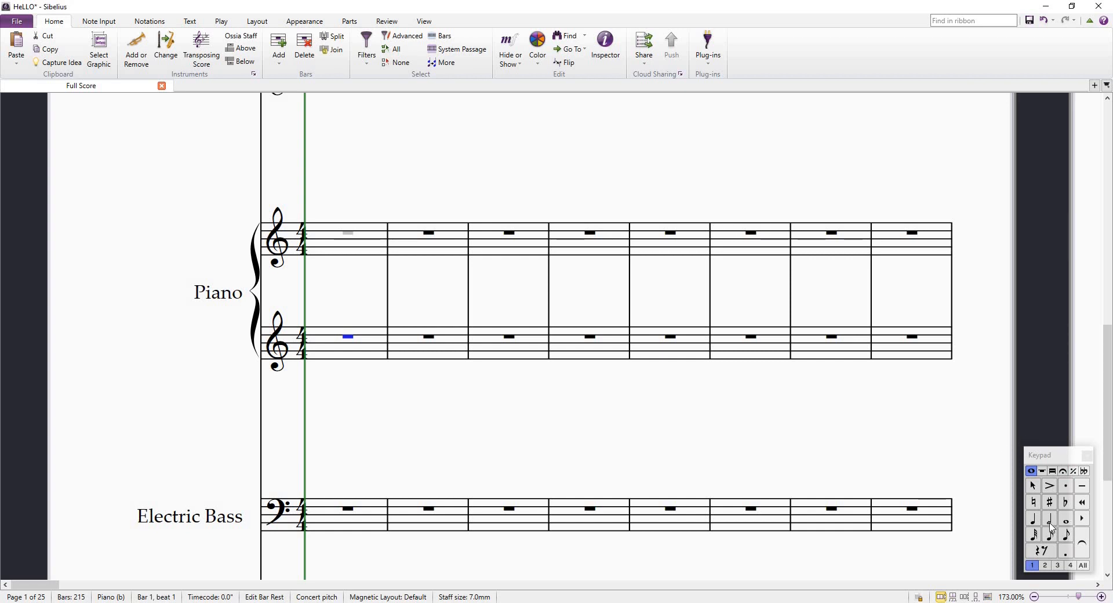
Enter a half-note chord of C4, E4 and A4 on beat 1 of bar 1 in the Piano's lower staff
left_click(1044, 554)
key("n")
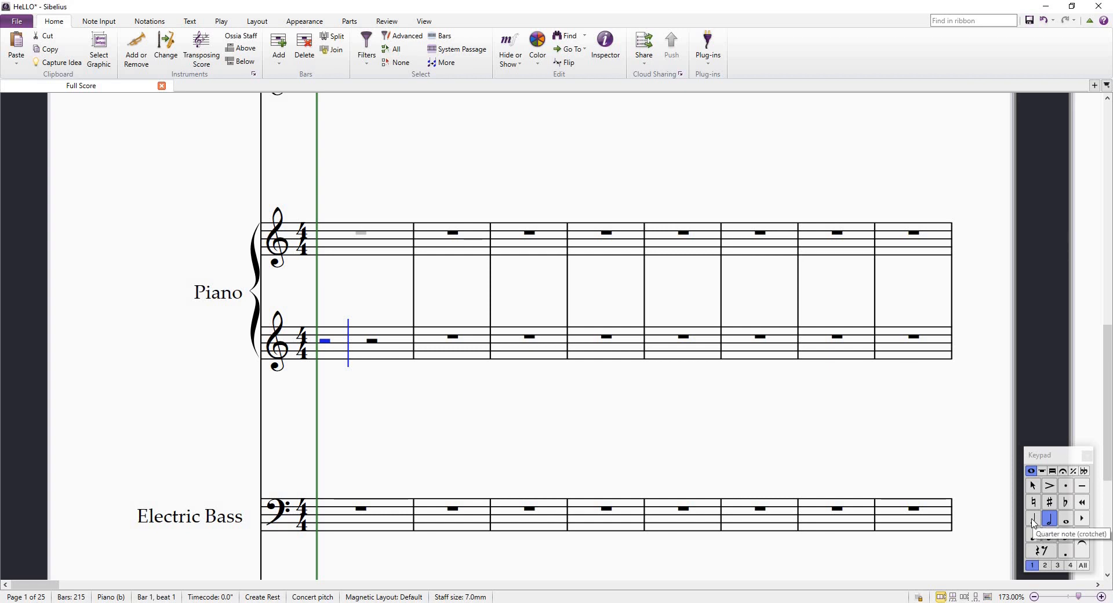
left_click(1037, 568)
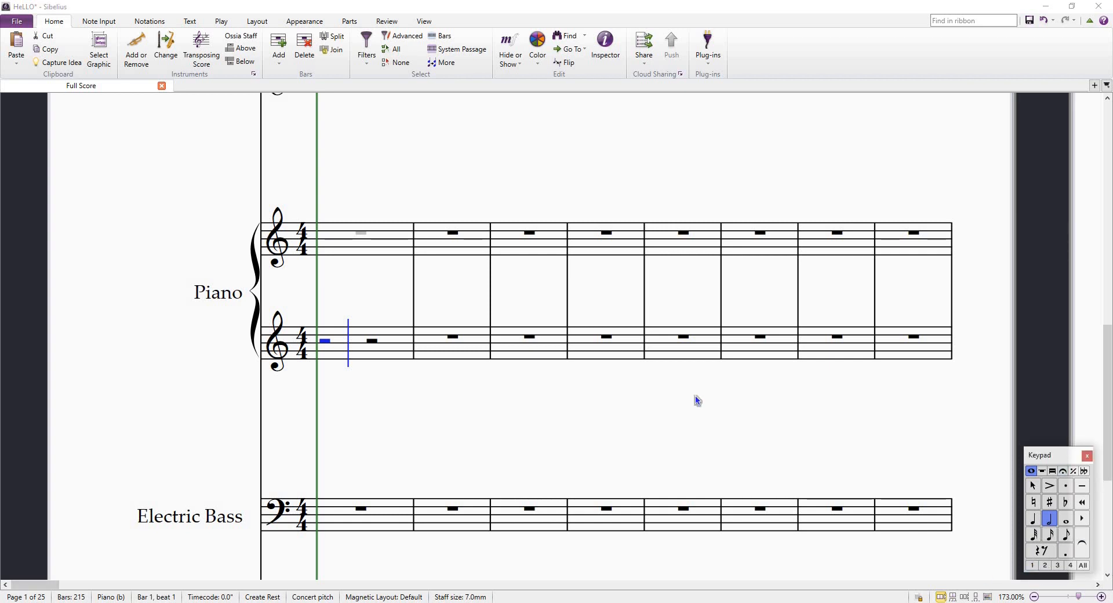
left_click(325, 344)
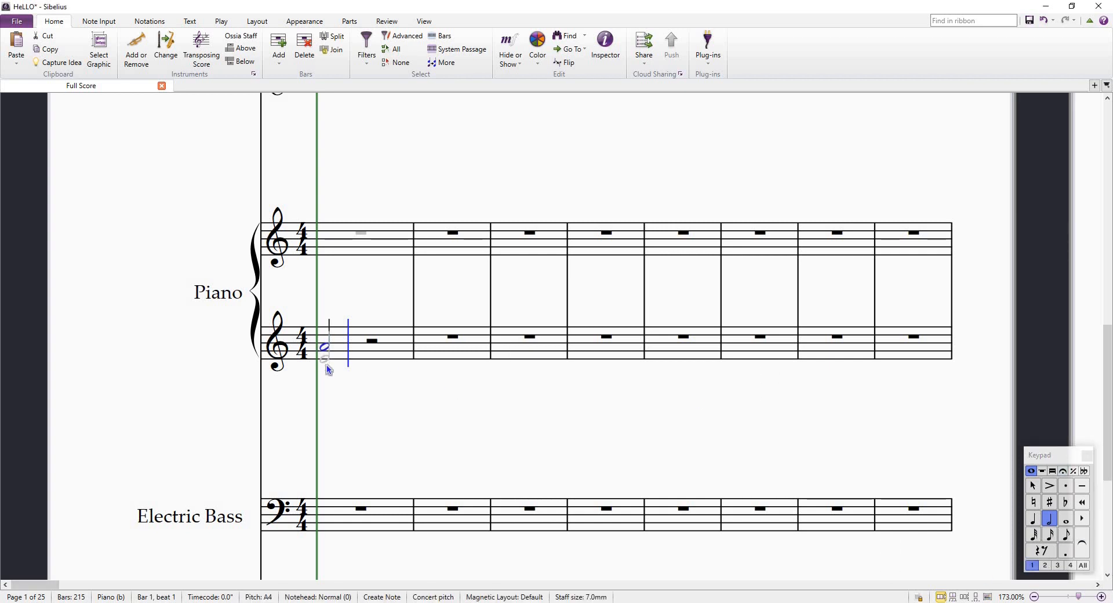
left_click(326, 360)
left_click(326, 367)
key("Escape")
key("Right")
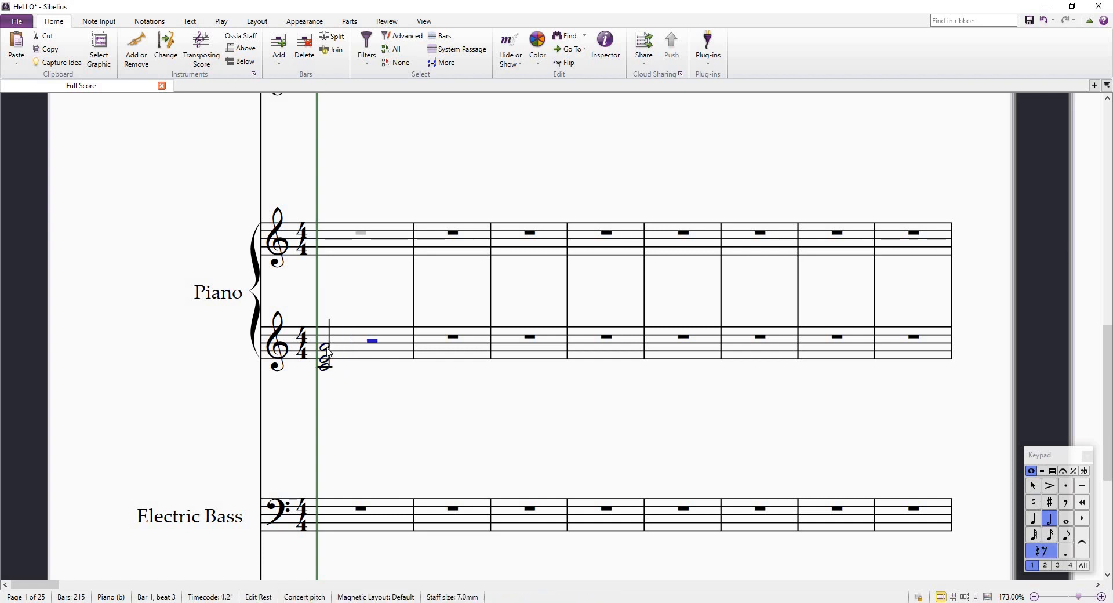
Add G4 to the chord and repeat it on beat 3 of bar 1 and beat 1 of bar 2
left_click(326, 348)
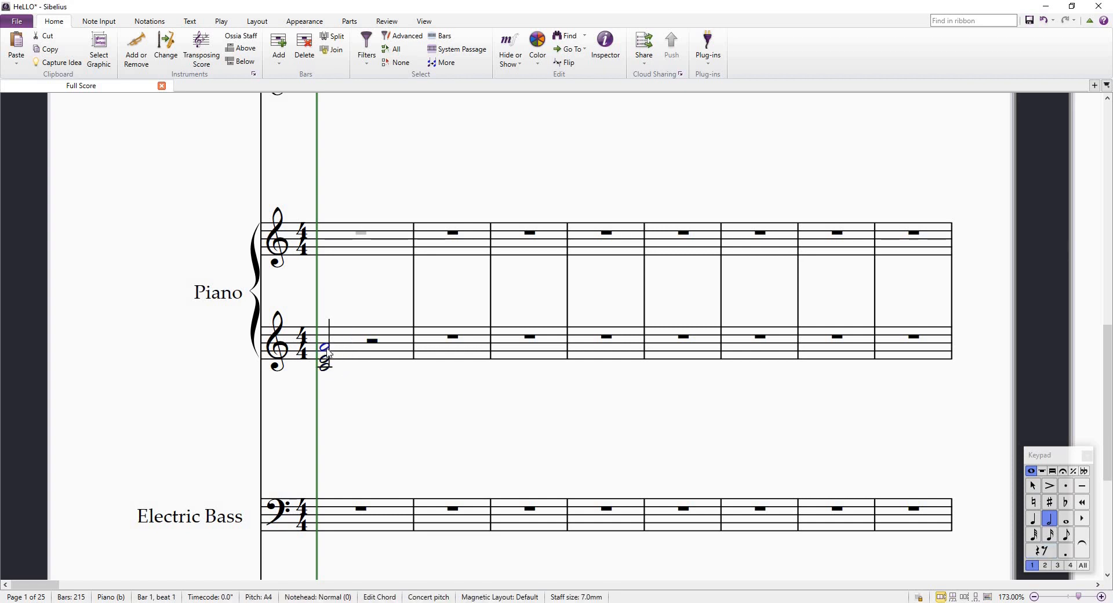
key("shift+2")
key("r")
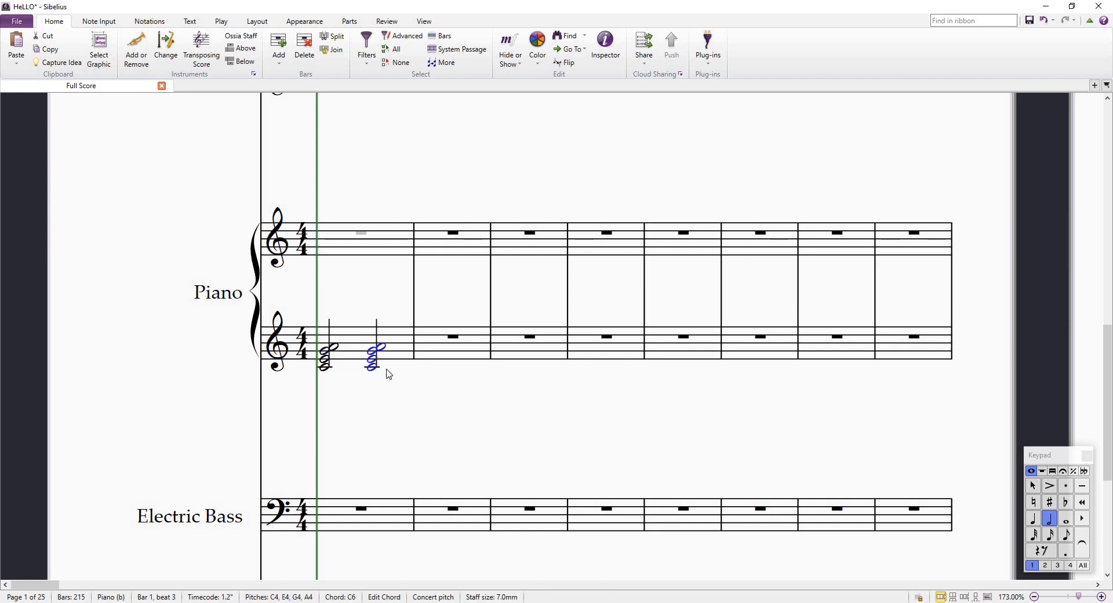
key("r")
key("Escape")
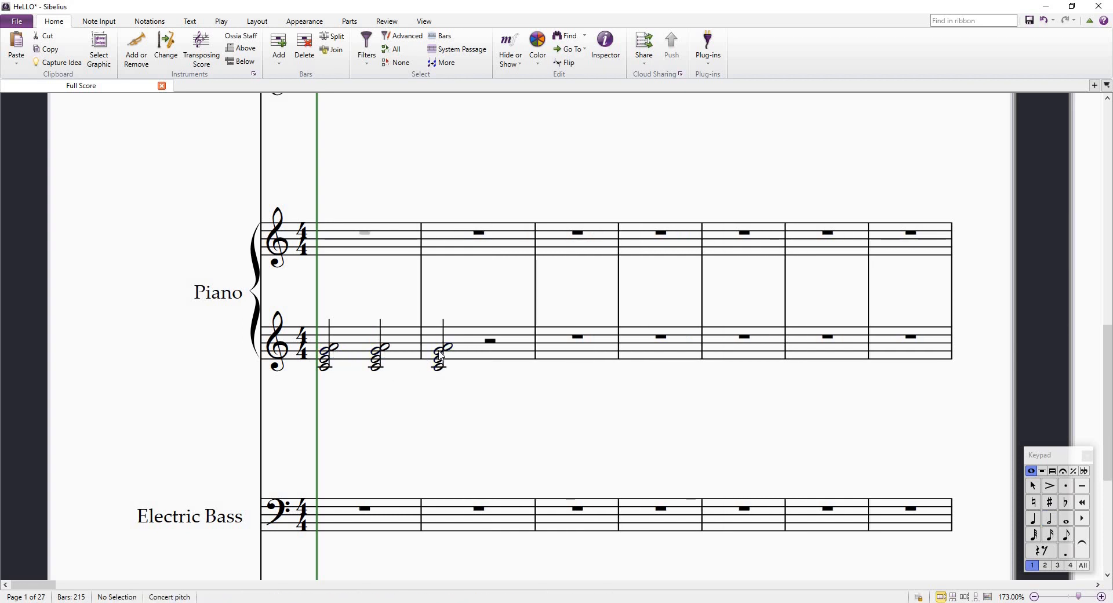
Lower the G4 in bar 2's first chord to F4 and repeat that chord on beat 3
left_click(447, 356)
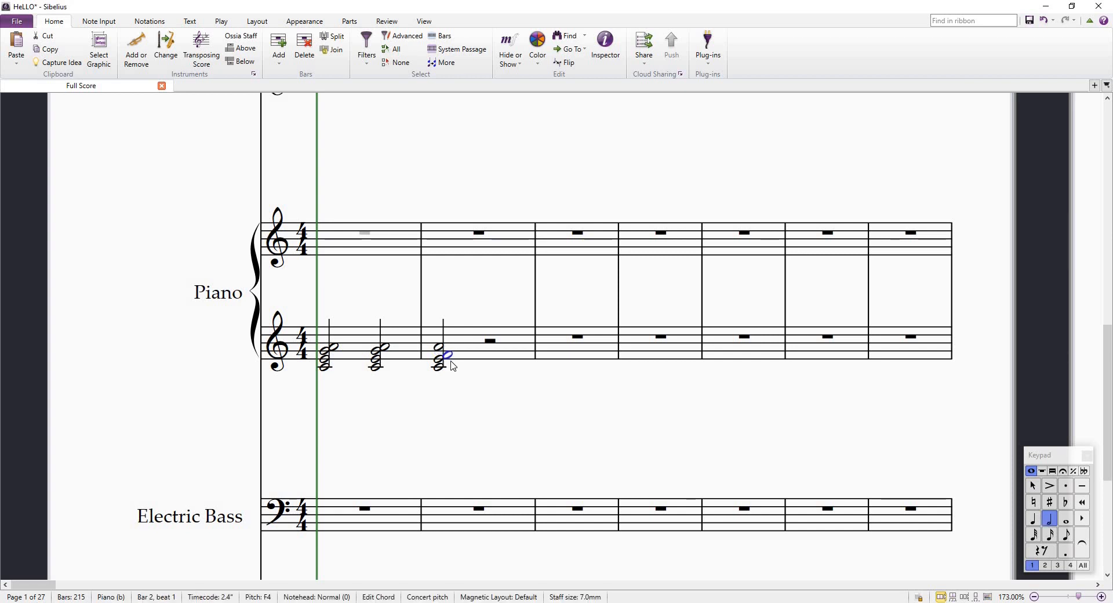
left_click(484, 376, "alt")
key("Escape")
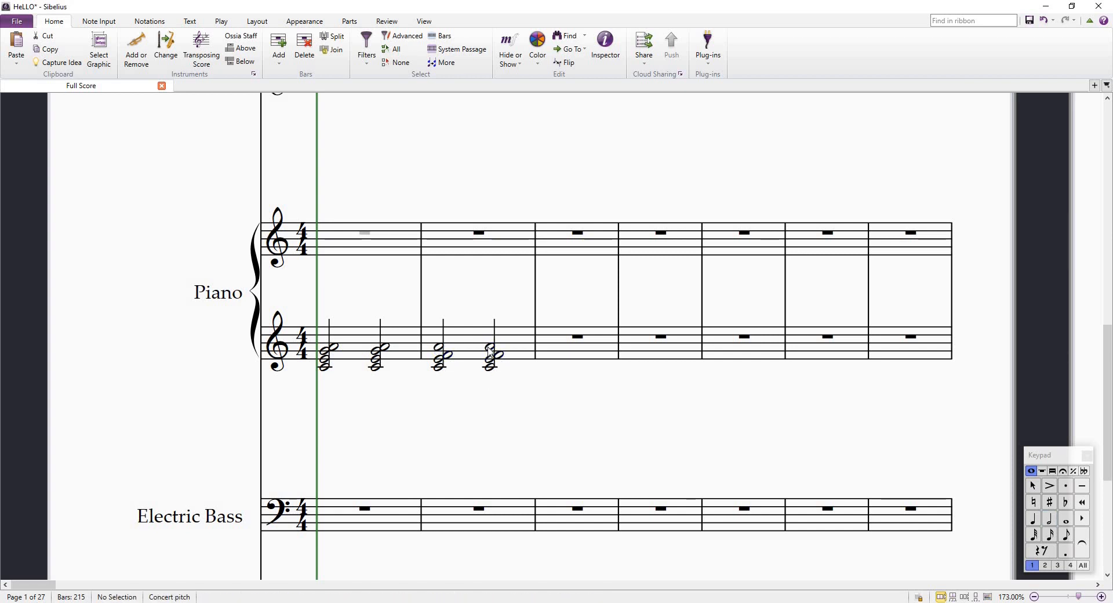
Change the chord on beat 3 of bar 2 to B3, D4, E4 and G#4
left_click(491, 360)
key("KP_8")
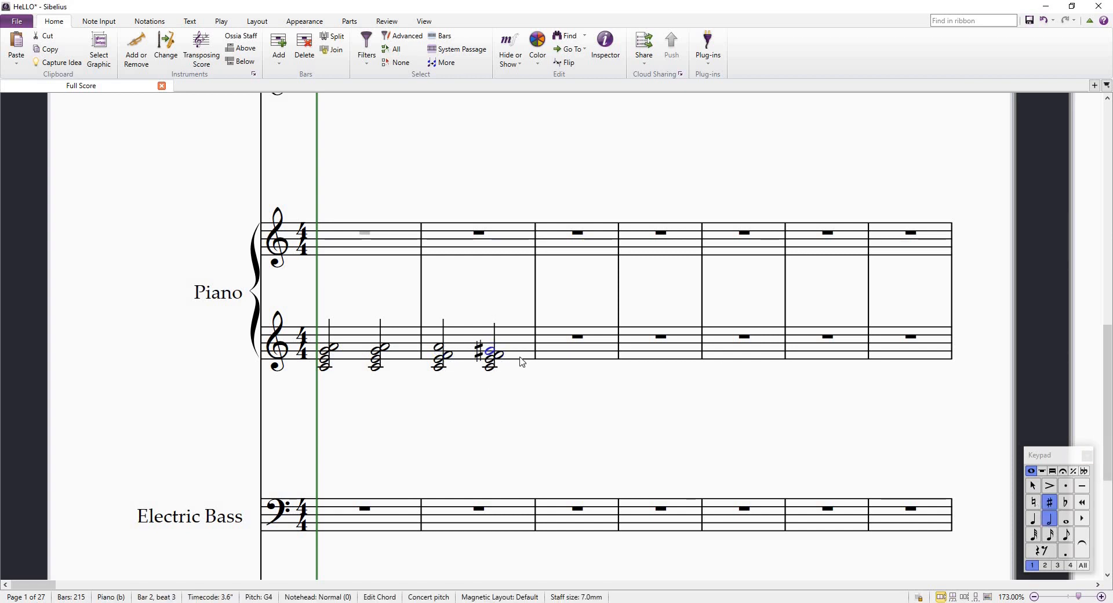
key("alt+Down")
key("alt+Down")
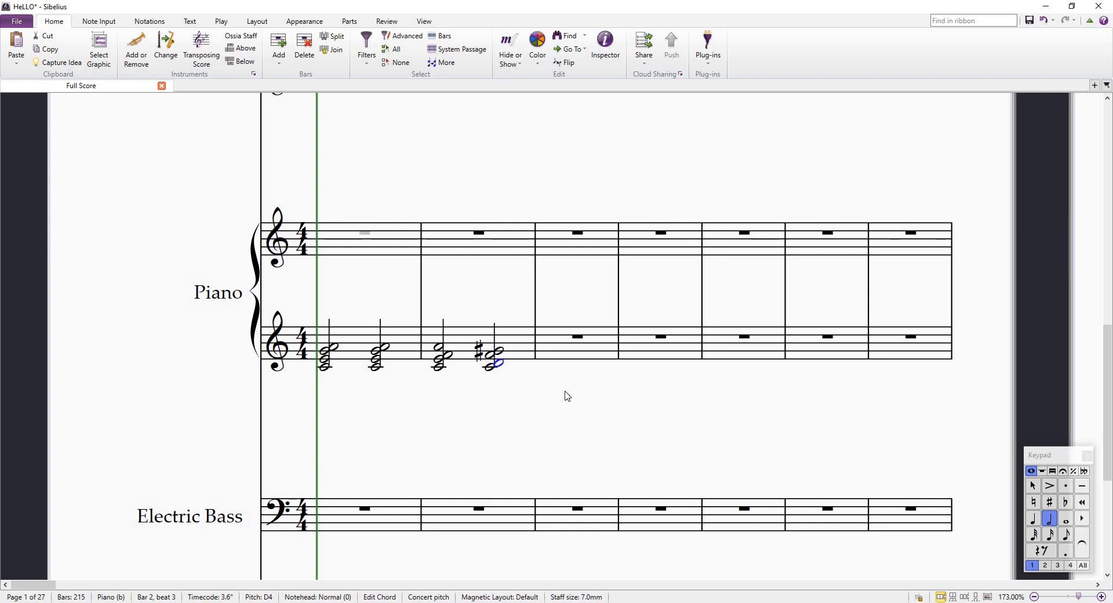
key("Down")
key("Down")
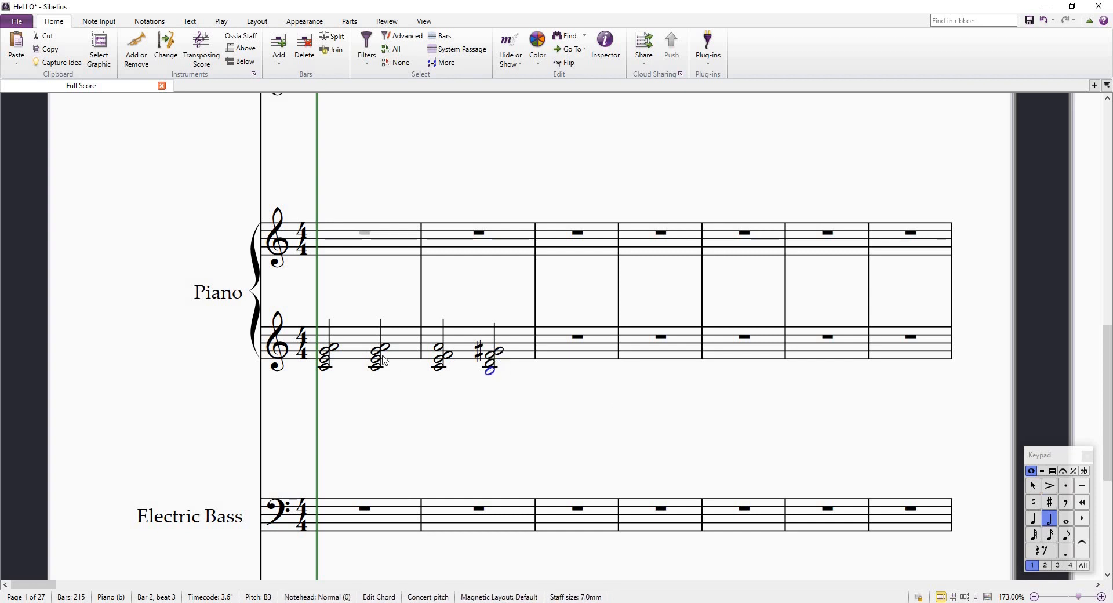
left_click(491, 356)
key("Down")
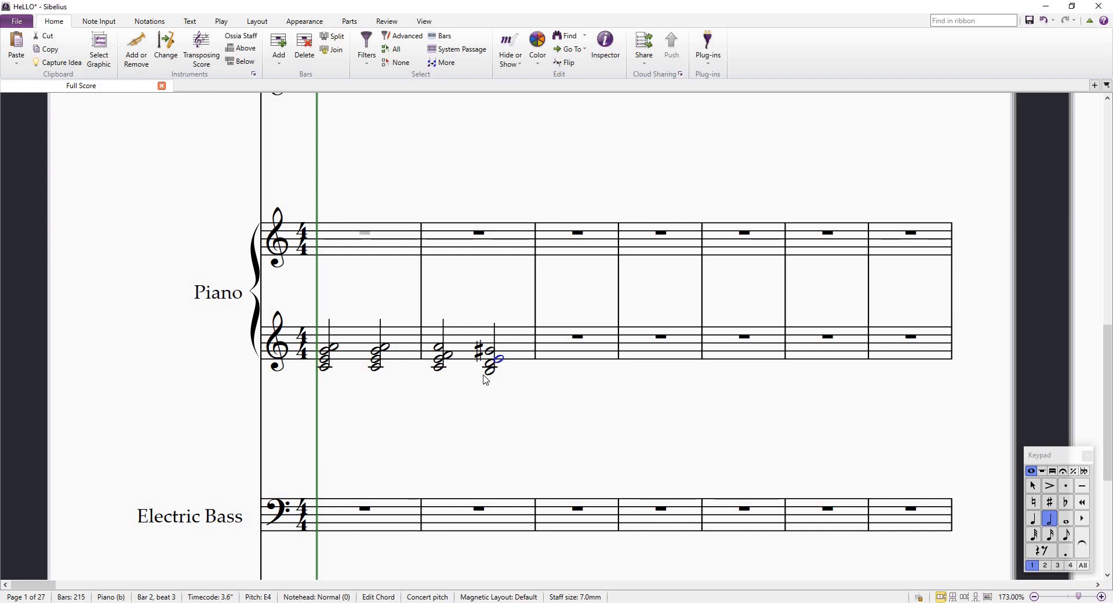
Change bar 1's first chord to a quarter note and repeat it on the remaining three beats
left_click(388, 341)
left_click(515, 346, "shift")
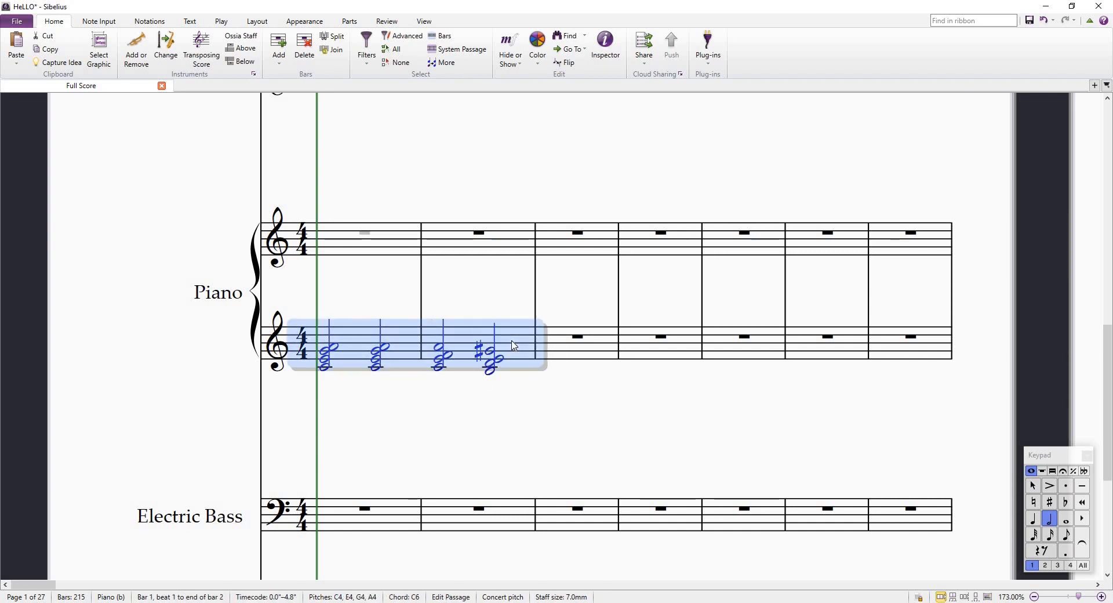
left_click(326, 360)
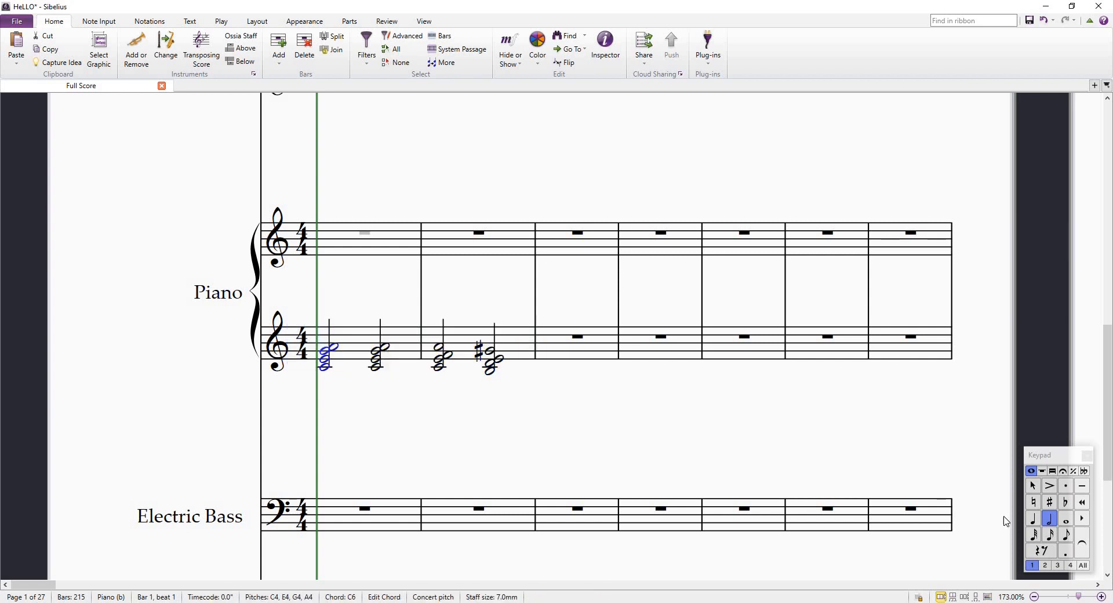
left_click(1037, 522)
key("r")
key("r")
key("r")
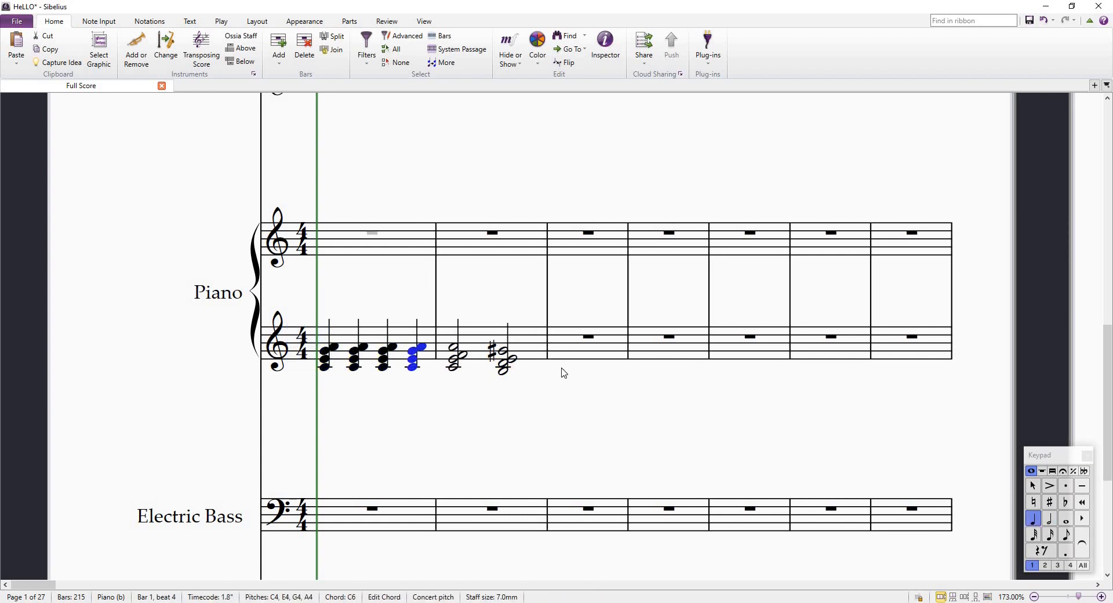
Turn each half-note chord in bar 2 into a quarter-note chord and repeat it once to fill the bar
left_click(456, 351)
left_click(1035, 521)
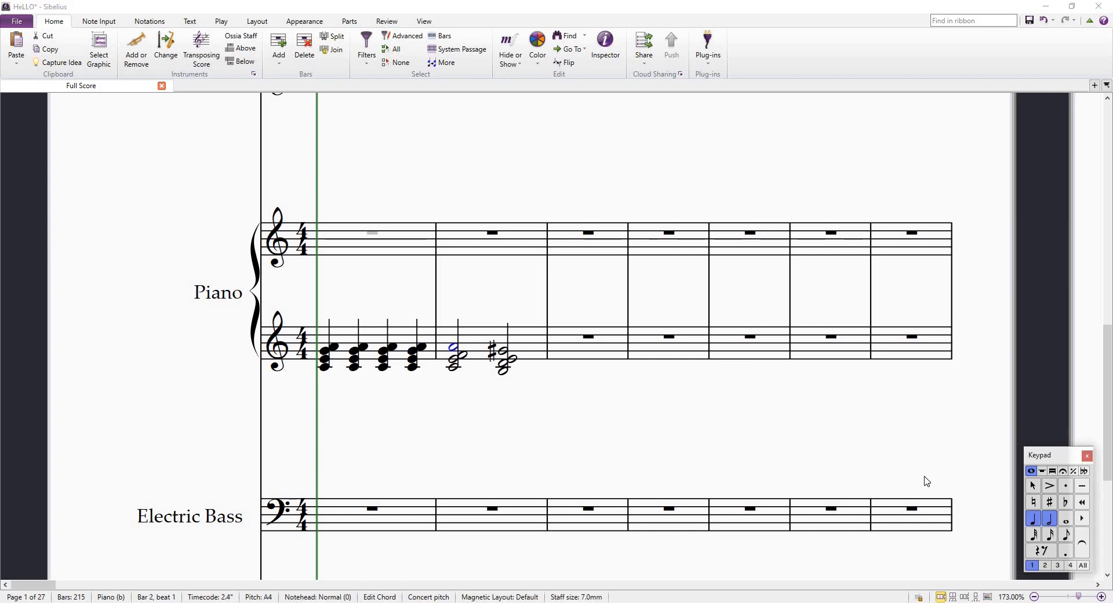
key("r")
left_click(510, 369)
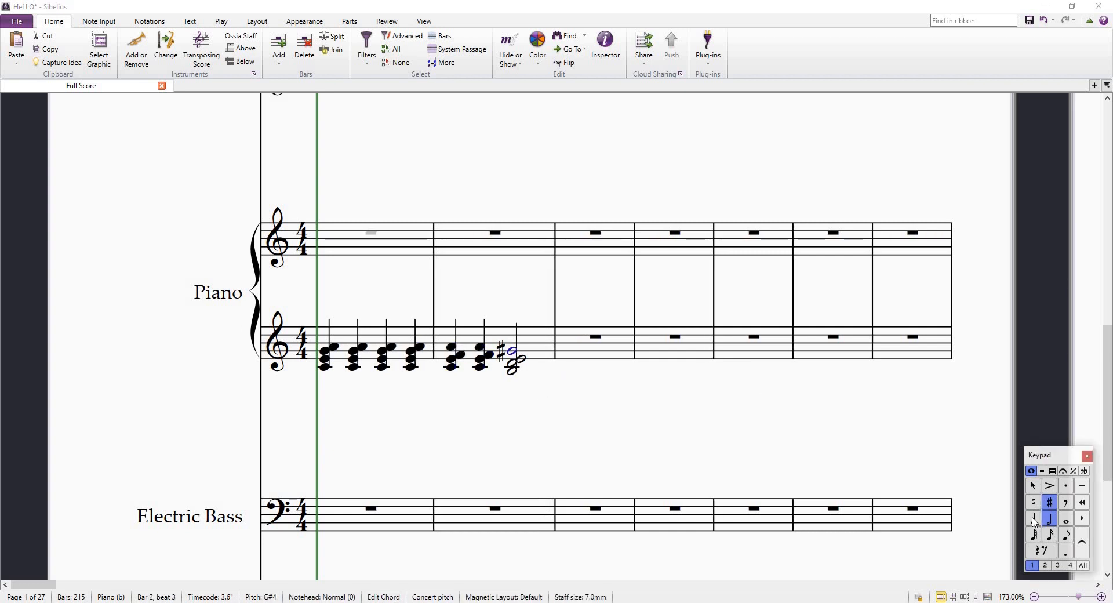
left_click(1035, 520)
key("r")
Repeat bars 1 and 2 of the Piano's lower staff into bars 3 and 4
left_click(372, 337)
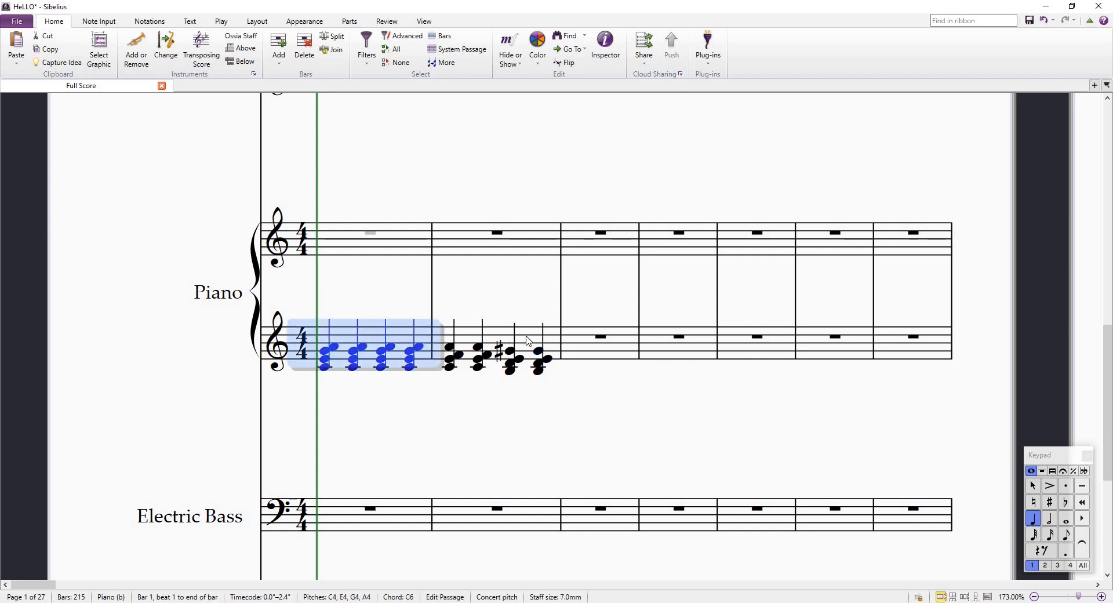
left_click(534, 336, "shift")
key("r")
left_click(809, 270)
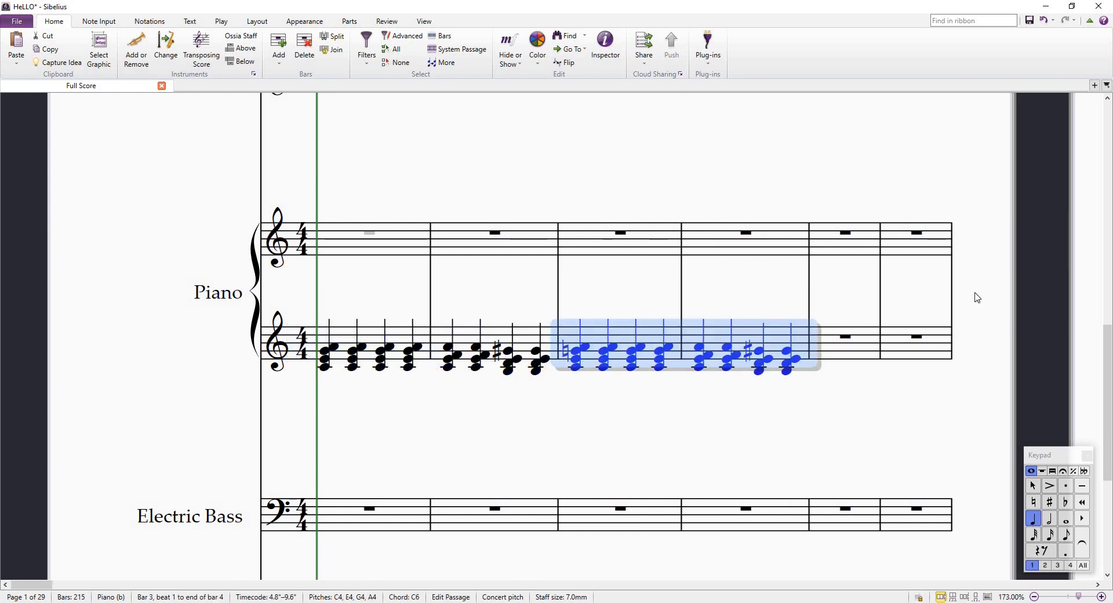
left_click(148, 21)
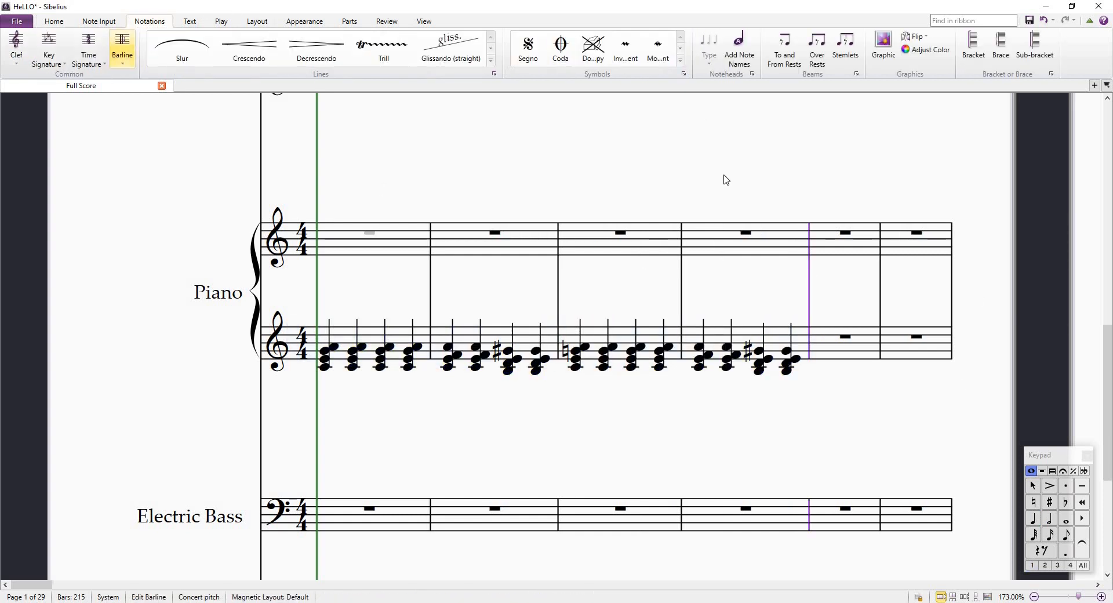
key("Escape")
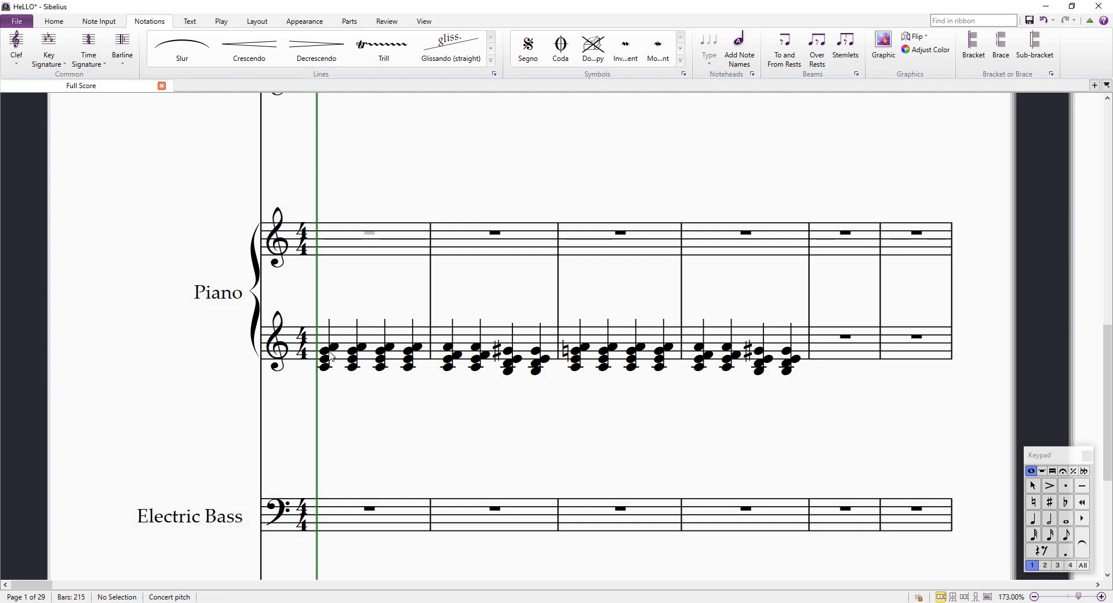
Copy the chords of bars 1 and 2 on the Piano's lower staff over bars 3 and 4 once more
left_click(424, 338)
left_click(527, 342, "shift")
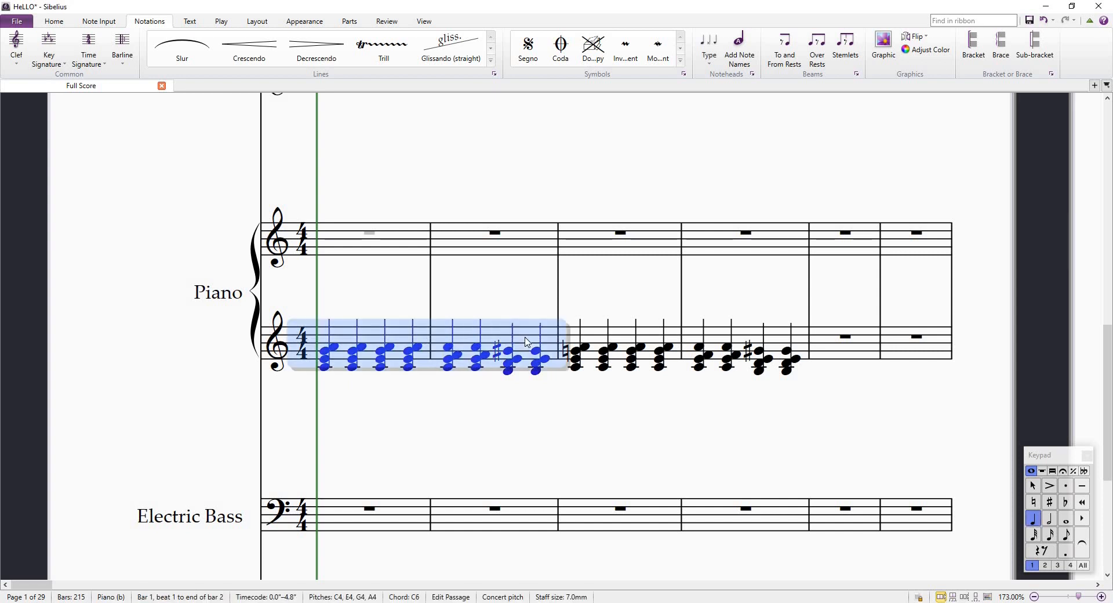
key("Escape")
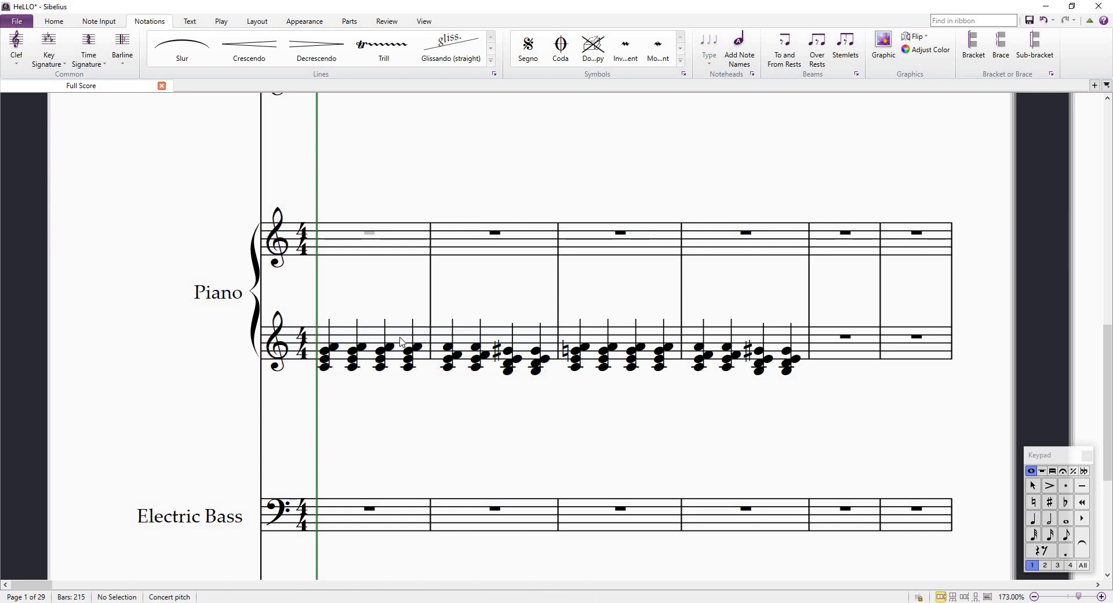
left_click(399, 338)
left_click(505, 340, "shift")
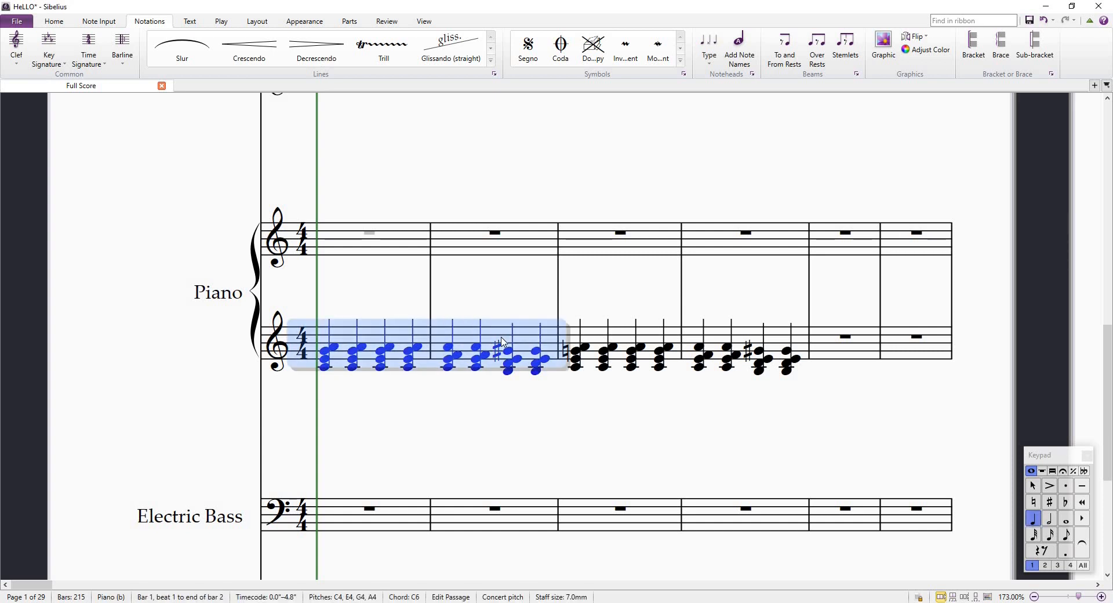
key("r")
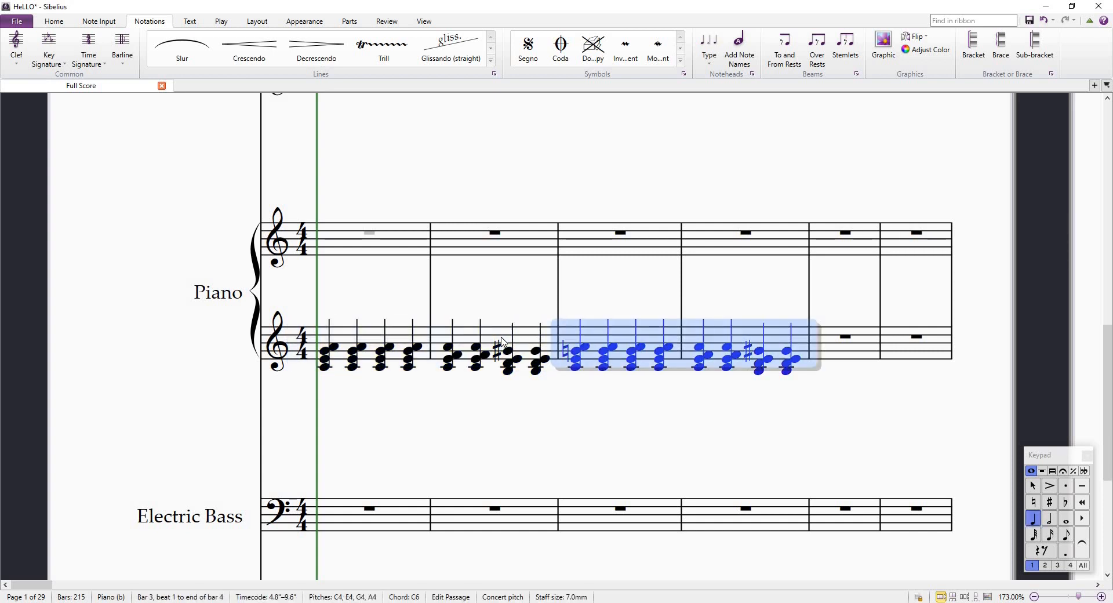
Place a double barline at the end of bar 4 and break the system there
left_click(809, 258)
left_click(122, 47)
left_click(243, 94)
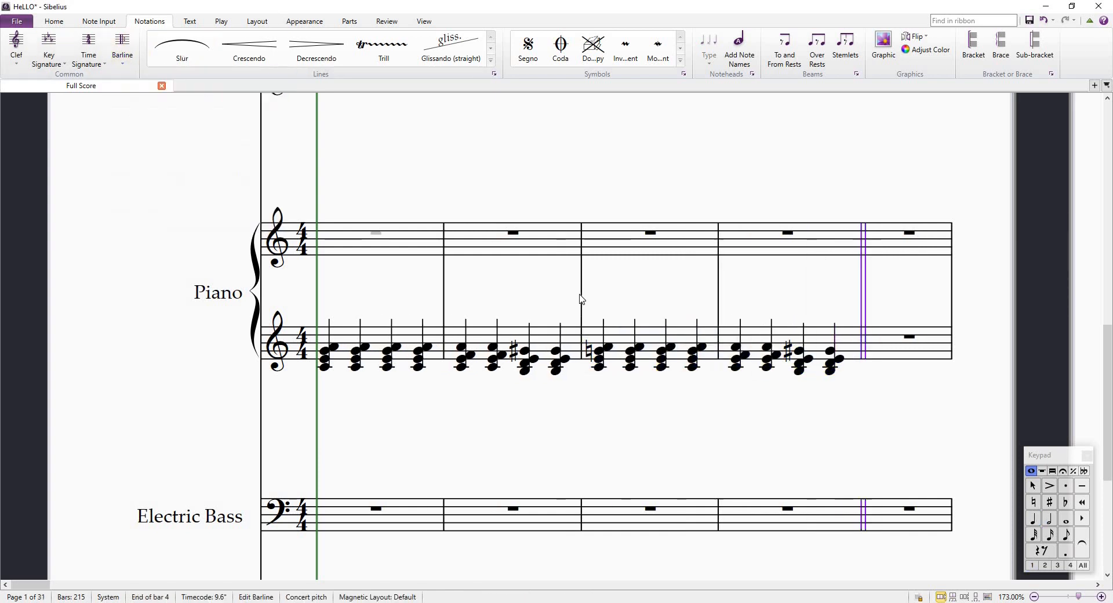
key("Return")
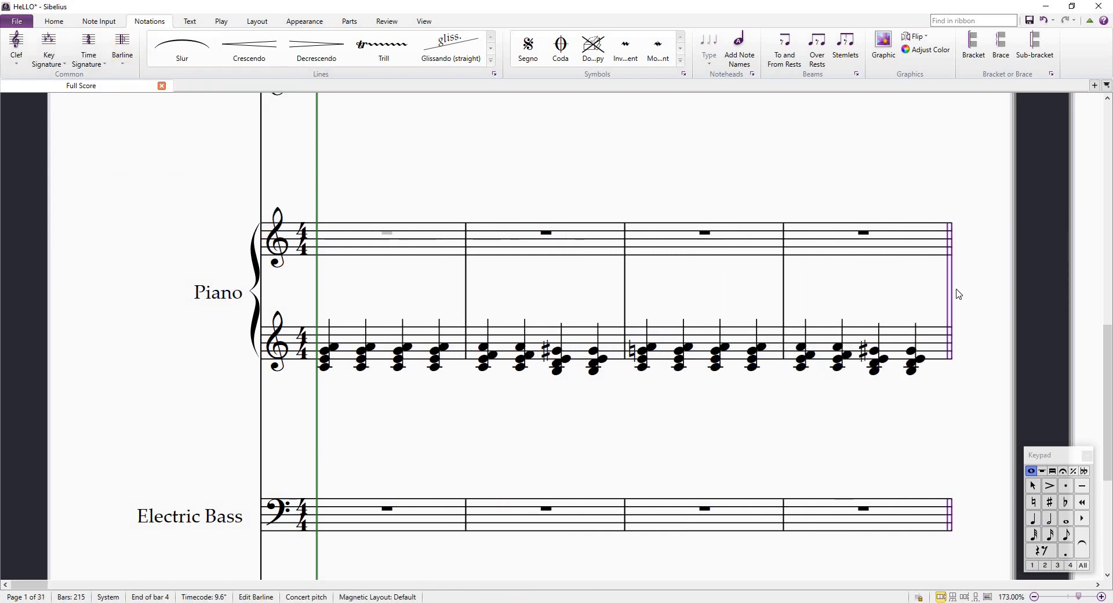
Add rehearsal mark A at the start of bar 5
scroll(975, 271, "down", 3)
scroll(975, 270, "down", 2)
left_click_drag(881, 266, 382, 254)
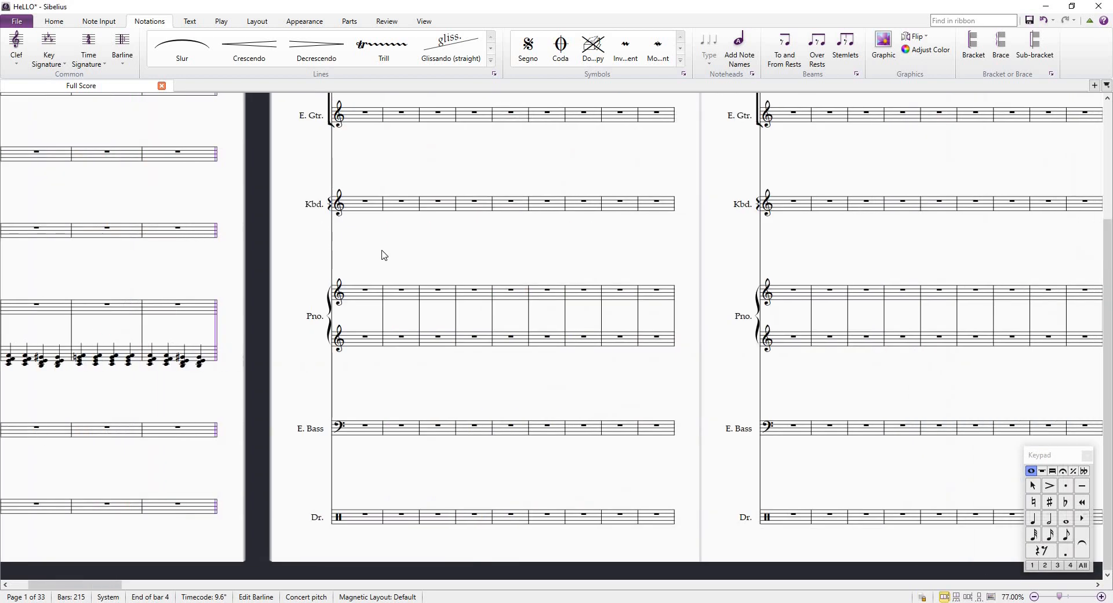
left_click_drag(464, 233, 549, 284)
left_click_drag(189, 182, 211, 255)
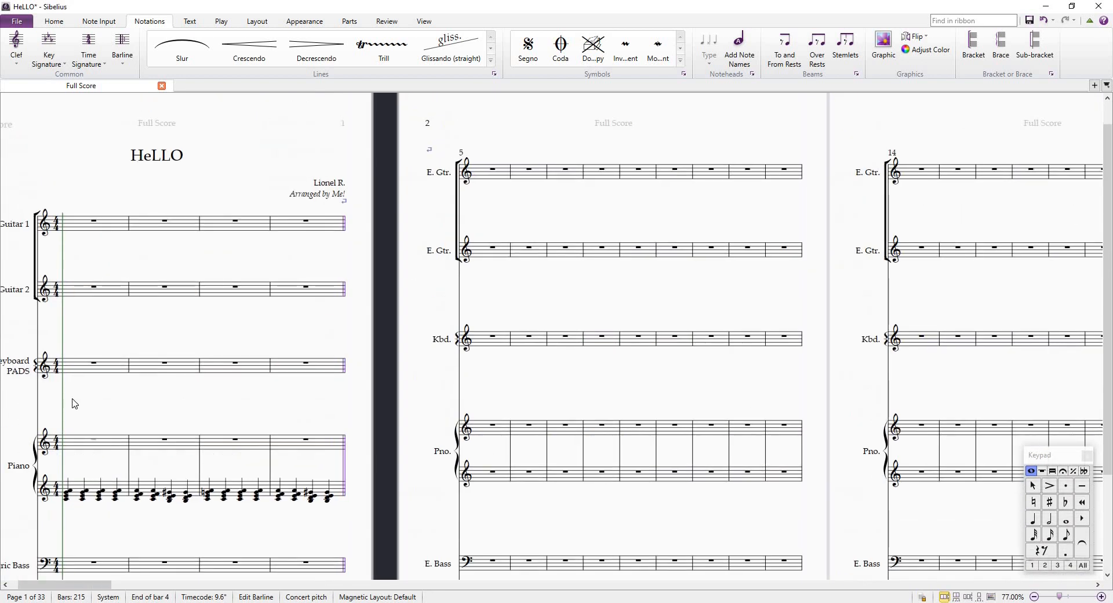
left_click(482, 174)
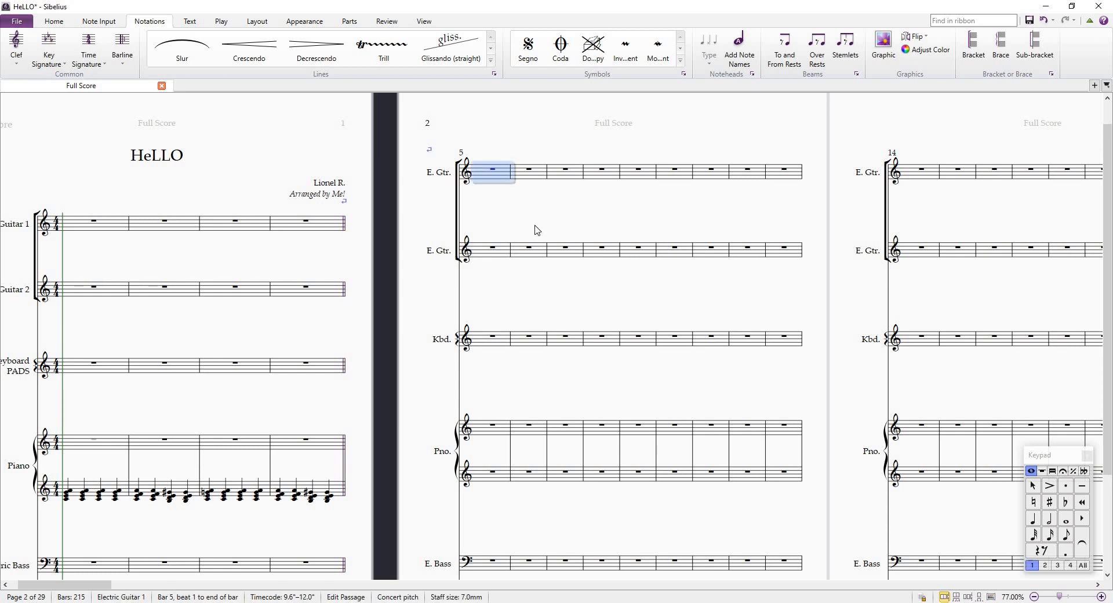
scroll(536, 218, "down", 1)
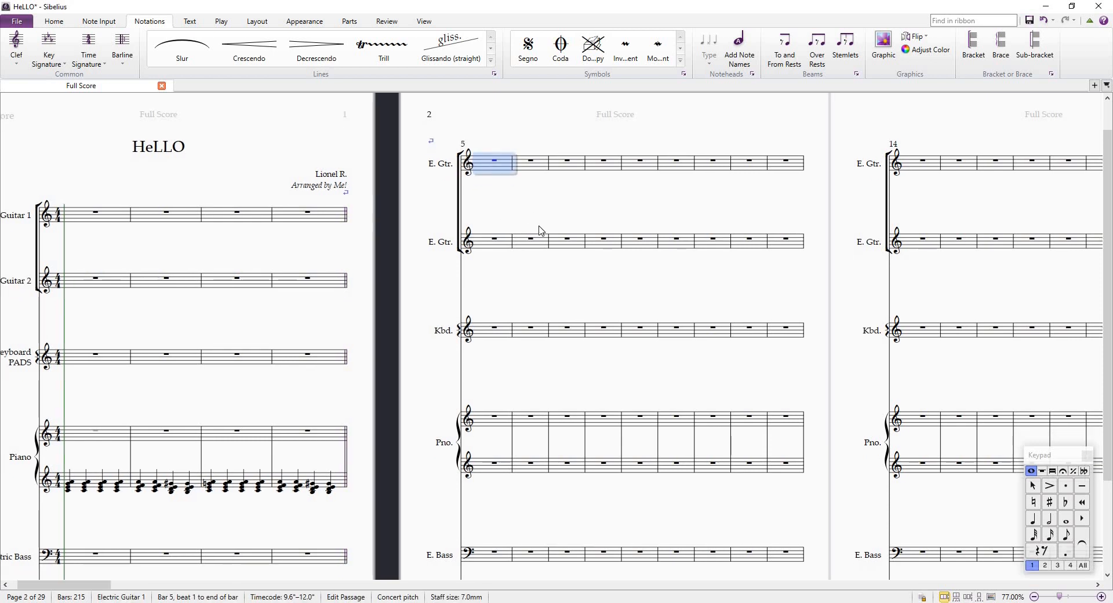
key("ctrl+r")
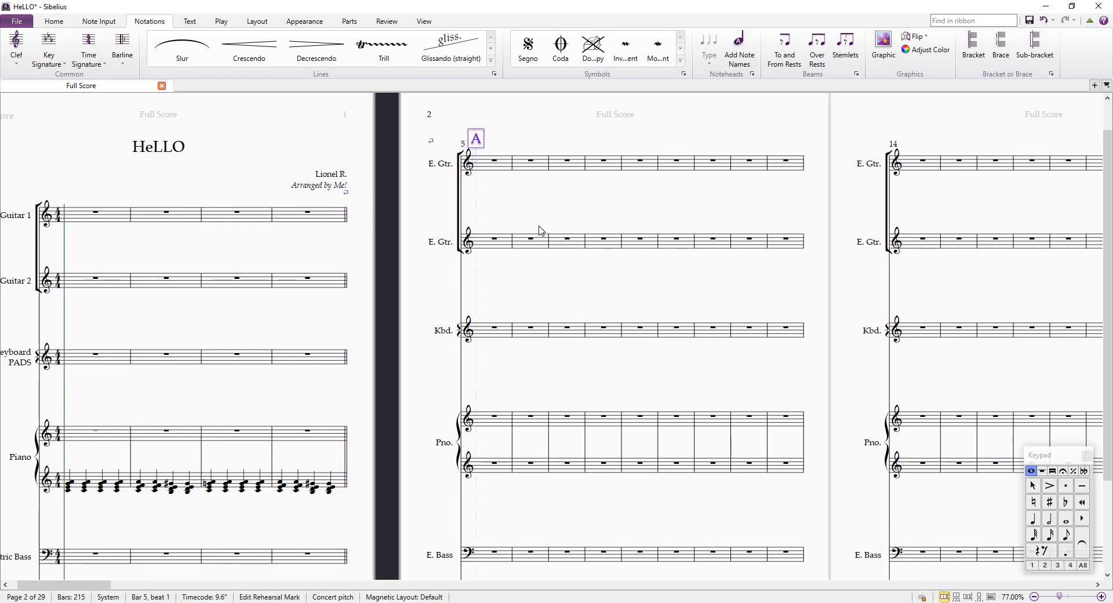
left_click_drag(560, 289, 588, 272)
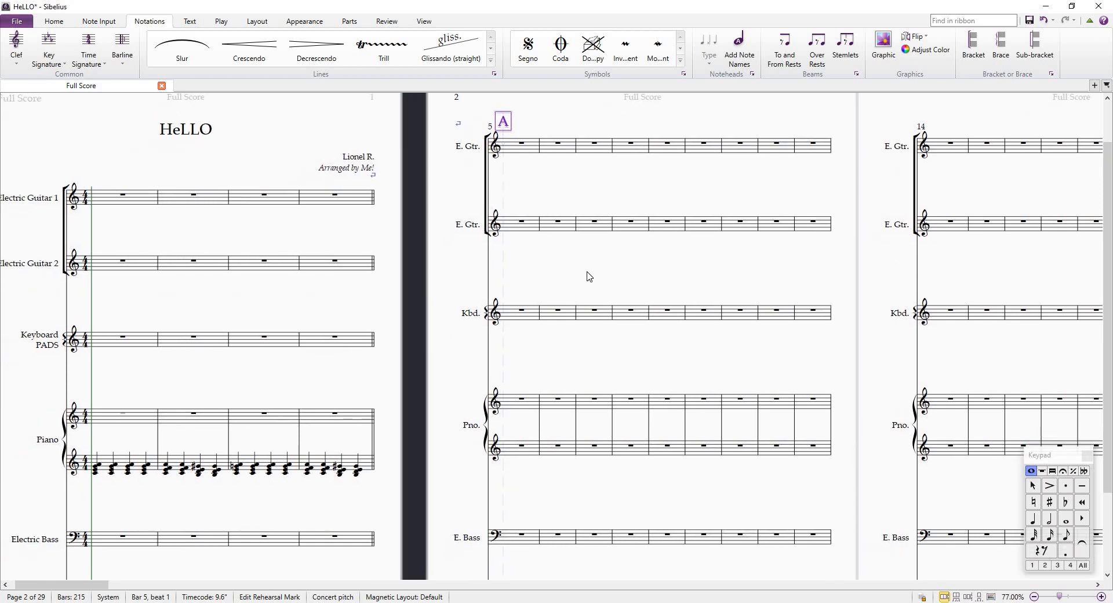
scroll(585, 278, "down", 3)
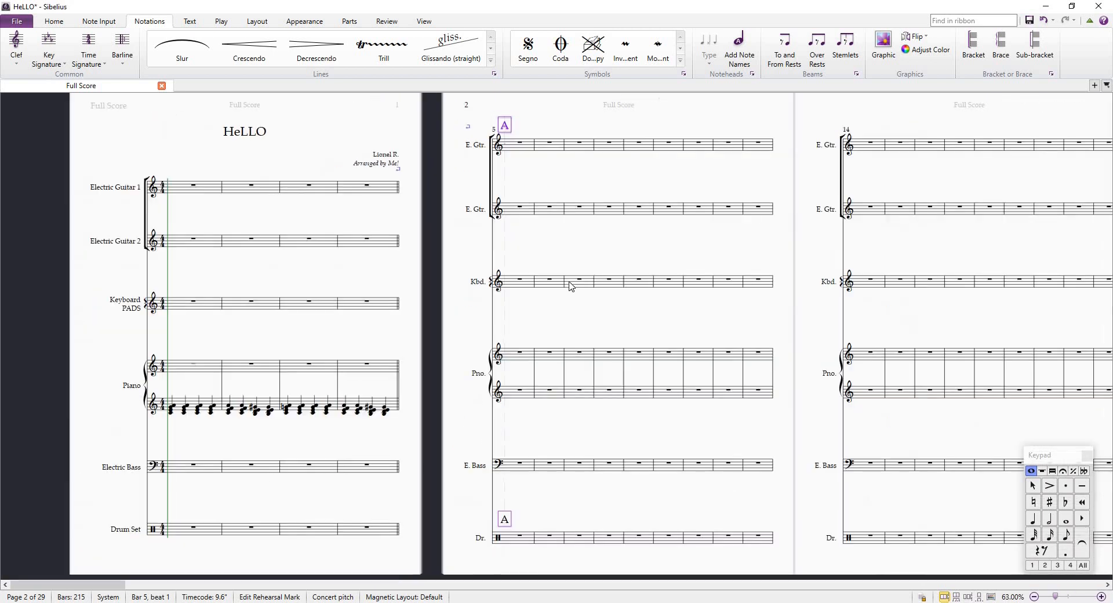
scroll(571, 285, "up", 2)
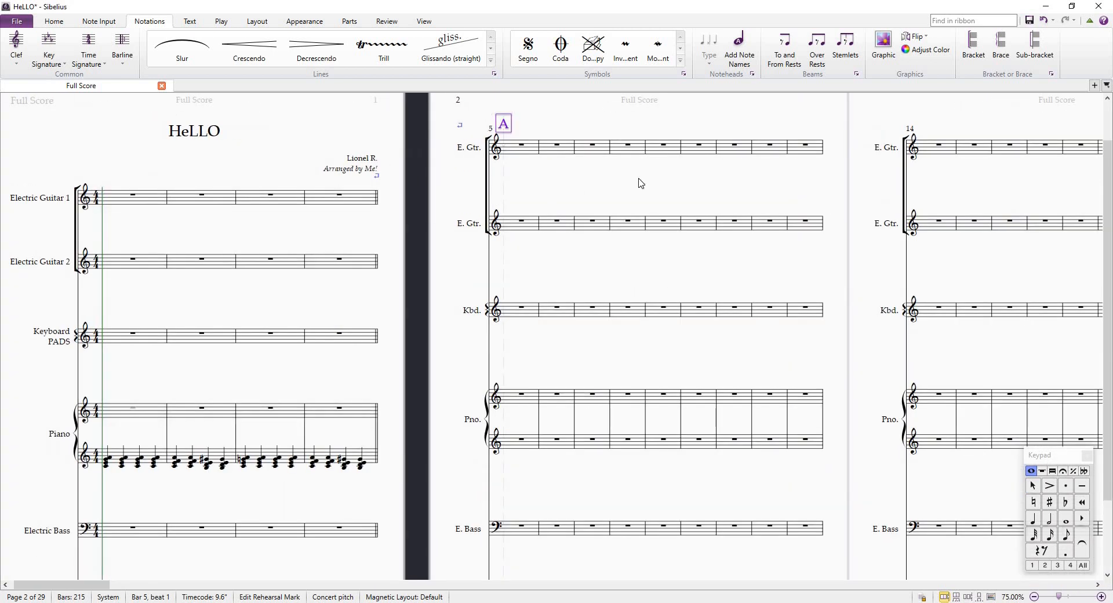
left_click_drag(281, 380, 372, 360)
key("Escape")
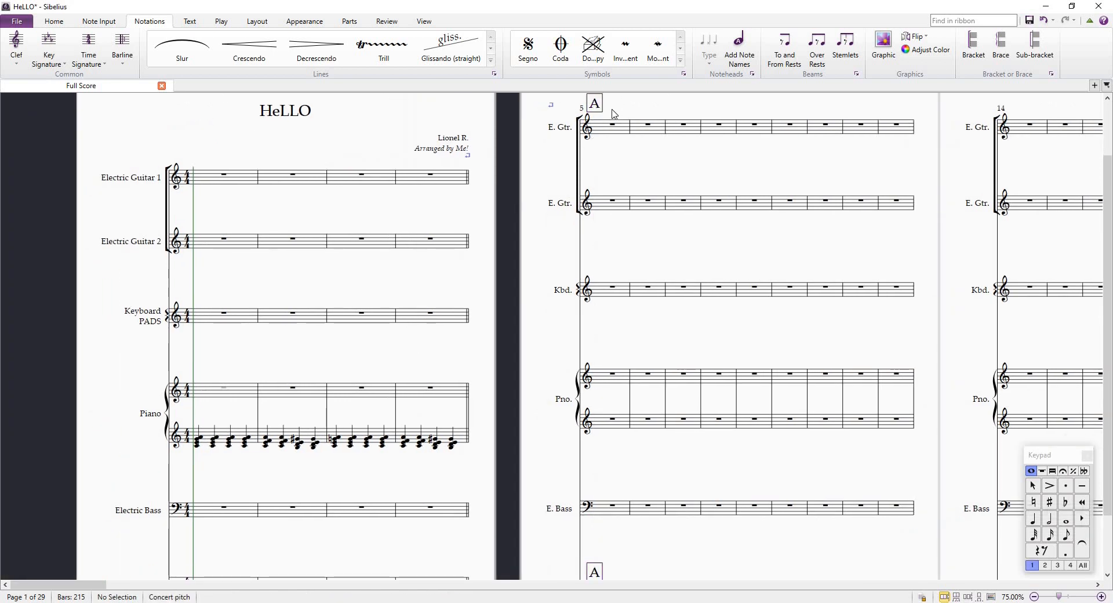
Repeat the four-bar chord pattern from bars 1–4 of the Piano's lower staff twice, filling bars 5–12
scroll(580, 161, "up", 1)
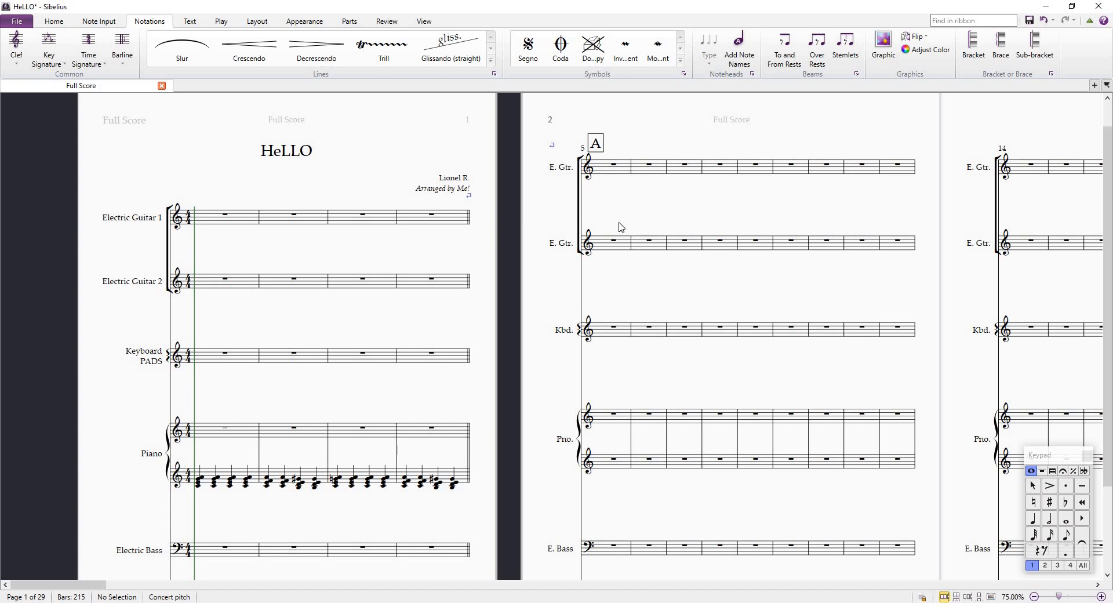
scroll(595, 182, "up", 1)
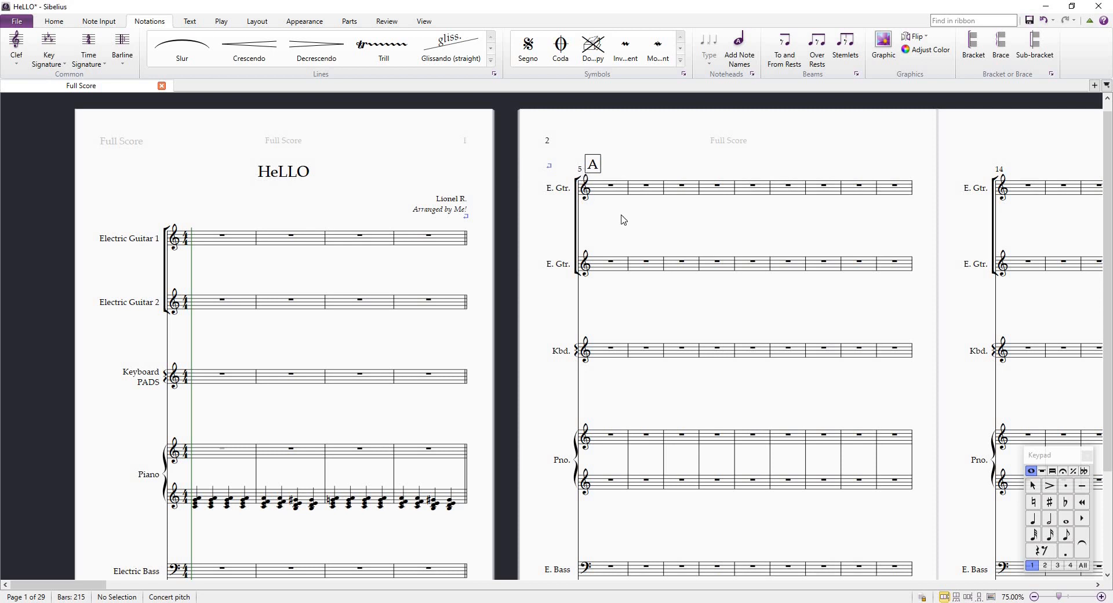
left_click_drag(628, 222, 648, 214)
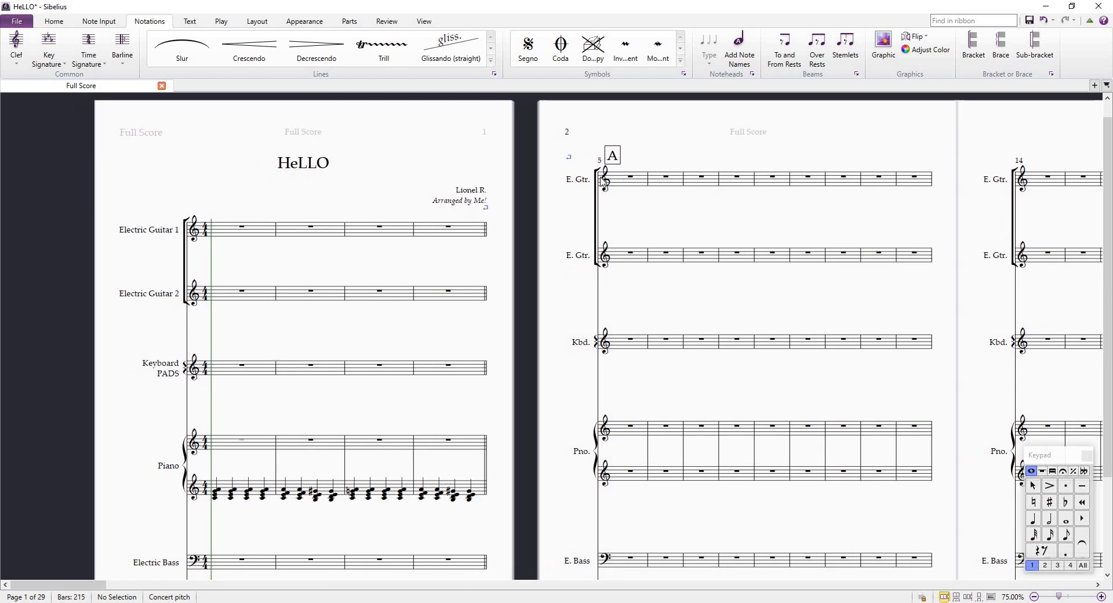
scroll(476, 367, "down", 3)
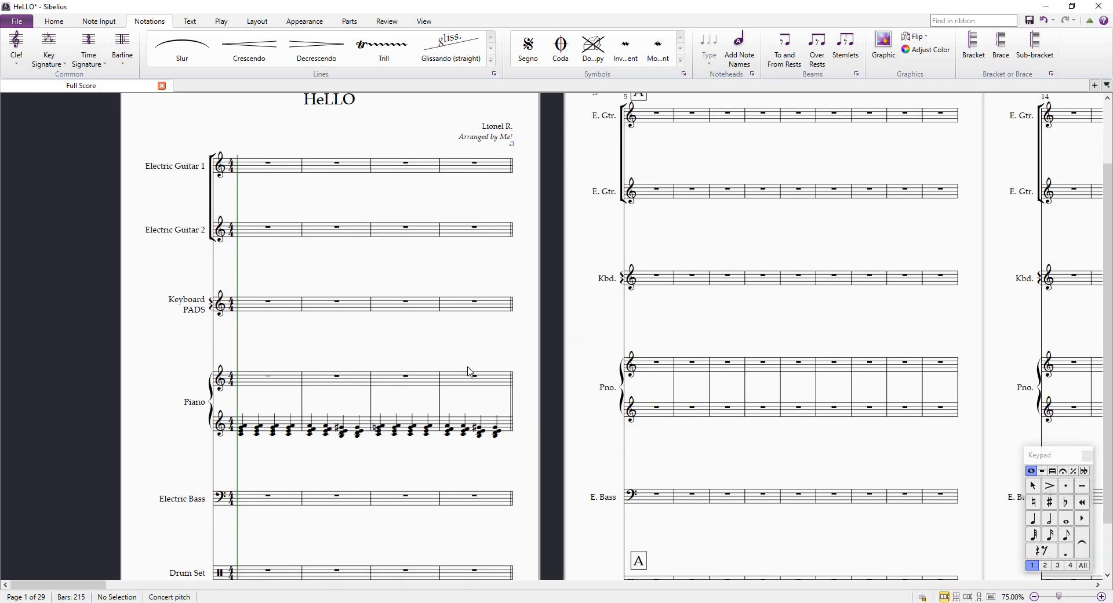
key("ctrl+equal")
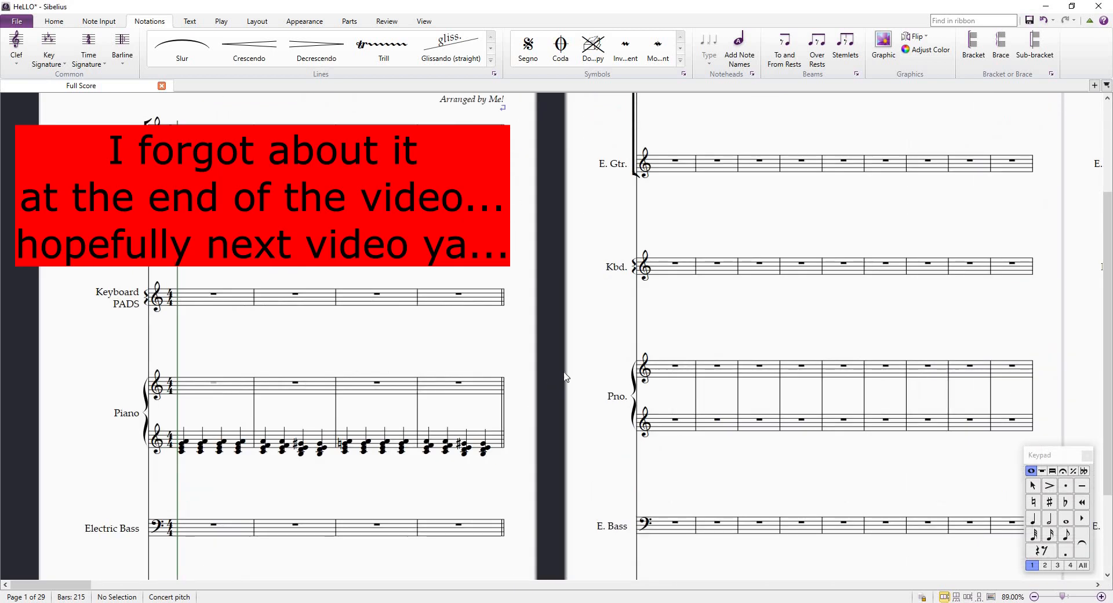
scroll(565, 376, "down", 1)
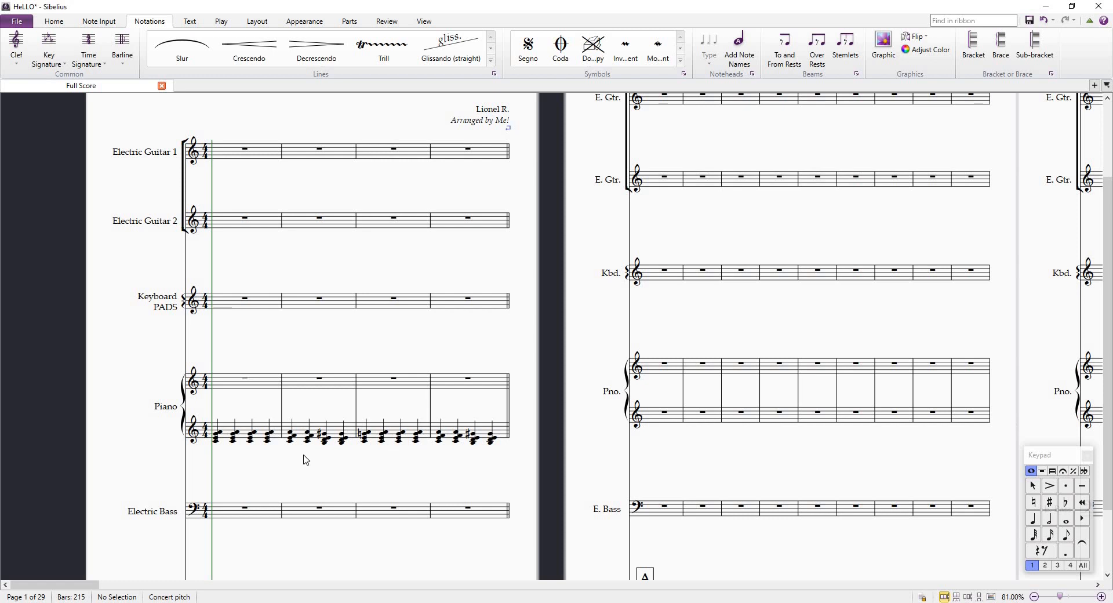
left_click(503, 436, "shift")
key("r")
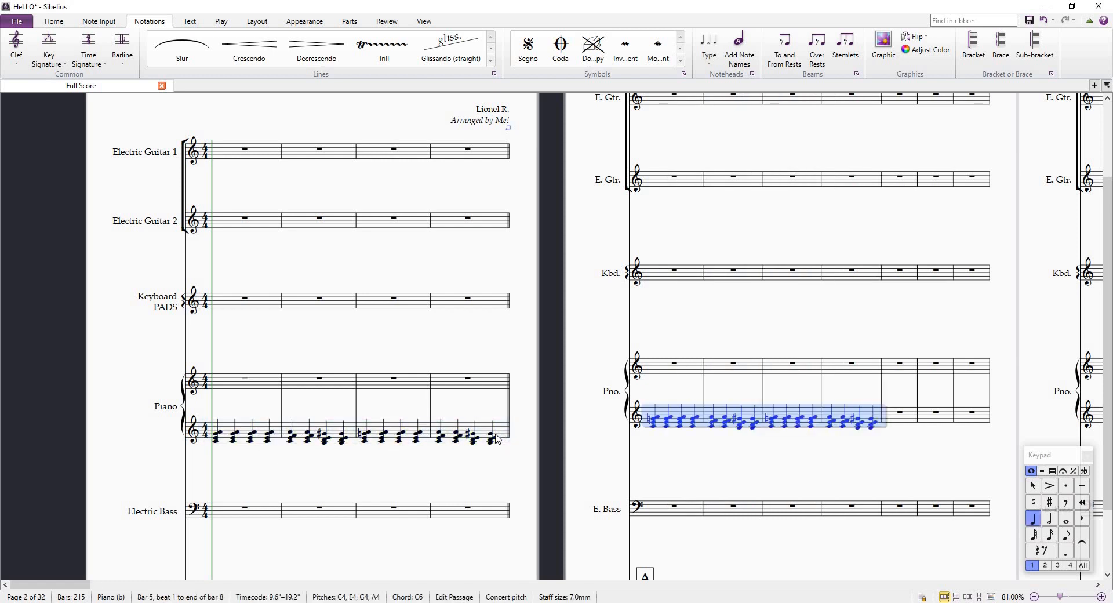
key("r")
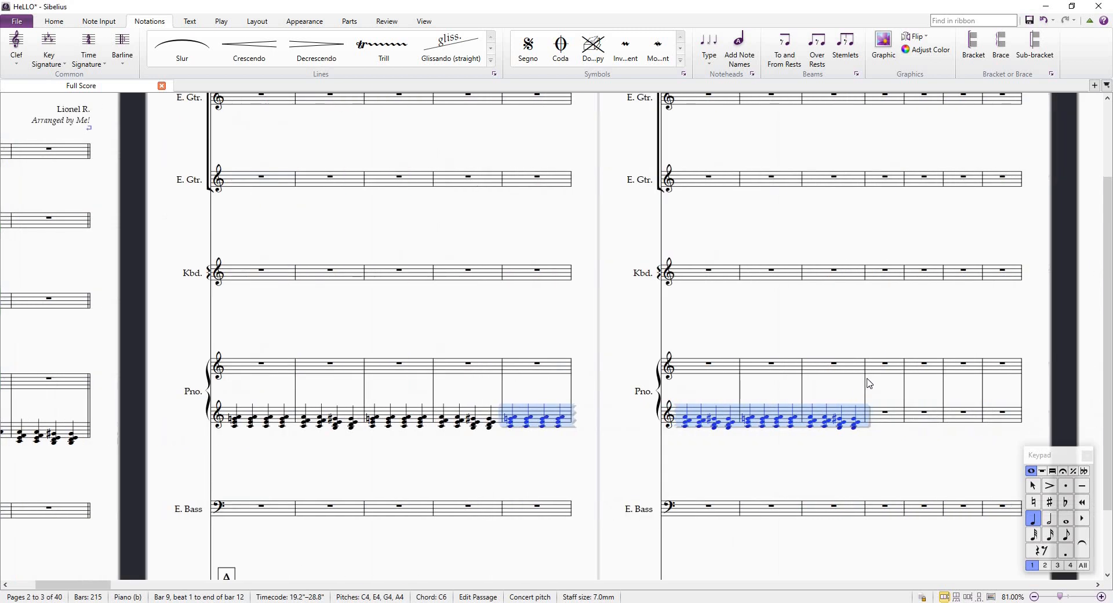
Place a double barline at the end of bar 12 and break the system after it
left_click(123, 54)
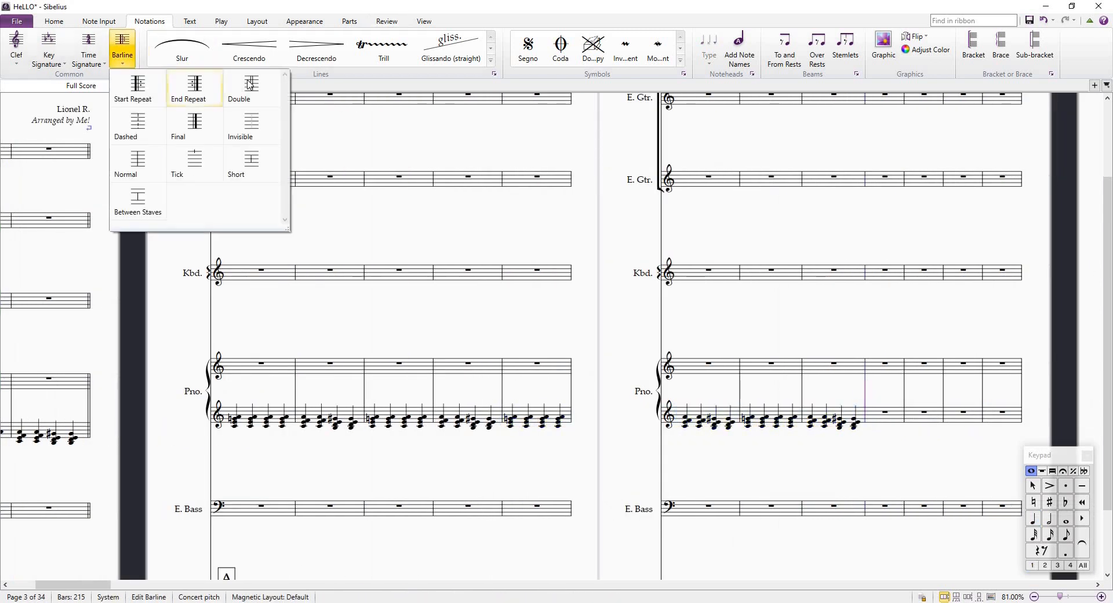
left_click(248, 86)
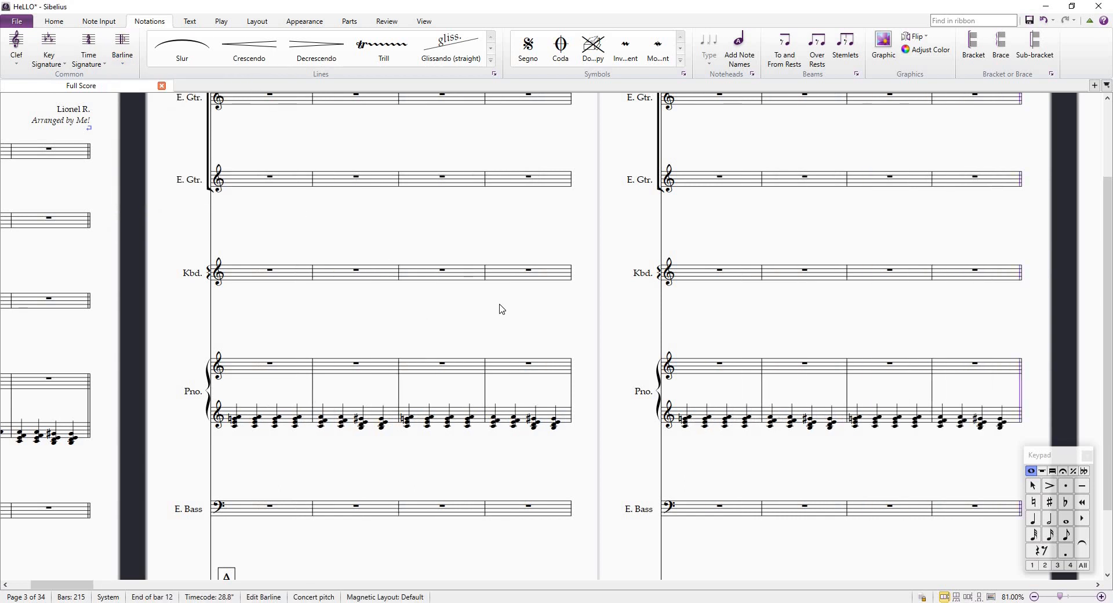
scroll(479, 308, "down", 2)
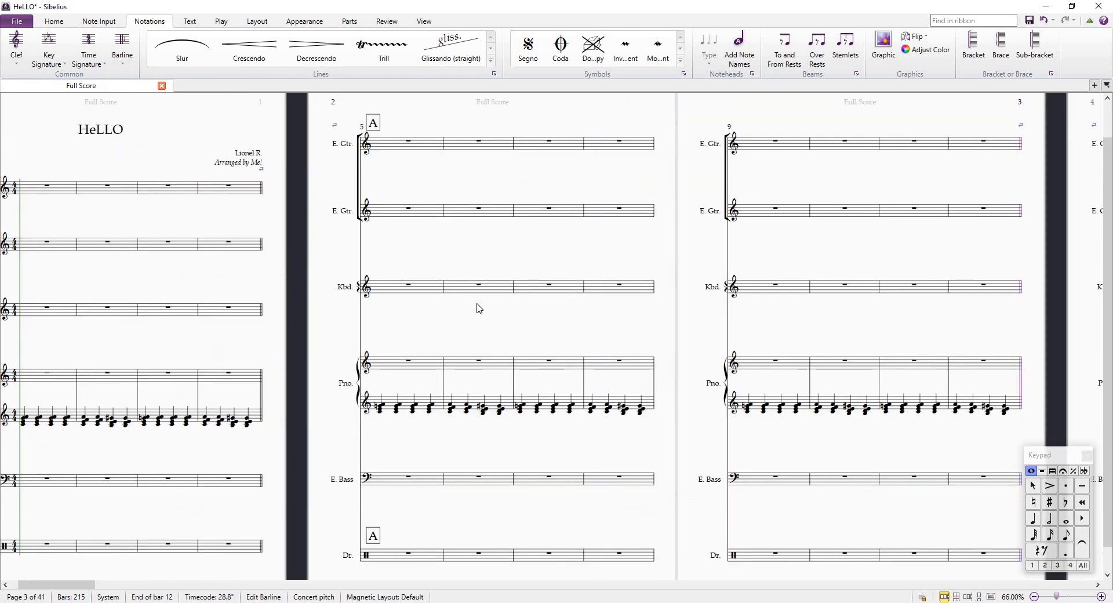
Add chord symbols A-7 on beat 1 and A-7/G on beat 3 of bar 1, above the Piano's lower staff
scroll(479, 308, "left", 2)
left_click(133, 422)
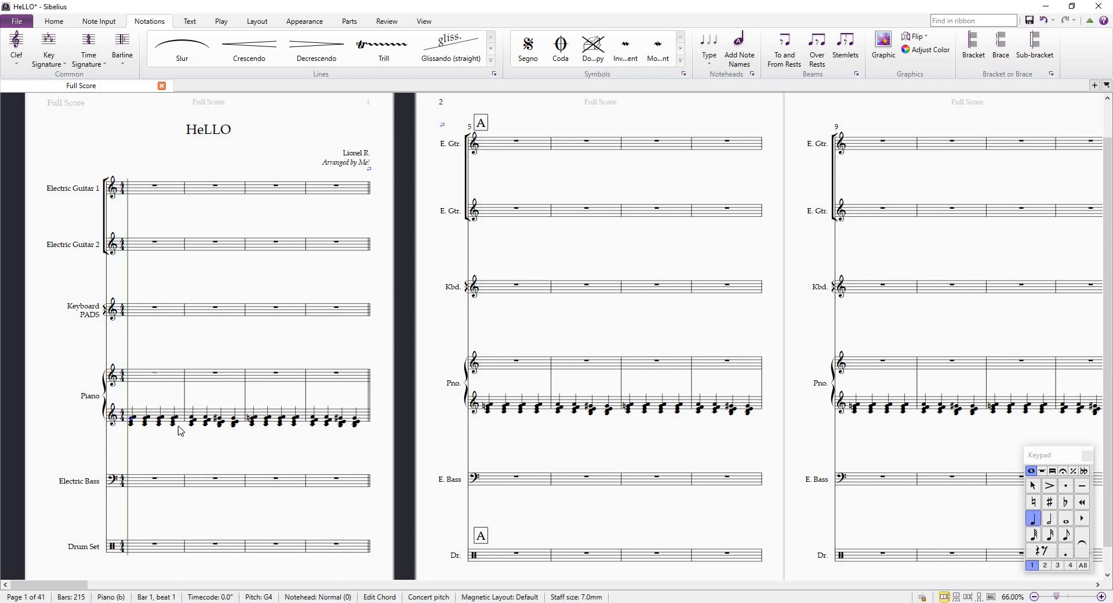
scroll(141, 426, "up", 5)
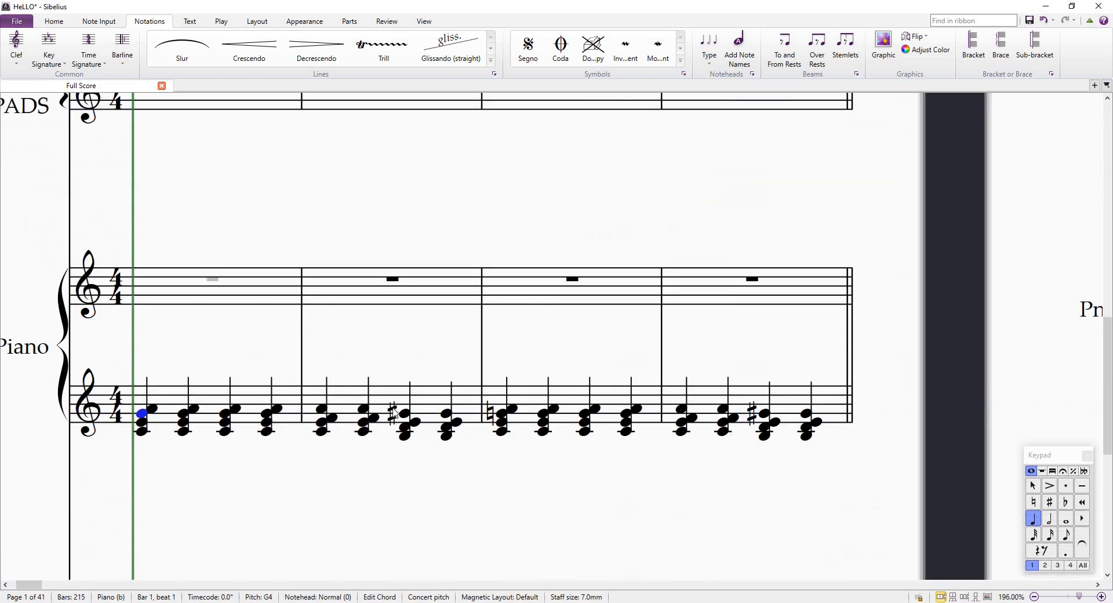
left_click_drag(777, 402, 868, 327)
scroll(896, 362, "down", 2)
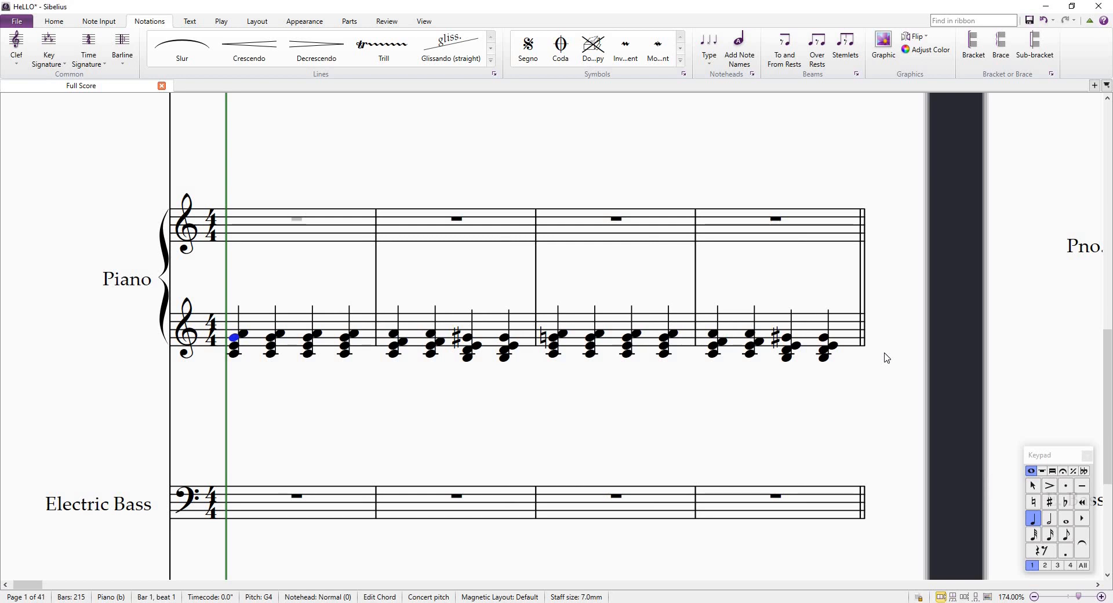
key("ctrl+t")
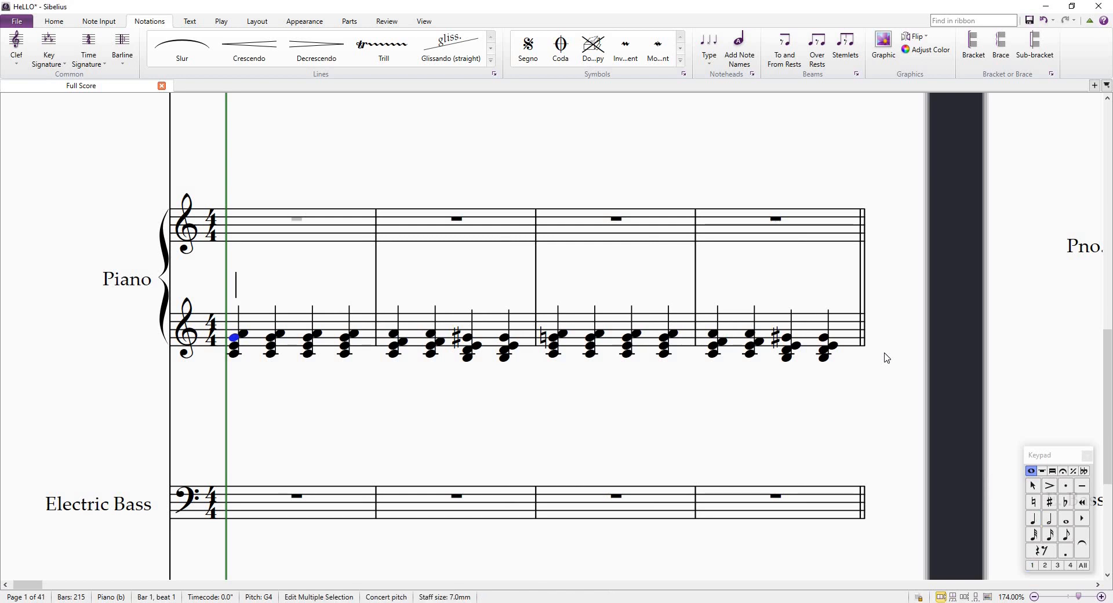
type("a-7")
key("space")
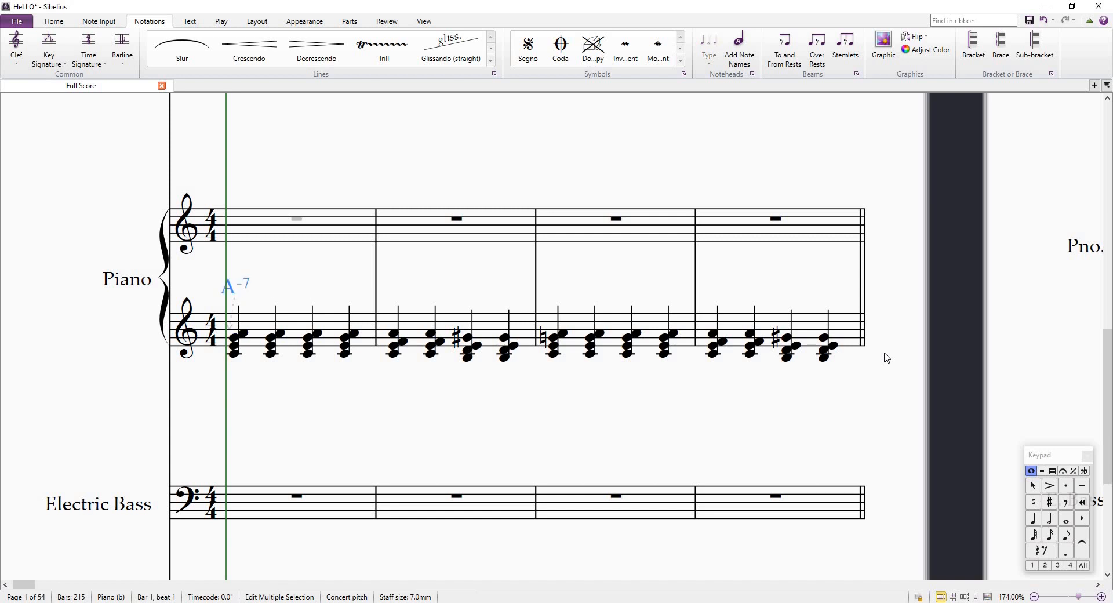
type("A-7/g")
key("Escape")
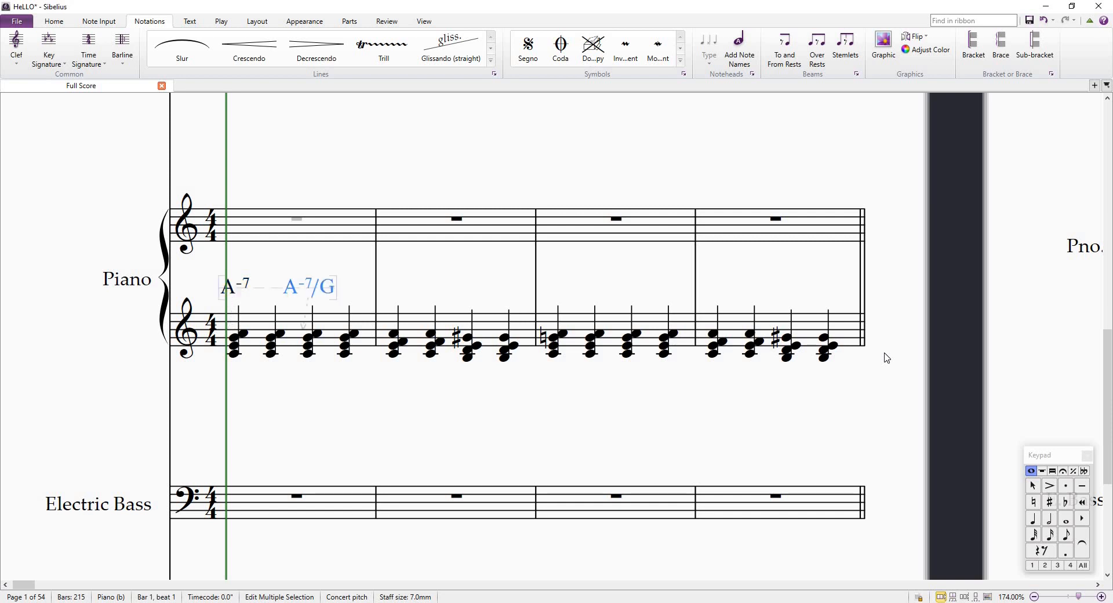
Add chord symbols Fmaj7 on beat 1 and E7 on beat 3 of bar 2, above the Piano's lower staff
key("Tab")
type("fmaj78")
key("BackSpace")
key("space")
key("BackSpace")
key("space")
key("space")
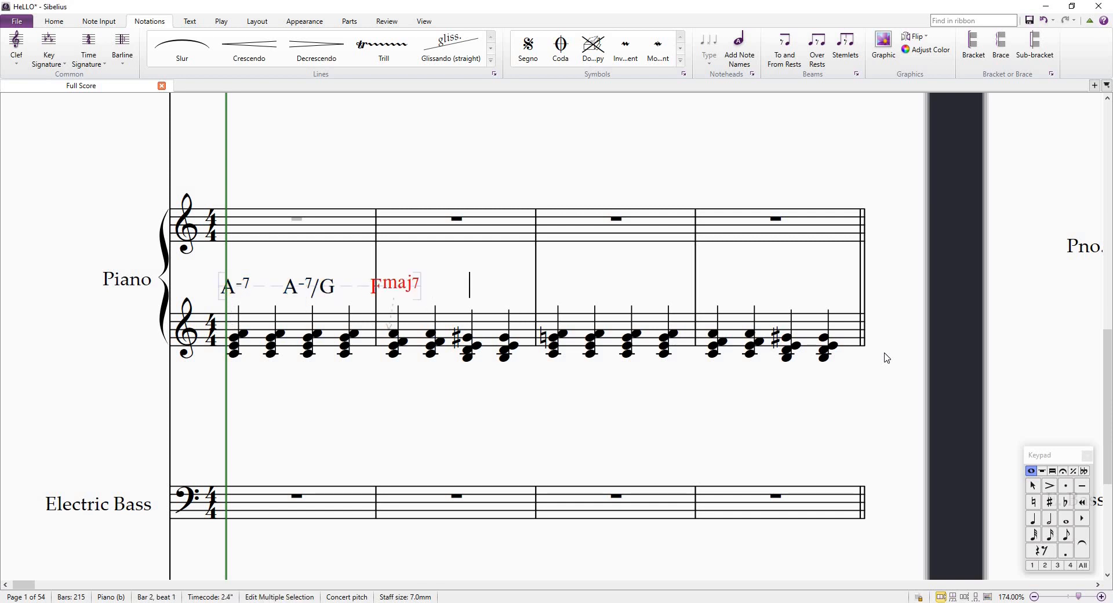
type("e7")
key("Escape")
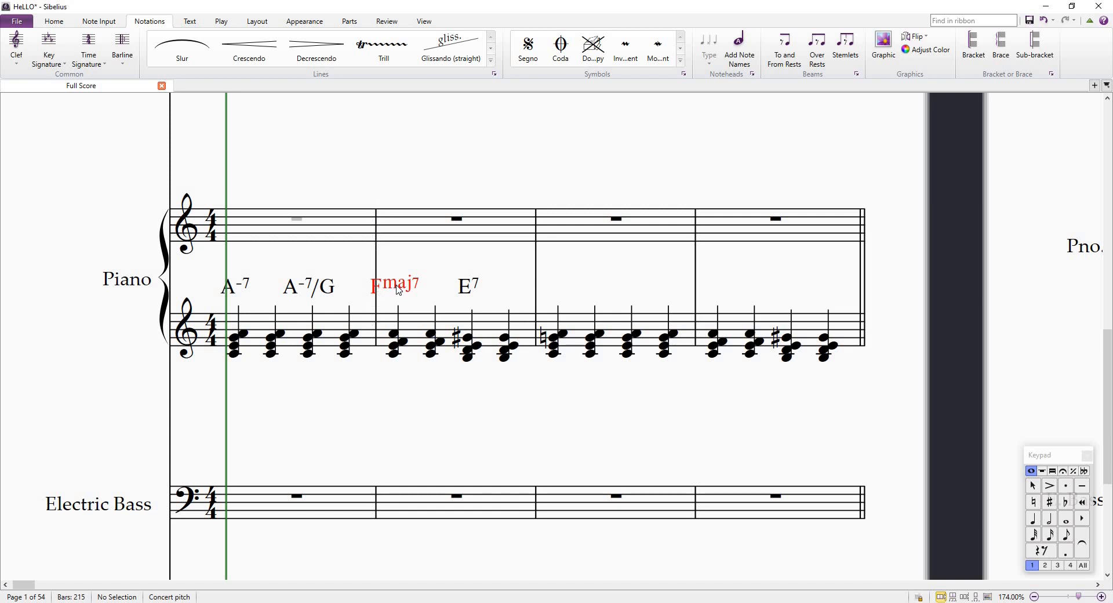
Try shifting the Fmaj7 chord symbol in bar 2 of the Piano part so that it attaches to beat 2
mouse_move(406, 287)
left_mouse_down()
mouse_move(420, 288)
mouse_move(395, 285)
mouse_move(416, 298)
left_mouse_up()
scroll(416, 298, "up", 6)
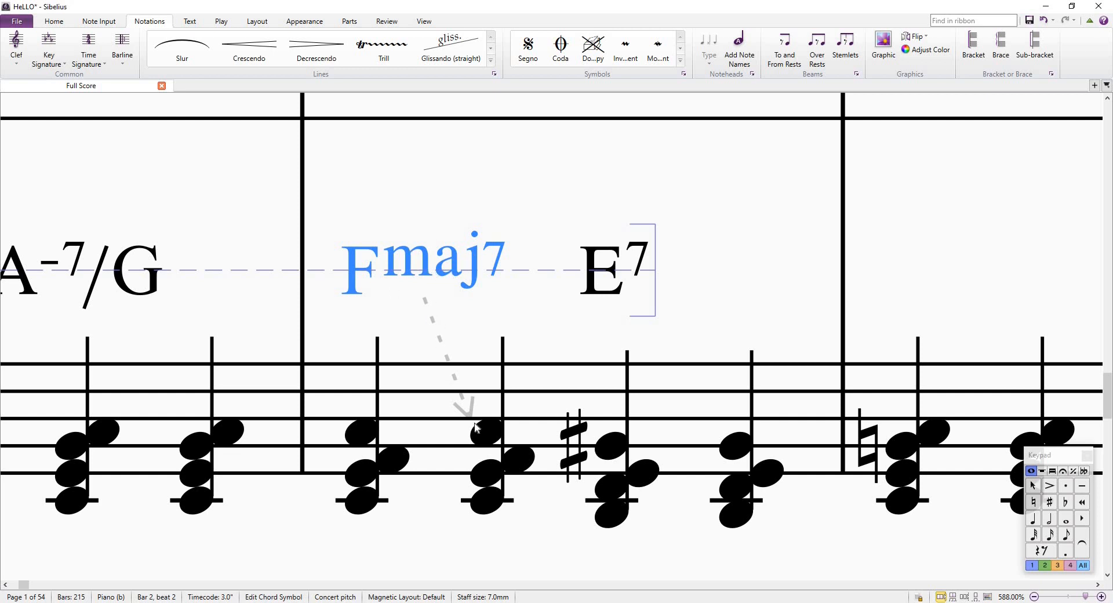
mouse_move(434, 262)
left_mouse_down()
mouse_move(408, 261)
mouse_move(445, 261)
mouse_move(384, 261)
mouse_move(432, 266)
left_mouse_up()
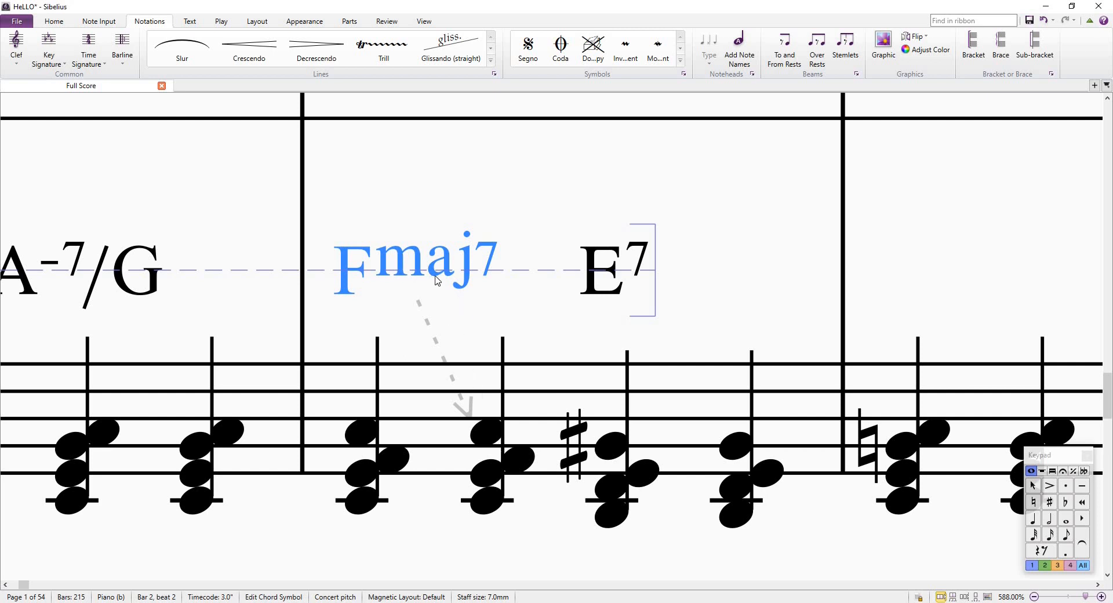
left_click_drag(454, 275, 481, 279)
scroll(486, 277, "down", 3, "ctrl")
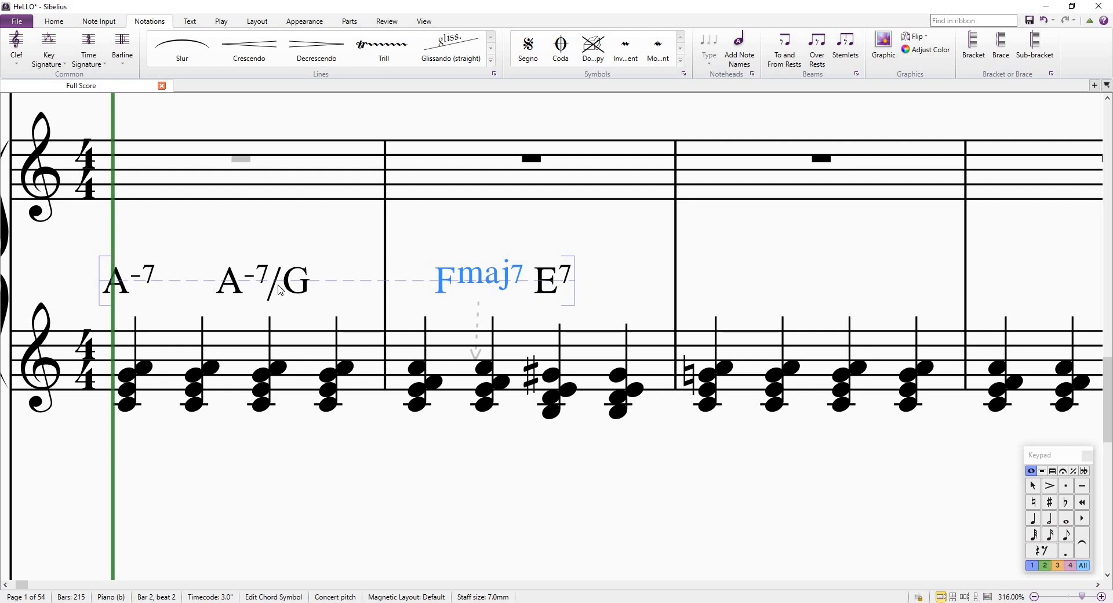
mouse_move(284, 294)
left_mouse_down()
mouse_move(286, 270)
mouse_move(284, 302)
mouse_move(287, 290)
left_mouse_up()
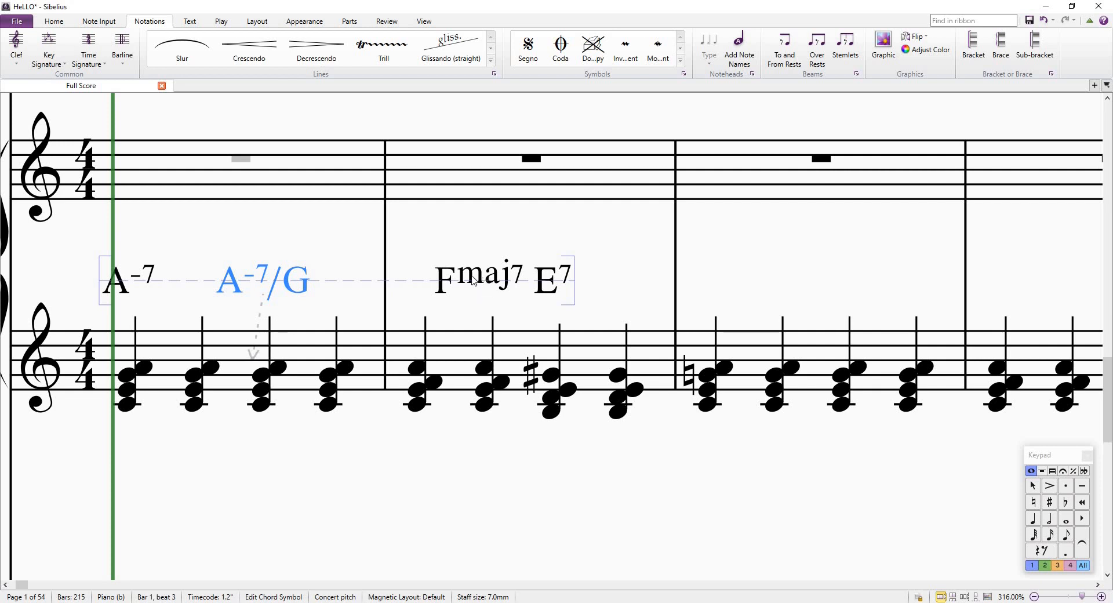
Reattach the Fmaj7 chord symbol to beat 1 of bar 2 and nudge it rightward clear of the barline
left_click_drag(486, 280, 416, 283)
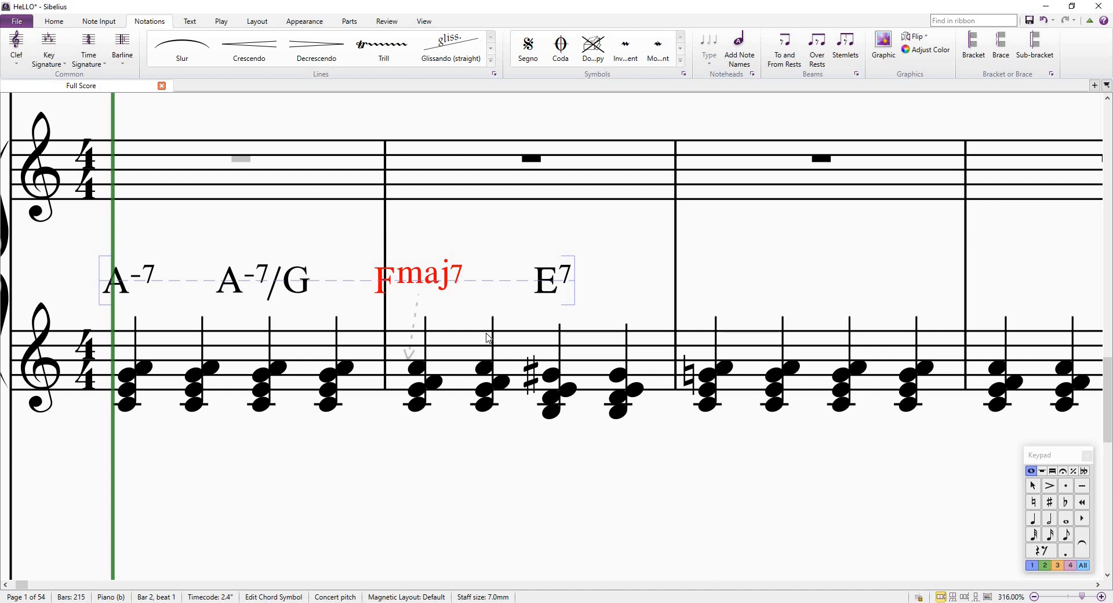
key("Right")
key("Right")
key("Right")
key("Right")
key("Right")
key("Right")
key("Right")
key("Right")
key("Right")
key("Right")
key("Right")
key("Right")
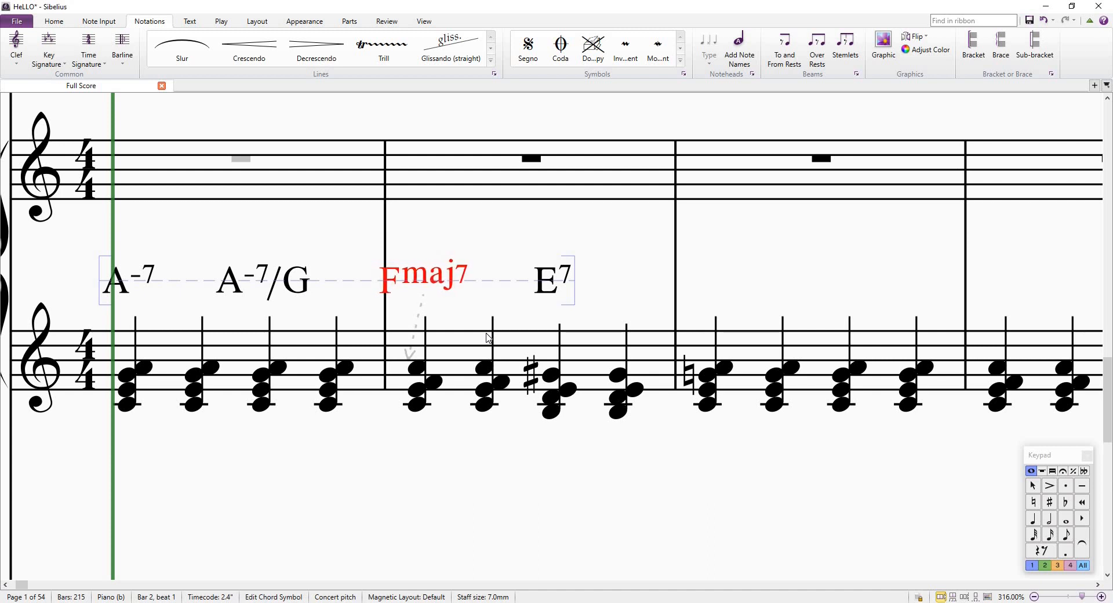
key("Right")
key("Right")
key("Right")
key("Right")
key("Right")
key("Right")
key("Right")
key("Right")
key("Right")
key("Right")
key("Right")
key("Right")
key("Right")
key("Right")
key("Right")
key("Right")
key("Right")
key("Right")
key("Right")
key("Right")
key("Right")
key("Right")
key("Right")
key("Right")
key("Right")
key("Right")
key("Right")
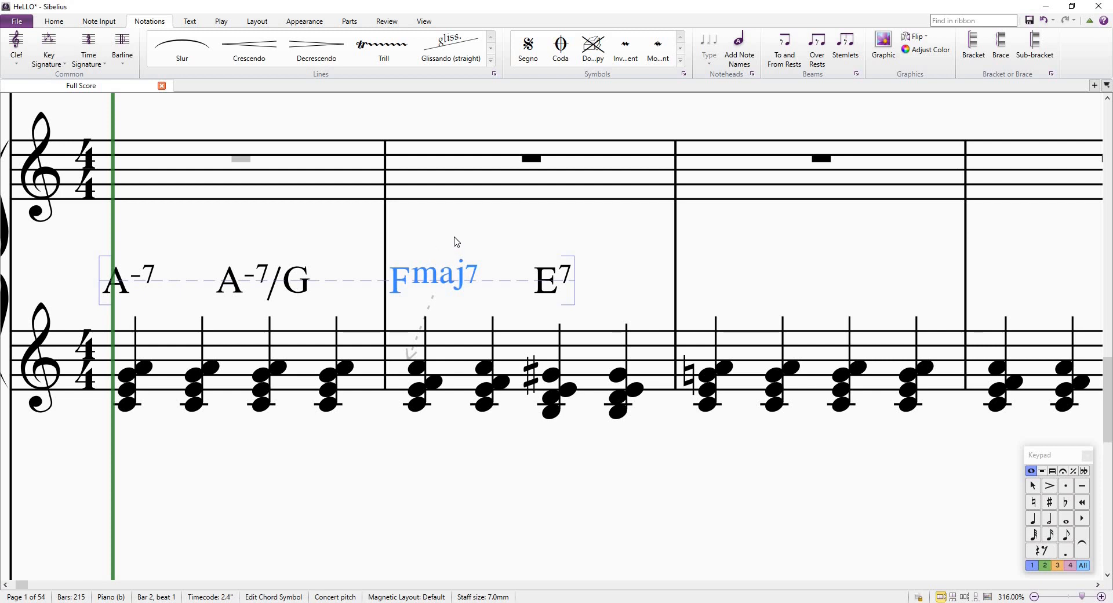
key("Escape")
Repeat bars 1–2 of the Piano's lower staff, including their chord symbols, through bar 12
scroll(462, 261, "down", 5)
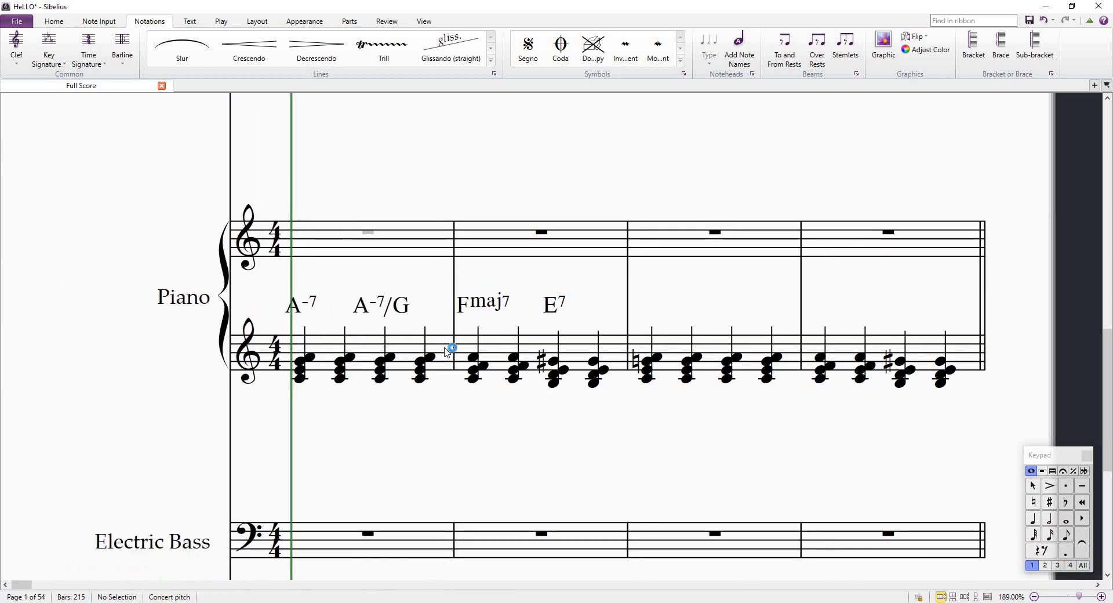
left_click(446, 350)
scroll(447, 350, "down", 2)
left_click(533, 342, "shift")
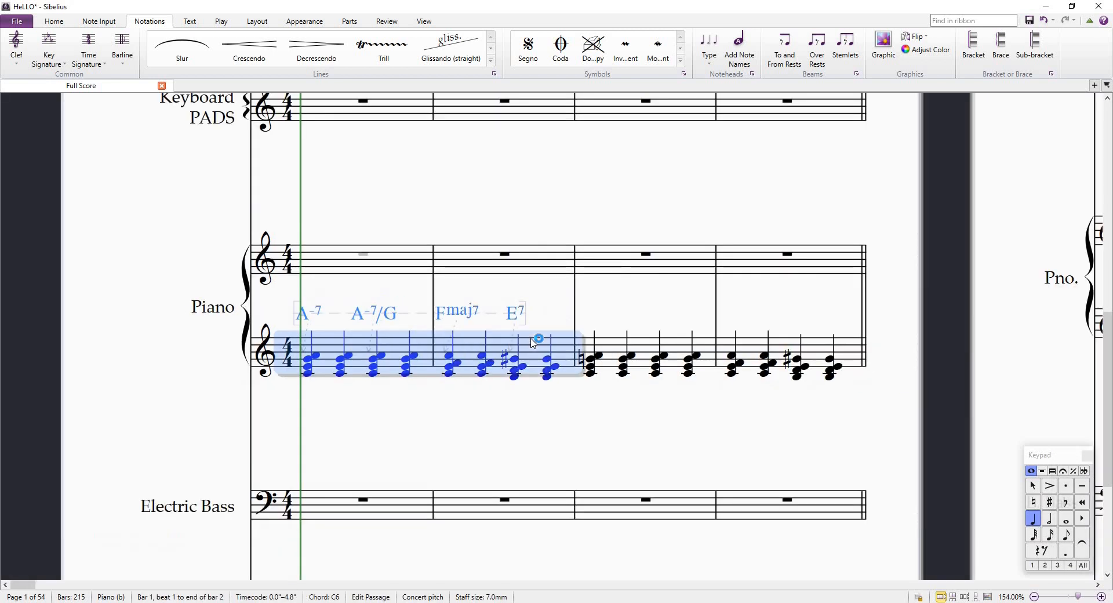
key("r")
key("r")
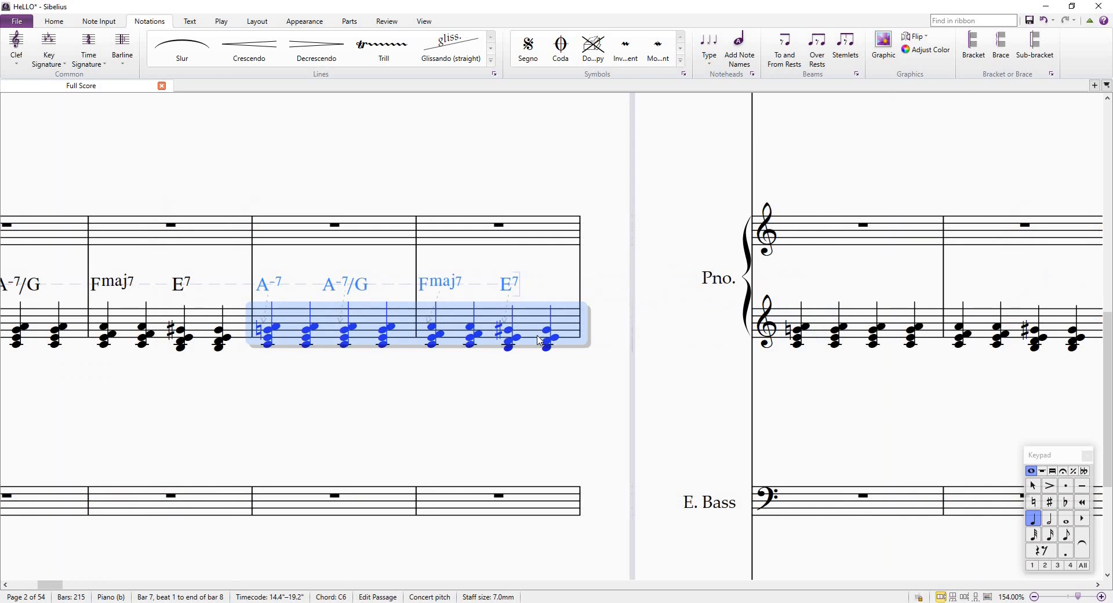
key("r")
key("r")
scroll(494, 357, "down", 5)
scroll(431, 350, "left", 5)
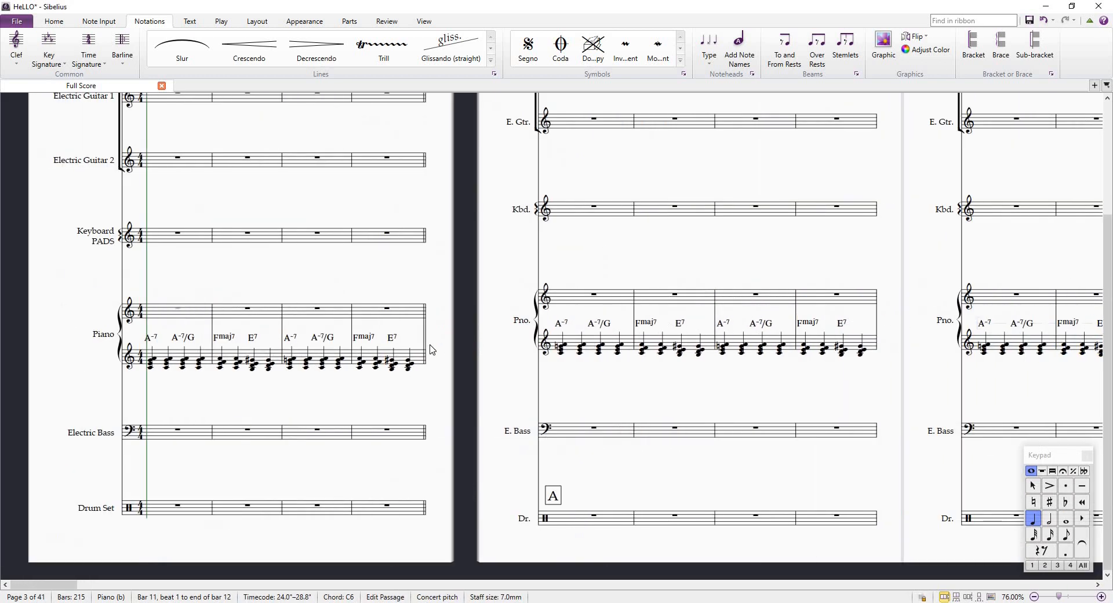
scroll(447, 338, "down", 2)
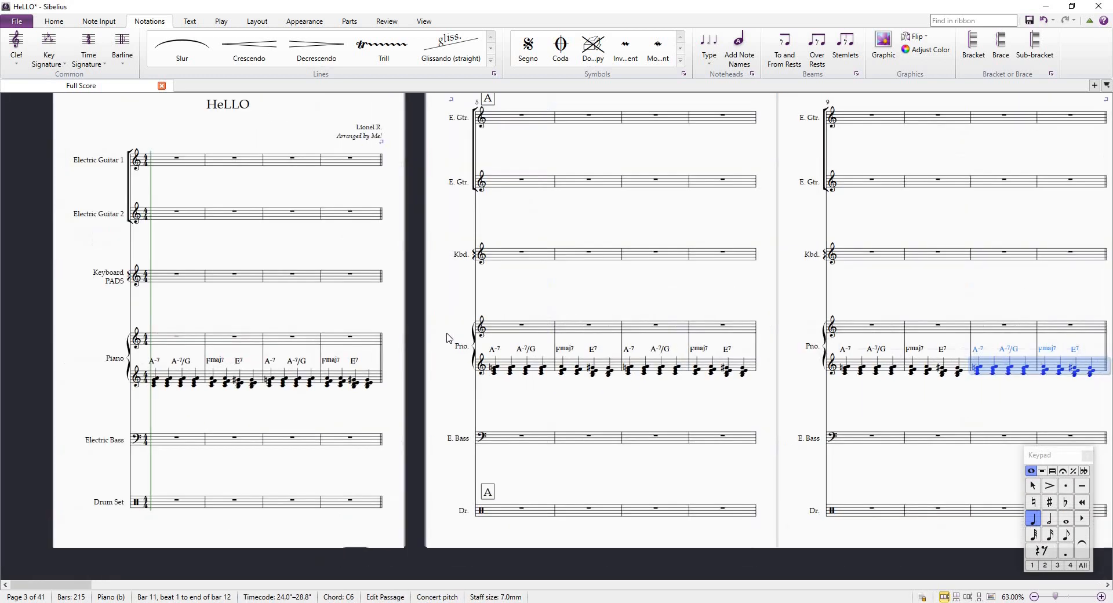
scroll(180, 322, "up", 2)
scroll(199, 330, "down", 1)
key("Escape")
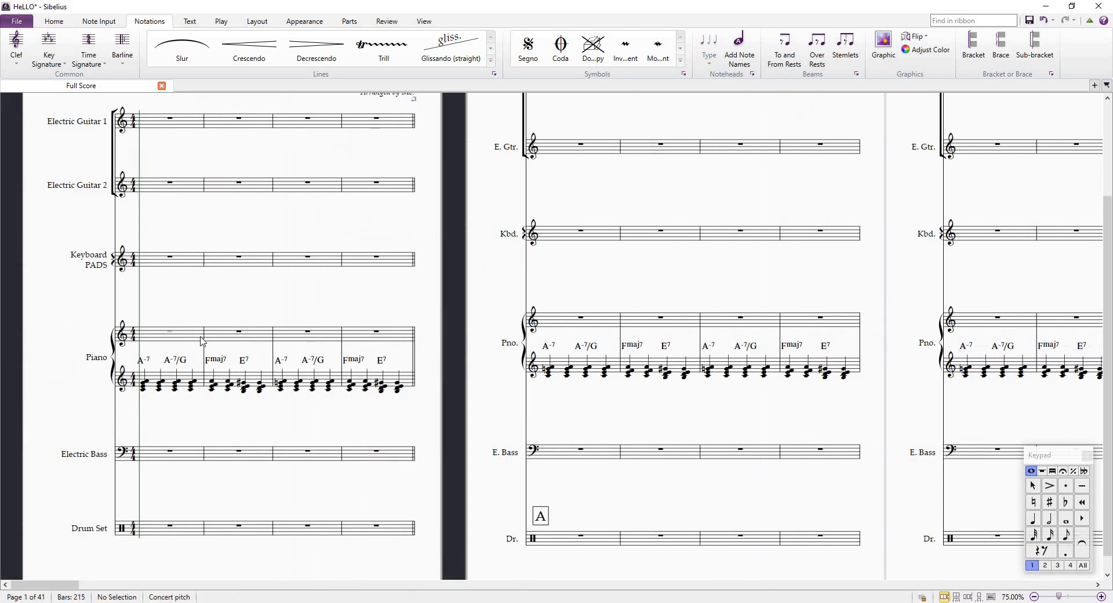
Enter quarter notes on all four beats of bar 2 in the Piano's upper staff
left_click(201, 339)
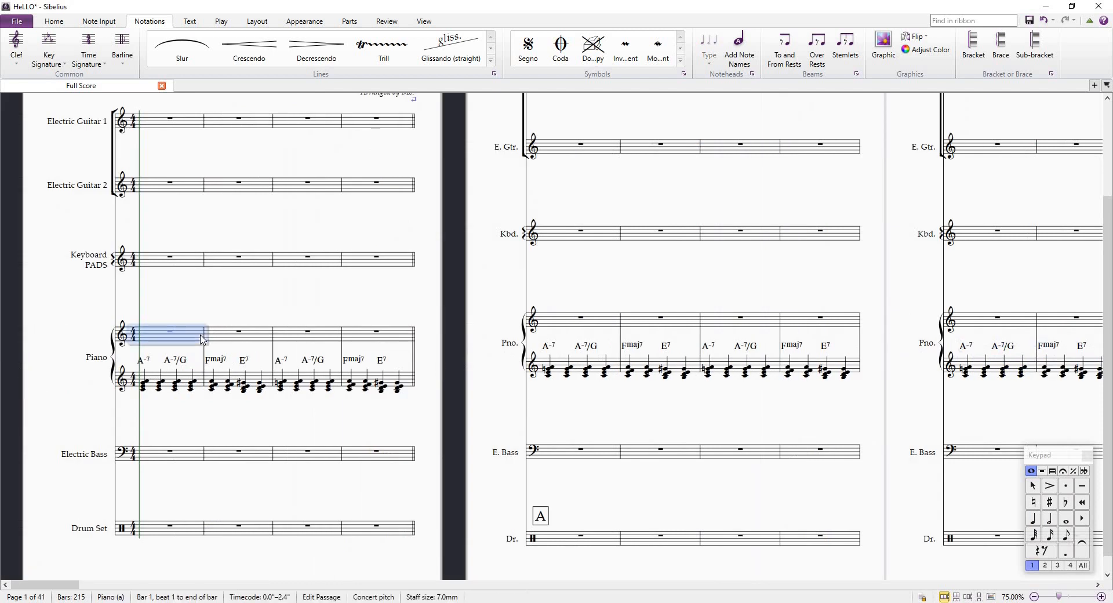
key("Escape")
left_click(264, 339)
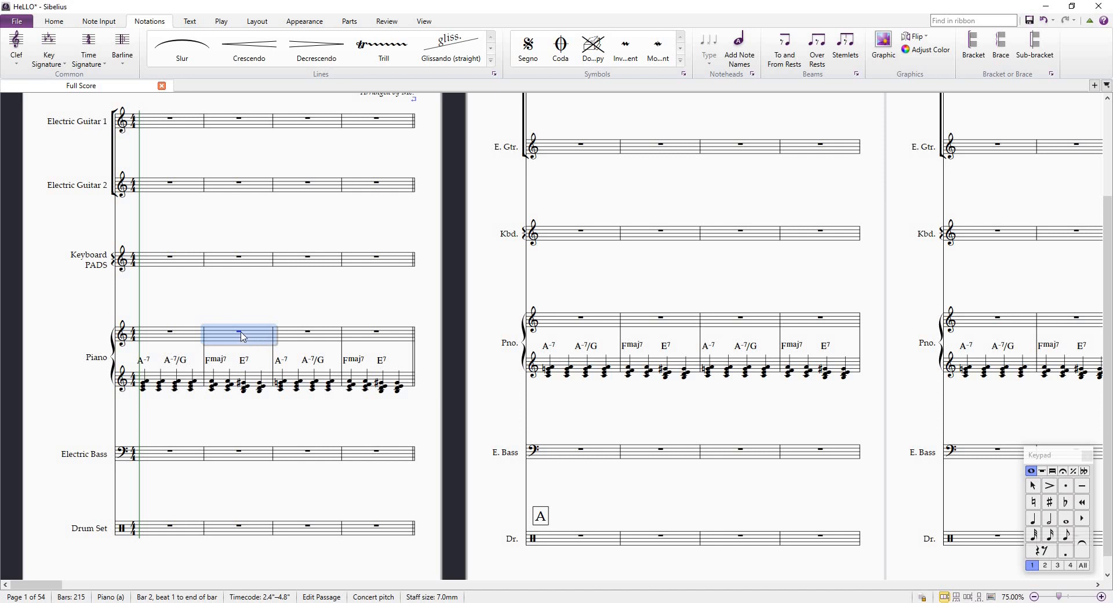
left_click(241, 334)
scroll(246, 332, "up", 4)
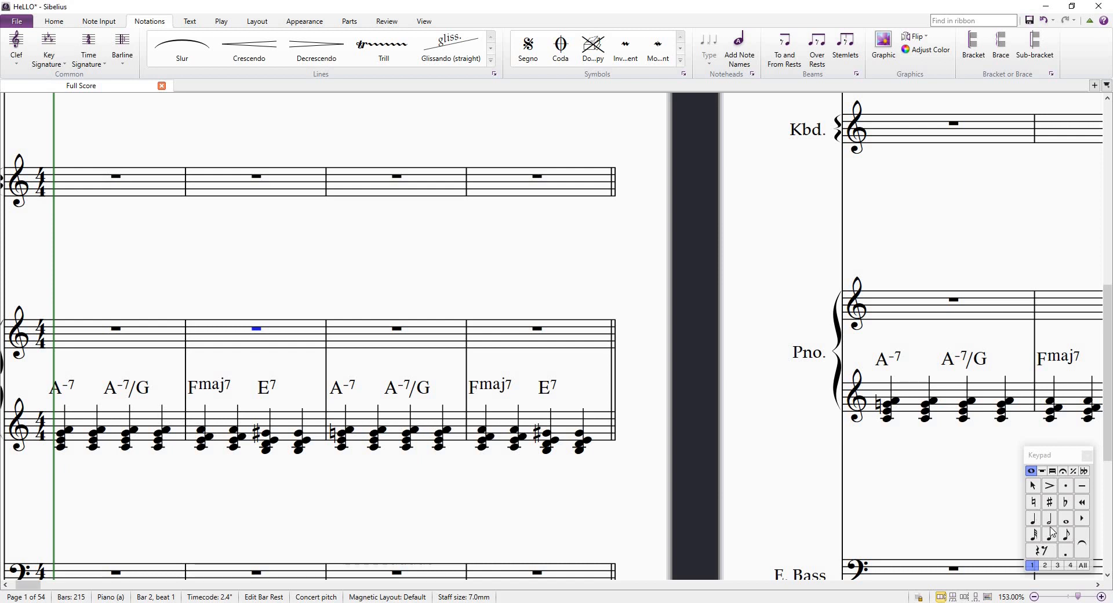
left_click(1033, 519)
left_click(1038, 553)
left_click(207, 333)
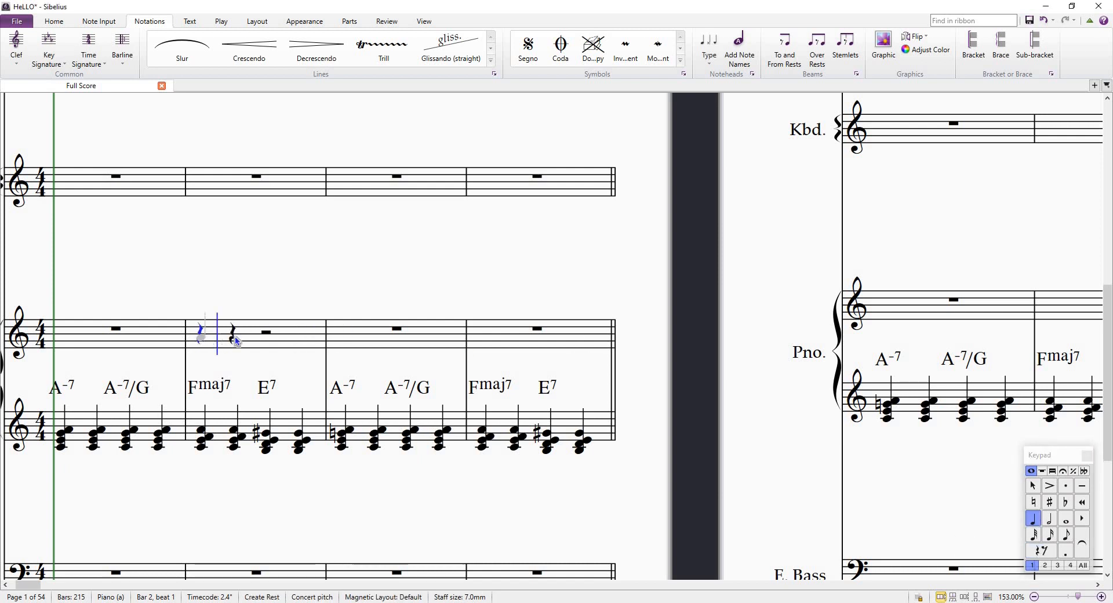
left_click(233, 336)
left_click(266, 333)
left_click(298, 328)
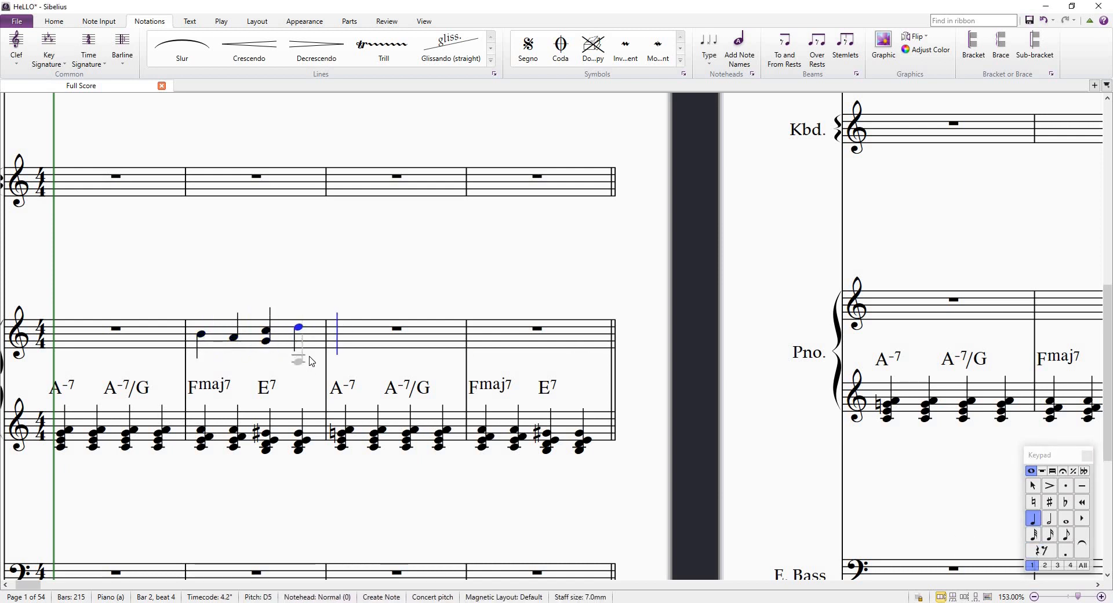
Delete the quarter notes from bar 2 of the Piano's upper staff, replacing them with rests
key("Left")
key("Left")
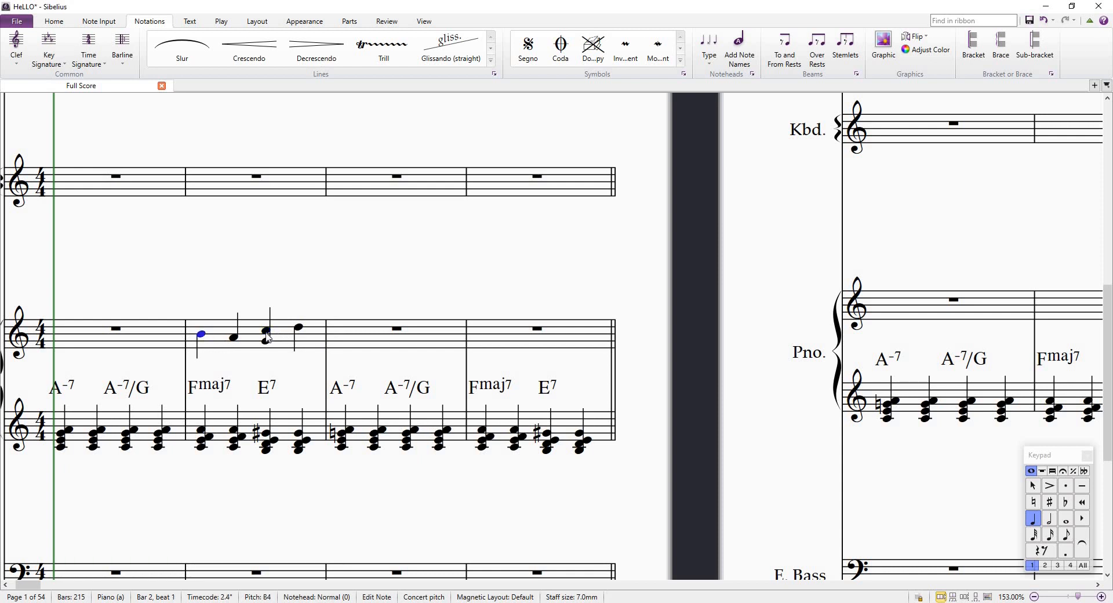
key("shift+Left")
key("shift+Left")
key("Delete")
key("Right")
key("Delete")
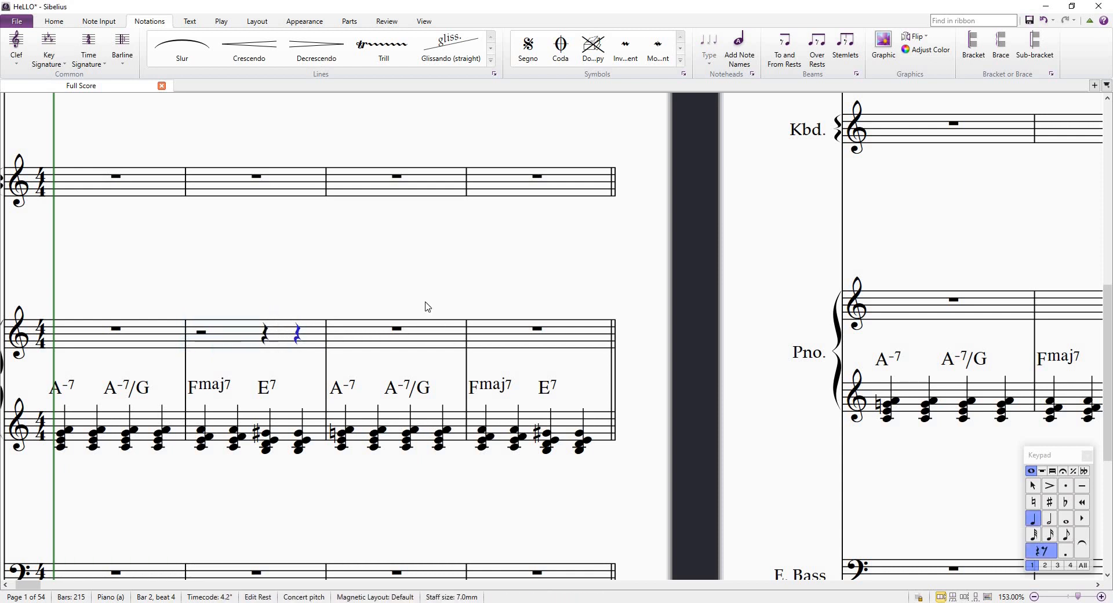
key("Escape")
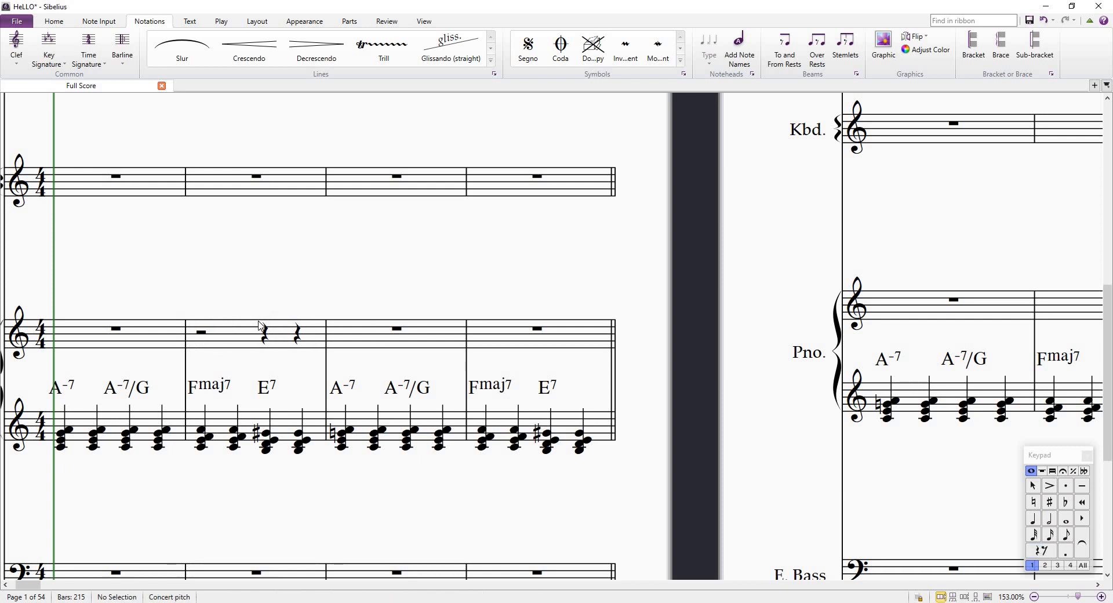
Hide the quarter rests on beats 3 and 4 of bar 2 in the Piano's upper staff
left_click(267, 336)
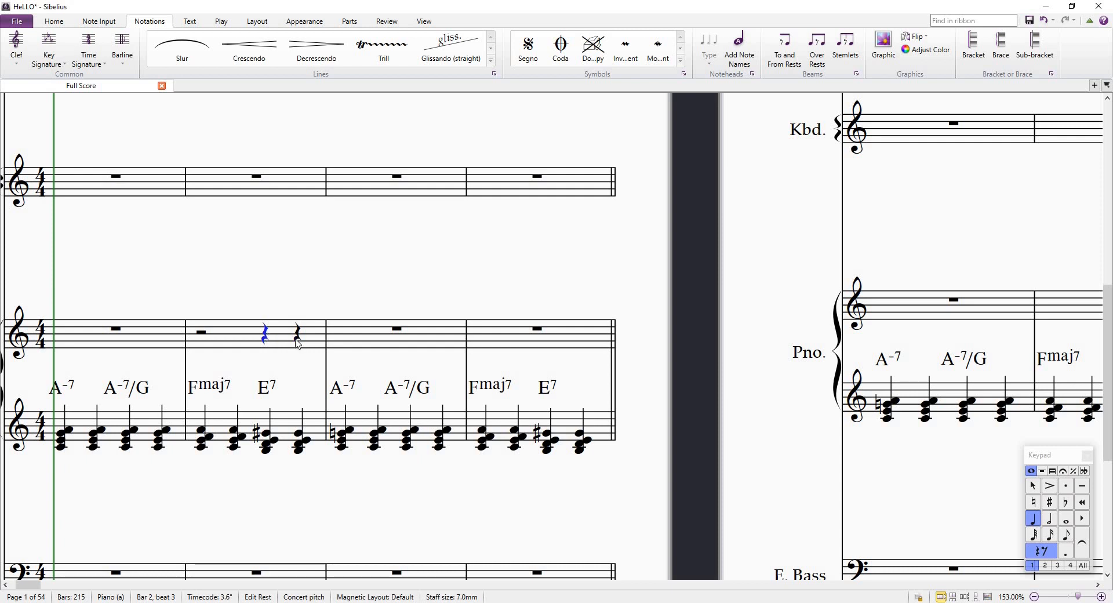
key("Delete")
key("Right")
key("Delete")
key("Escape")
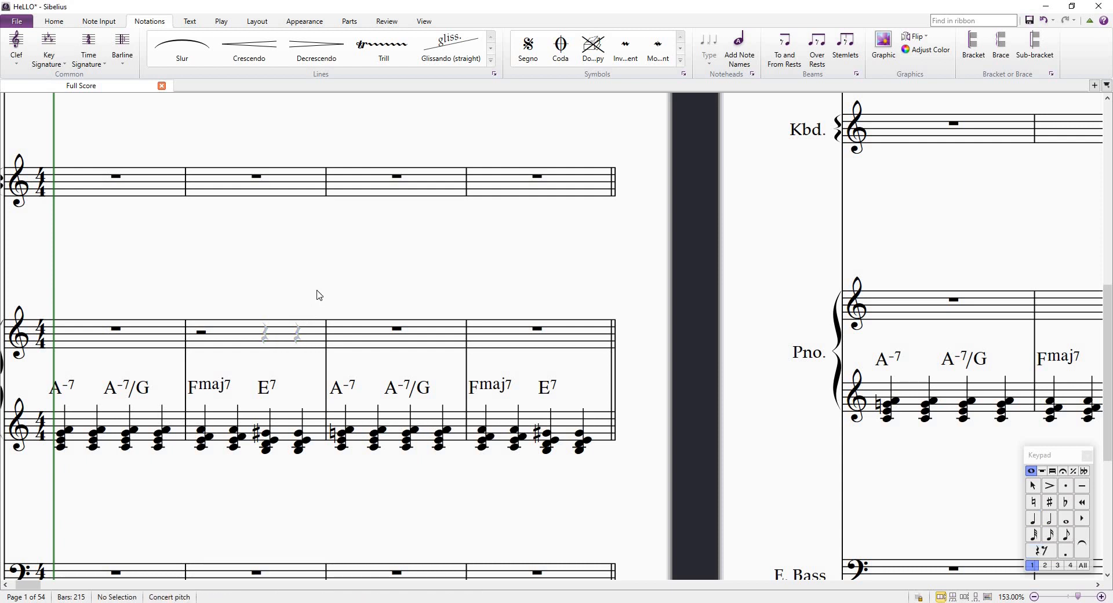
Clear bar 2 of the Piano's upper staff back to a whole-bar rest
left_click(318, 341)
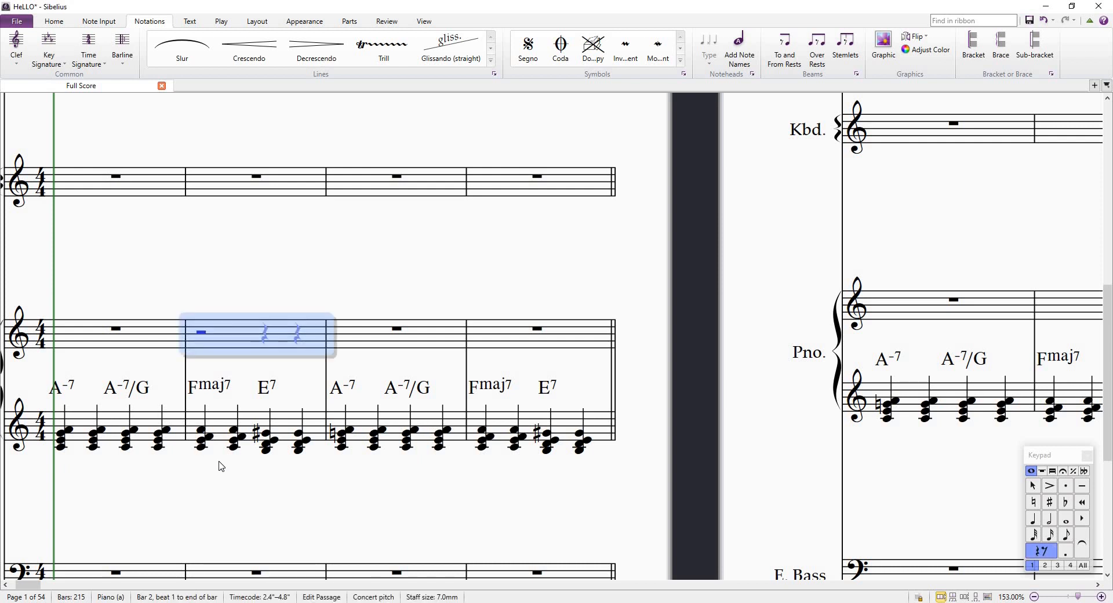
left_click_drag(325, 296, 324, 301)
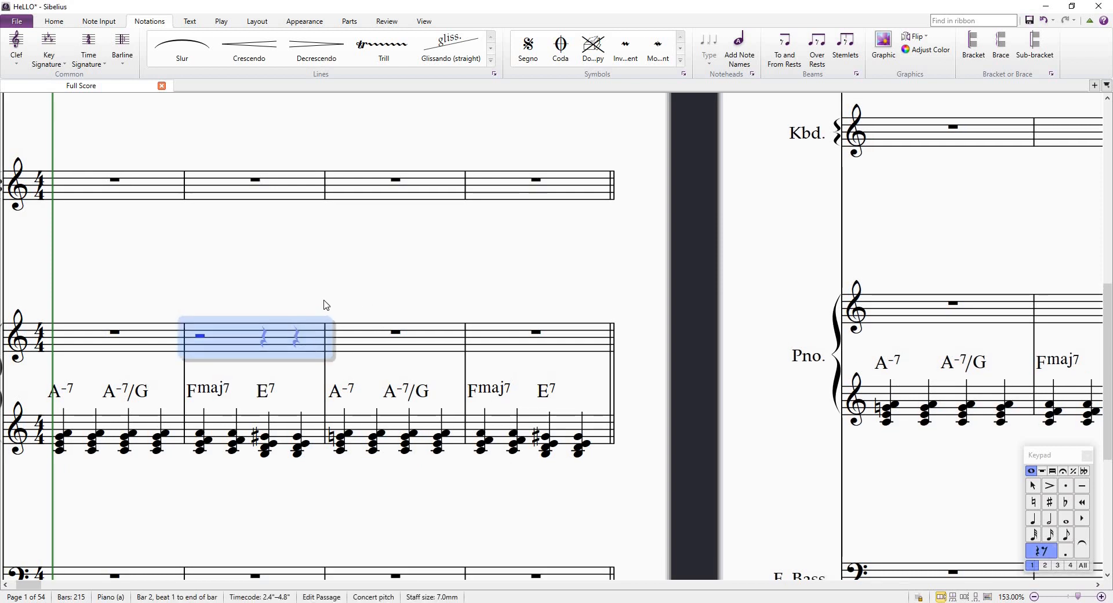
left_click(310, 347)
key("Delete")
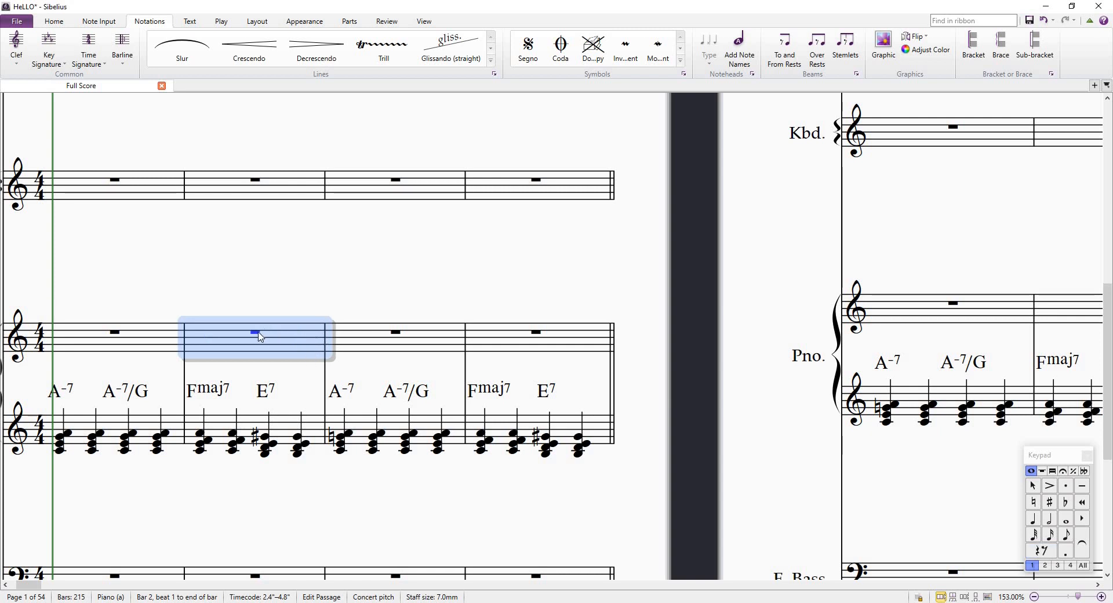
key("Escape")
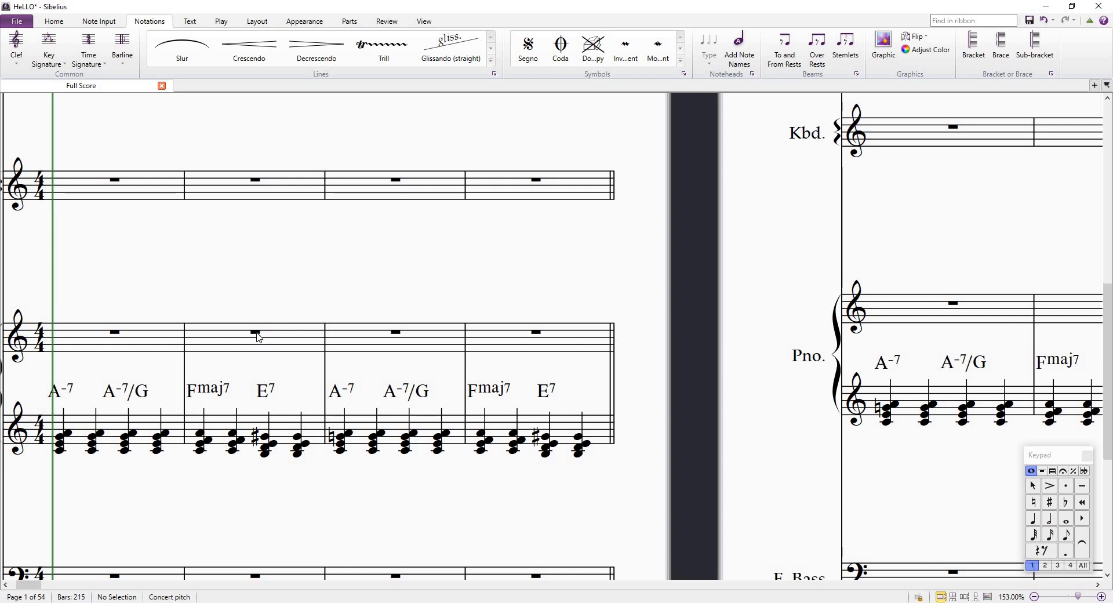
left_click(306, 316)
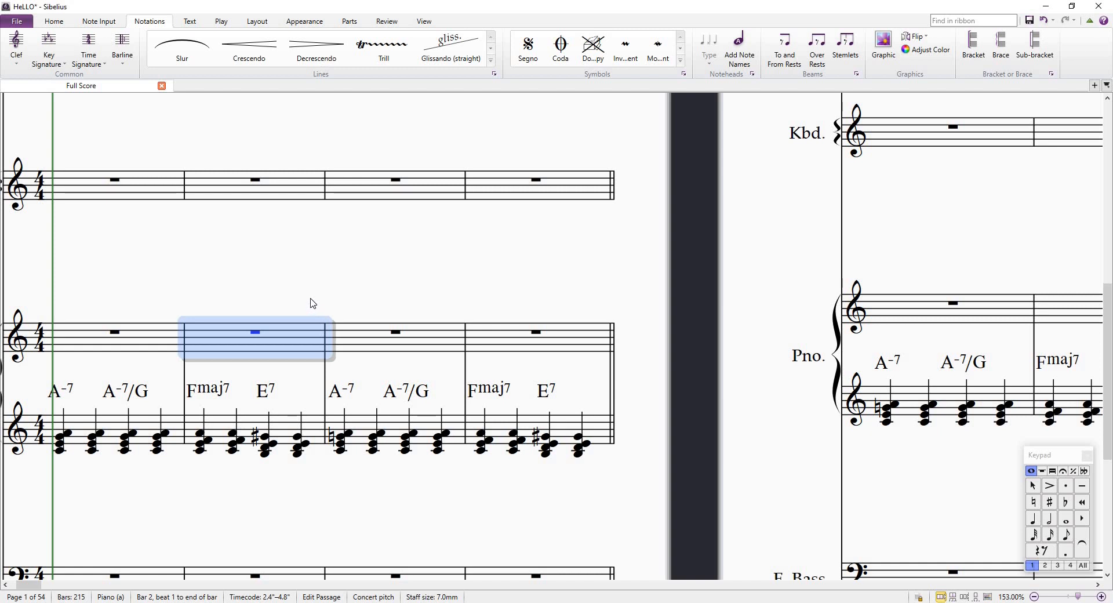
key("Escape")
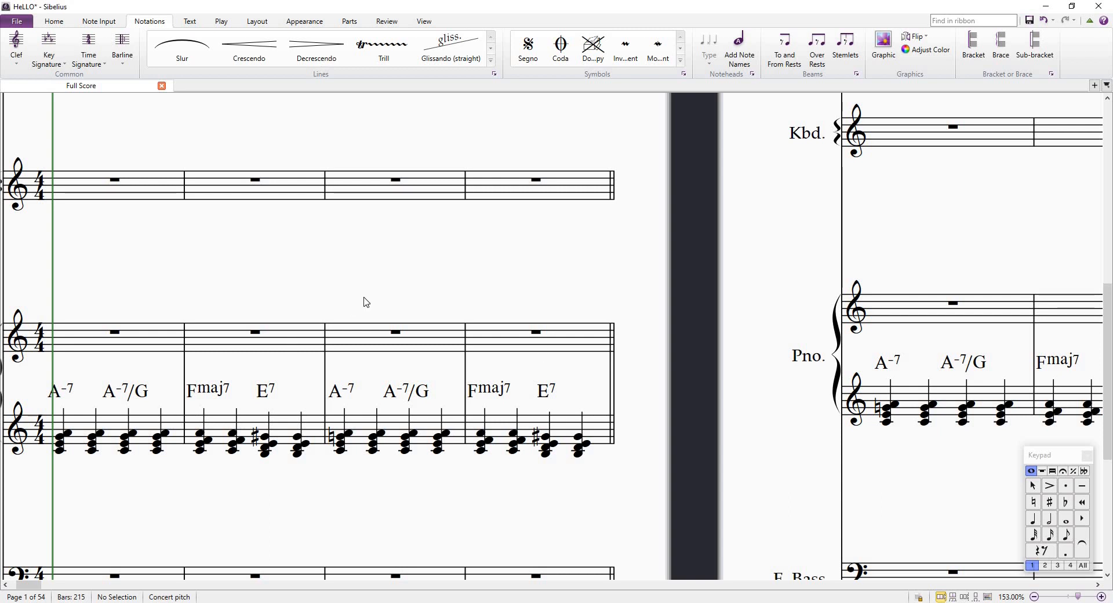
scroll(413, 301, "down", 2)
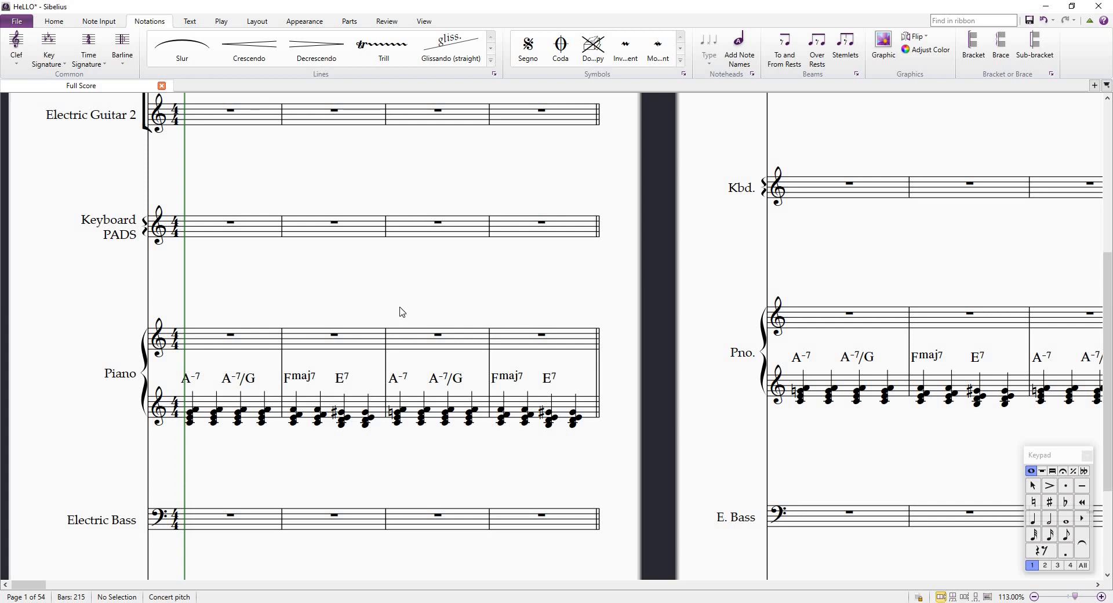
scroll(406, 313, "down", 4)
scroll(510, 317, "up", 2)
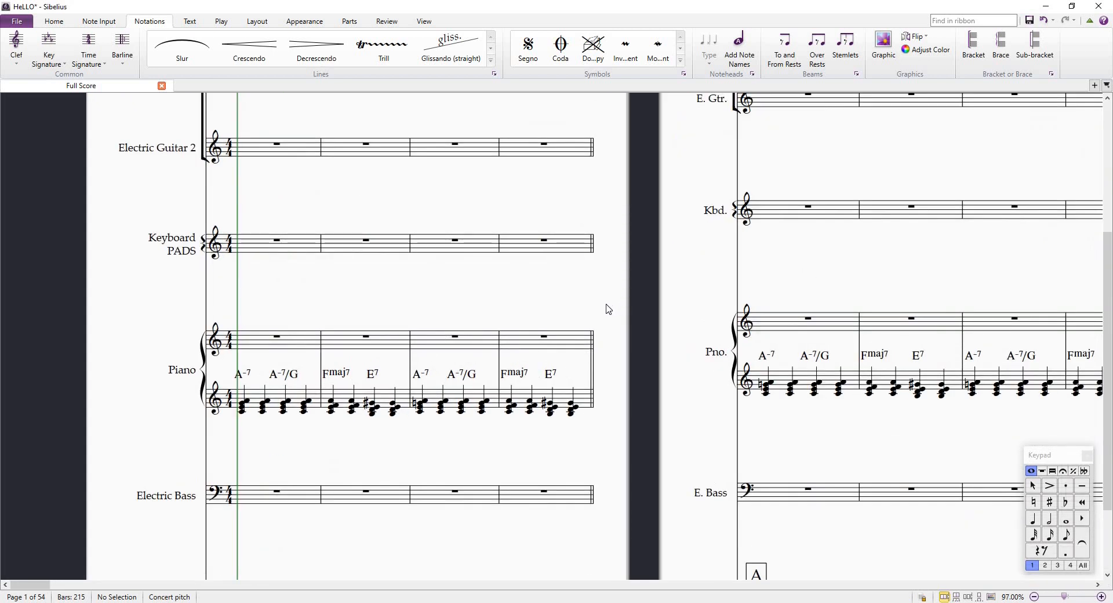
scroll(602, 313, "down", 3)
scroll(507, 310, "up", 5)
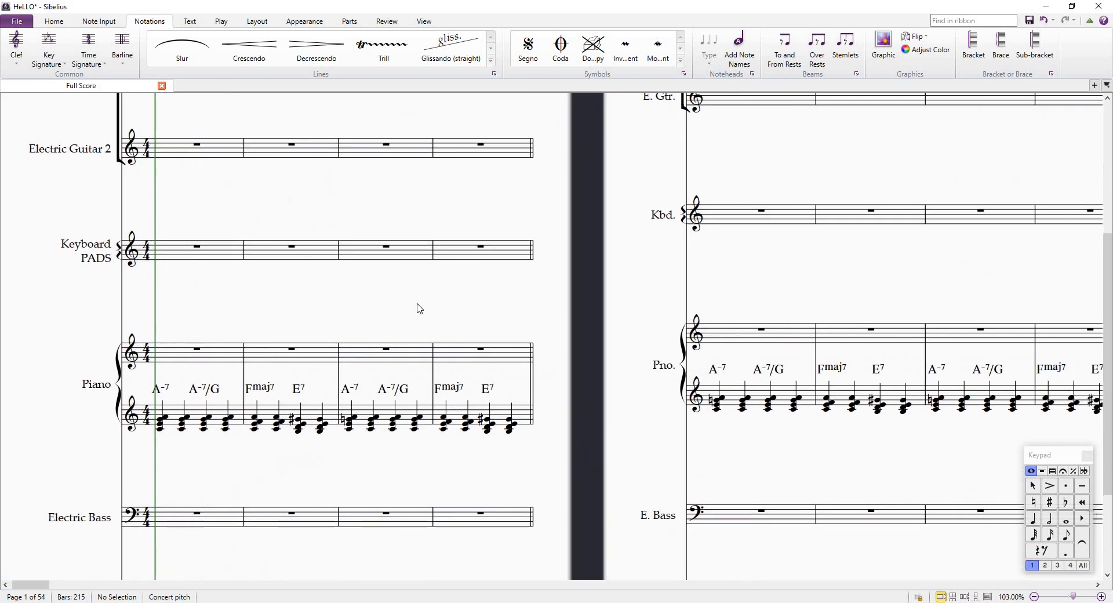
scroll(420, 310, "down", 3)
scroll(423, 313, "up", 3)
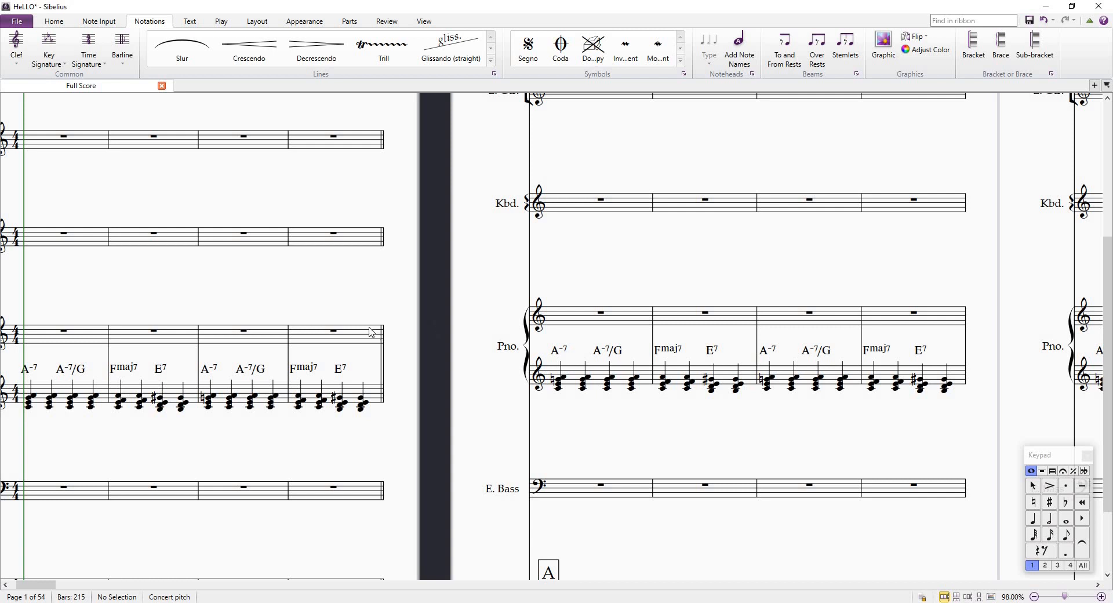
scroll(371, 333, "down", 2)
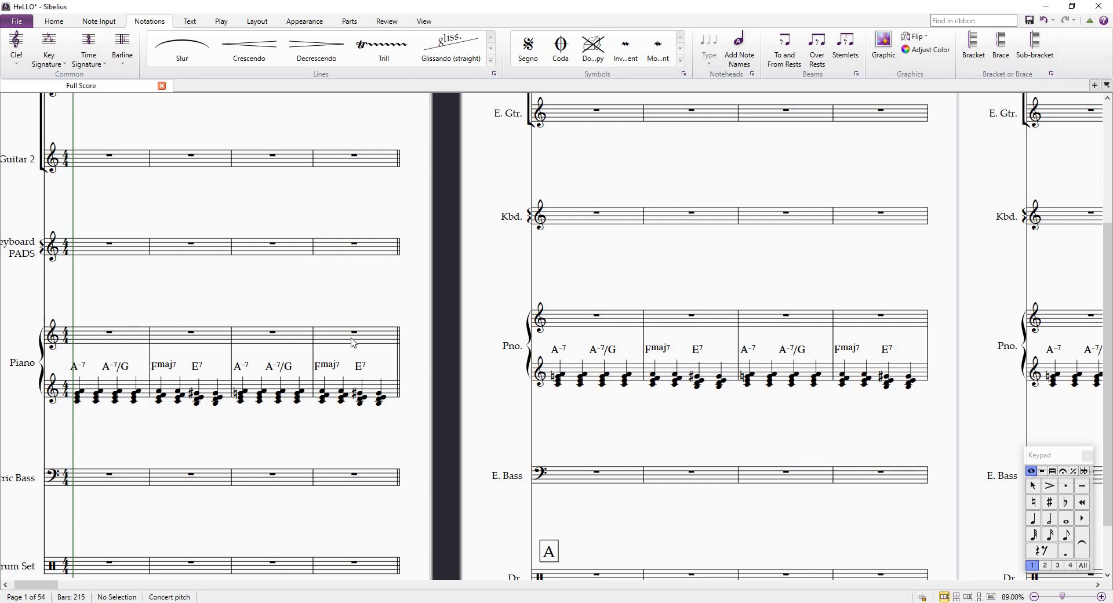
Split the whole-bar rest in bar 4 of the Piano's upper staff into a half rest and two quarter rests
double_click(355, 336)
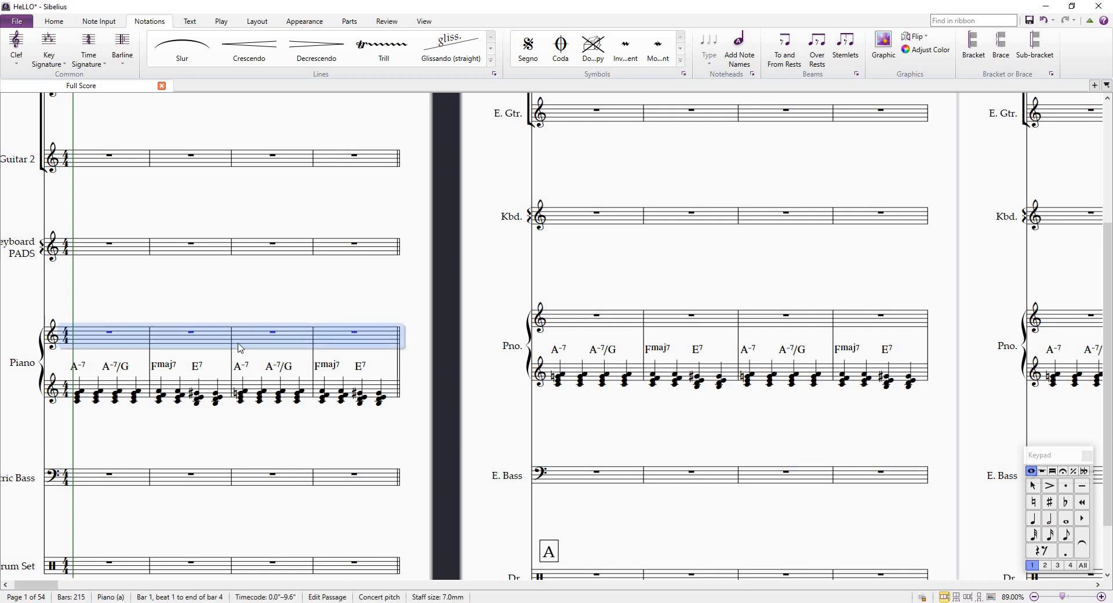
key("Escape")
left_click(355, 336)
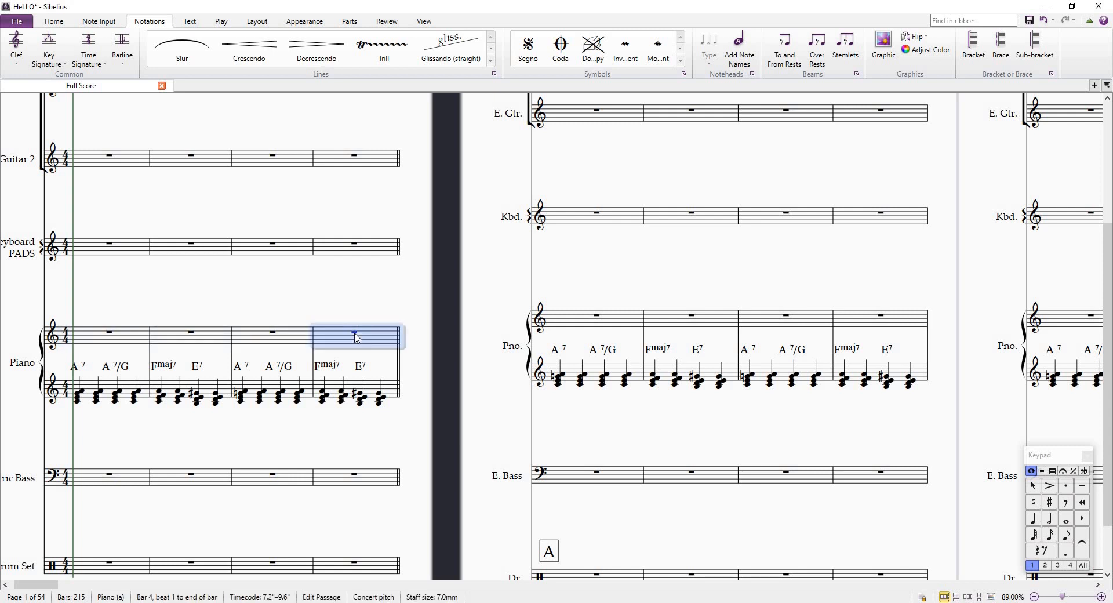
left_click(1047, 521)
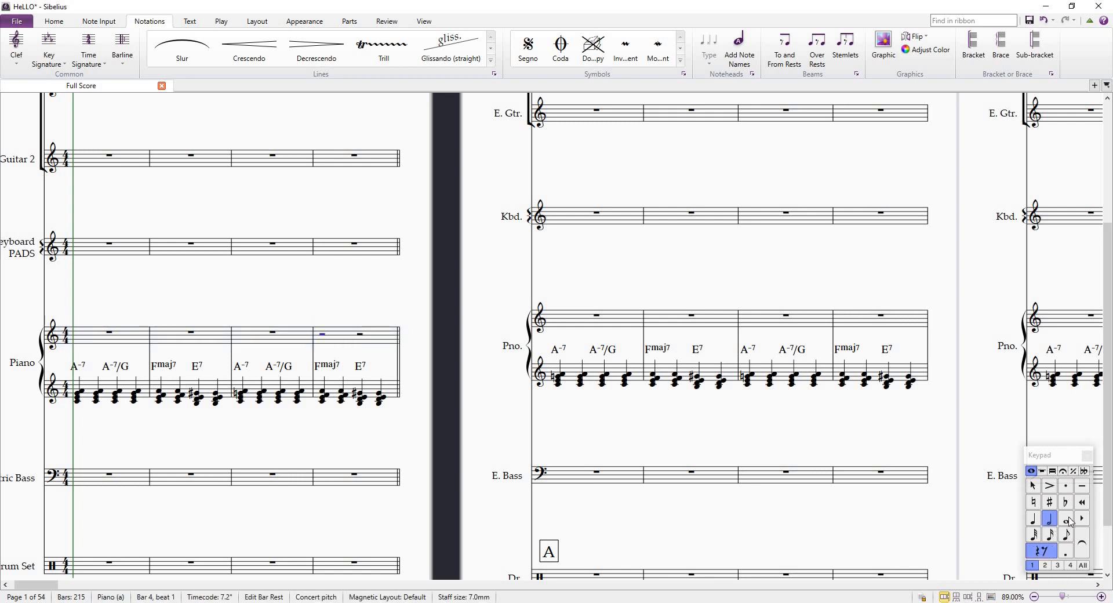
key("Right")
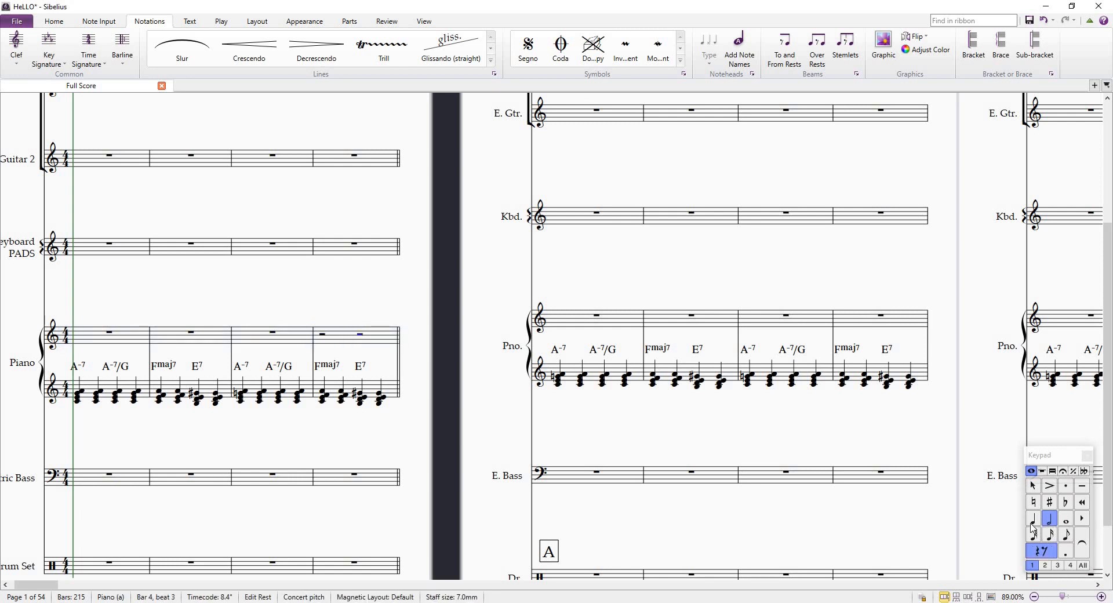
left_click(1032, 520)
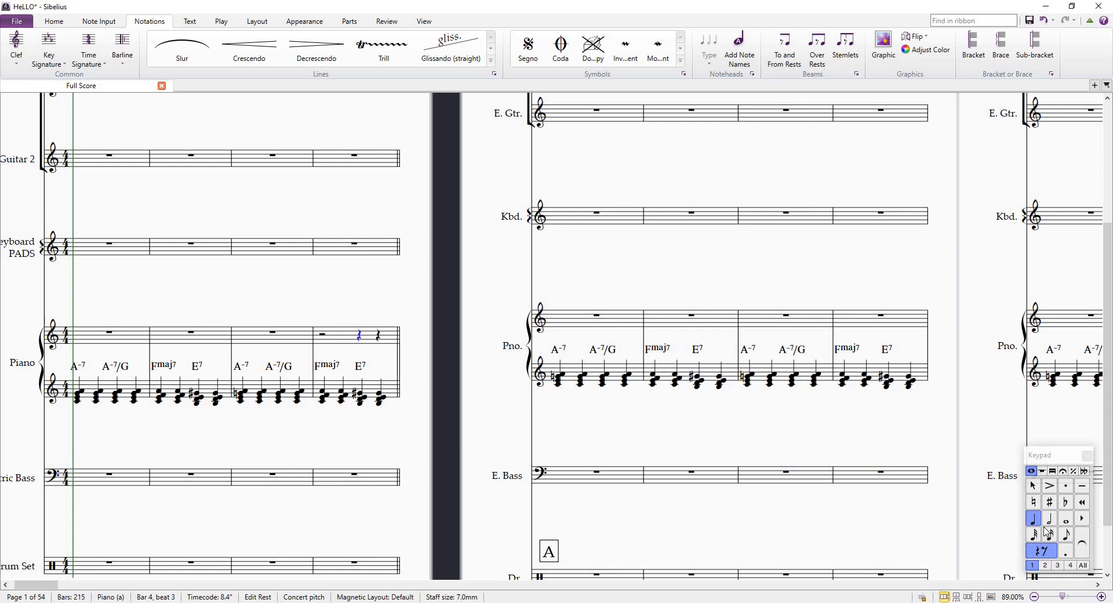
left_click(1066, 556)
key("Right")
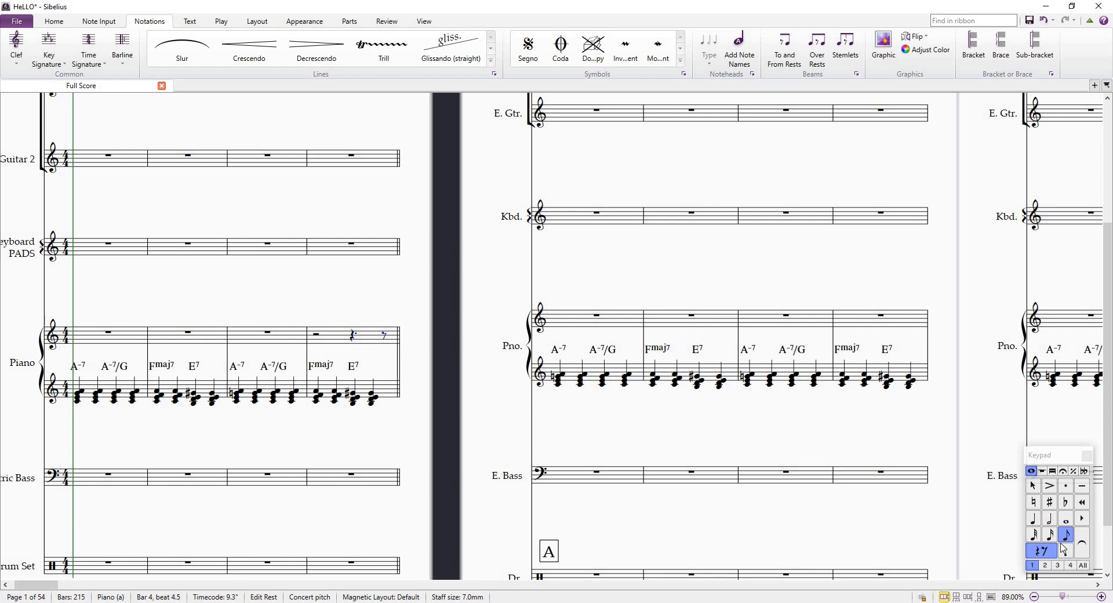
key("Left")
left_click(1066, 556)
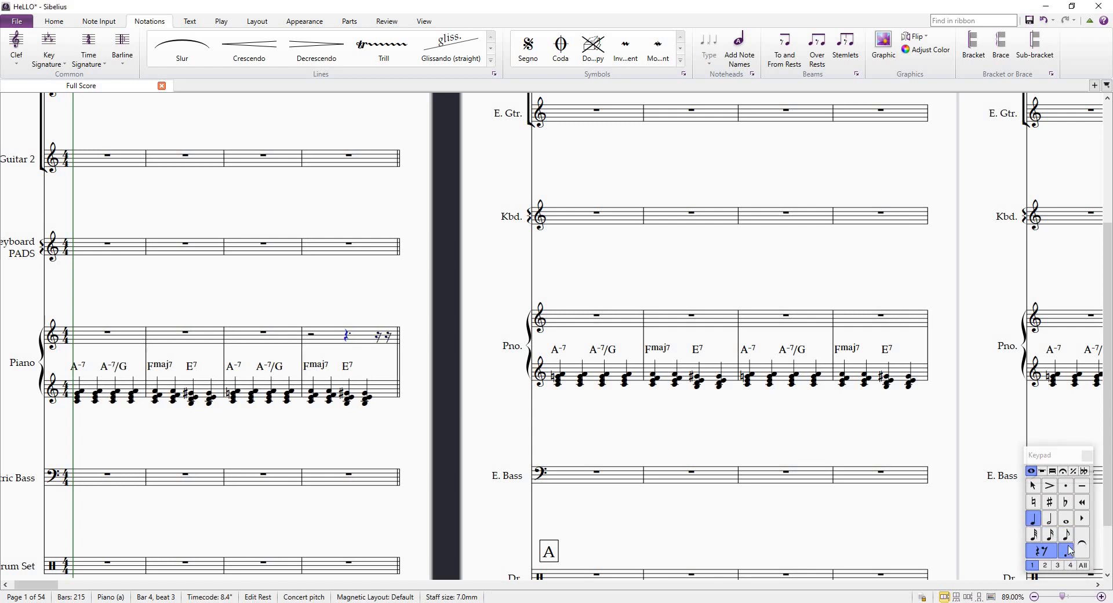
left_click(1066, 556)
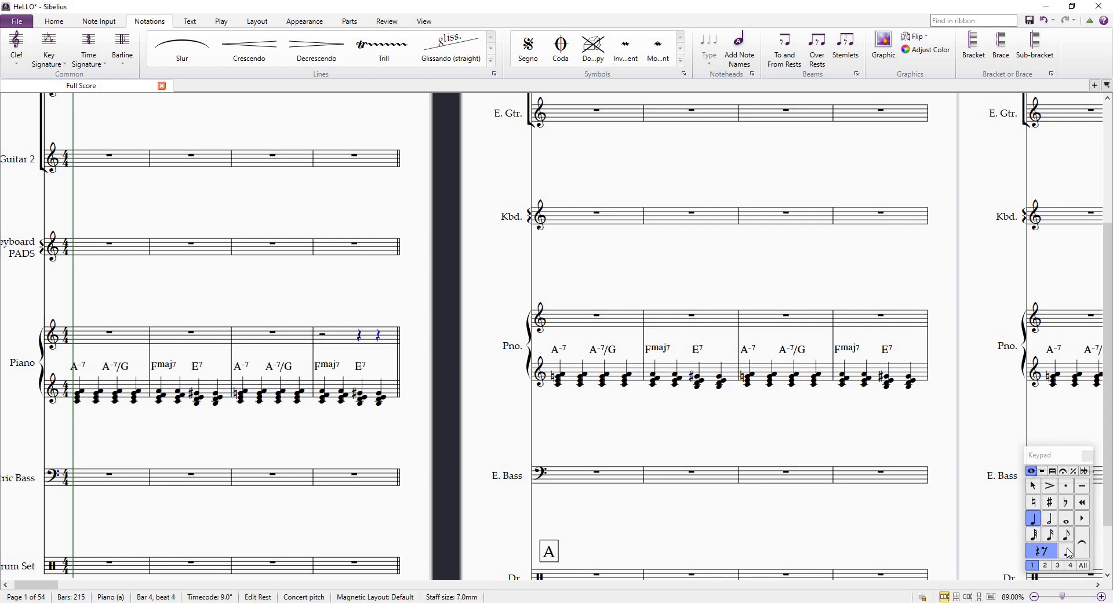
Fill beat 4 of bar 4 in the Piano's upper staff with a dotted eighth rest and a sixteenth-note E pickup
left_click(1066, 535)
left_click(1066, 551)
key("Right")
key("n")
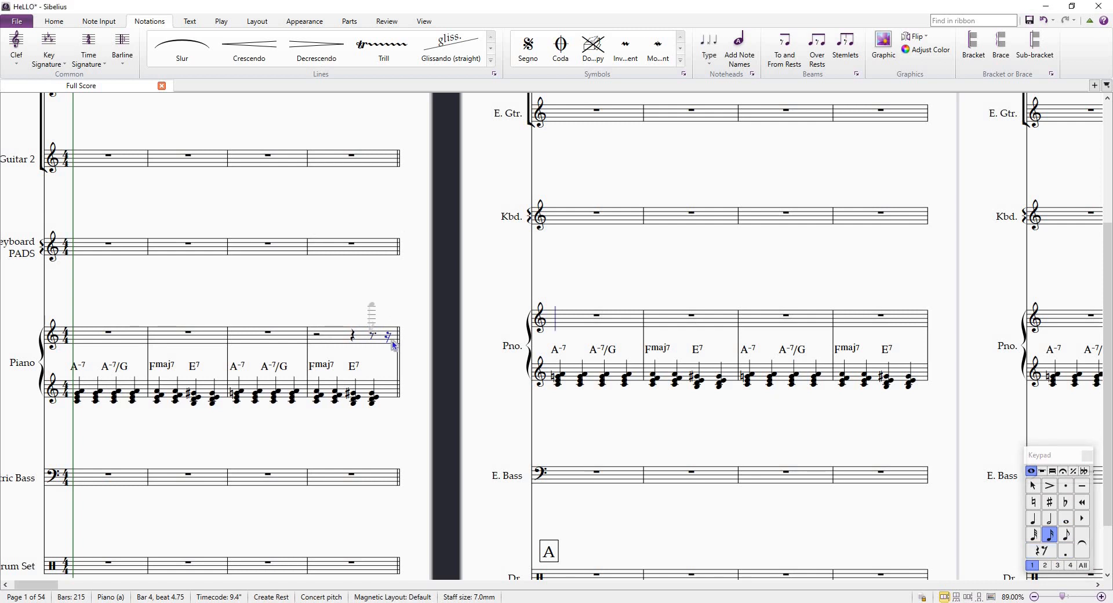
left_click(393, 346)
Start bar 5 of the Piano's upper staff with an eighth-note E4 on beat 1, followed by an eighth-note A4
left_click(563, 326)
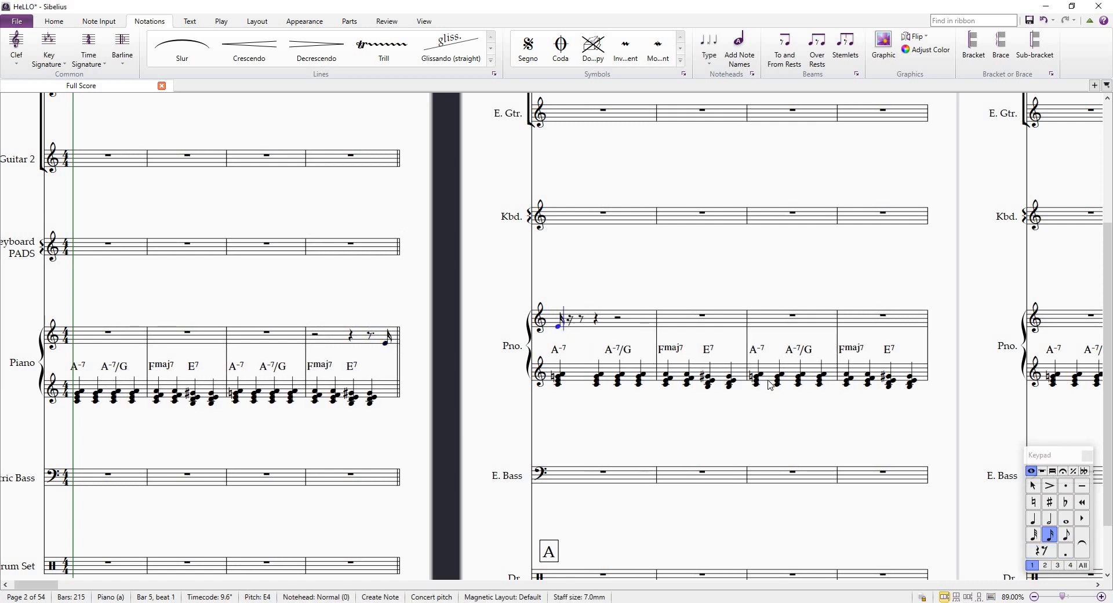
key("Escape")
left_click(1065, 536)
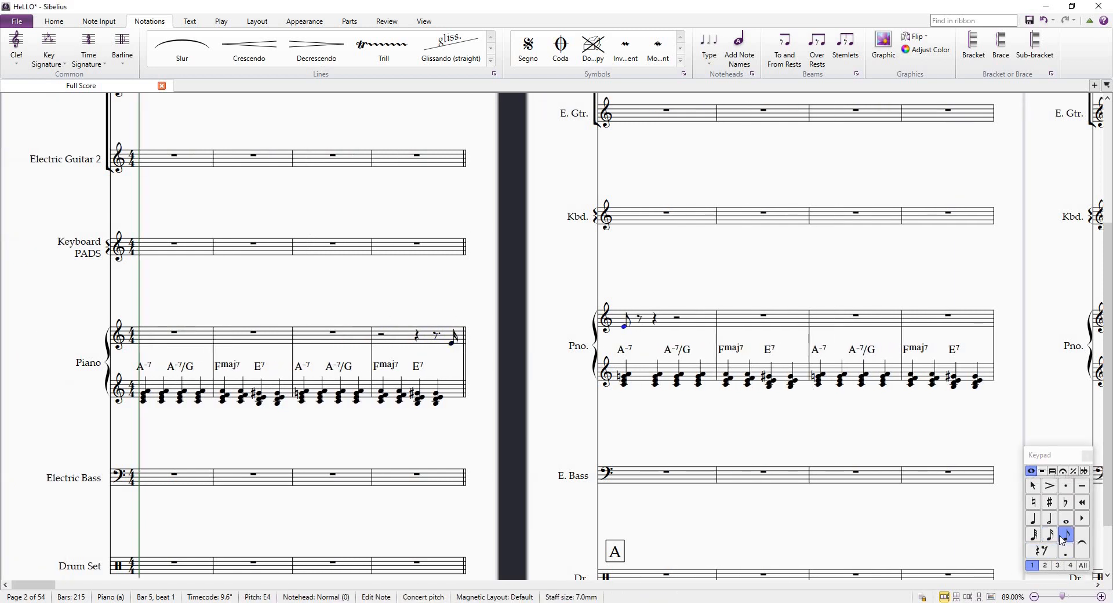
key("e")
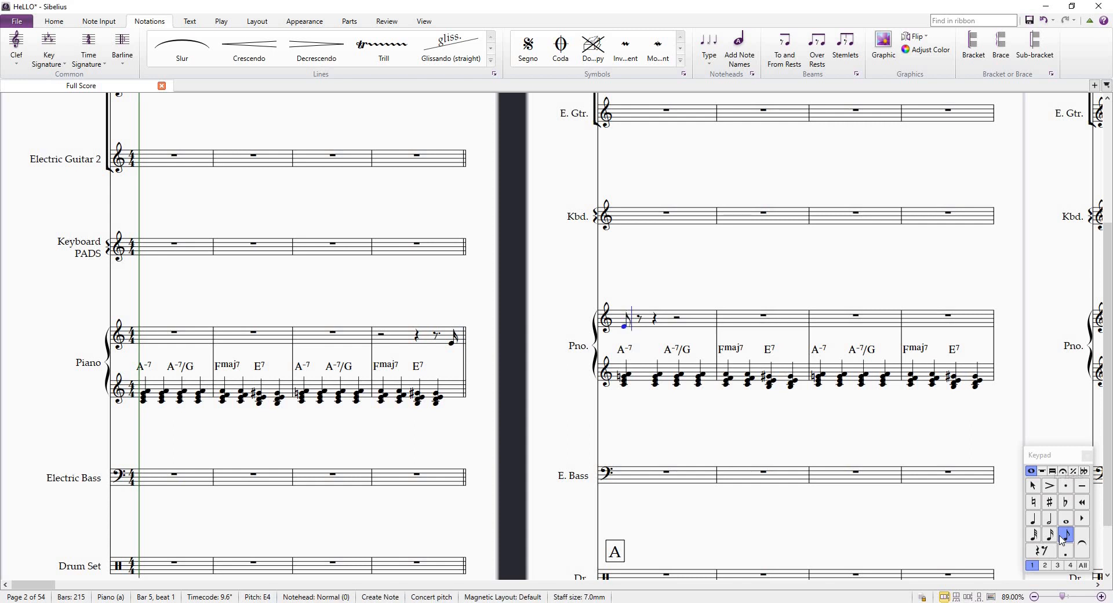
key("Up")
key("Up")
key("Up")
key("Up")
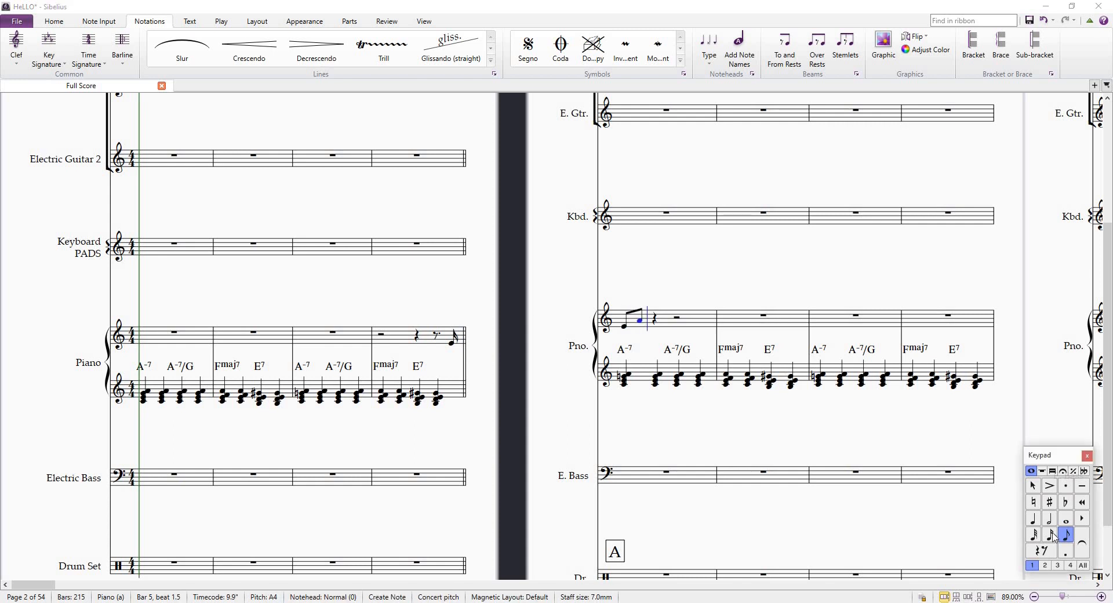
Make the second half of beat 1 two sixteenth-note As, tying the second to an eighth-note A on beat 2
left_click(1052, 534)
key("a")
left_click(1052, 535)
key("a")
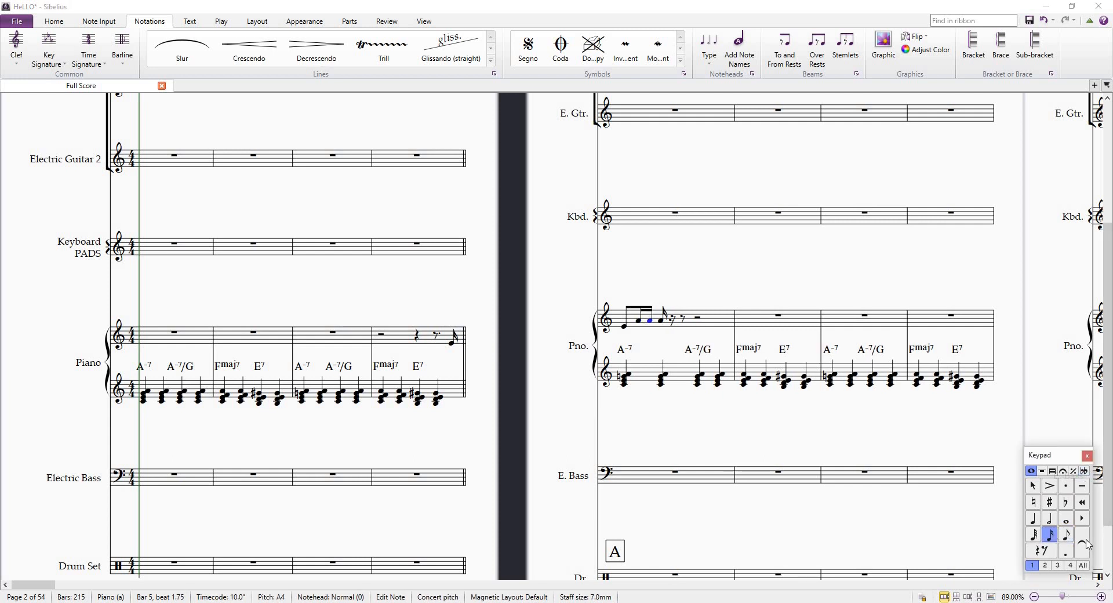
left_click(1081, 543)
left_click(1069, 536)
Enter two sixteenth-note Bs in the second half of beat 2, tying the second to an eighth-note B on beat 3
key("b")
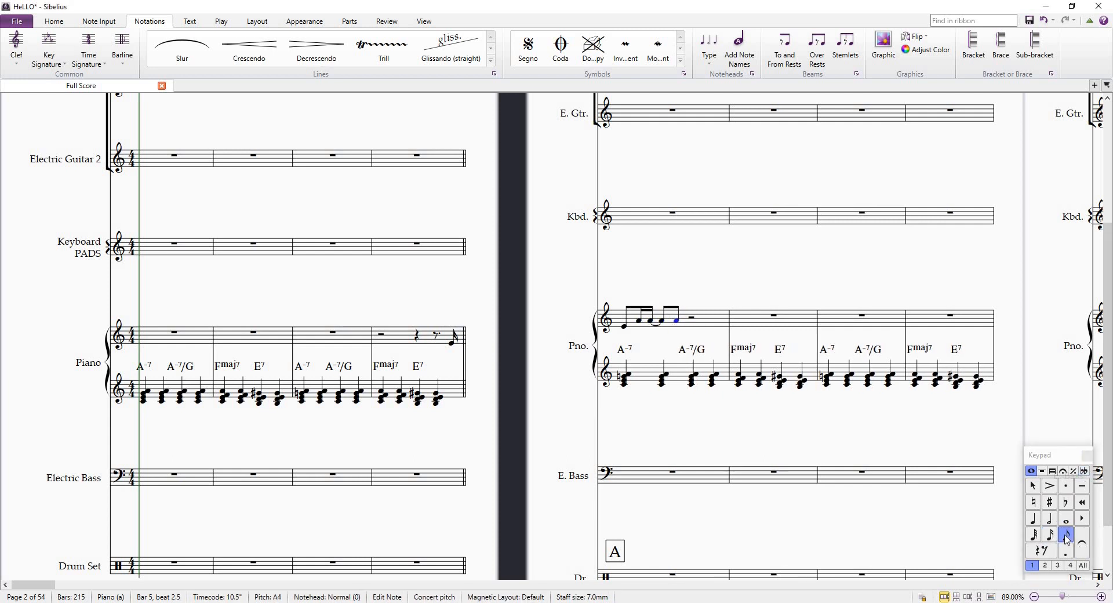
left_click(1052, 534)
key("b")
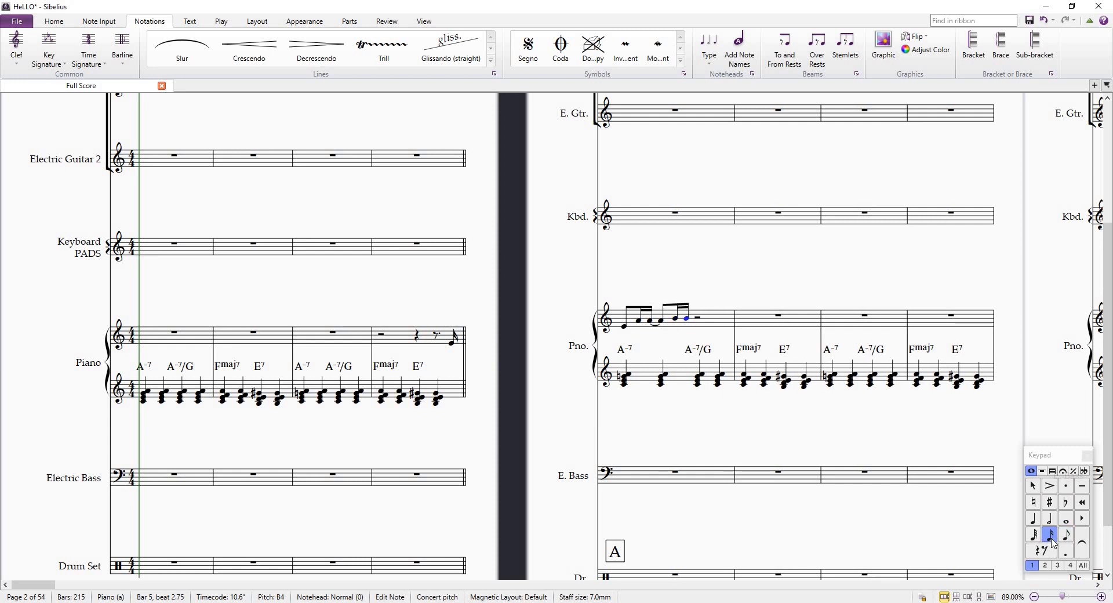
left_click(1084, 545)
key("b")
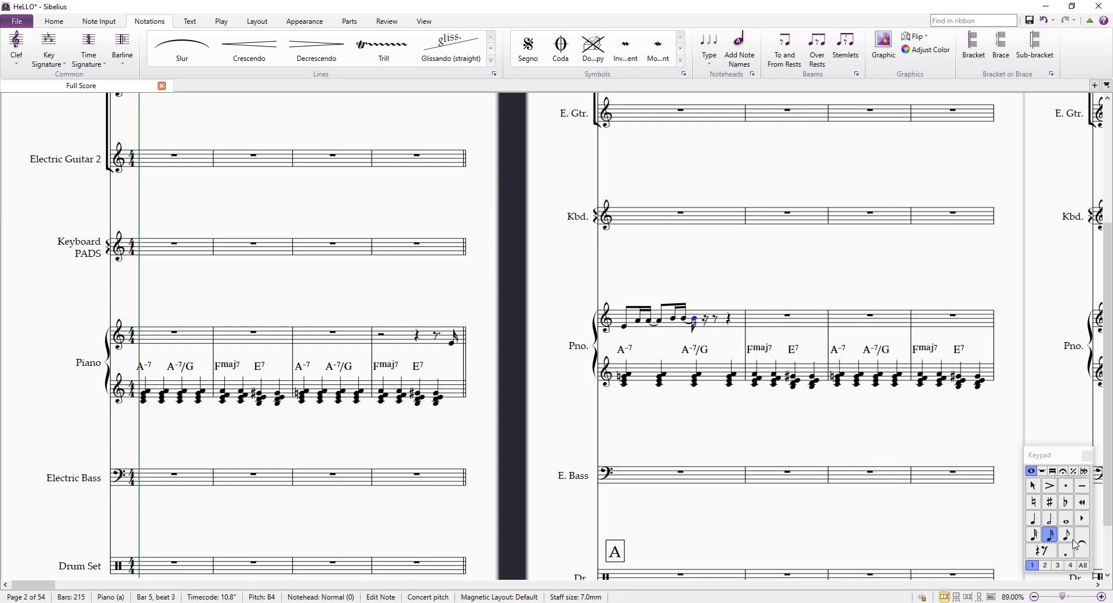
left_click(1069, 537)
Enter two sixteenth-note C5s in the second half of beat 3, tying the second to a sixteenth-note C on beat 4
key("Up")
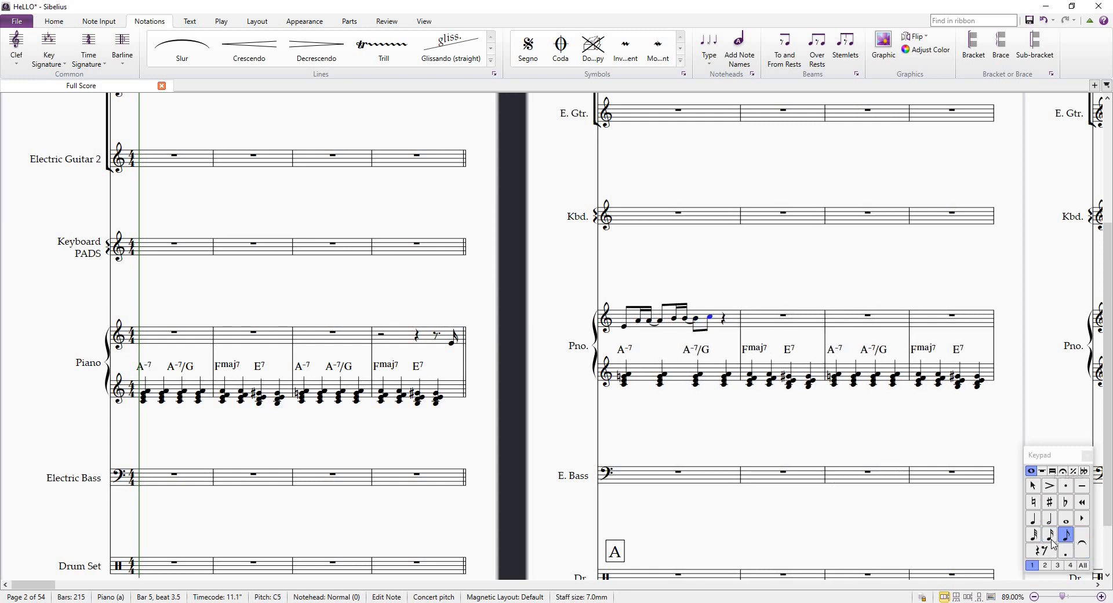
left_click(1052, 538)
key("c")
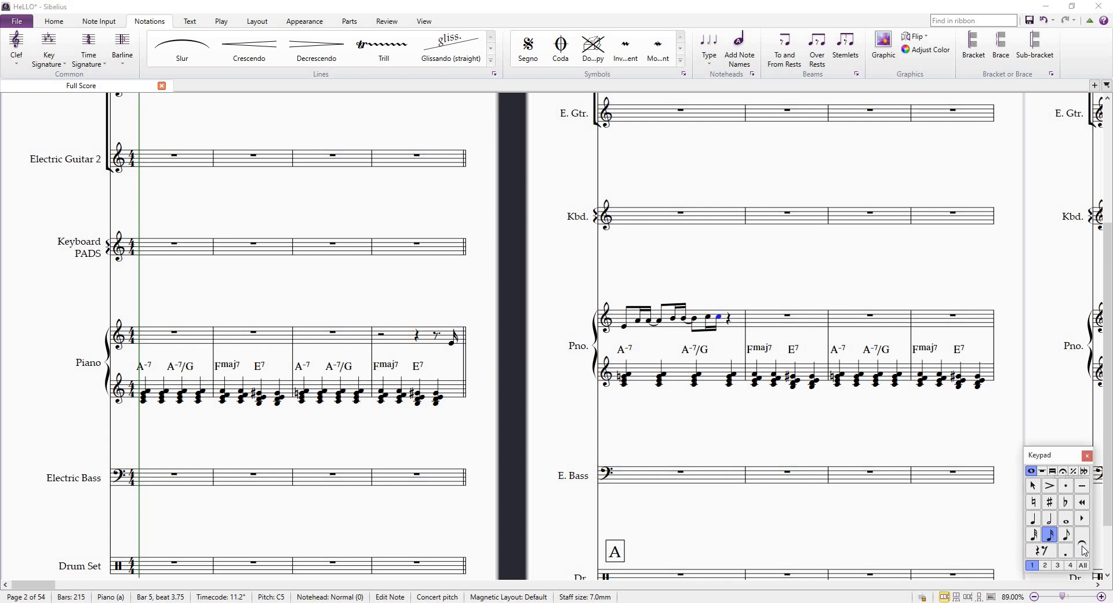
left_click(1083, 548)
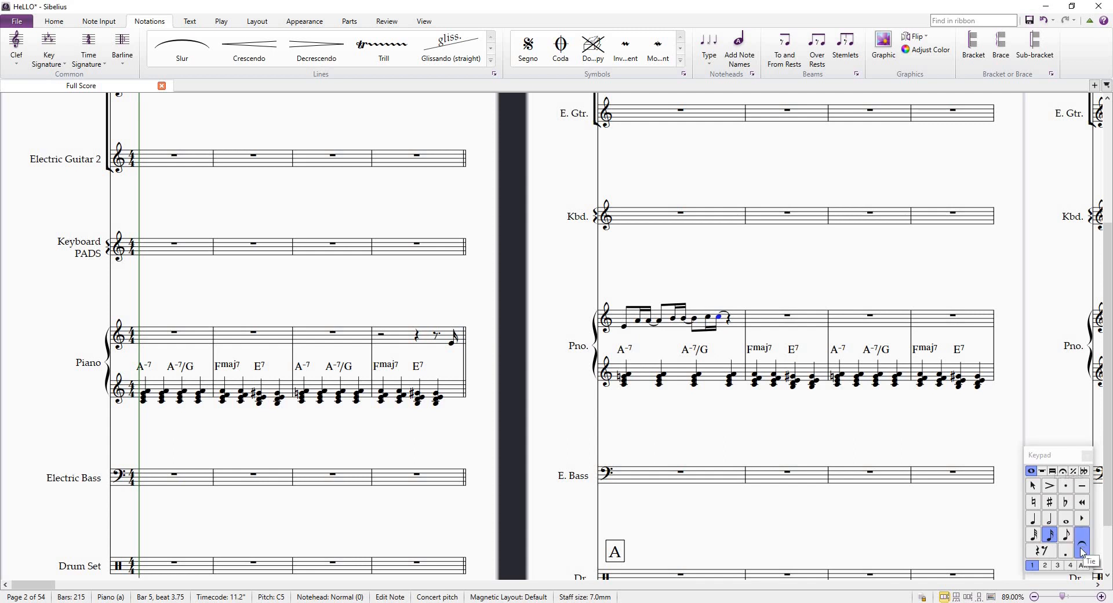
key("c")
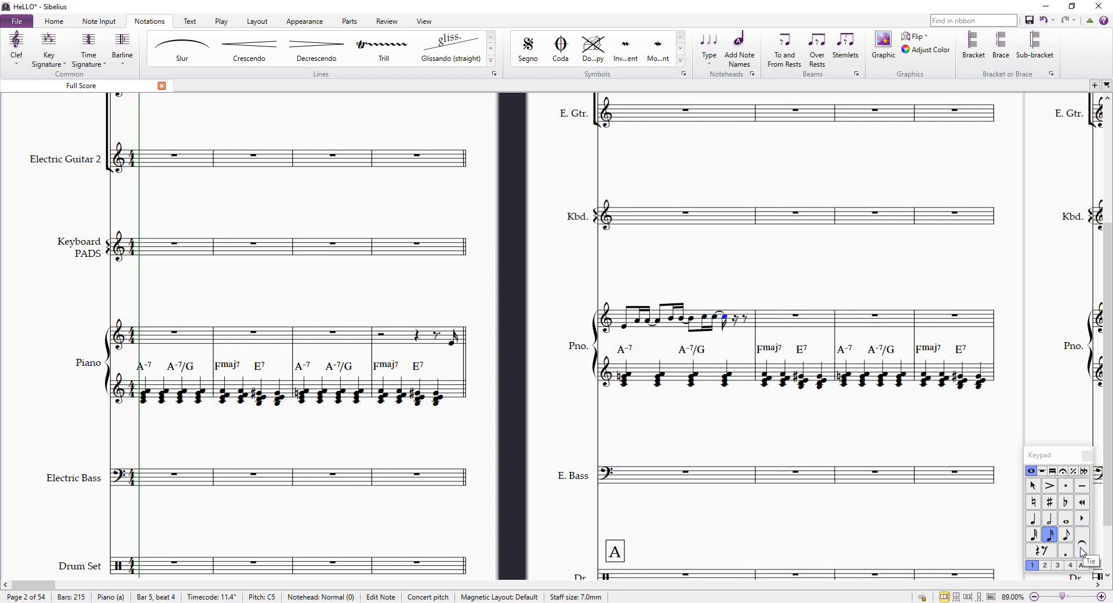
Finish bar 5 of the melody with a dotted-eighth D5, followed by a half-note C5 on beat 1 of bar 6
key("d")
left_click(1070, 538)
left_click(1066, 551)
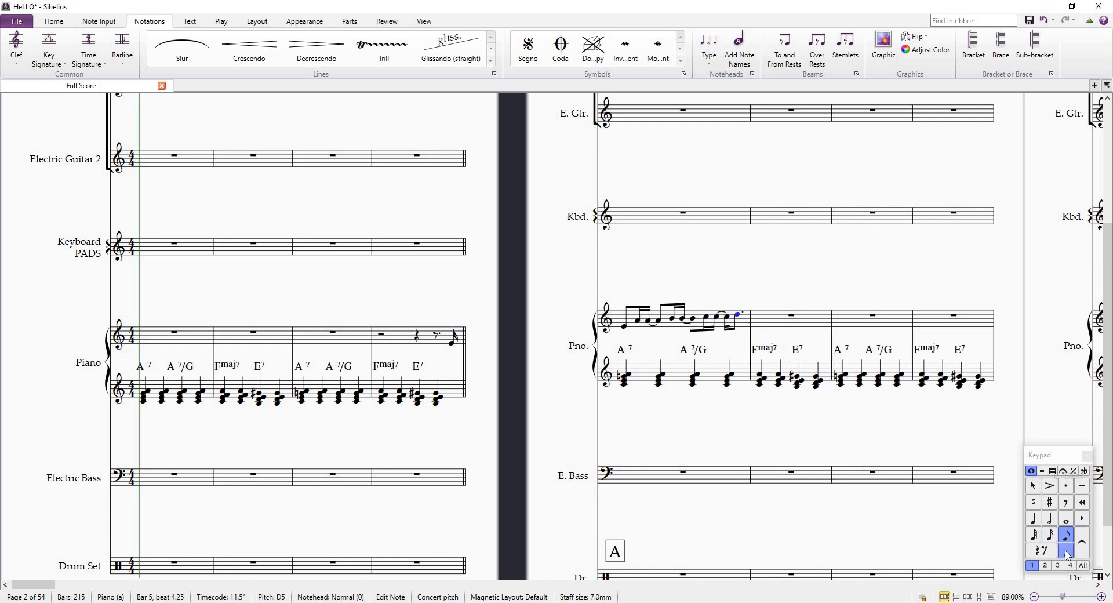
key("c")
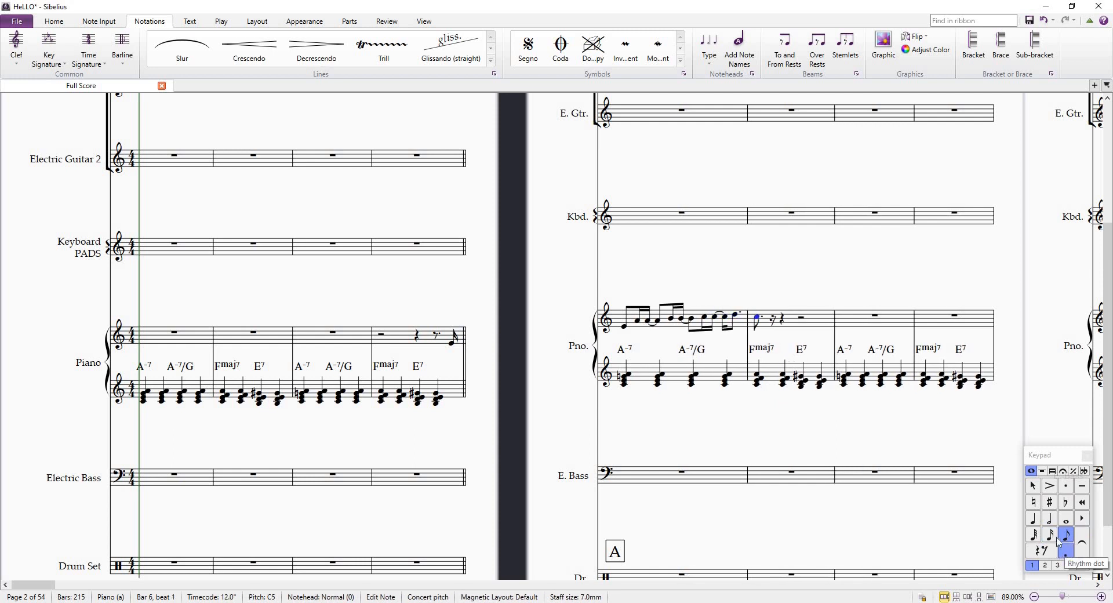
left_click(1065, 551)
key("5")
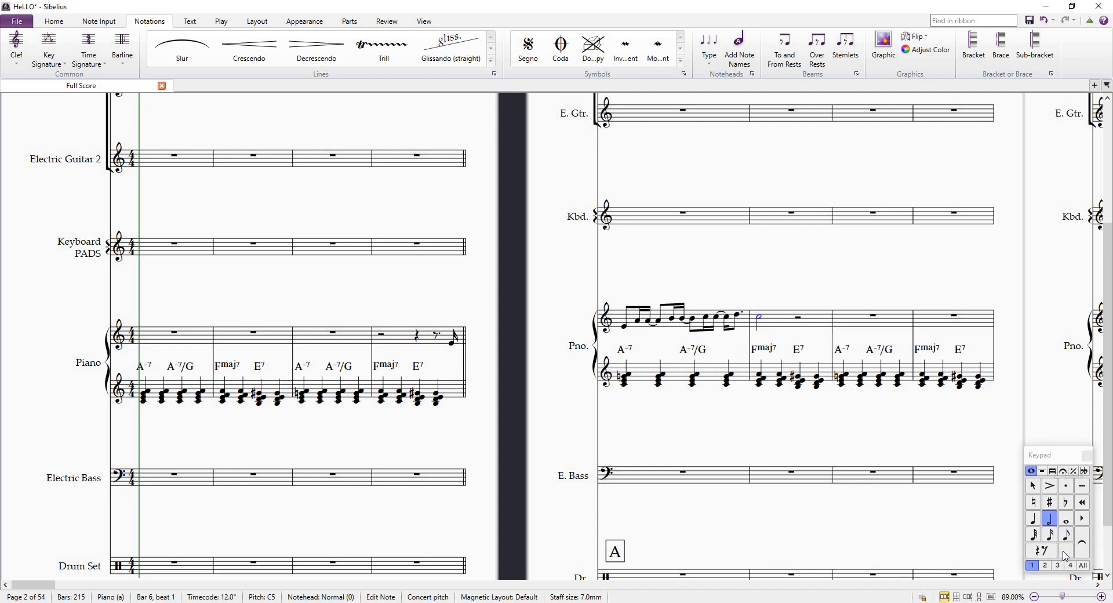
Complete bar 6 of the Piano's upper staff with a quarter rest, a dotted eighth rest and a sixteenth-note E pickup
key("Right")
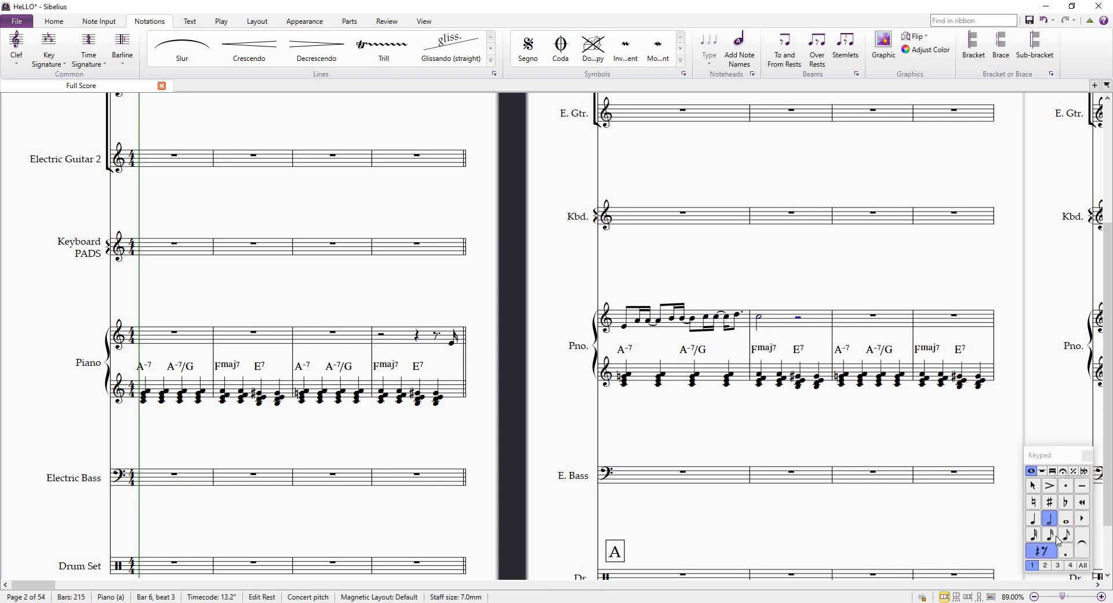
left_click(1034, 521)
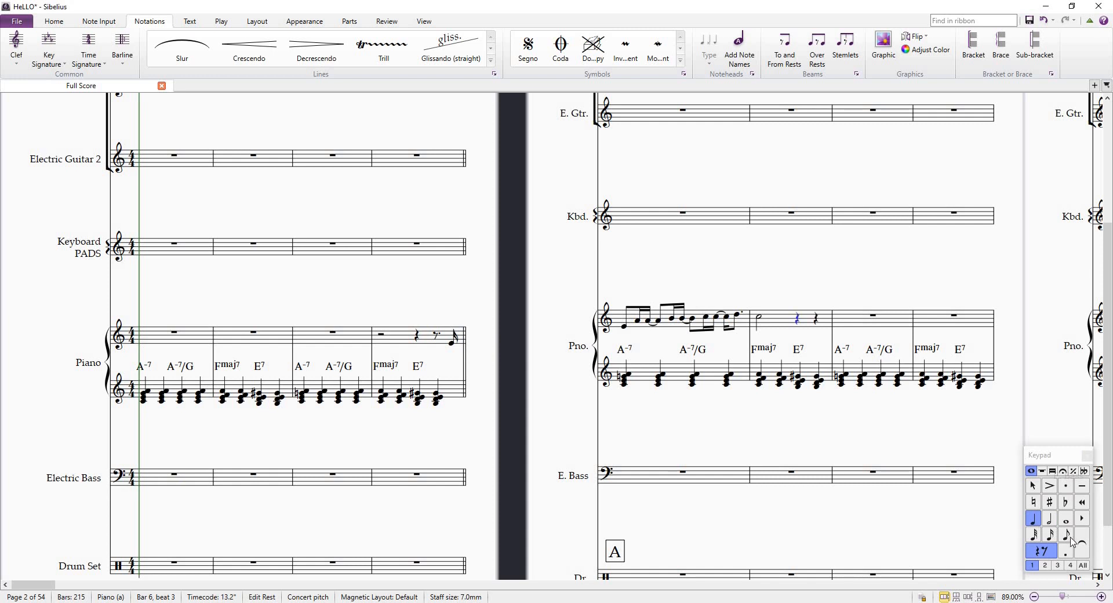
key("Right")
left_click(1066, 537)
left_click(1065, 553)
key("Right")
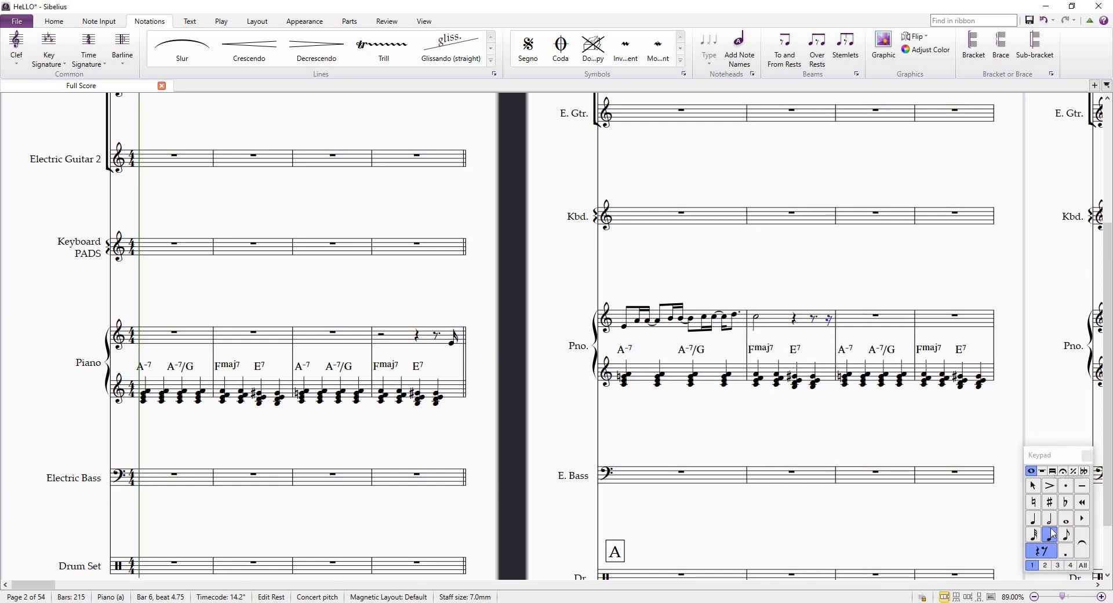
key("n")
left_click(831, 327)
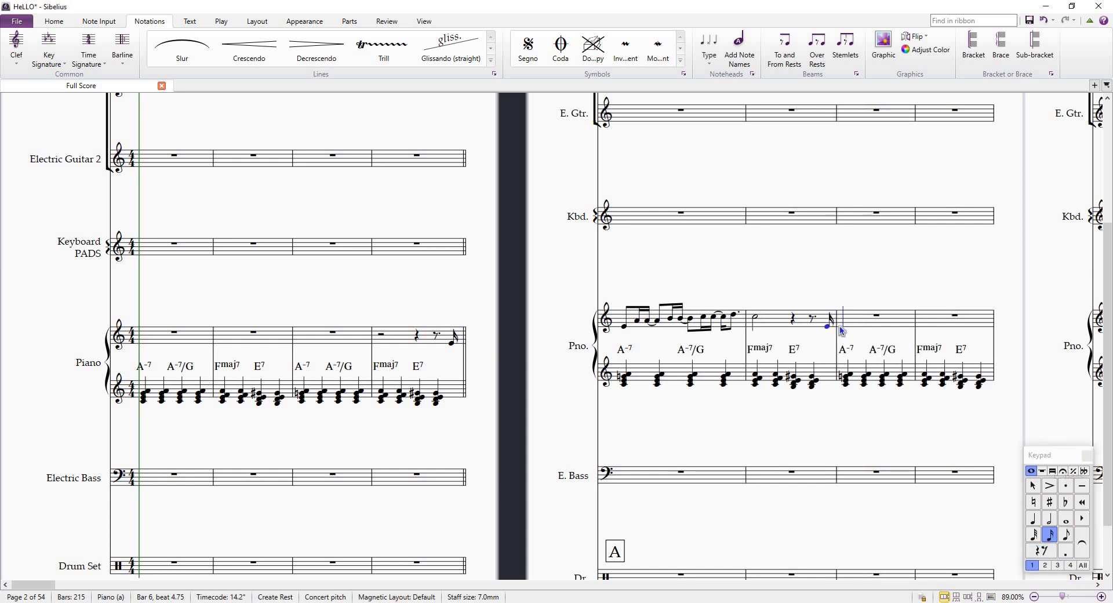
key("Escape")
Copy the bar 5 melody of the Piano's upper staff into bar 7
left_click(742, 323)
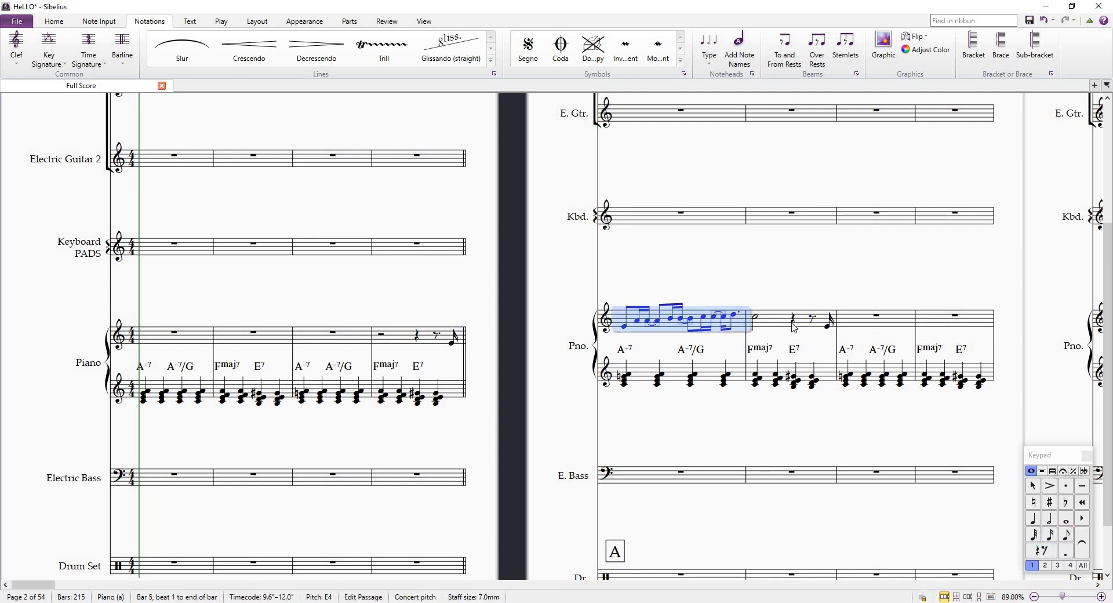
left_click(868, 326)
key("ctrl+v")
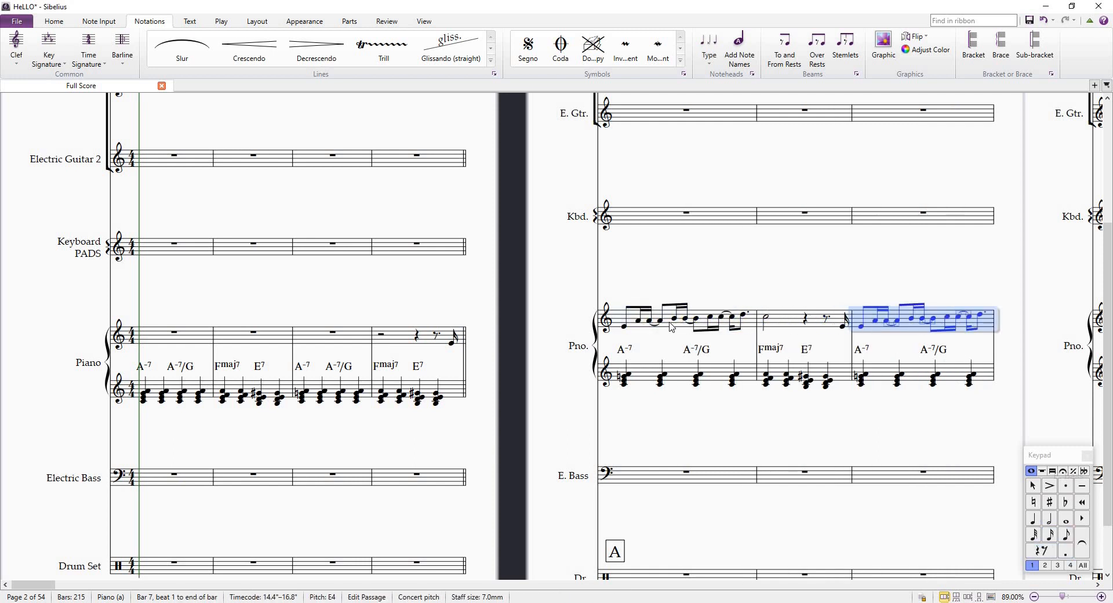
Lengthen the C5 on beat 4 of bar 7 in the Piano's upper staff to a quarter note
left_click(660, 320)
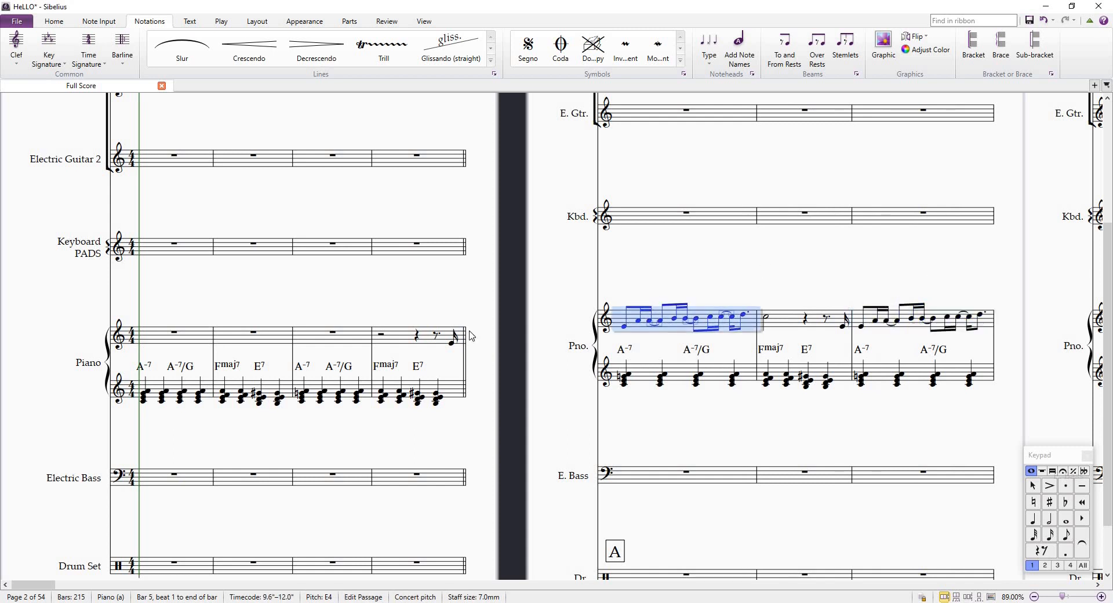
scroll(593, 307, "right", 5)
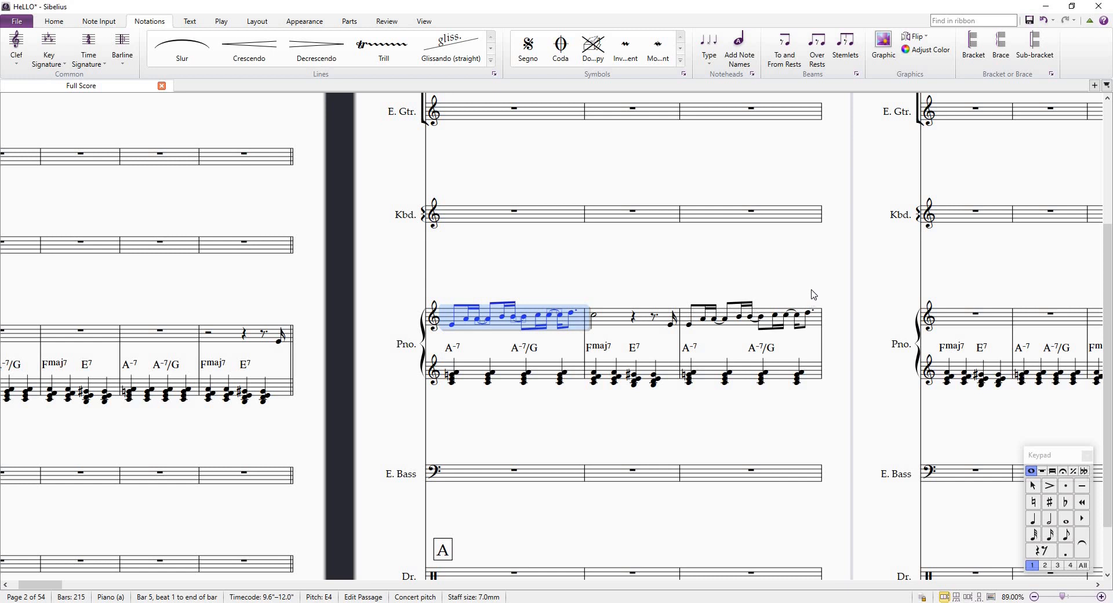
left_click_drag(362, 307, 346, 311)
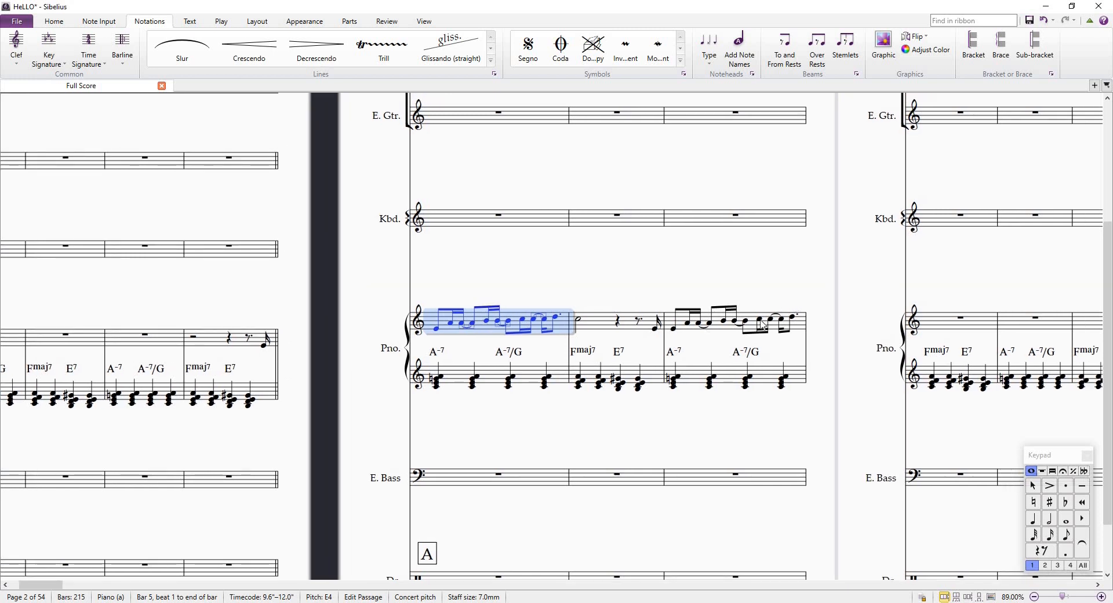
left_click_drag(776, 293, 757, 295)
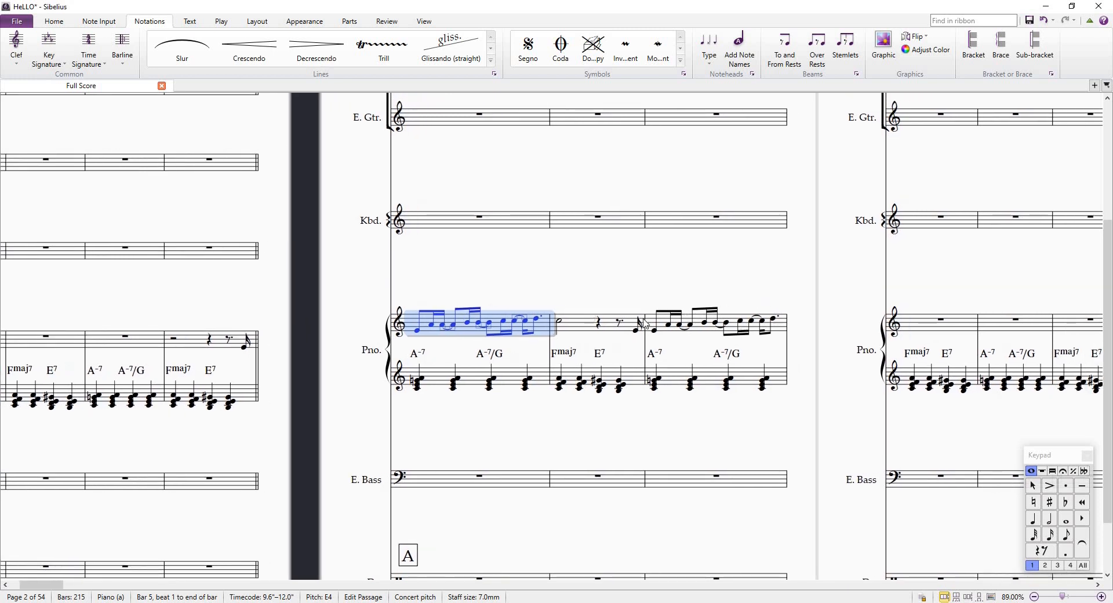
left_click(761, 320)
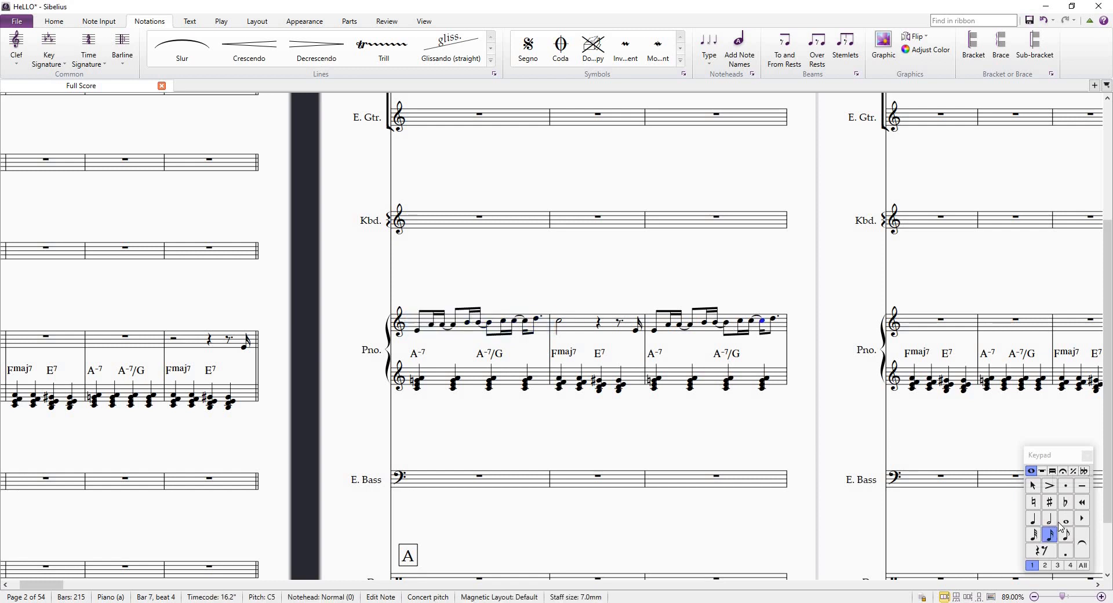
left_click(1035, 520)
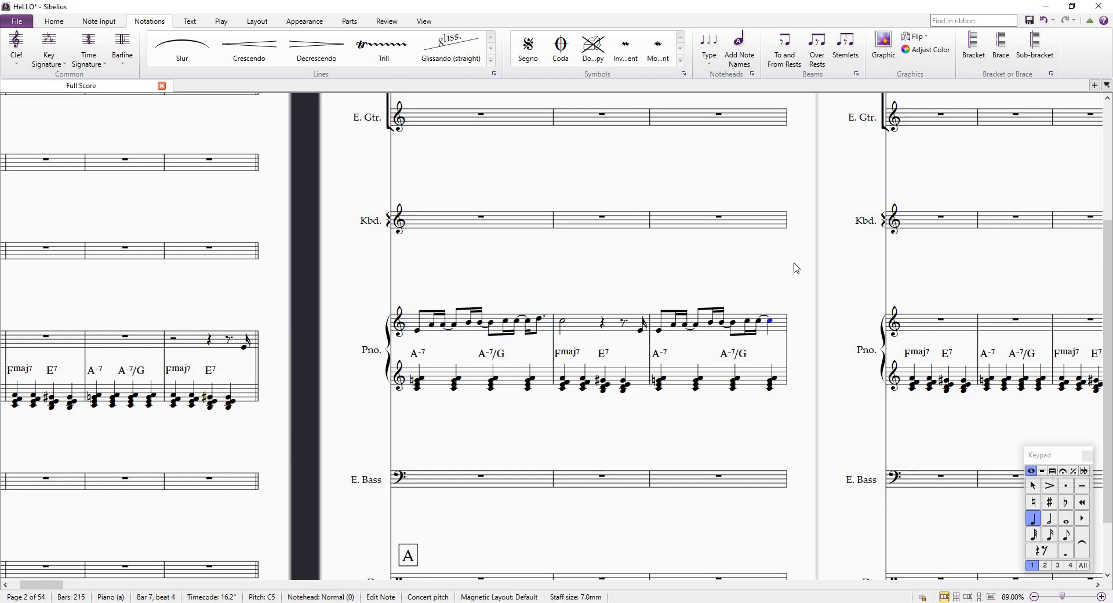
Begin bar 8 of the Piano's upper staff with a quarter rest and an eighth-note B4 on beat 2
scroll(725, 318, "right", 3)
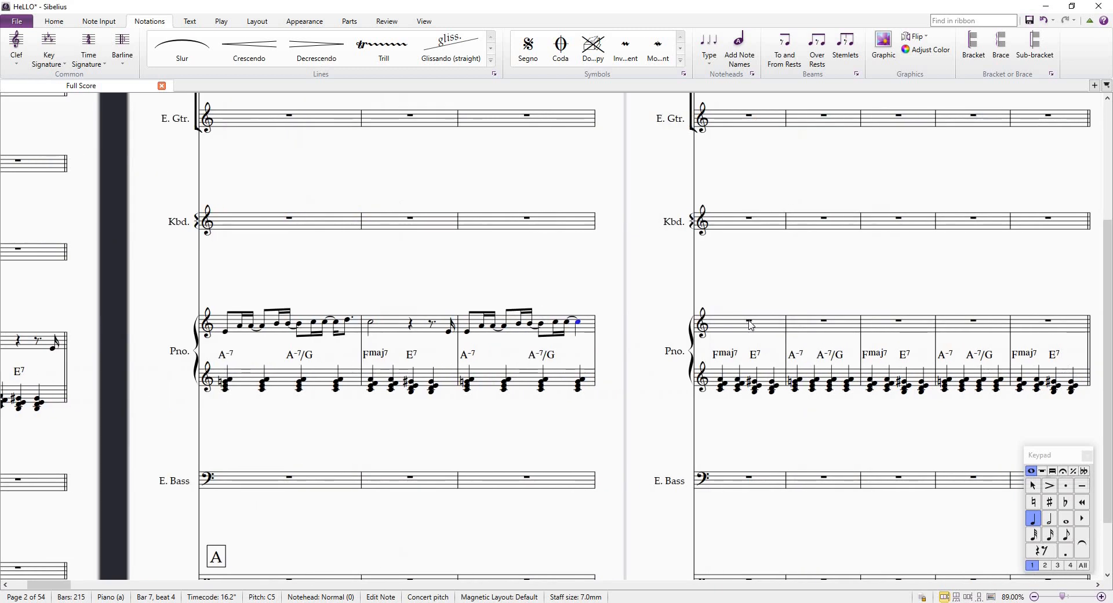
left_click(749, 321)
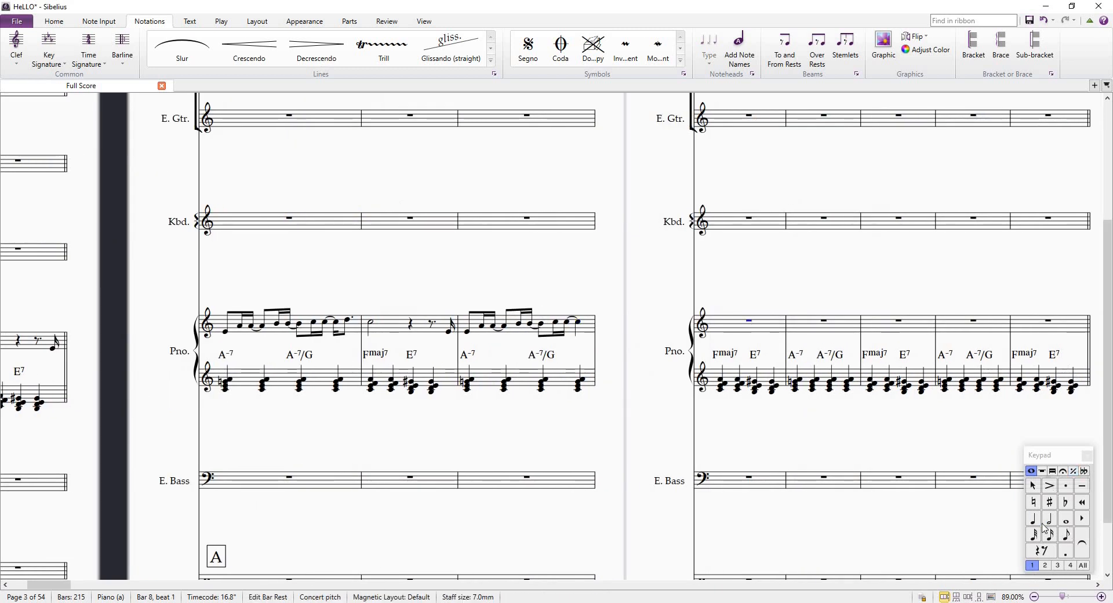
left_click(1039, 520)
key("Right")
left_click(1065, 536)
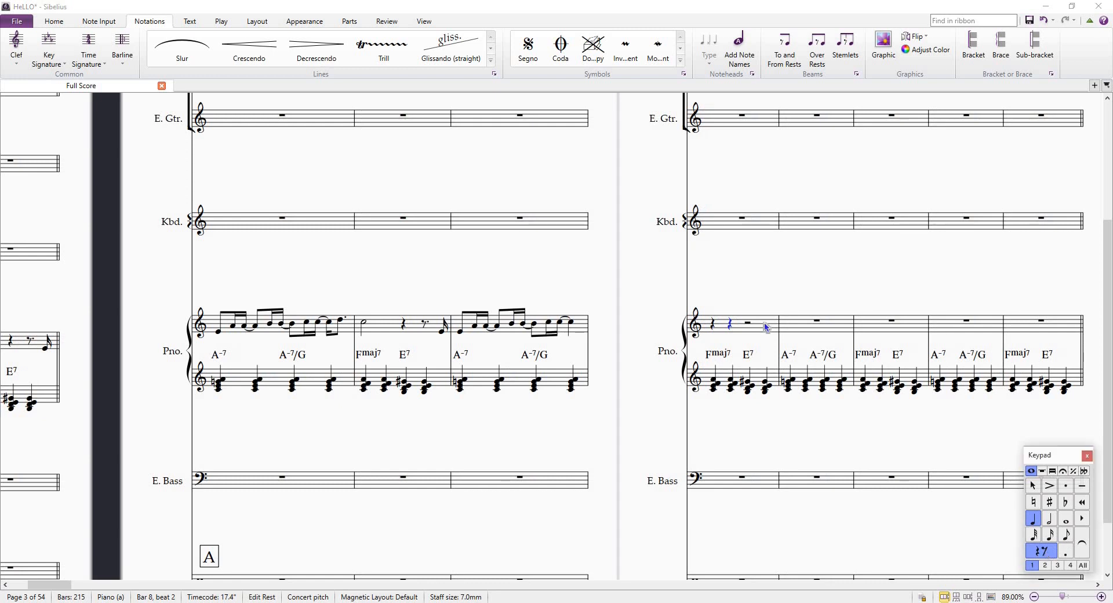
key("n")
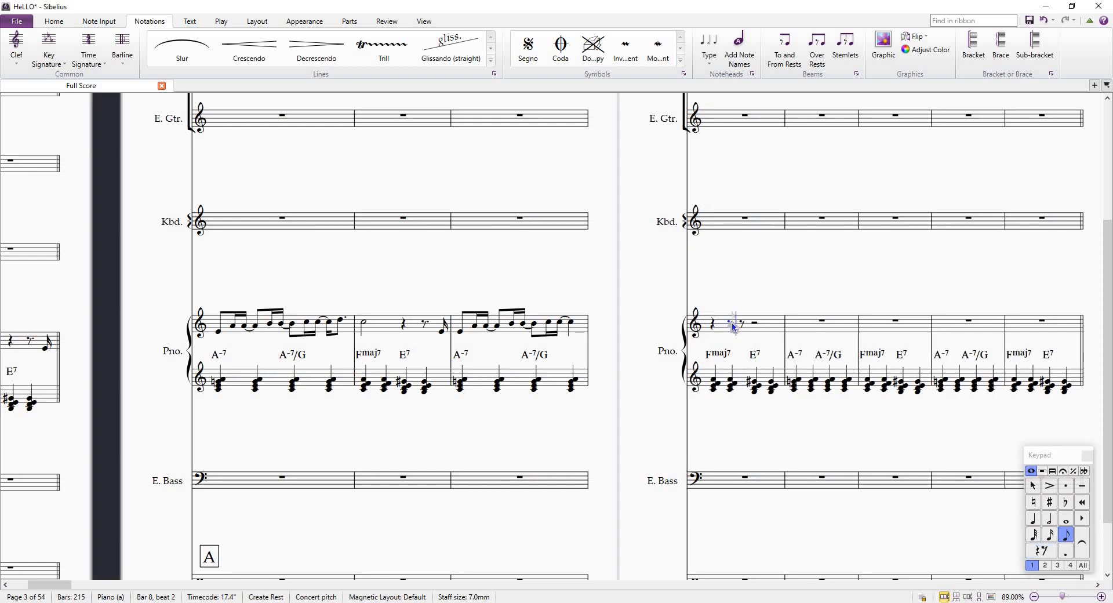
left_click(732, 323)
key("Left")
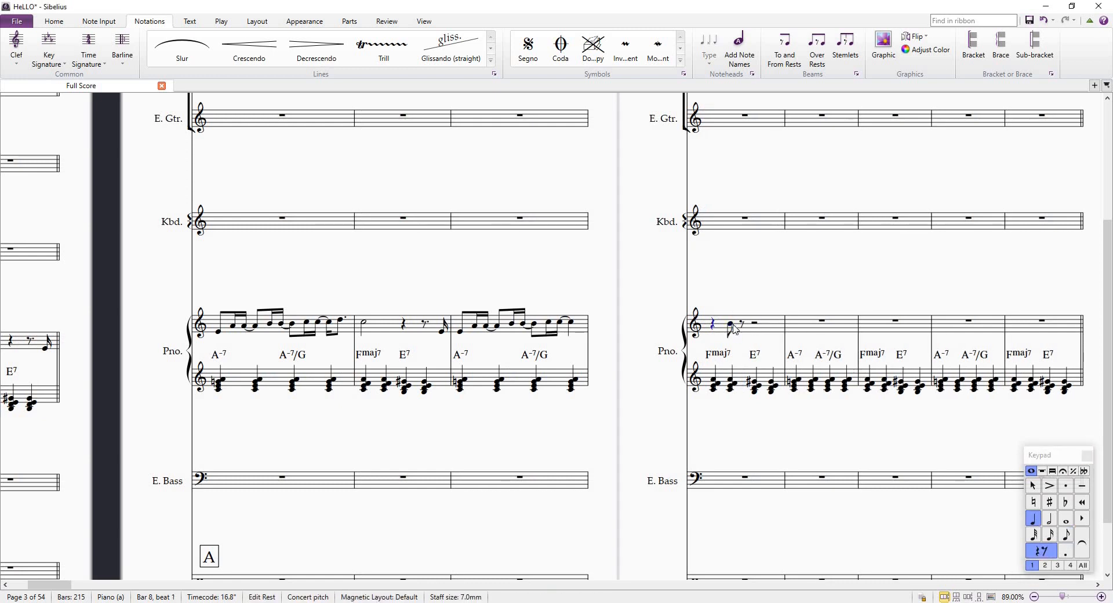
key("Right")
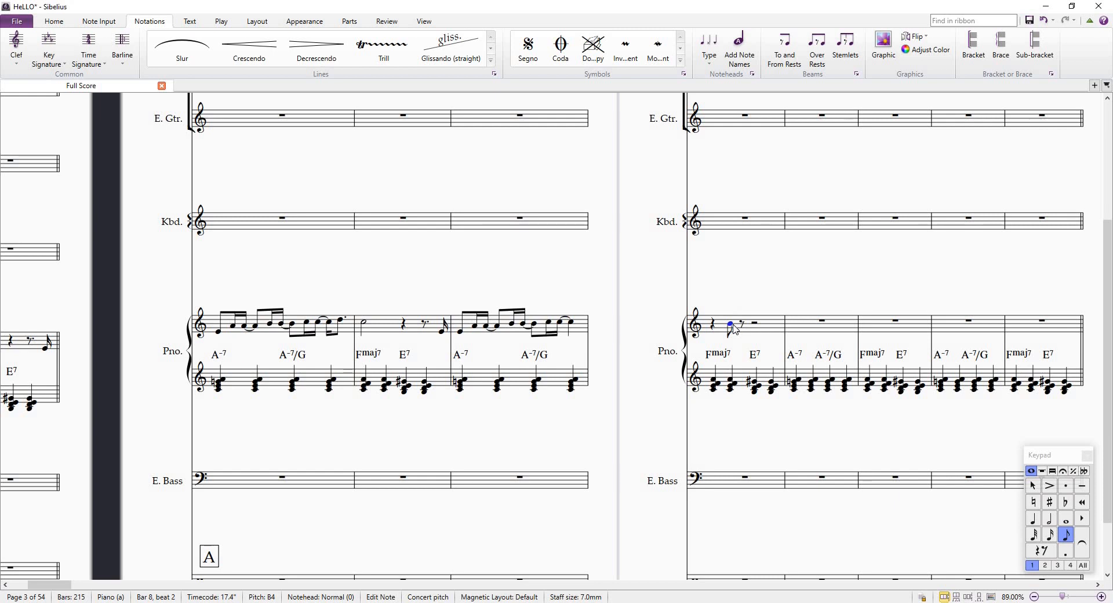
Turn beat 2 of bar 8 into an eighth-note triplet B4, C5, B4, followed by a quarter-note A4 on beat 3
key("ctrl+3")
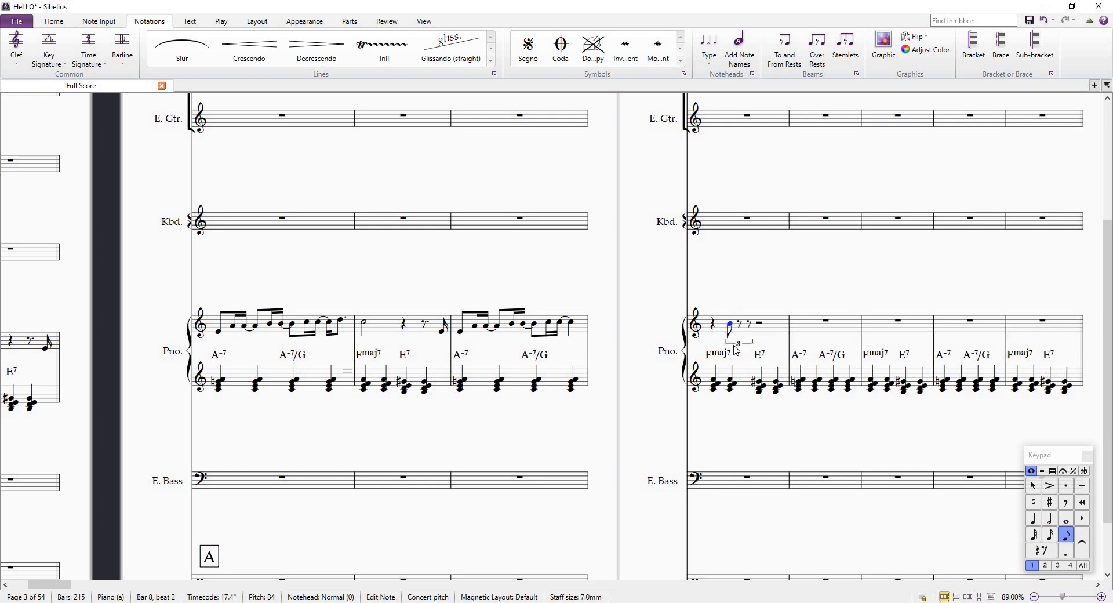
type("cba")
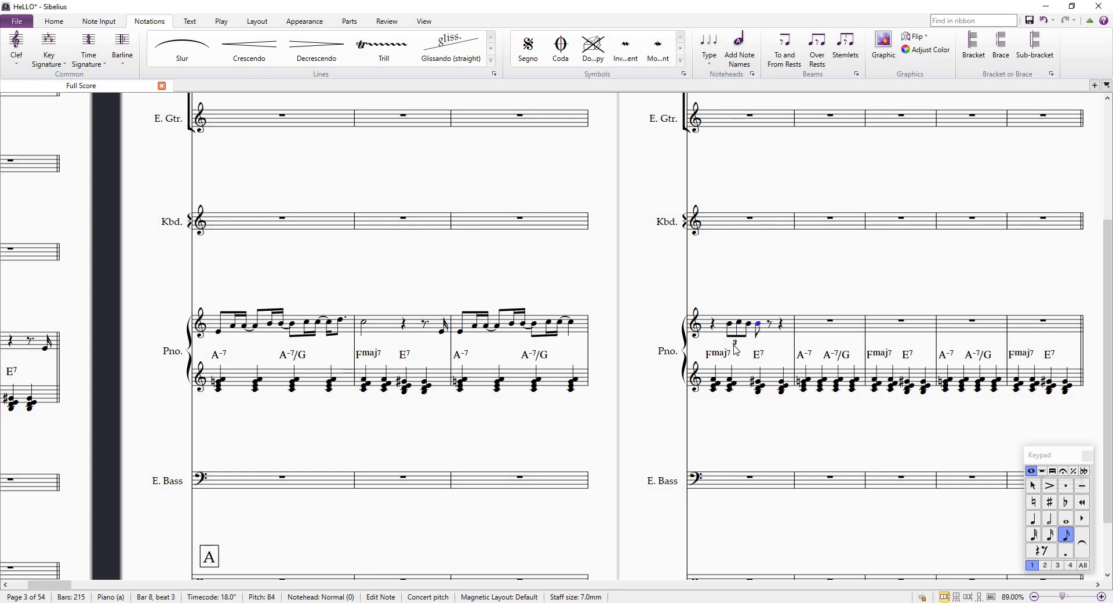
left_click(1038, 523)
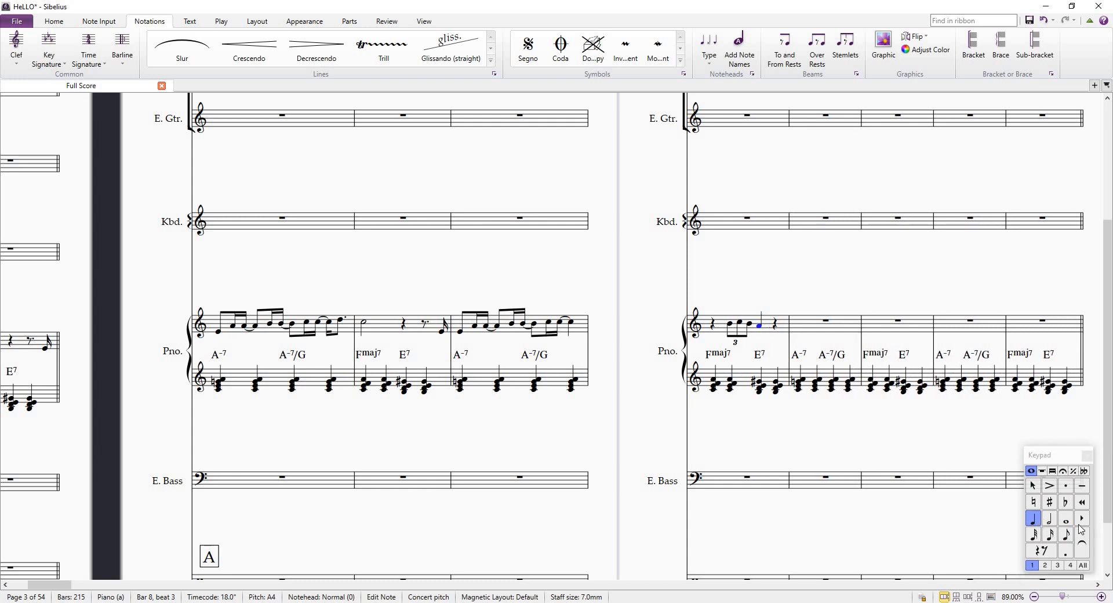
Finish beat 4 of bar 8 with a dotted eighth rest and a sixteenth-note E4 pickup
key("Right")
left_click(1065, 537)
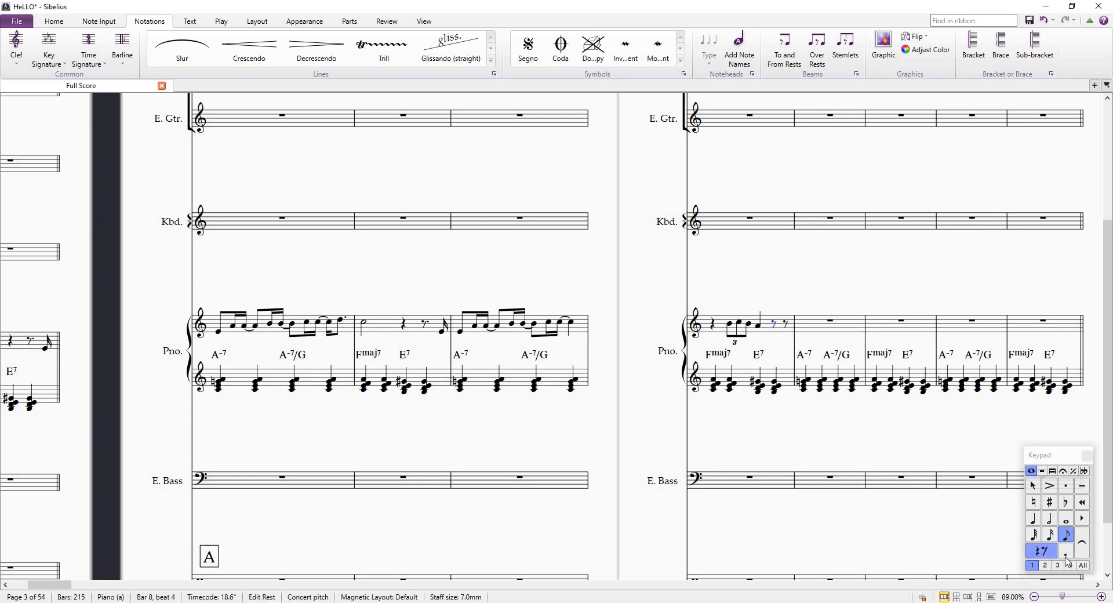
key("Left")
key("Right")
left_click(1066, 555)
key("Right")
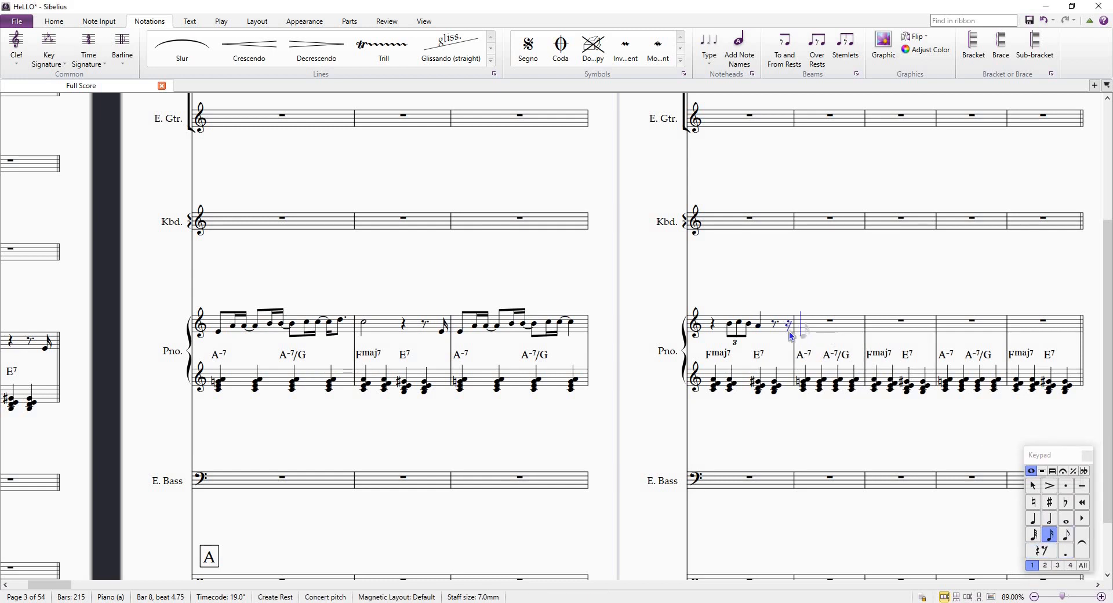
key("e")
key("Left")
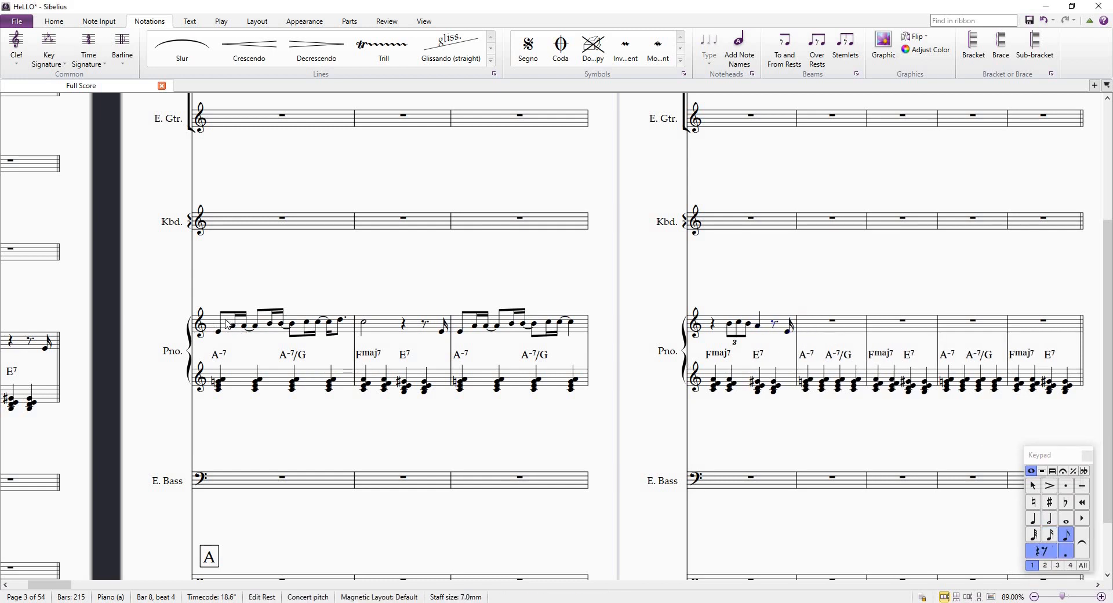
Copy the Piano's upper-staff melody from bars 5–6 into bars 9–10
left_click(351, 326)
left_click(383, 331, "shift")
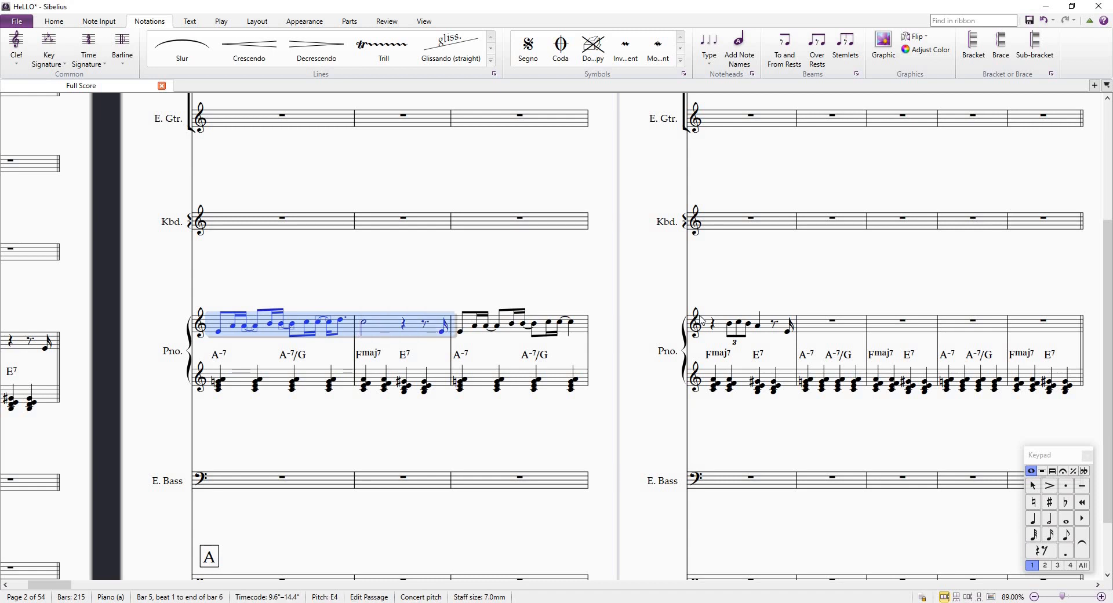
left_click_drag(824, 267, 789, 266)
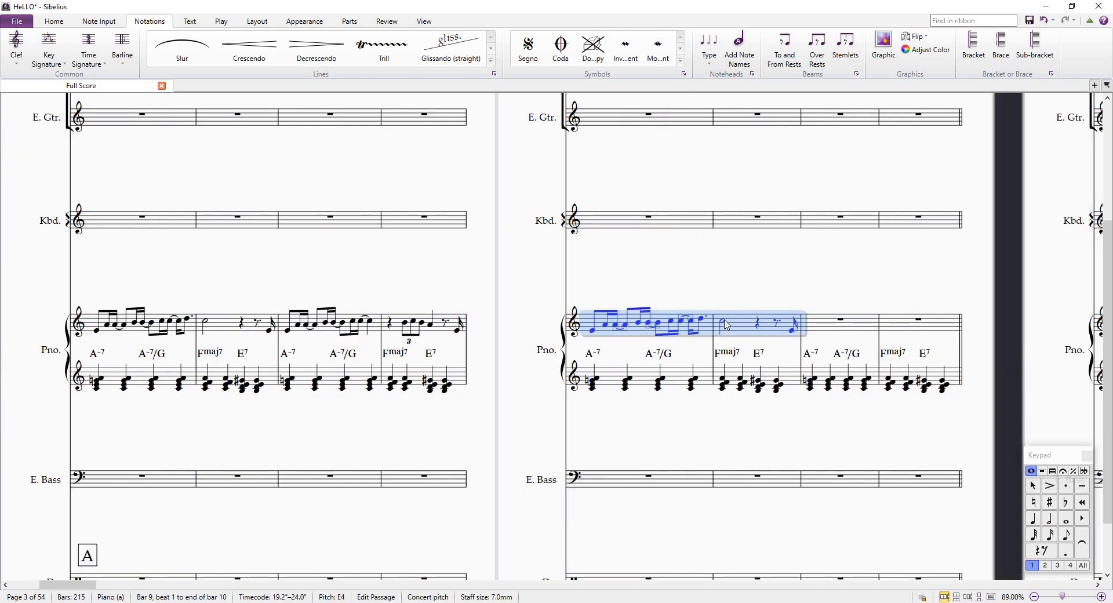
Raise the sixteenth-note pickup at the end of bar 10 to D5
left_click(726, 325)
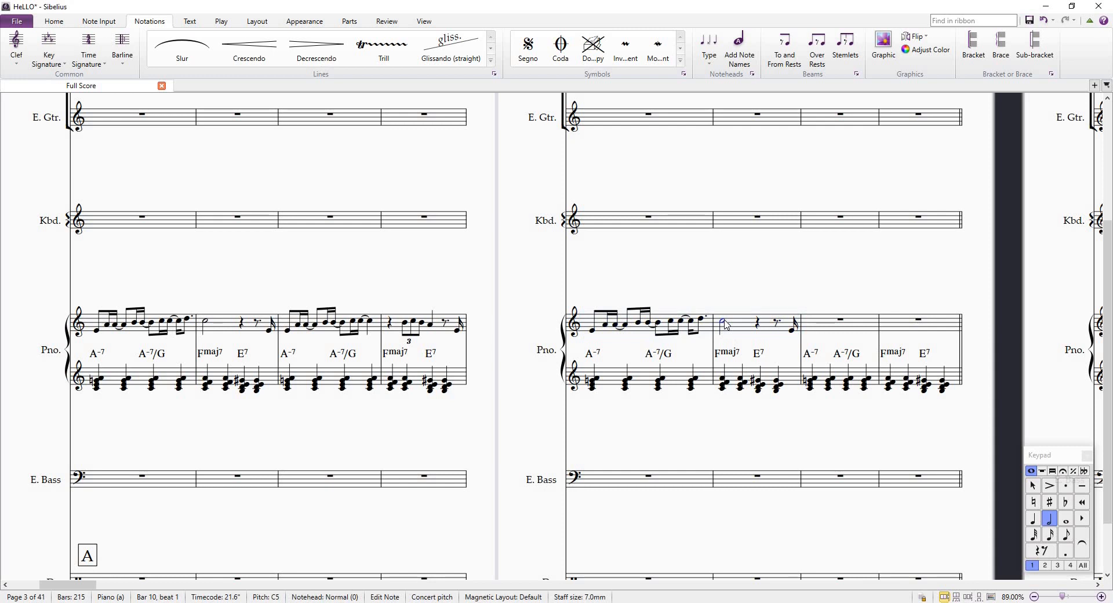
left_click(792, 331)
key("Up")
key("Up")
key("Up")
key("Up")
key("Up")
key("Up")
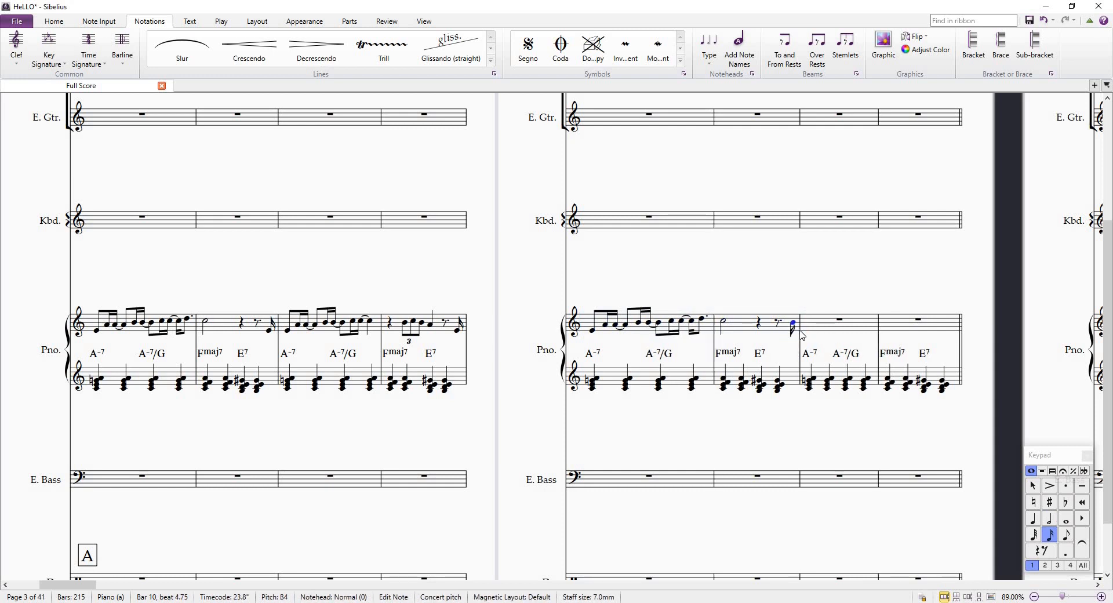
key("Left")
key("Right")
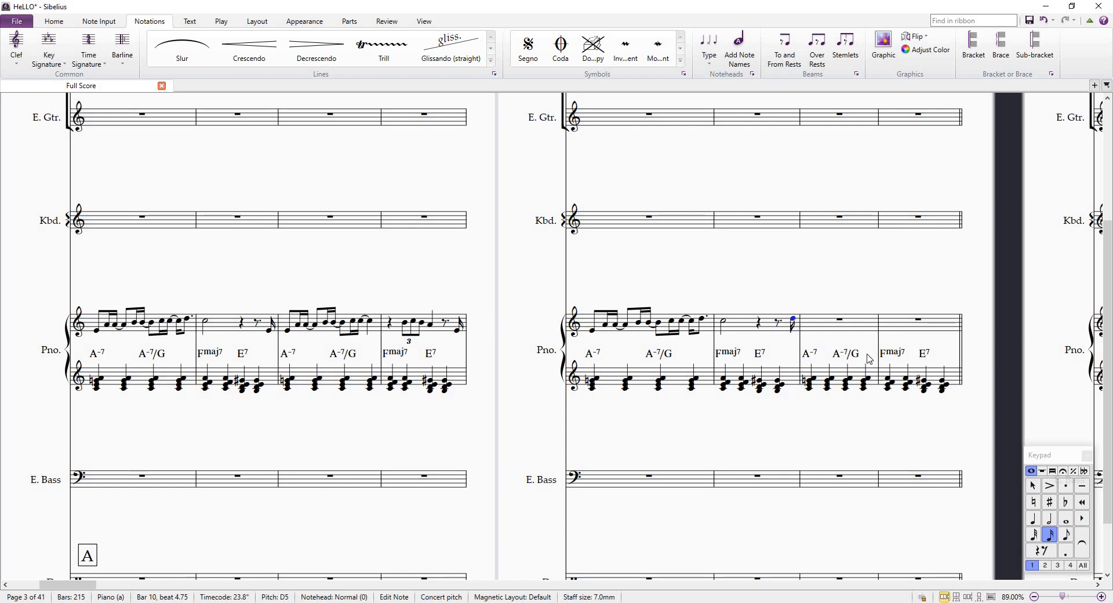
Enter a half-note E5 on beat 1 of bar 11 in the Piano's upper staff
key("r")
key("Up")
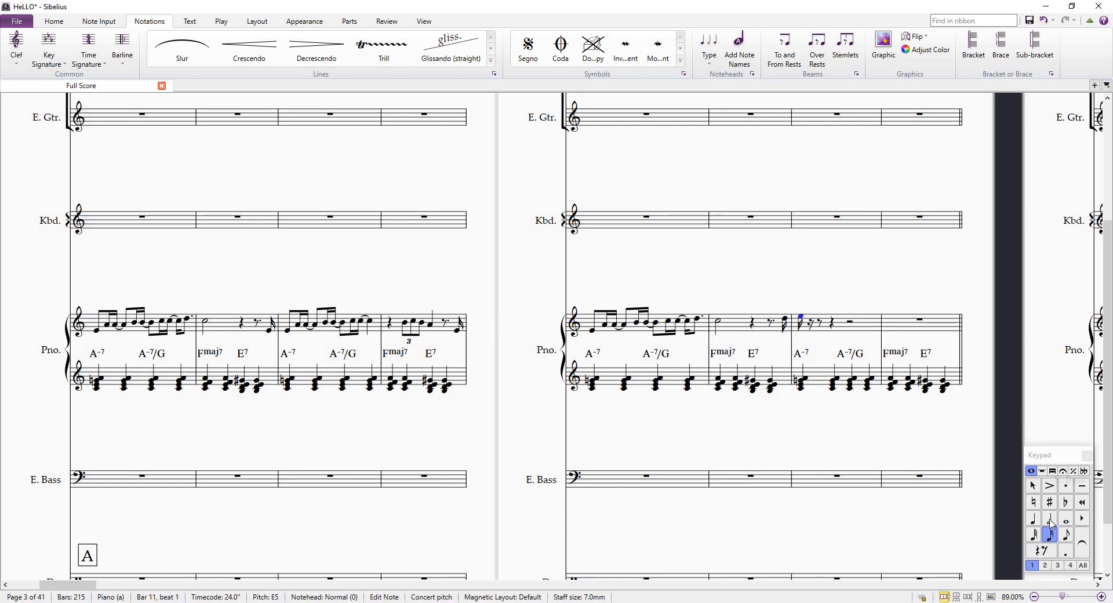
left_click(1050, 521)
key("Right")
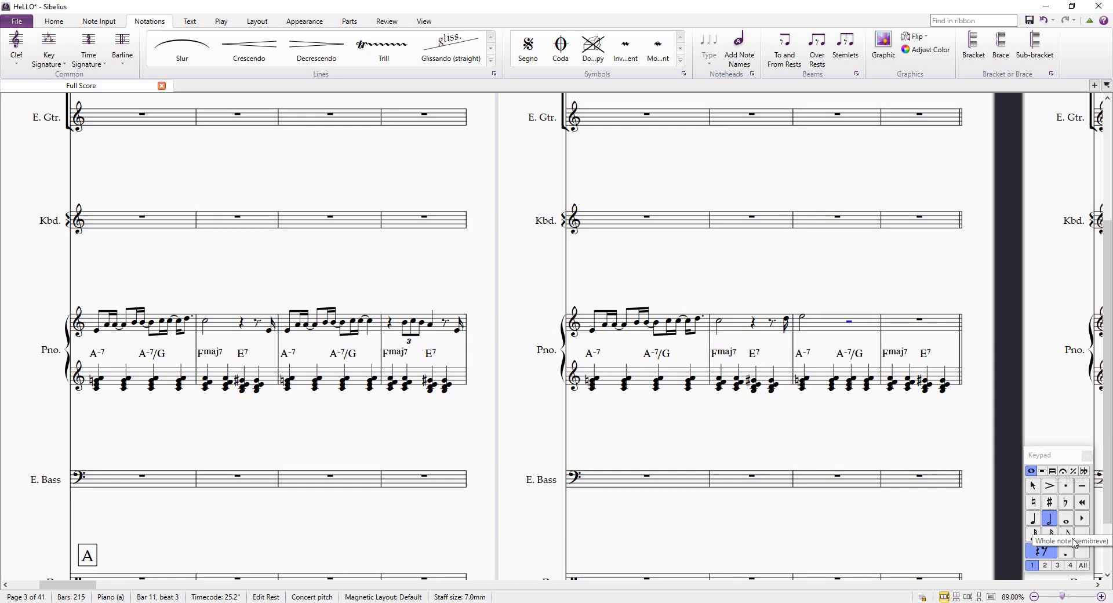
Complete bar 11 with a quarter rest, an eighth rest and the sixteenth notes D5 and C5
left_click(1032, 520)
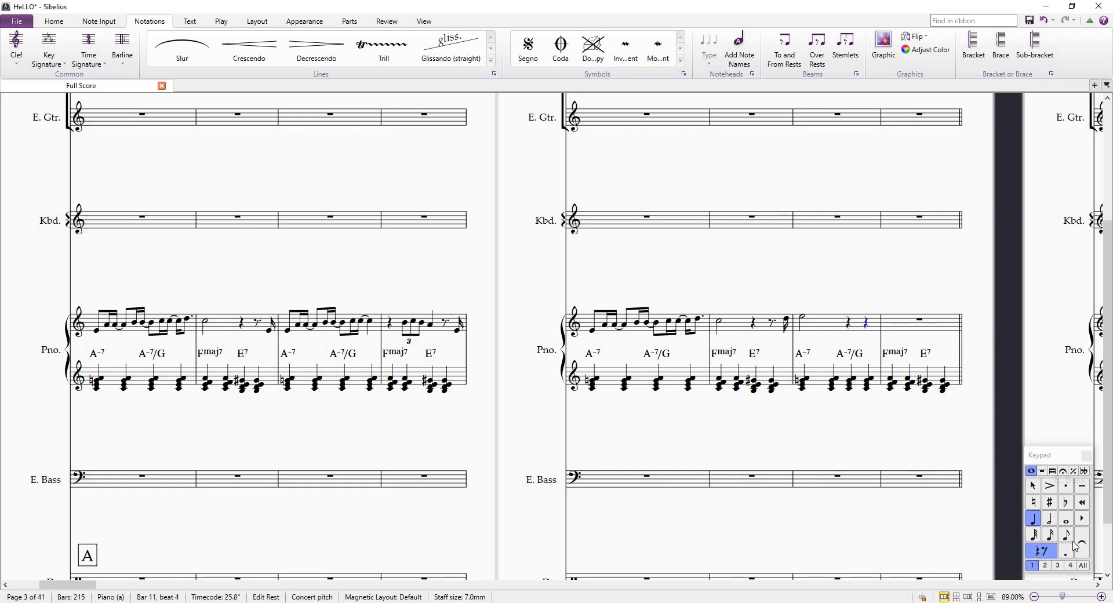
left_click(1066, 536)
left_click(1050, 534)
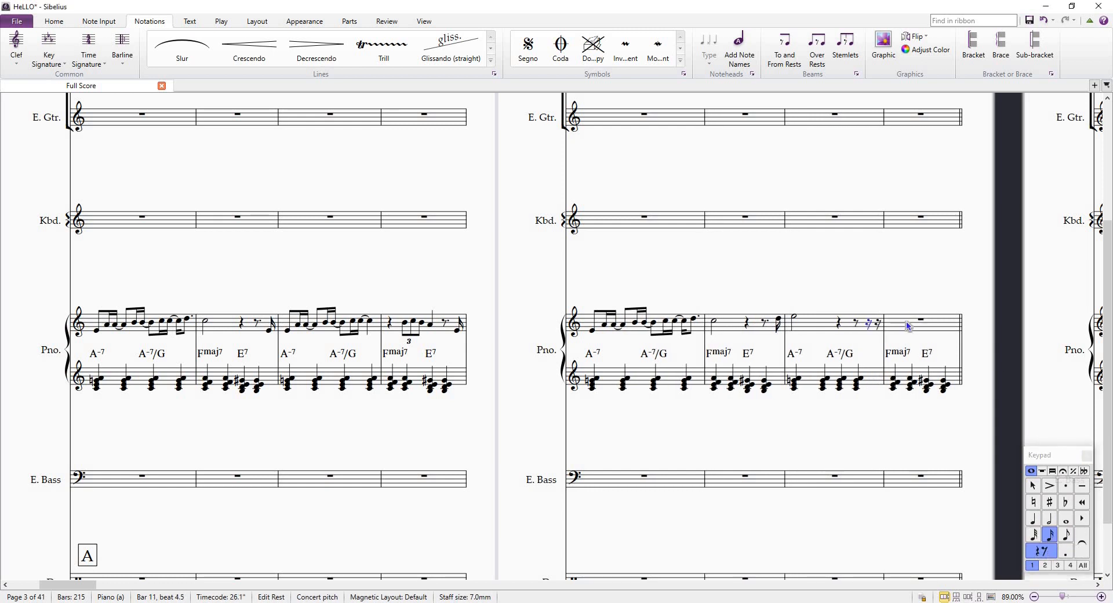
left_click(868, 320)
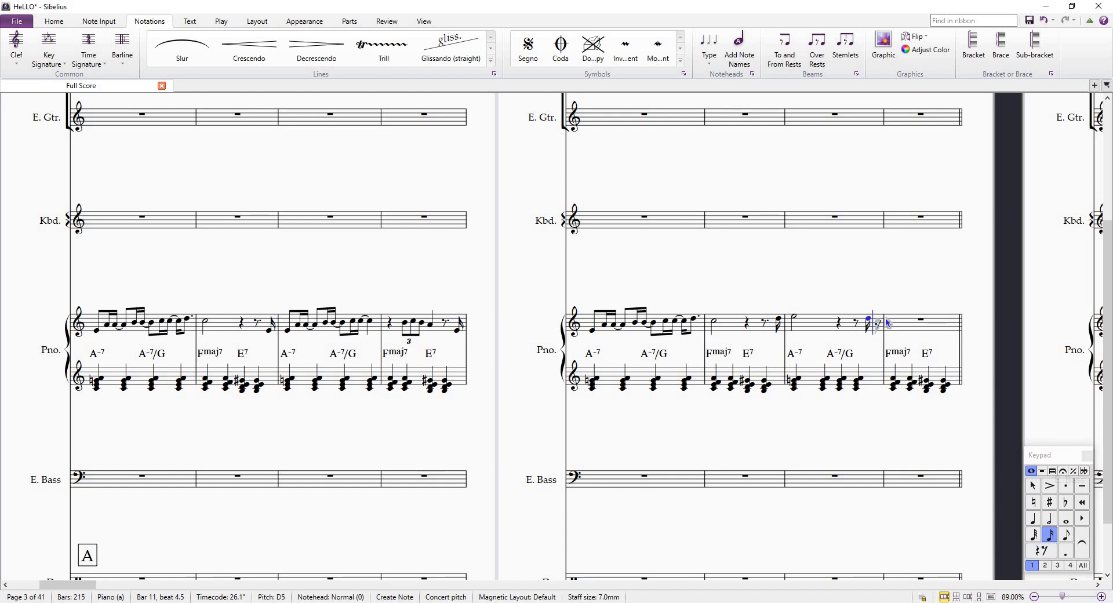
left_click(877, 319)
Fill beat 1 of bar 12 with an eighth-note E5 and two sixteenth-note D5s
left_click(890, 319)
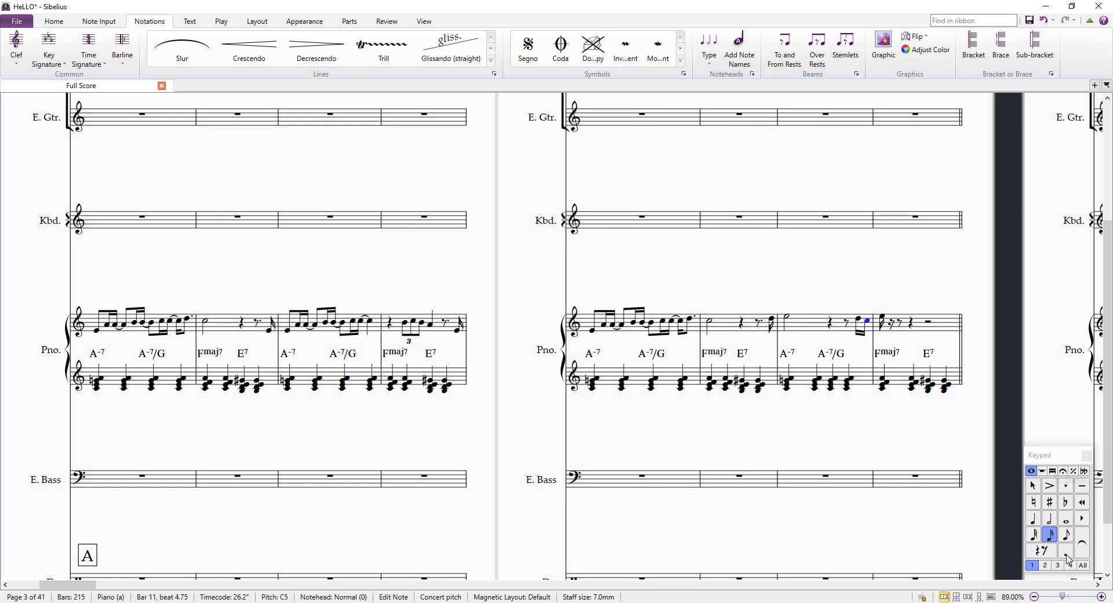
key("Right")
left_click(1069, 536)
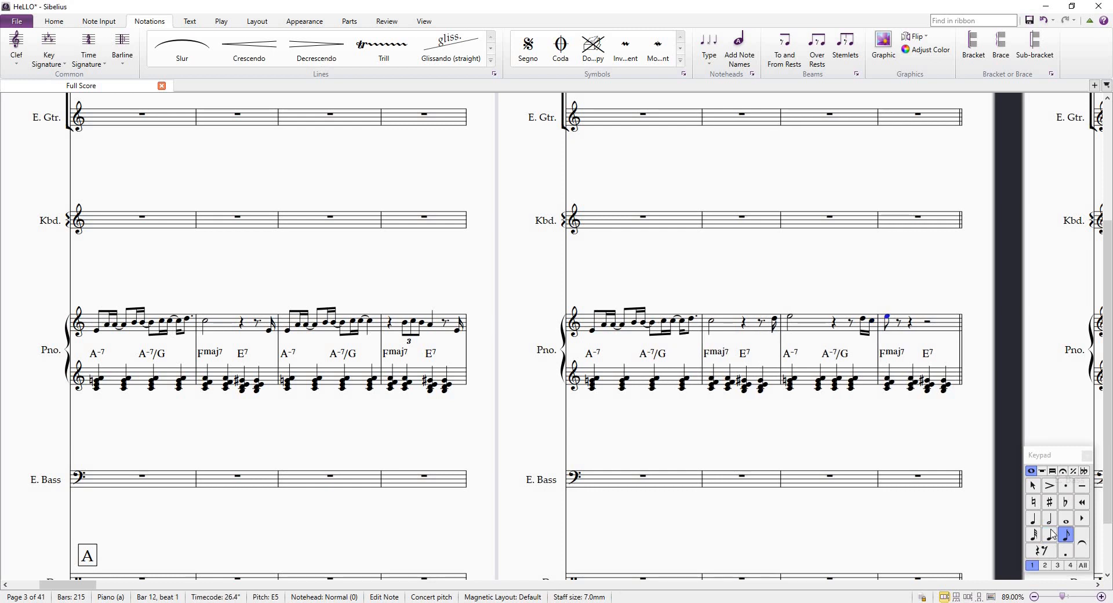
key("d")
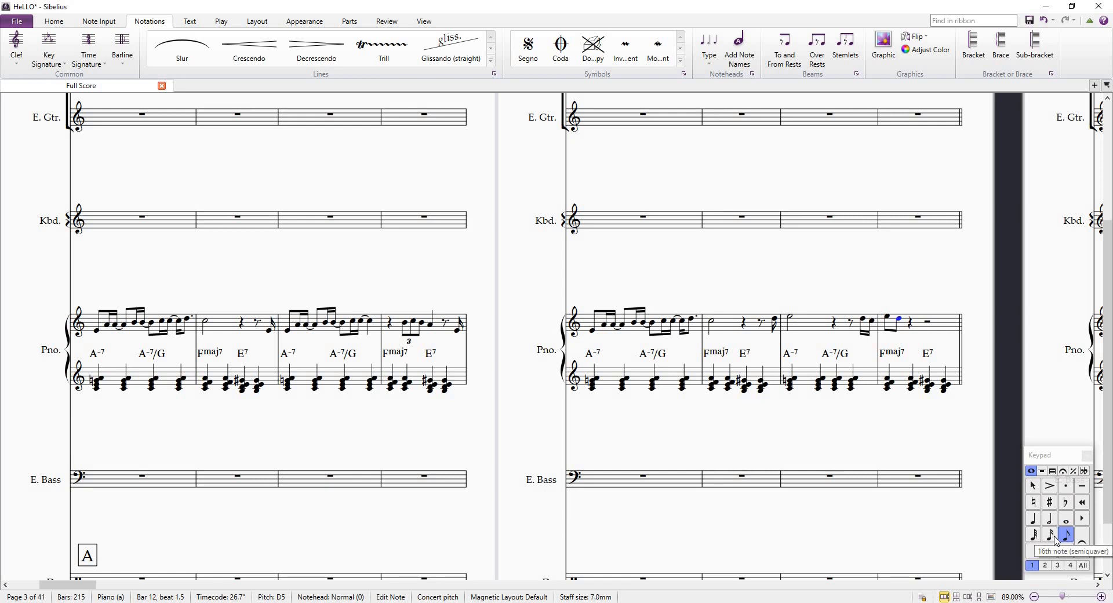
left_click(1054, 537)
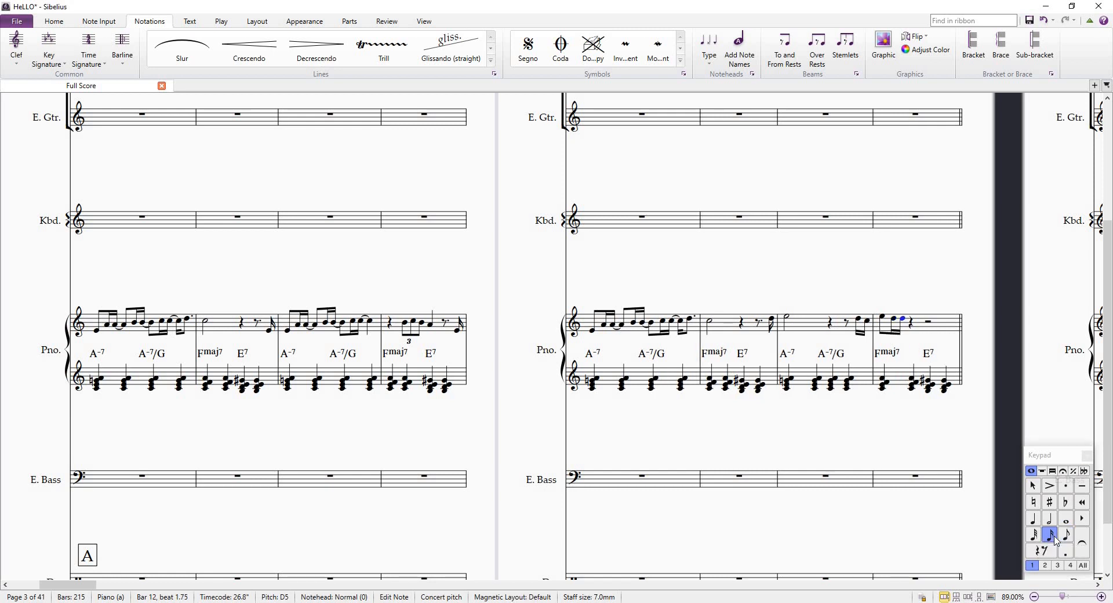
Tie the last D5 into an eighth-note D5 on beat 2 of bar 12, followed by sixteenth notes C5 and E5
left_click(1083, 548)
left_click(1070, 536)
key("r")
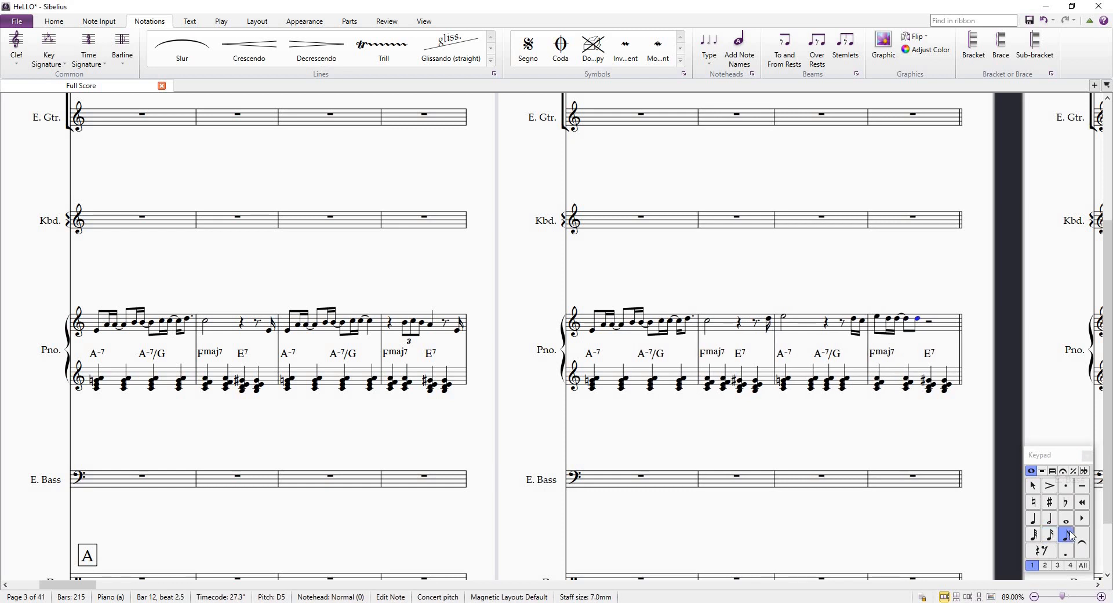
key("Down")
left_click(1050, 533)
key("e")
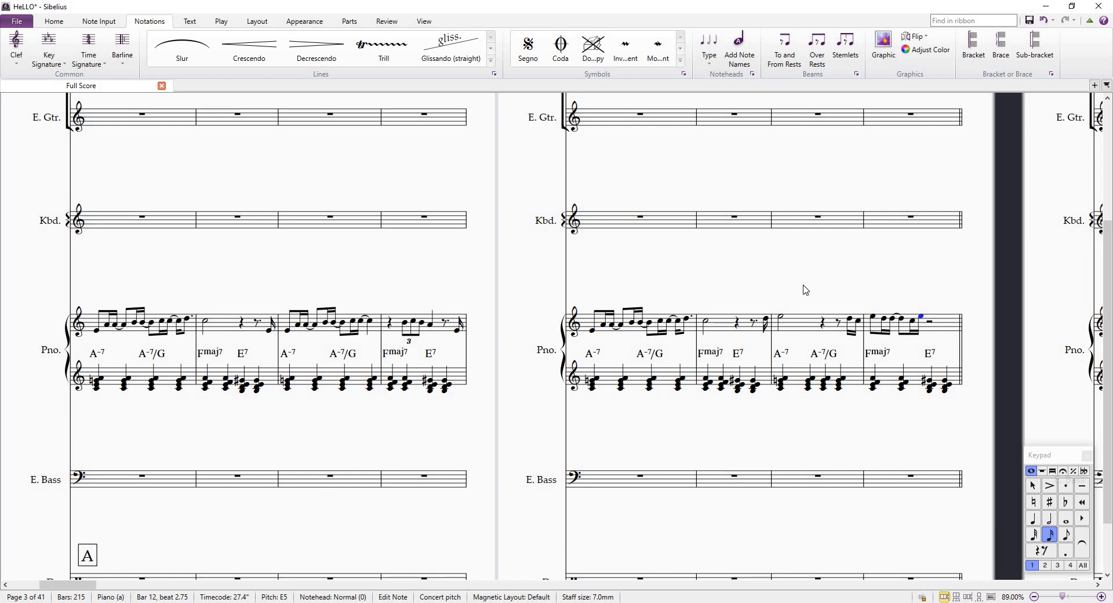
scroll(805, 289, "down", 4)
scroll(116, 421, "up", 1)
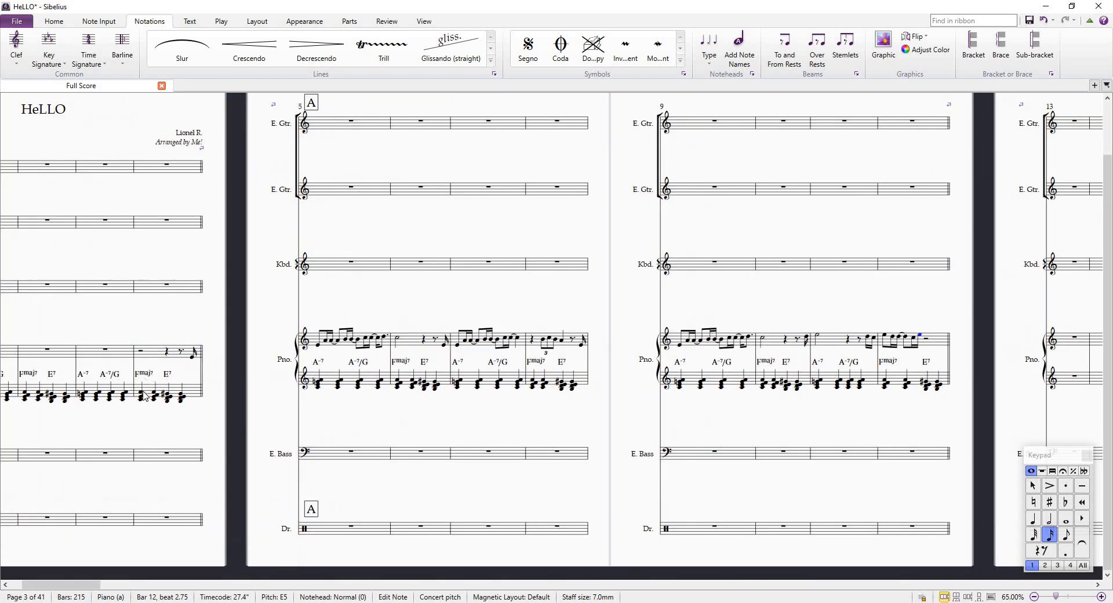
Play back the score briefly from the Piano chord on beat 1 of bar 4
left_click(140, 394)
key("p")
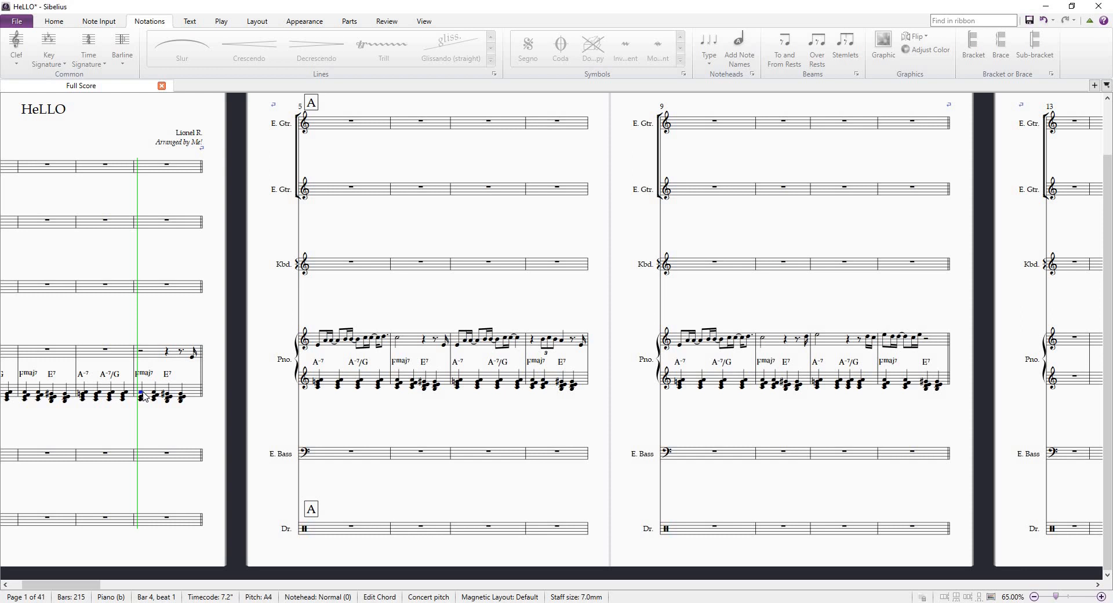
key("Escape")
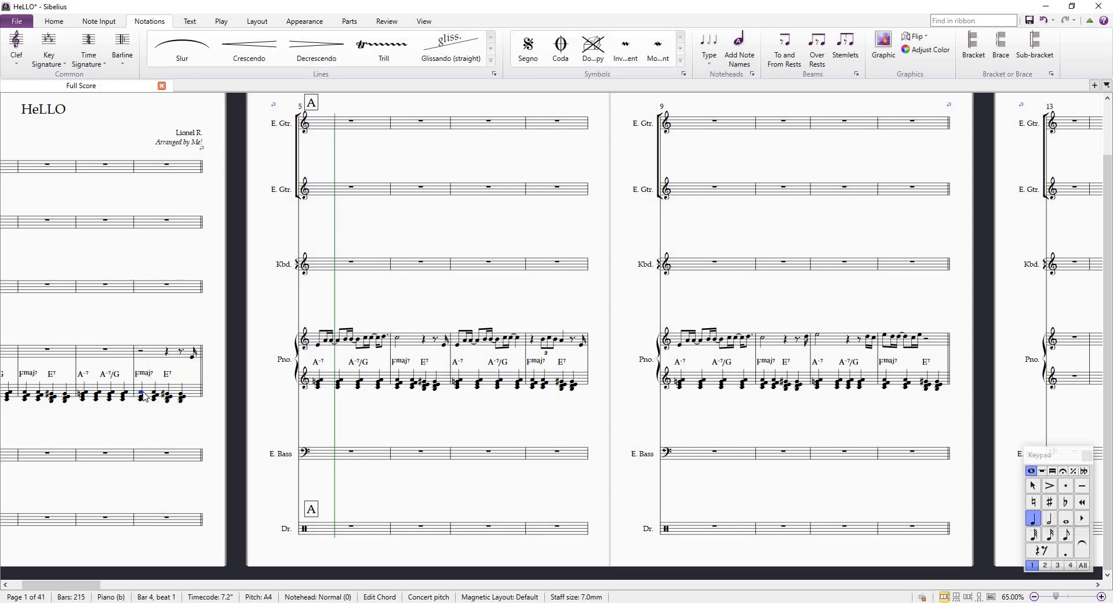
Add a tempo marking of quarter note = 65 at the start of bar 1
left_click_drag(379, 312, 662, 320)
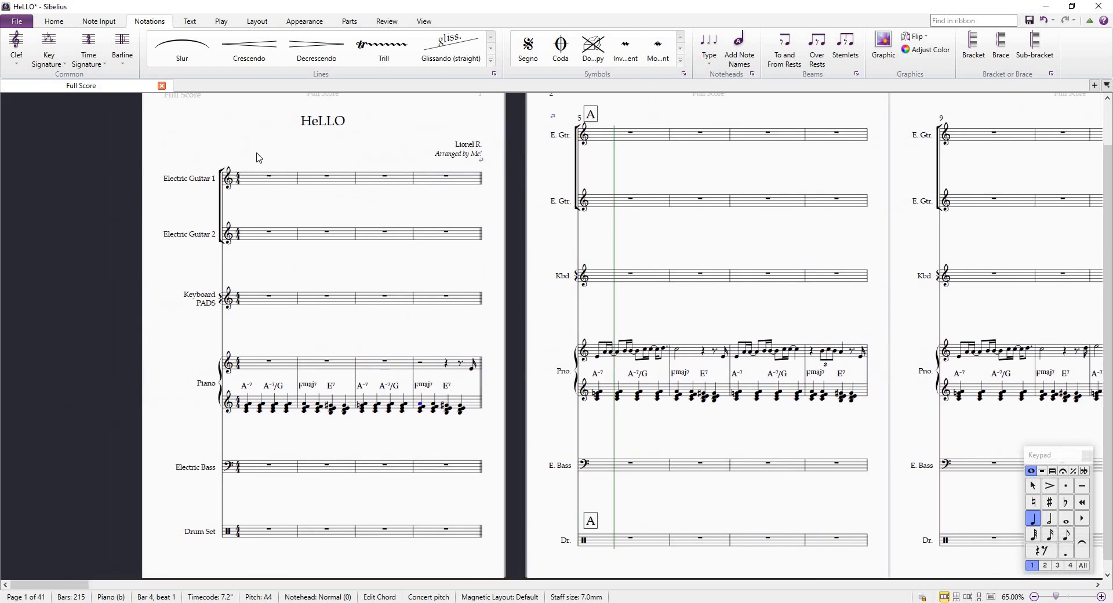
left_click(254, 178)
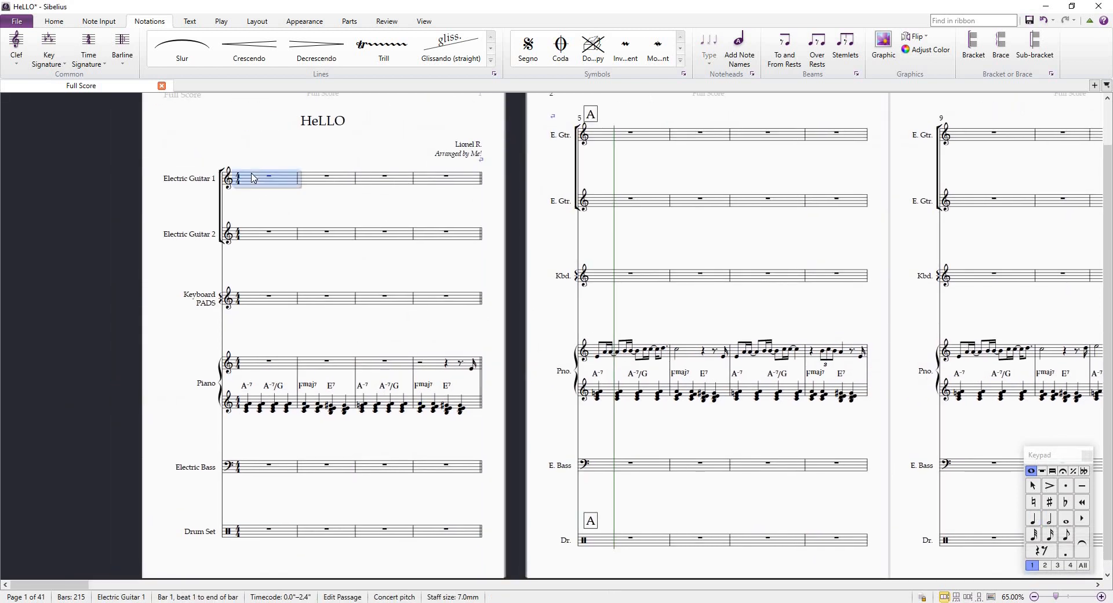
left_click_drag(262, 158, 281, 187)
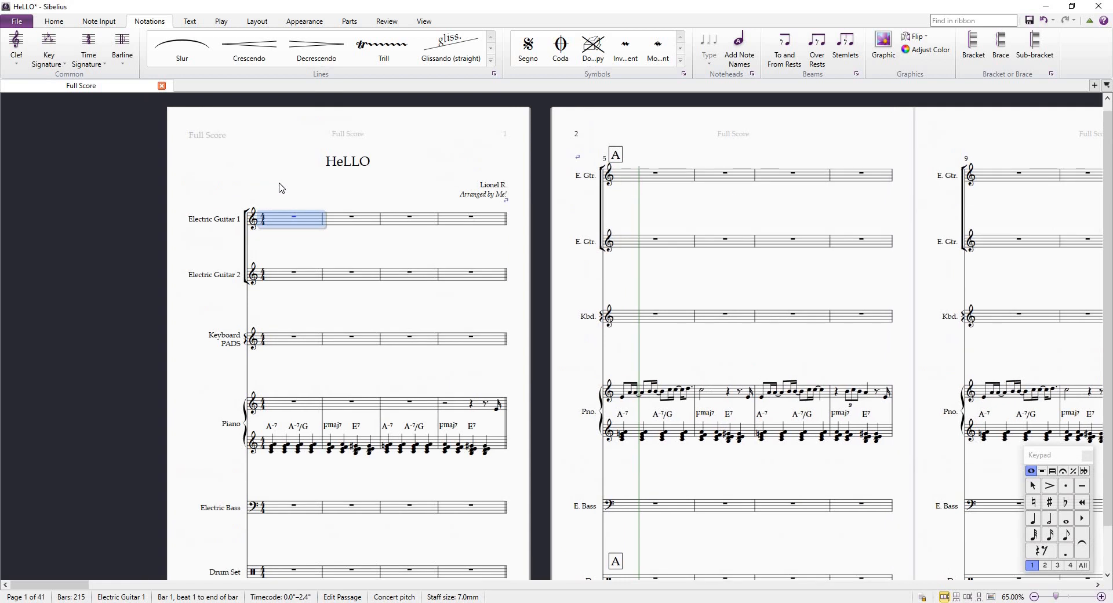
key("Escape")
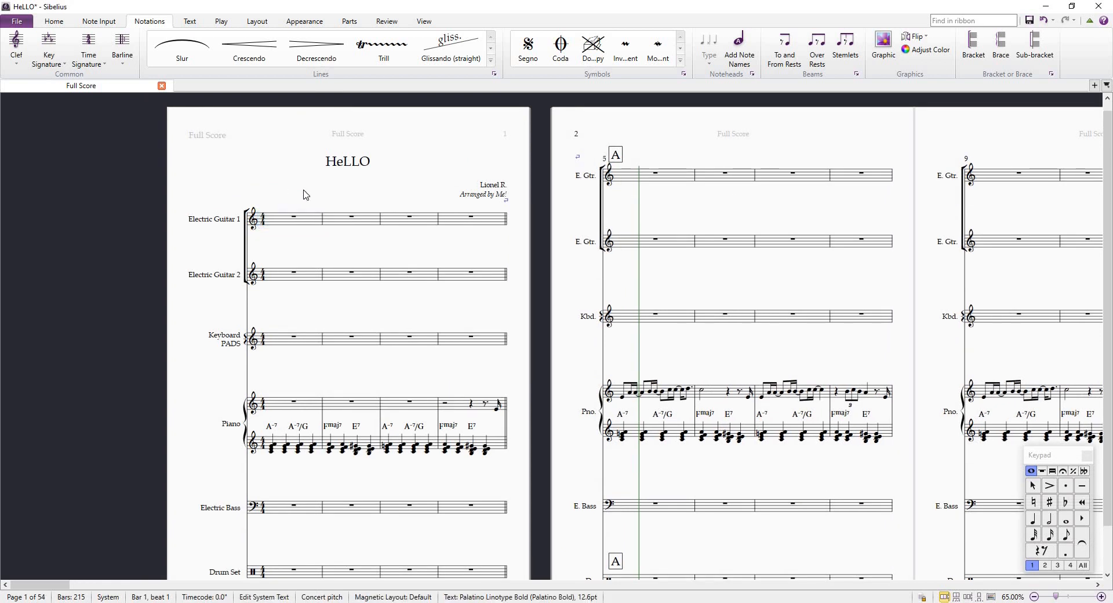
left_click(283, 218)
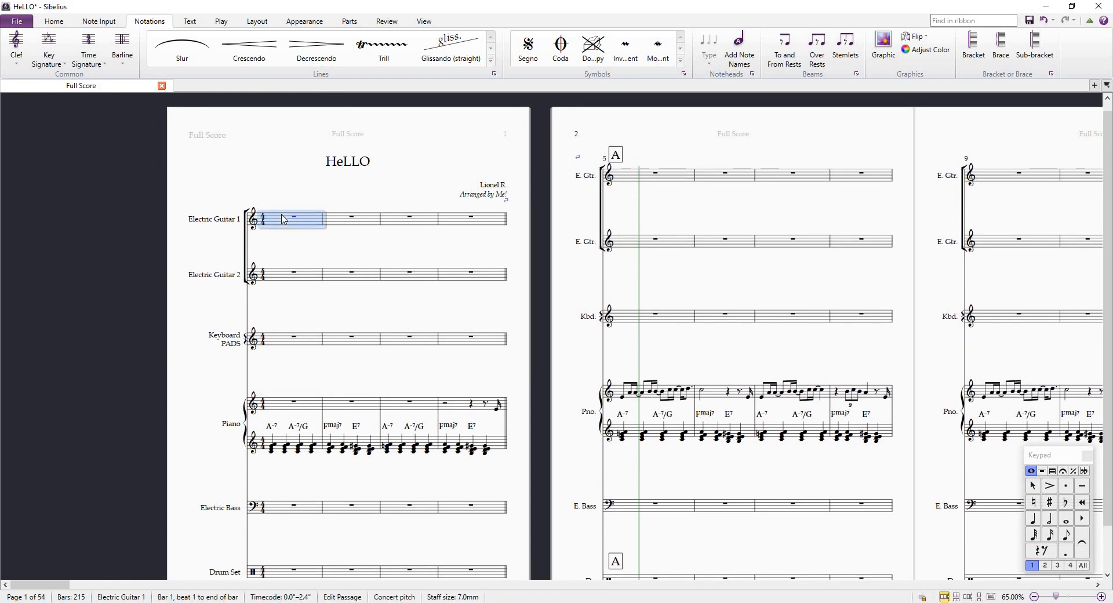
key("ctrl+alt+t")
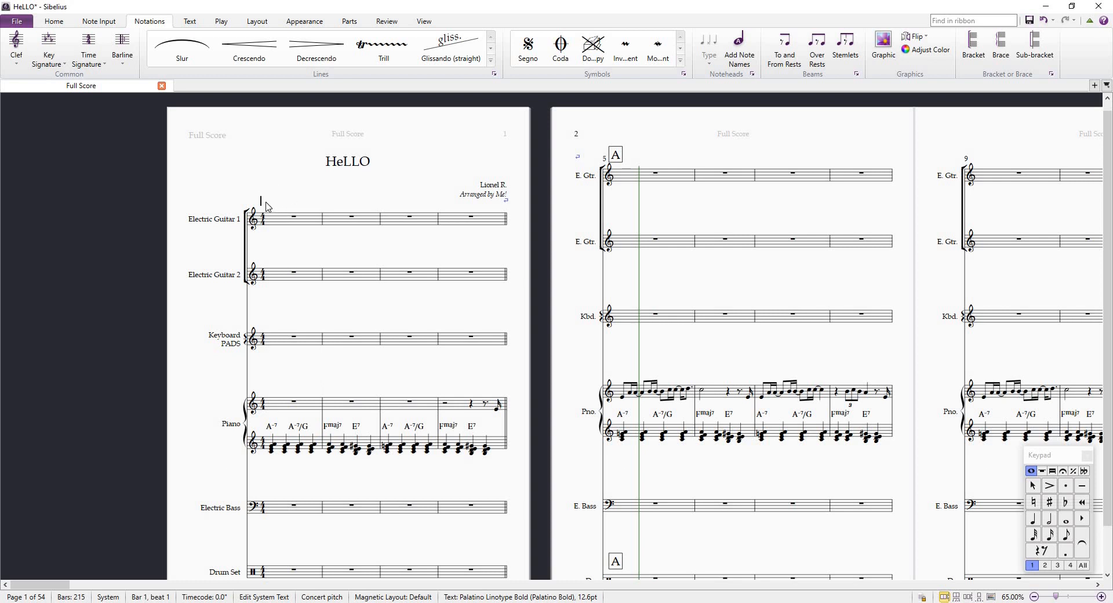
right_click(268, 207)
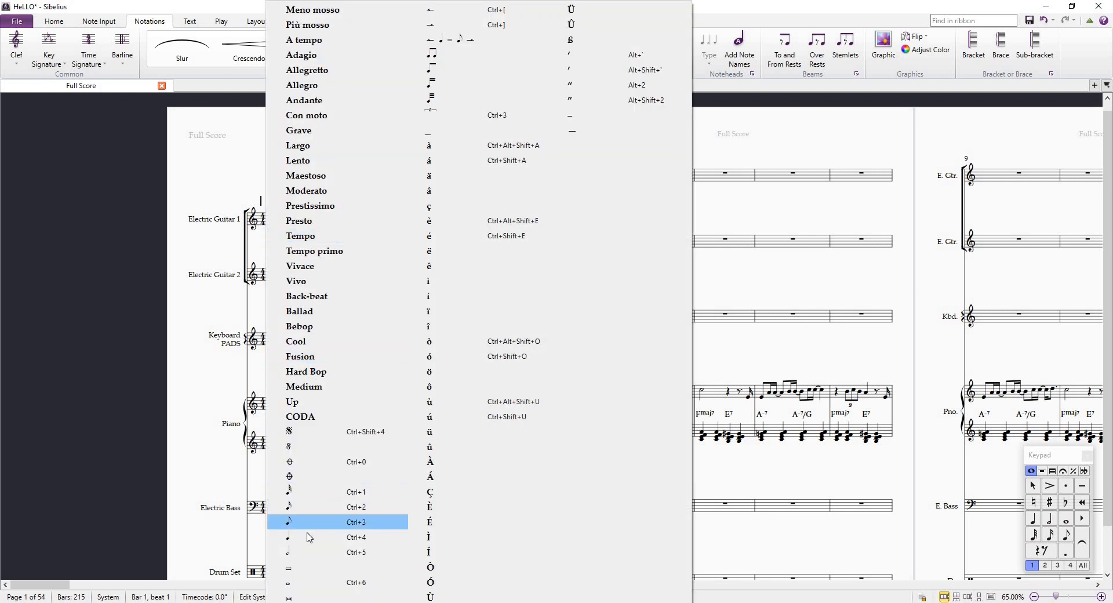
left_click(308, 537)
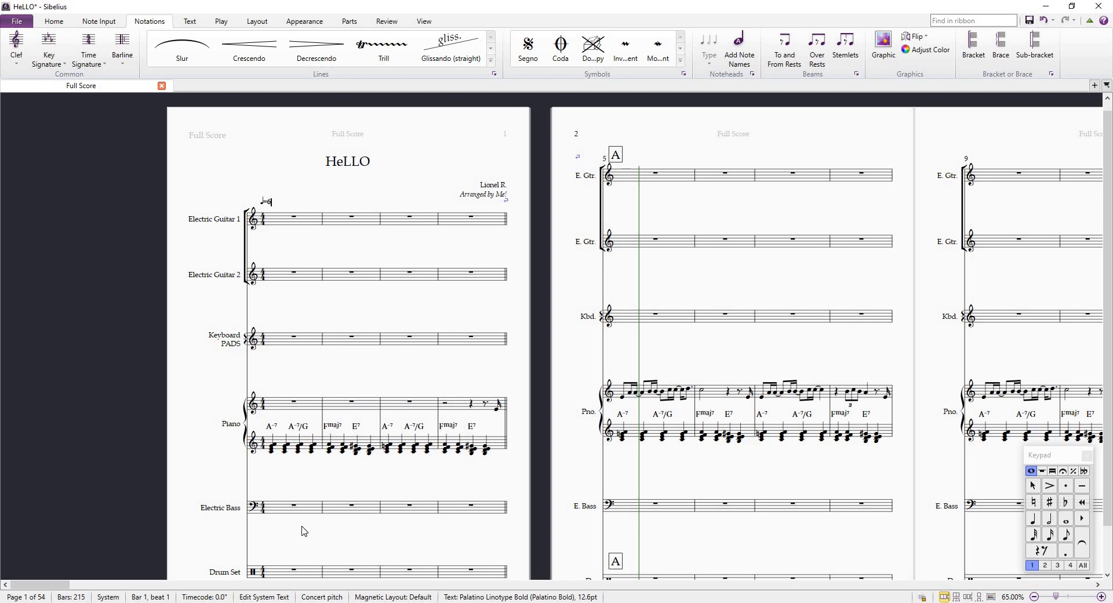
key("Escape")
Play back the score from the Piano's pickup note E4 at the end of bar 4 through to bar 12
left_click(497, 408)
key("space")
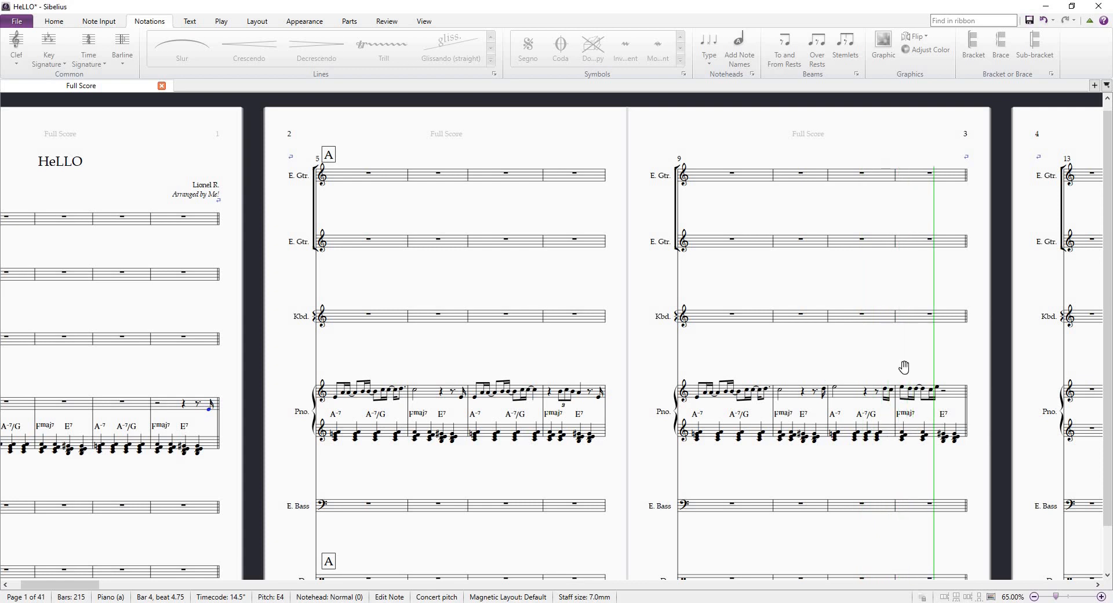
key("Escape")
Rework the E7 chord on beat 3 of bar 12 in the Piano's lower staff into an A7, using G natural and C♯4
left_click(743, 444)
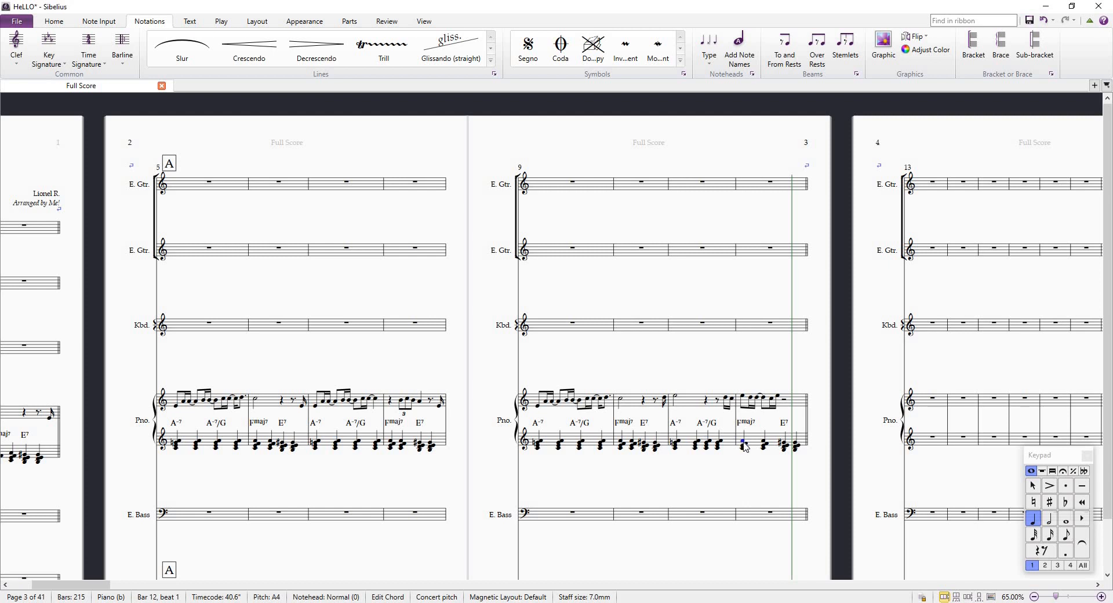
scroll(745, 446, "up", 3)
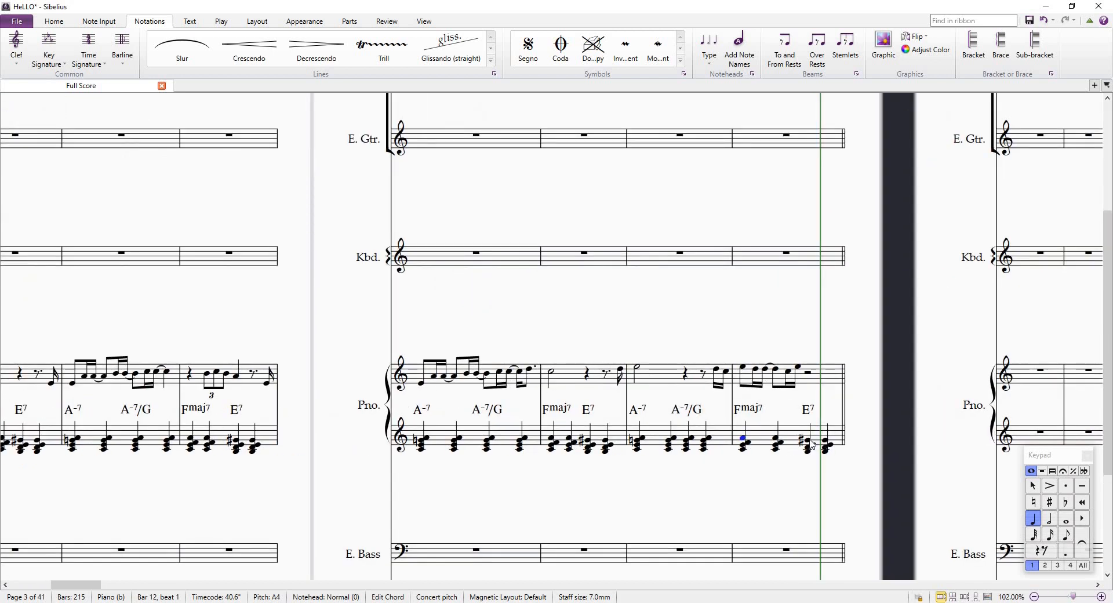
left_click(812, 443)
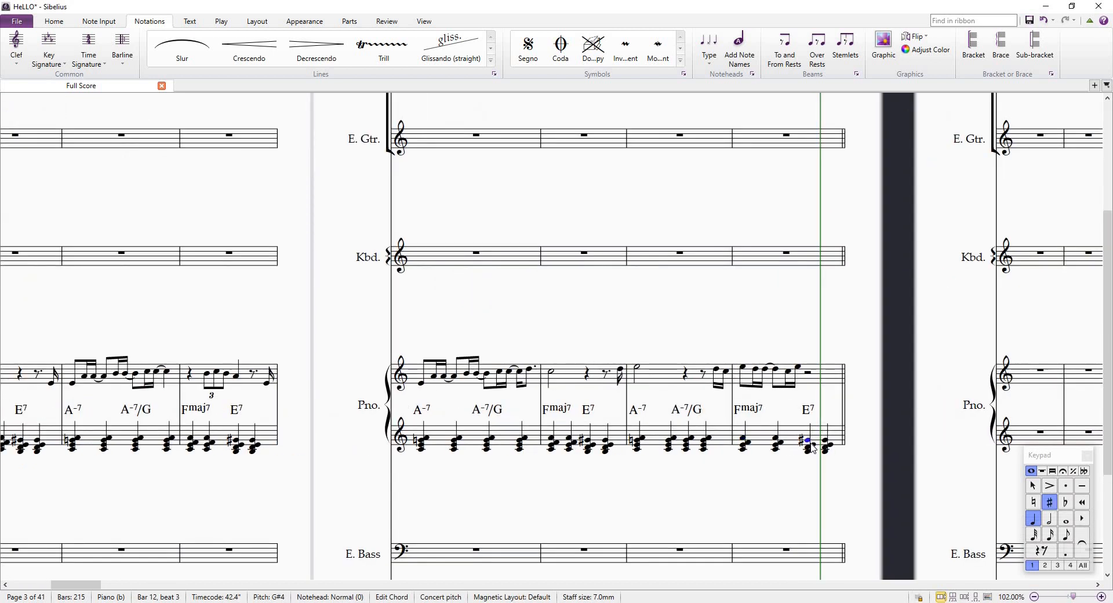
left_click(811, 456)
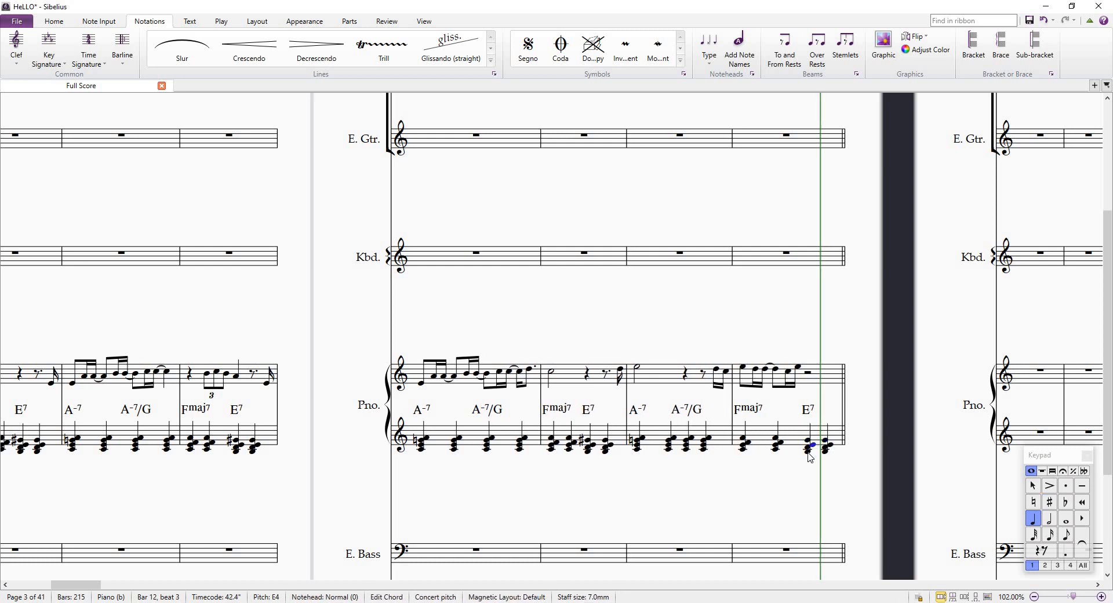
left_click(810, 452)
left_click_drag(810, 452, 811, 455)
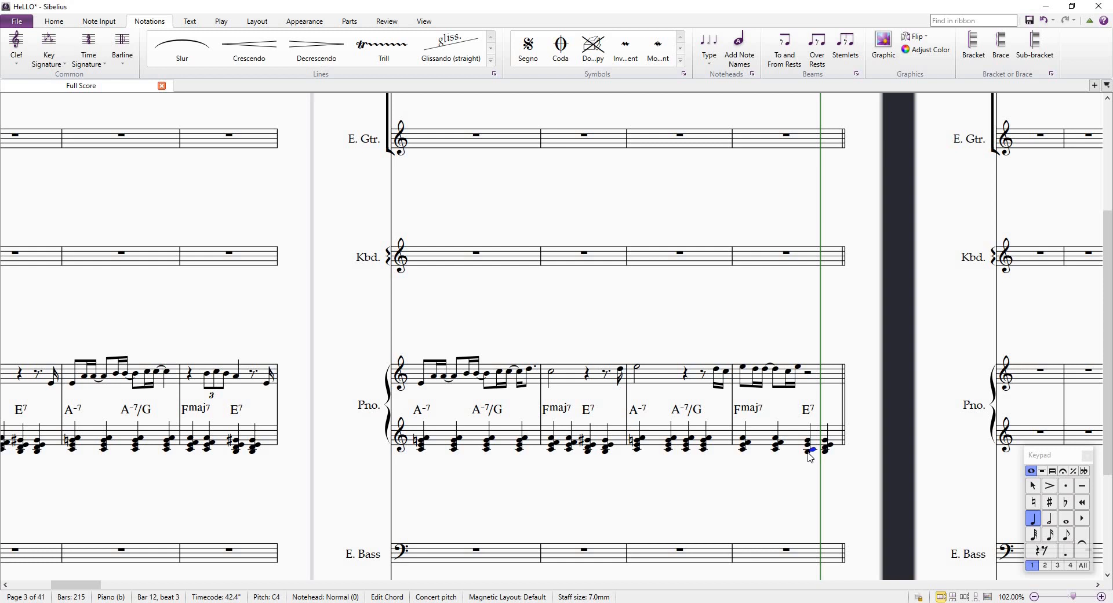
key("Up")
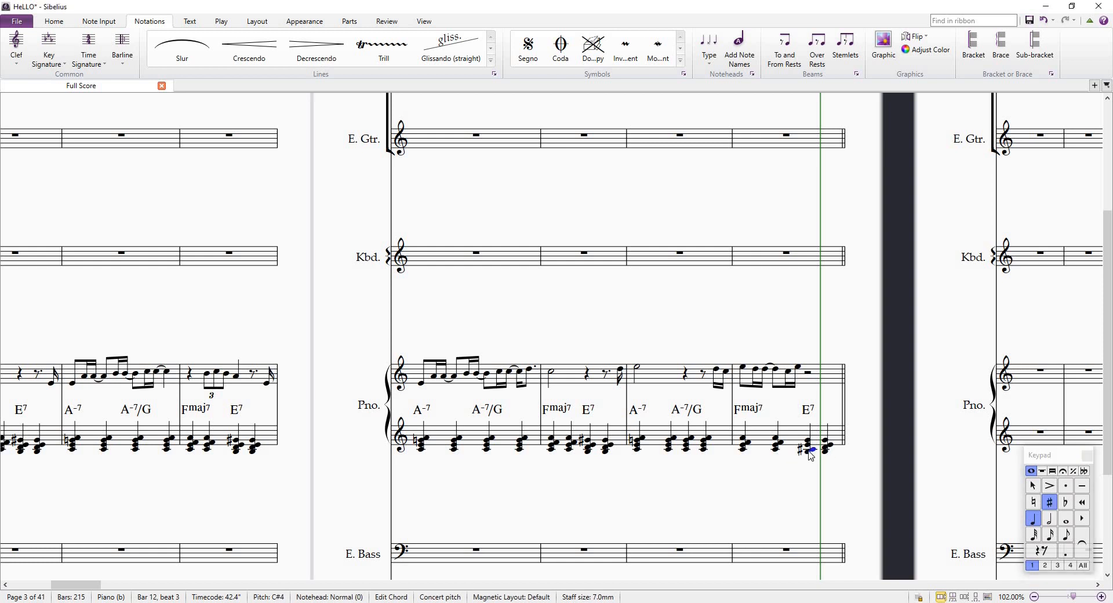
key("Escape")
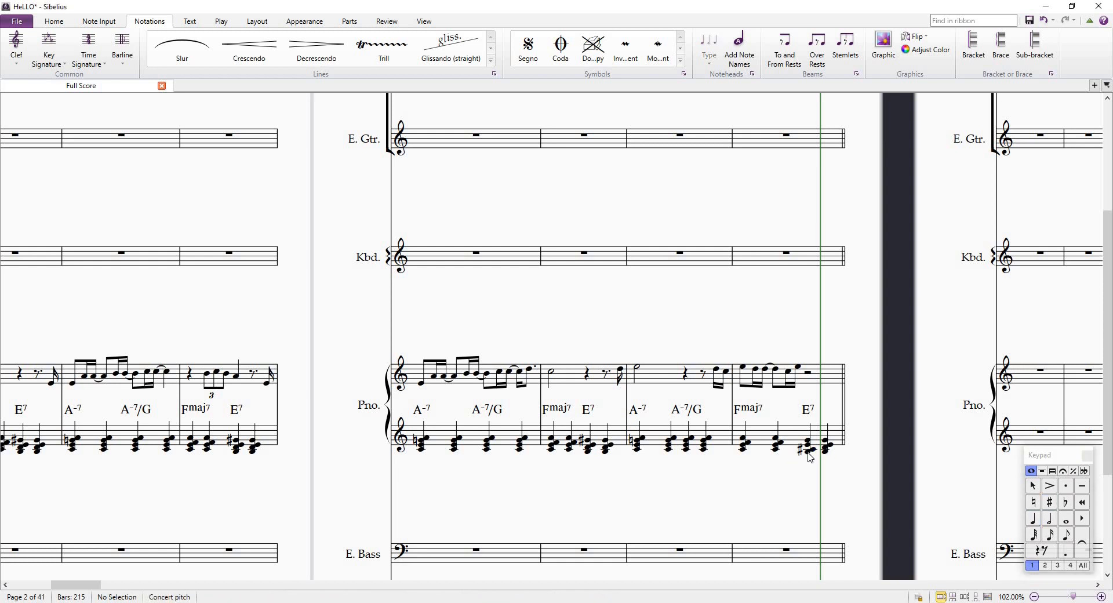
left_click(808, 454)
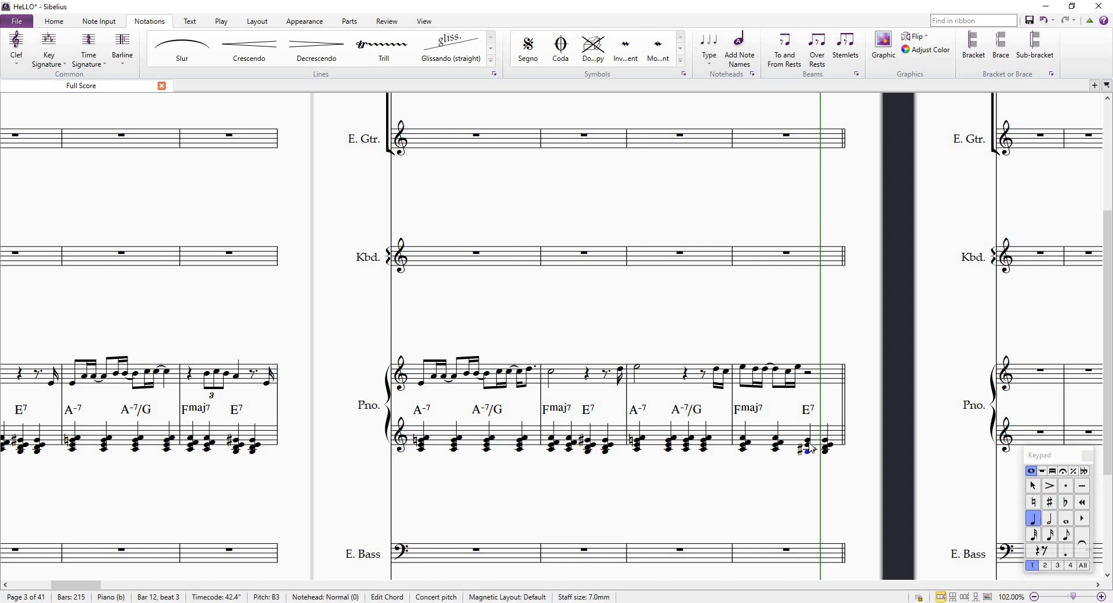
Change the chord symbol above beat 3 of bar 12 to A7
left_click(810, 411)
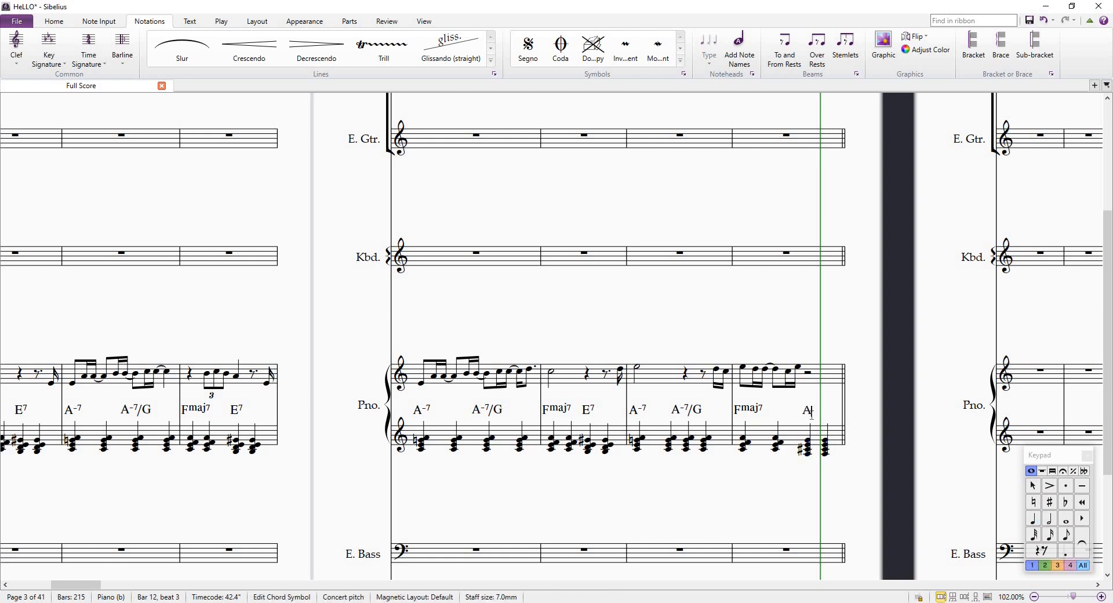
left_click(859, 452)
scroll(626, 436, "down", 3)
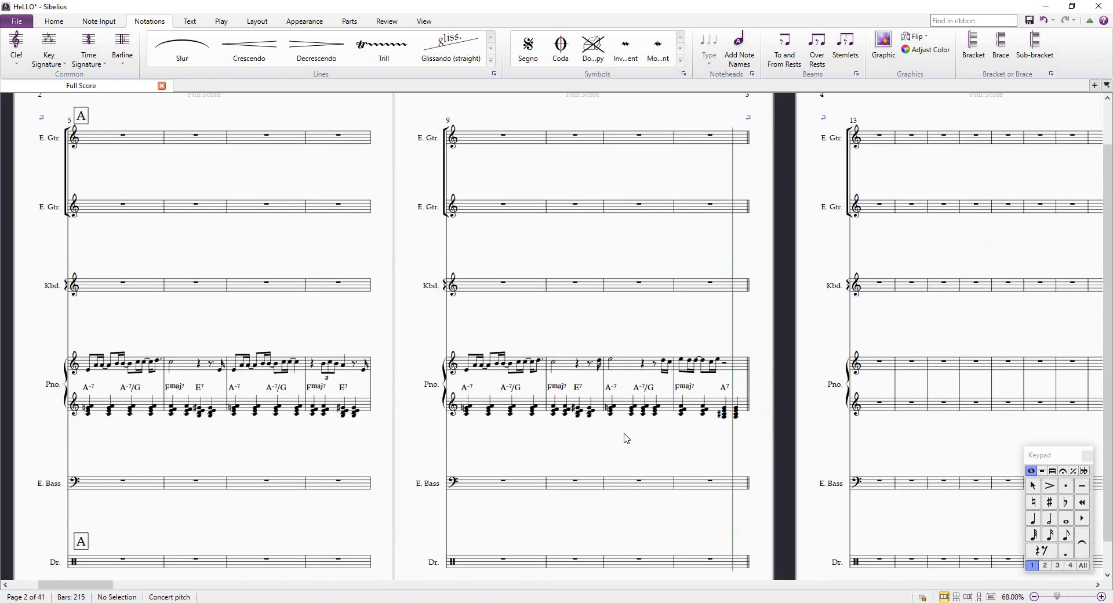
Enter the Electric Bass half notes A2 and G2 in bar 5 and F2 and E2 in bar 6
scroll(622, 437, "left", 4)
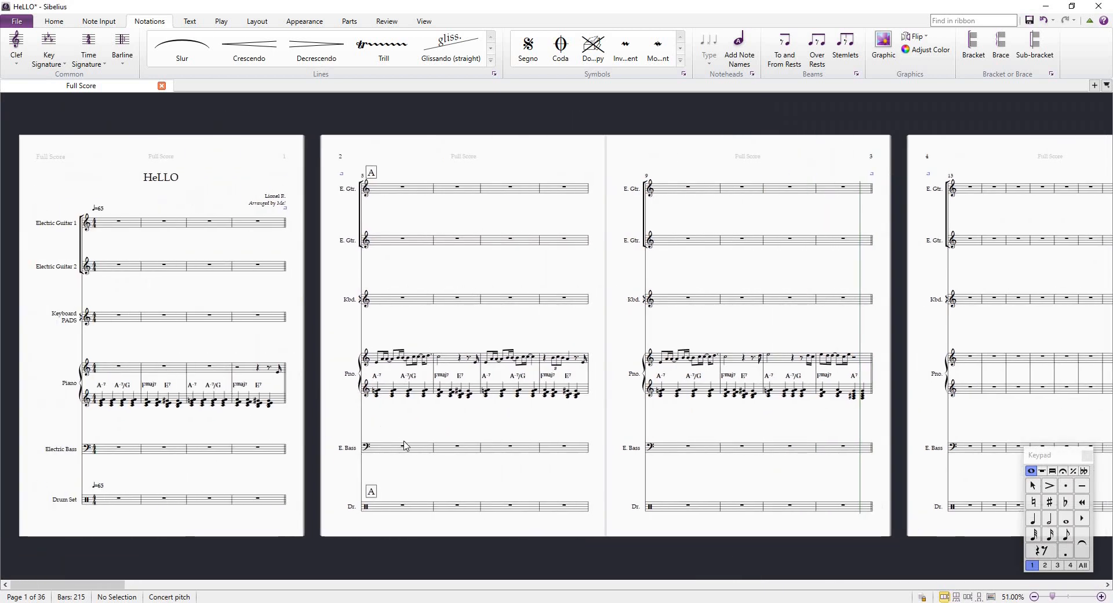
left_click(410, 444)
scroll(411, 444, "up", 3)
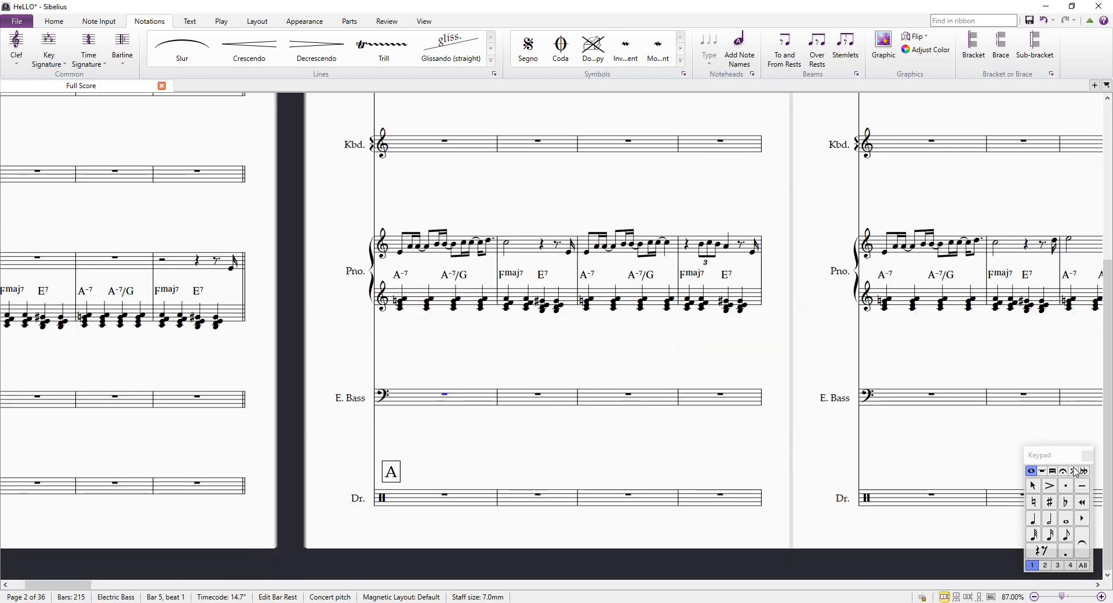
left_click(1049, 518)
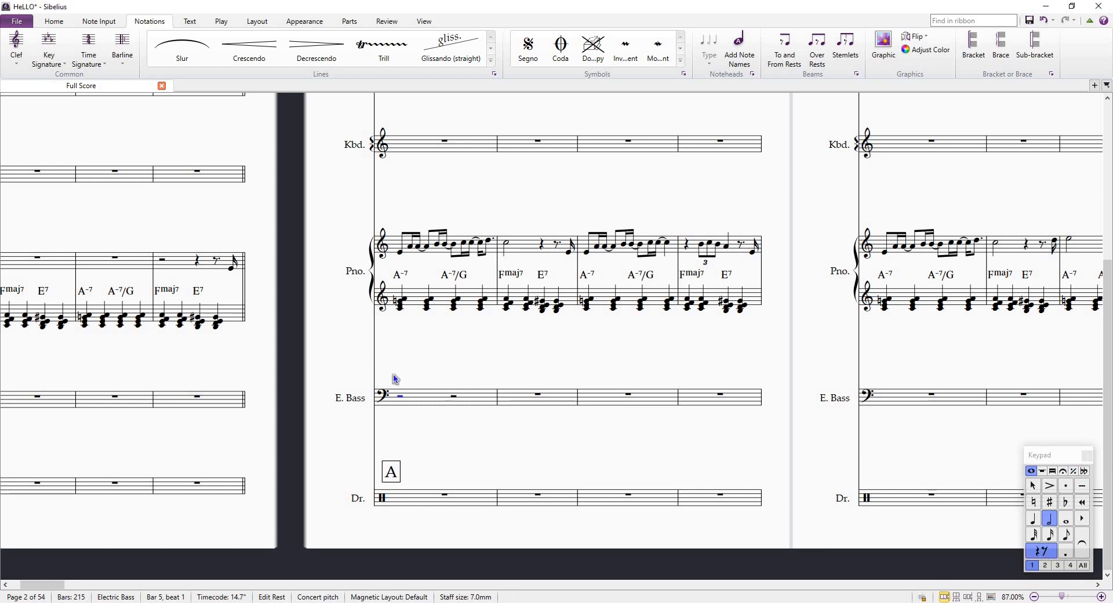
left_click(393, 392)
key("a")
key("Escape")
scroll(423, 400, "left", 5)
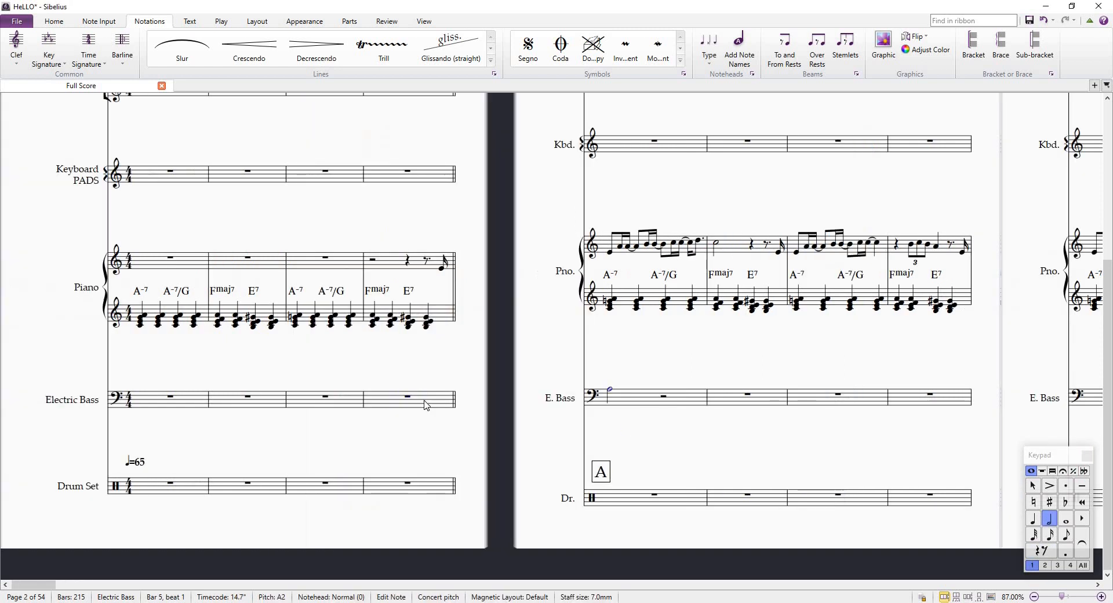
key("g")
key("f")
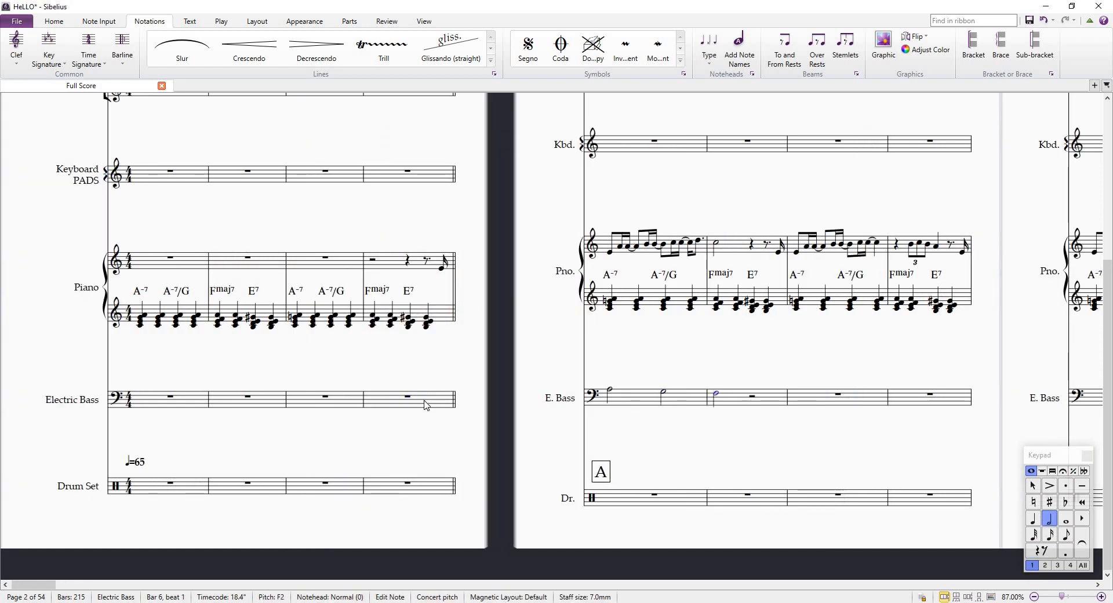
key("e")
Repeat the Electric Bass passage of bars 5 and 6 three times so it fills bars 7 to 12
left_click(633, 404)
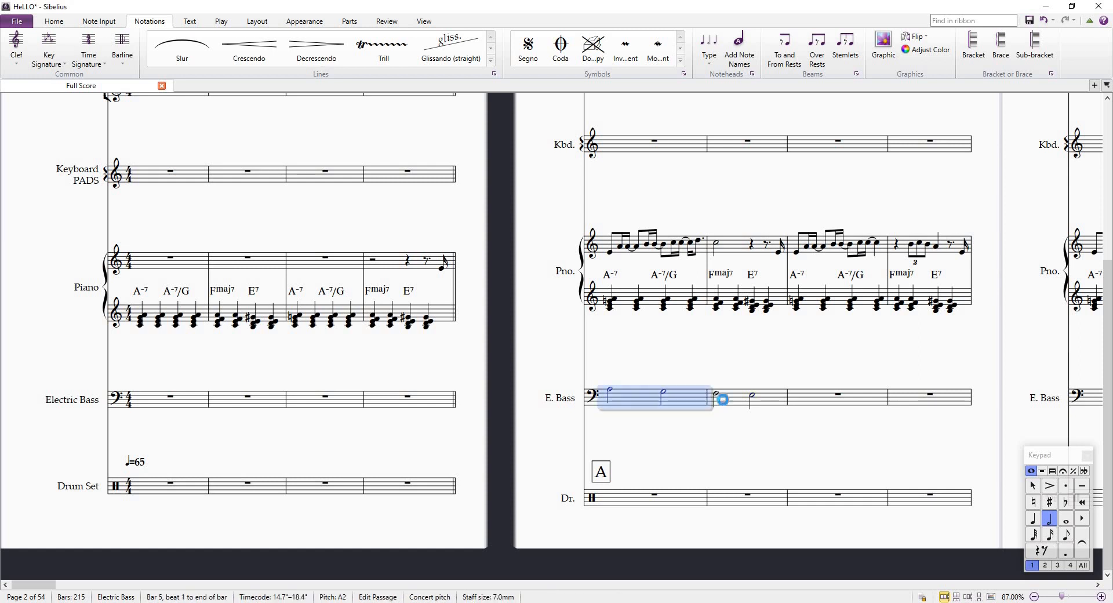
left_click(723, 401, "shift")
key("r")
scroll(738, 401, "right", 6)
scroll(740, 401, "right", 4)
key("r")
key("r")
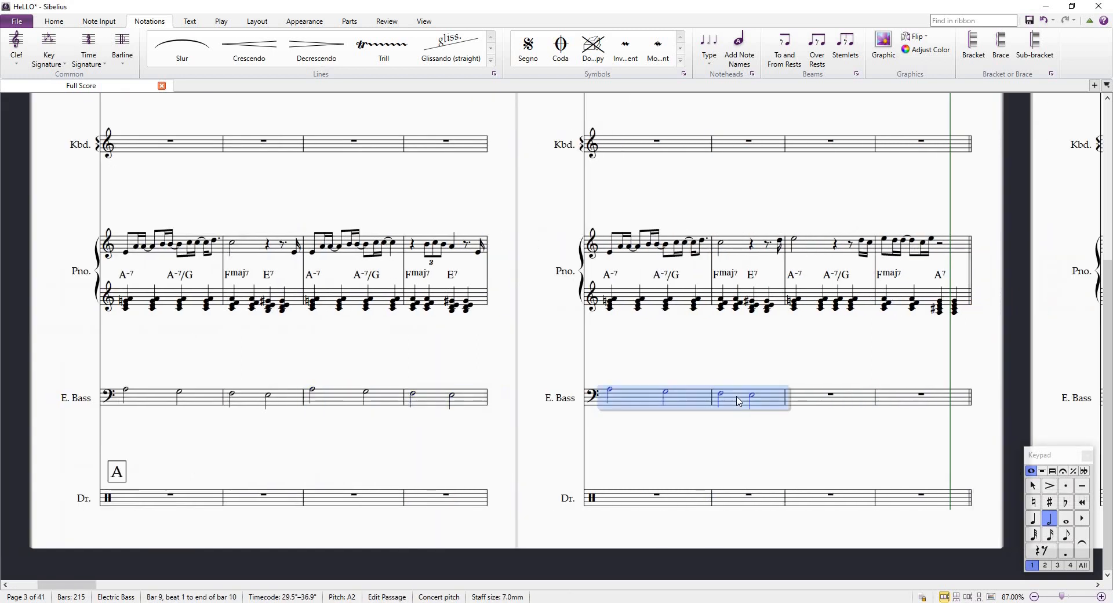
Change the Electric Bass half note on beat 3 of bar 12 to A1
left_click(940, 401)
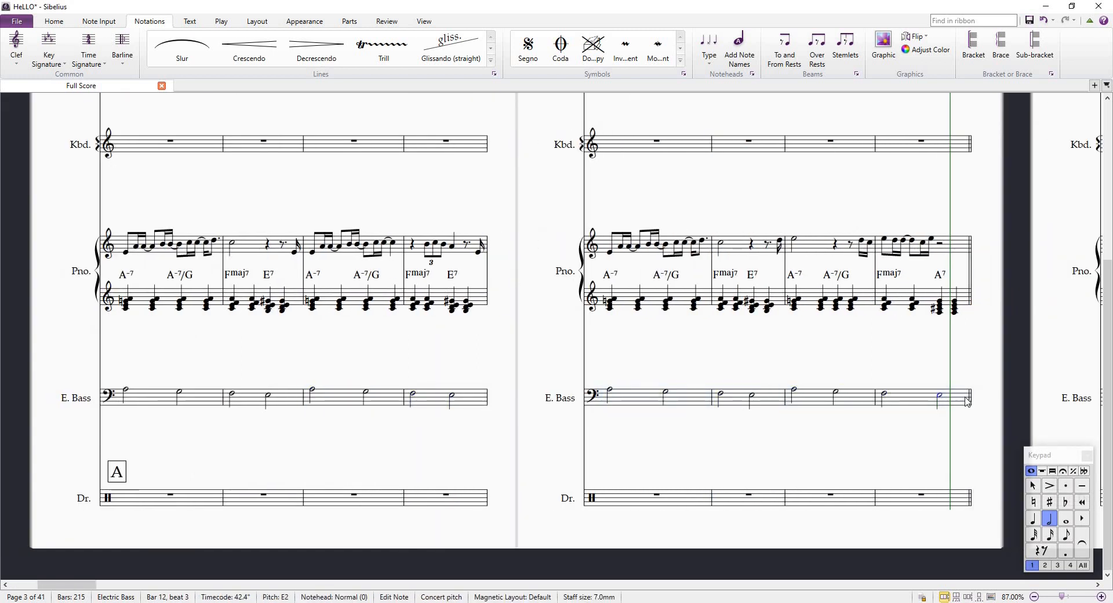
key("ctrl+Down")
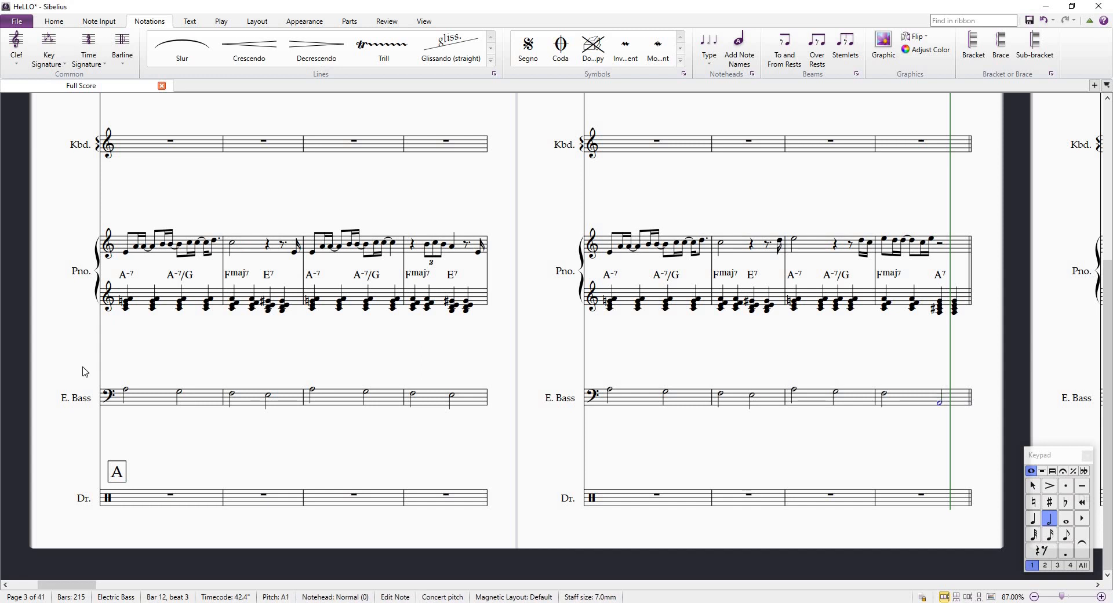
left_click(128, 391)
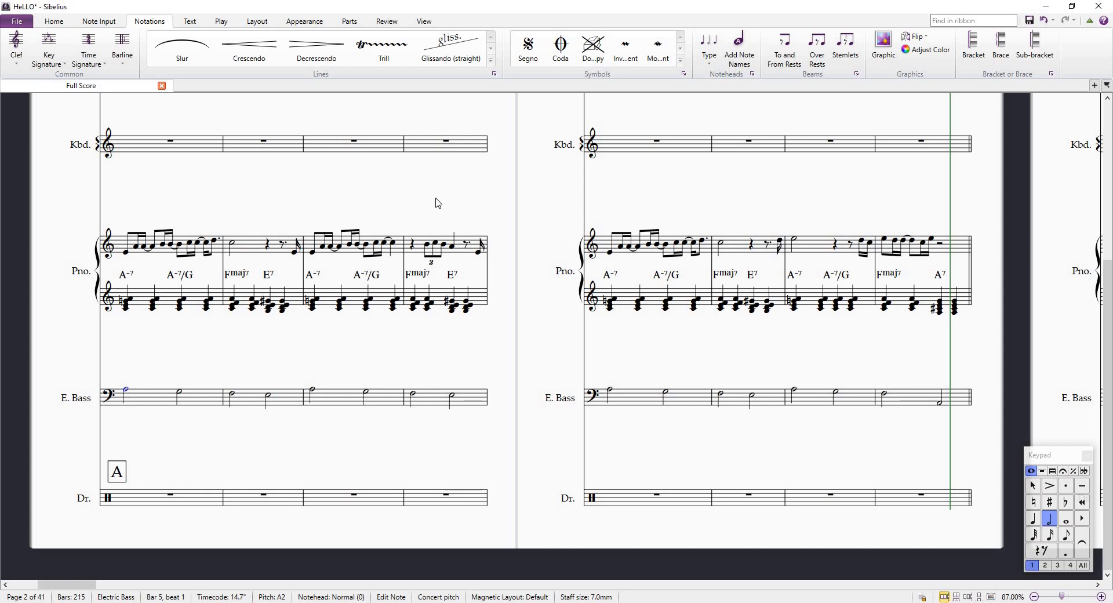
Save the score and play it back from the Piano's pickup note at the end of bar 4
scroll(458, 204, "down", 3)
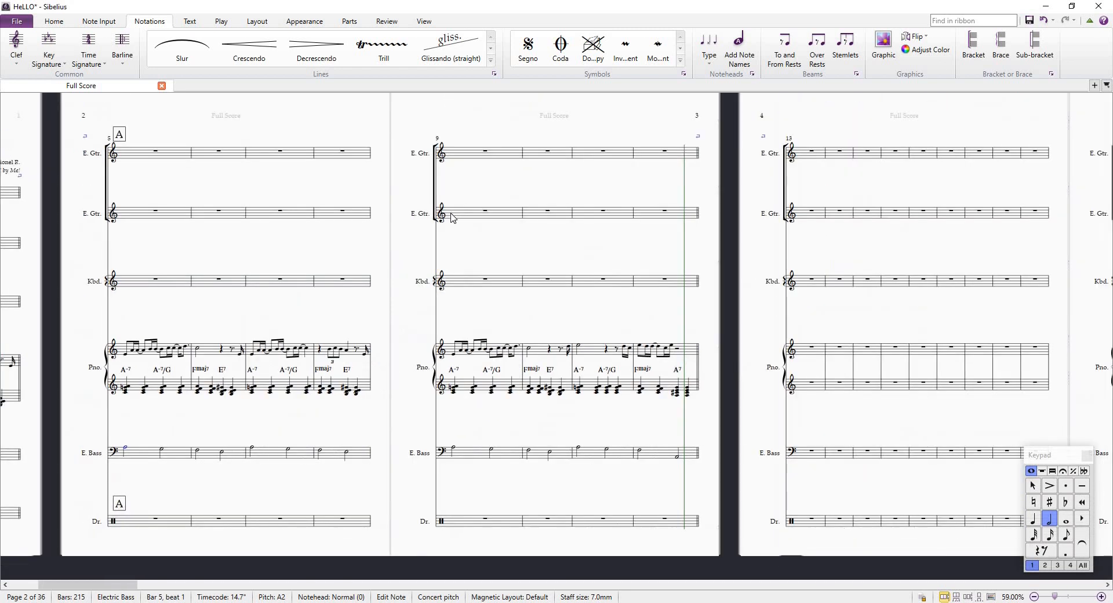
scroll(444, 221, "left", 3)
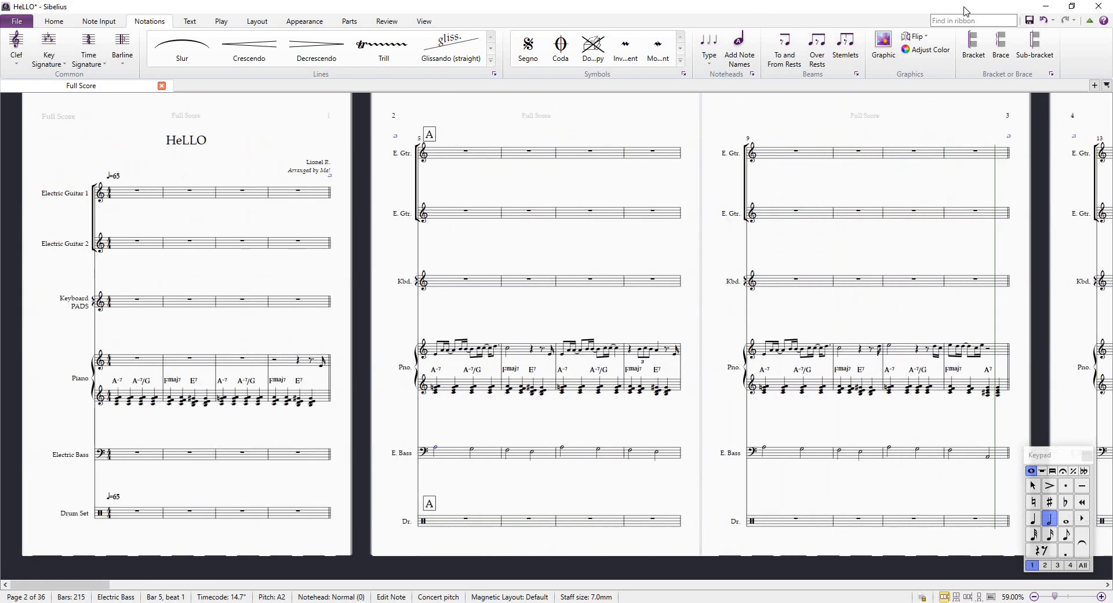
left_click(1030, 21)
left_click(320, 367)
key("p")
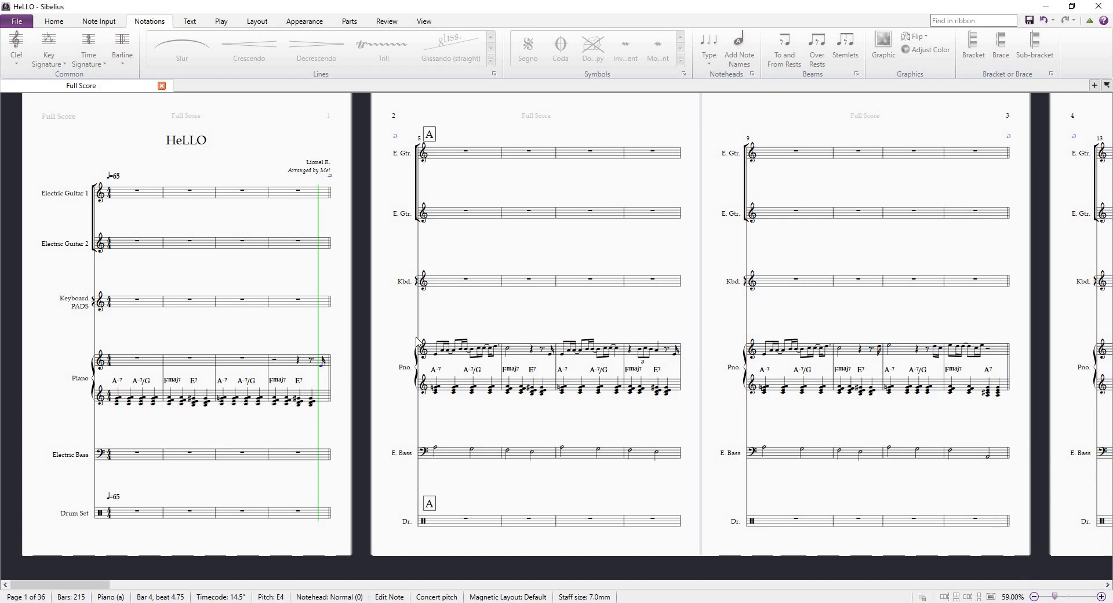
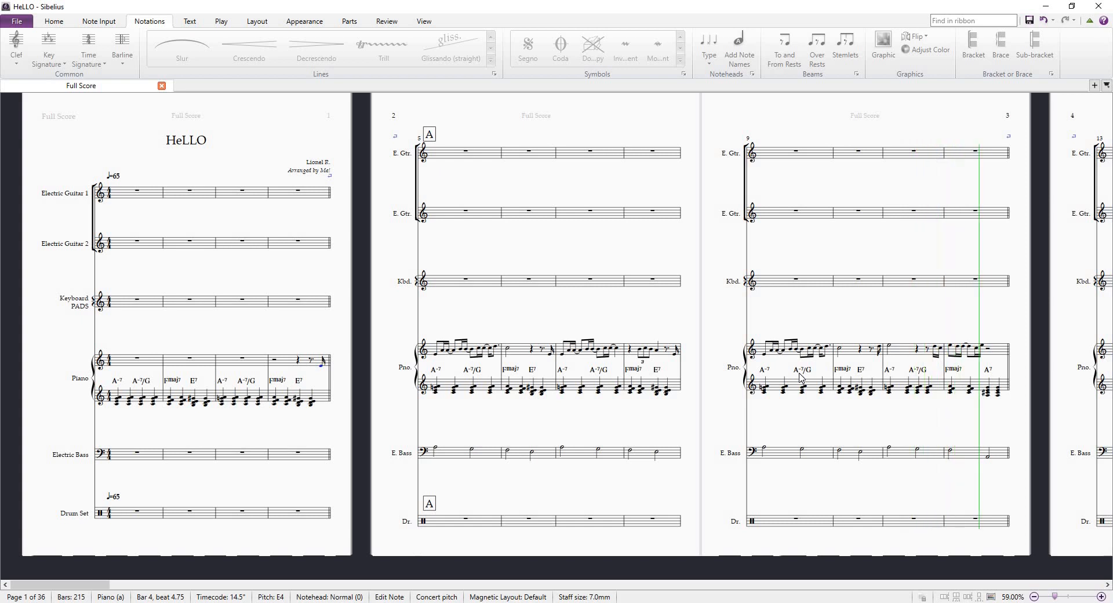
Stop the playback and review the piano melody, chords and bass line written across section A
key("space")
left_click_drag(803, 322, 730, 323)
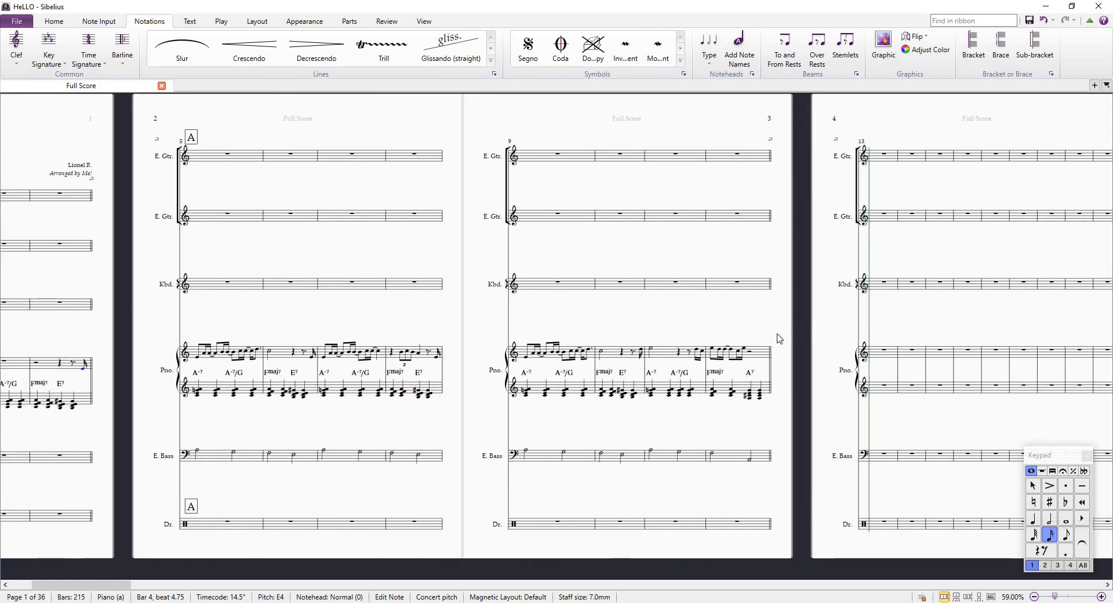
left_click_drag(150, 349, 387, 342)
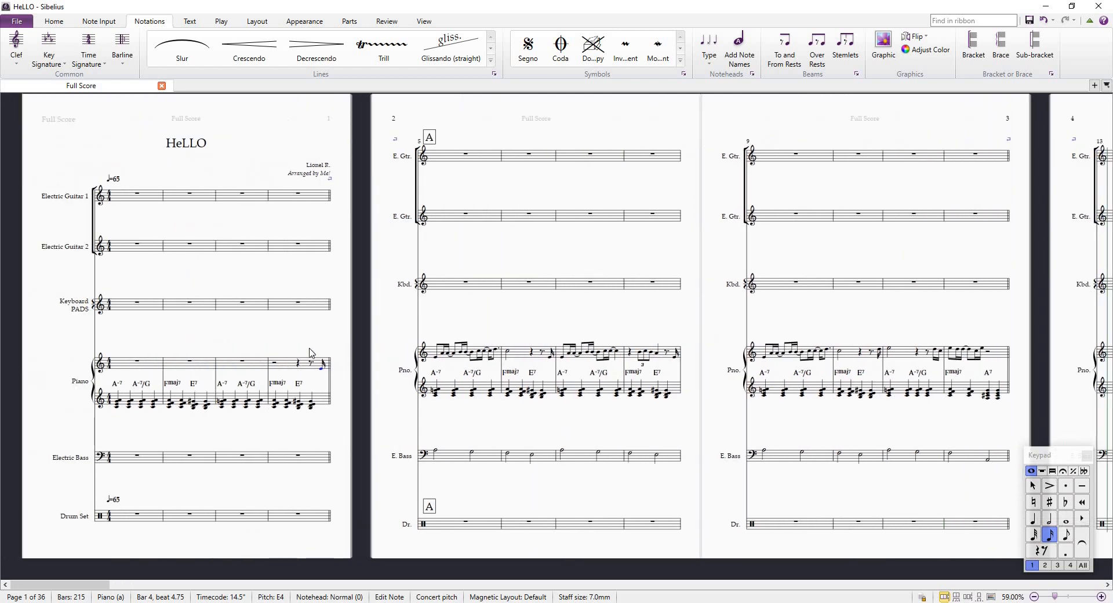
scroll(986, 312, "down", 2)
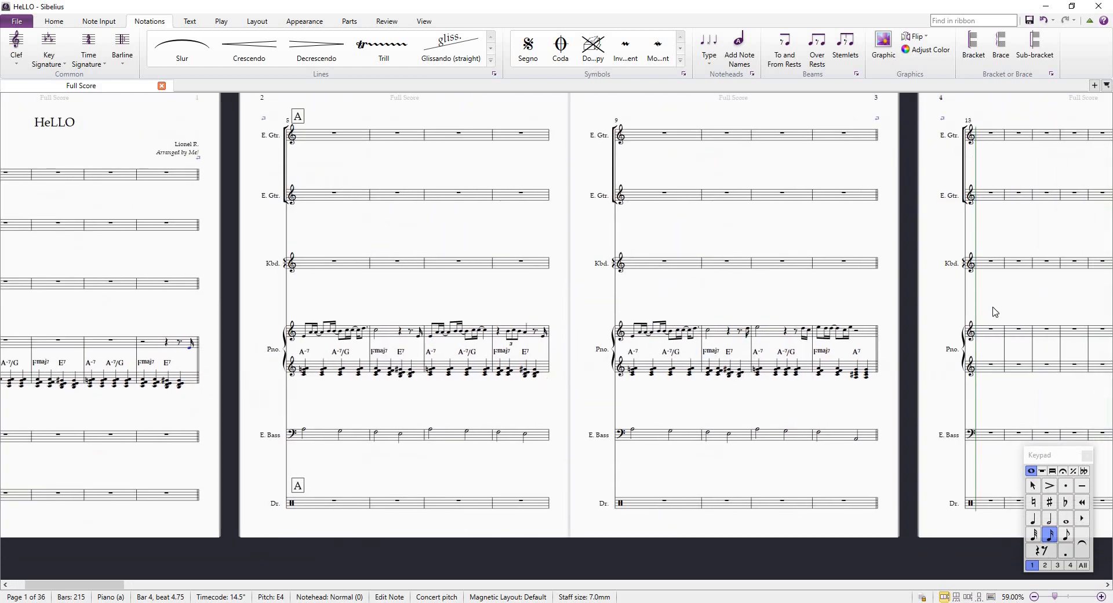
scroll(991, 315, "down", 5)
scroll(979, 319, "up", 7)
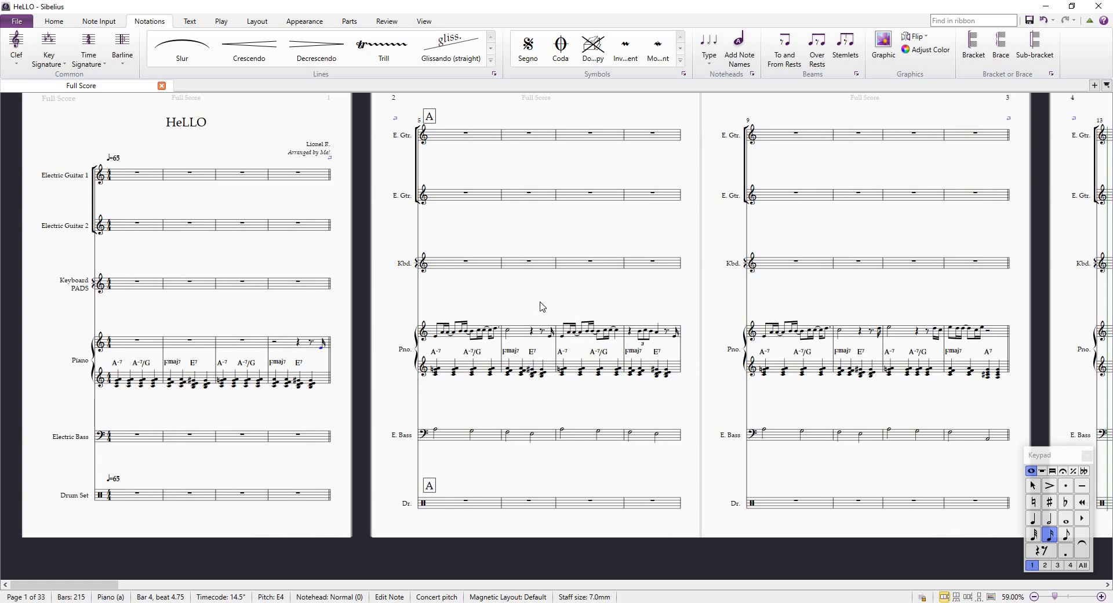
scroll(215, 357, "down", 2)
scroll(248, 353, "up", 4)
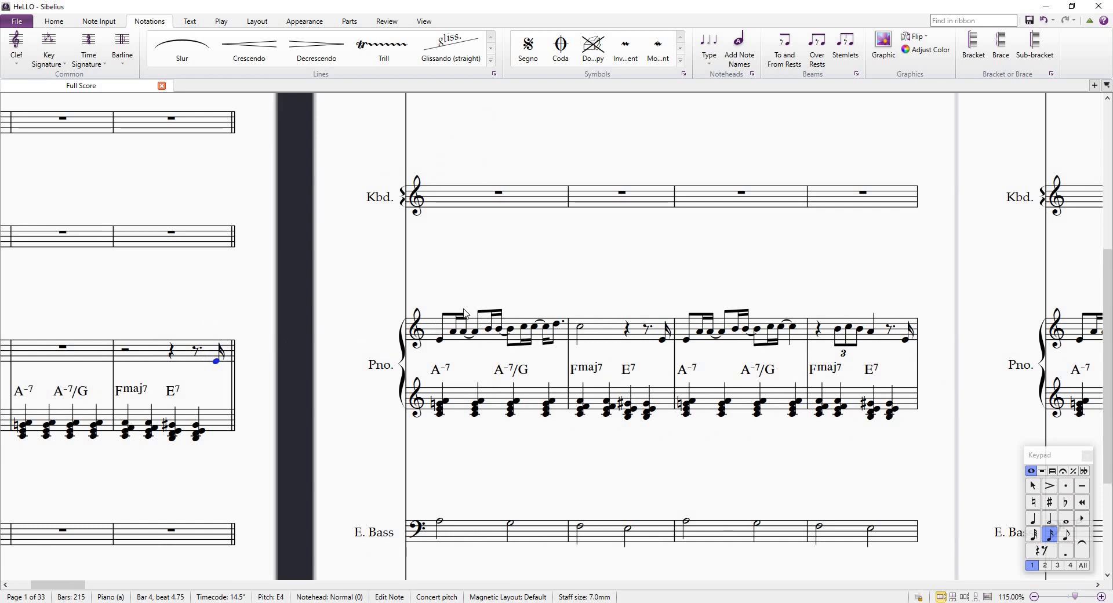
scroll(539, 326, "down", 2)
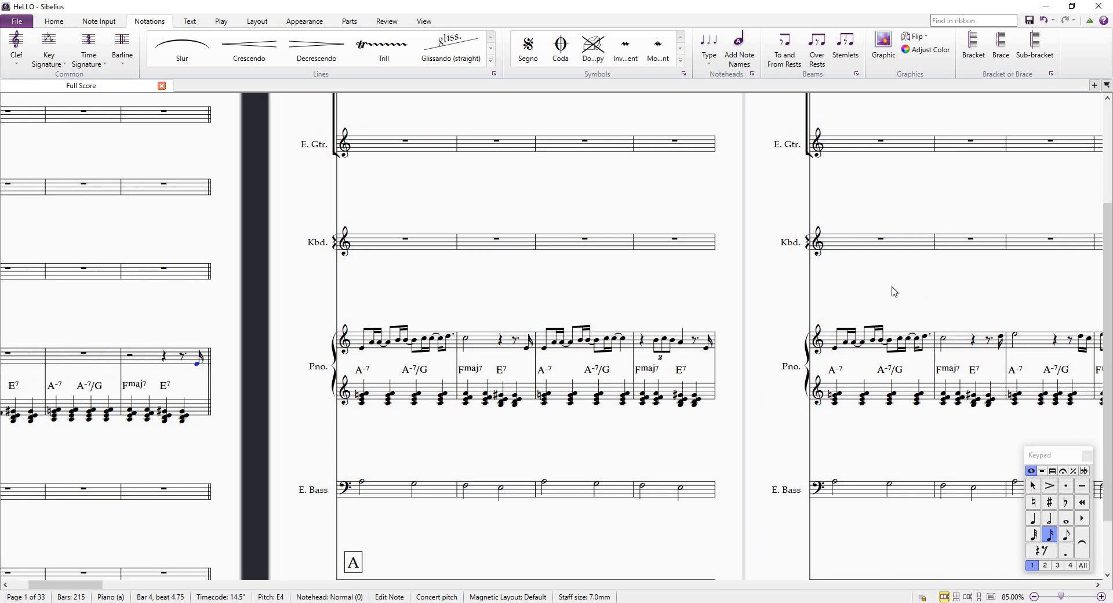
scroll(895, 291, "right", 2)
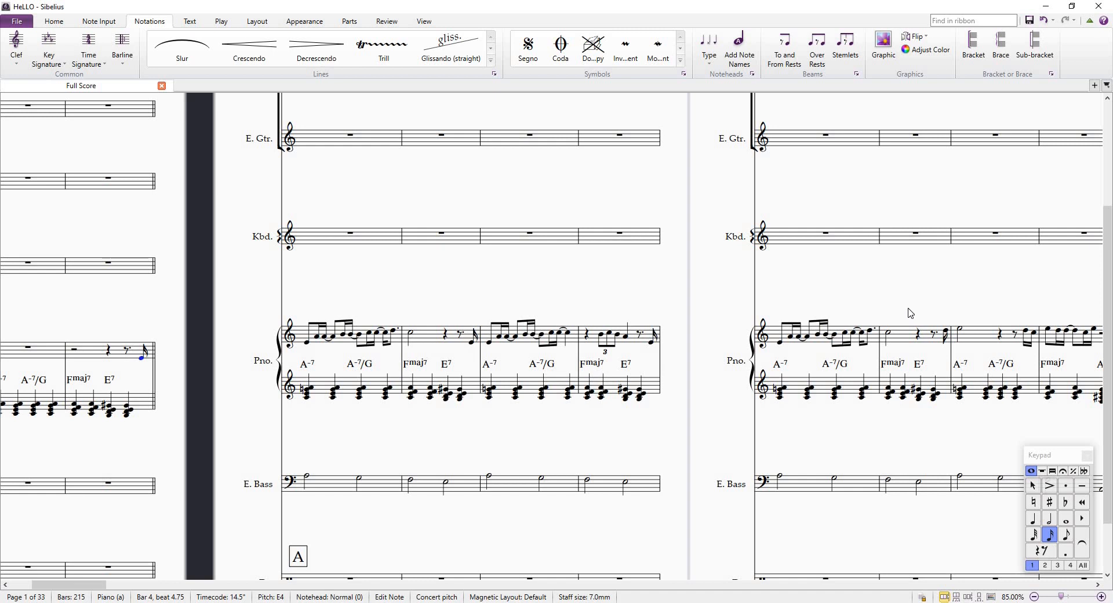
Reduce the Piano's upper-staff melody from bar 4 through bar 12 to cue size
left_click(101, 356)
scroll(653, 318, "right", 5)
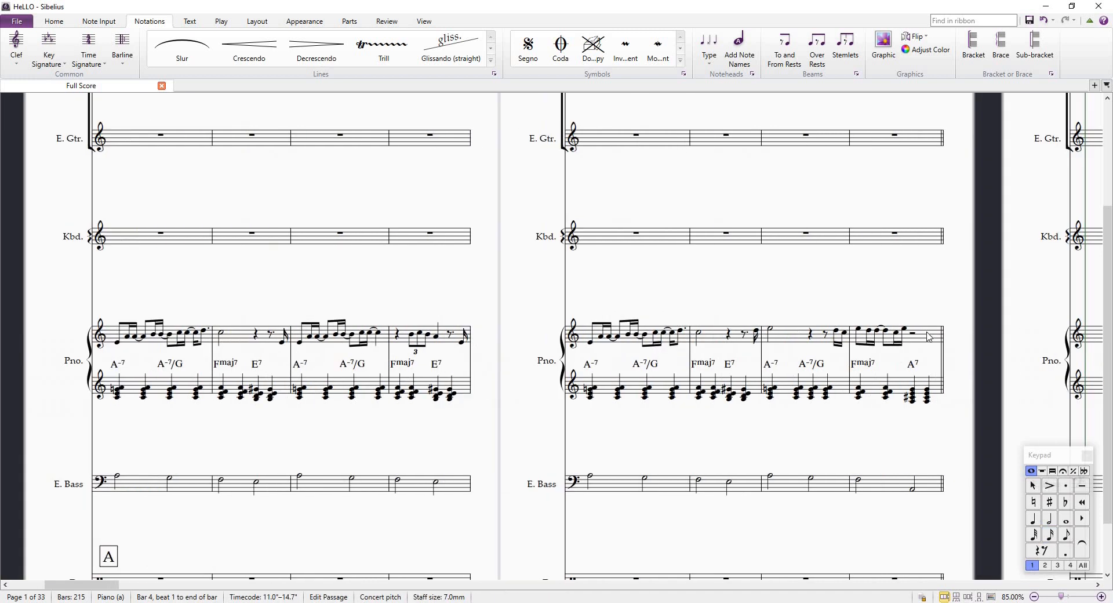
left_click(929, 338, "shift")
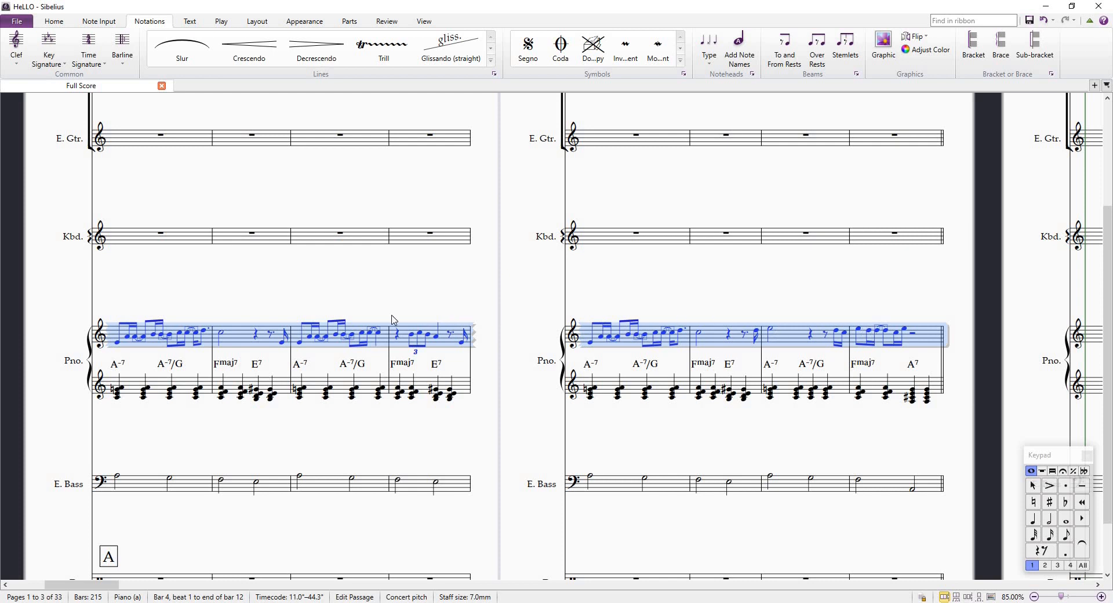
left_click(1043, 471)
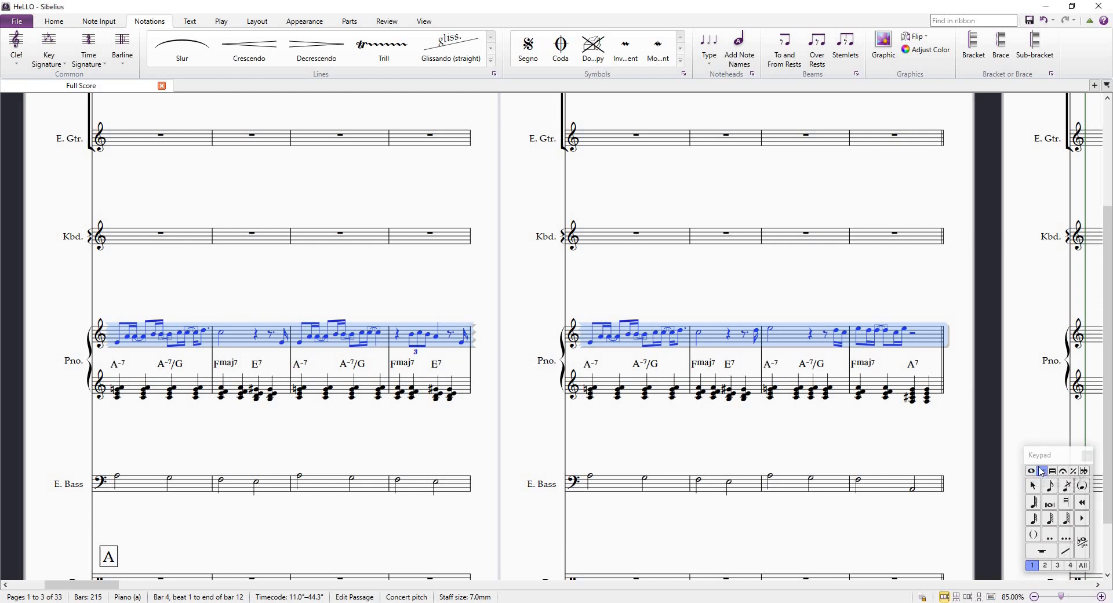
scroll(284, 330, "left", 2)
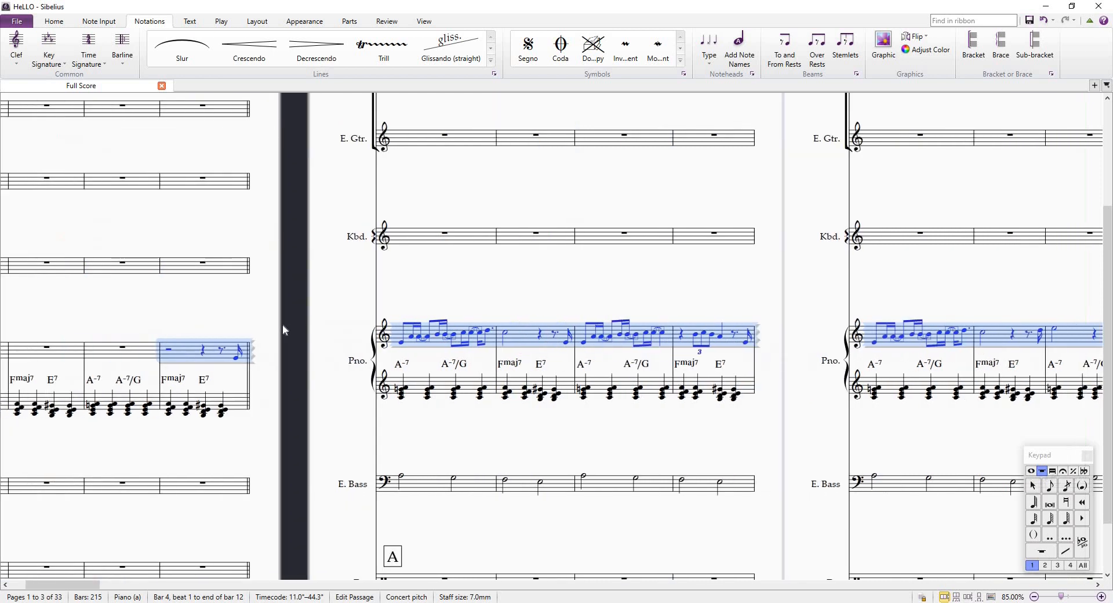
scroll(824, 437, "right", 1)
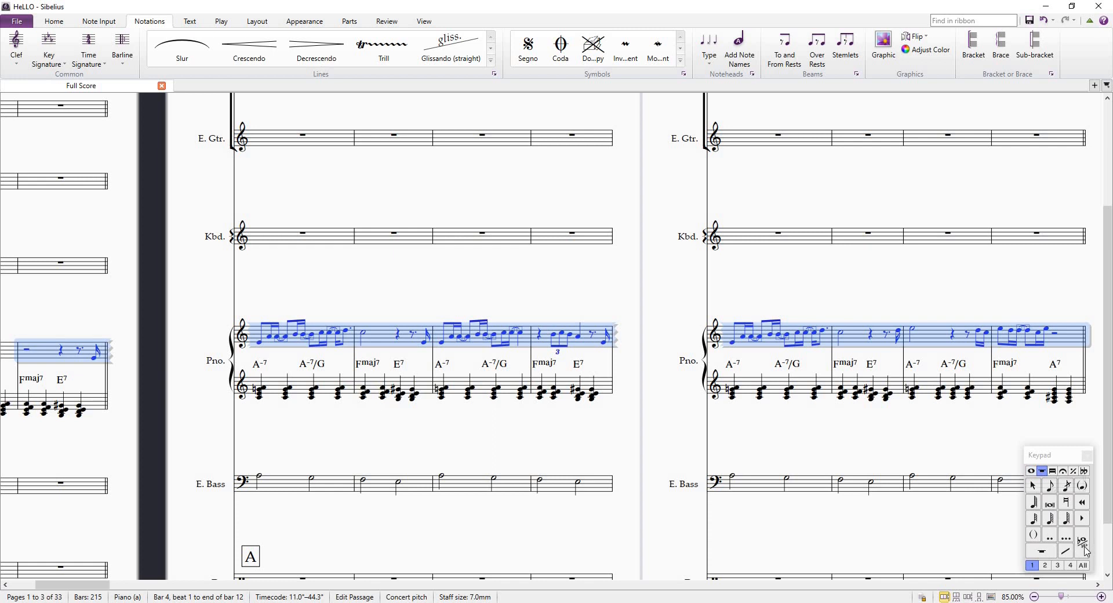
left_click(49, 351)
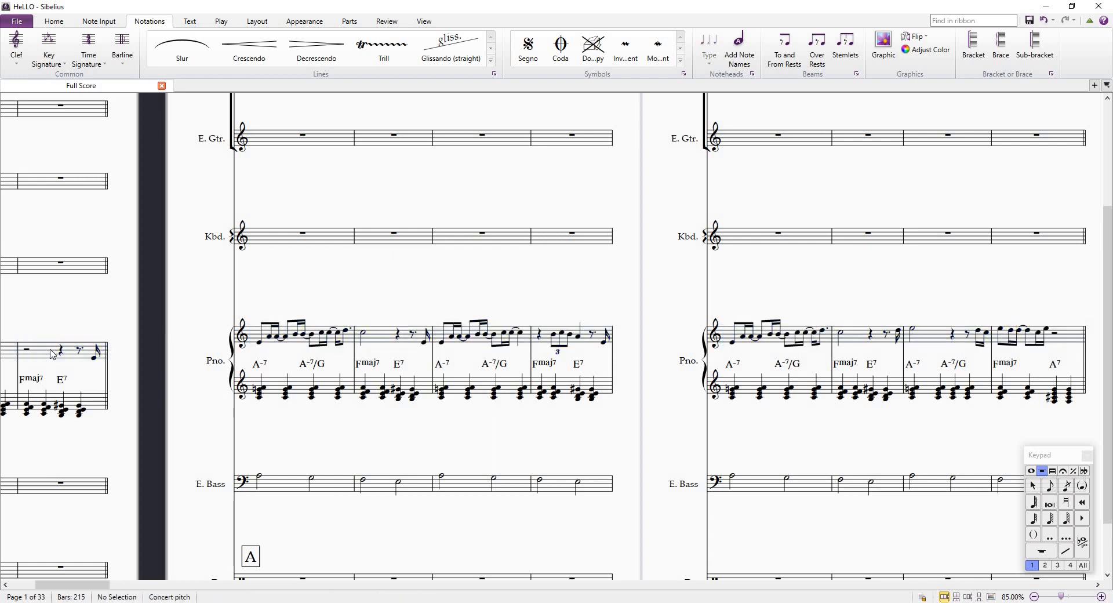
left_click(1074, 339, "shift")
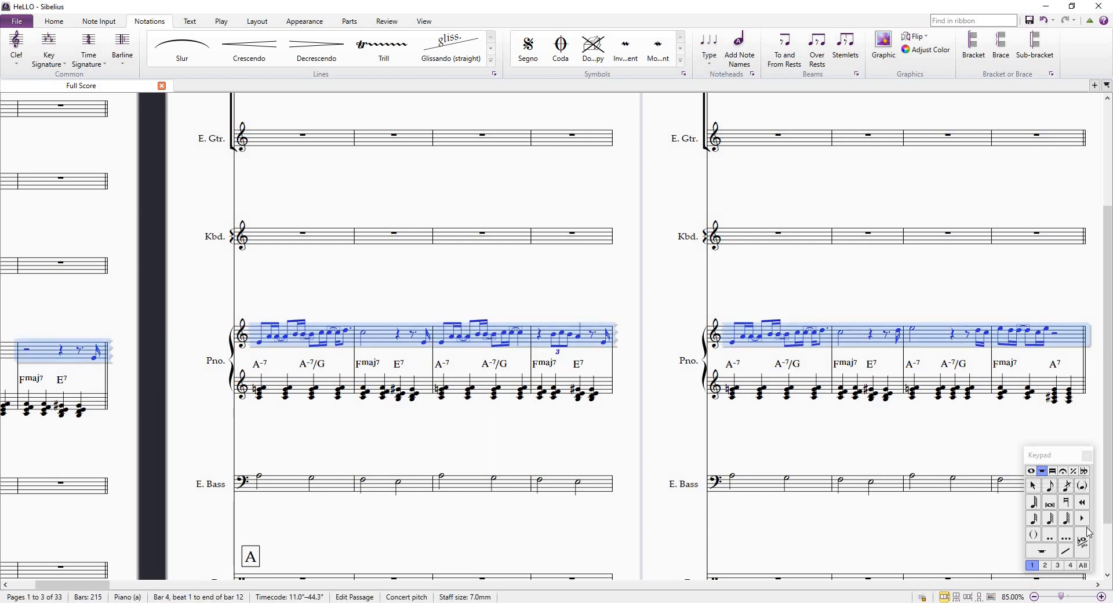
left_click(1077, 555)
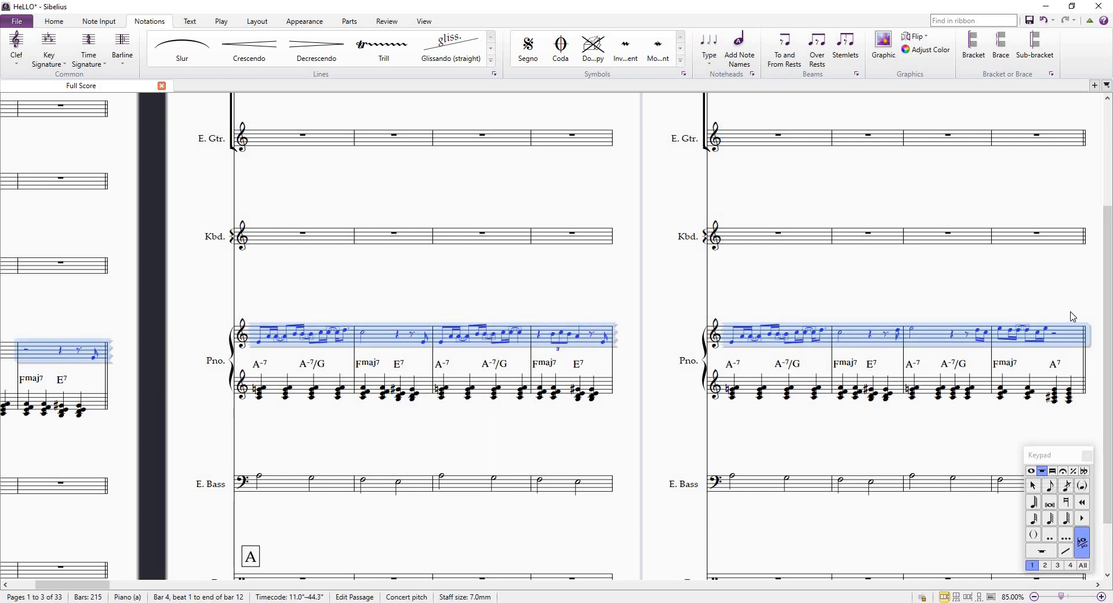
key("Escape")
Examine how the cue-sized piano melody reads against the chords and the other staves in bars 4 to 12
scroll(713, 329, "down", 2)
scroll(714, 328, "up", 3)
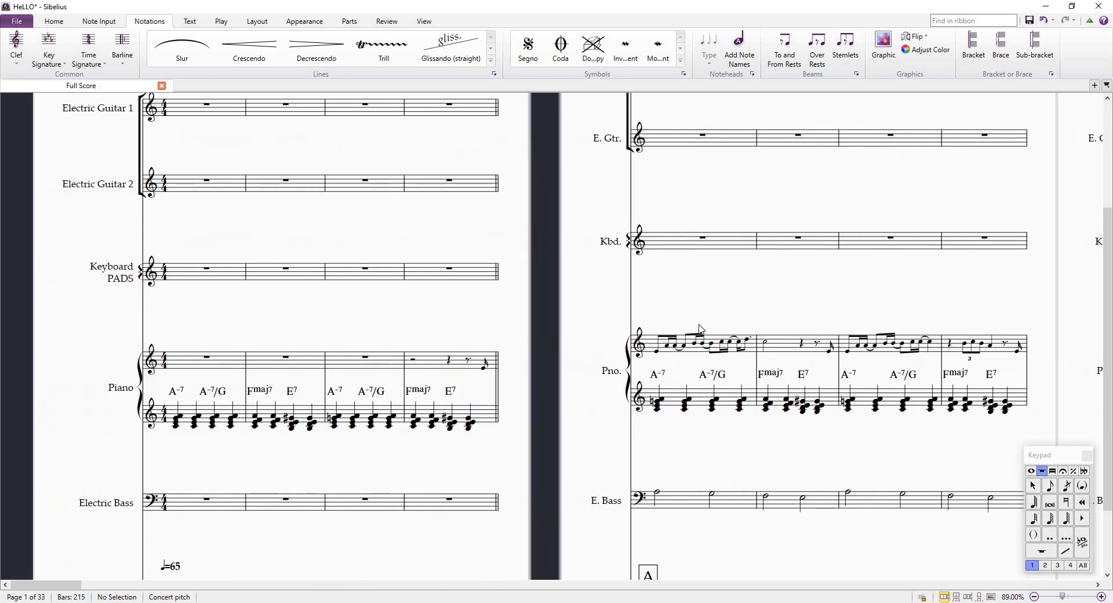
scroll(713, 324, "right", 3)
scroll(722, 321, "down", 2)
scroll(722, 322, "down", 2)
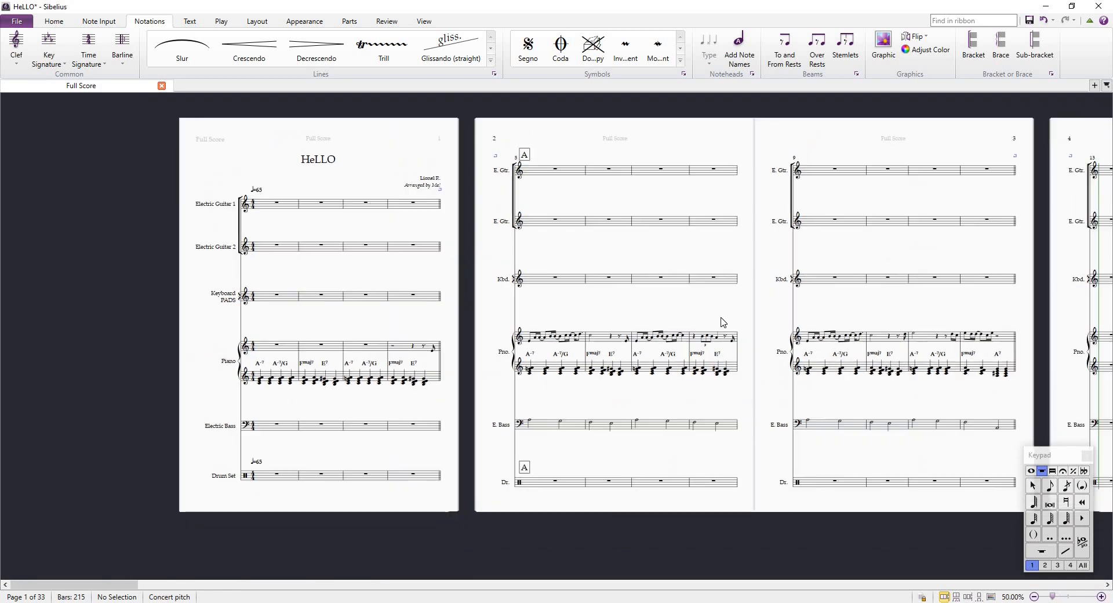
scroll(720, 318, "up", 4)
scroll(846, 325, "down", 2)
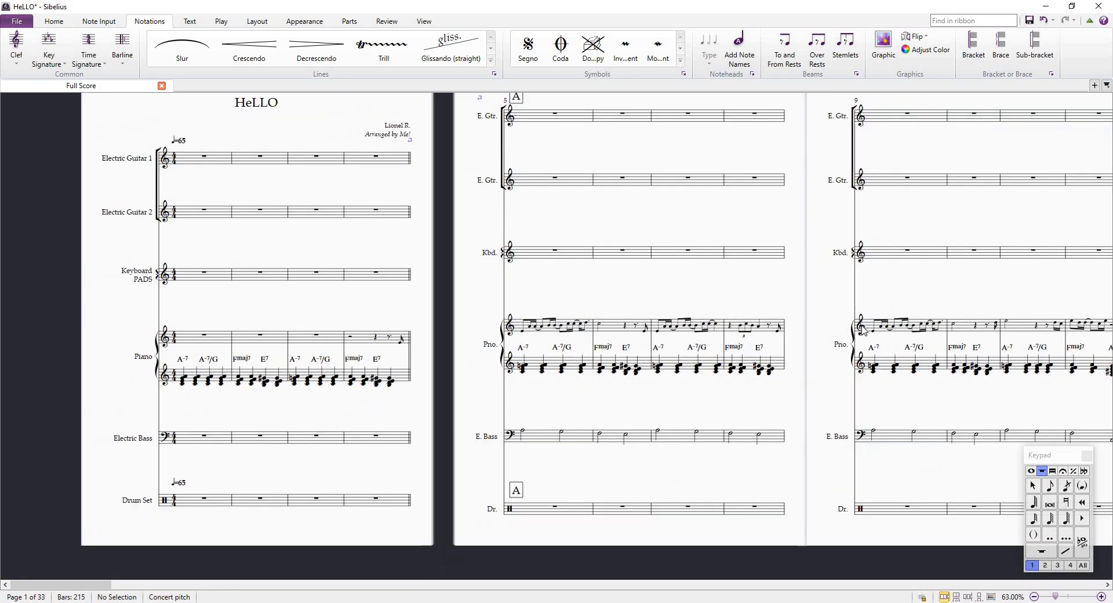
scroll(859, 325, "right", 5)
scroll(859, 325, "left", 4)
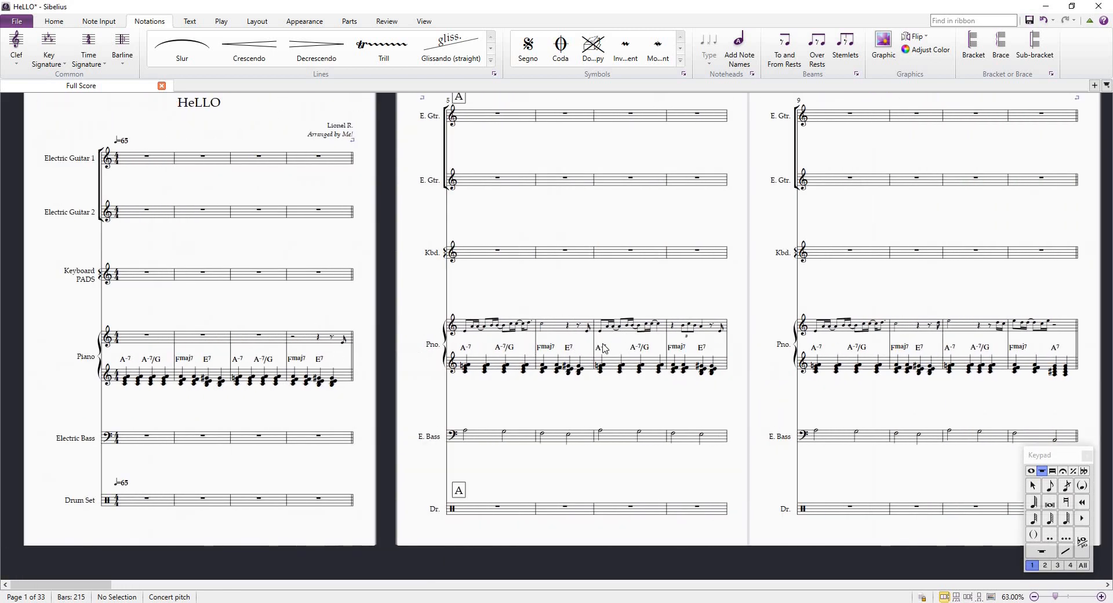
scroll(605, 348, "up", 3)
scroll(605, 348, "down", 4)
scroll(605, 348, "up", 1)
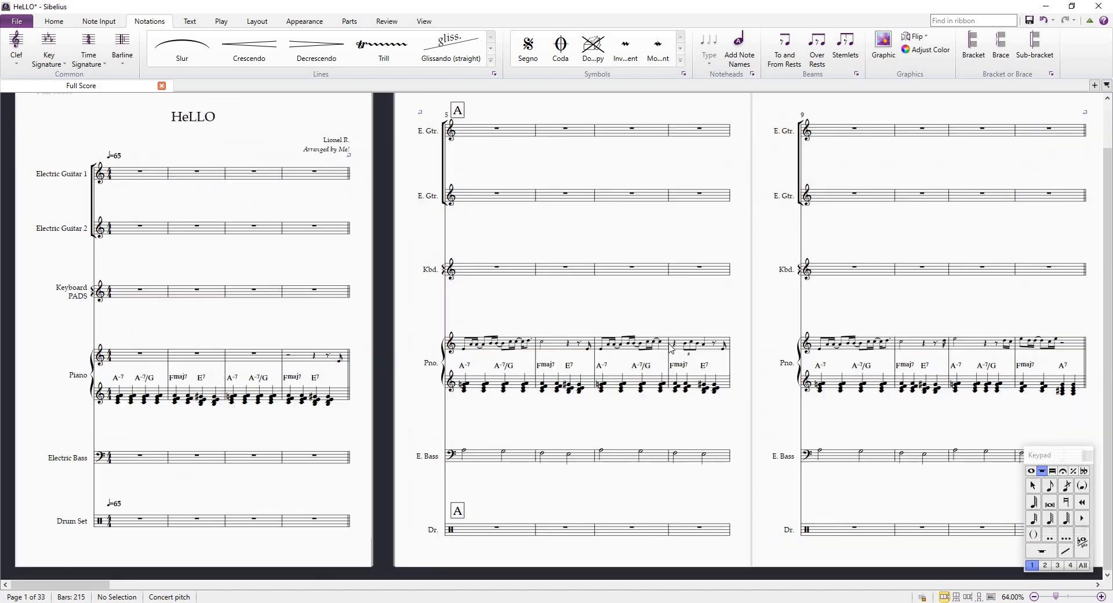
Turn the Piano's lower-staff chords in bars 5 to 12 into quarter-note slashes with the Rhythm Section Assistant, hiding the original notes
left_click(157, 390)
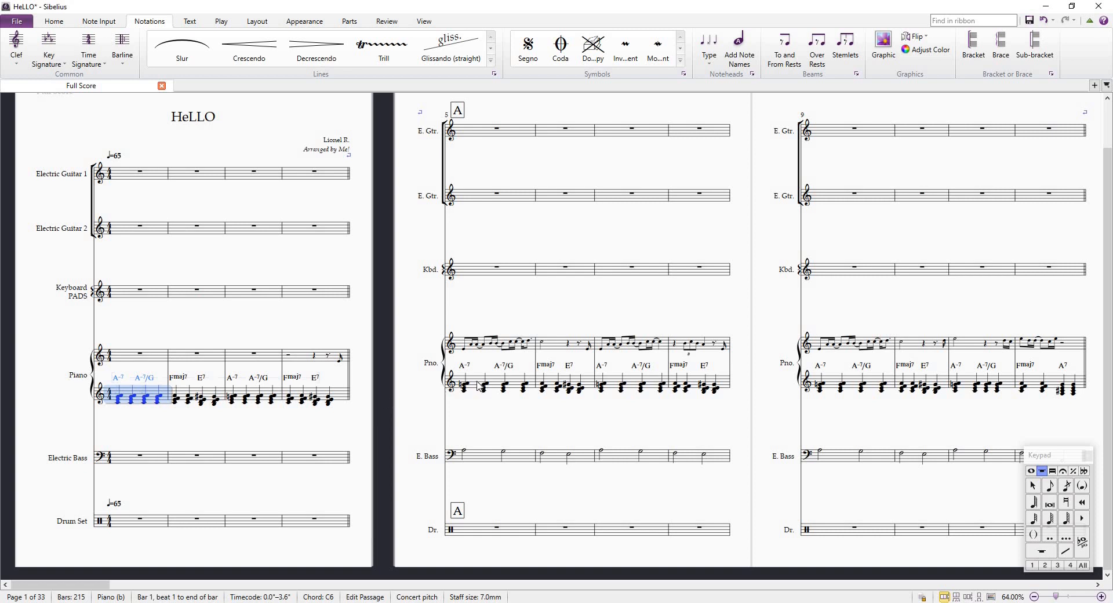
left_click(537, 387)
scroll(823, 381, "right", 2)
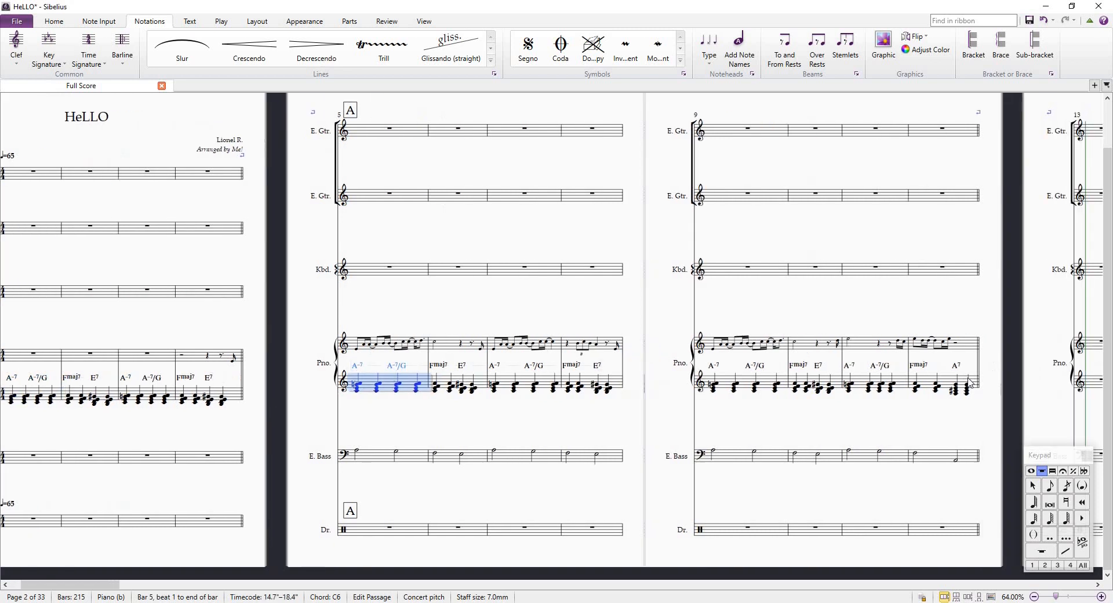
left_click(974, 386, "shift")
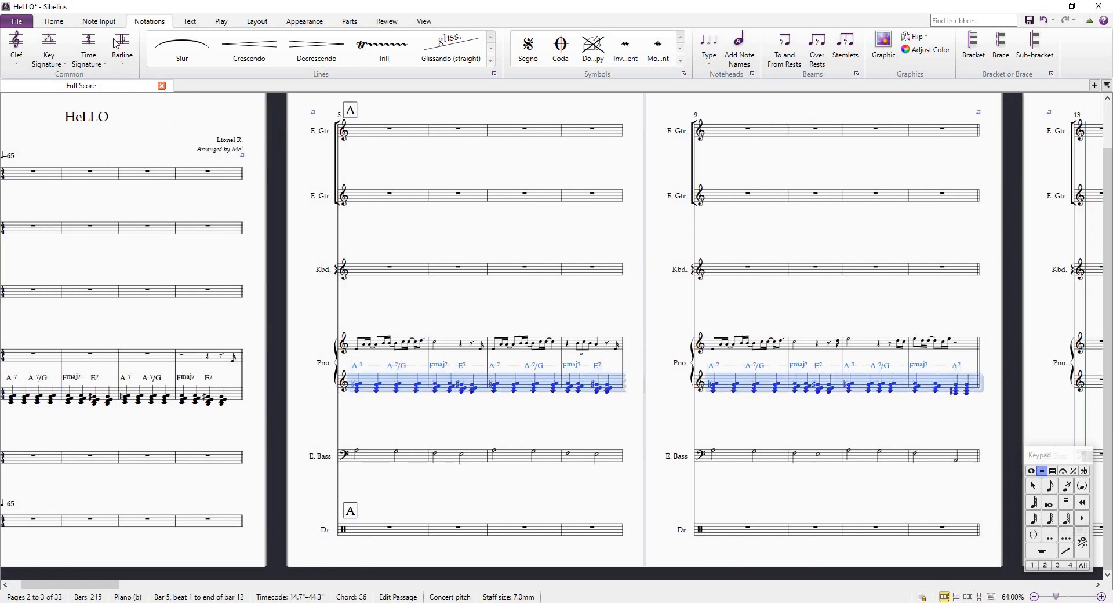
left_click(107, 22)
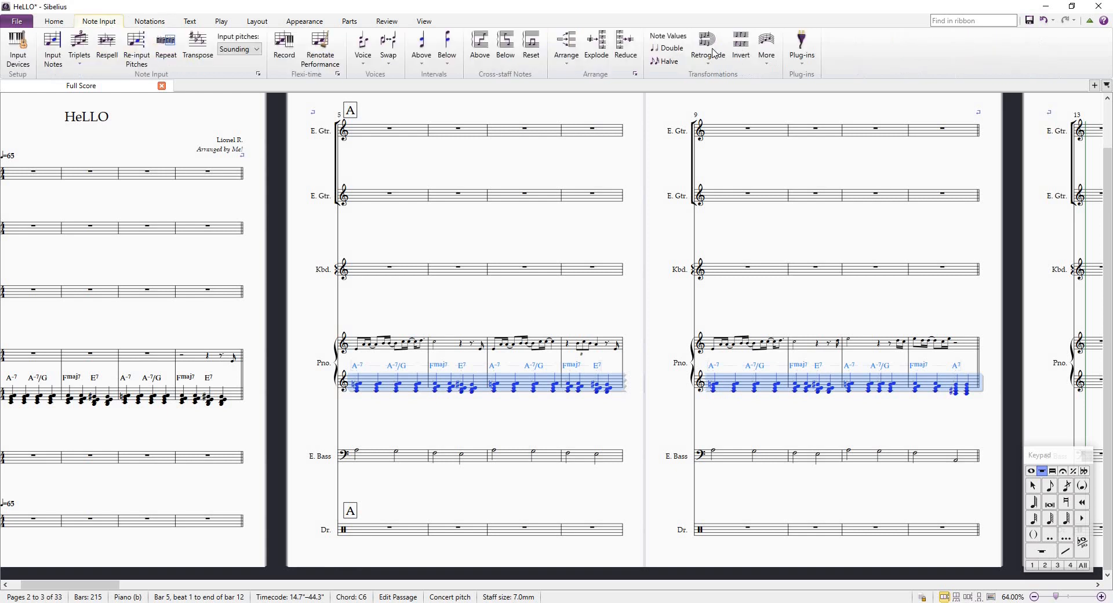
left_click(150, 21)
left_click(96, 22)
left_click(802, 65)
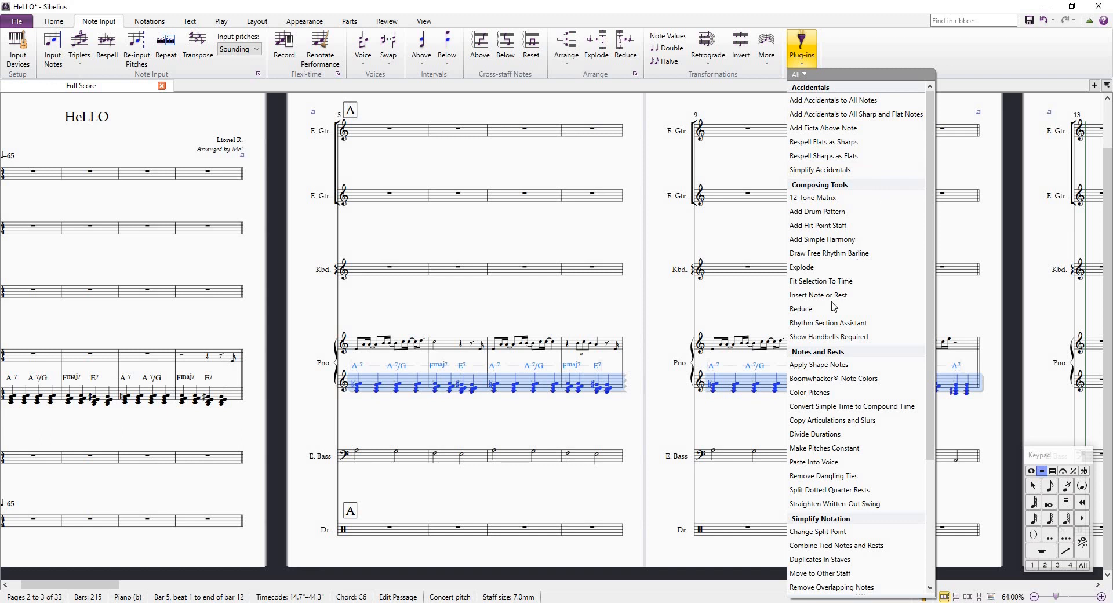
left_click(829, 323)
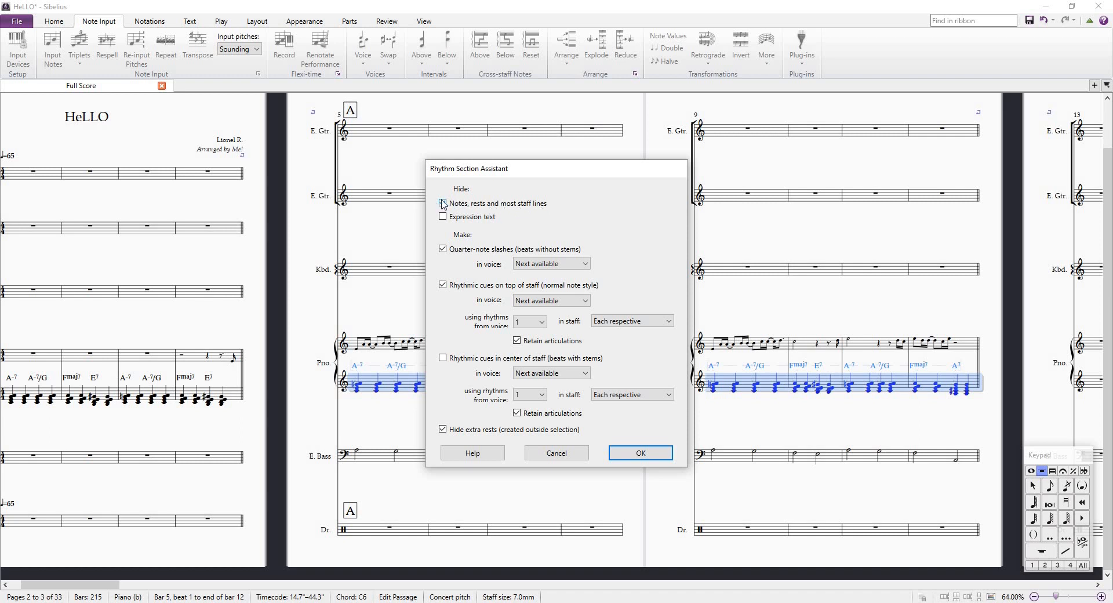
left_click(443, 204)
left_click(632, 452)
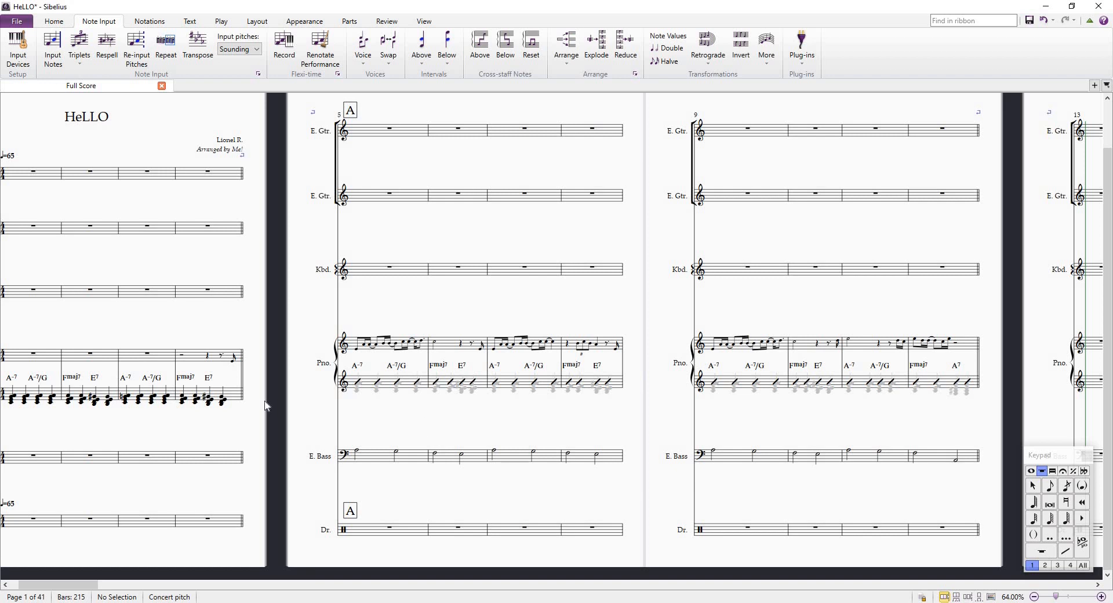
Inspect the slashes and hidden chord notes on the Piano's lower staff in section A
scroll(266, 406, "up", 2)
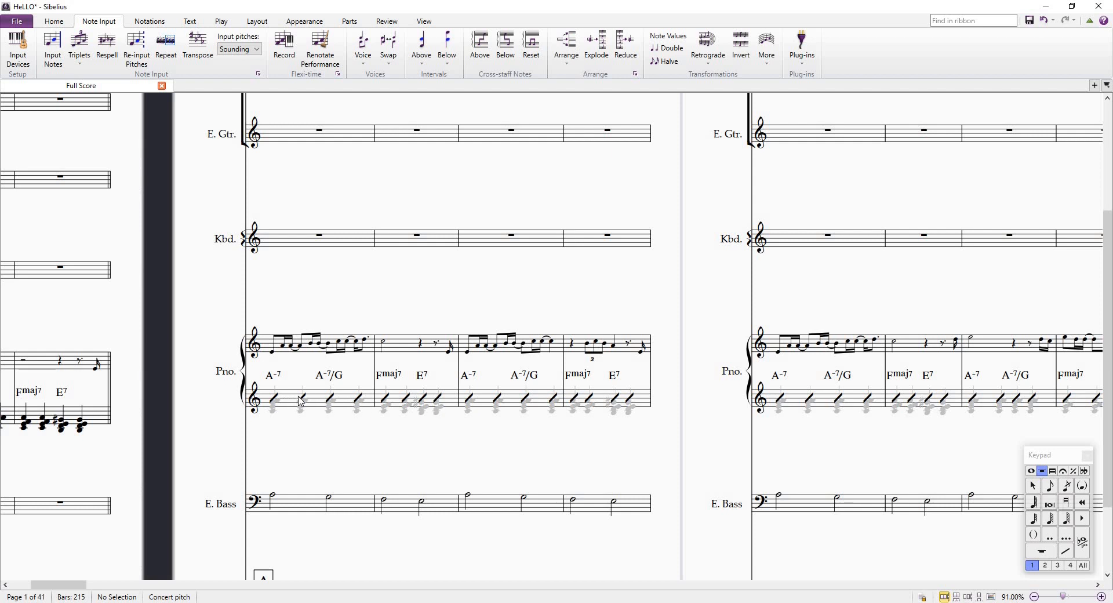
scroll(860, 412, "right", 5)
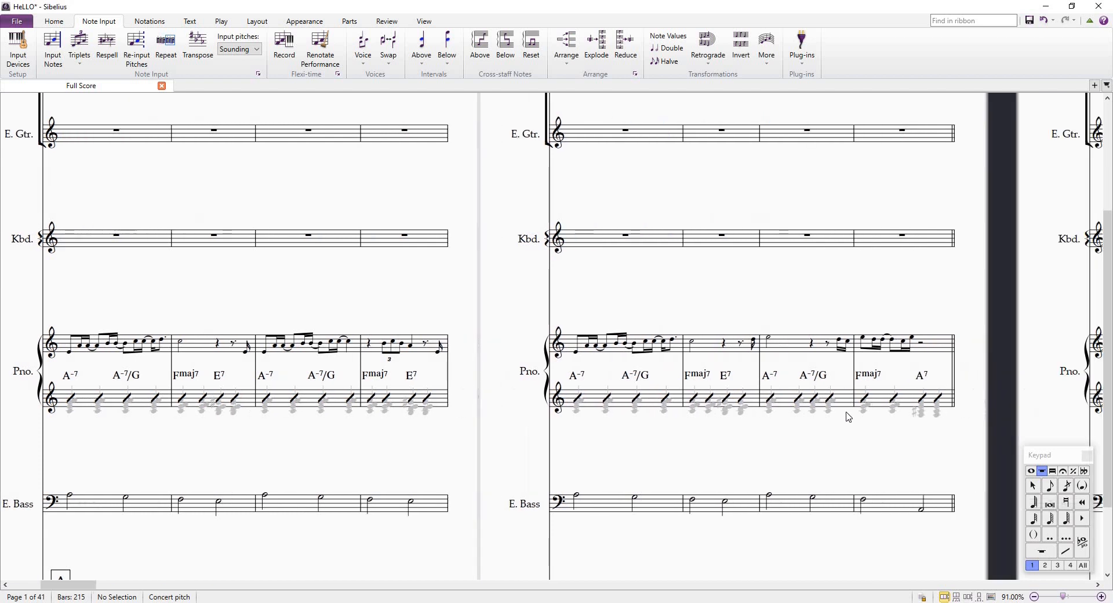
scroll(848, 417, "left", 4)
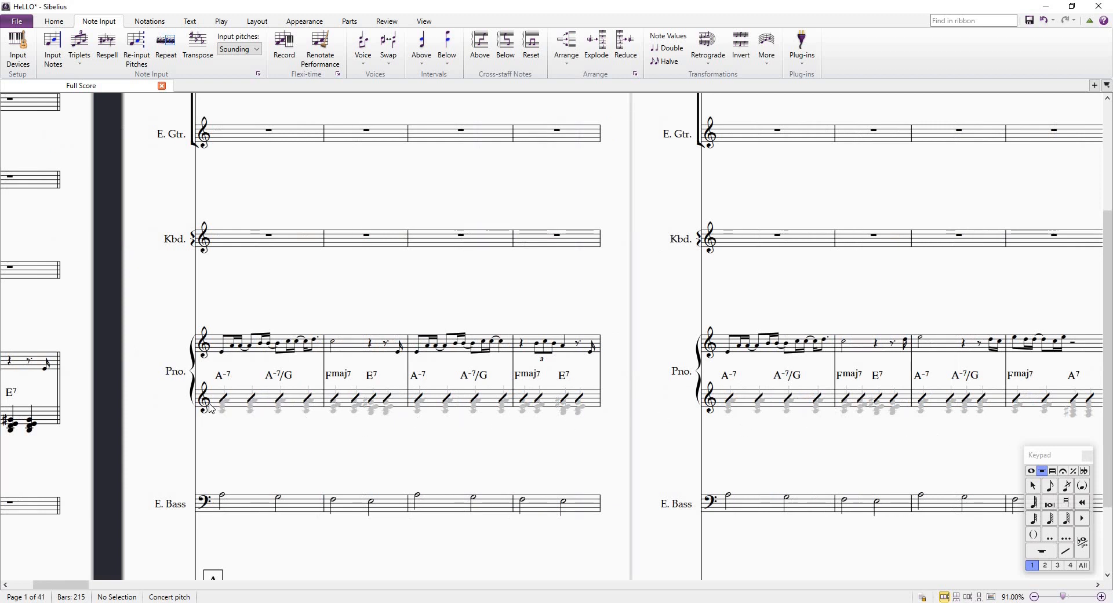
left_click(242, 406)
scroll(242, 405, "up", 5)
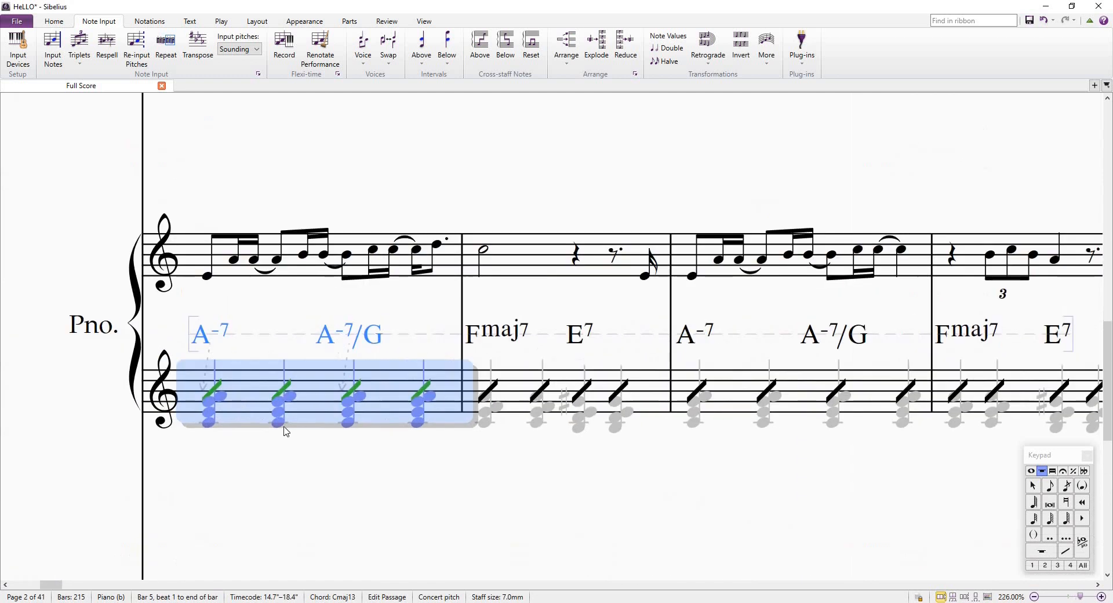
key("Escape")
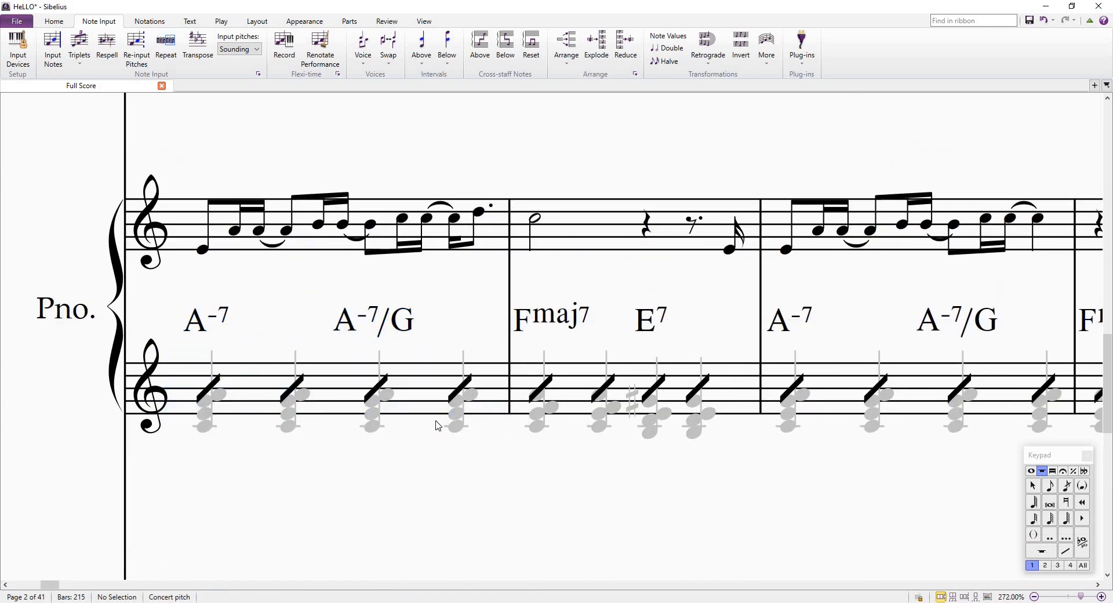
scroll(443, 426, "down", 1)
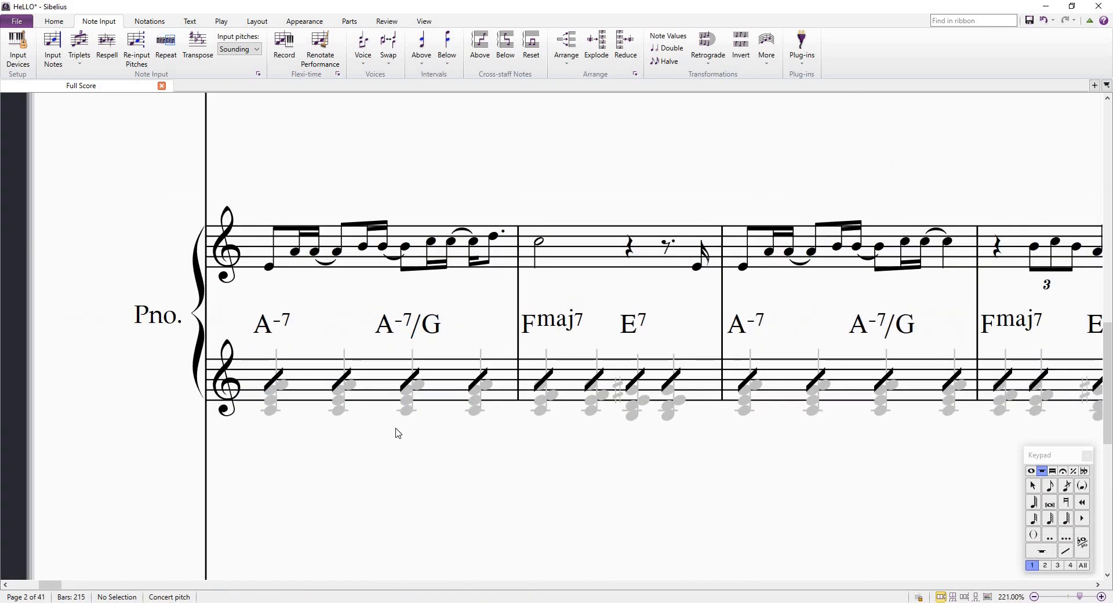
scroll(359, 411, "right", 2)
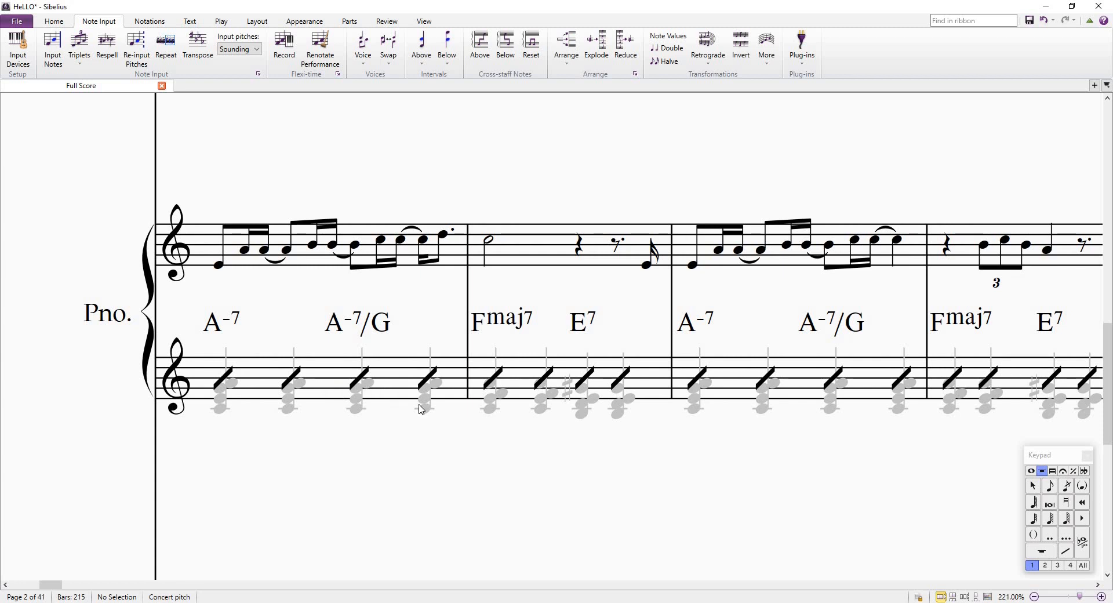
scroll(501, 430, "down", 2)
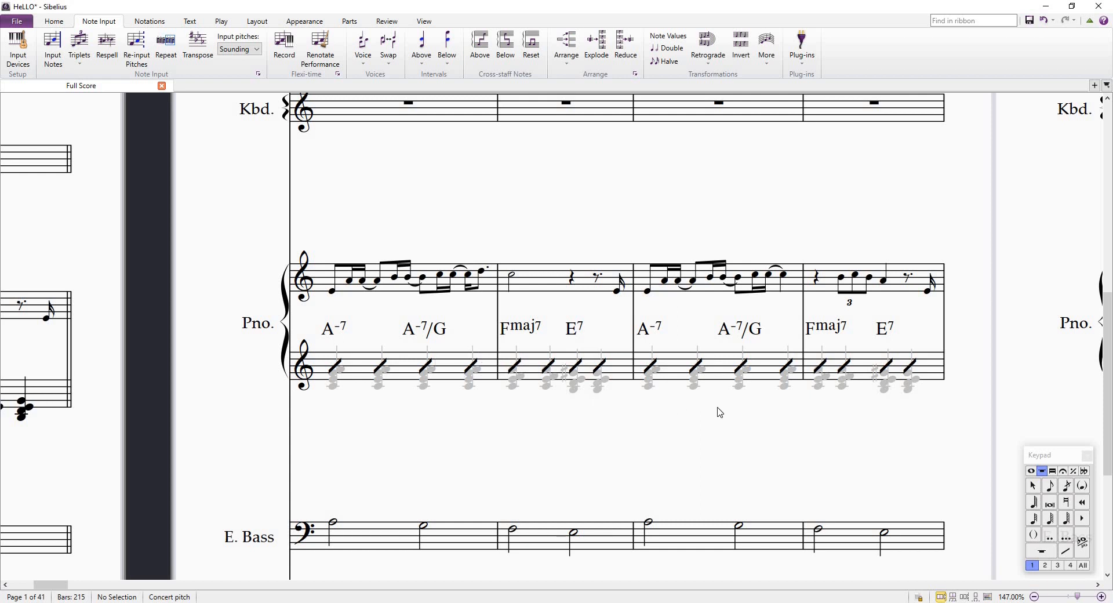
Turn off the display of hidden objects so the Piano's slash staff in section A shows as it prints
left_click_drag(759, 382, 654, 401)
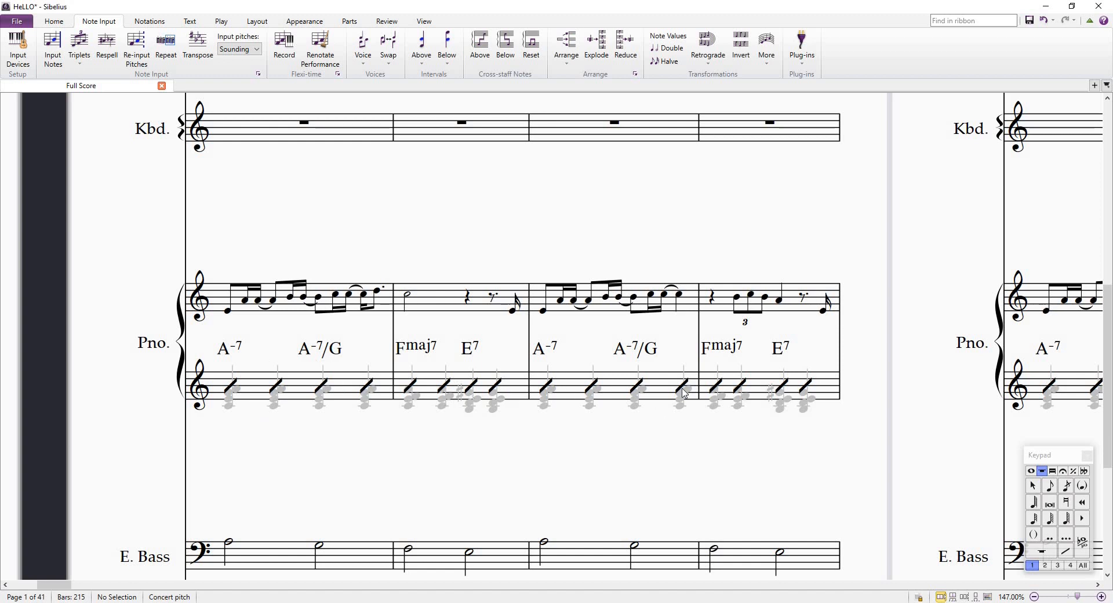
scroll(833, 431, "down", 6)
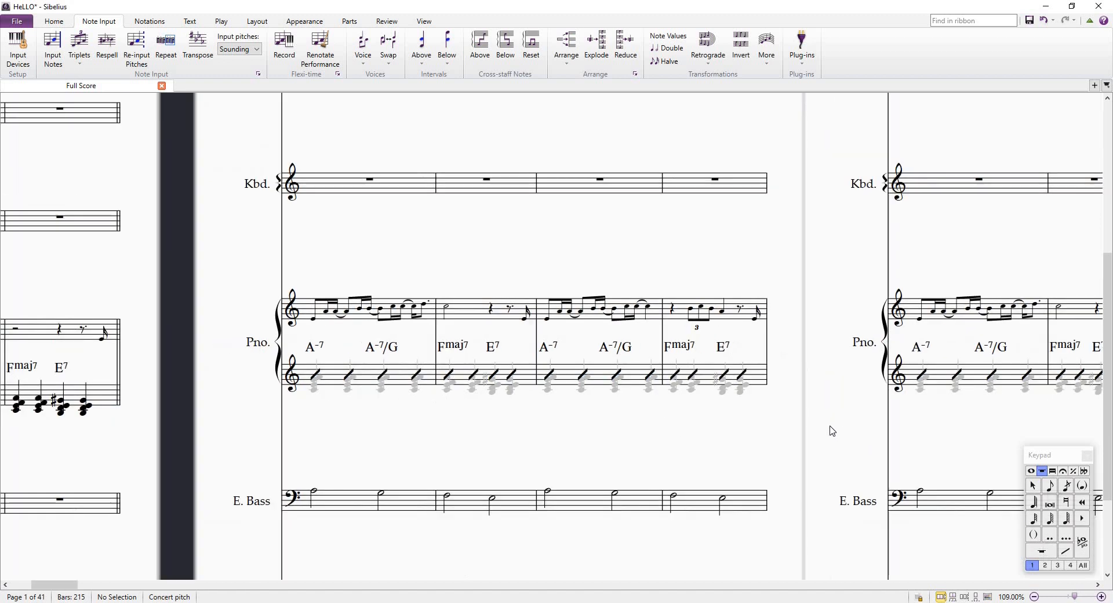
scroll(830, 430, "up", 3)
left_click_drag(794, 413, 579, 429)
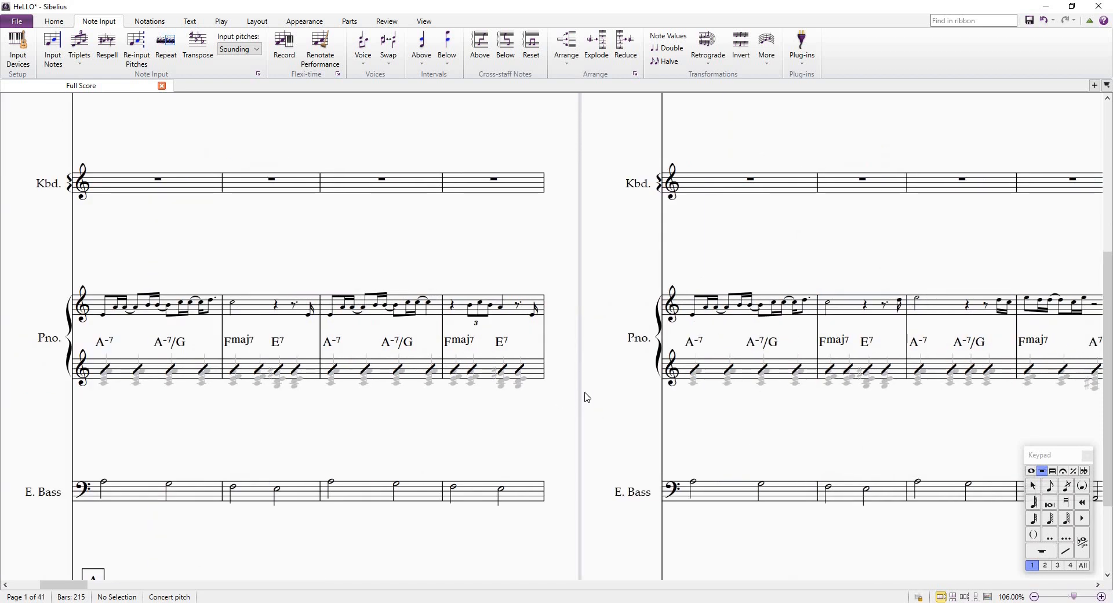
scroll(584, 396, "down", 2)
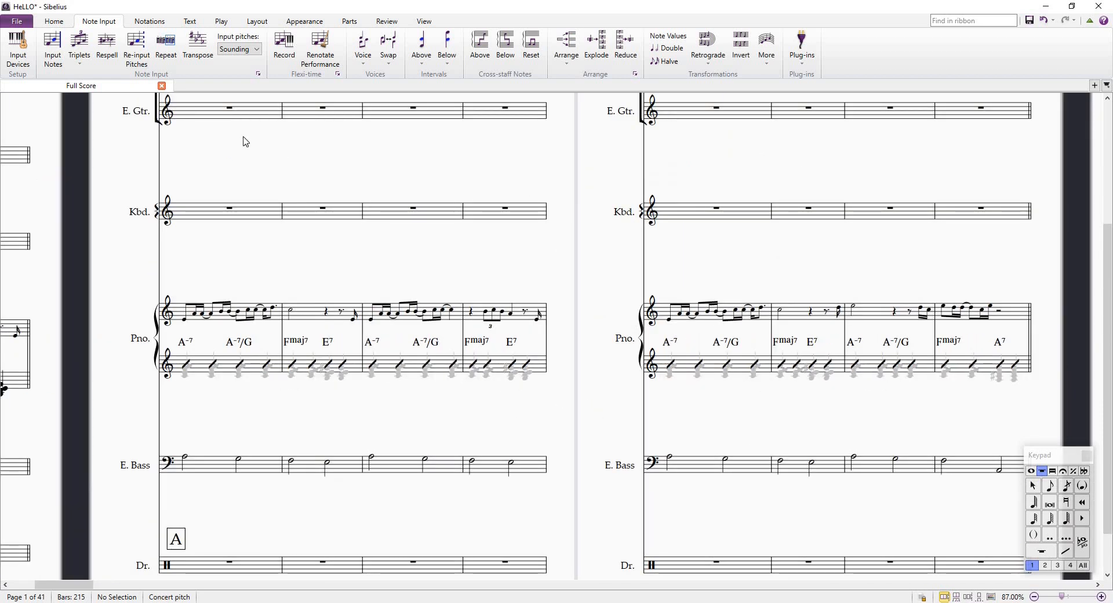
left_click(428, 22)
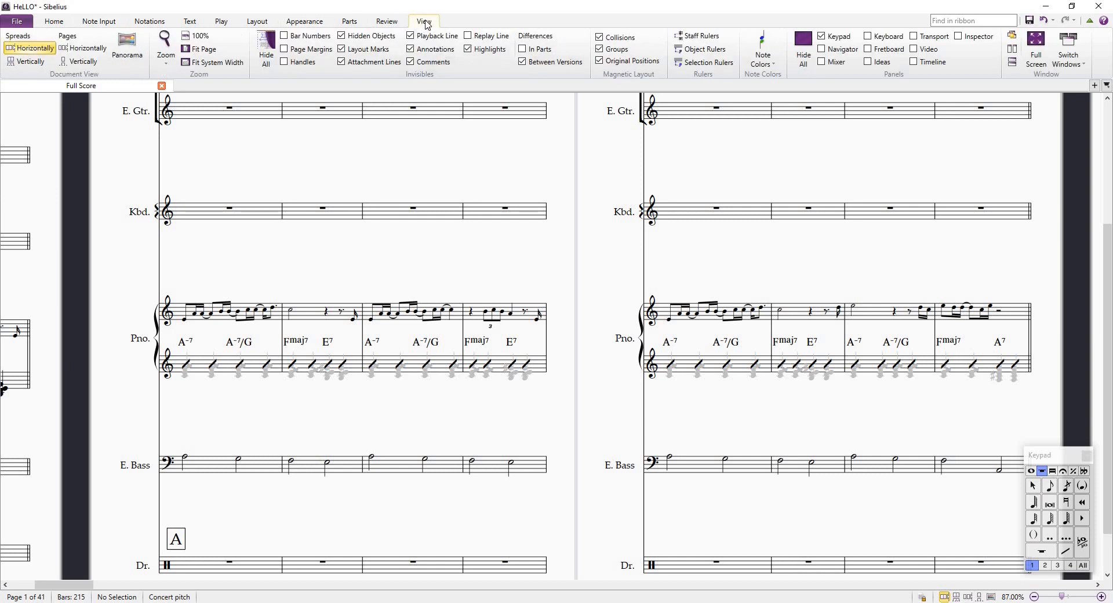
left_click(341, 36)
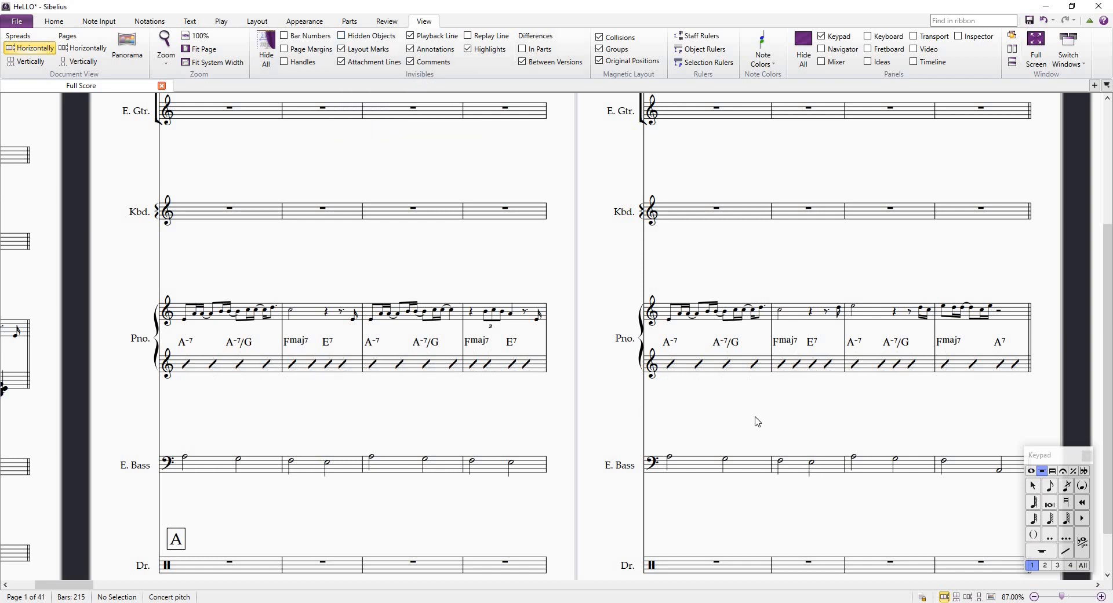
Examine the Piano's lower-staff slashes across bars 5 to 12, checking bar 5 for the hidden chord notes beneath them
scroll(758, 422, "down", 2)
scroll(757, 422, "up", 1)
scroll(663, 441, "up", 2)
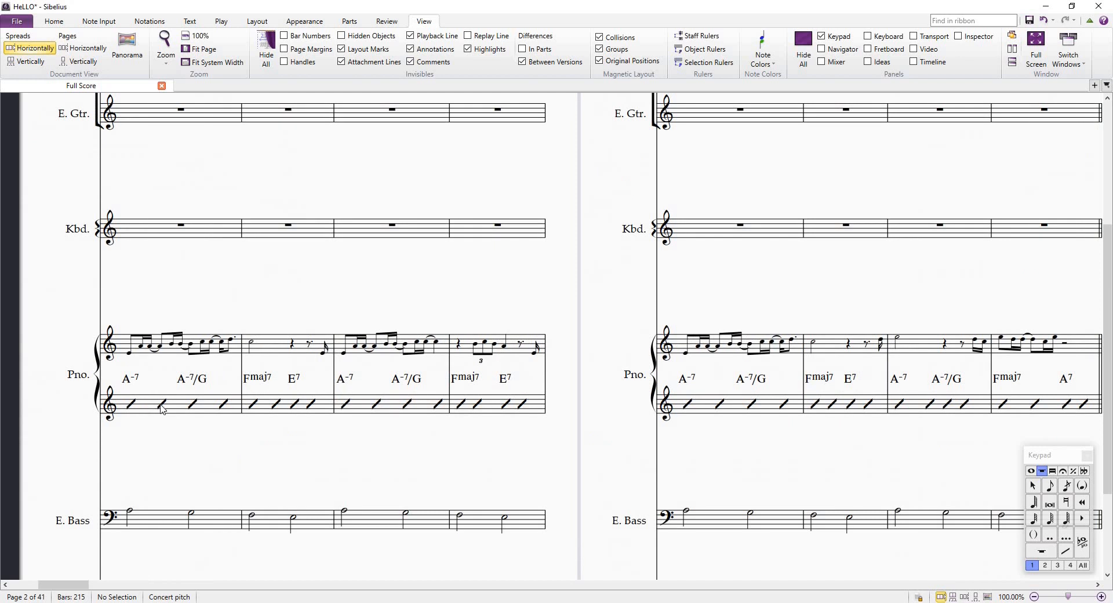
scroll(829, 426, "right", 1)
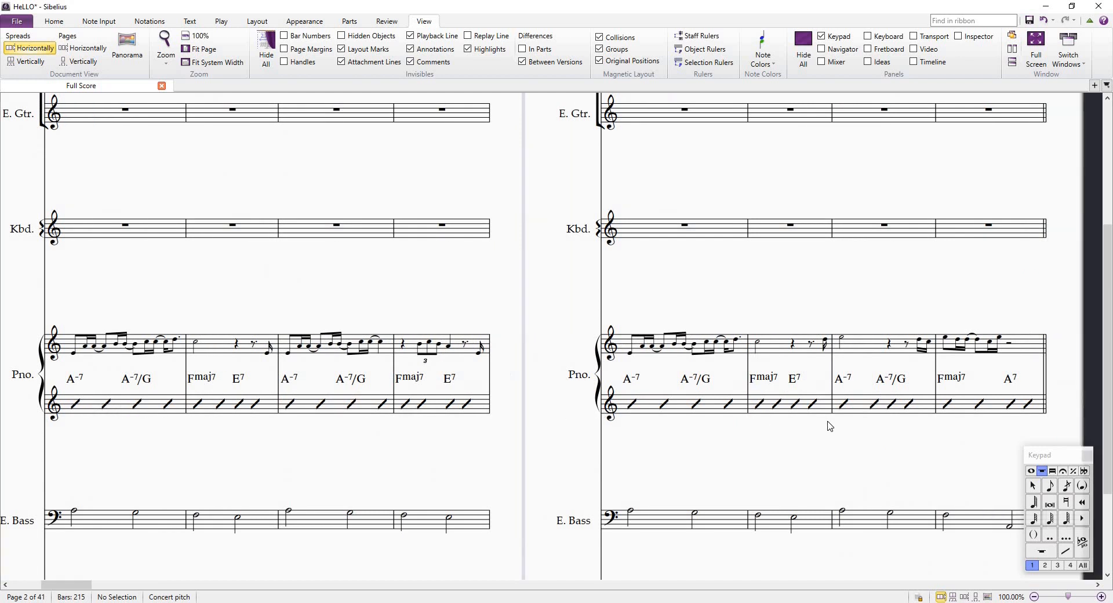
scroll(829, 426, "right", 3)
scroll(460, 406, "left", 9)
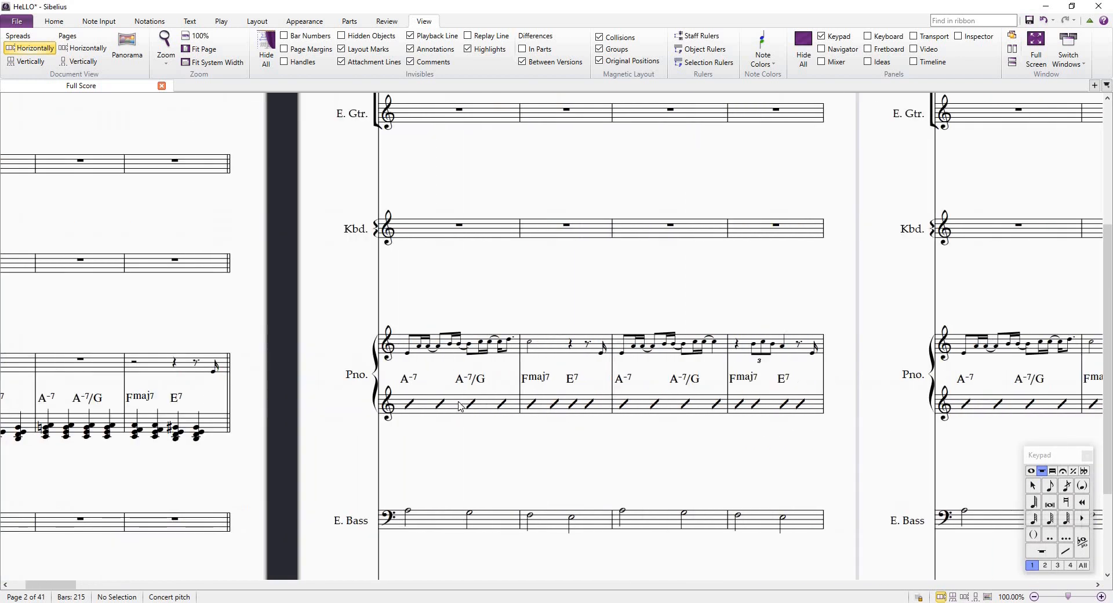
left_click(460, 406)
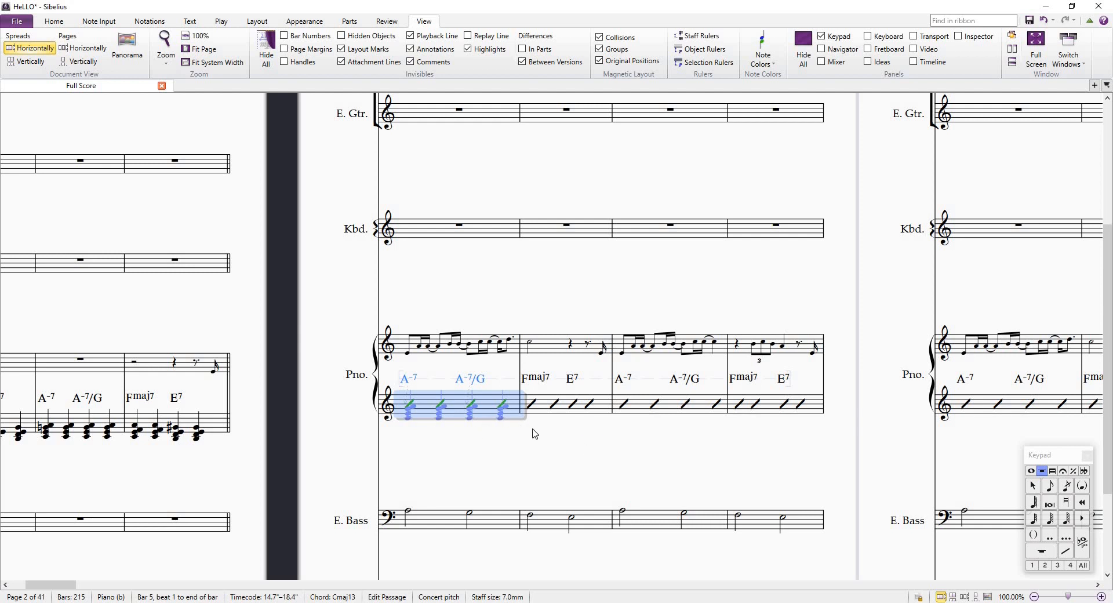
scroll(504, 429, "down", 2, "ctrl")
key("Escape")
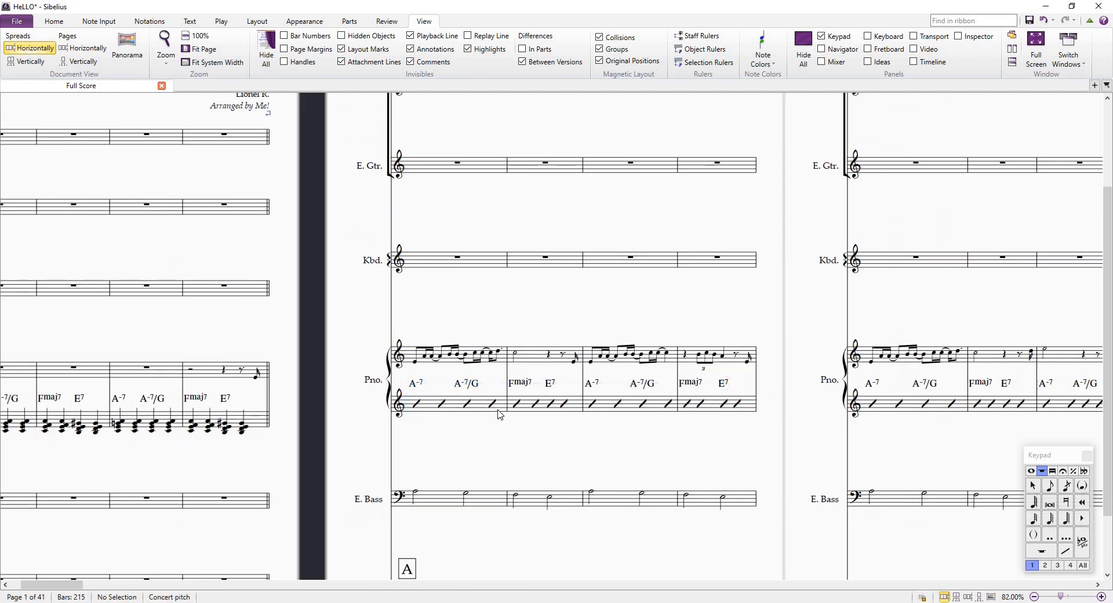
left_click(501, 434)
scroll(489, 431, "up", 2, "ctrl")
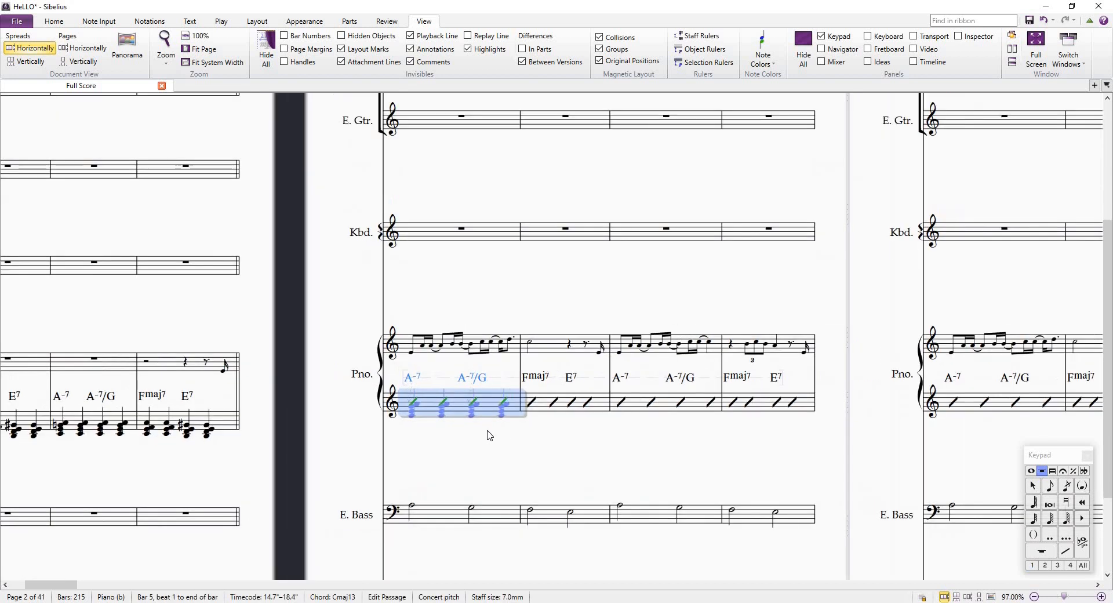
key("Escape")
Play back section A from the first Piano melody note of bar 5 into bar 10, and stop playback
left_click(412, 353)
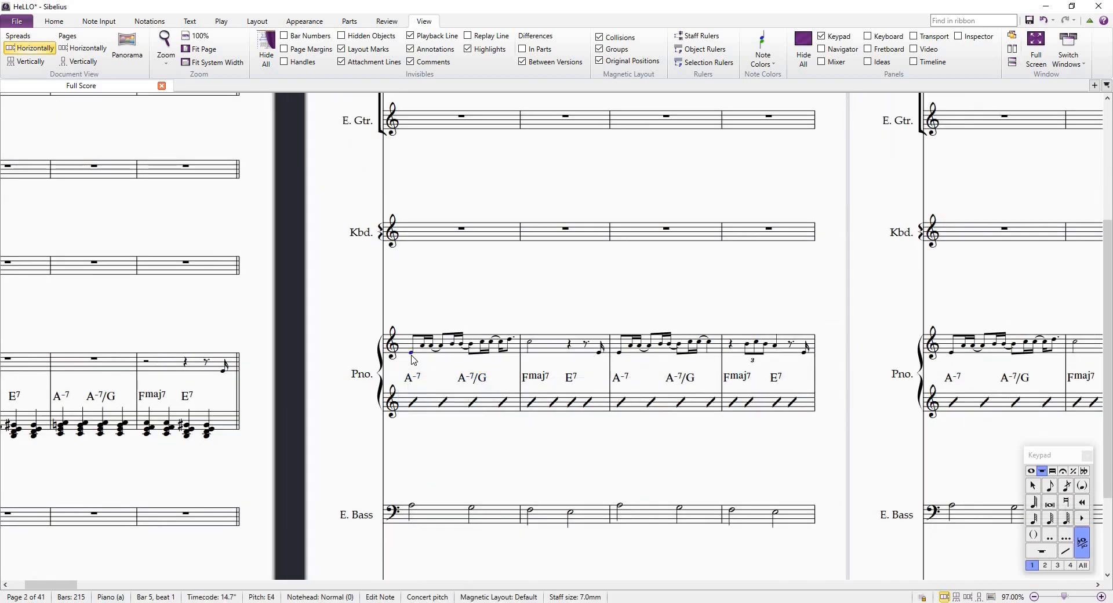
key("space")
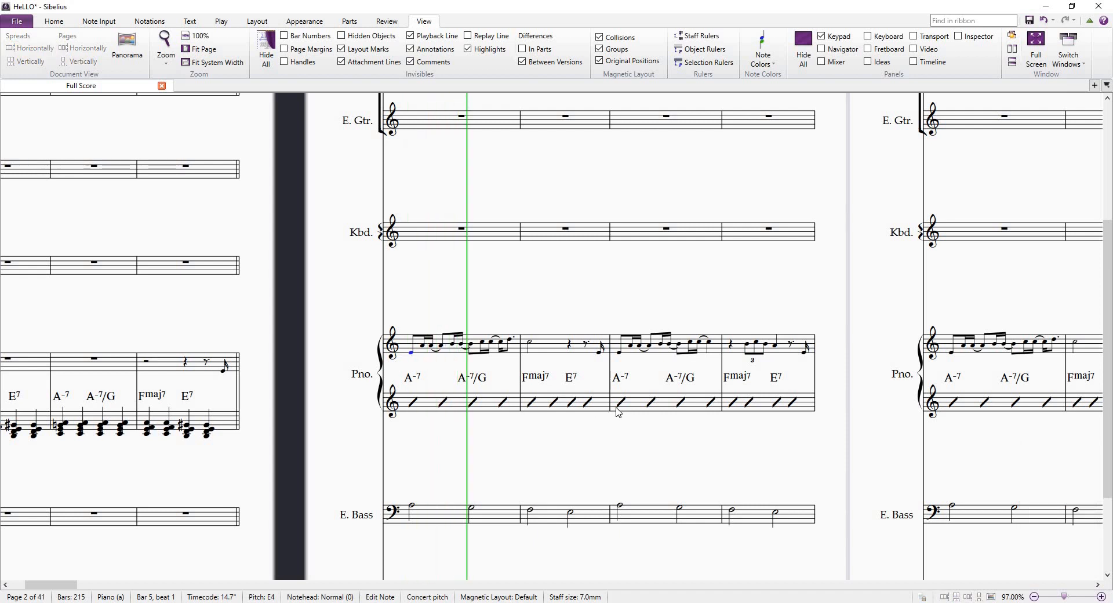
scroll(618, 412, "down", 3)
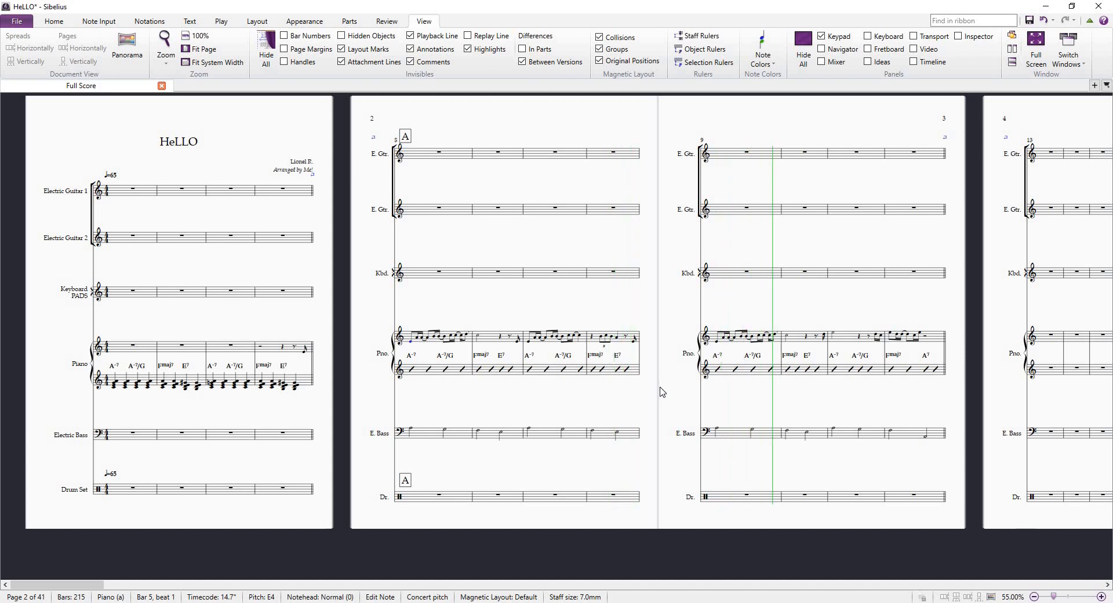
key("space")
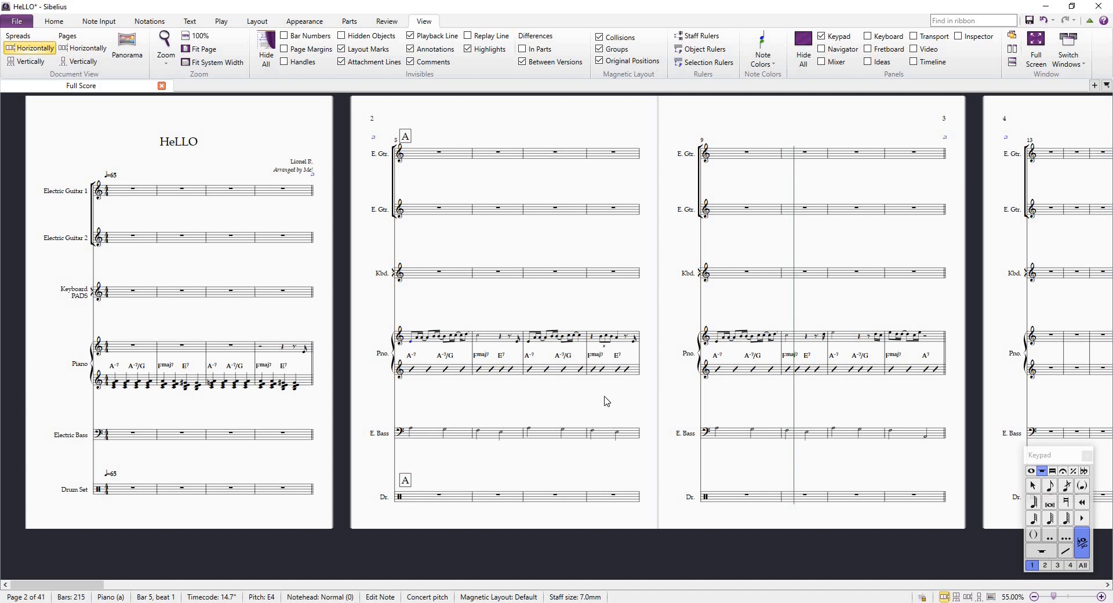
Compare the Piano's written-out chords in bars 1 to 4 with the slash notation in section A
scroll(607, 401, "up", 2)
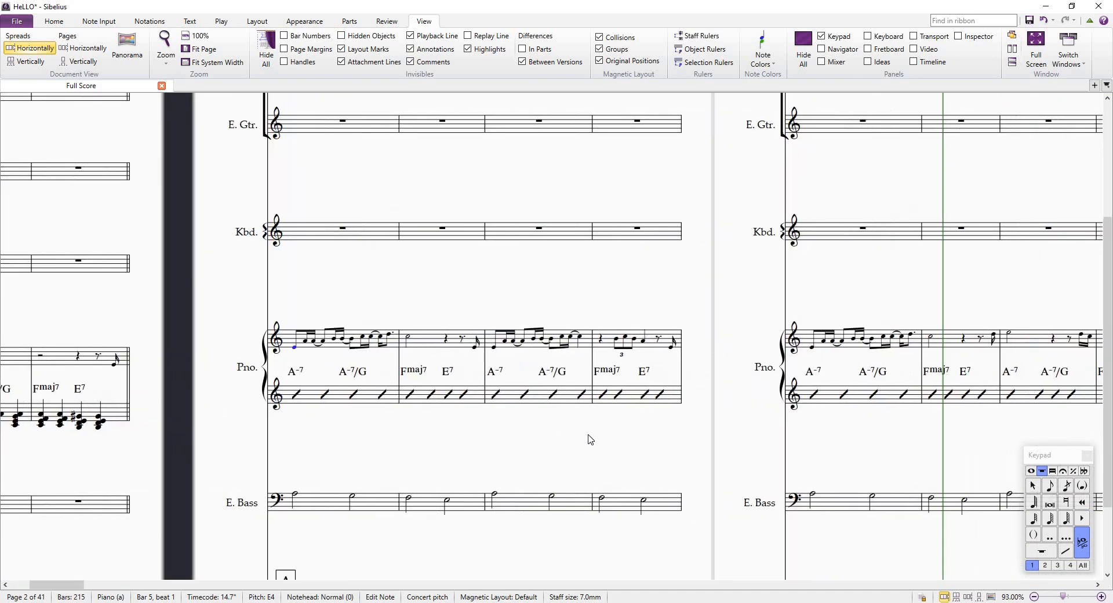
scroll(590, 439, "left", 3)
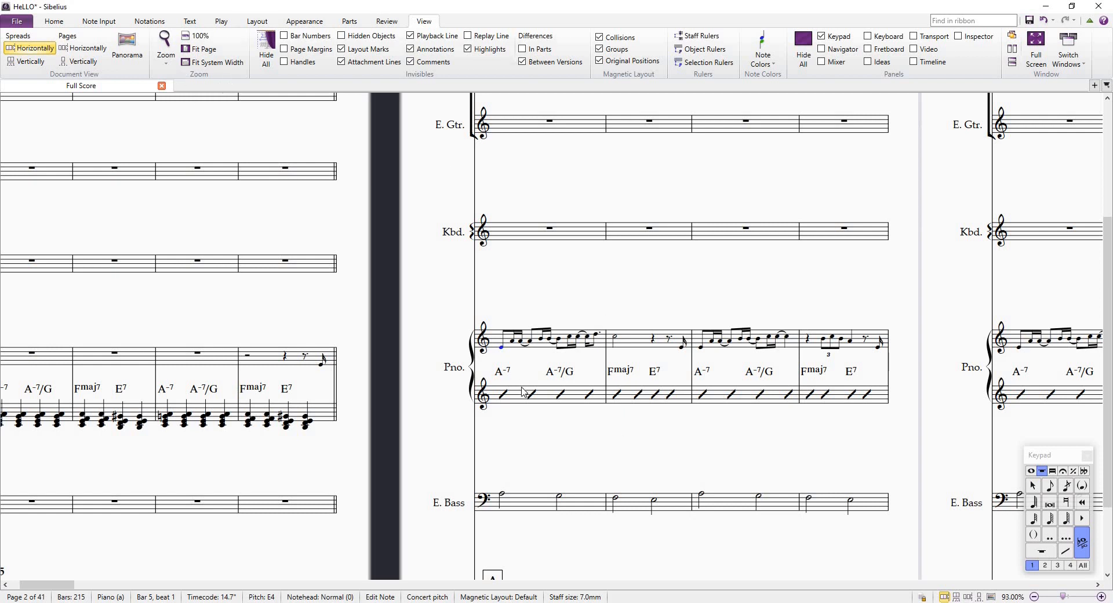
scroll(655, 423, "left", 1)
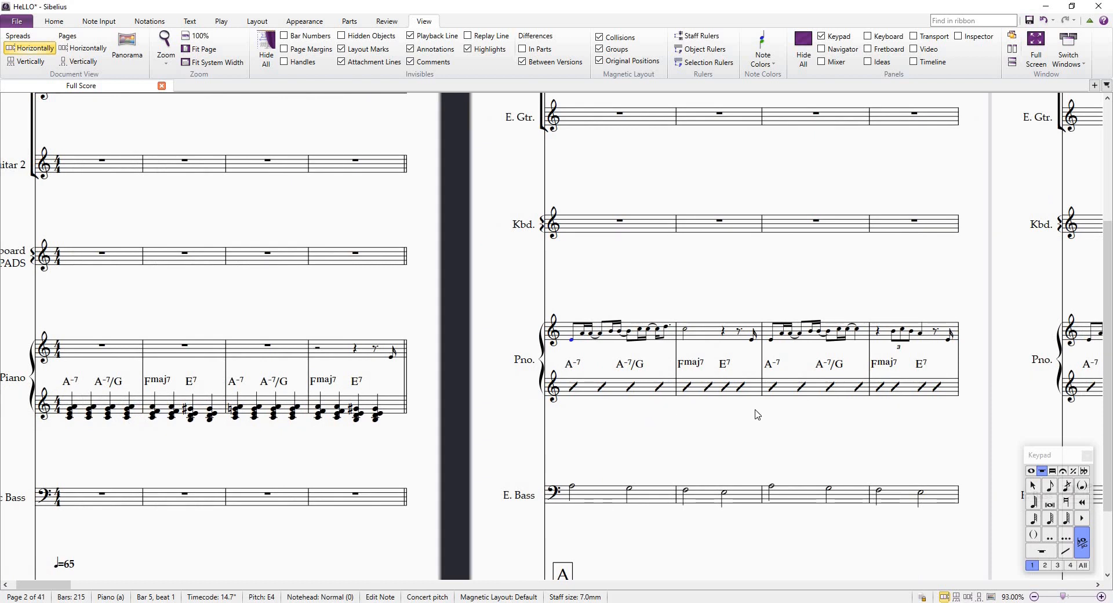
scroll(764, 421, "right", 9)
scroll(456, 412, "left", 10)
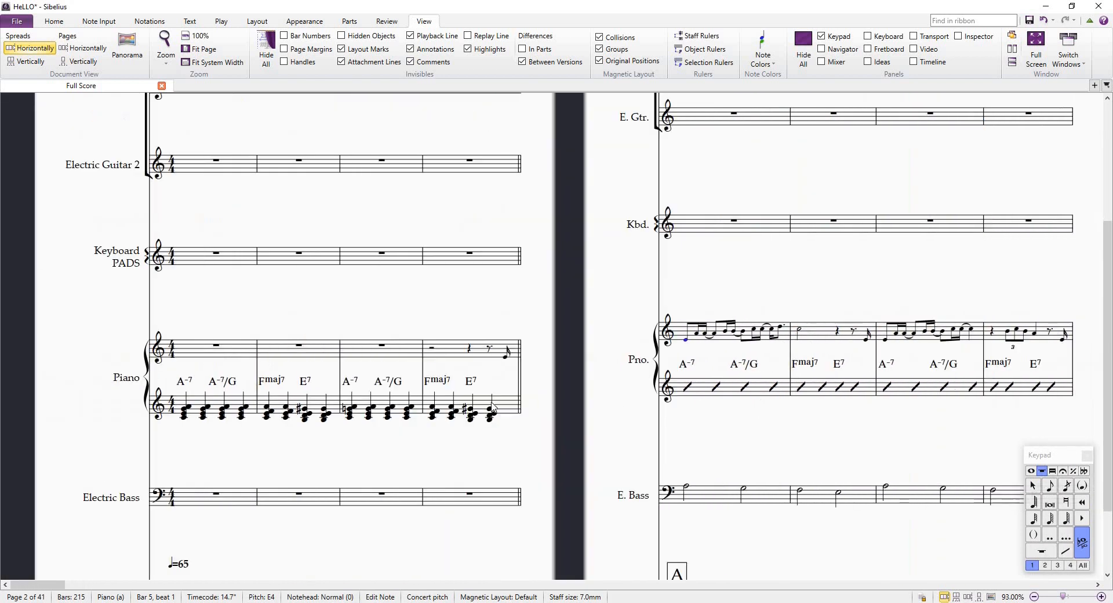
left_click(251, 404)
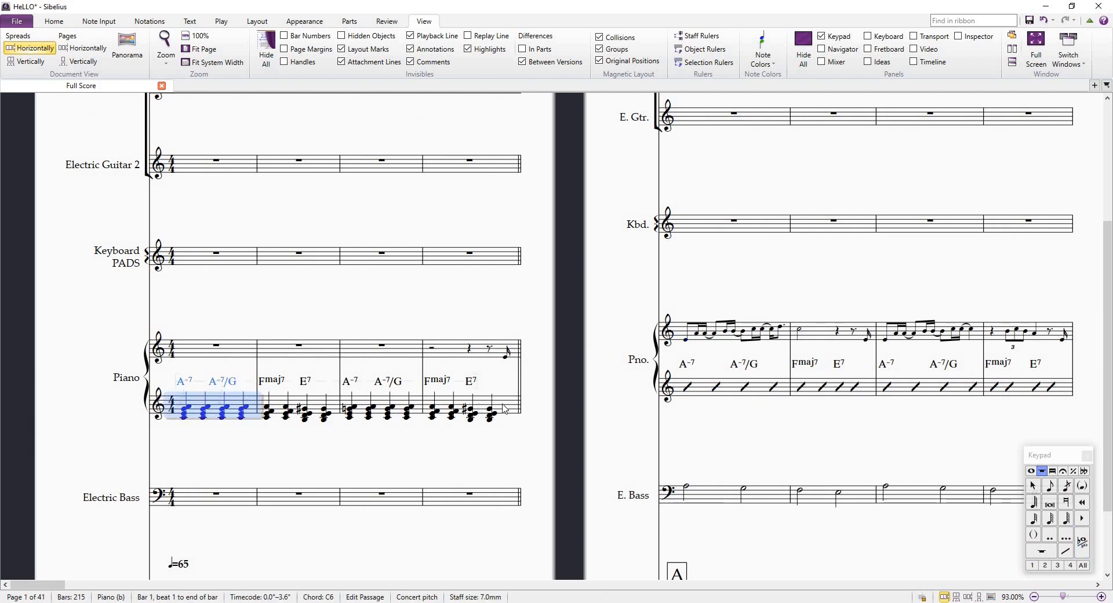
key("Escape")
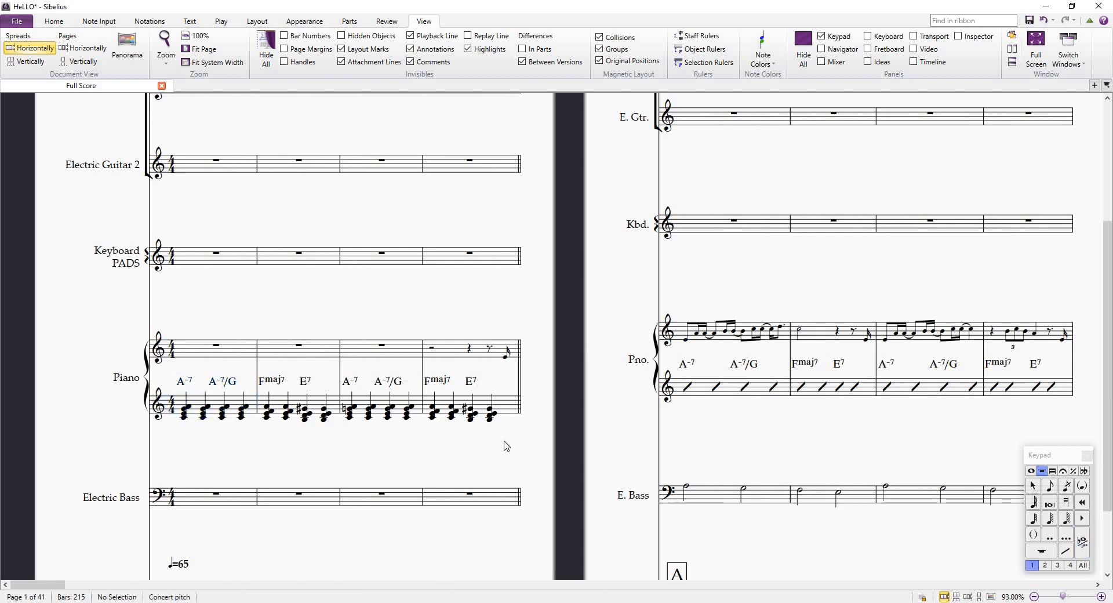
Try hiding the Piano's lower-staff chords together with their chord symbols in bars 1 to 4
left_click(510, 409)
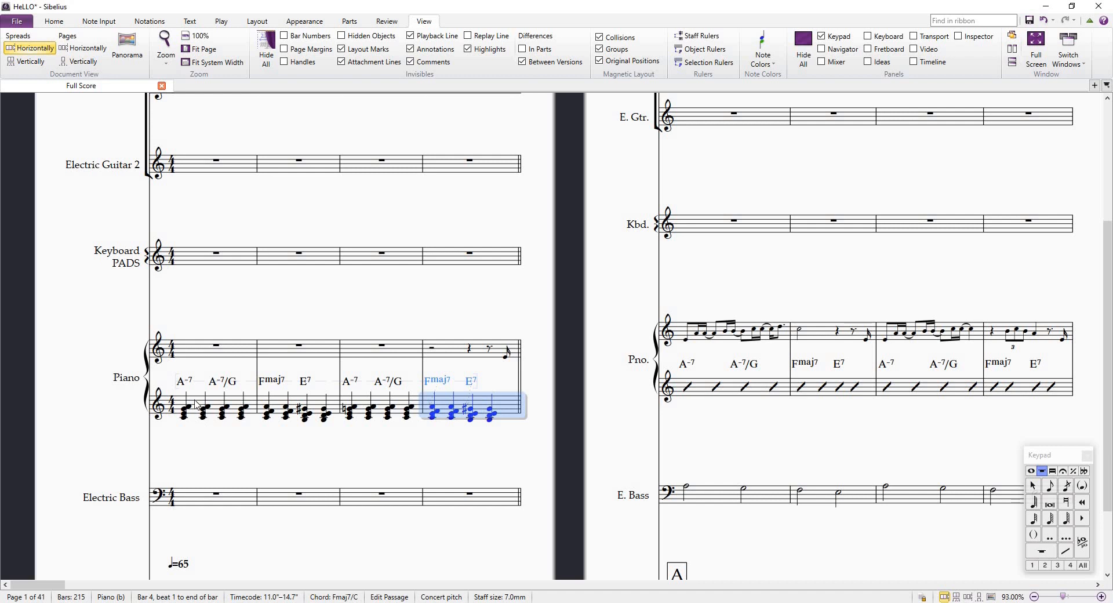
left_click(194, 405, "shift")
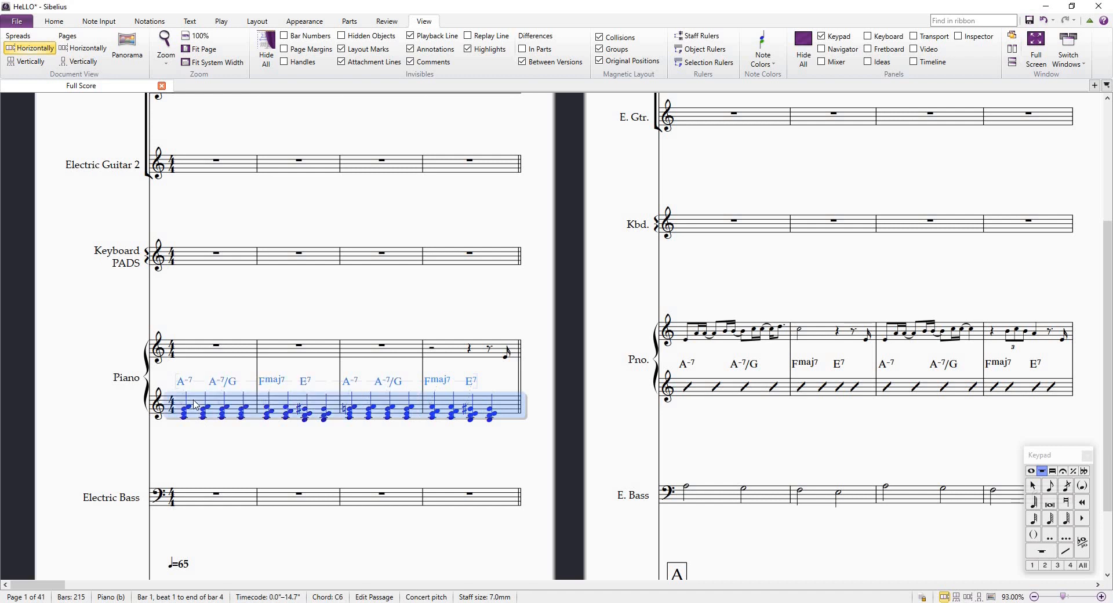
left_click(216, 443)
left_click(198, 405)
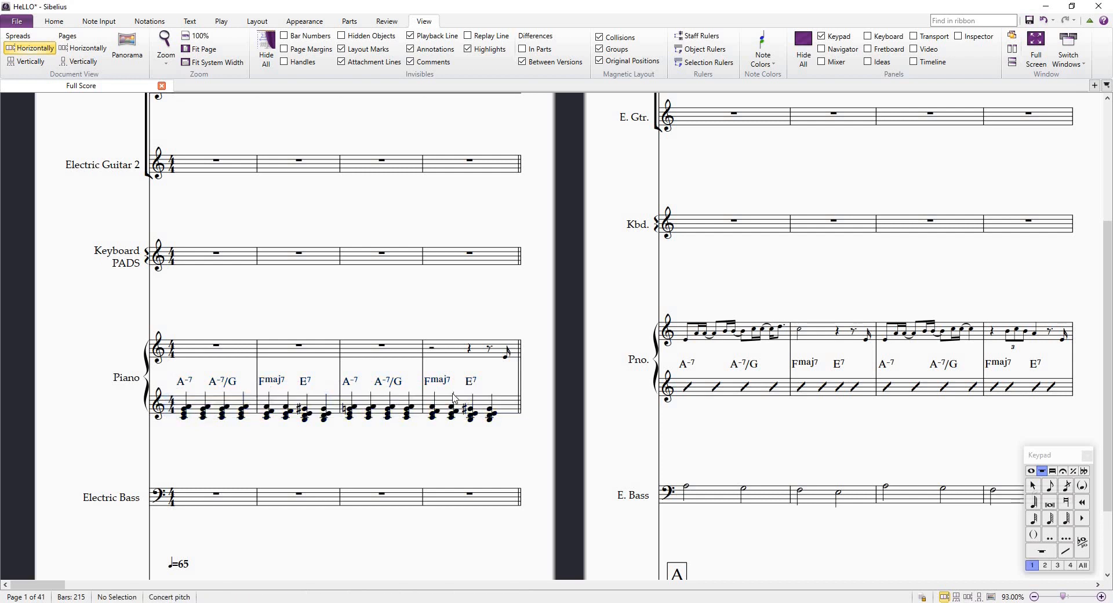
left_click(507, 408, "shift")
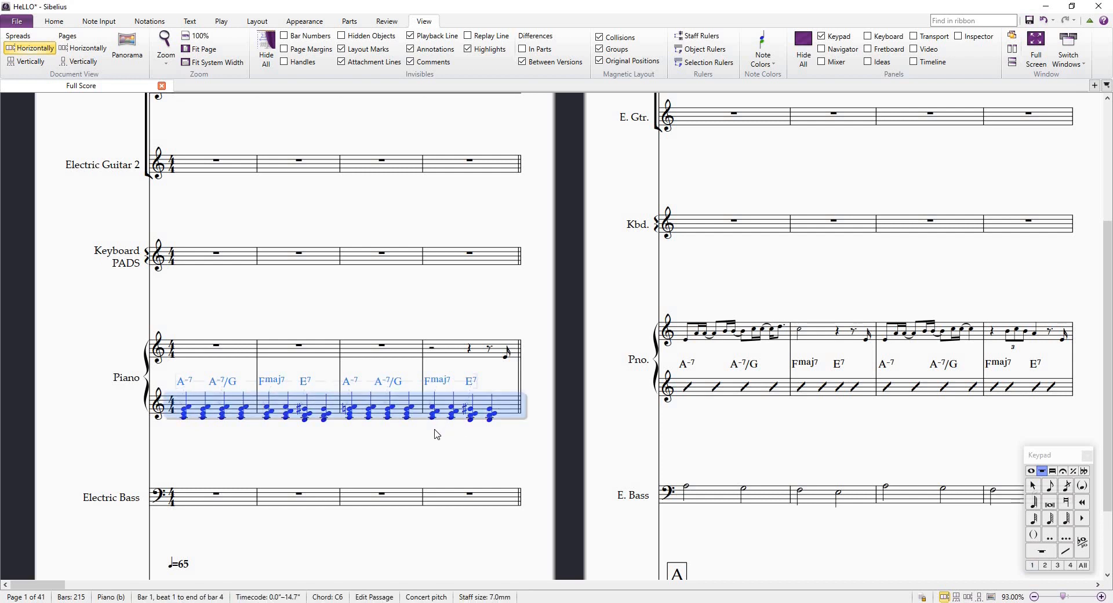
key("Delete")
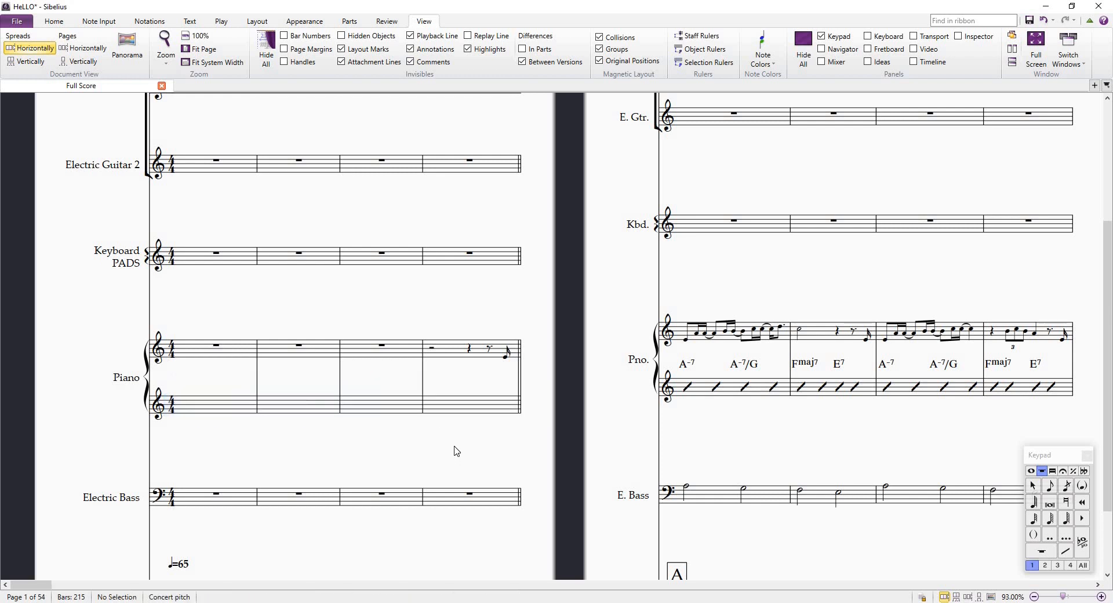
key("ctrl+z")
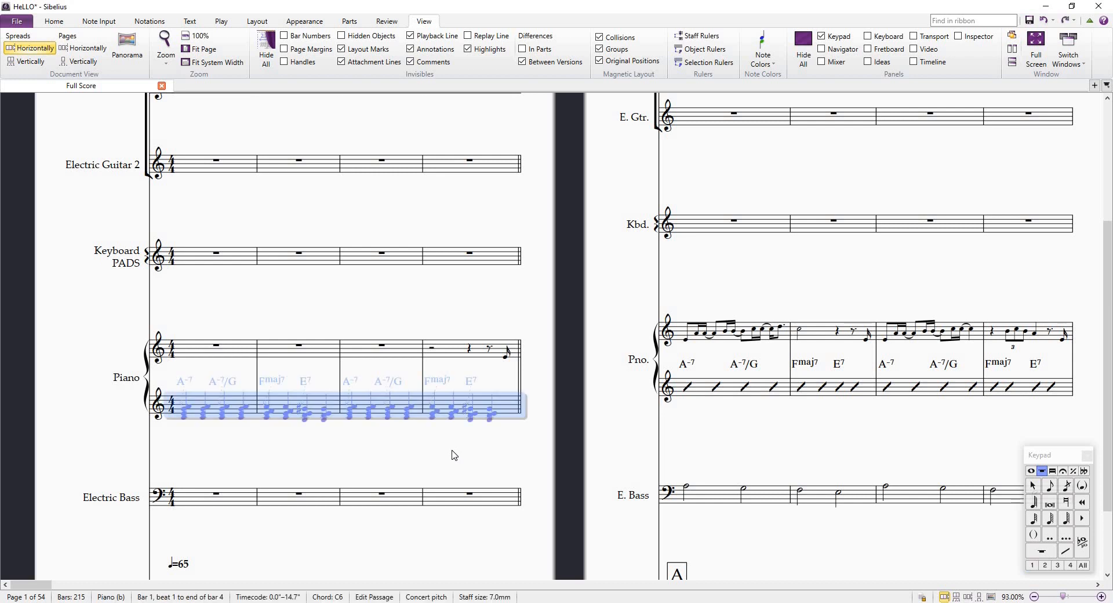
key("Escape")
Hide the Piano's lower-staff chord notes in bars 1 to 4, filtering the chord symbols and showing them again
left_click(198, 403)
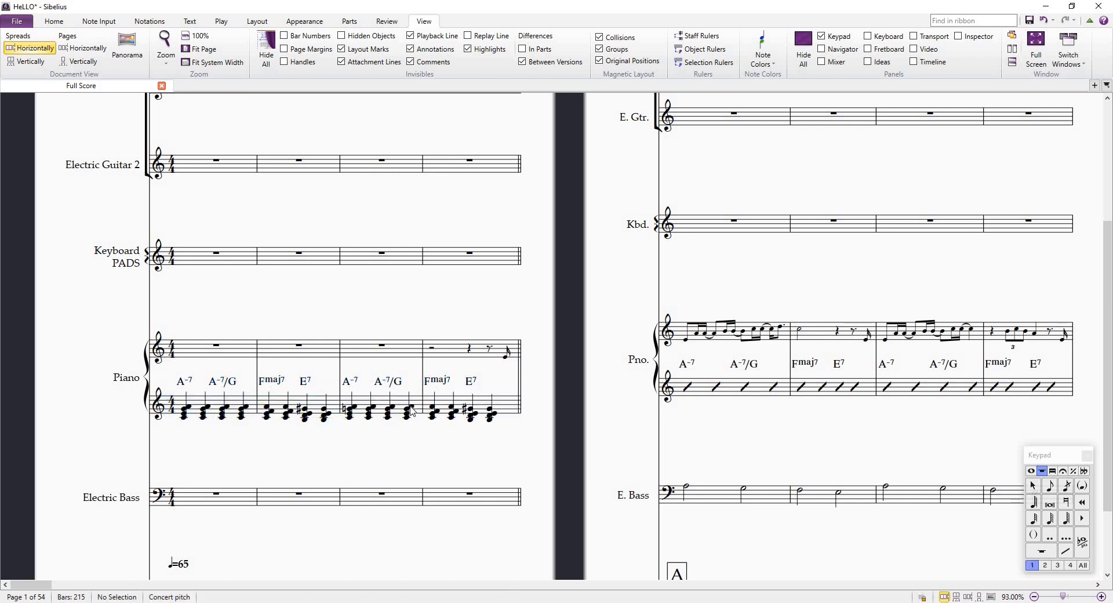
left_click(509, 411, "shift")
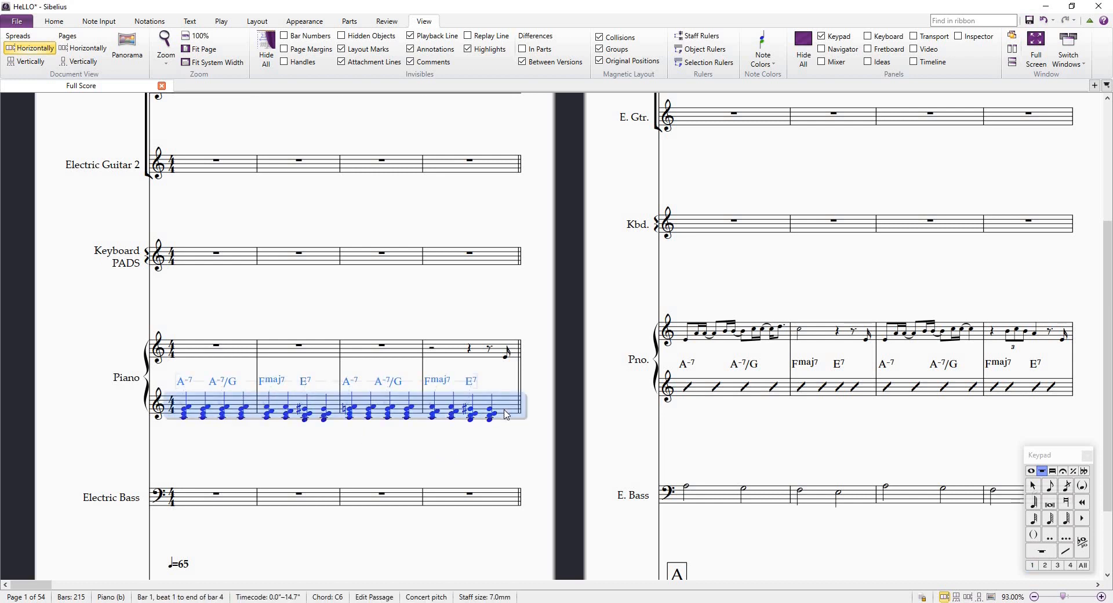
key("ctrl+shift+h")
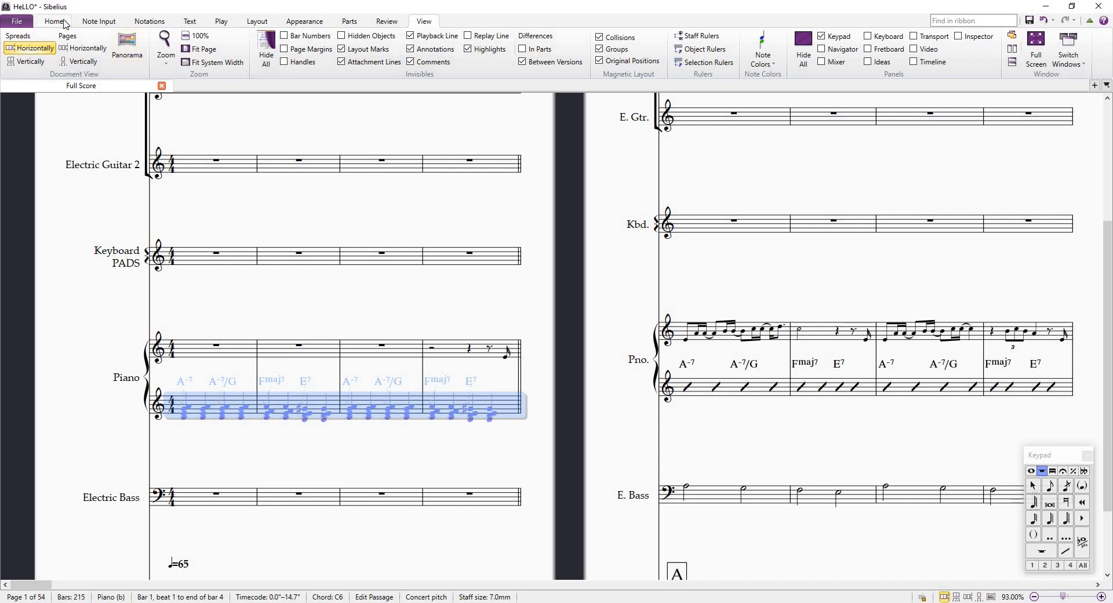
left_click(65, 25)
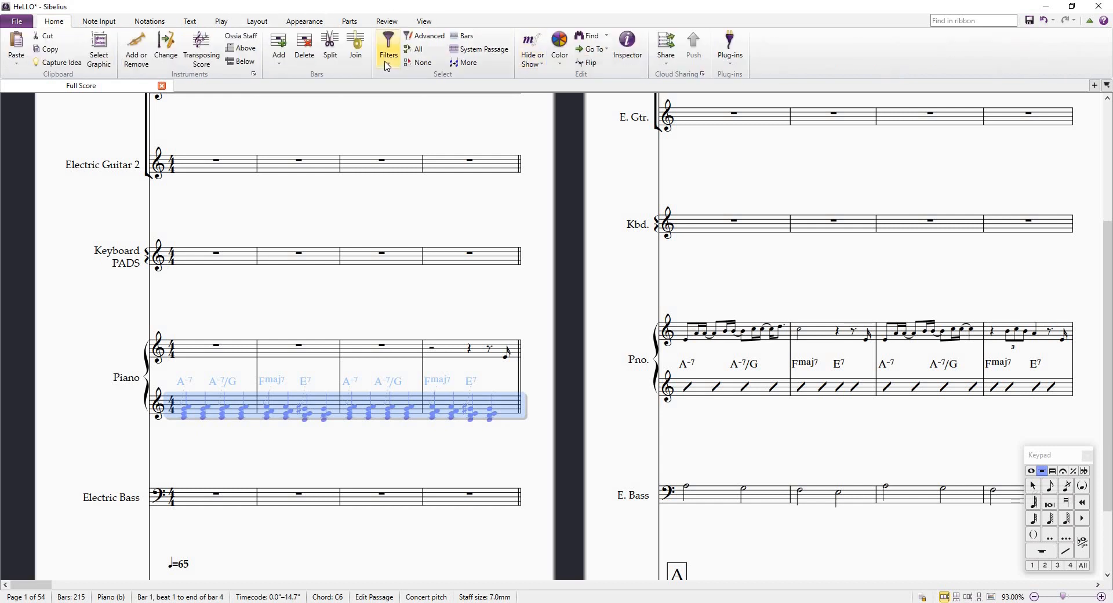
left_click(386, 64)
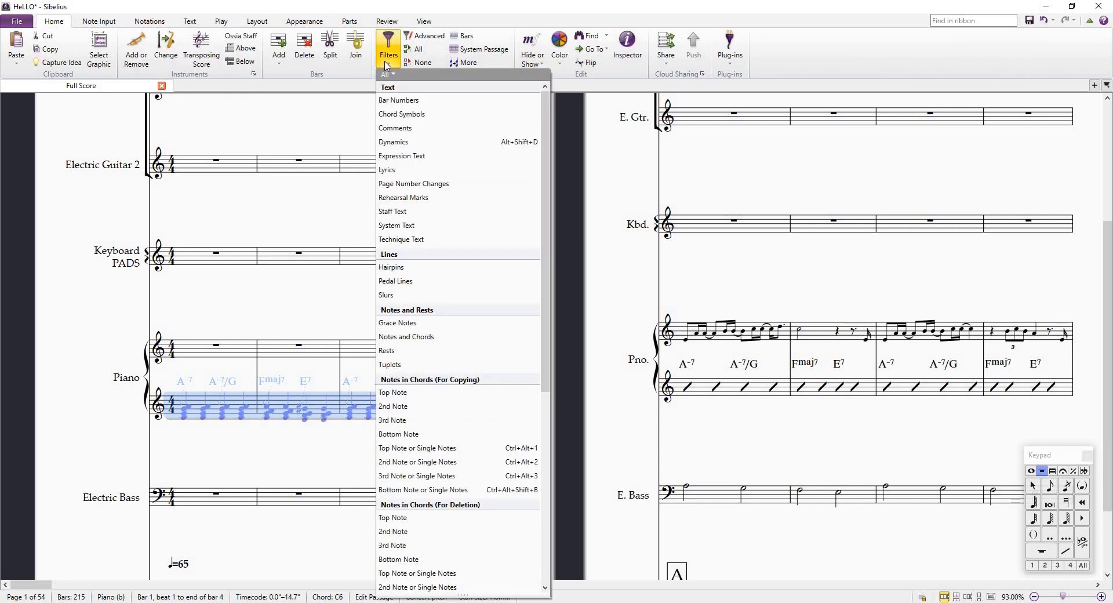
left_click(421, 115)
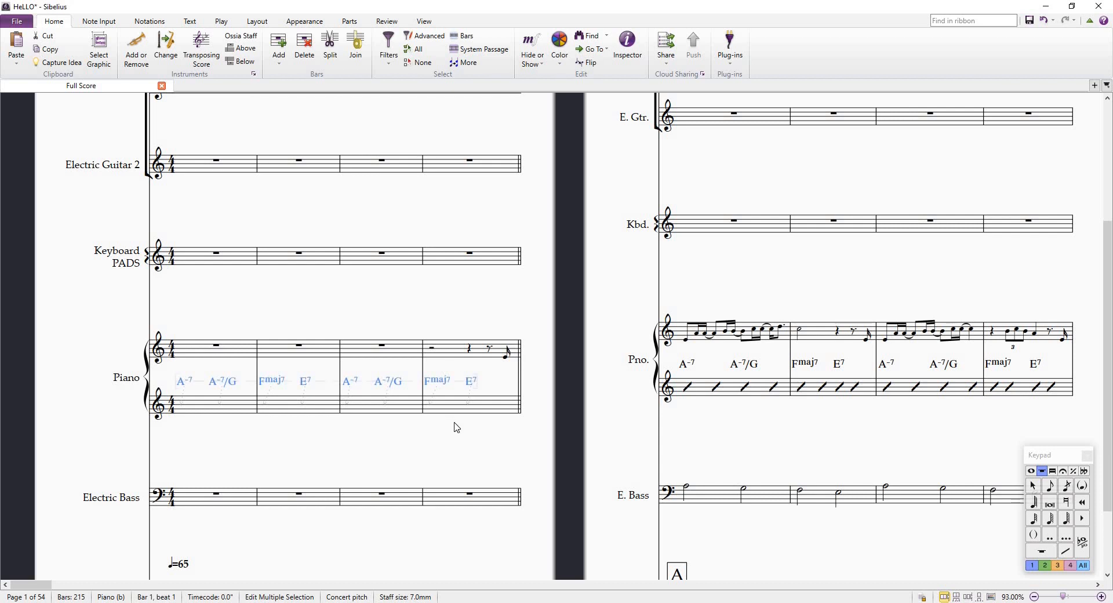
left_click(480, 459)
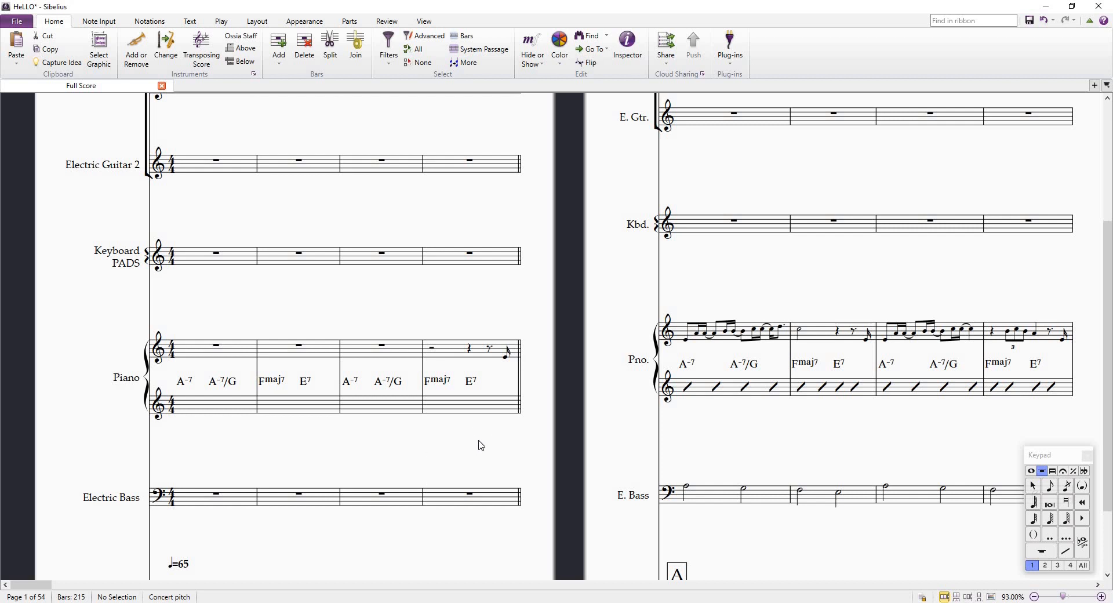
Enter a voice 2 quarter note on B4 at beat 1 of bar 1 in the Piano's lower staff
left_click(1045, 566)
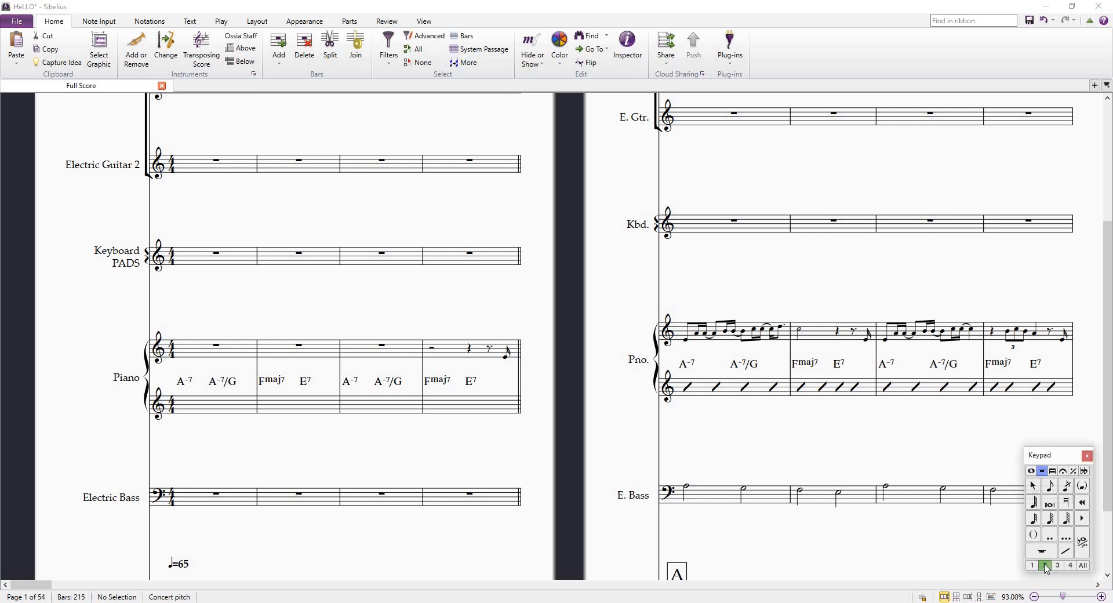
left_click(1031, 470)
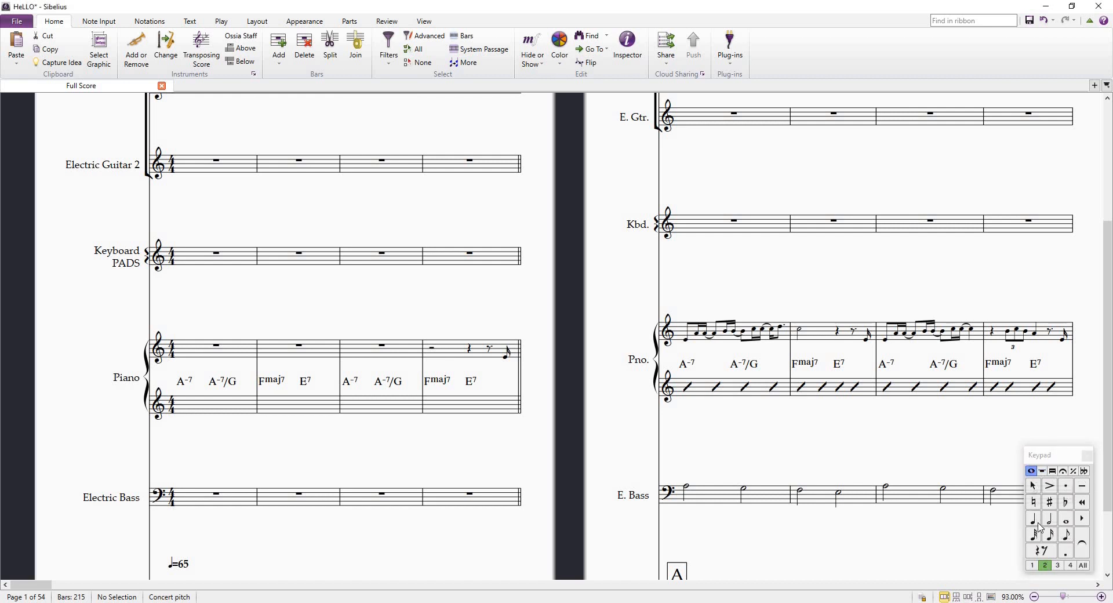
left_click(1034, 521)
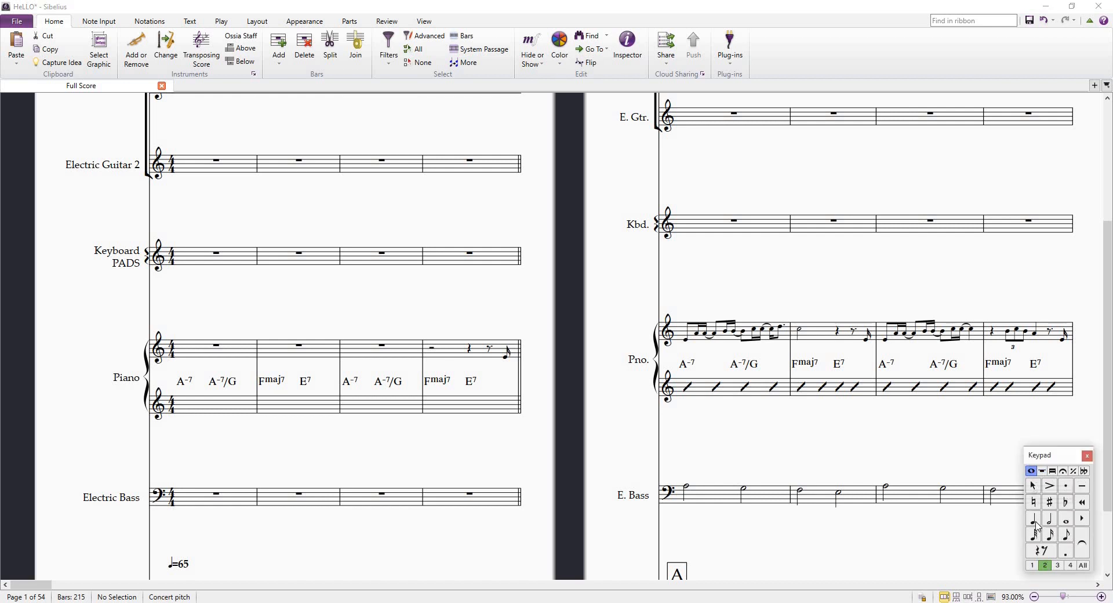
left_click(182, 406)
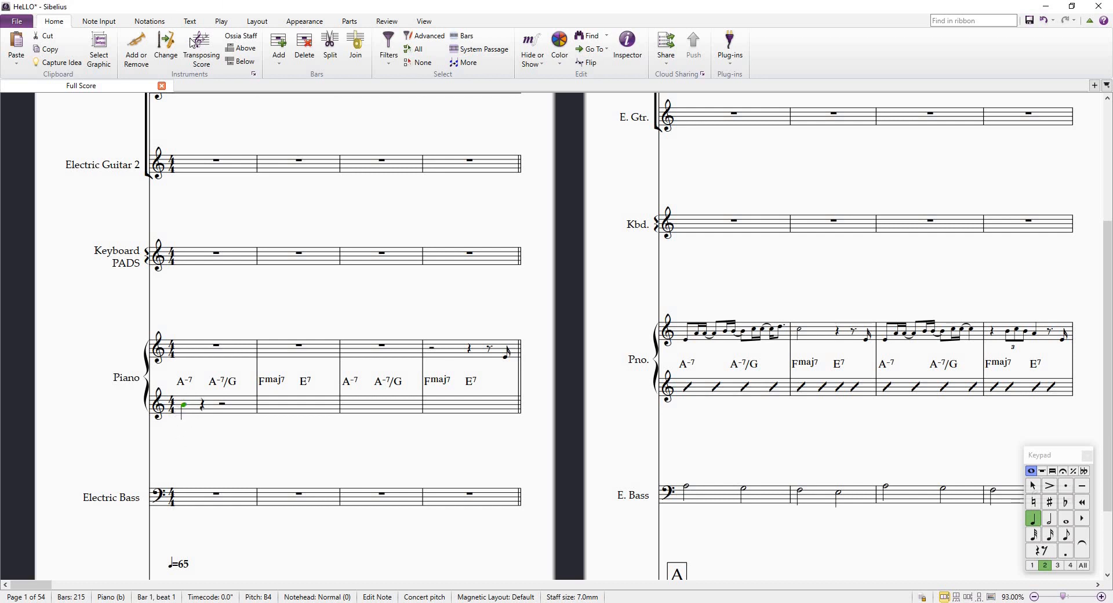
Open the notehead type choices for the voice 2 quarter note in the Piano's lower staff, bar 1
left_click(155, 24)
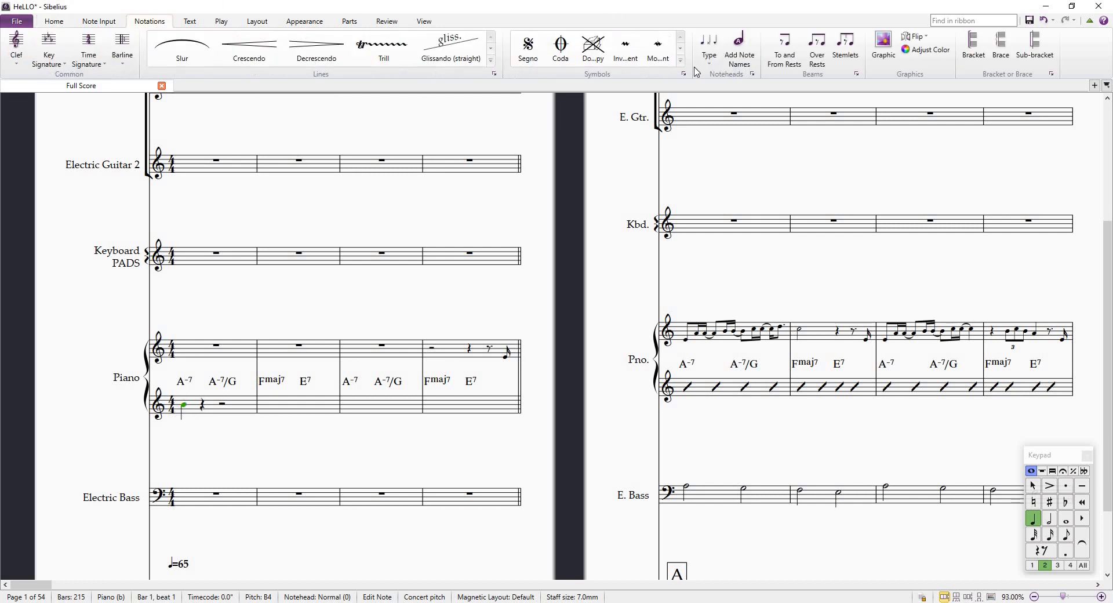
left_click(706, 65)
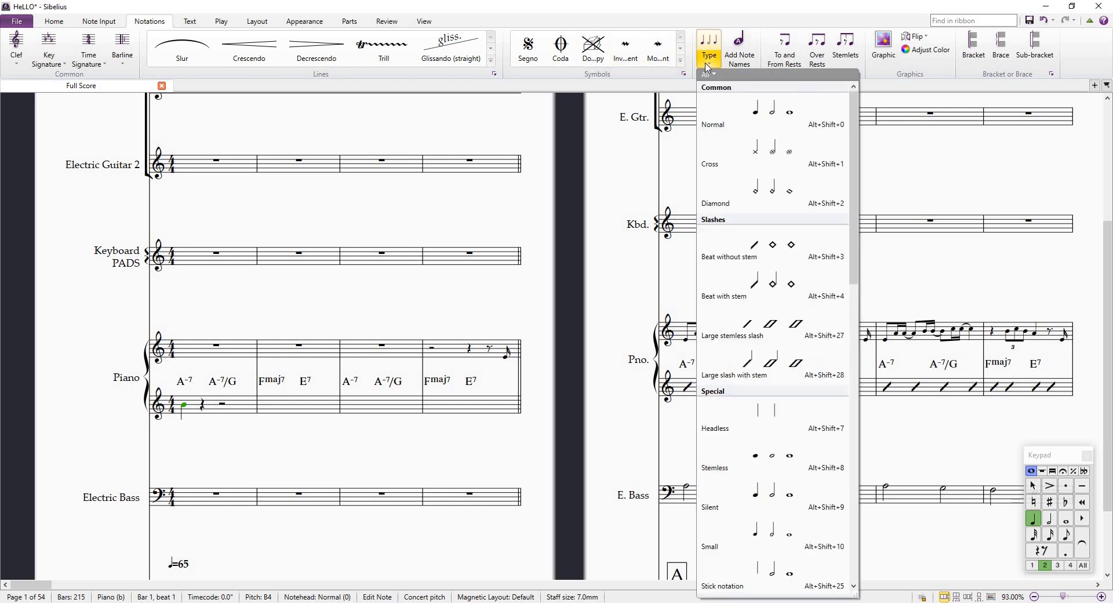
Change the first lower-staff piano note to a beat-without-stem slash and repeat it on every beat through bar 4
left_click(754, 251)
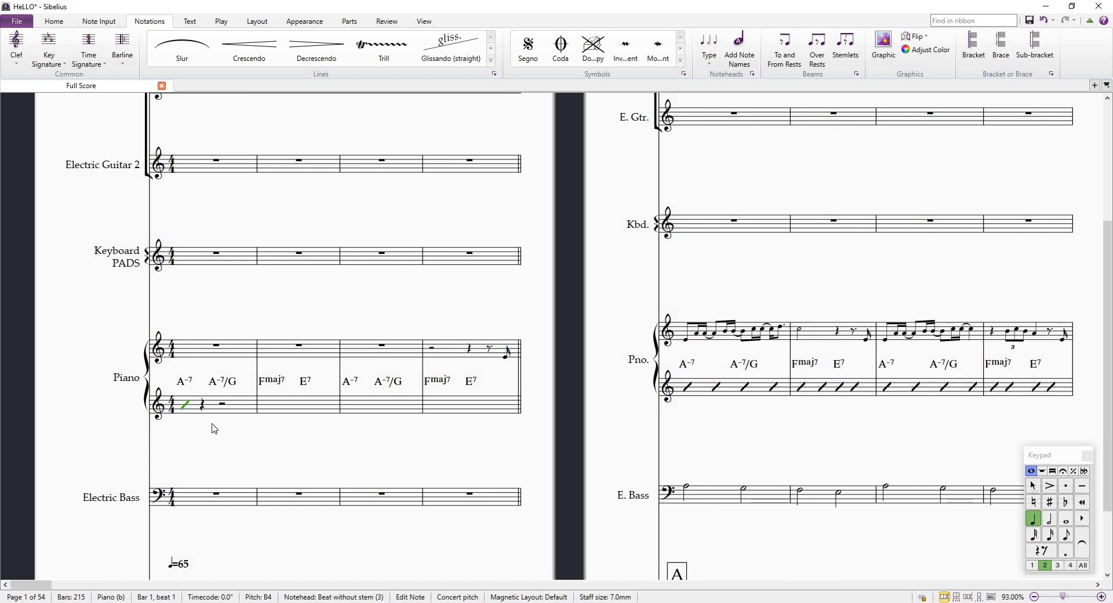
key("r")
key("r")
key("r")
key("r")
key("r")
key("r")
key("r")
key("r")
key("r")
key("r")
key("r")
key("r")
key("r")
key("r")
key("r")
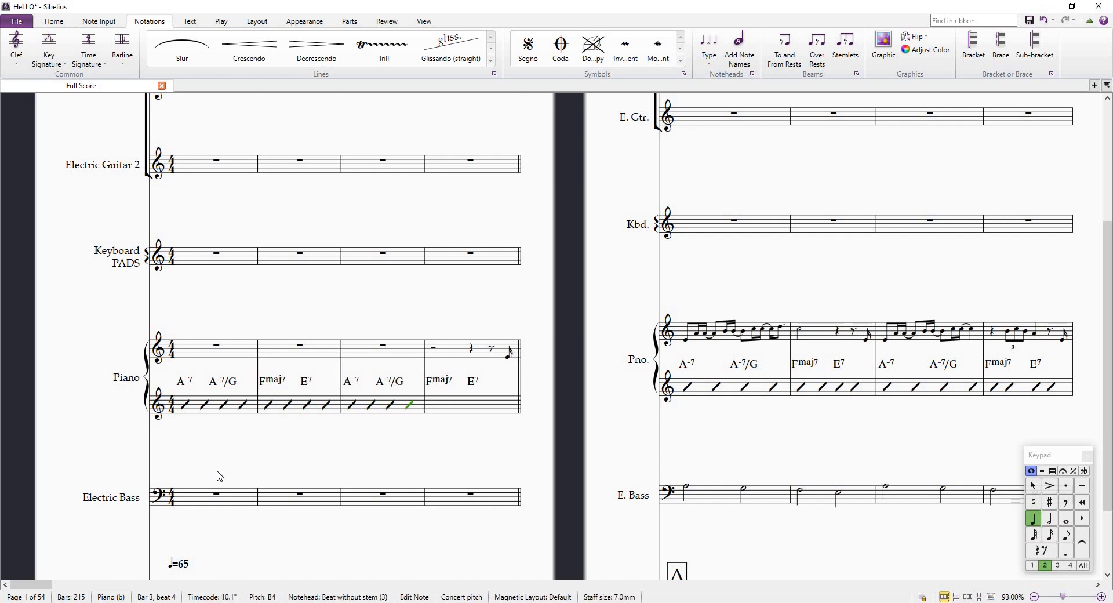
key("Escape")
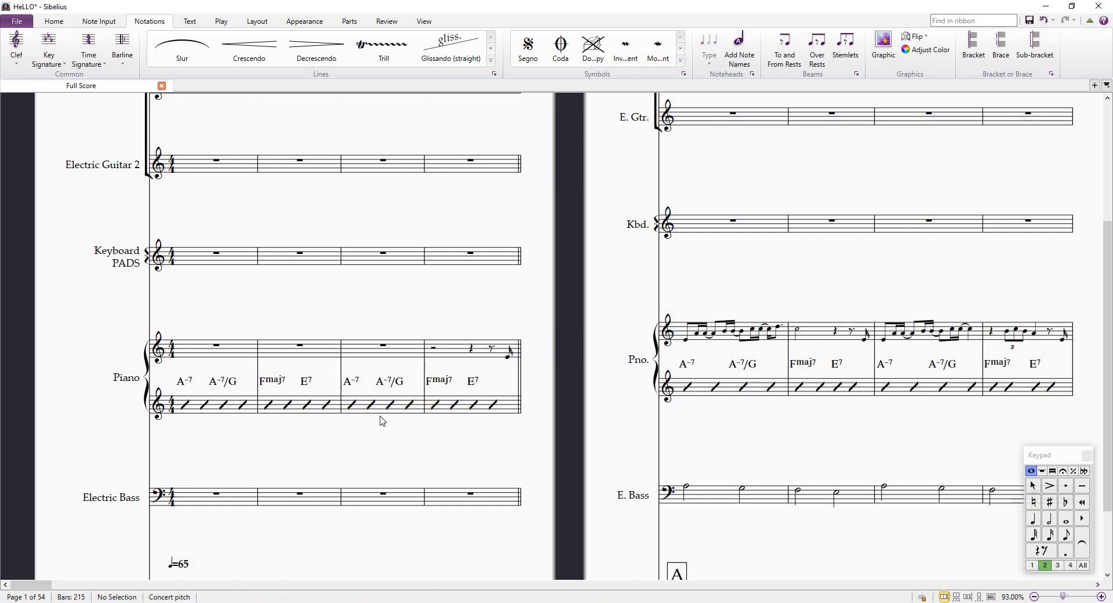
Play back the piano slashes starting from bar 1, beat 1, and stop the playback
left_click(195, 408)
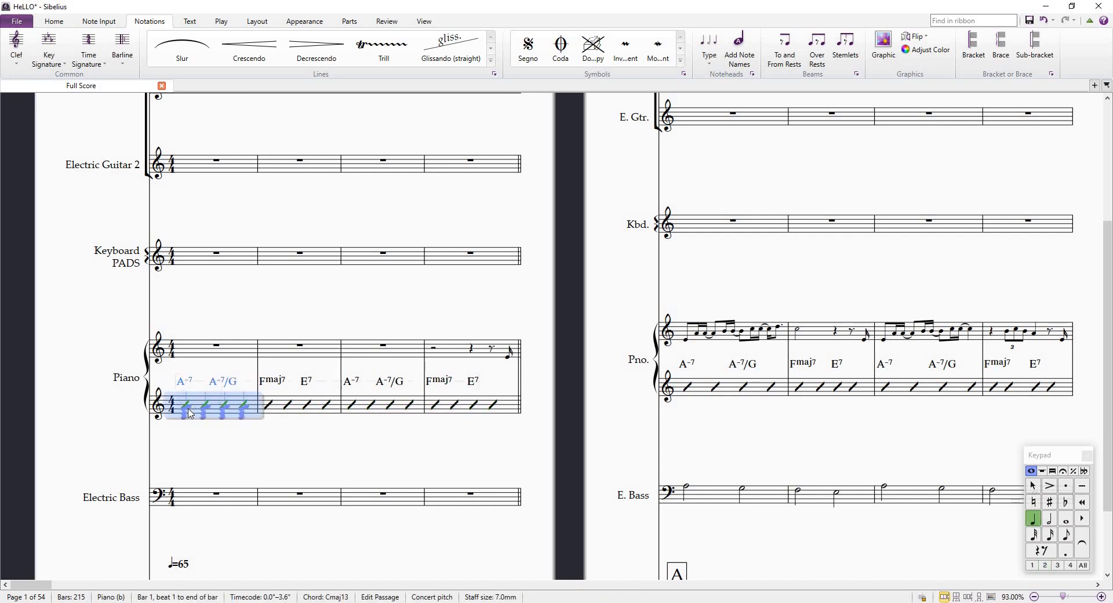
left_click(189, 409)
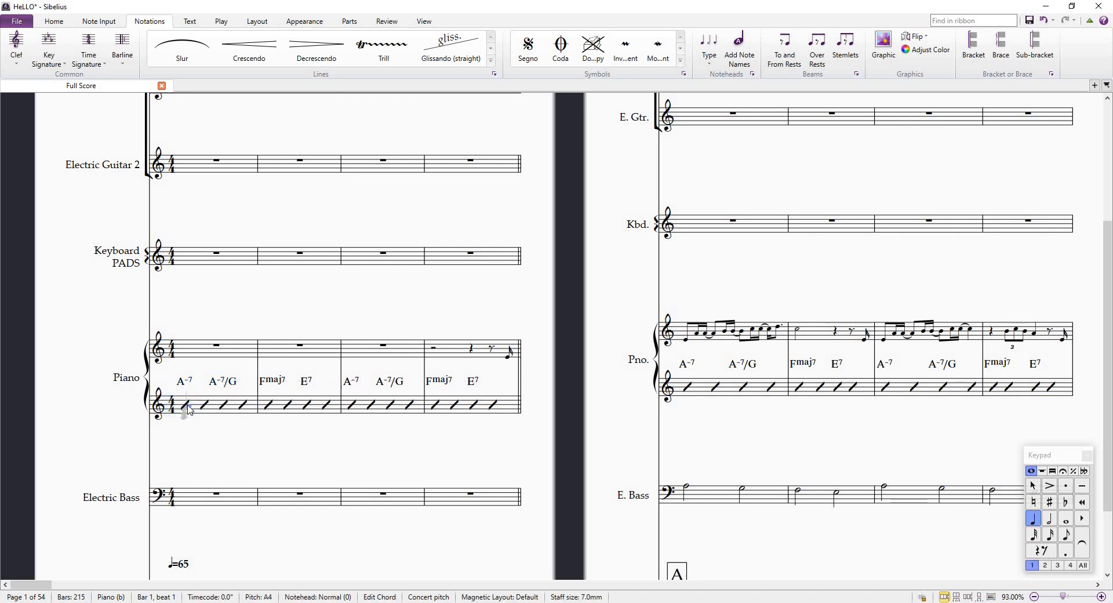
left_click(190, 411)
key("space")
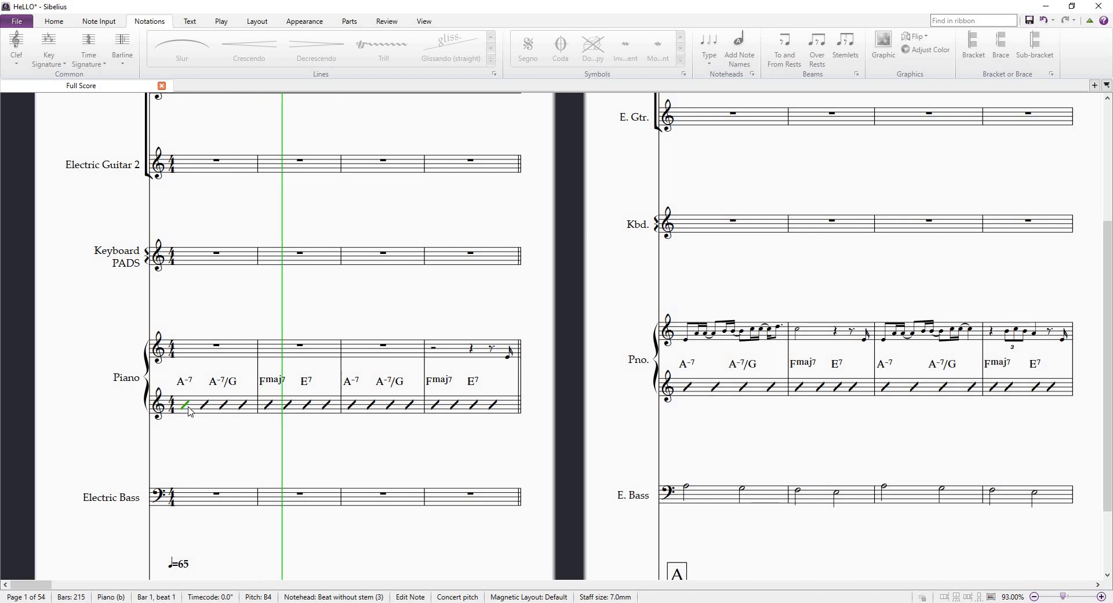
key("space")
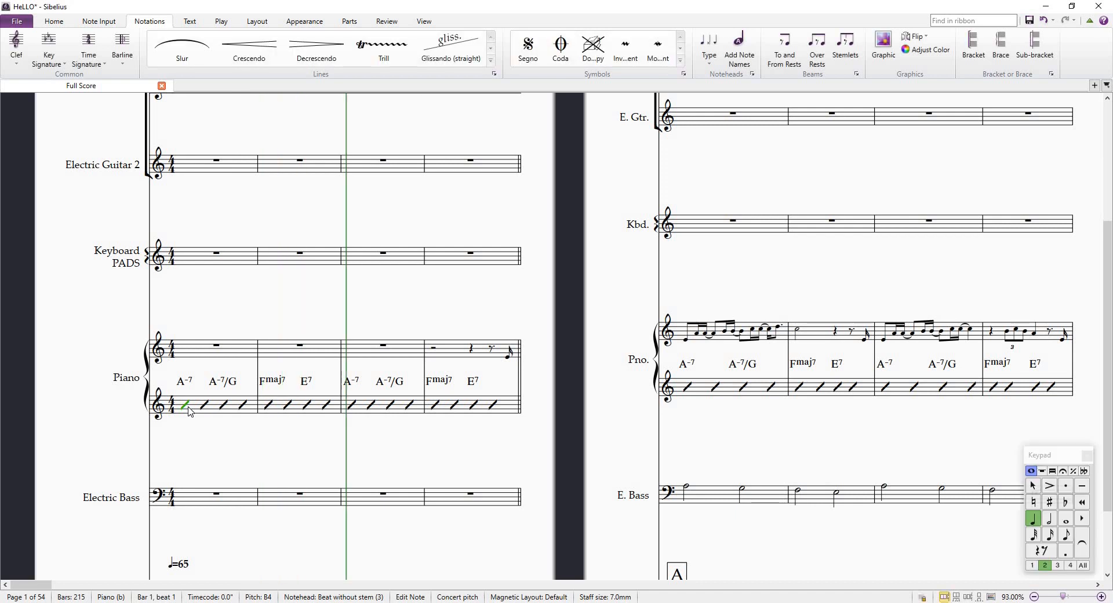
Change the first piano slash to the beat-with-stem notehead and repeat it on every beat through bar 4
key("ctrl+minus")
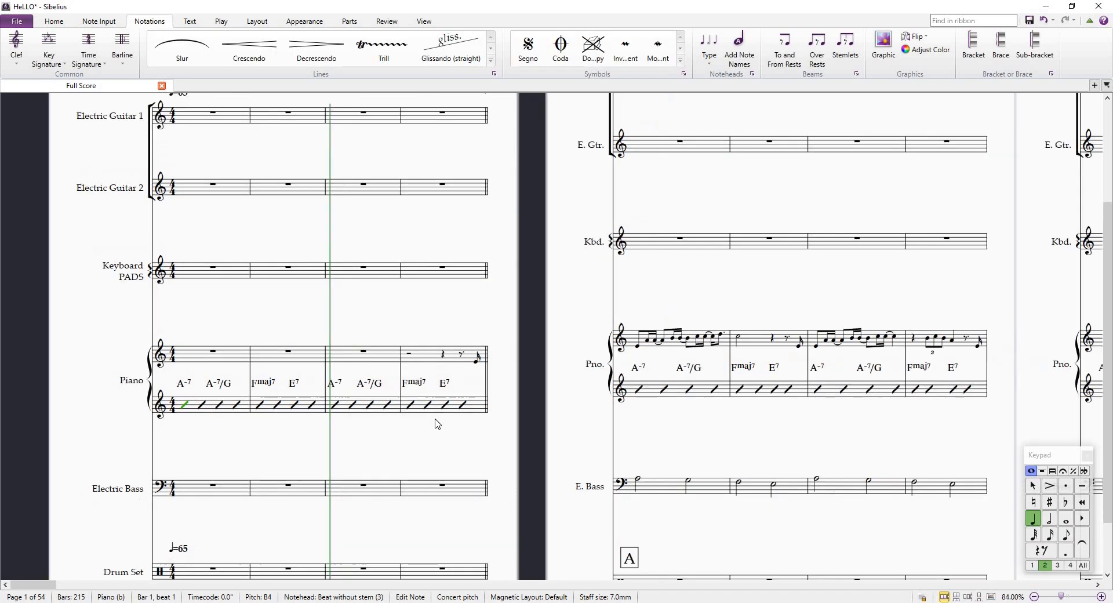
scroll(438, 424, "down", 1)
scroll(403, 412, "up", 2)
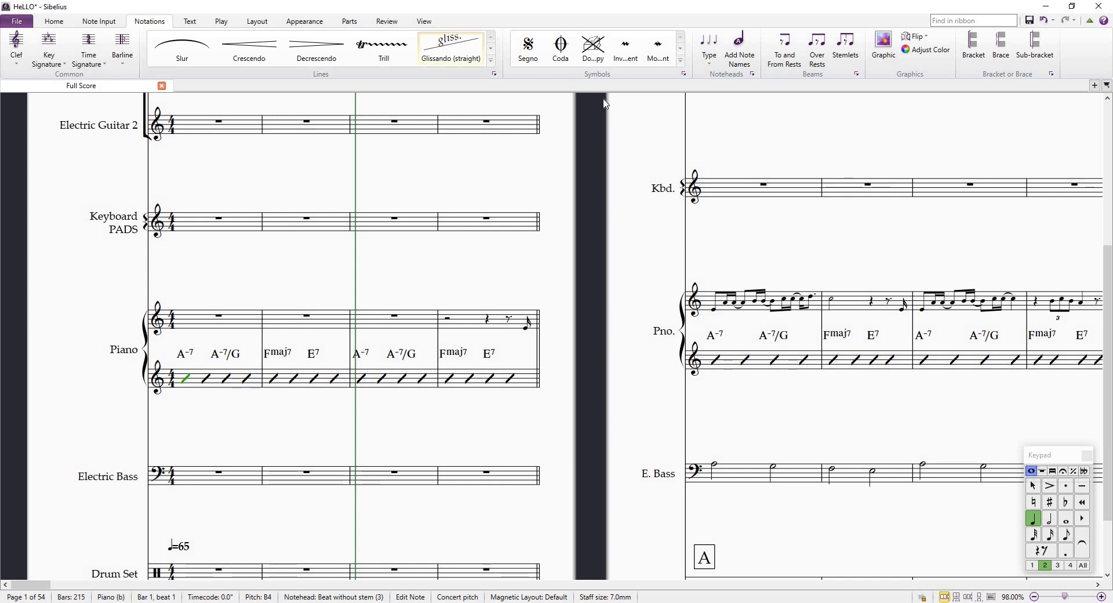
left_click(767, 284)
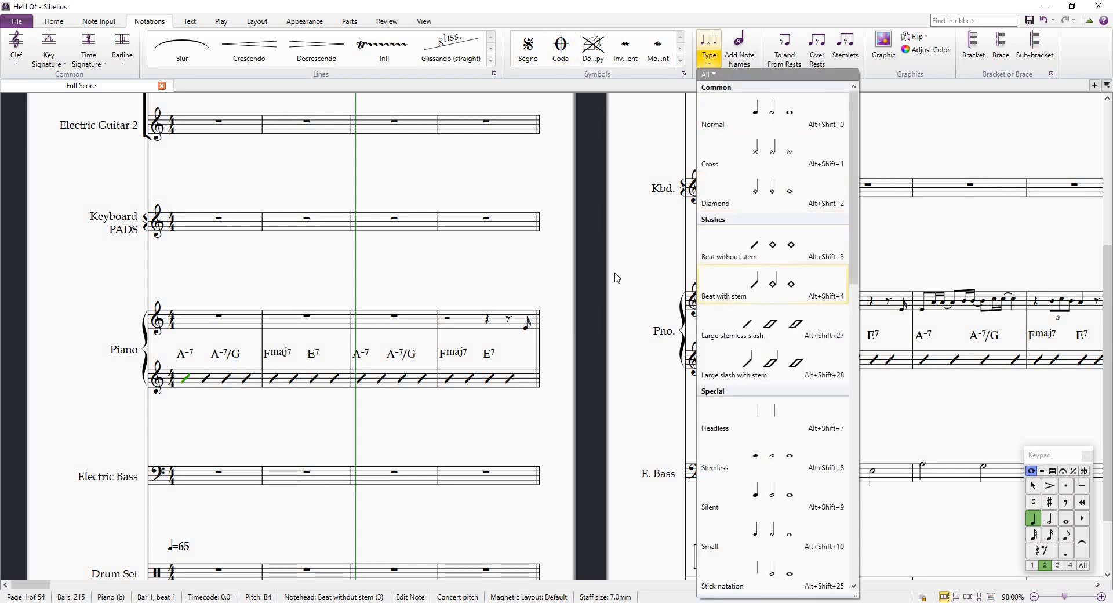
key("r")
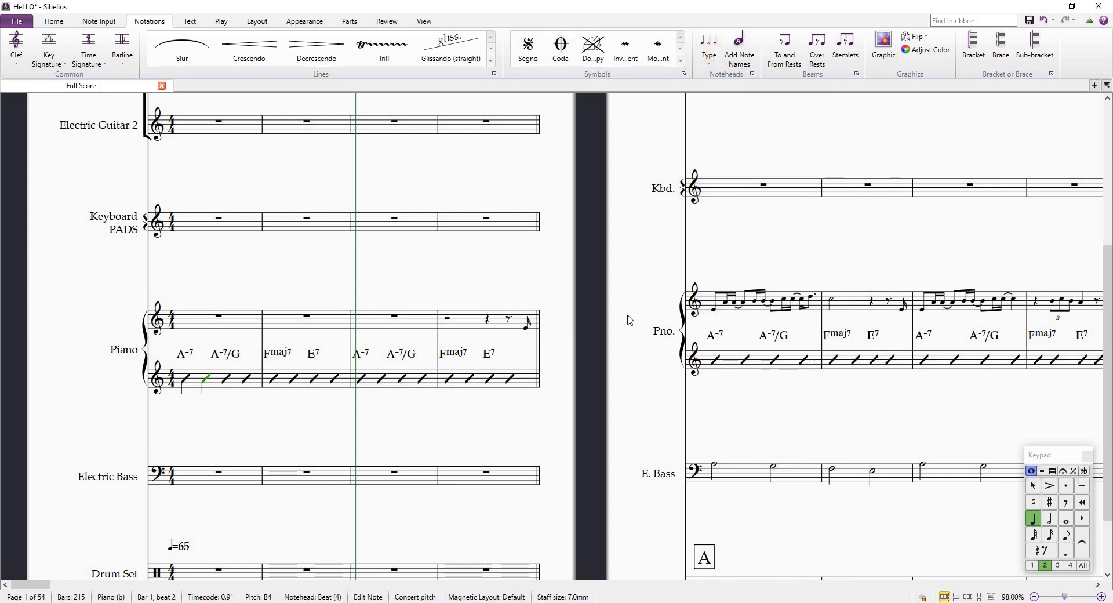
key("r")
key("r")
key("r")
key("r")
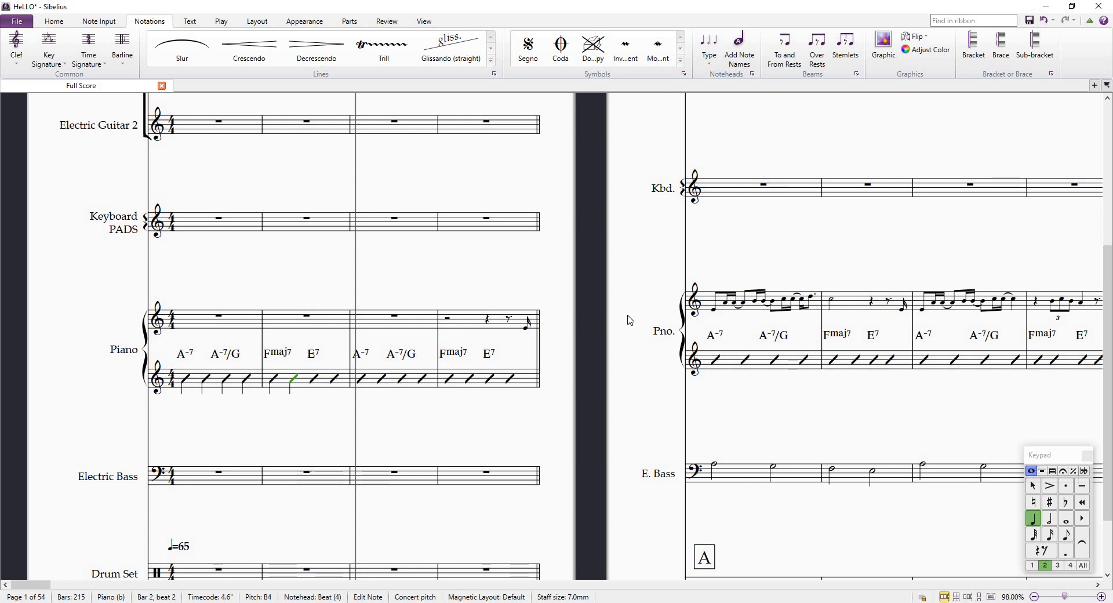
key("r")
key("r")
key("r")
key("r")
key("r")
key("r")
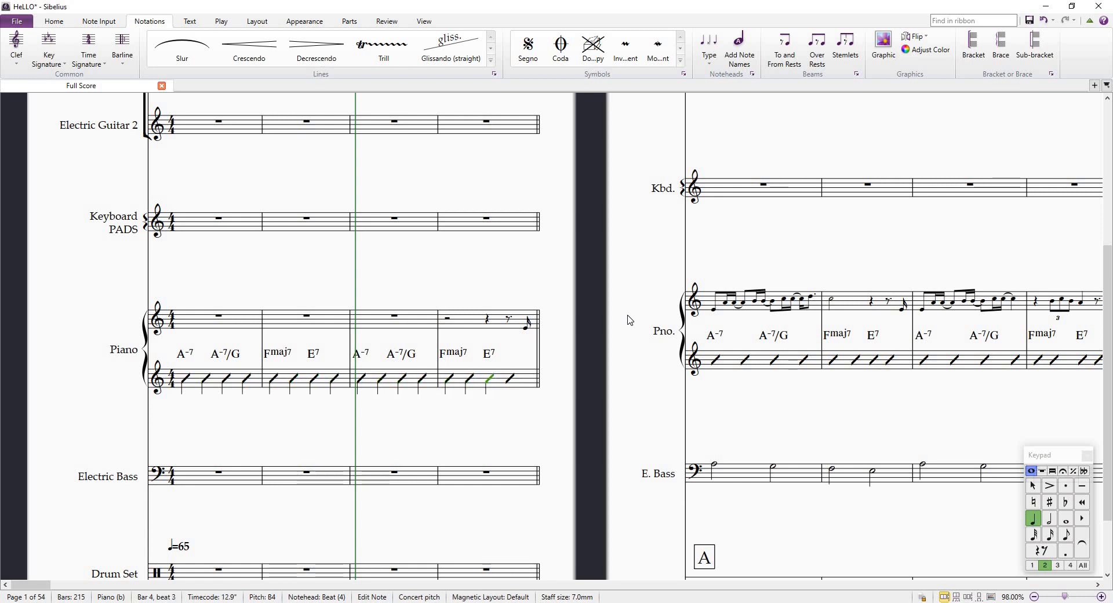
key("r")
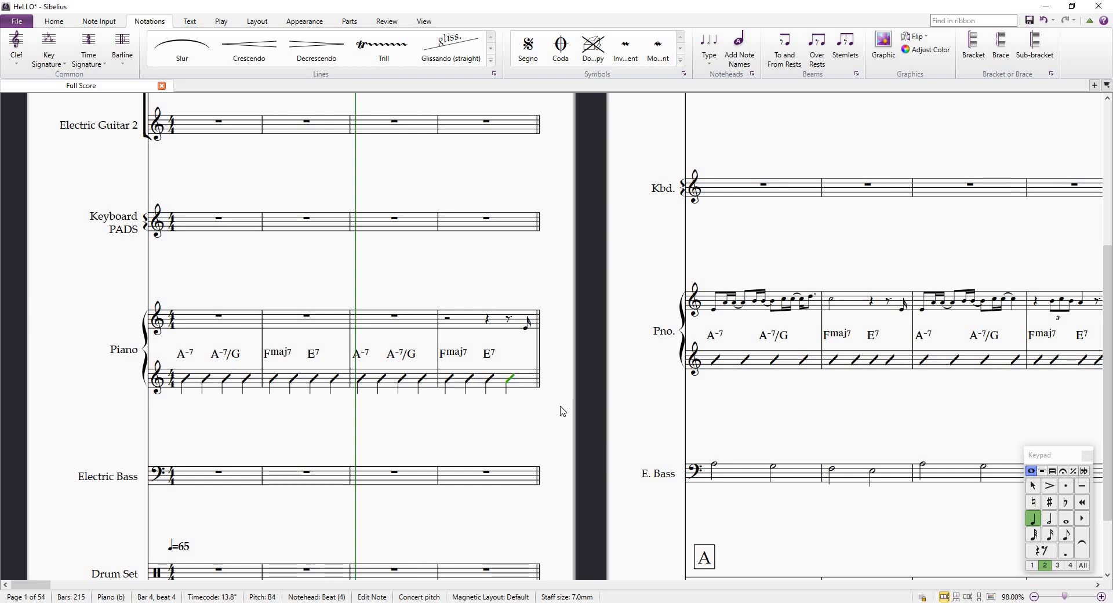
Add the text "simile pattern" at the start of bar 5 on the piano's lower staff
left_click_drag(850, 300, 601, 353)
left_click(600, 354)
key("ctrl+minus")
key("ctrl+minus")
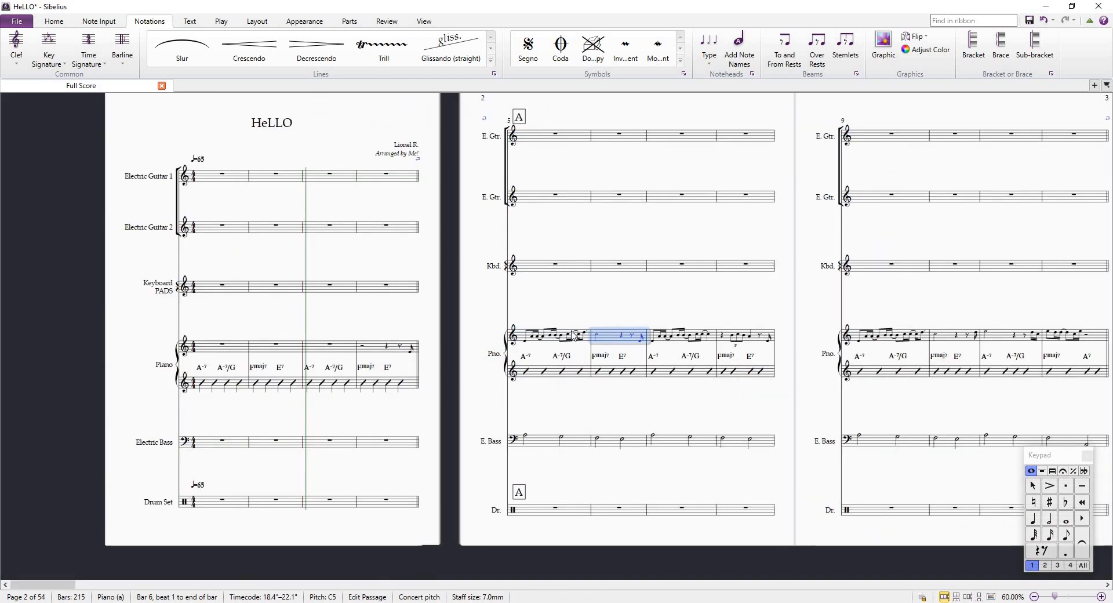
scroll(574, 335, "up", 4)
left_click(508, 426)
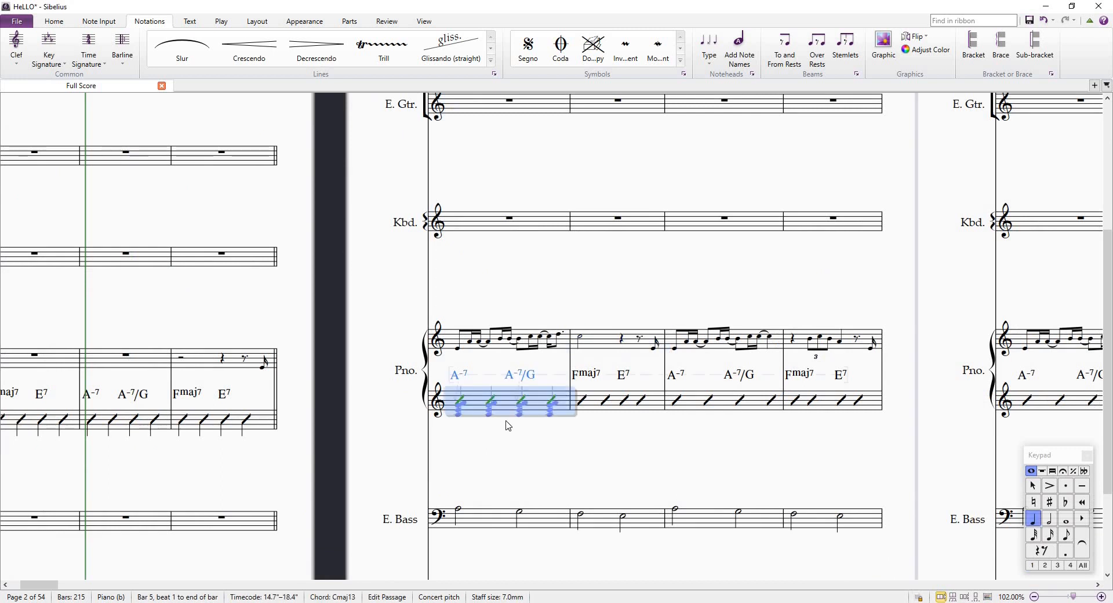
scroll(508, 426, "up", 2)
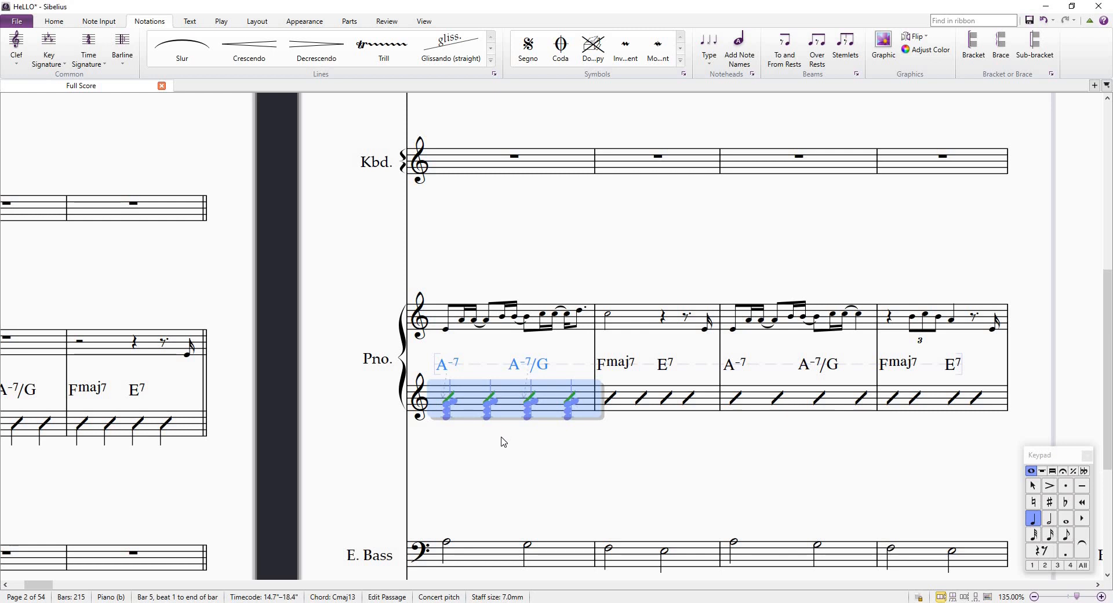
key("ctrl+k")
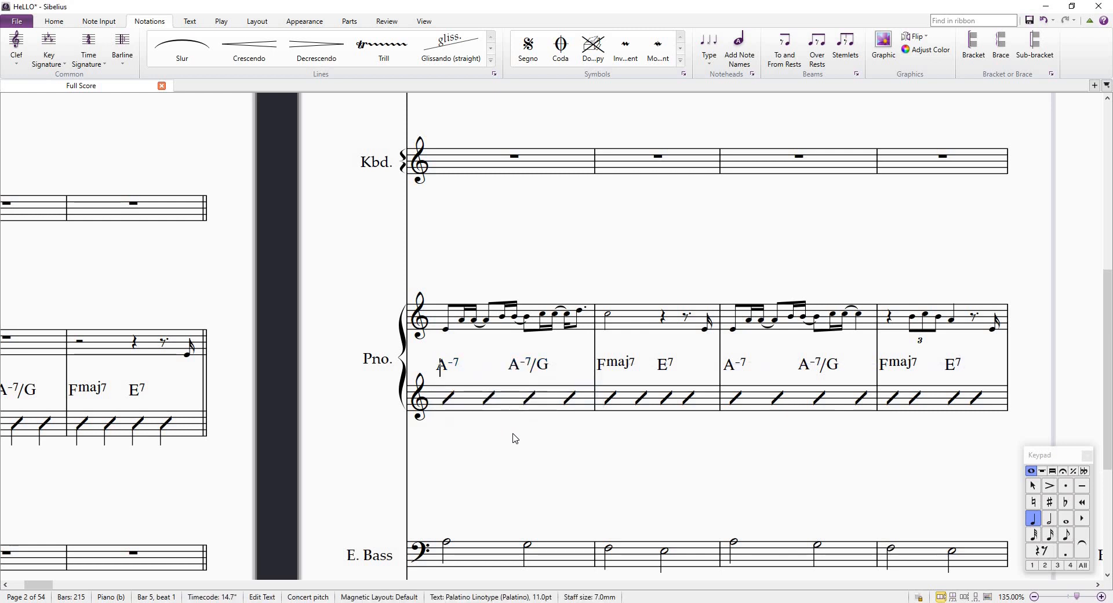
type("simile patttern")
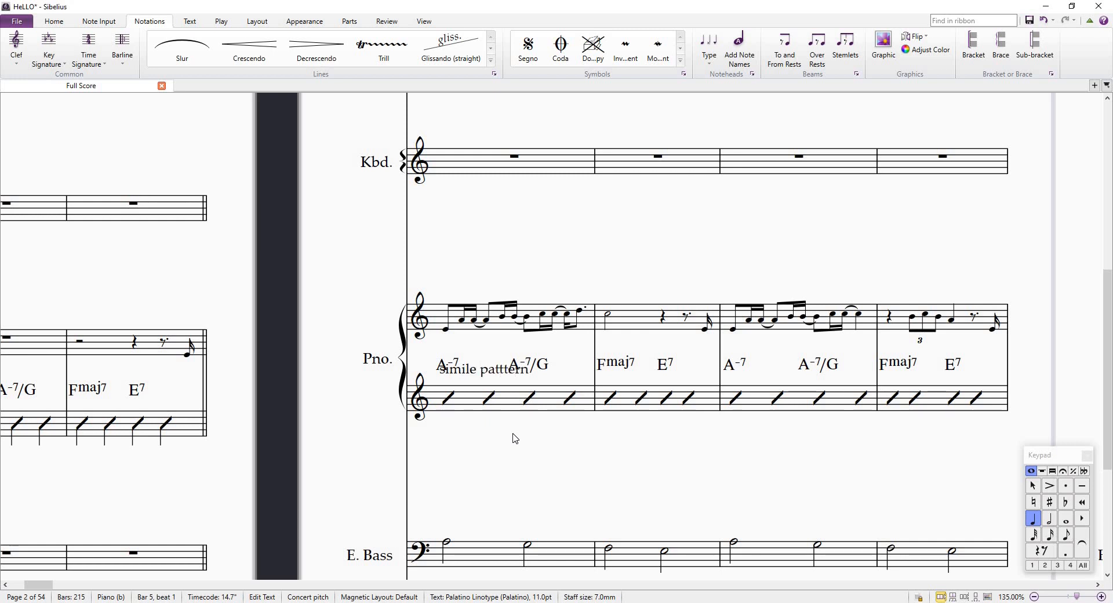
key("BackSpace")
type("ernm")
key("BackSpace")
key("BackSpace")
left_click(516, 437)
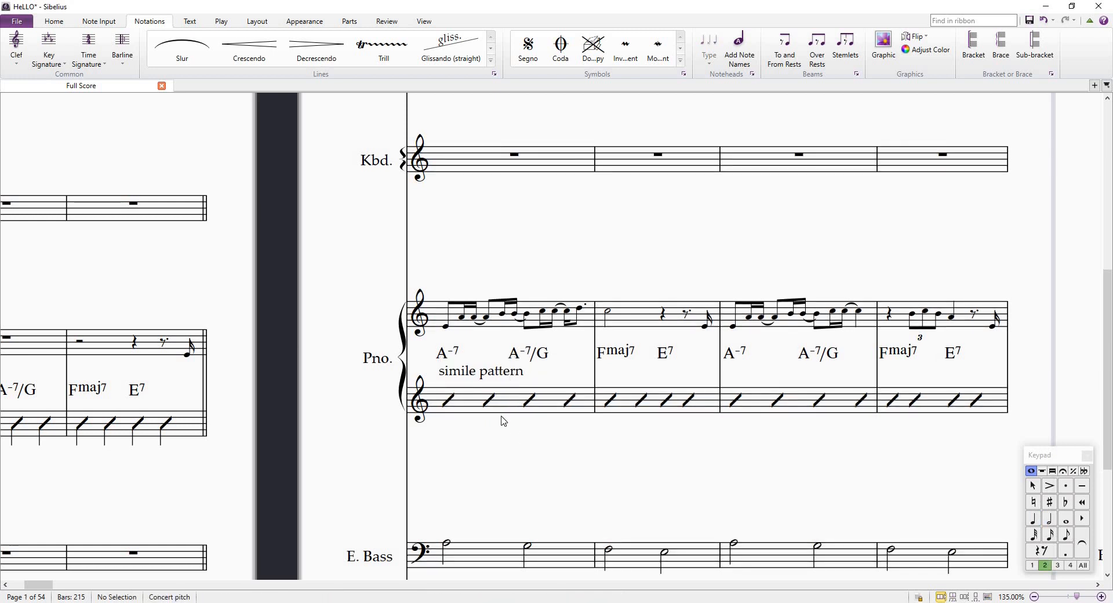
Try the "simile pattern" text above the bar 5 chord symbols, and place it beneath the lower piano staff
left_click_drag(507, 374, 492, 352)
left_click(549, 442)
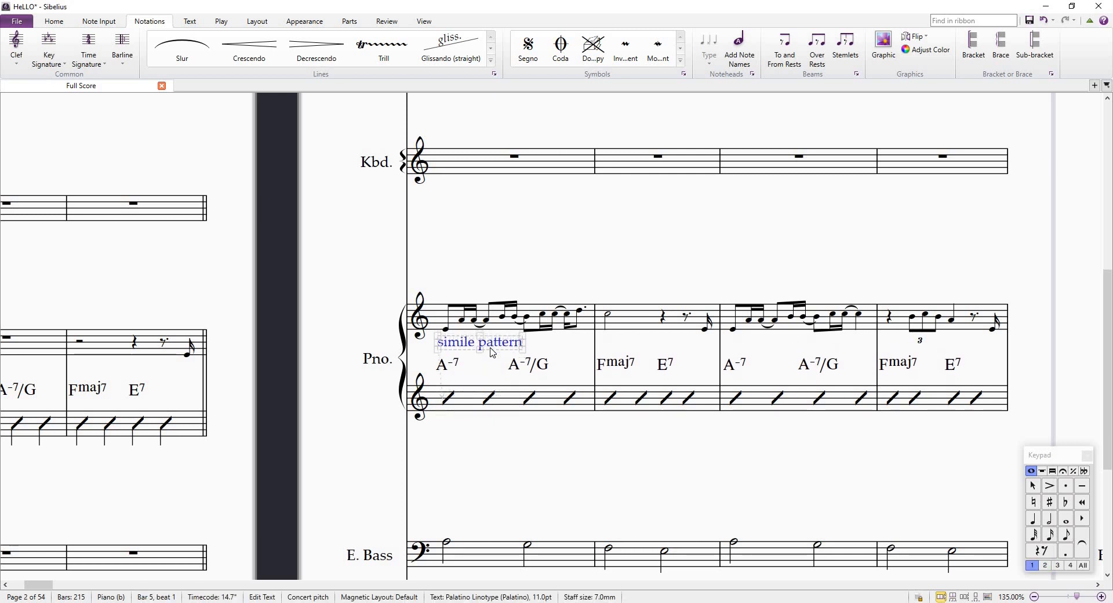
left_click_drag(492, 437, 495, 420)
left_click(612, 454)
Replace the plain text under bar 5 with "simile pattern" in italics
key("BackSpace")
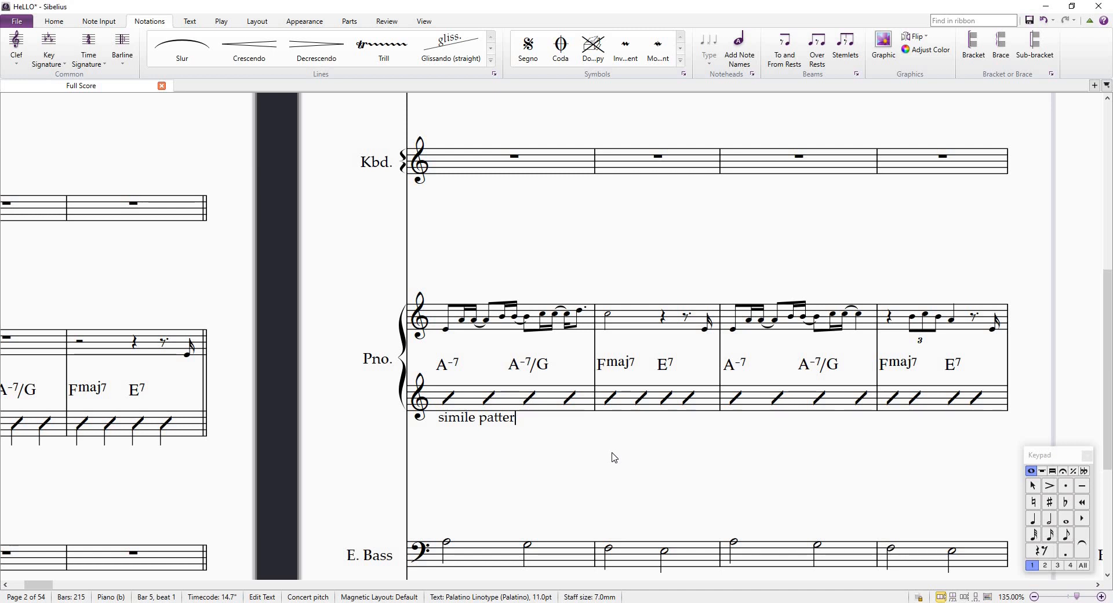
key("BackSpace")
key("BackSpace")
key("BackSpace")
key("BackSpace")
key("BackSpace")
key("BackSpace")
type("imile")
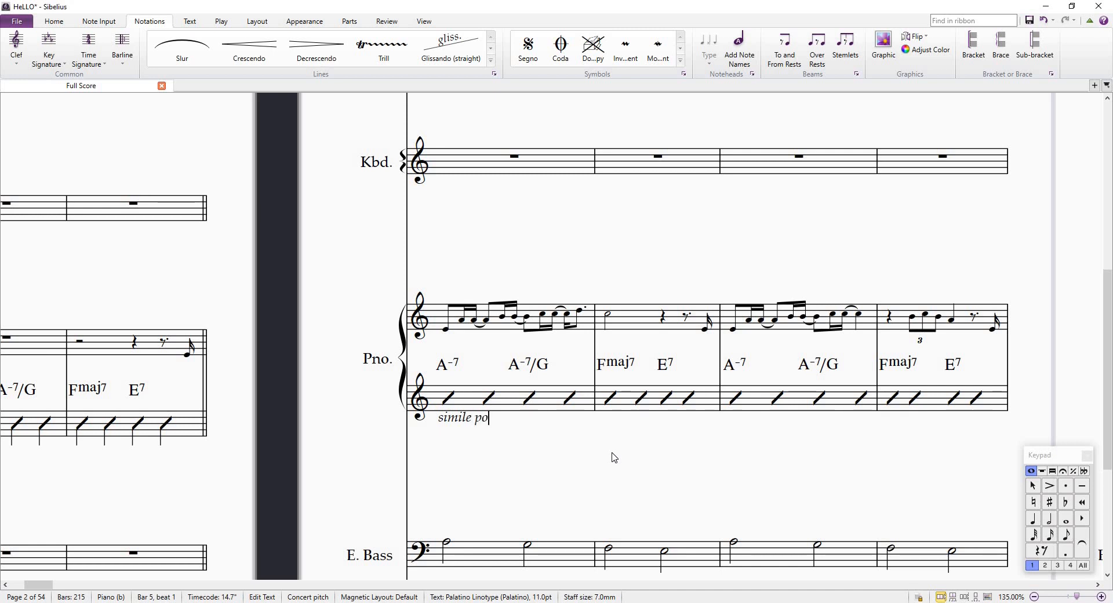
type(" pattern pattern")
left_click(616, 449)
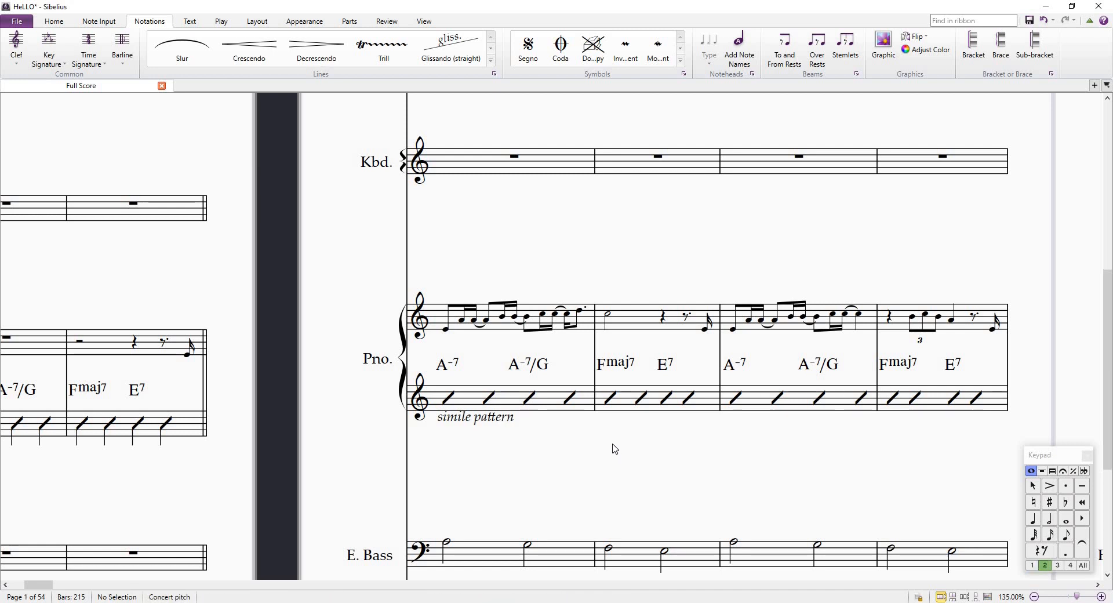
Nudge the italic "simile pattern" text slightly lower beneath the piano's lower staff
scroll(516, 428, "down", 1)
double_click(507, 416)
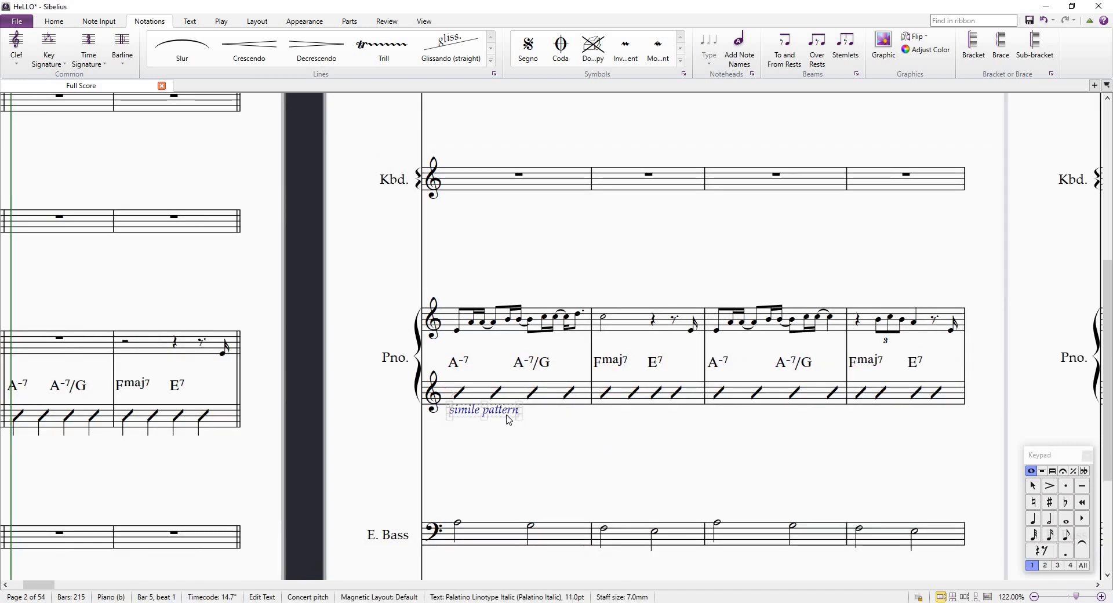
left_click_drag(507, 415, 508, 419)
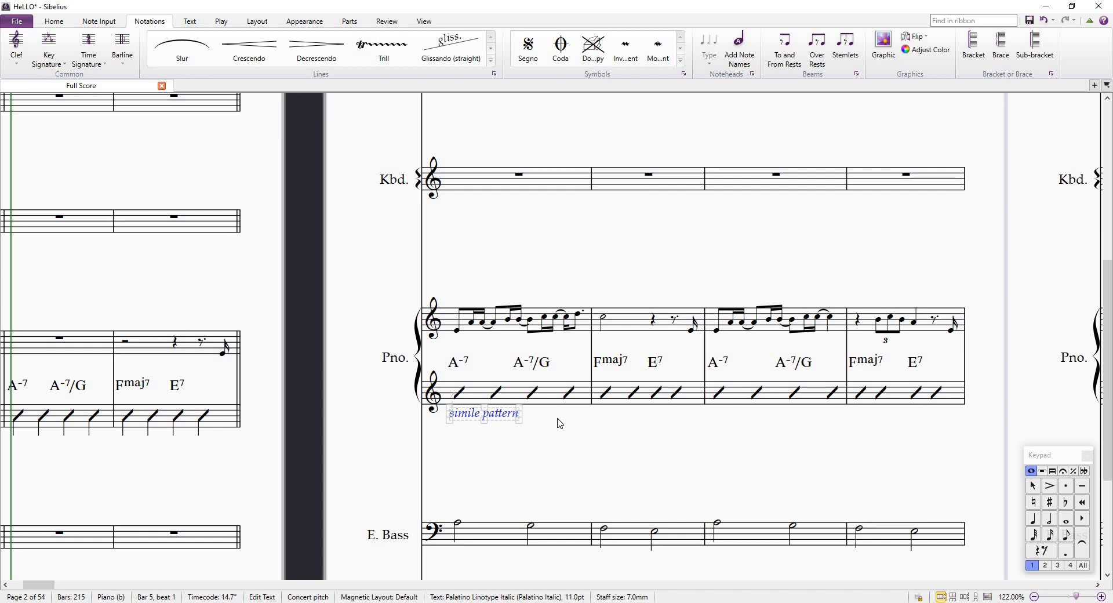
Move the "simile pattern" text between the upper piano staff and the chord symbols in bar 5
scroll(475, 400, "down", 1)
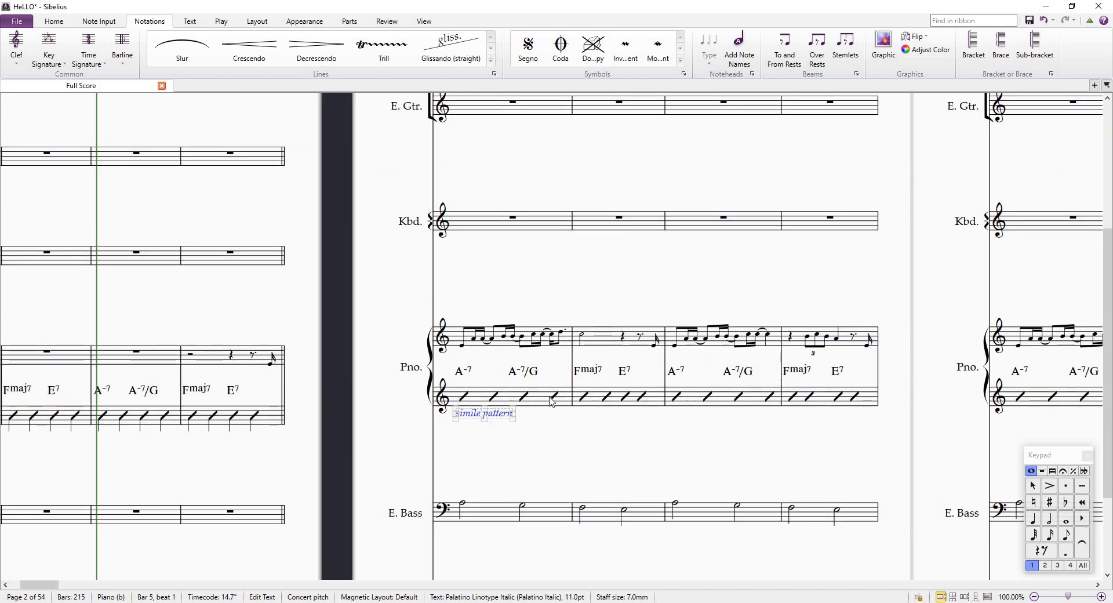
scroll(343, 434, "left", 5)
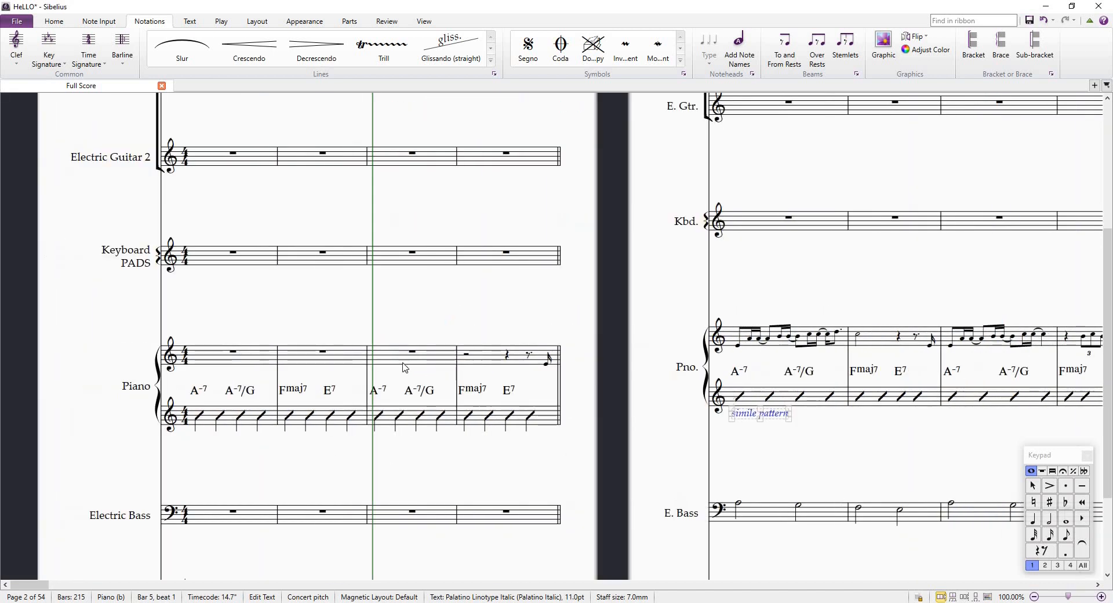
scroll(833, 426, "right", 4)
scroll(833, 428, "right", 3)
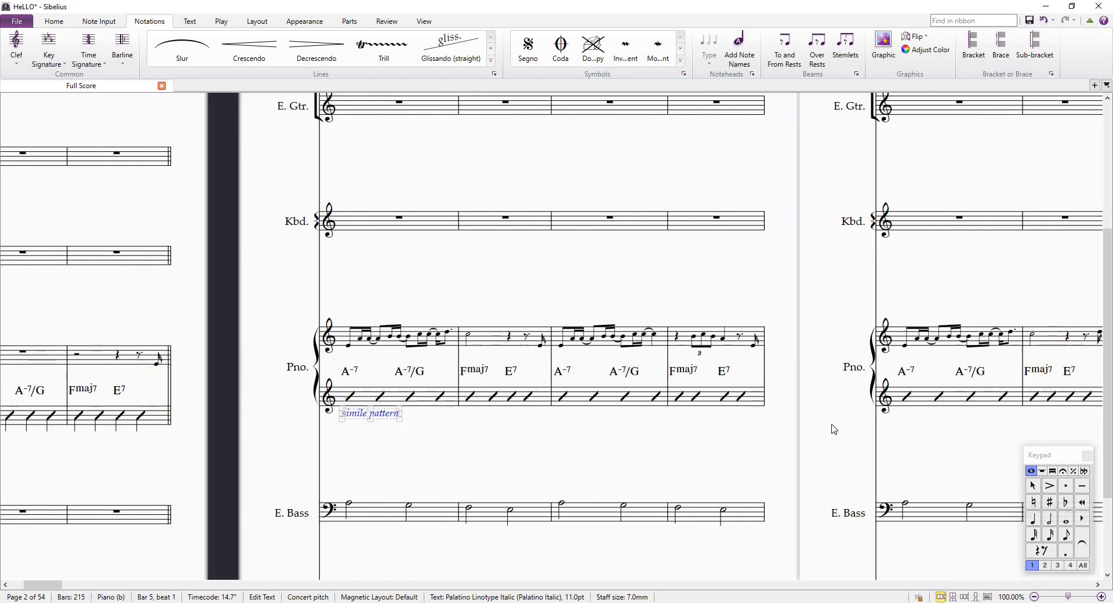
scroll(701, 444, "down", 4)
scroll(474, 440, "up", 3)
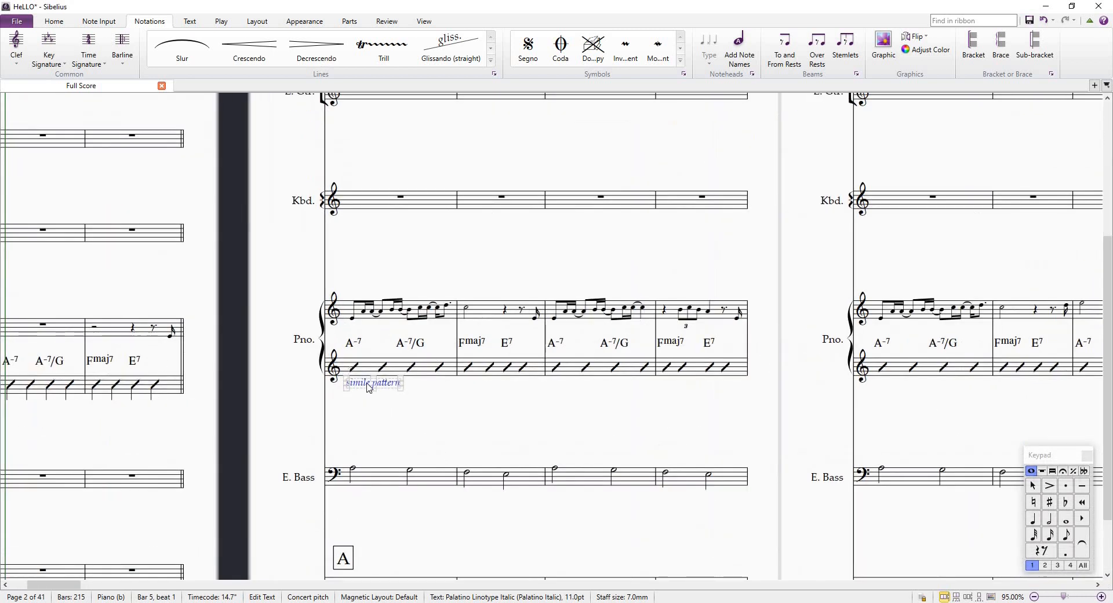
left_click_drag(366, 384, 369, 339)
left_click(447, 418)
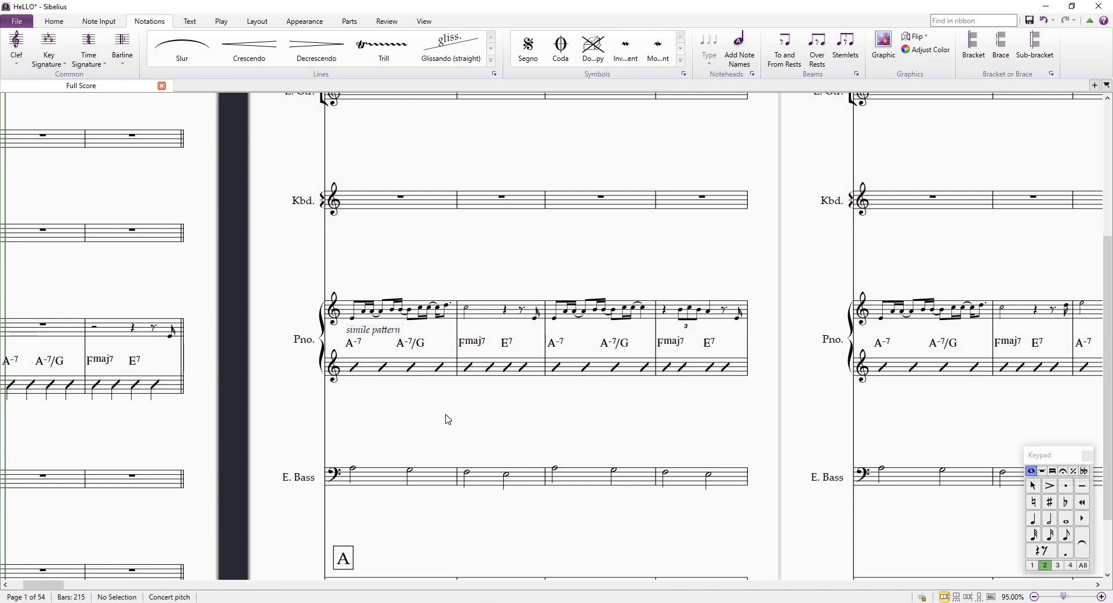
Move the "simile pattern" text back beneath the lower piano staff in bar 5
scroll(447, 419, "down", 2)
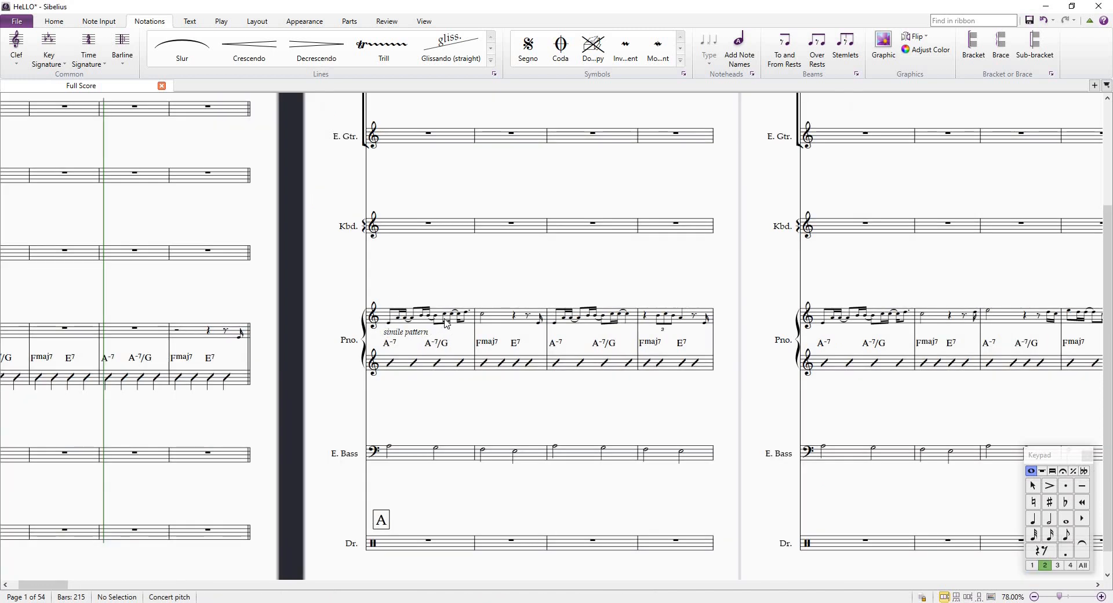
scroll(557, 406, "down", 4)
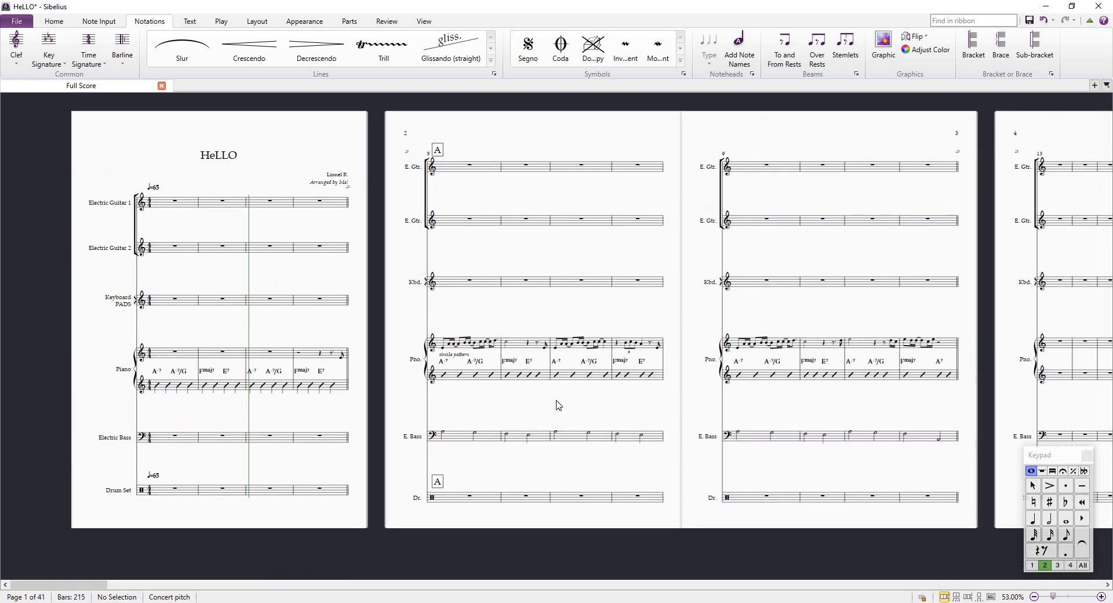
scroll(551, 354, "up", 5)
left_click_drag(382, 364, 382, 412)
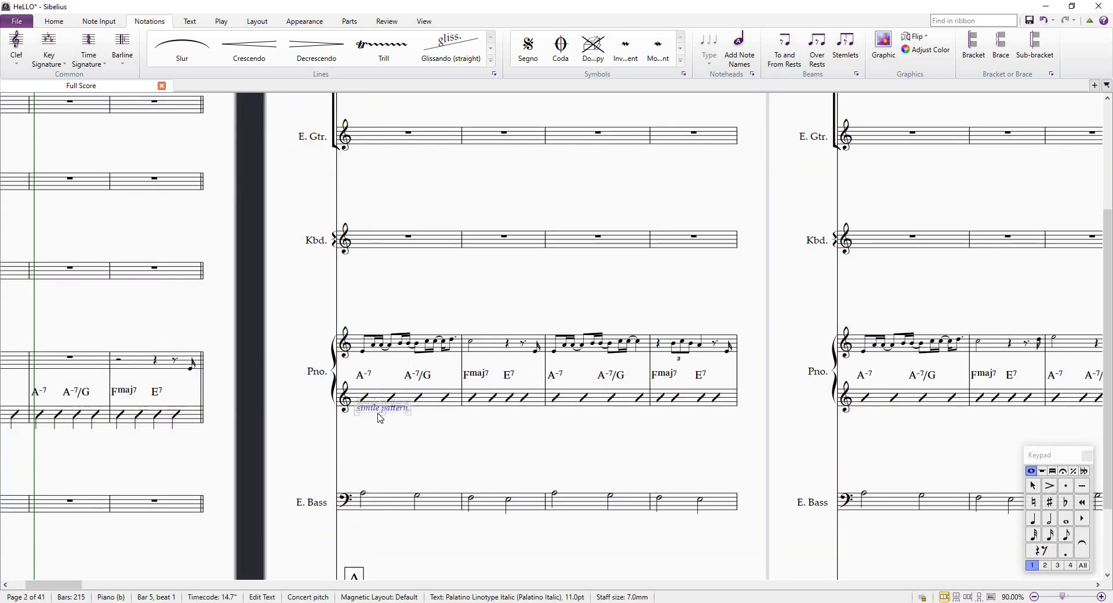
left_click(564, 447)
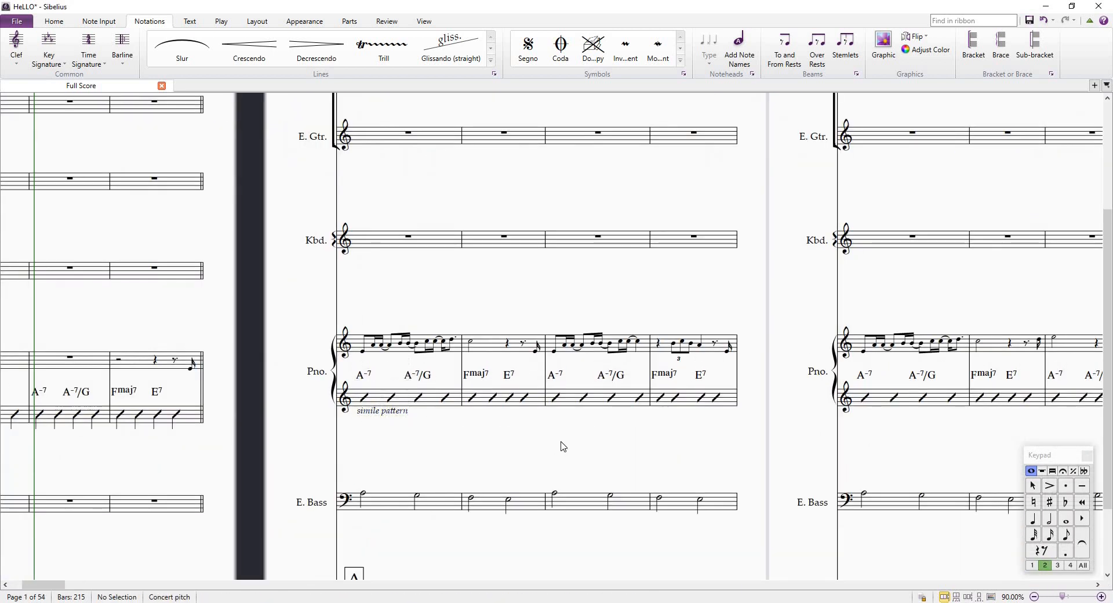
Review the piano's slash comping, chord symbols and "simile pattern" marking alongside the electric bass line in bars 1 to 12
scroll(564, 447, "down", 3)
scroll(563, 445, "up", 2)
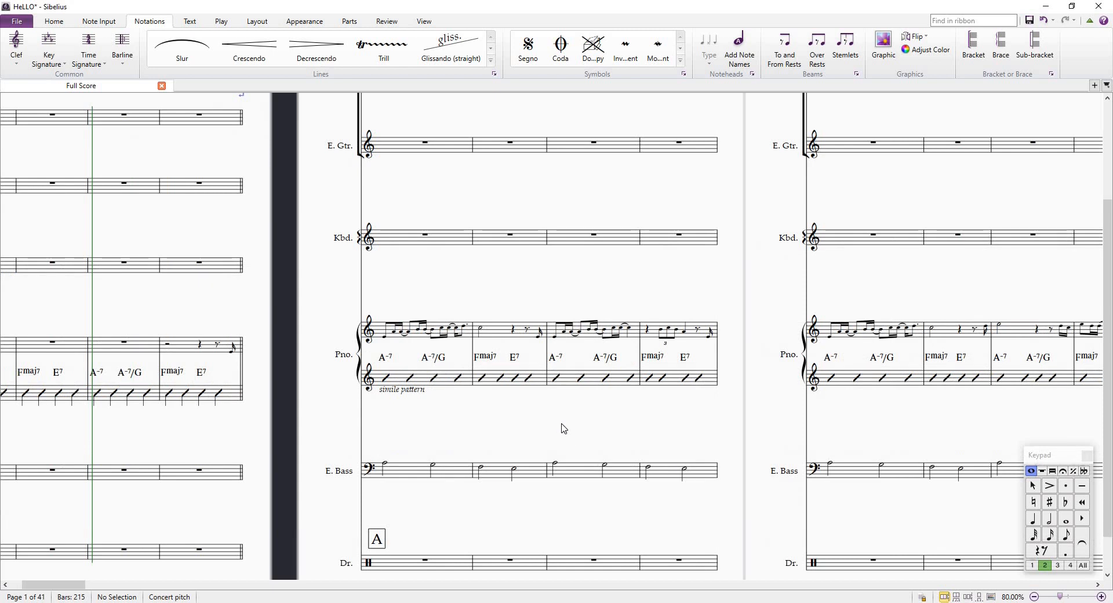
scroll(563, 428, "down", 3)
scroll(563, 428, "up", 2)
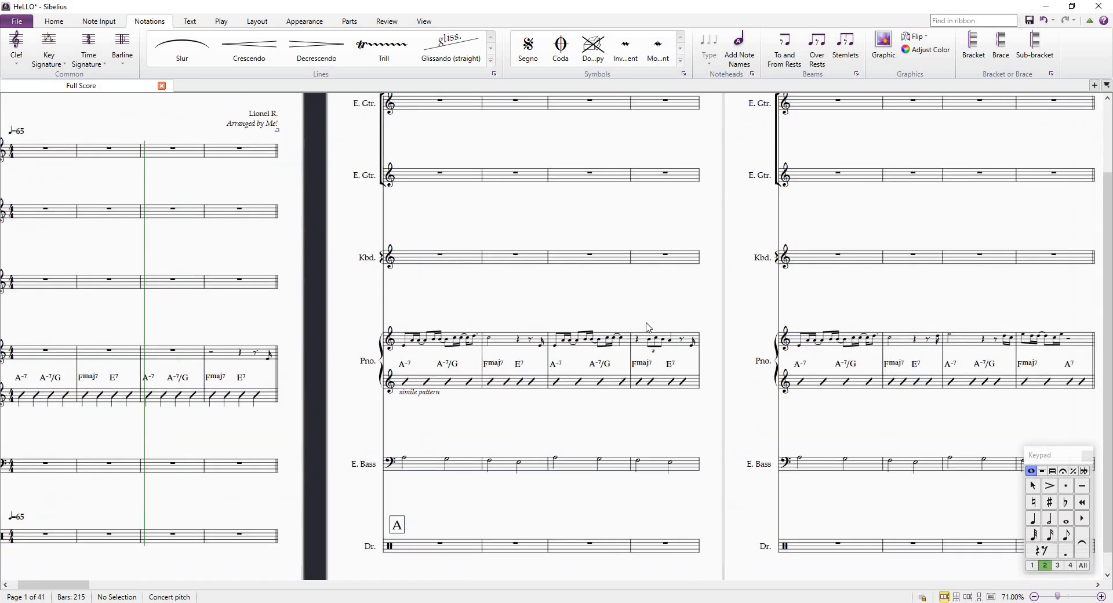
left_click_drag(691, 308, 551, 314)
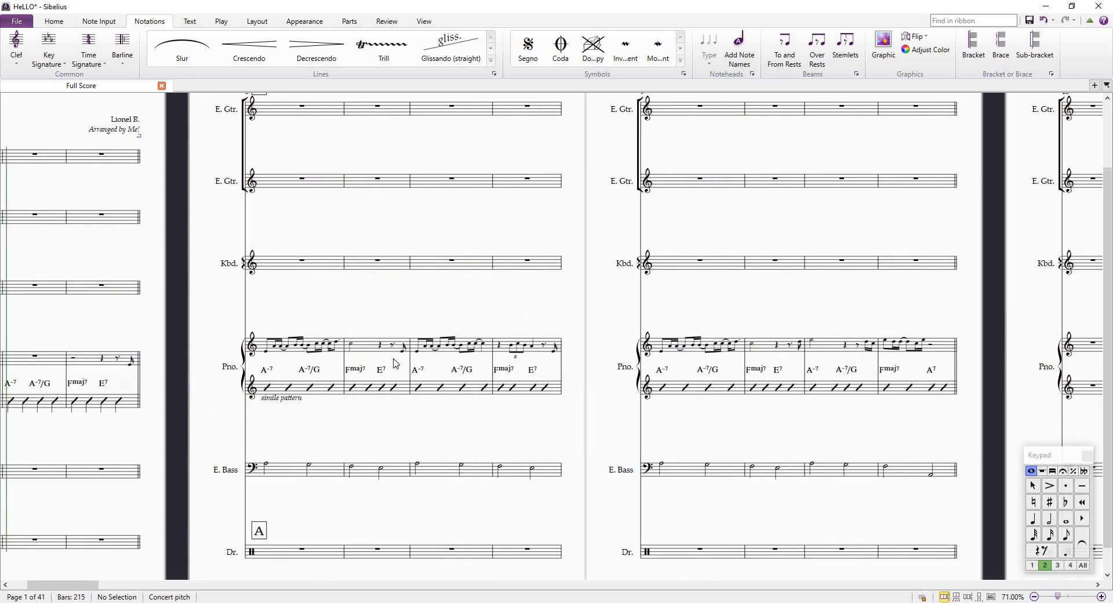
scroll(445, 374, "right", 1)
scroll(445, 374, "left", 3)
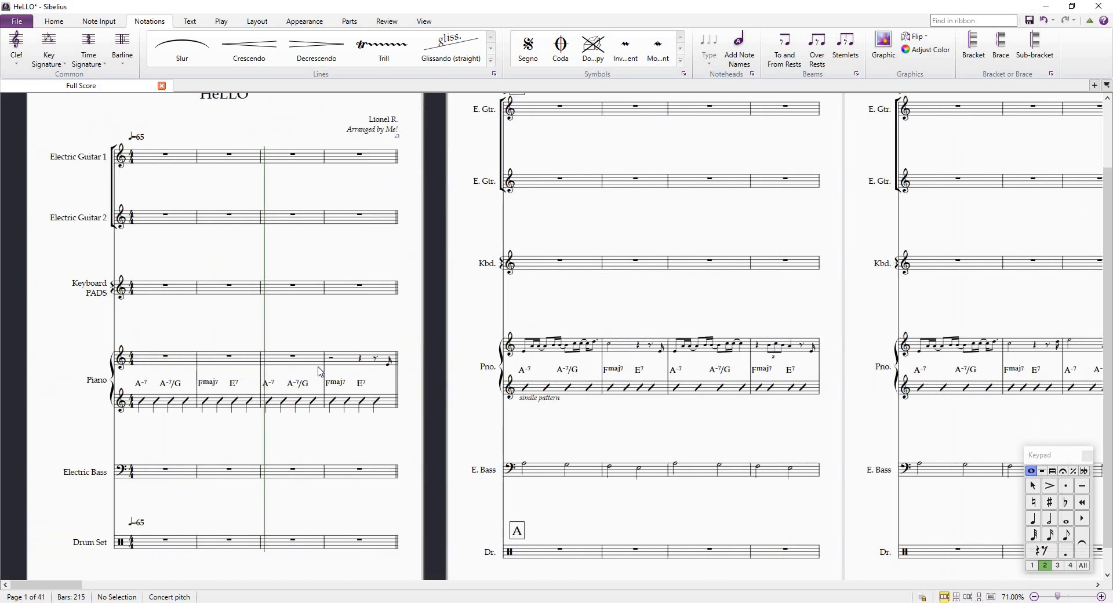
scroll(324, 364, "right", 2)
scroll(324, 365, "right", 2)
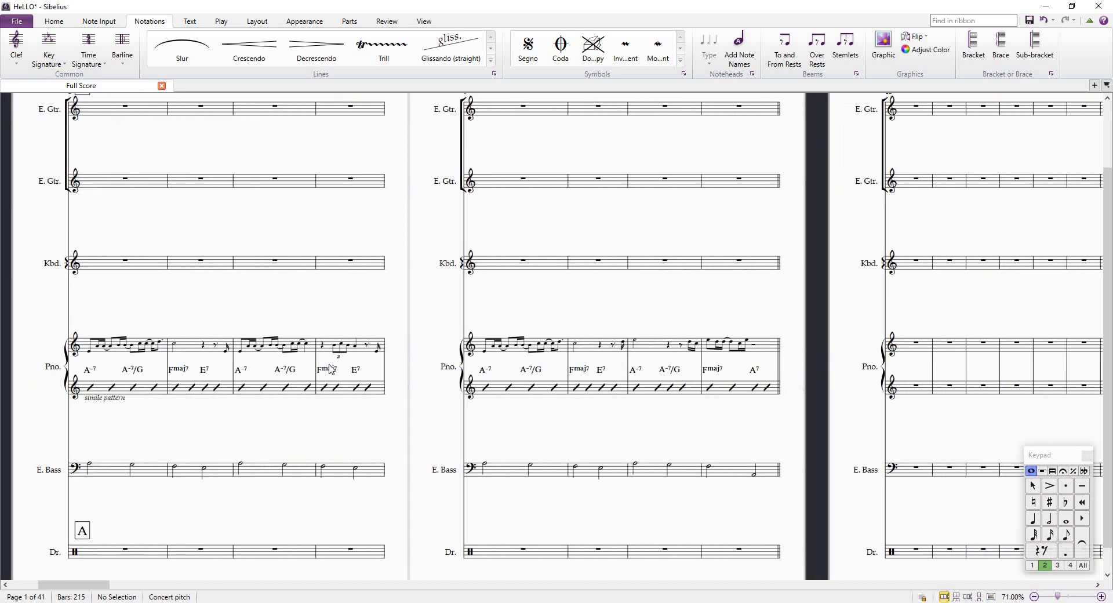
scroll(330, 369, "right", 3)
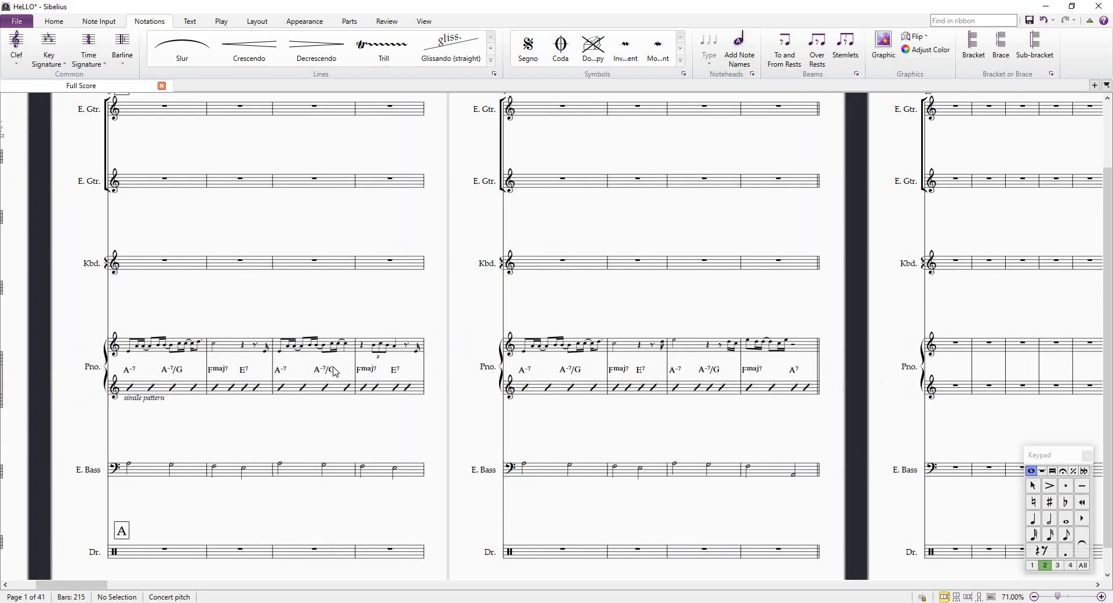
scroll(335, 371, "left", 3)
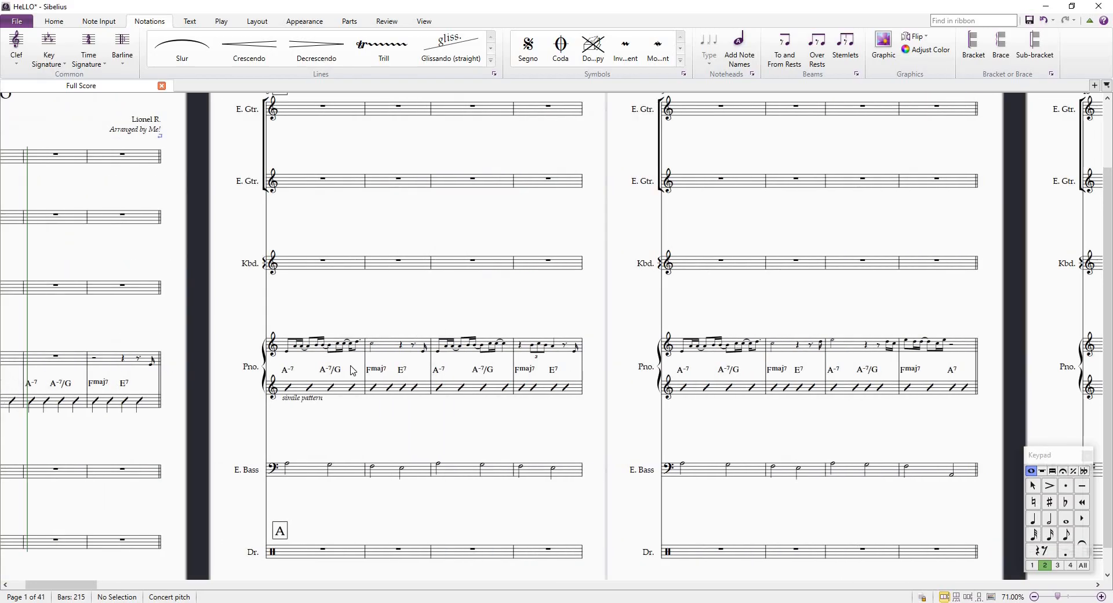
scroll(374, 376, "up", 3, "ctrl")
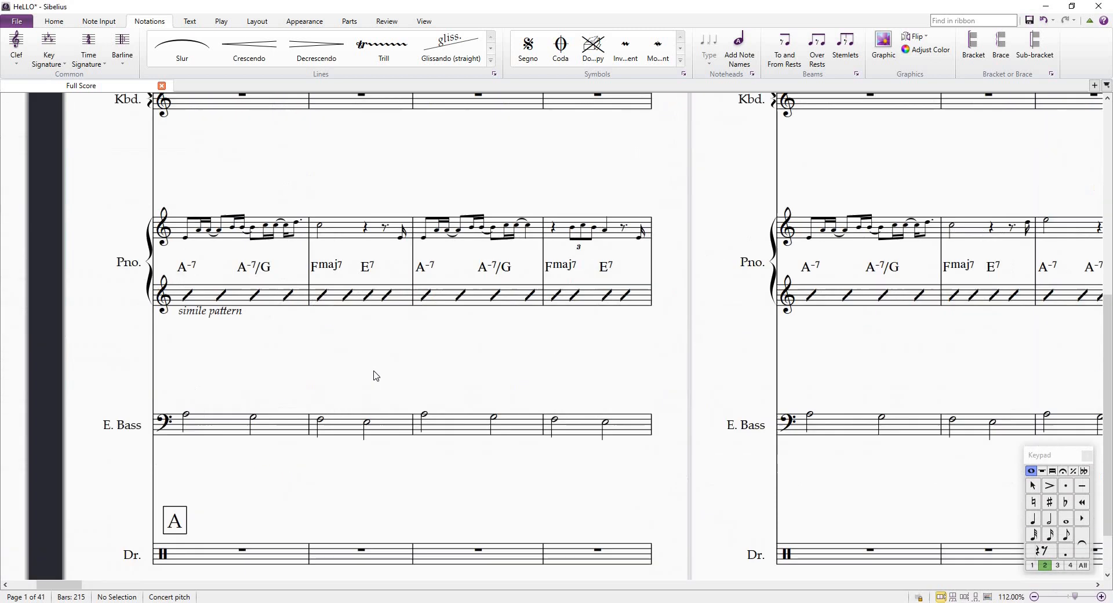
scroll(377, 373, "down", 1, "ctrl")
scroll(412, 393, "up", 2)
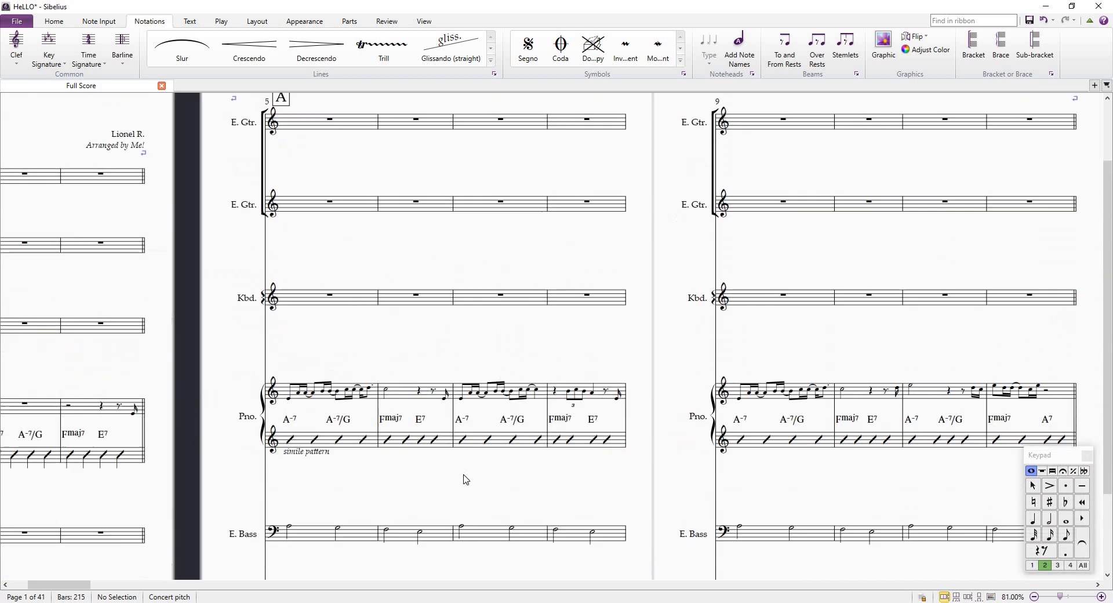
scroll(411, 371, "down", 2)
scroll(371, 383, "up", 2, "ctrl")
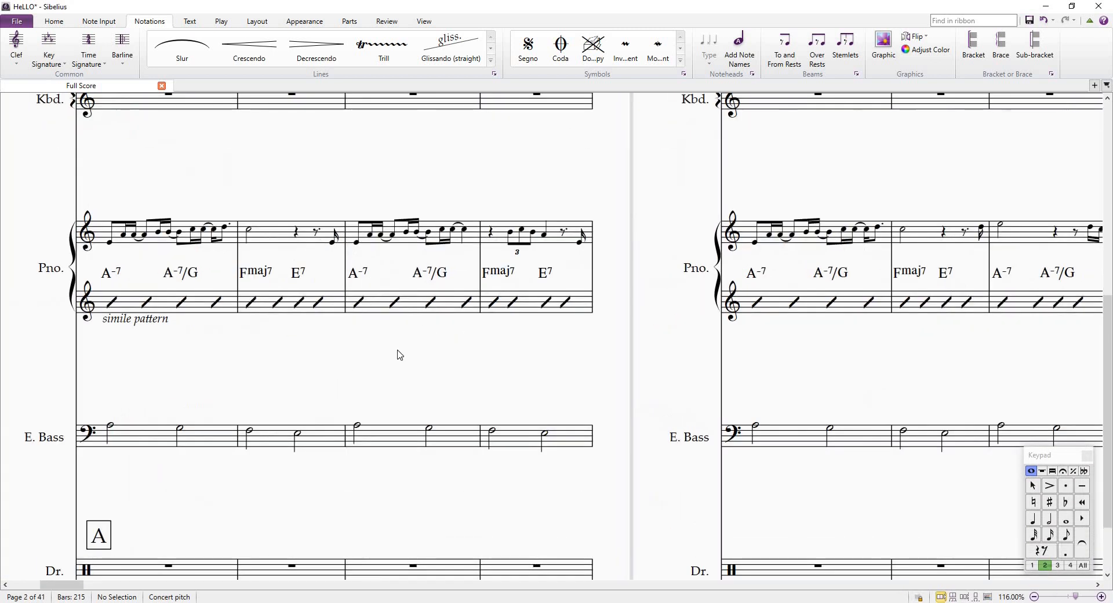
scroll(404, 355, "left", 2)
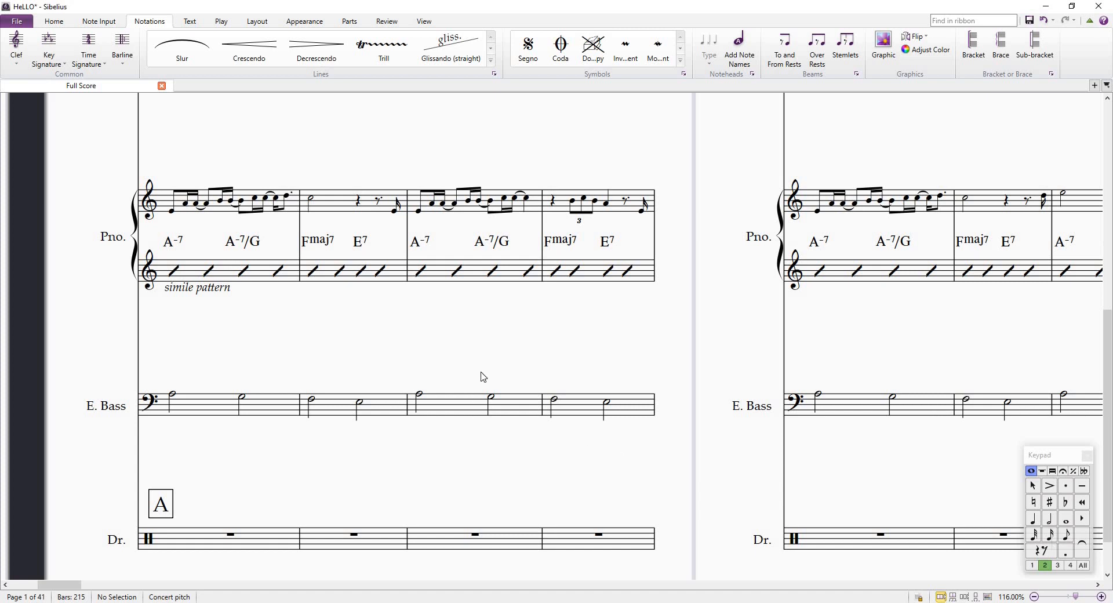
left_click_drag(215, 398, 169, 398)
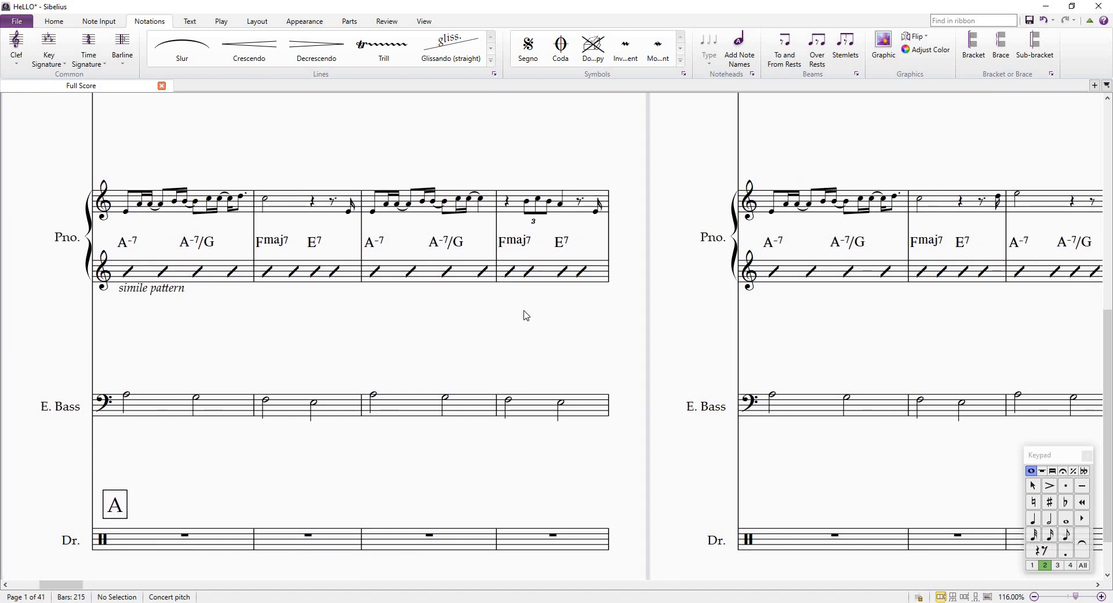
left_click_drag(132, 258, 84, 262)
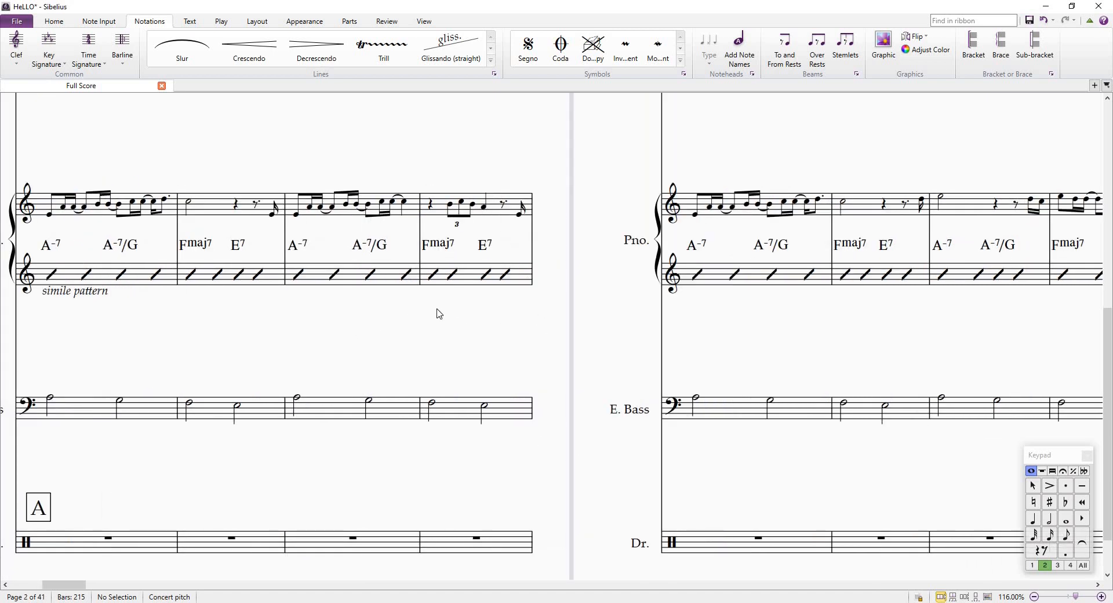
scroll(440, 314, "down", 5)
scroll(502, 400, "up", 3)
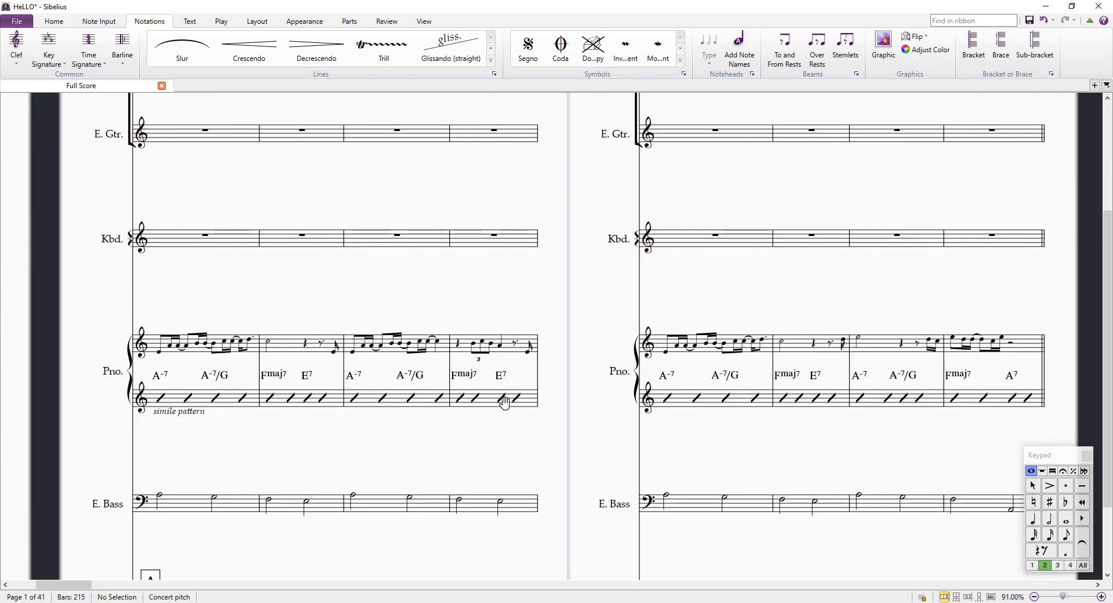
left_click_drag(153, 463, 139, 421)
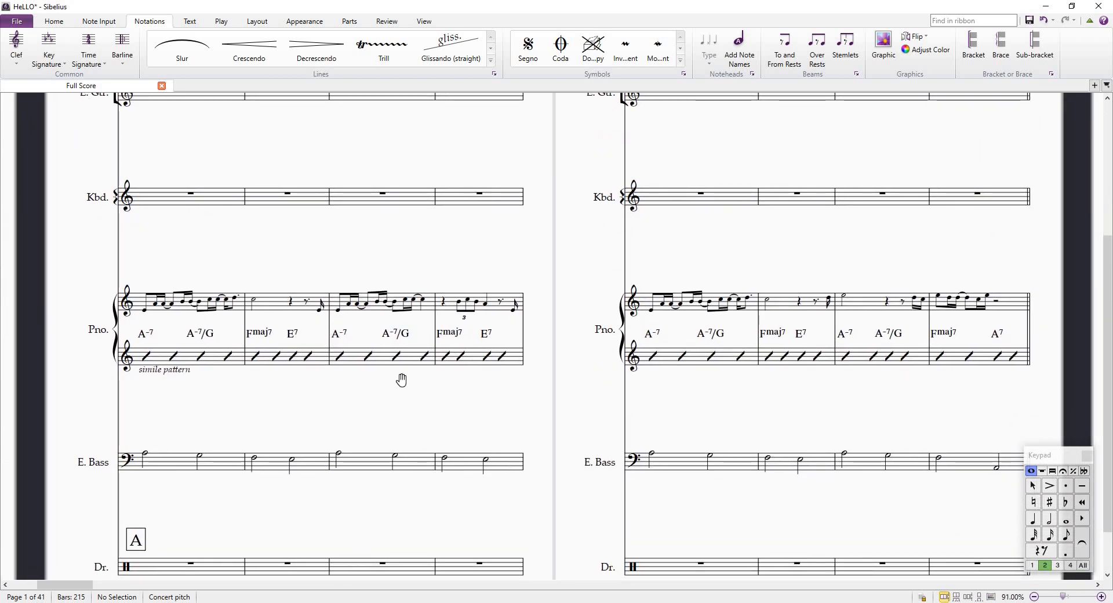
left_click_drag(401, 380, 344, 346)
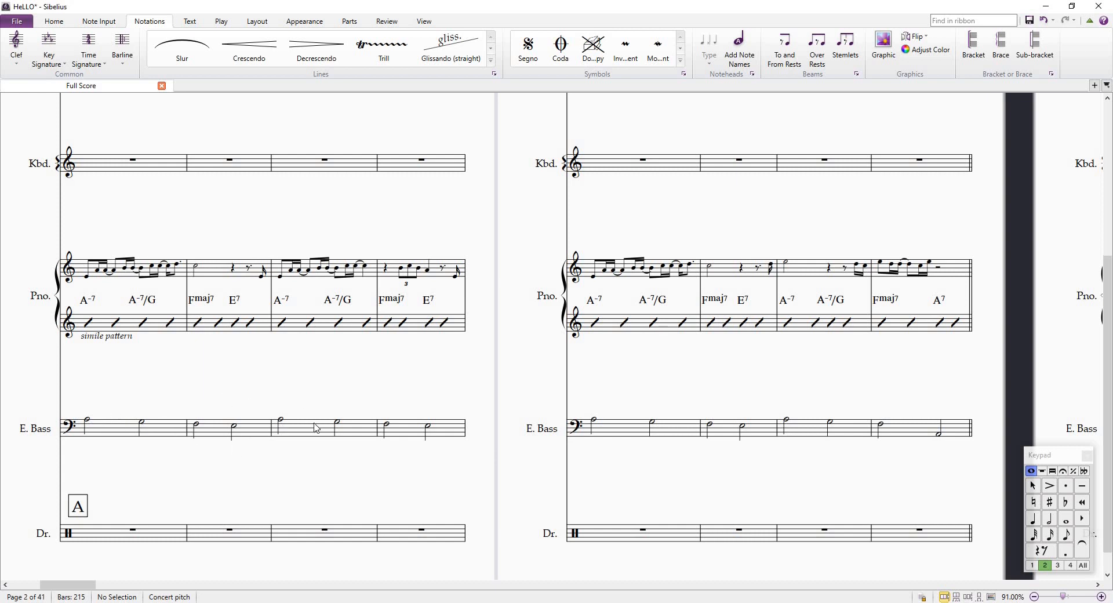
Copy the A-7 and A-7/G chord symbols from the piano's bar 5 to beats 1 and 3 of the electric bass staff
left_click(364, 436)
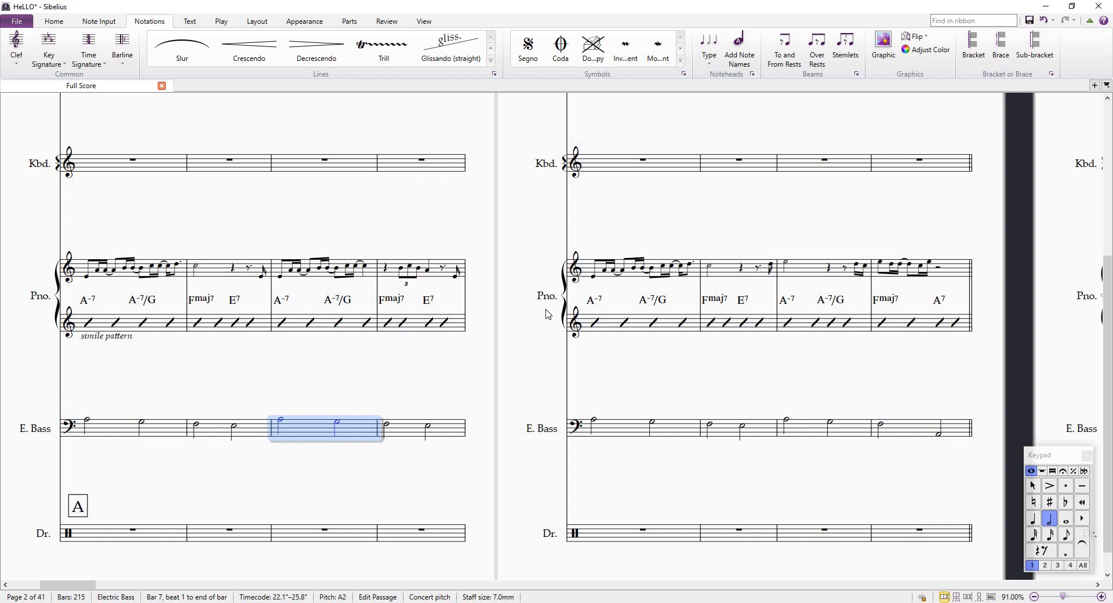
key("alt+Up")
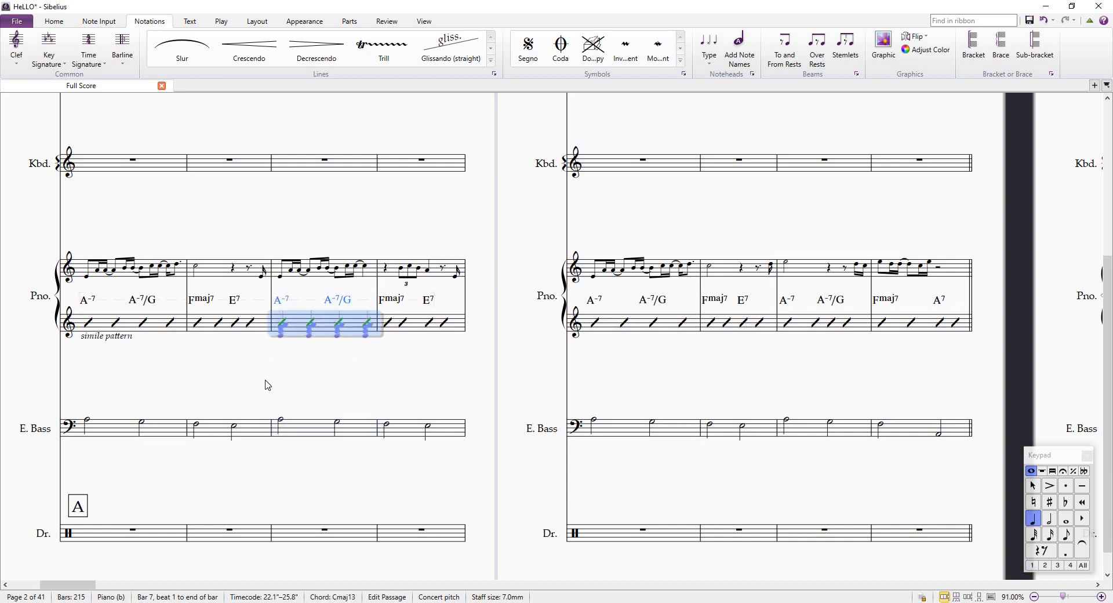
left_click(105, 326)
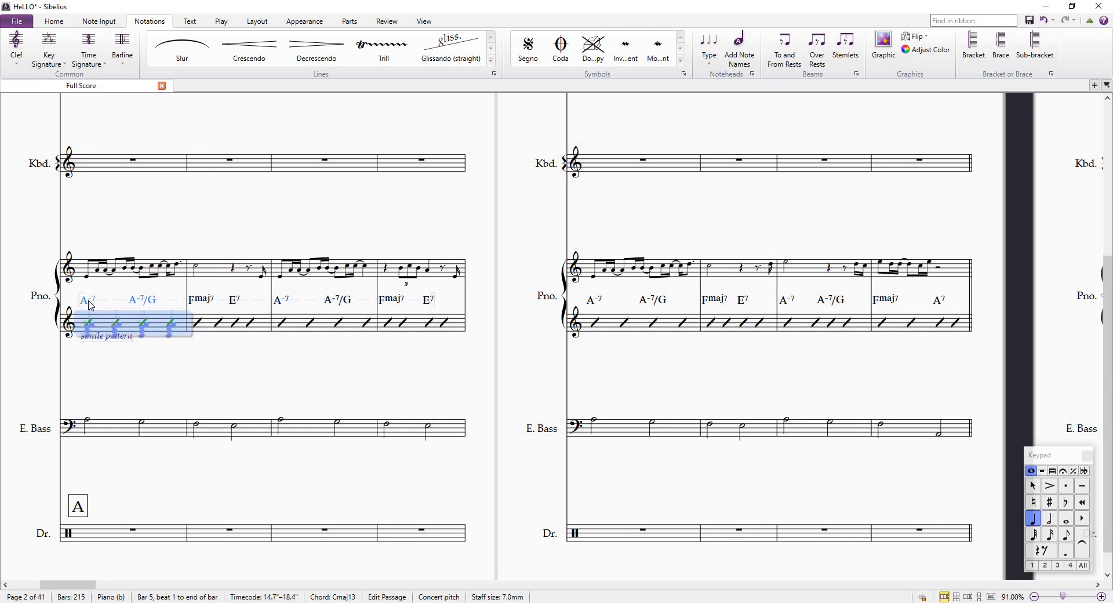
left_click(90, 300)
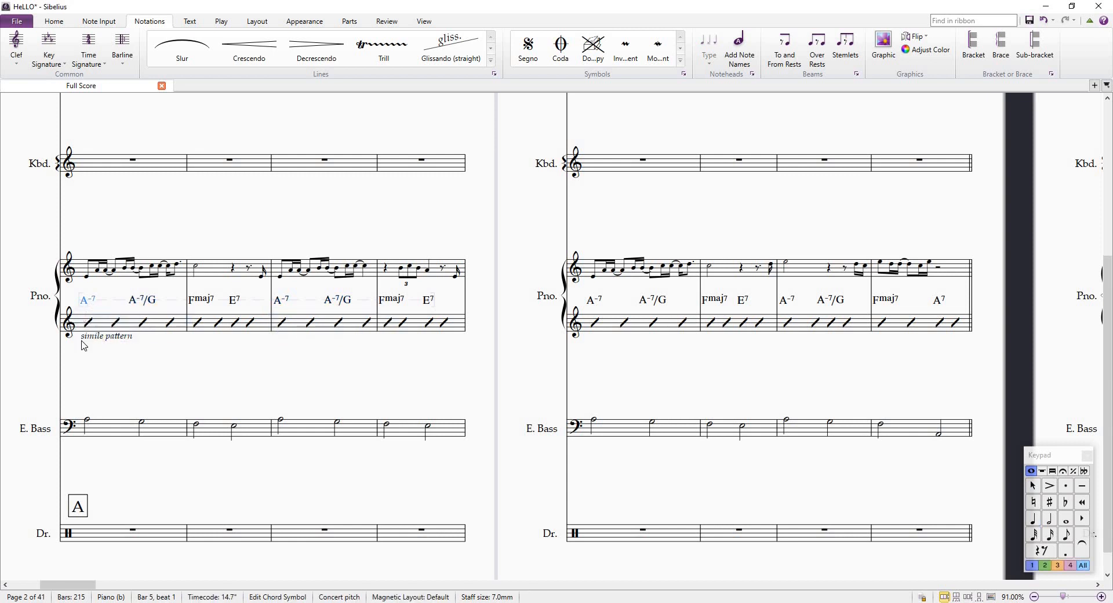
left_click(90, 422, "alt")
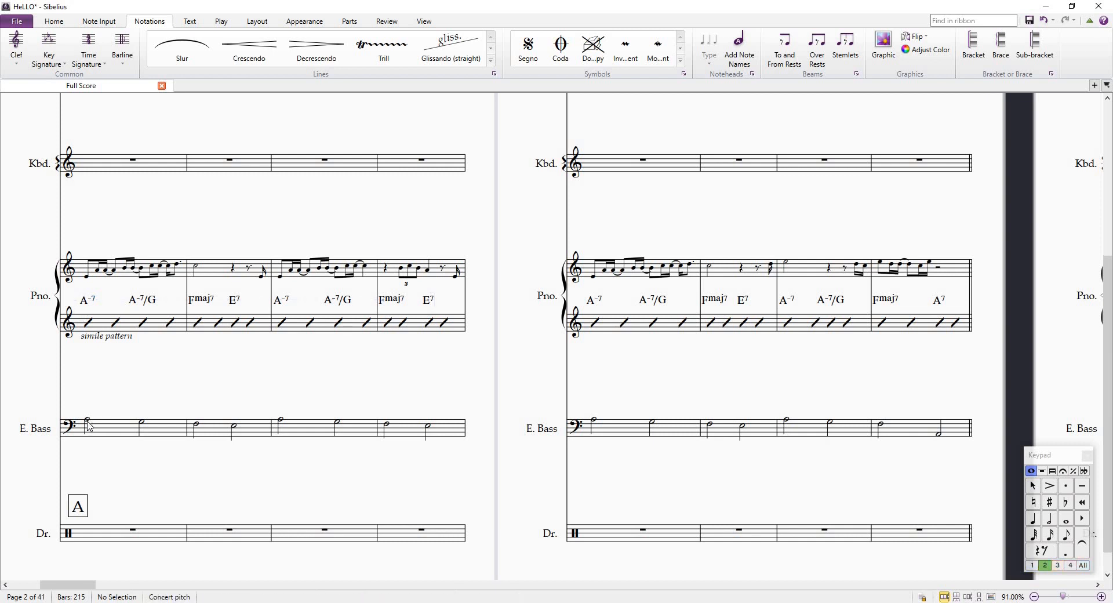
left_click(151, 303)
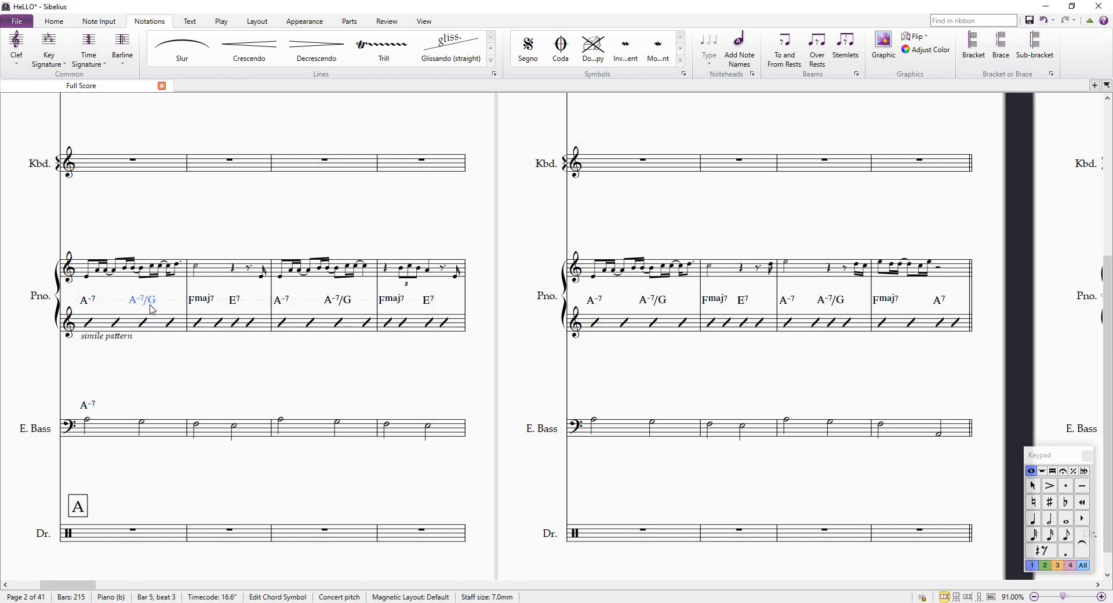
left_click(144, 423)
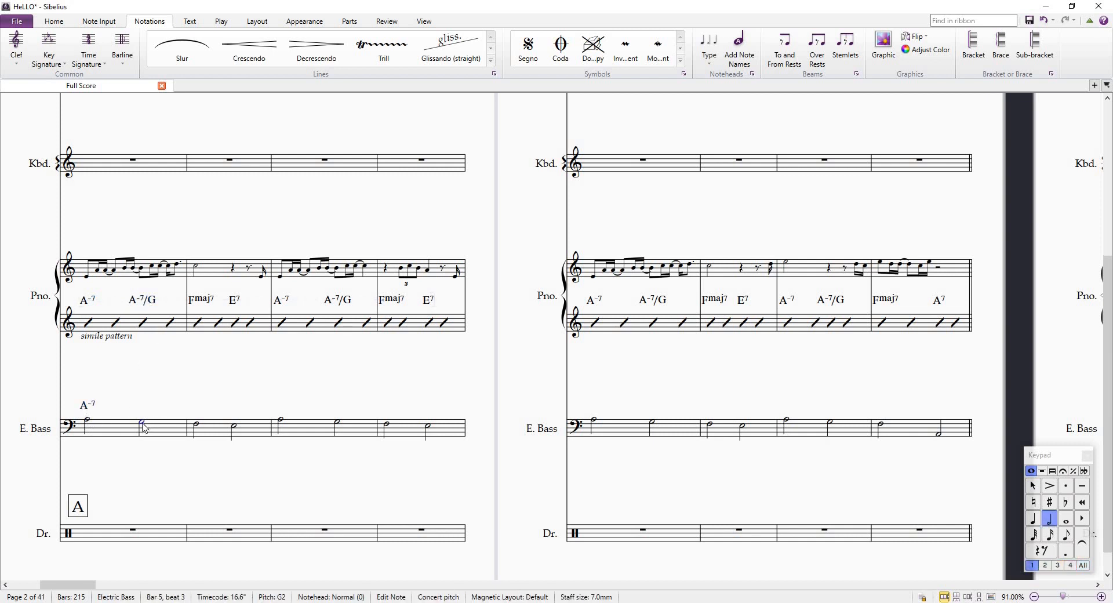
key("ctrl+v")
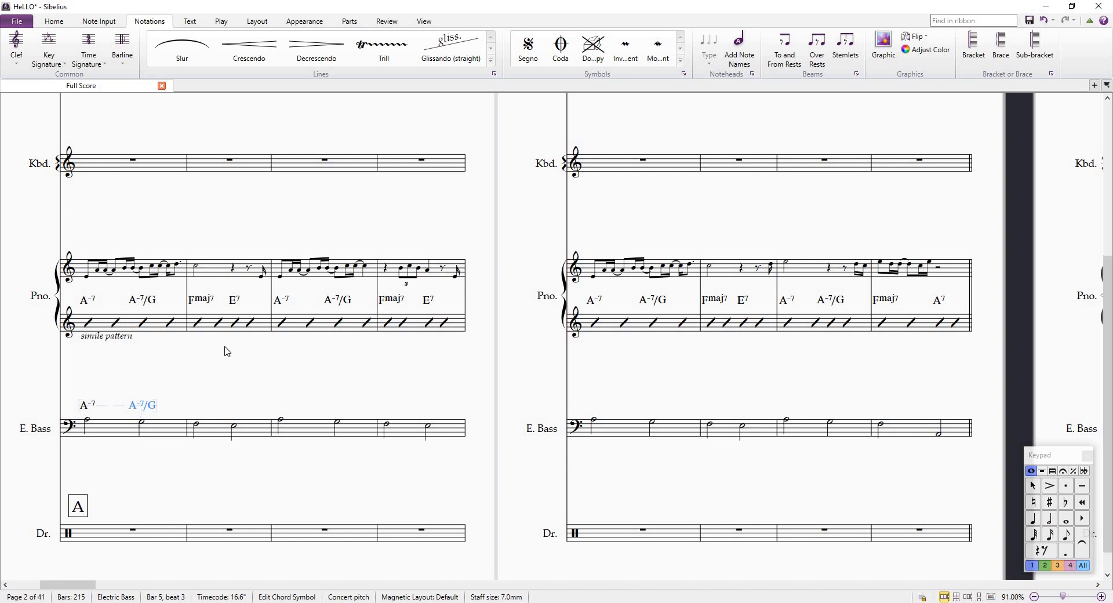
left_click(211, 328)
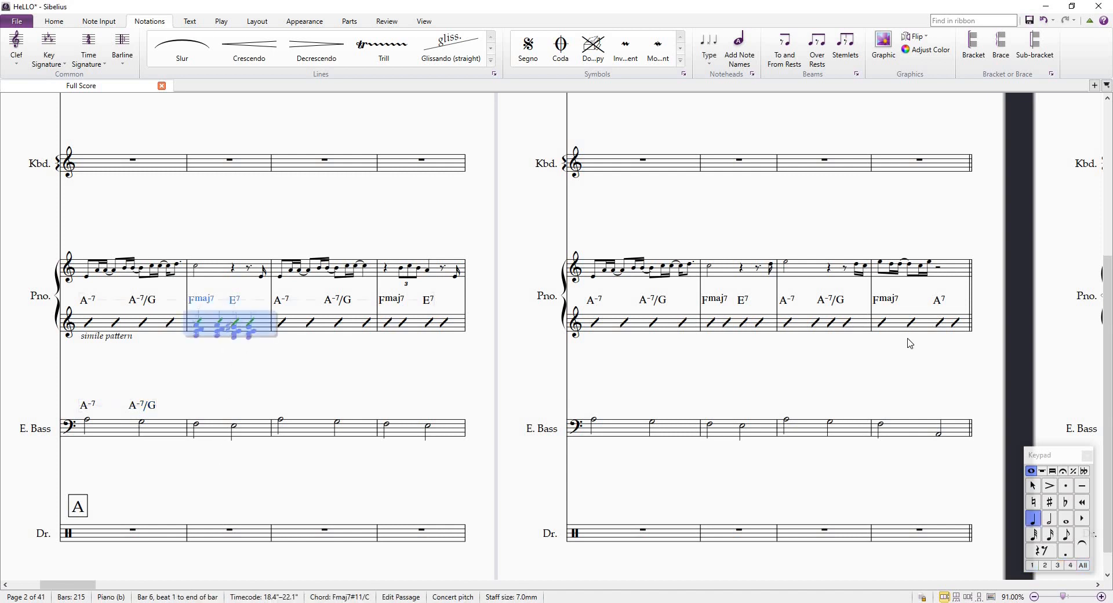
left_click(965, 333, "shift")
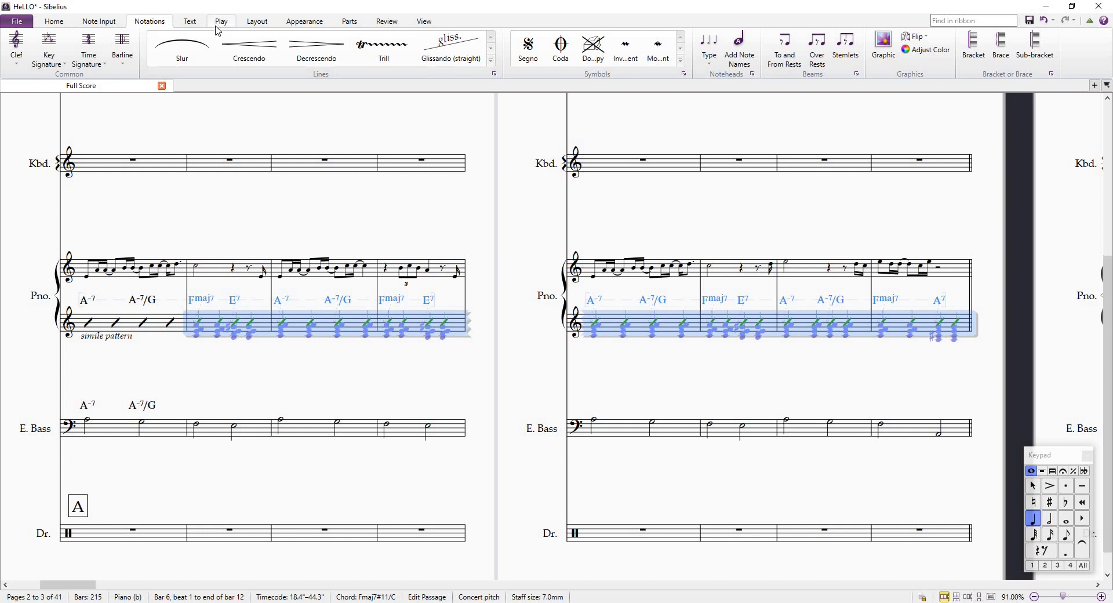
left_click(66, 24)
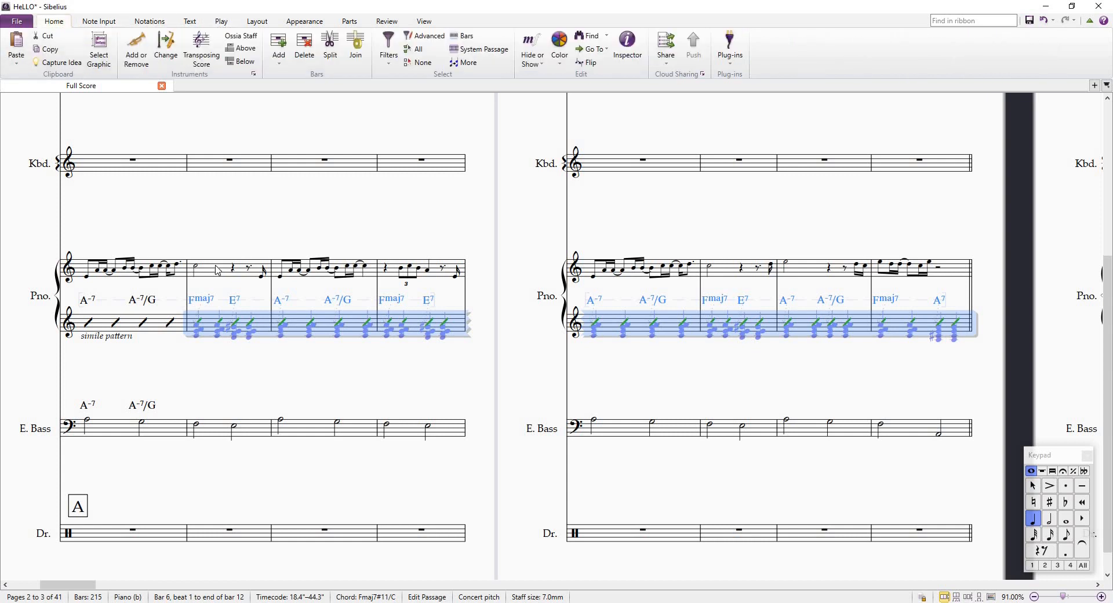
key("Escape")
Filter only the chord symbols from the piano's lower staff in bars 6 to 12 and copy them to the electric bass starting at bar 6
left_click(210, 324)
left_click(965, 330, "shift")
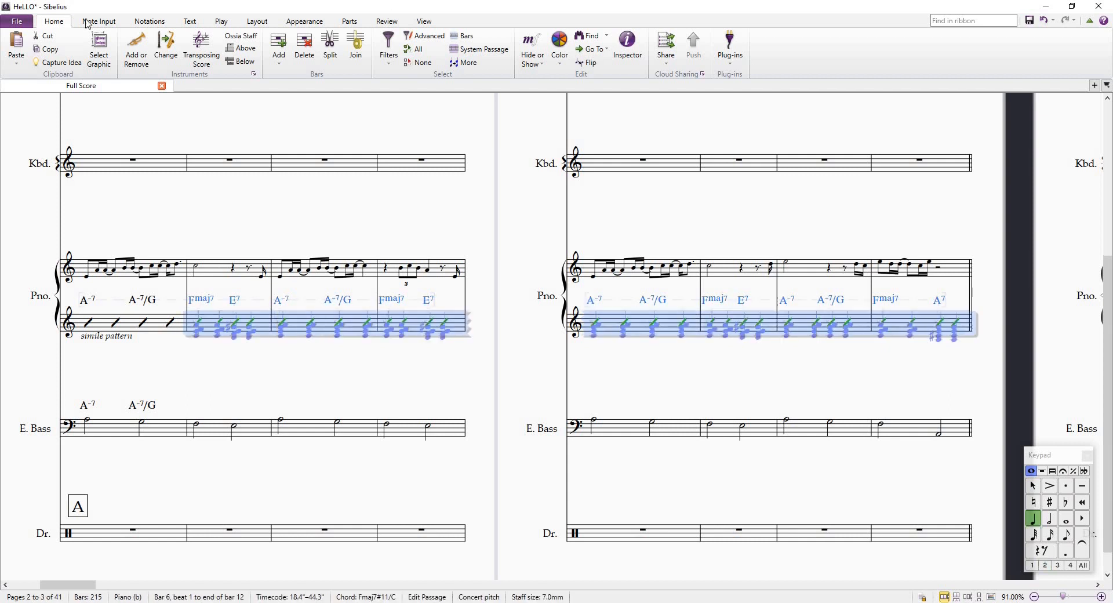
left_click(386, 58)
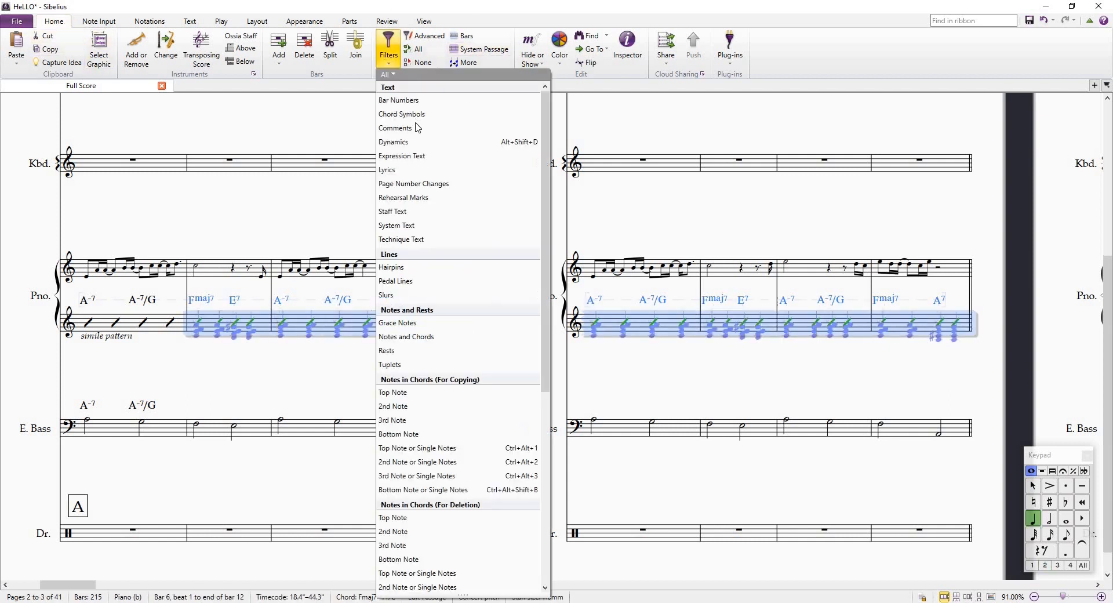
left_click(417, 129)
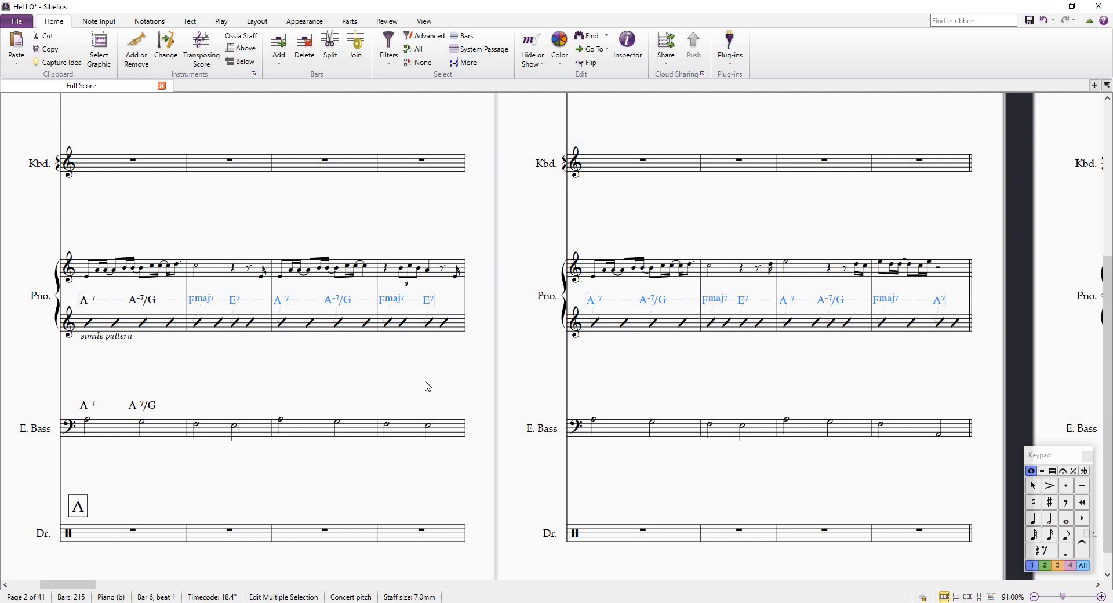
left_click(197, 426)
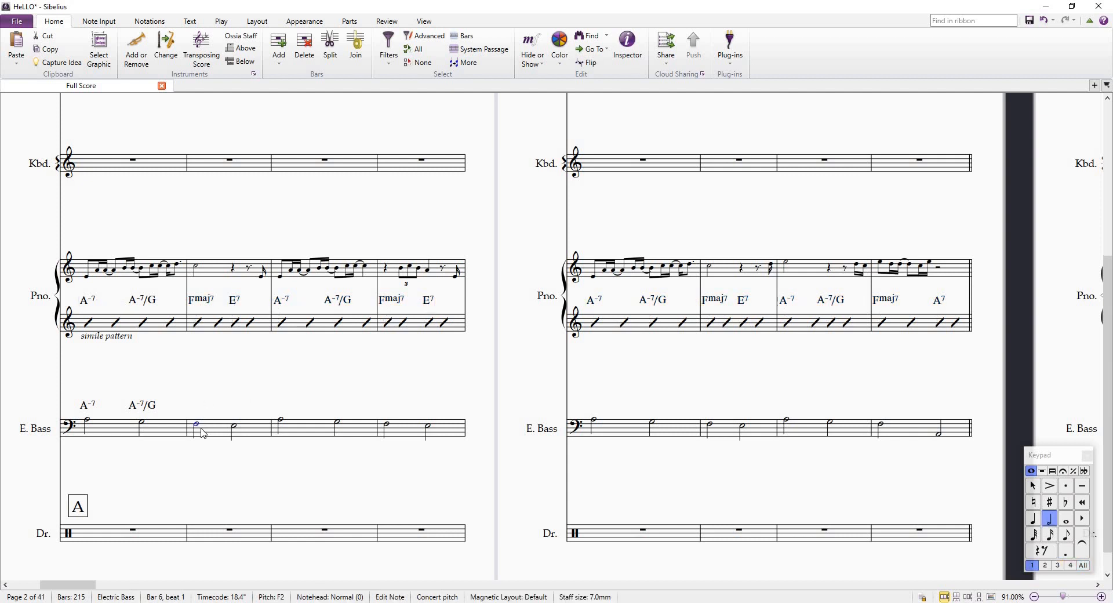
key("Escape")
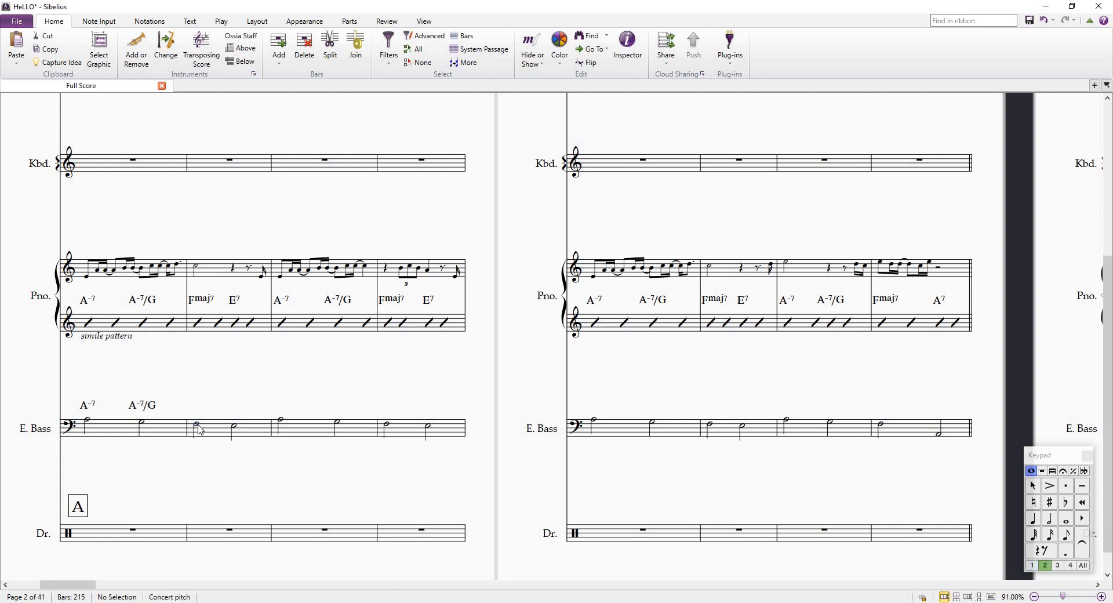
left_click(198, 426)
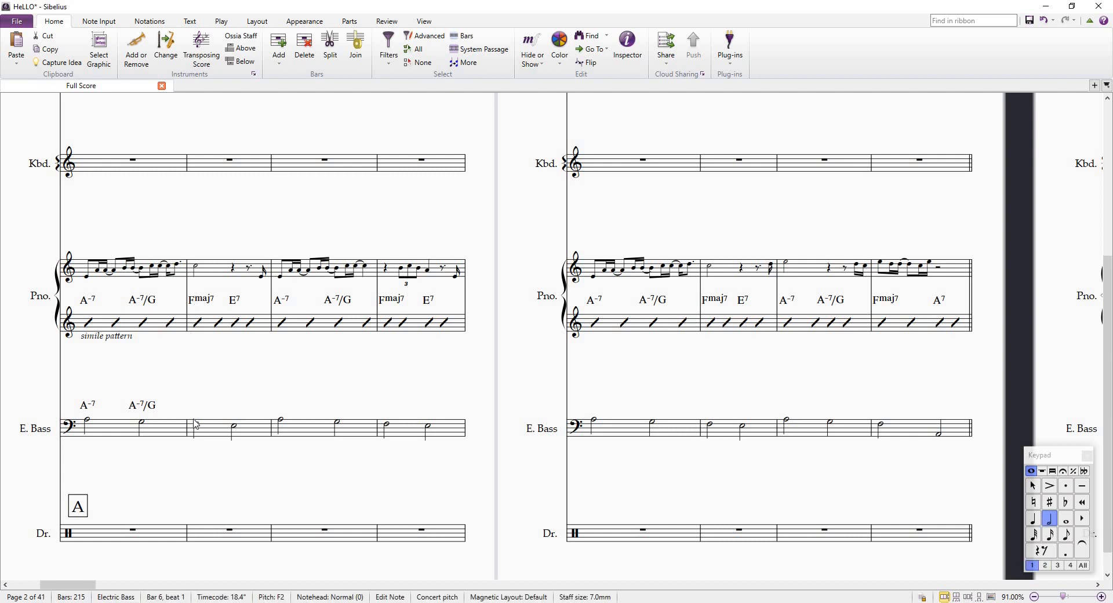
key("ctrl+v")
key("Escape")
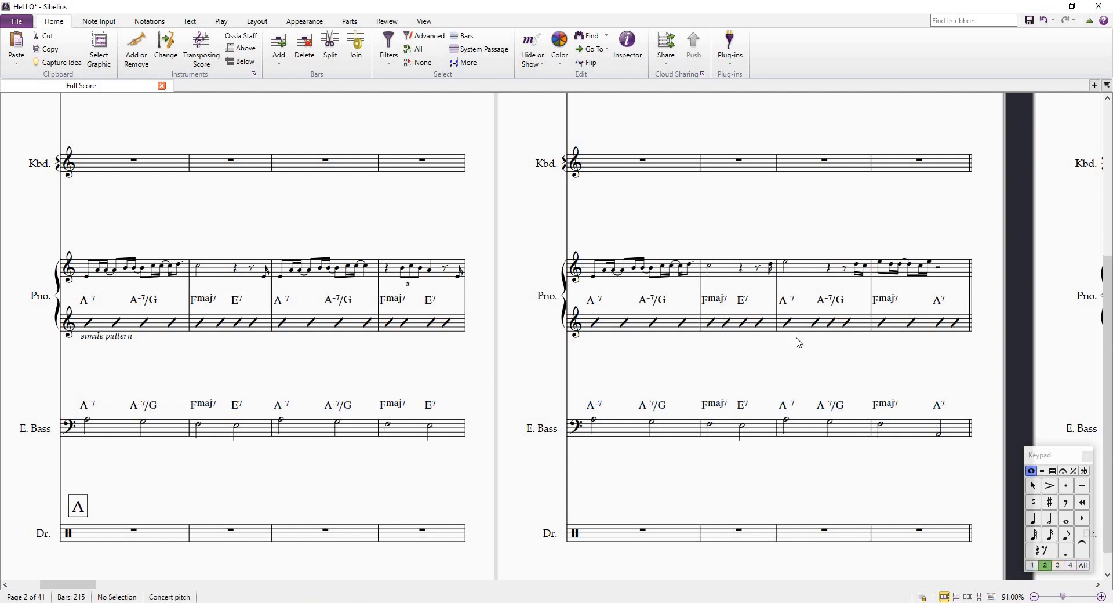
scroll(799, 342, "down", 2)
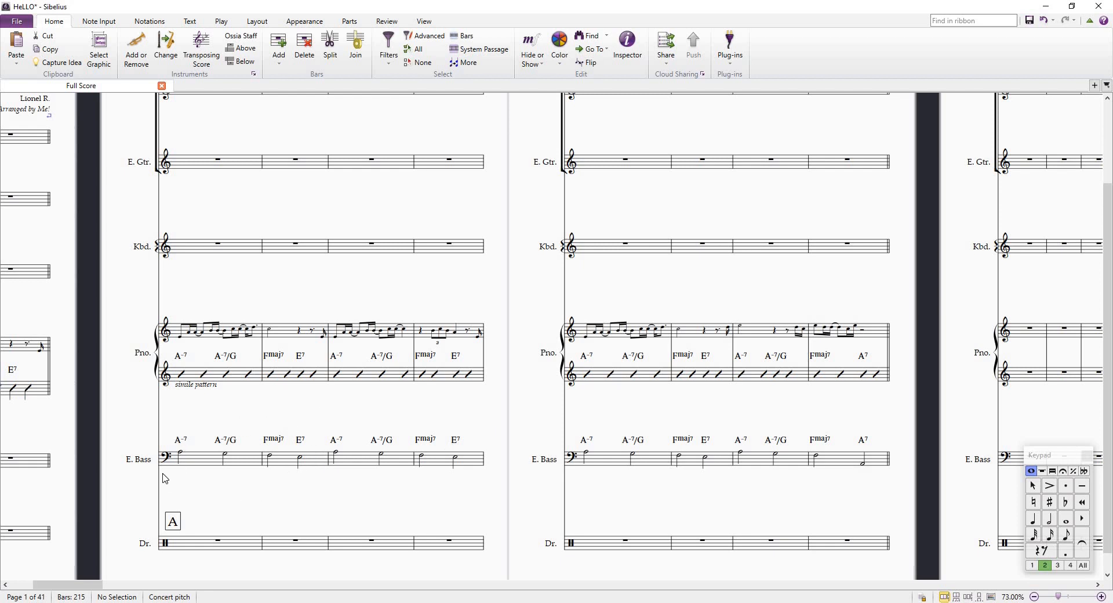
Run the Rhythm Section Assistant on electric bass bars 7 to 12, hiding the notes and making quarter-note slashes
left_click(359, 463)
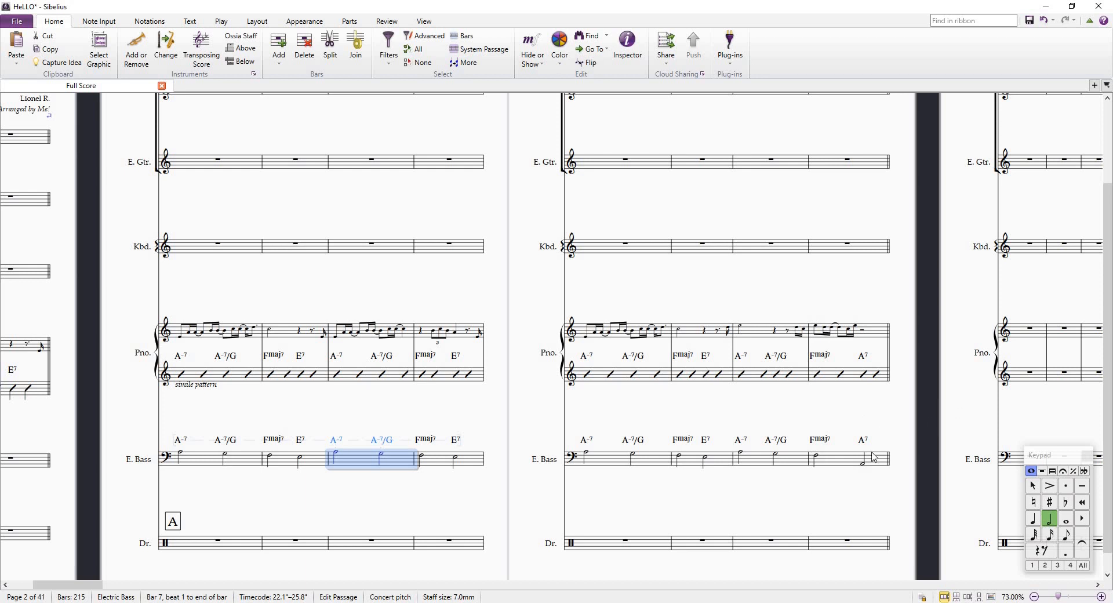
left_click(845, 462, "shift")
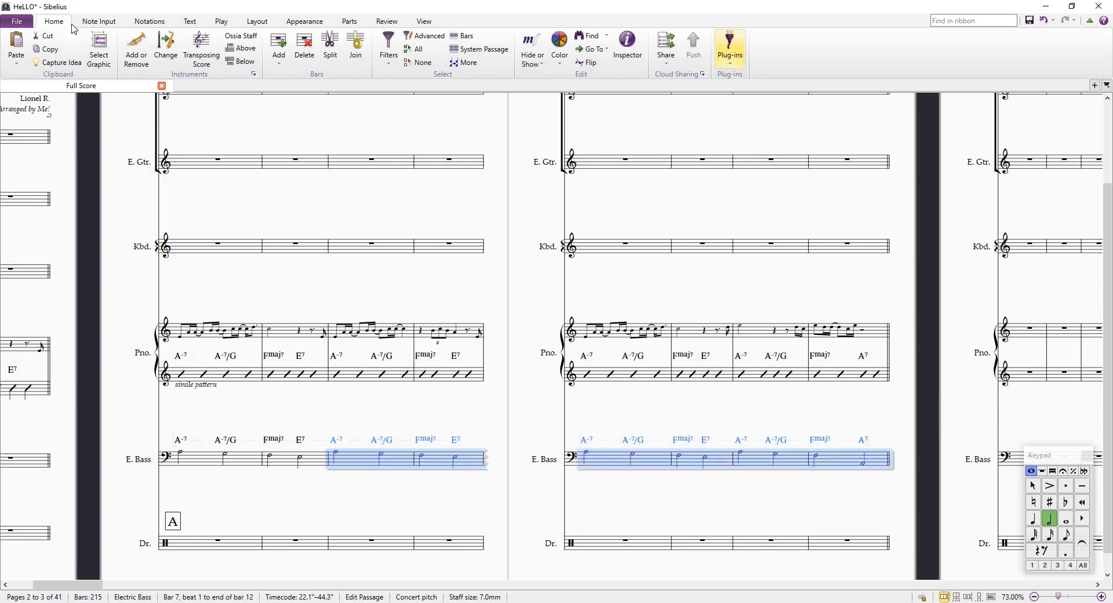
left_click(148, 21)
left_click(100, 21)
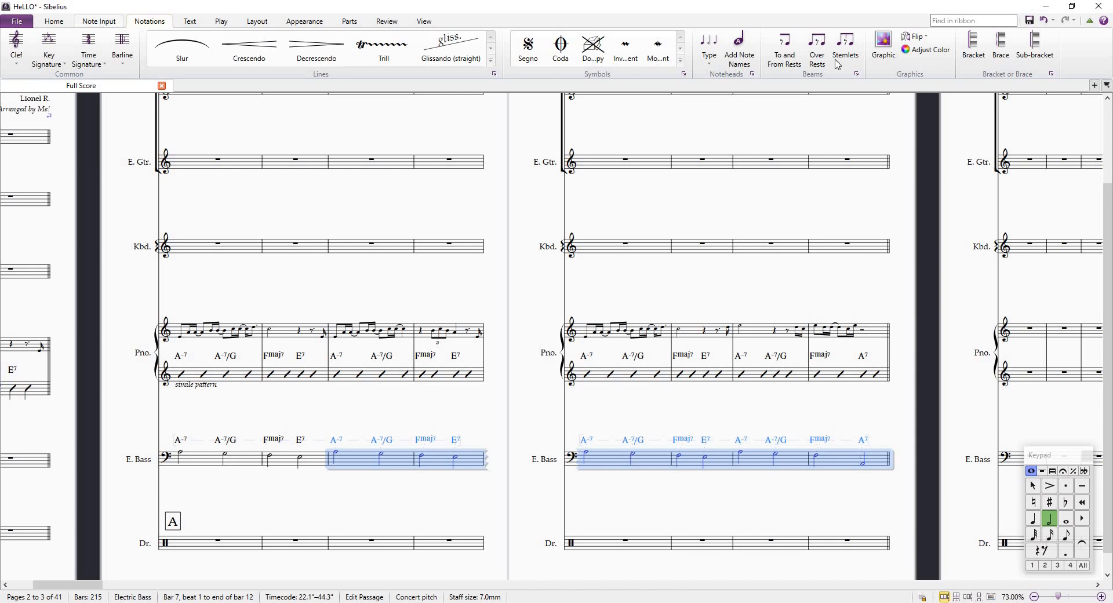
left_click(812, 58)
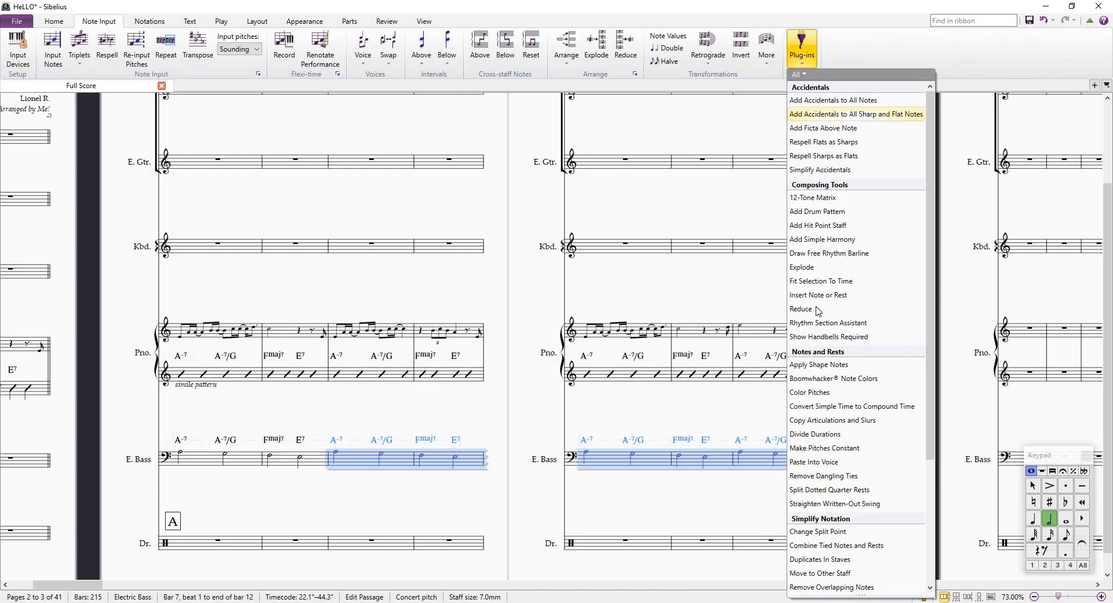
left_click(839, 328)
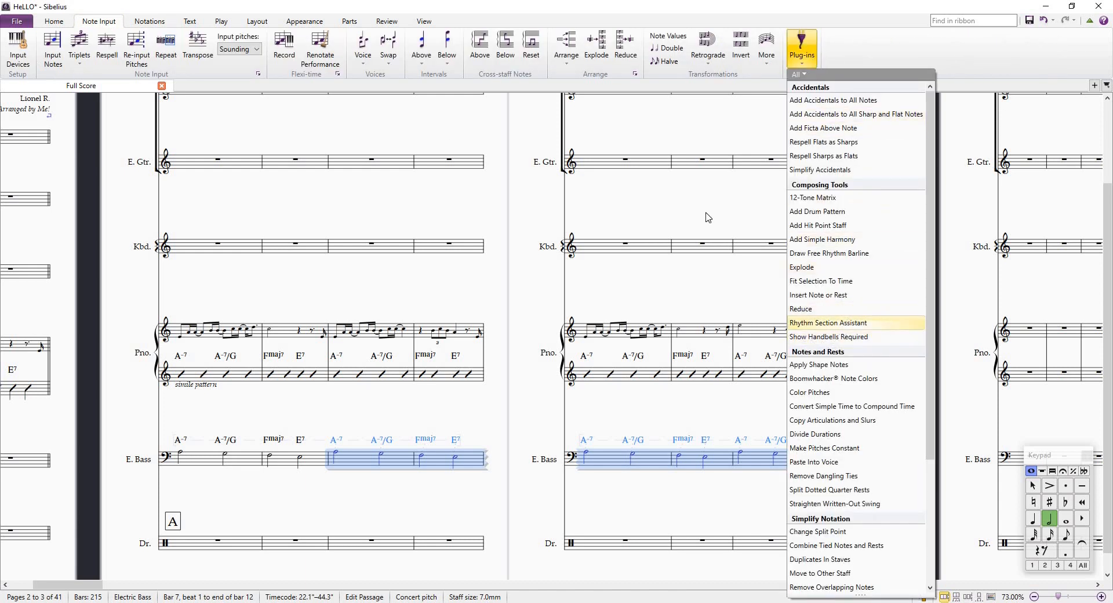
left_click(653, 453)
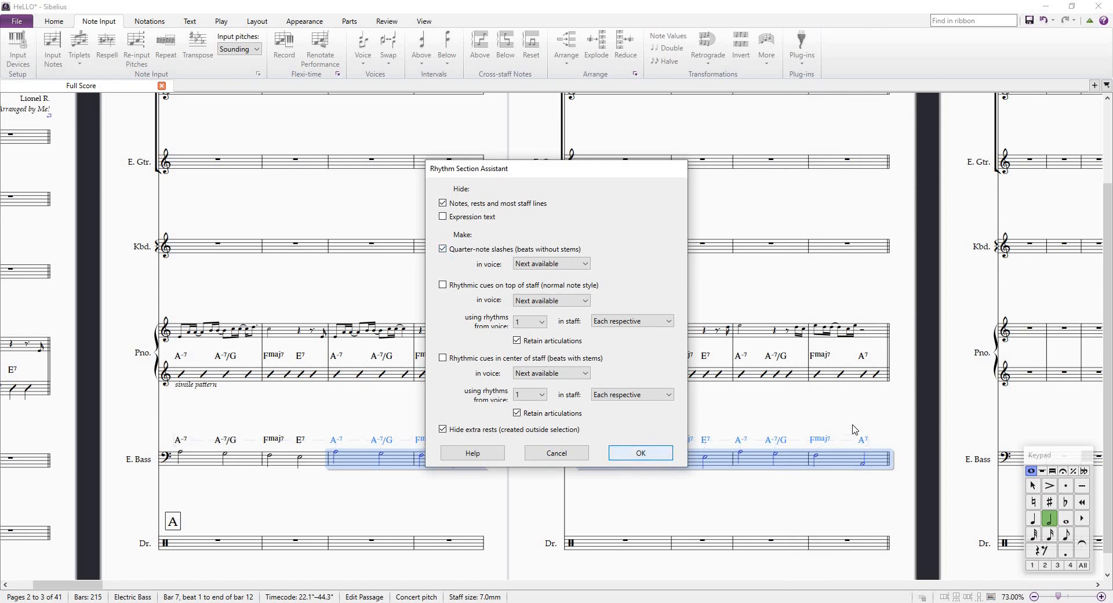
left_click(860, 408)
Review the electric bass half notes in bars 5 and 6, the slashes in bars 7 to 12 and the empty bars following them
scroll(859, 409, "down", 2)
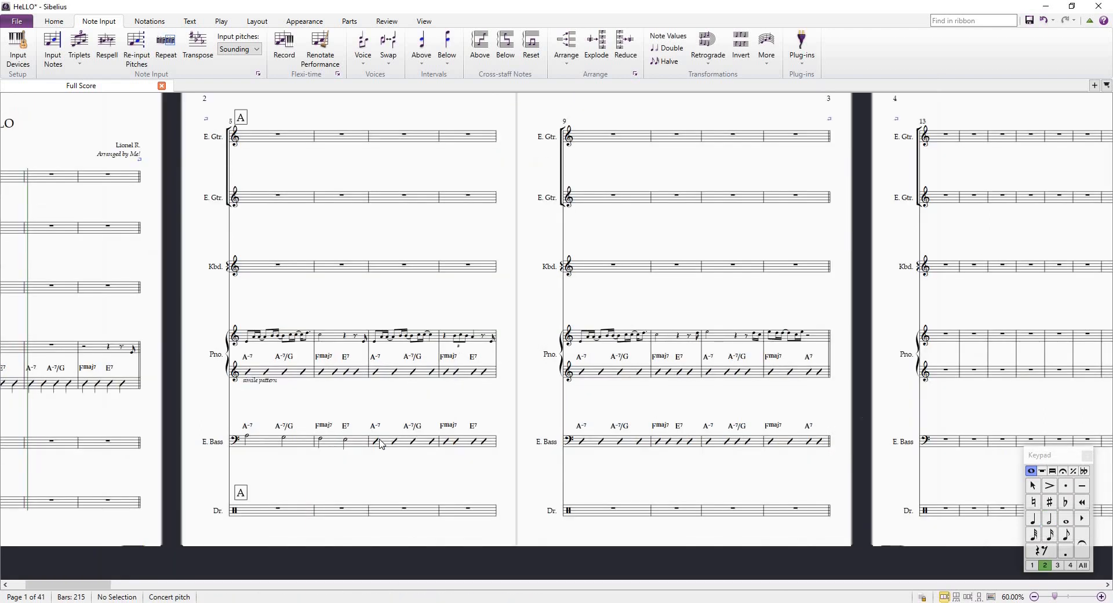
left_click(273, 449)
scroll(274, 449, "up", 4)
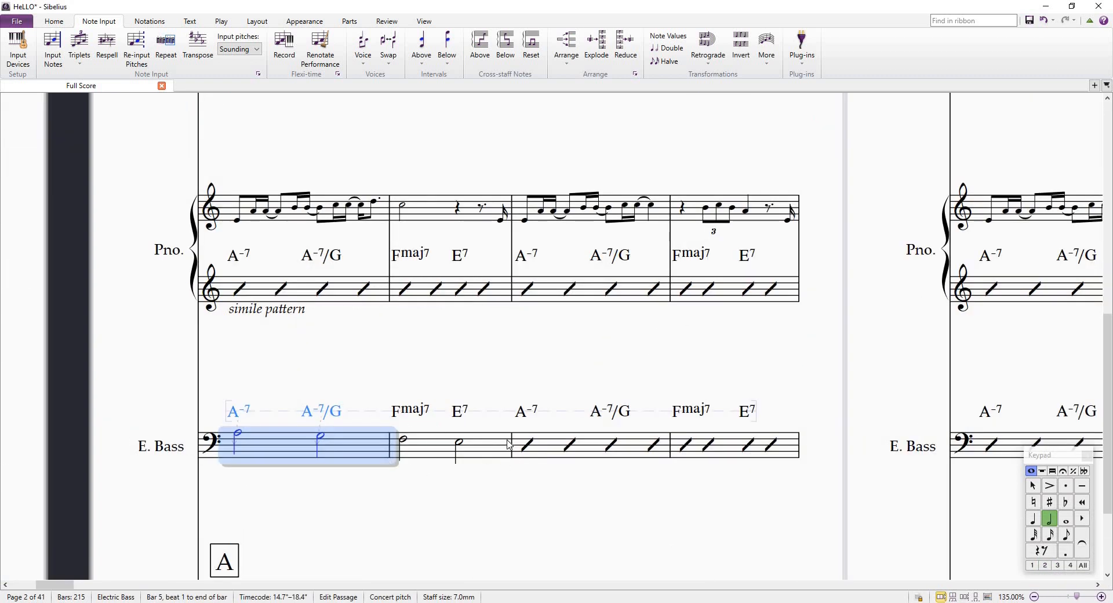
scroll(547, 424, "down", 3)
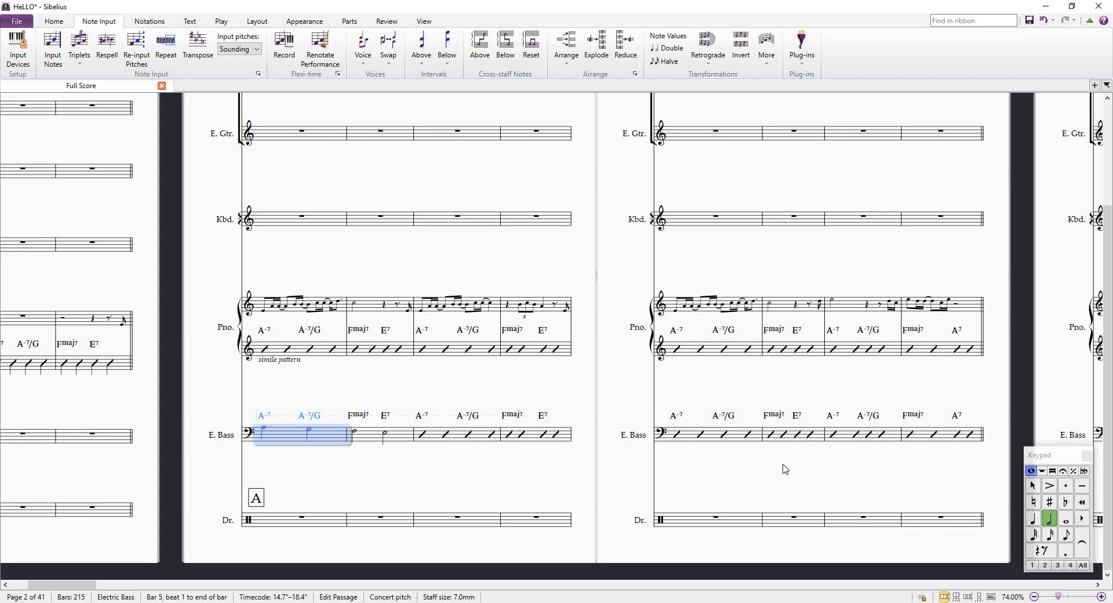
scroll(787, 468, "up", 1)
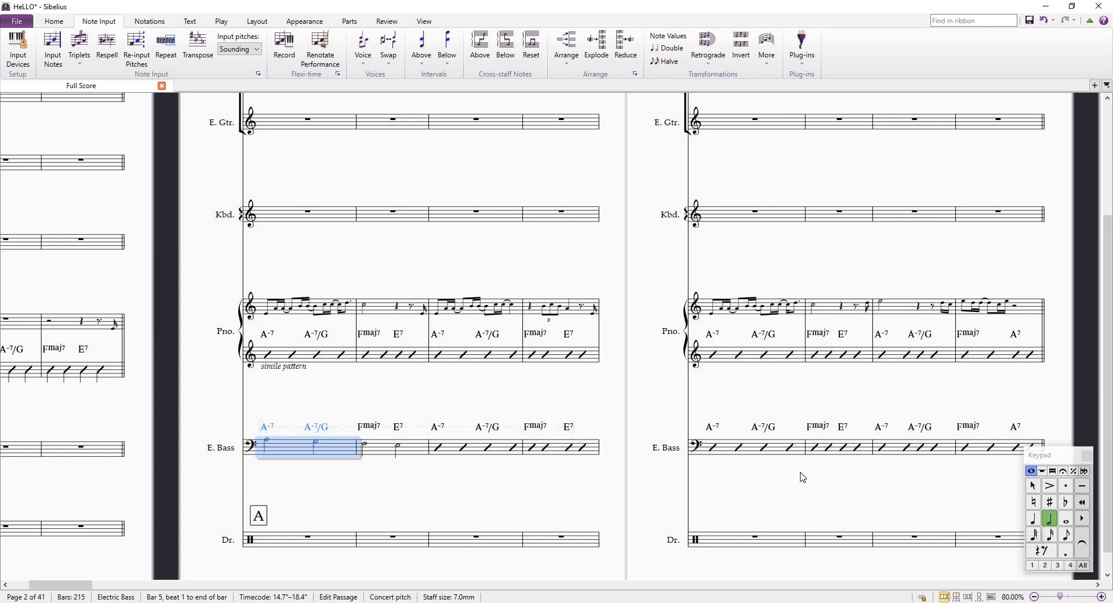
scroll(803, 476, "right", 5)
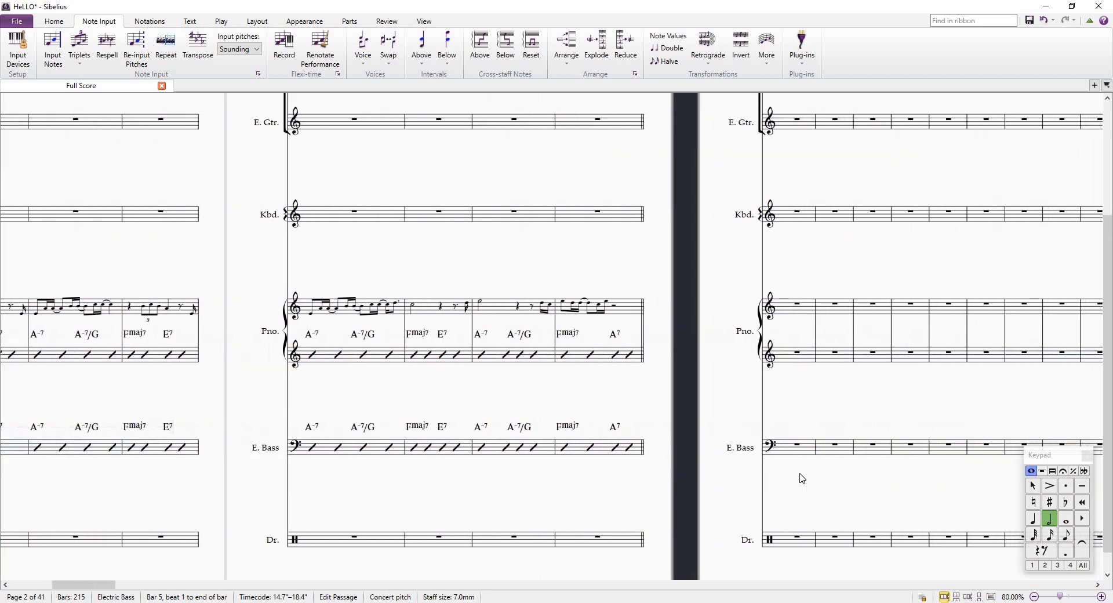
scroll(802, 478, "left", 8)
scroll(801, 479, "right", 18)
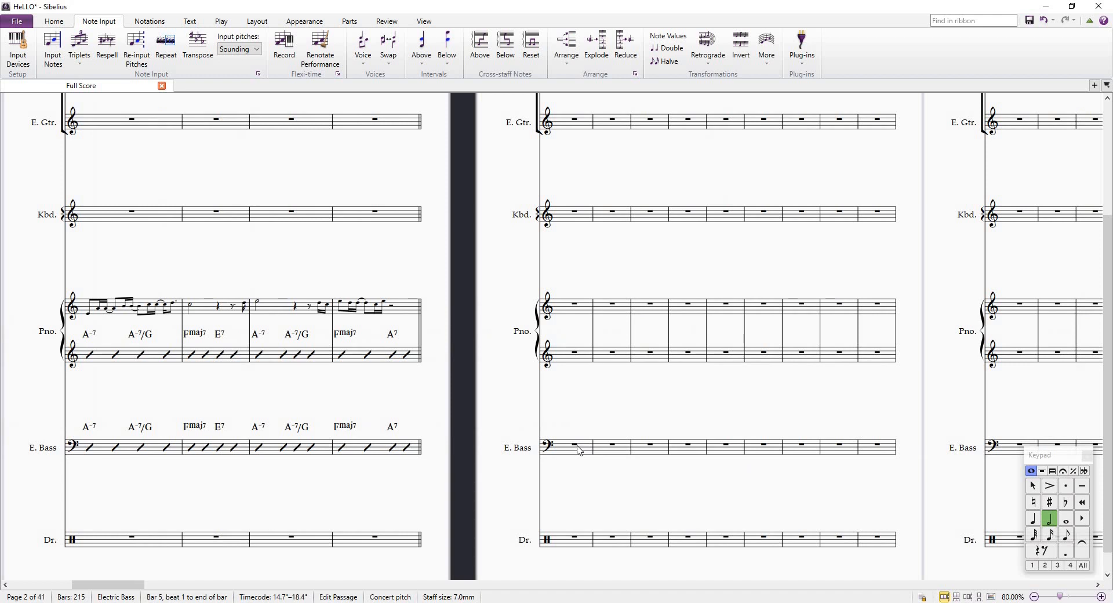
Enter a quarter-note A1 on beat 1 of electric bass bar 13 and split beat 2 into eighth rests
left_click(579, 451)
scroll(580, 451, "left", 5)
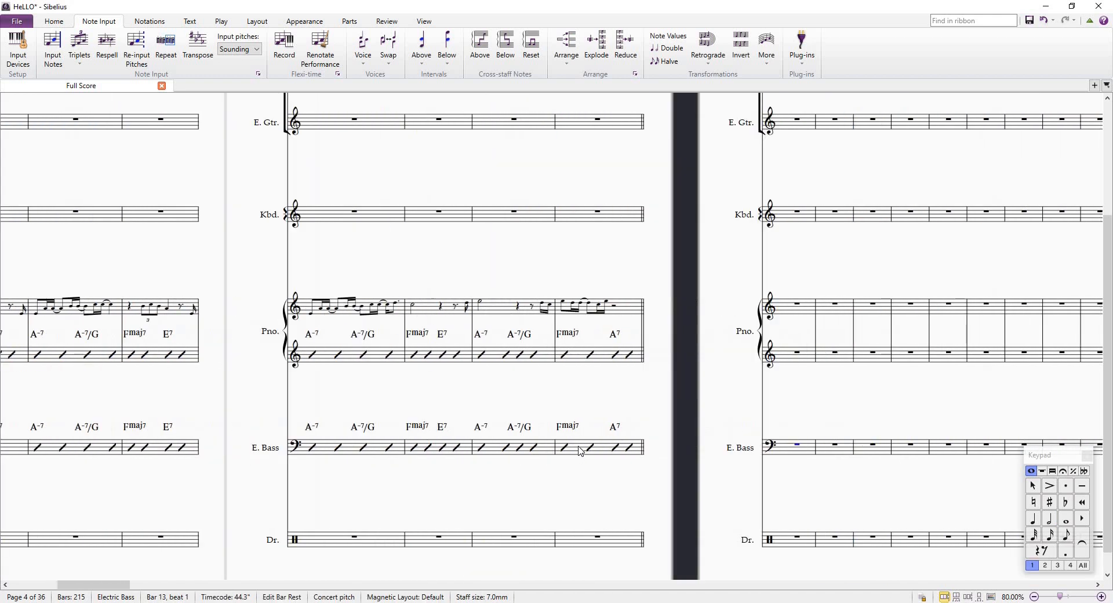
scroll(580, 451, "right", 5)
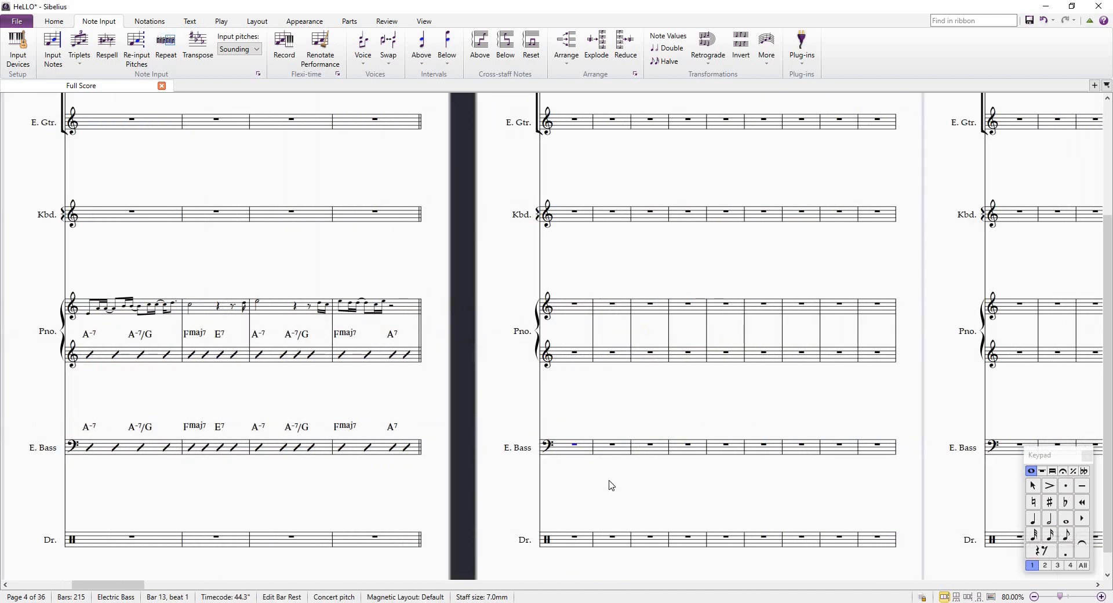
left_click(1050, 557)
key("n")
left_click(565, 451)
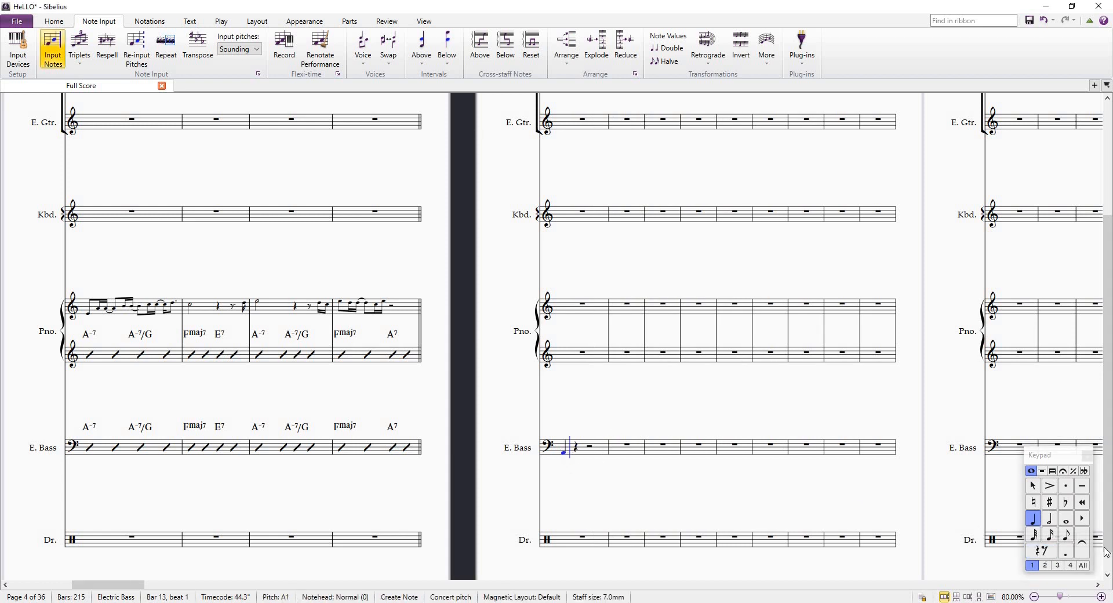
key("Escape")
left_click(1064, 554)
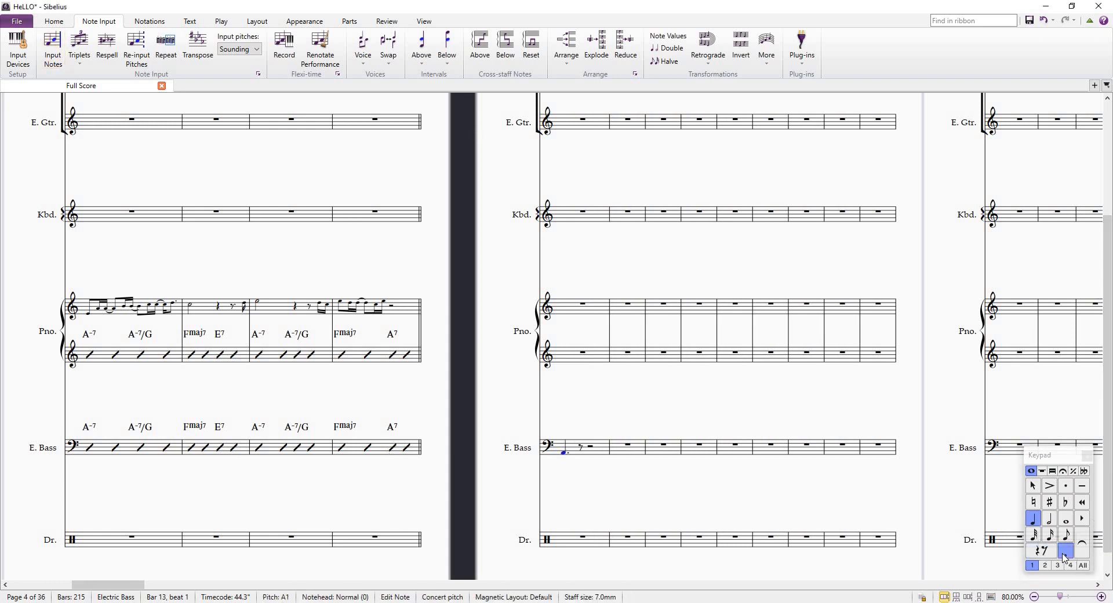
left_click(1063, 554)
key("Right")
left_click(1069, 537)
key("Right")
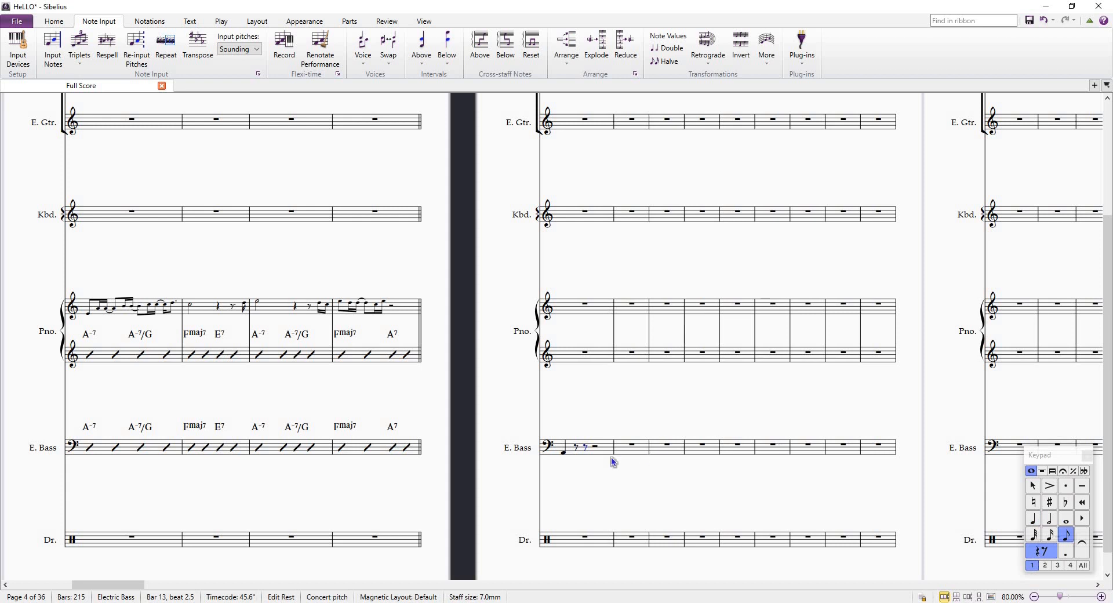
Add an eighth-note A1 on the offbeat of beat 2 and a quarter-note G1 on beat 3 of bass bar 13
key("n")
left_click(586, 452)
left_click(596, 455)
key("Escape")
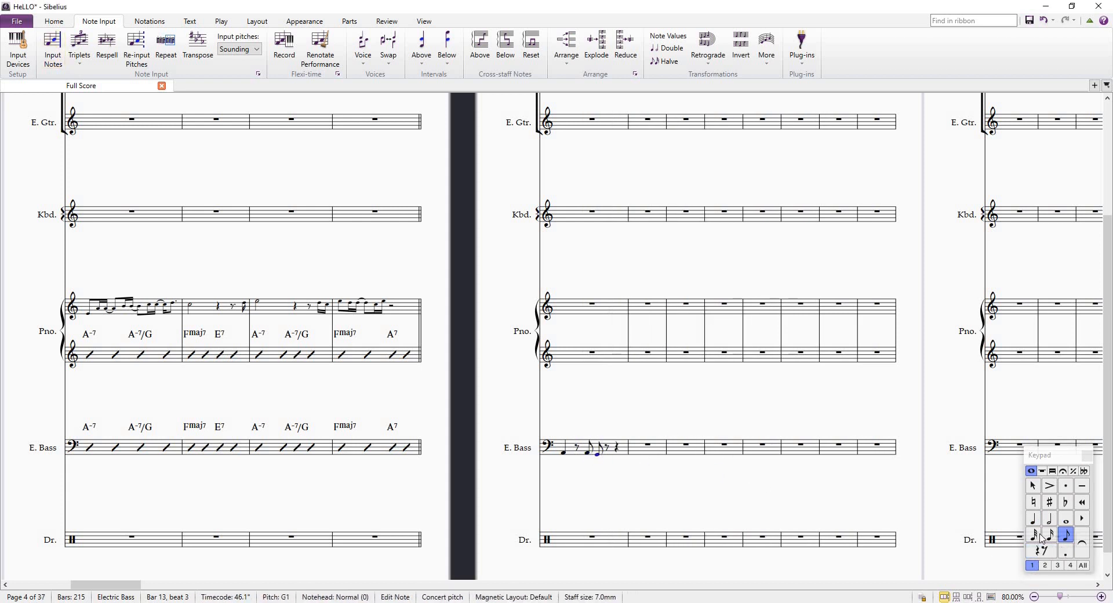
left_click(1032, 520)
left_click(1067, 552)
left_click(1067, 551)
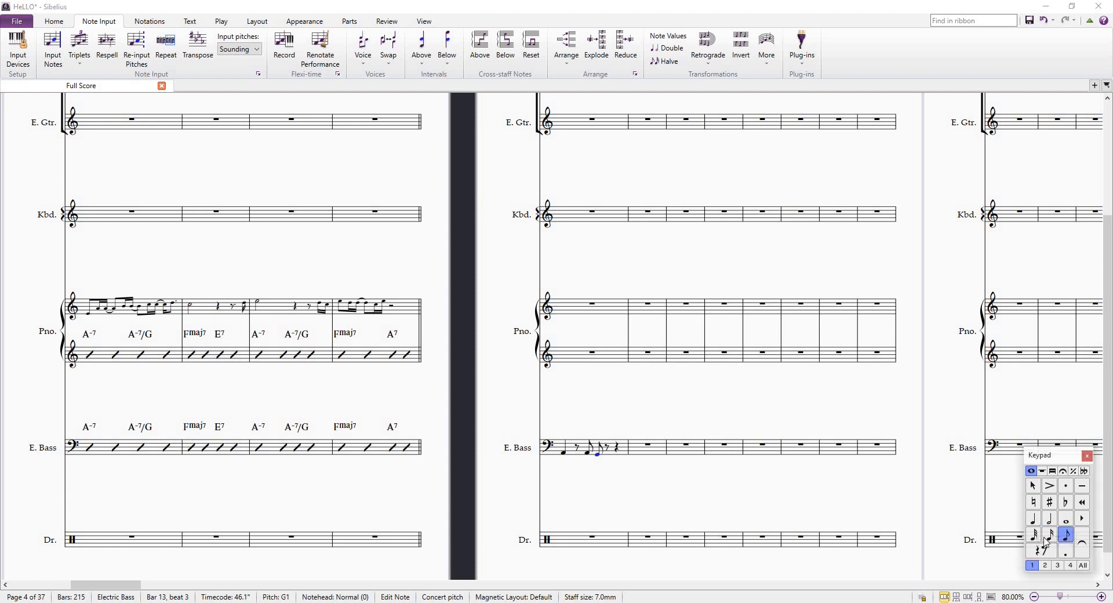
left_click(1066, 535)
key("Right")
left_click(1036, 521)
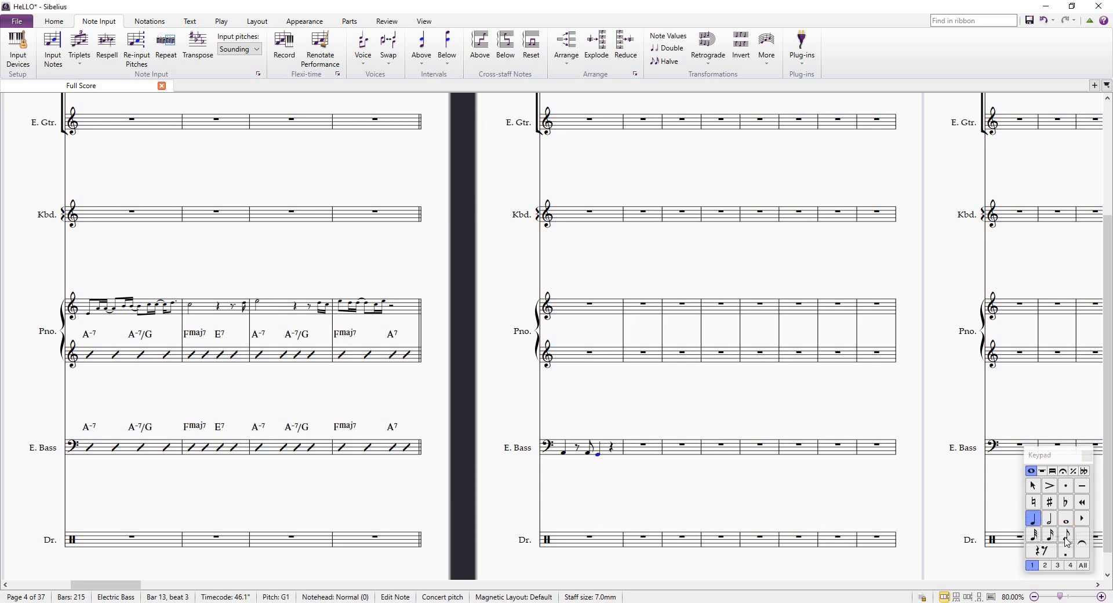
Split beat 4 of bass bar 13 into eighth rests and enter an eighth-note G1 on its offbeat
key("Right")
left_click(1064, 536)
key("Right")
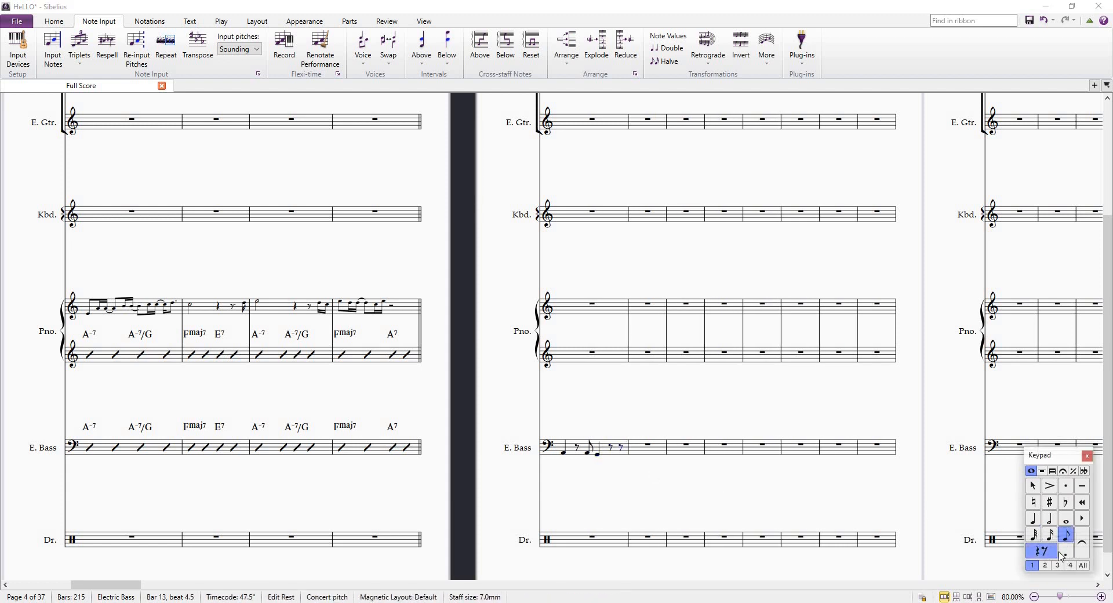
key("n")
key("Escape")
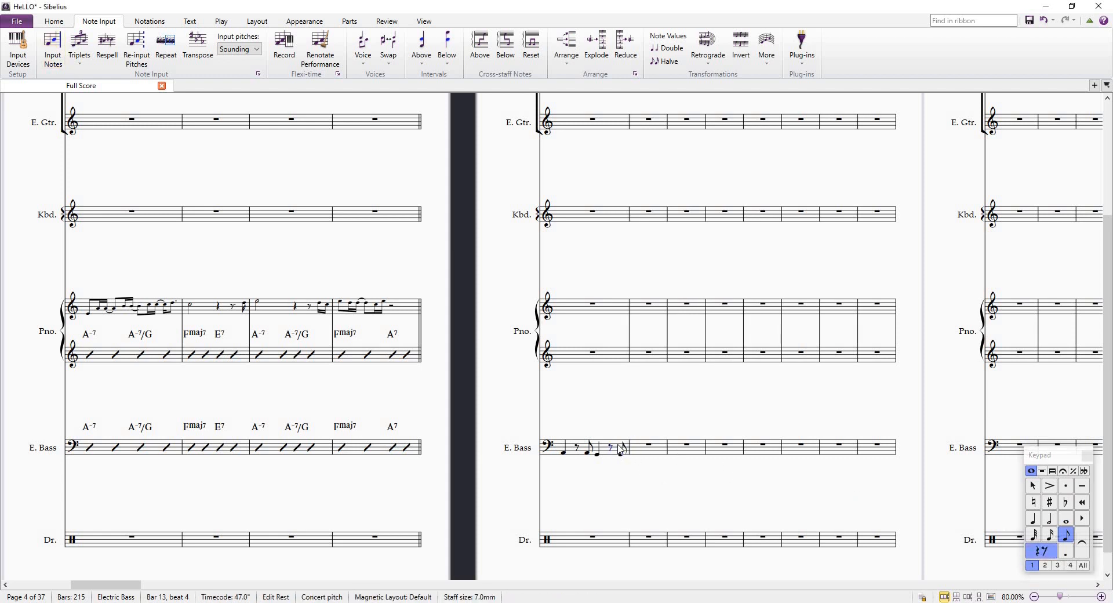
Repeat bass bar 13 into bar 14 and lower the copy two scale steps, onto F1 and E1
left_click(620, 450)
key("r")
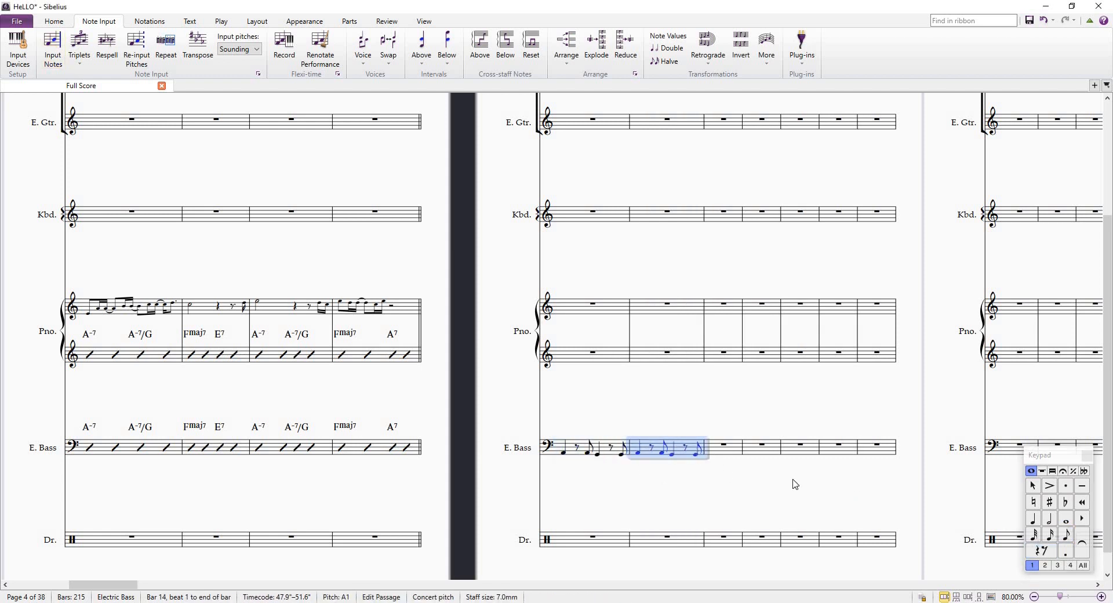
key("Down")
key("Down")
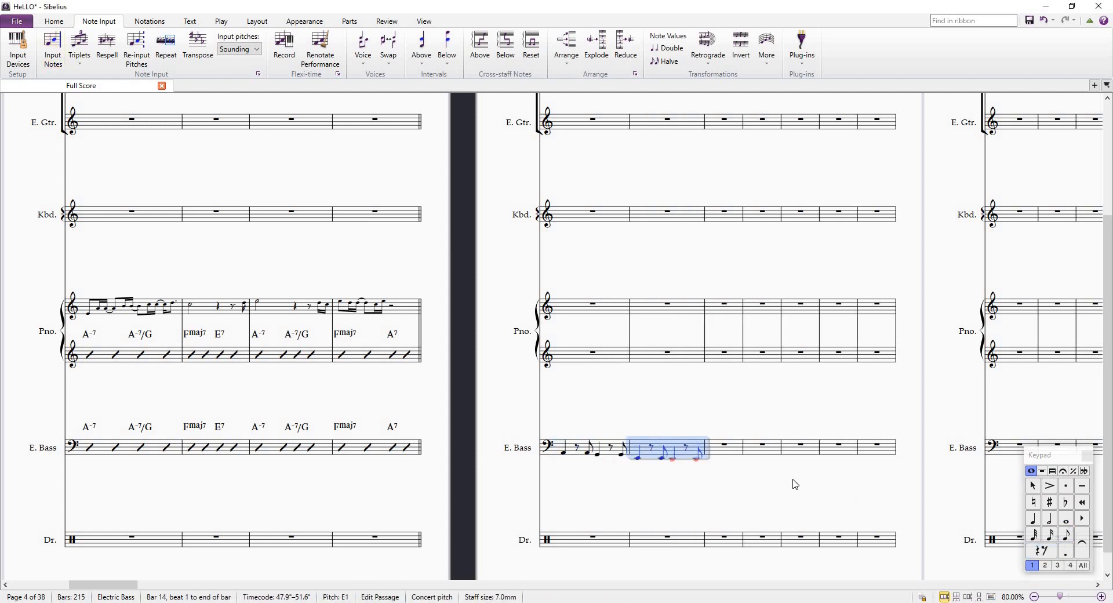
Repeat the two-bar bass pattern of bars 13 and 14 through bars 15 to 18
left_click(608, 447, "shift")
key("r")
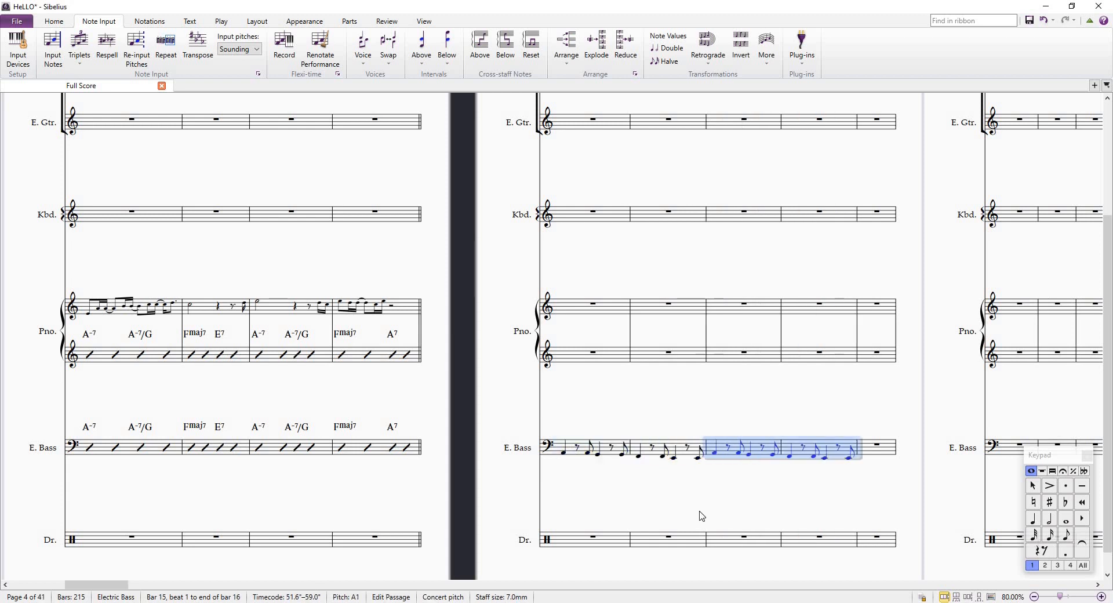
key("r")
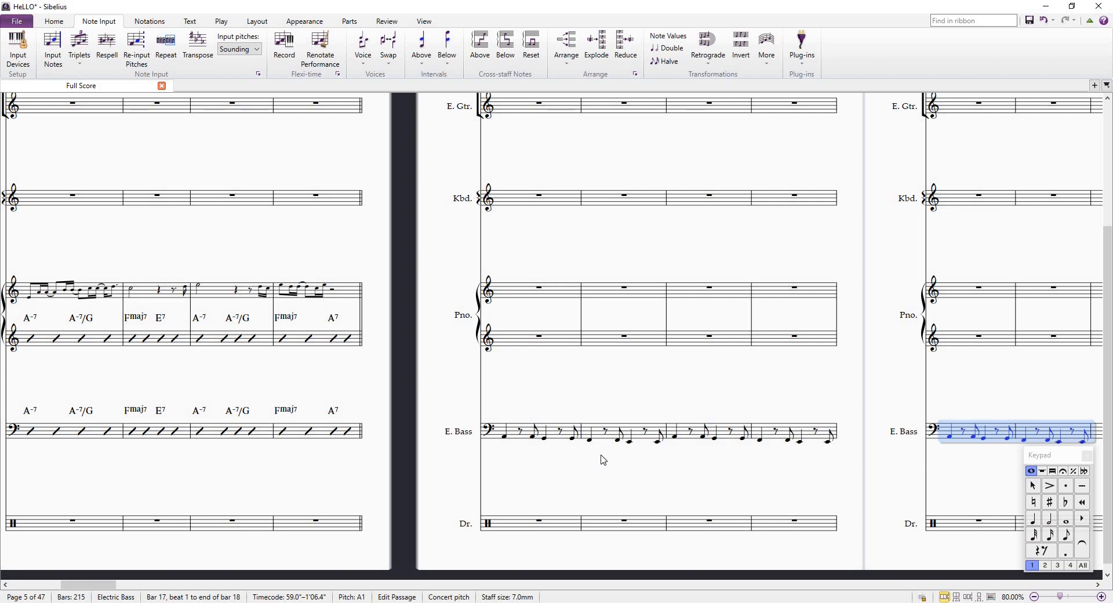
Filter only the chord symbols from electric bass bars 11 and 12 and copy them above the bass starting at bar 13
left_click(506, 438)
scroll(357, 427, "left", 3)
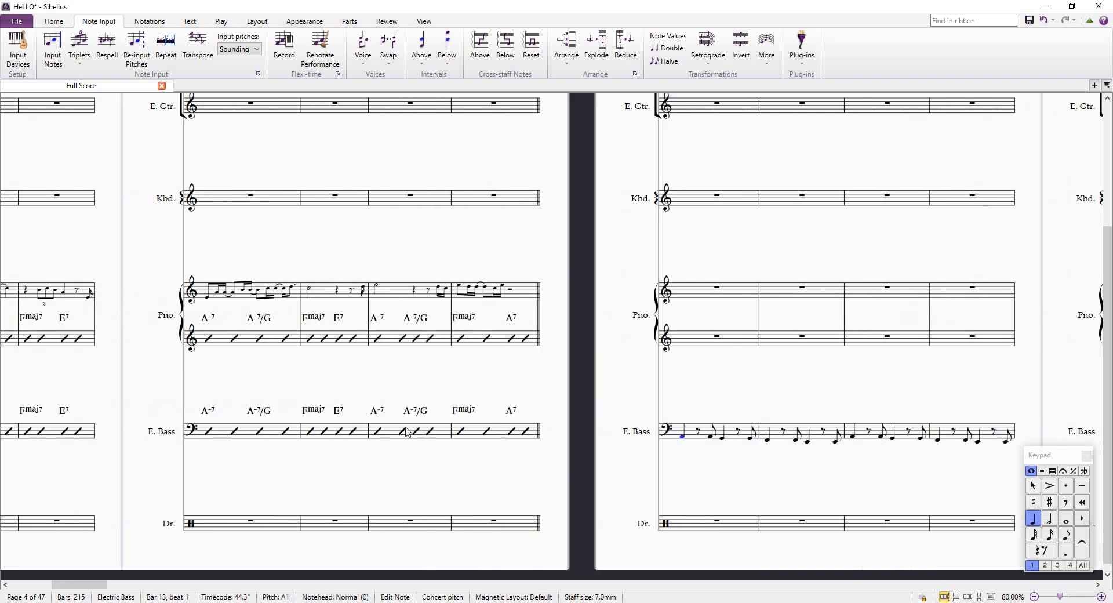
left_click(435, 433)
key("ctrl+shift+Right")
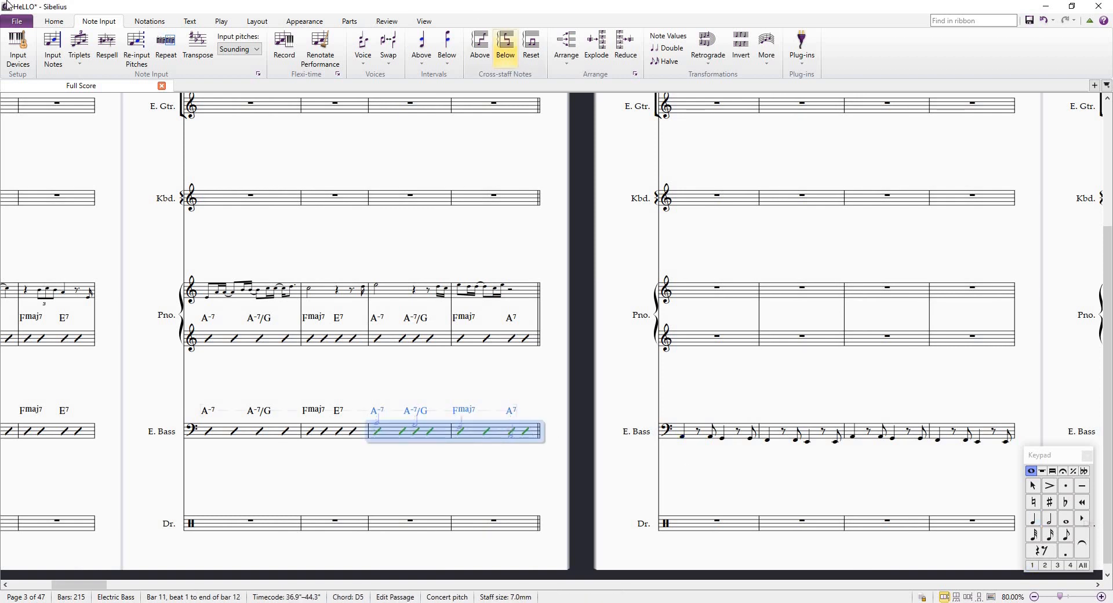
left_click(58, 22)
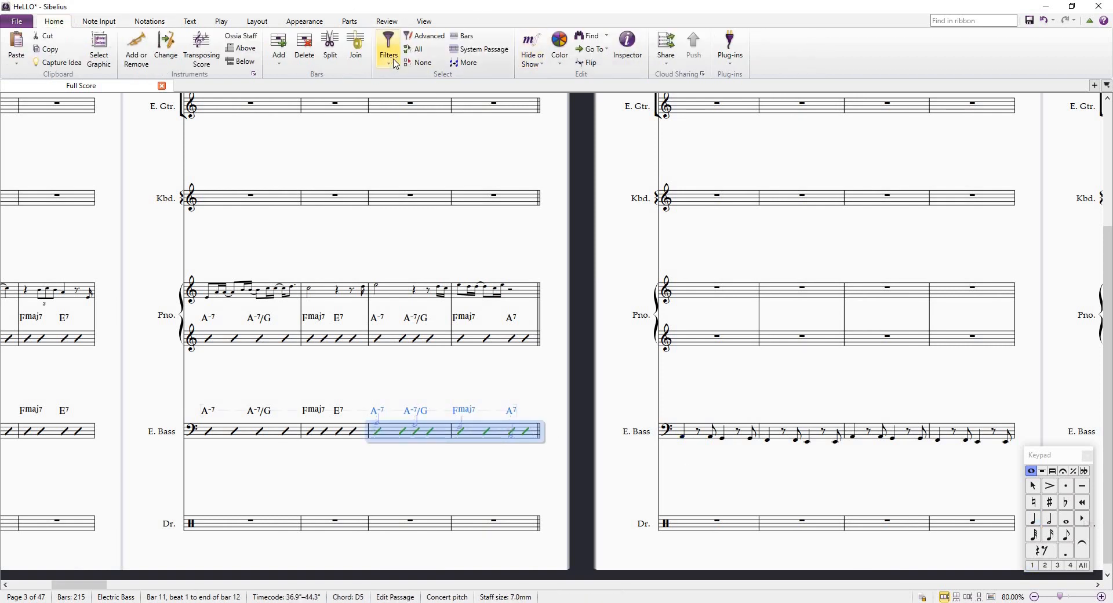
left_click(388, 43)
left_click(406, 113)
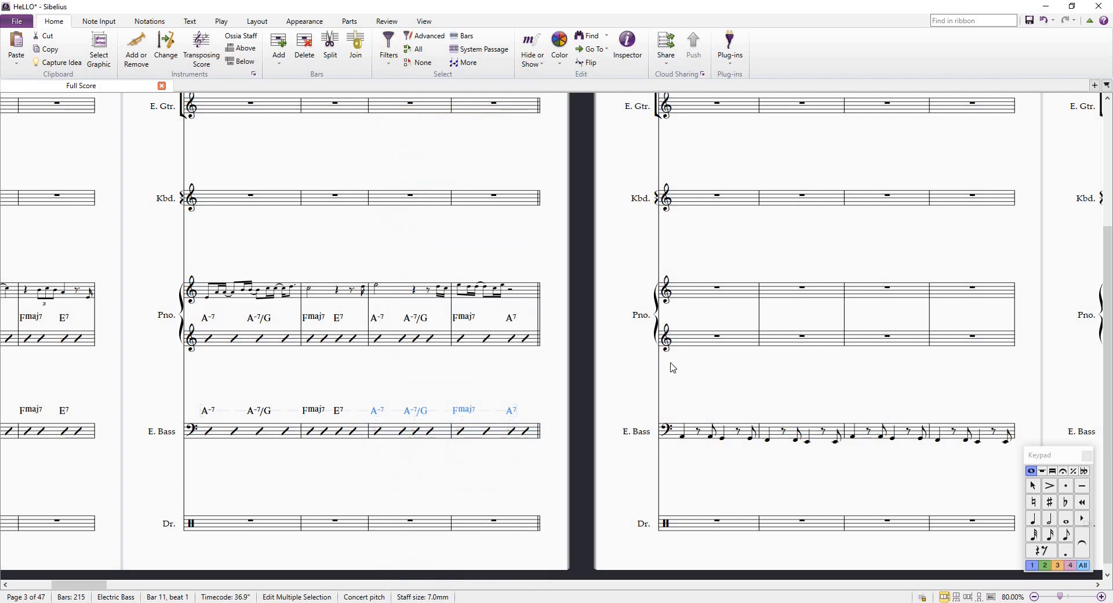
left_click(696, 436)
scroll(783, 400, "right", 2)
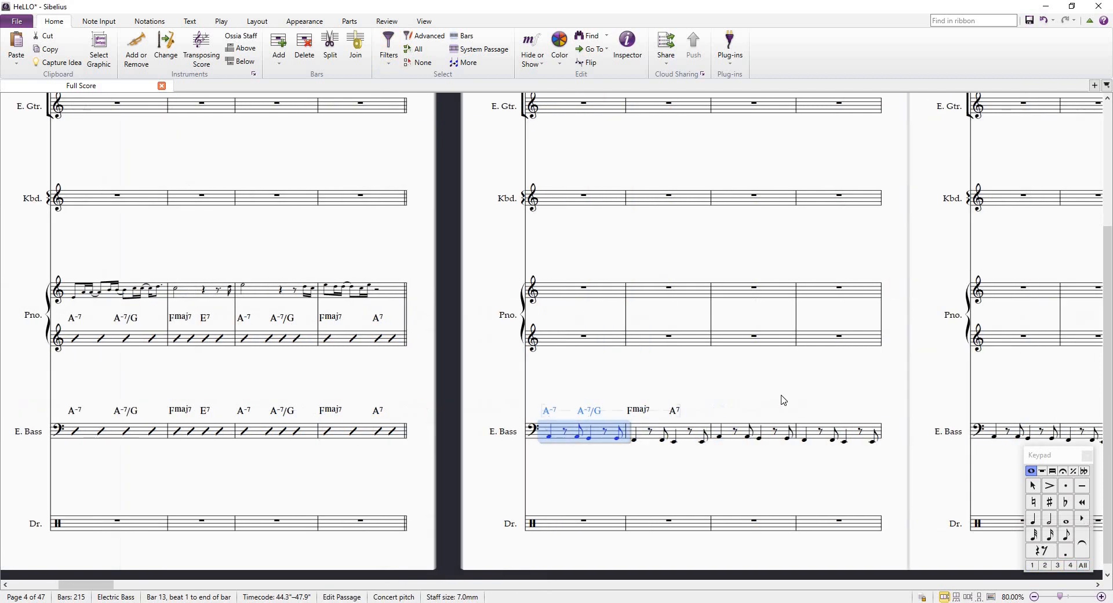
Delete the A7 chord symbol in bass bar 14 and enter E7 on beat 3 in its place
left_click(726, 424)
key("Delete")
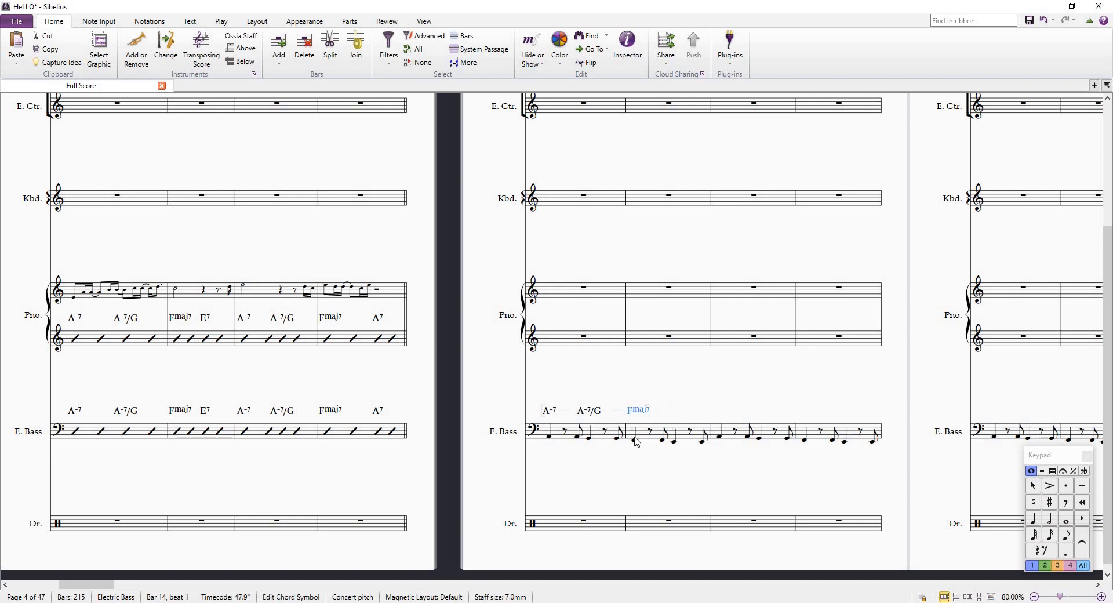
left_click(675, 443)
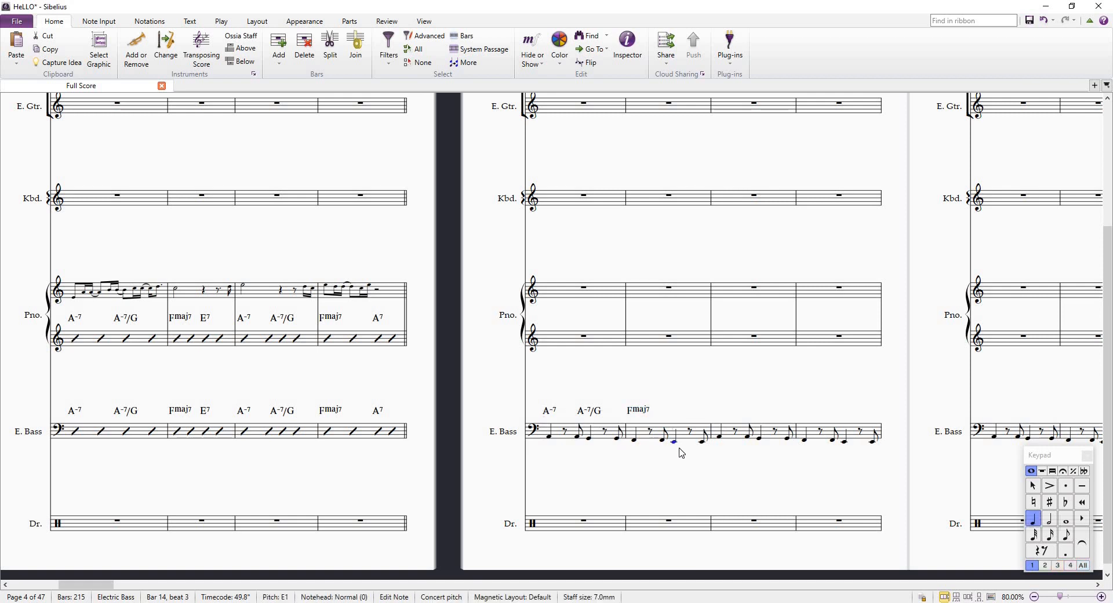
key("ctrl+k")
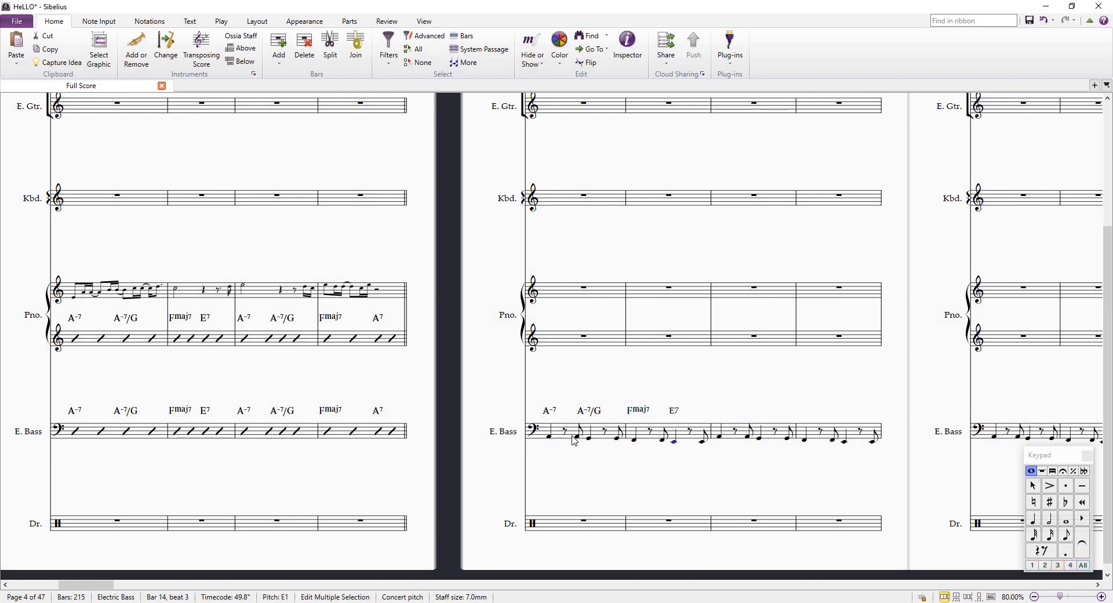
key("Escape")
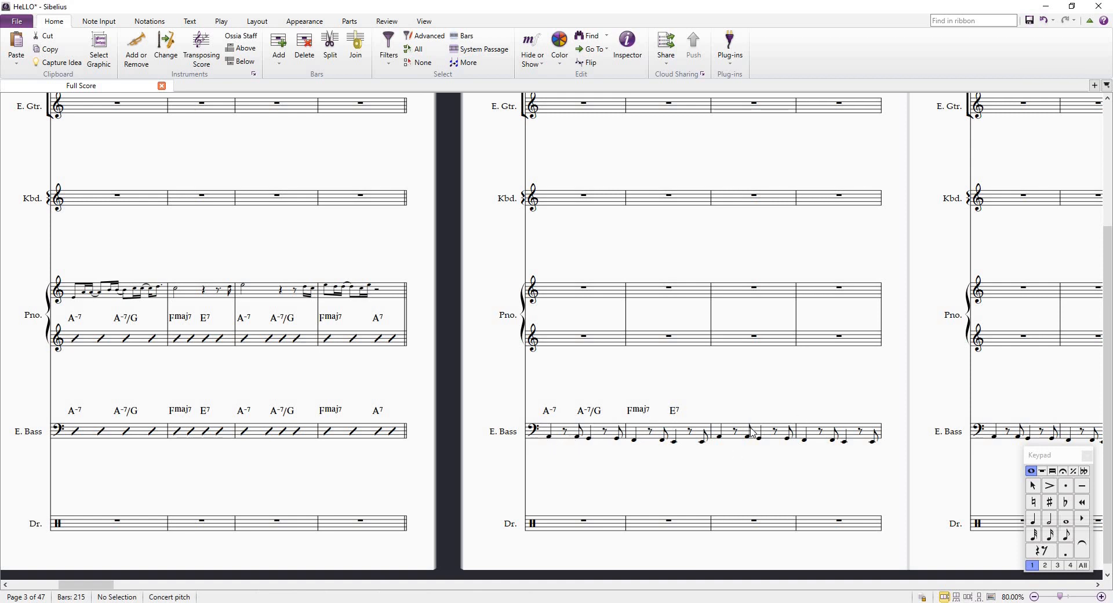
Filter only the chord symbols from electric bass bars 13 and 14 and copy them above the bass starting at bars 15 and 17
scroll(754, 431, "right", 3)
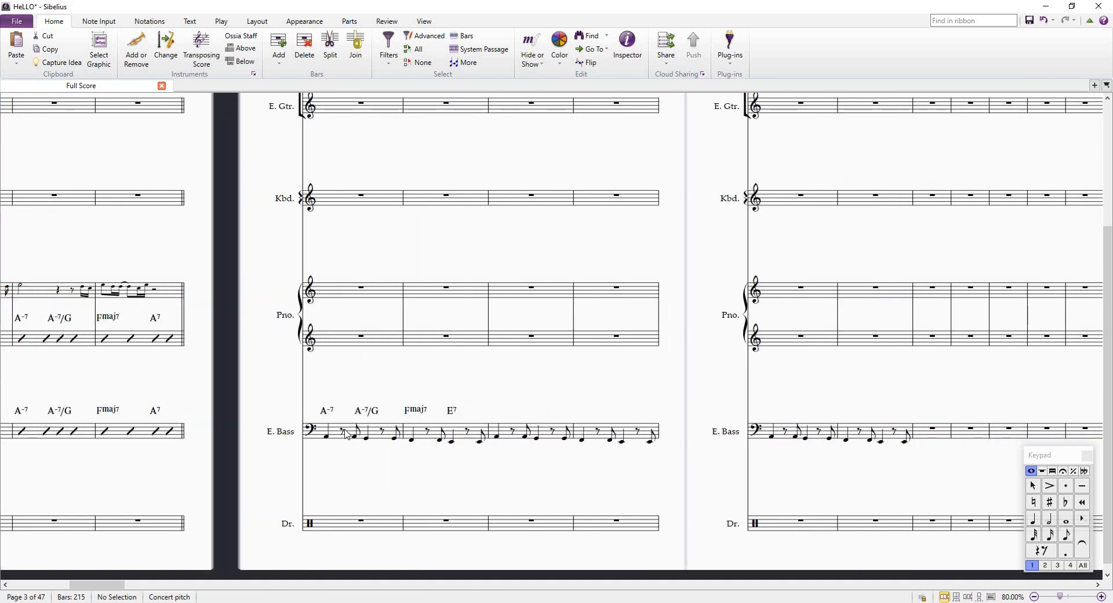
left_click(341, 436)
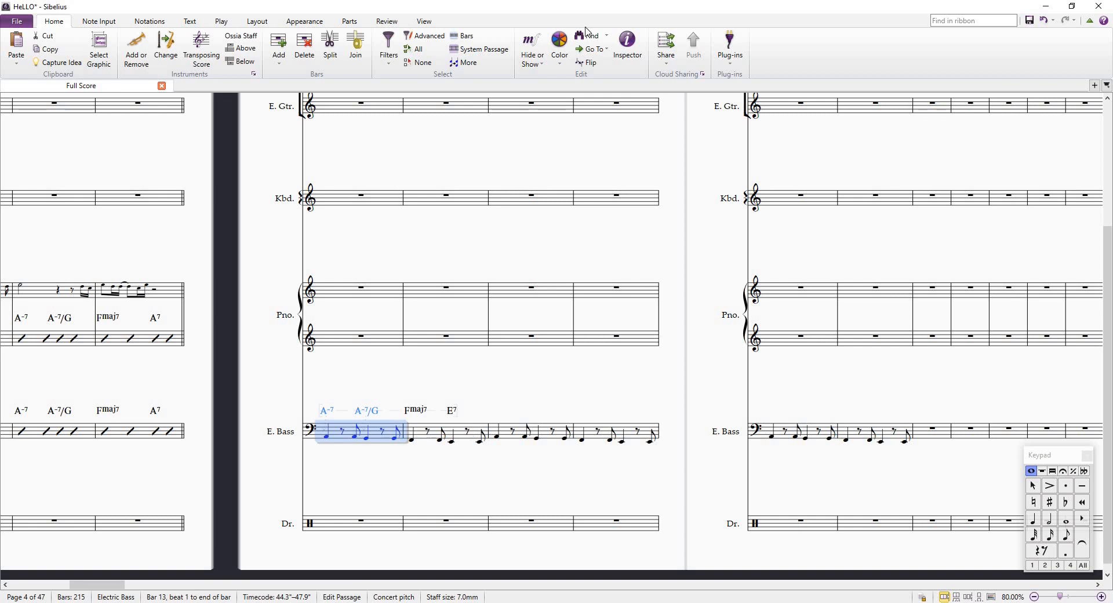
key("ctrl+shift+Right")
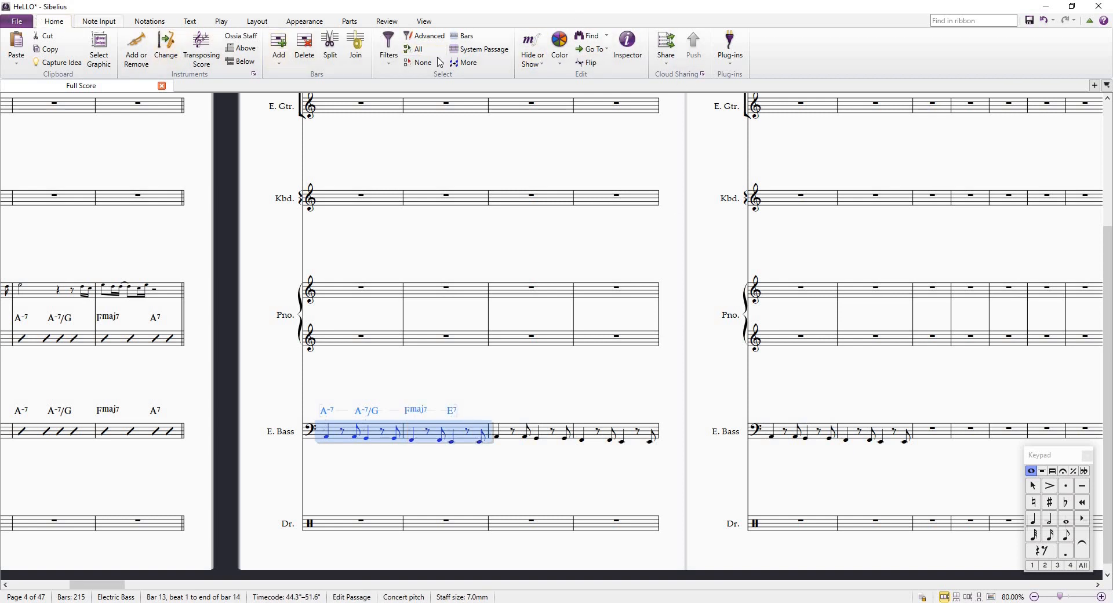
left_click(389, 46)
left_click(452, 114)
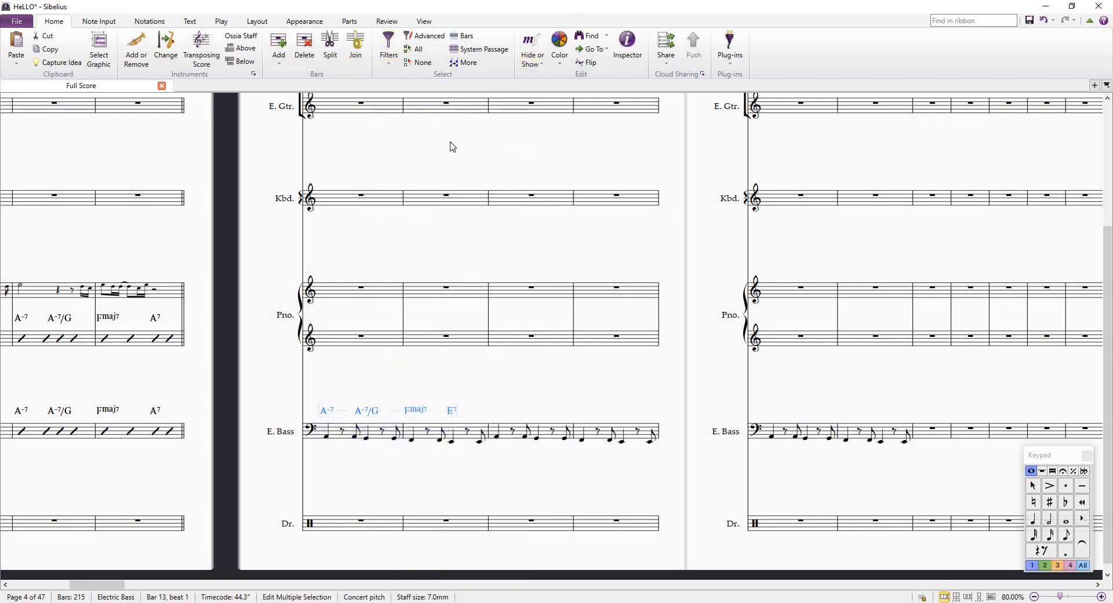
left_click(498, 439, "alt")
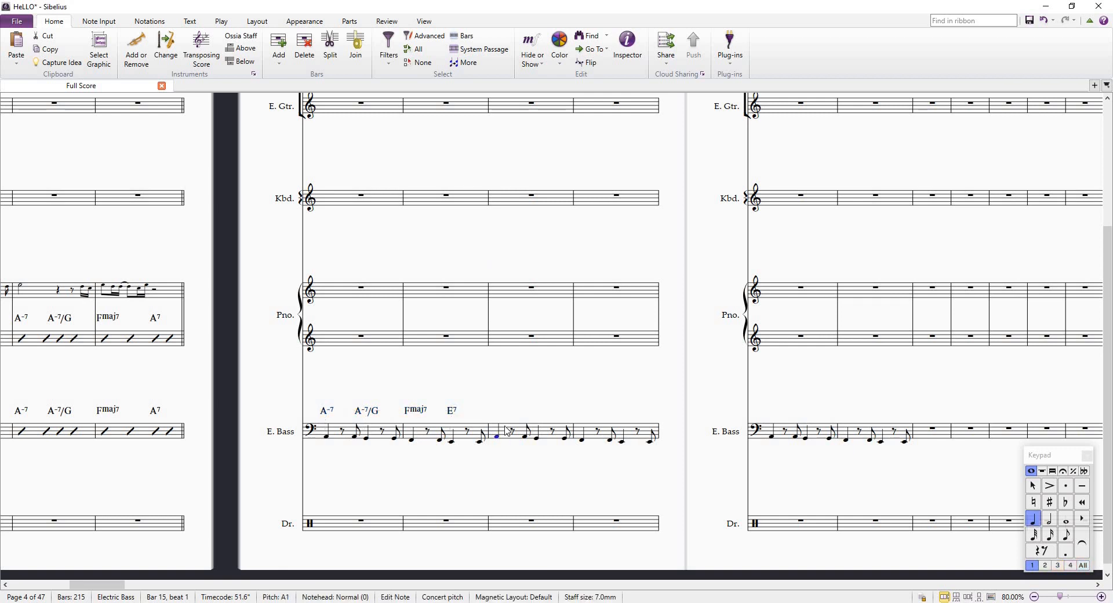
left_click(773, 440)
key("ctrl+v")
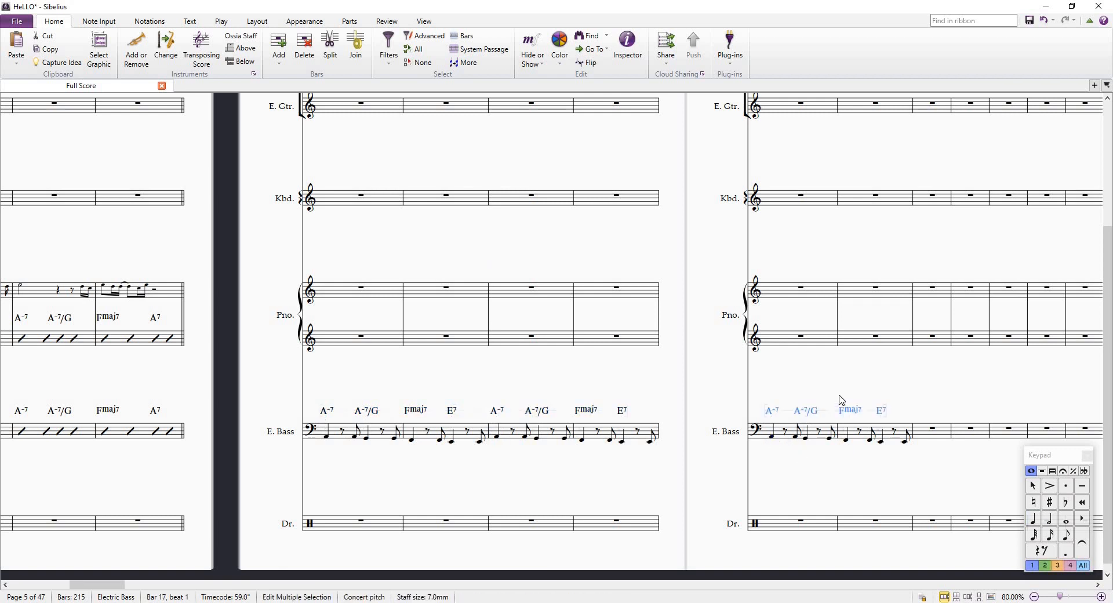
key("Escape")
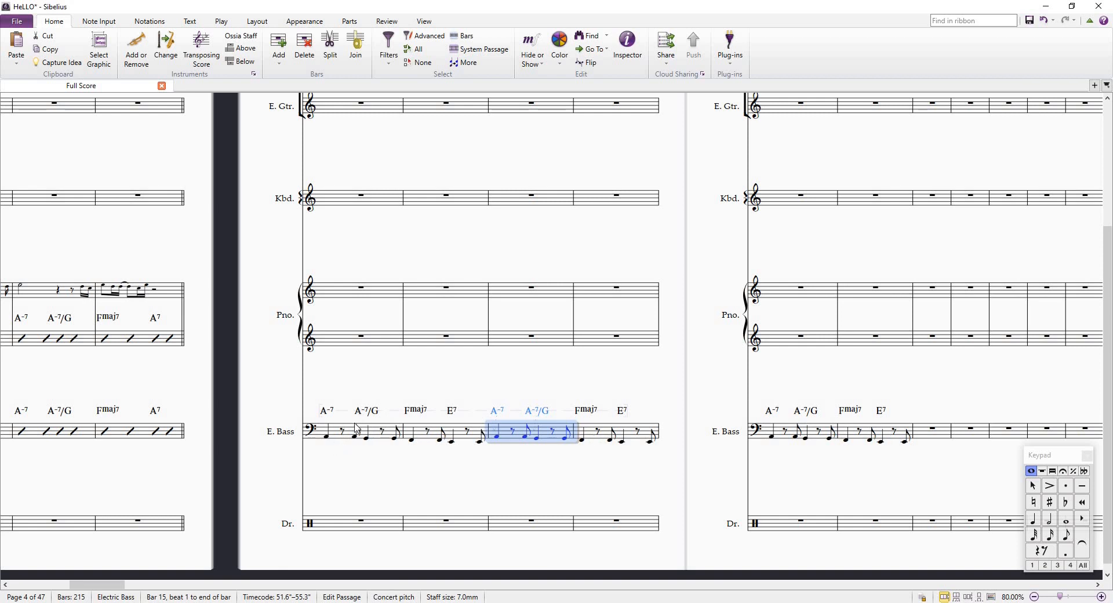
Convert electric bass bars 15 through 18 to slash notation with the Rhythm Section Assistant plug-in
left_click(894, 435, "shift")
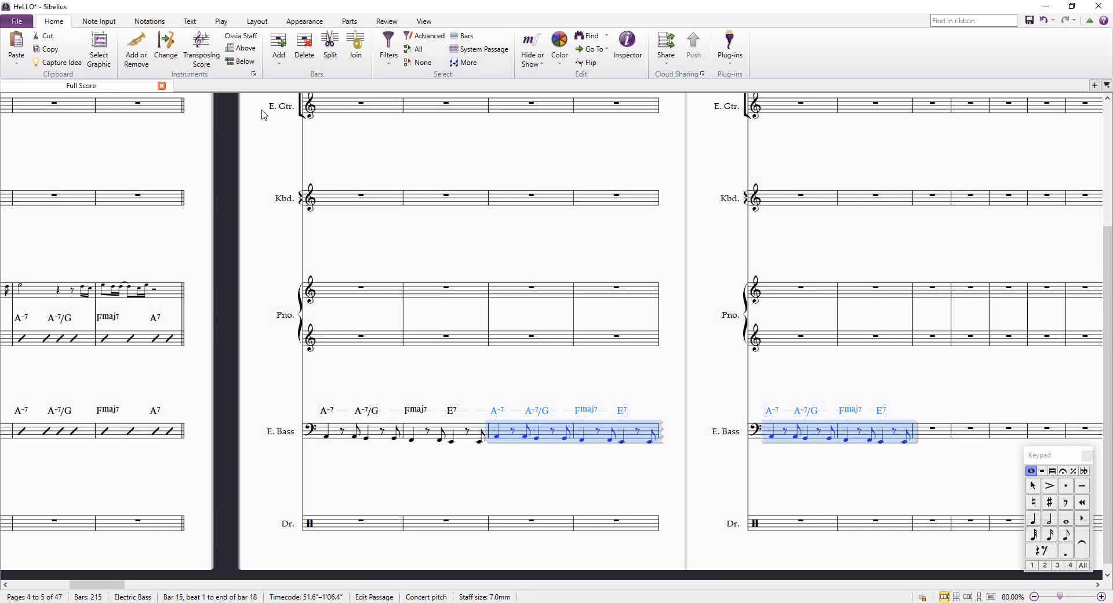
left_click(151, 22)
scroll(785, 65, "up", 1)
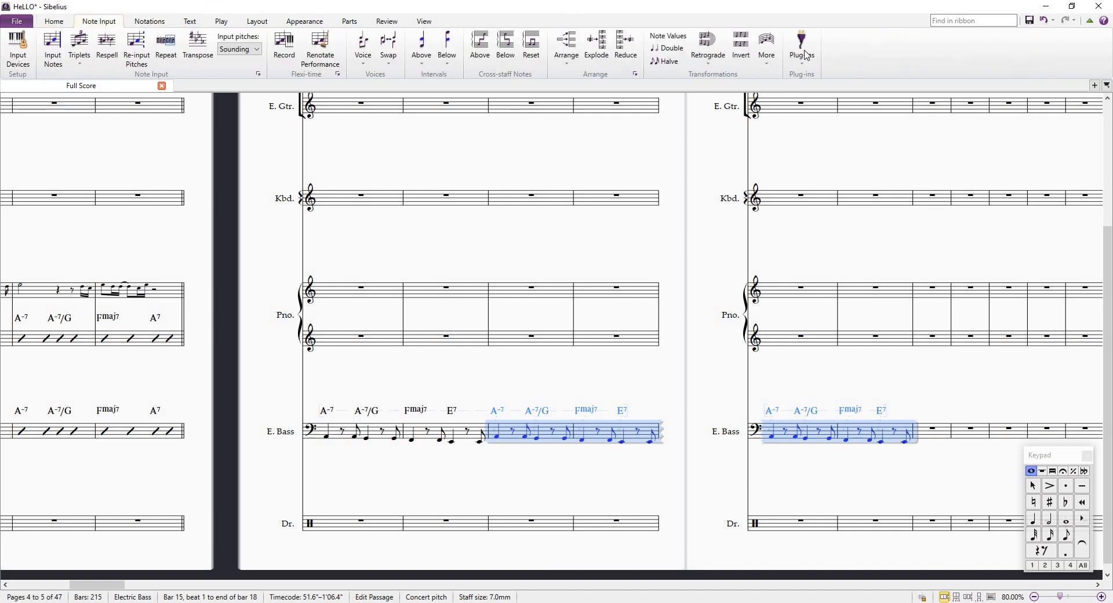
left_click(802, 47)
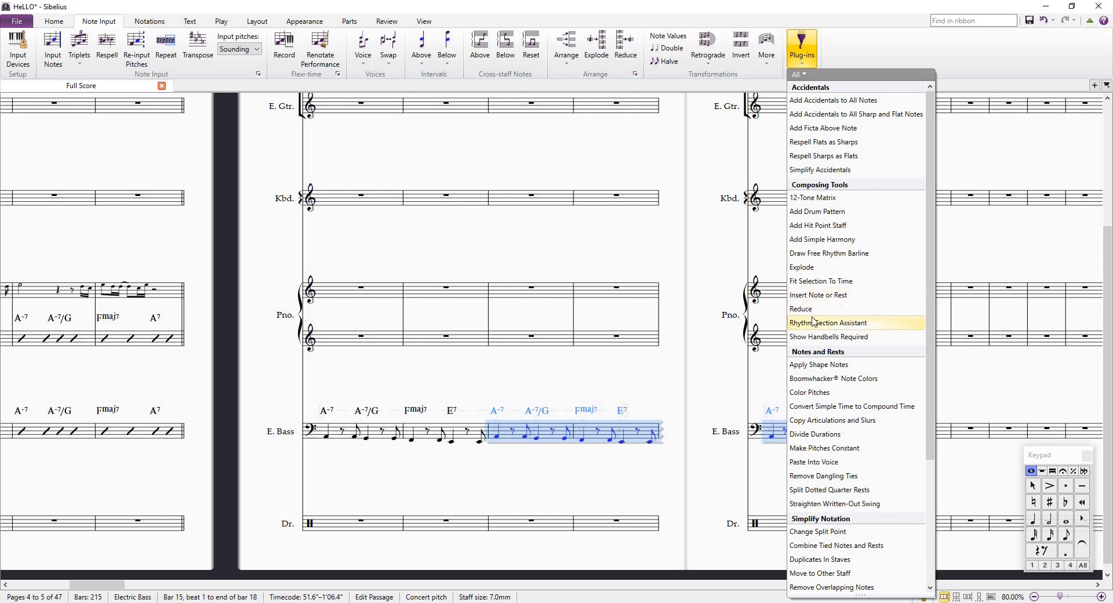
left_click(840, 324)
left_click(641, 455)
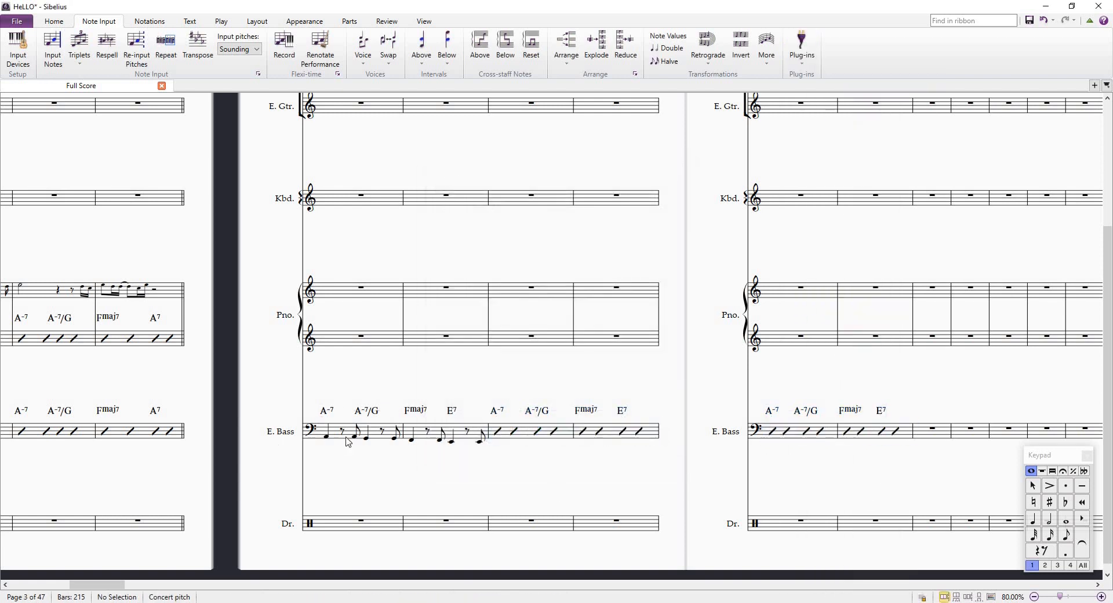
Play back the score from the first electric bass note of bar 13
left_click(327, 436)
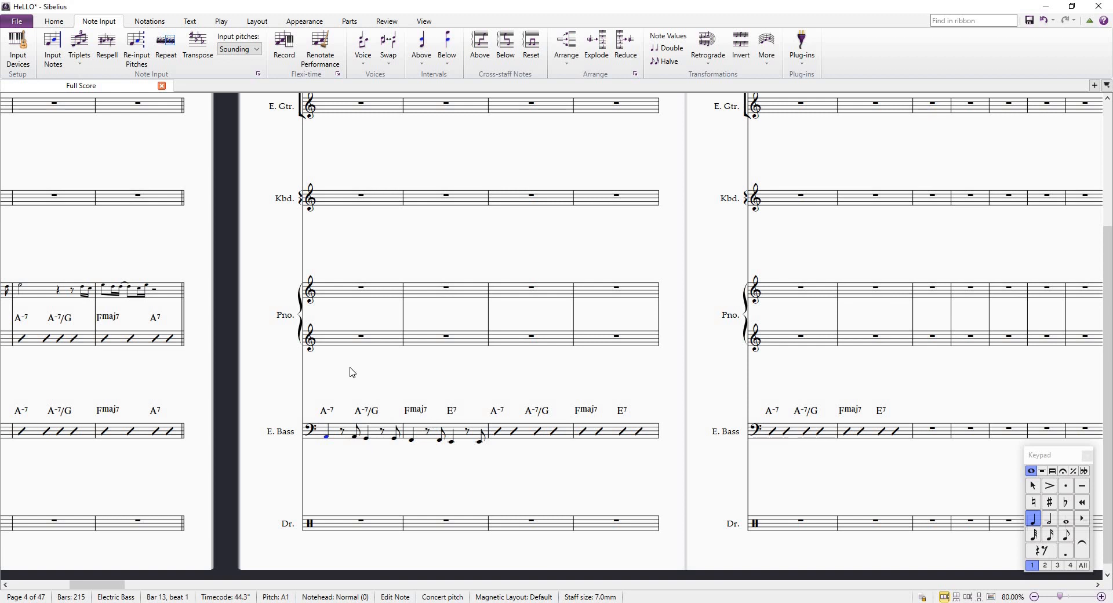
key("space")
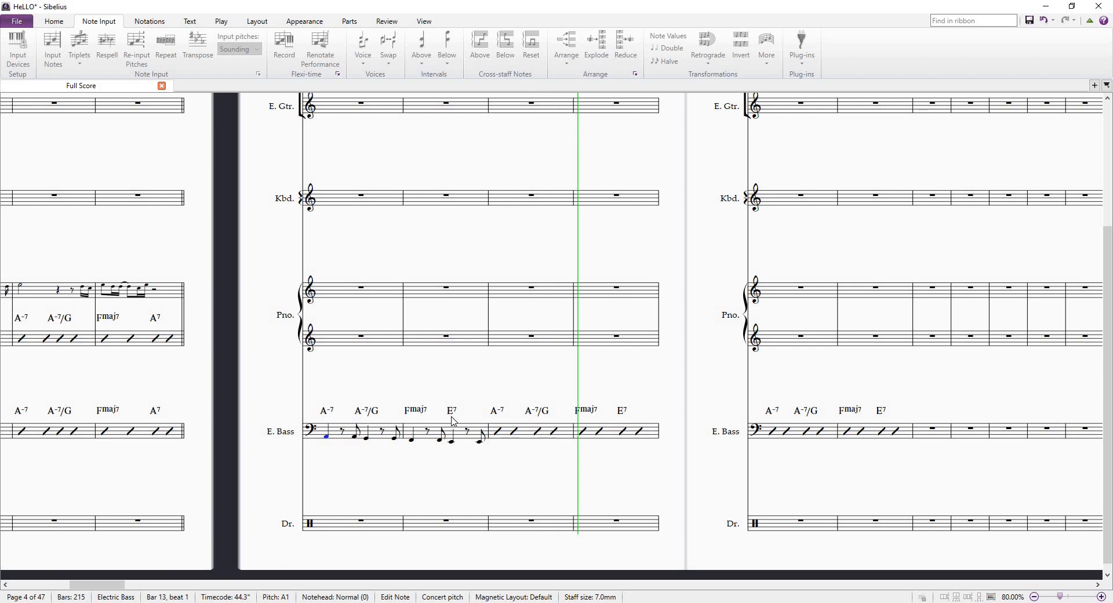
key("space")
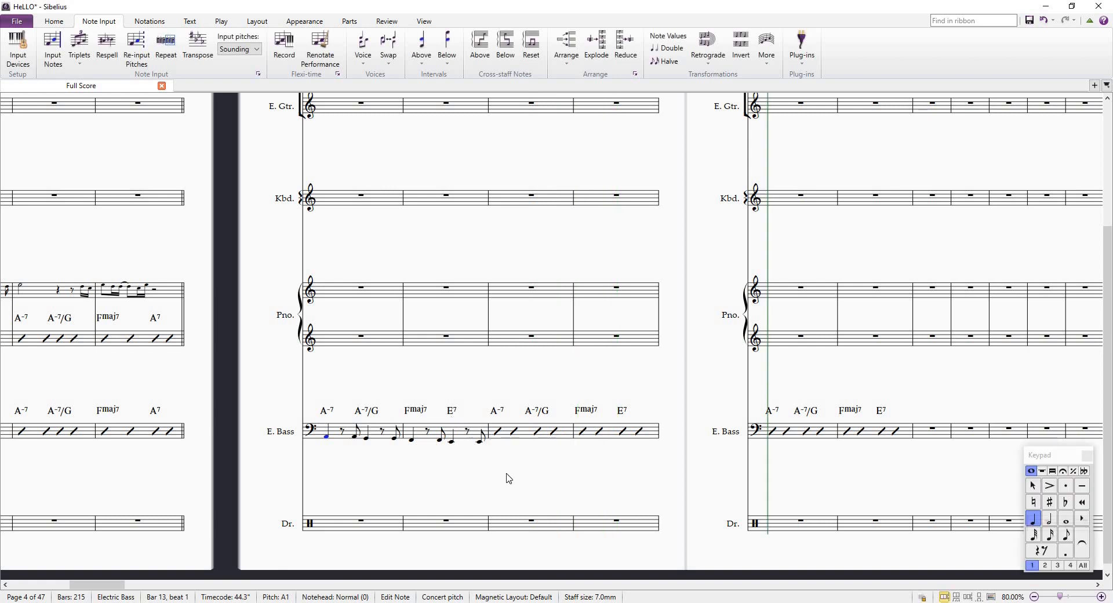
Review the piano, electric bass and drum staves from rehearsal mark A through the written bass groove and its slash bars
left_click_drag(513, 471, 548, 457)
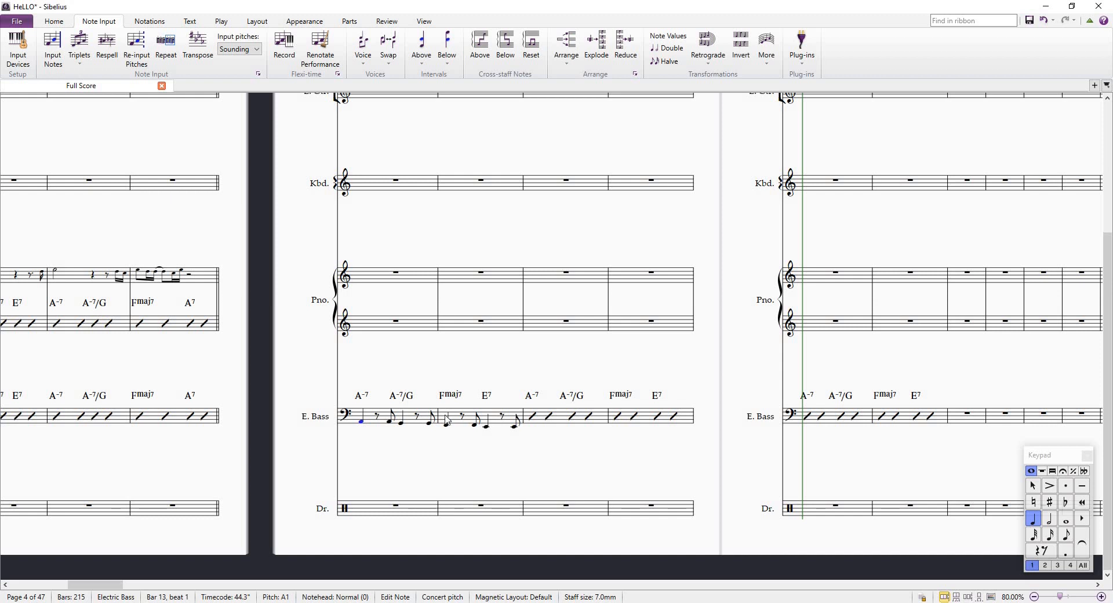
left_click(422, 416)
left_click(491, 414)
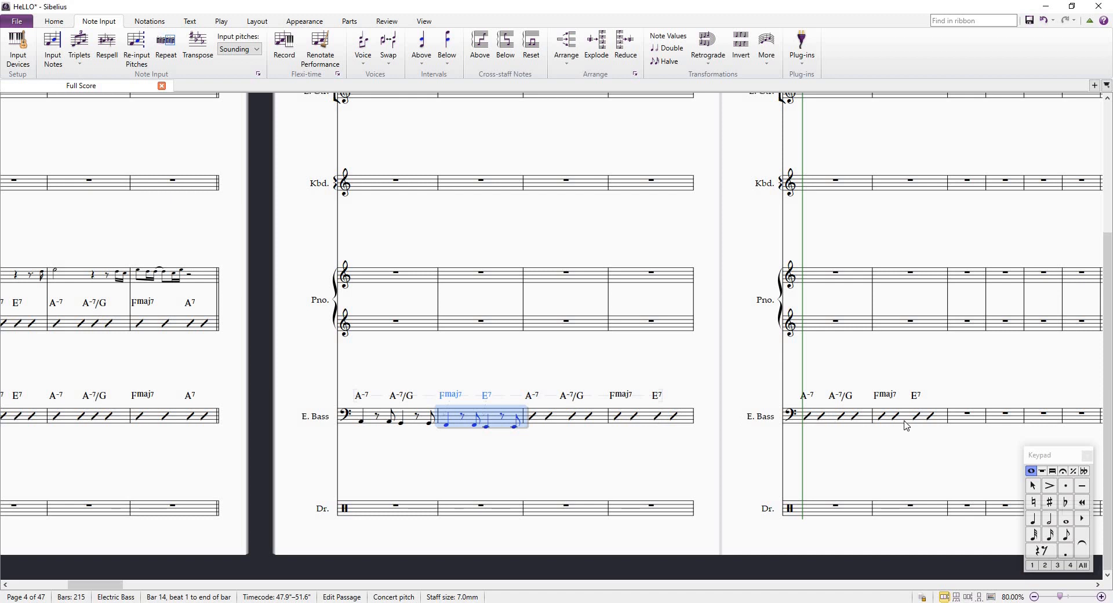
scroll(890, 365, "right", 3)
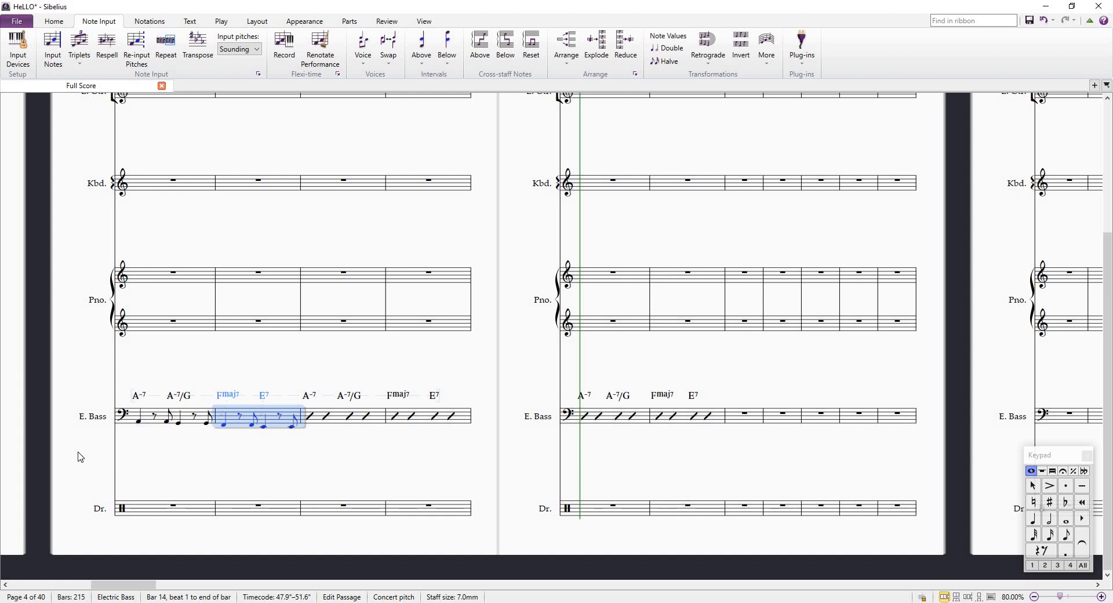
left_click_drag(331, 462, 362, 466)
scroll(364, 470, "left", 5)
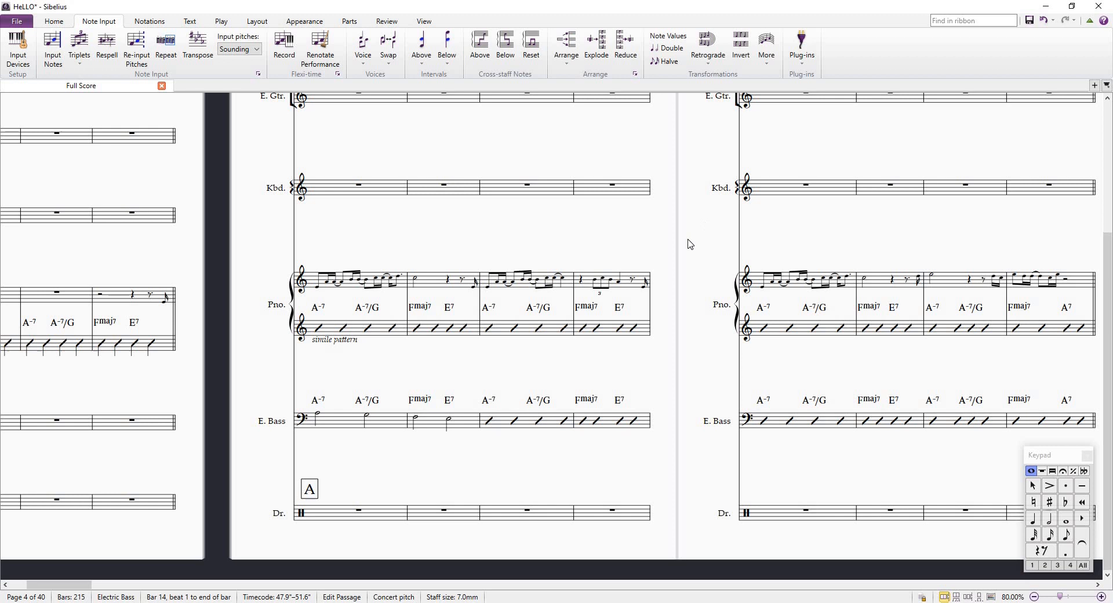
scroll(695, 204, "down", 1)
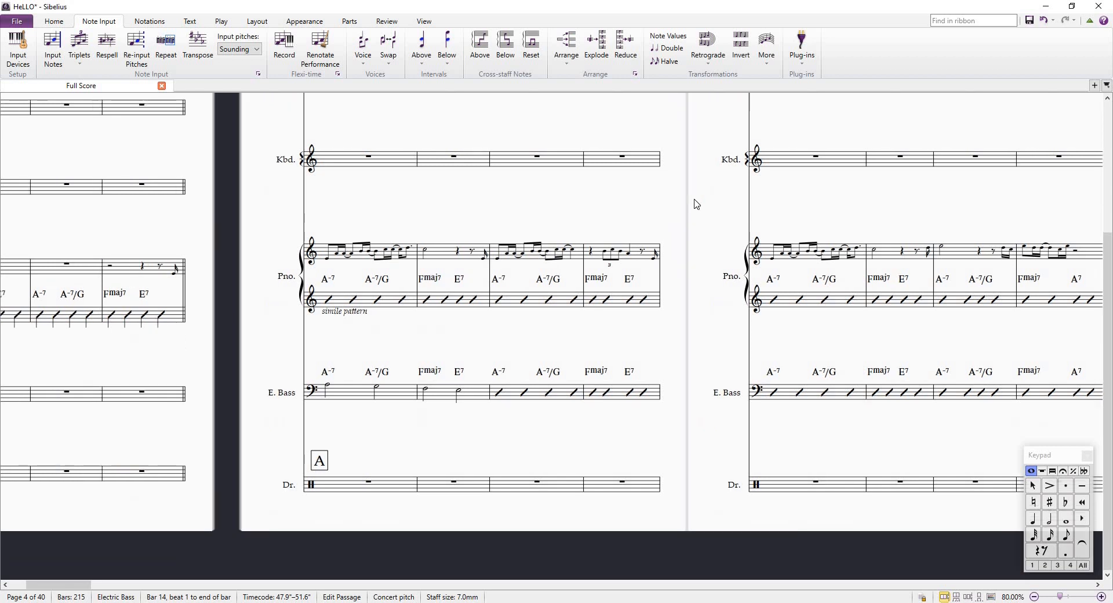
scroll(694, 209, "down", 2)
scroll(691, 296, "down", 5)
scroll(638, 395, "up", 6)
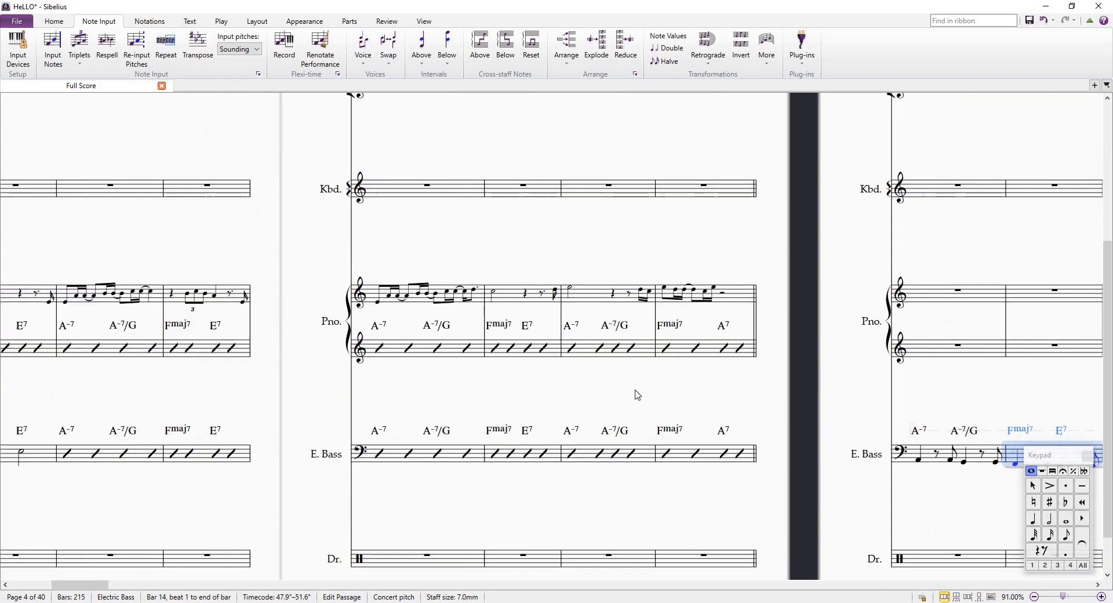
left_click_drag(637, 395, 780, 293)
scroll(487, 307, "left", 5)
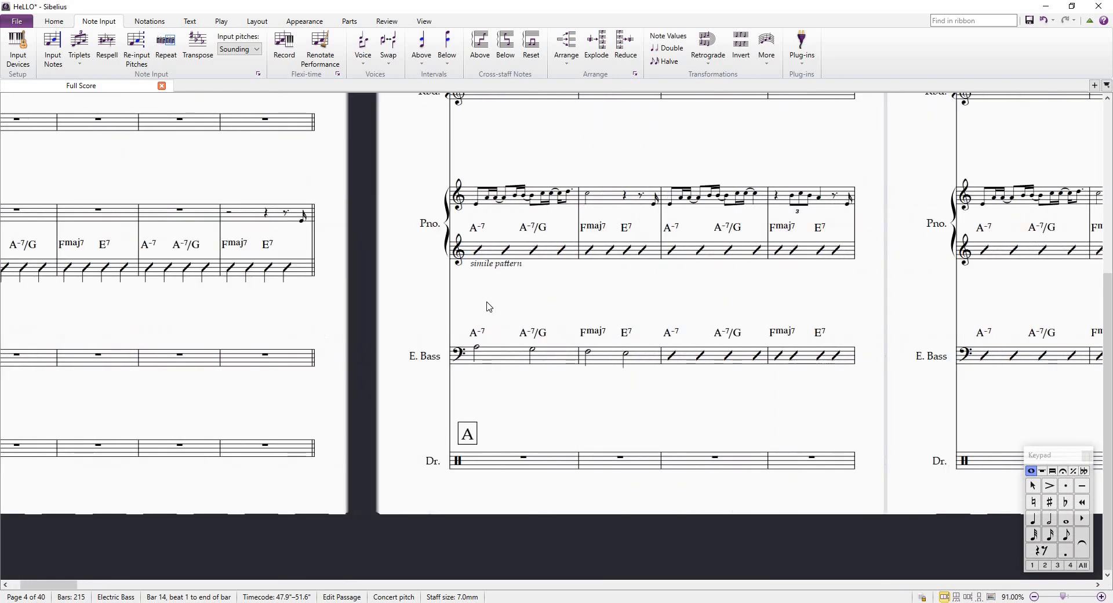
scroll(490, 306, "right", 5)
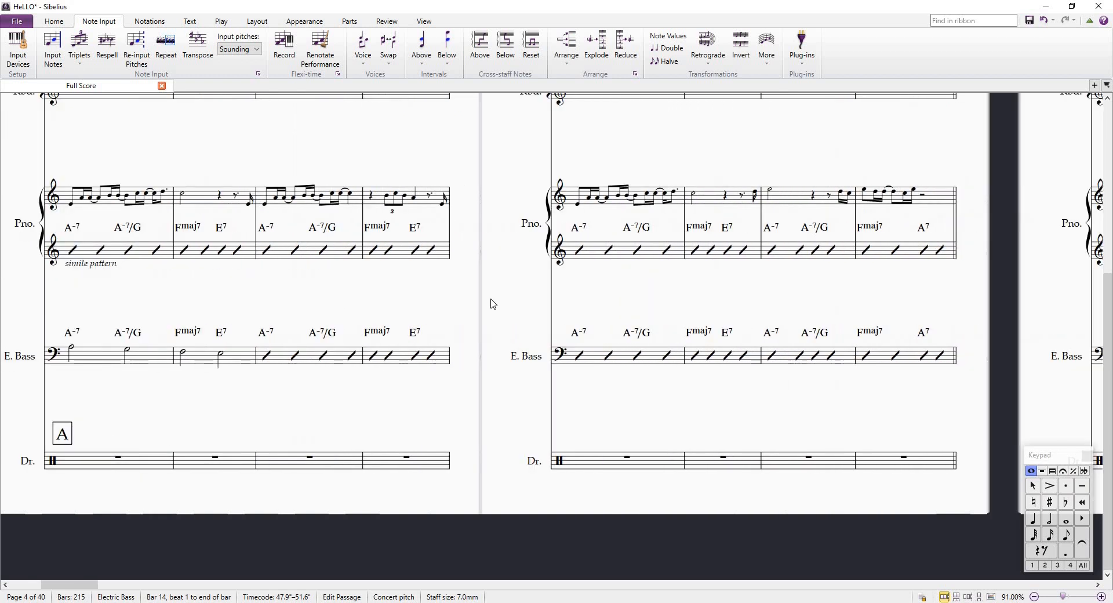
scroll(490, 305, "left", 1)
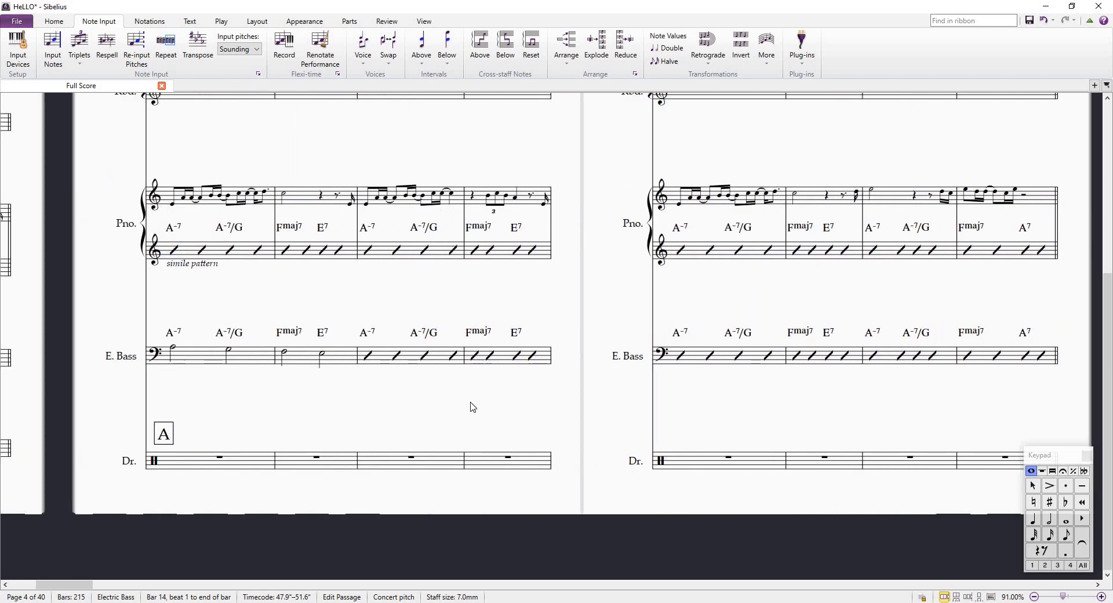
left_click_drag(218, 460, 281, 393)
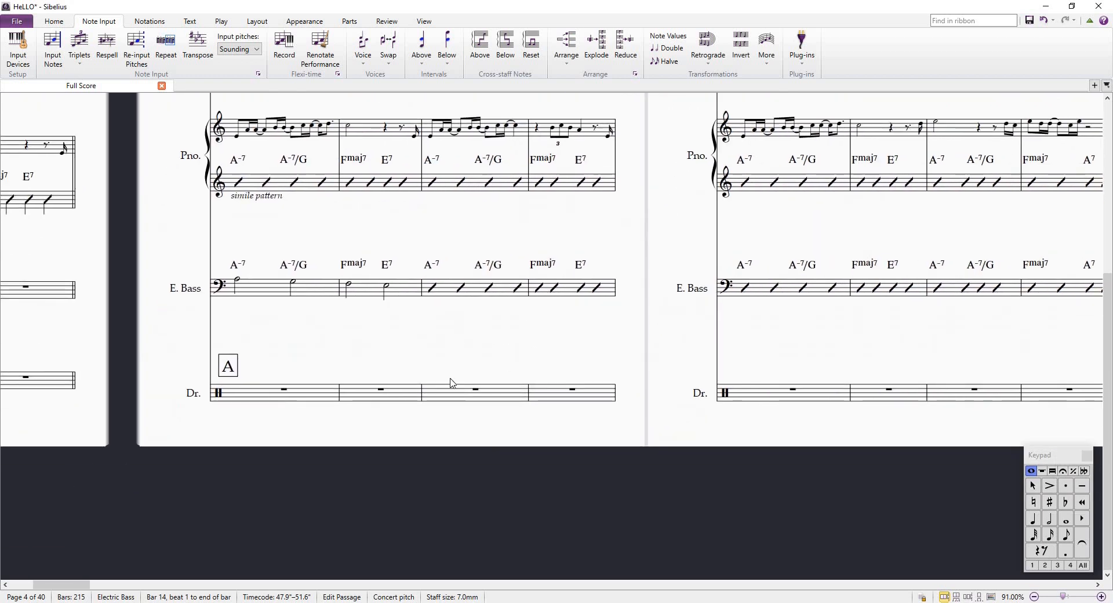
scroll(707, 324, "right", 9)
scroll(697, 336, "left", 10)
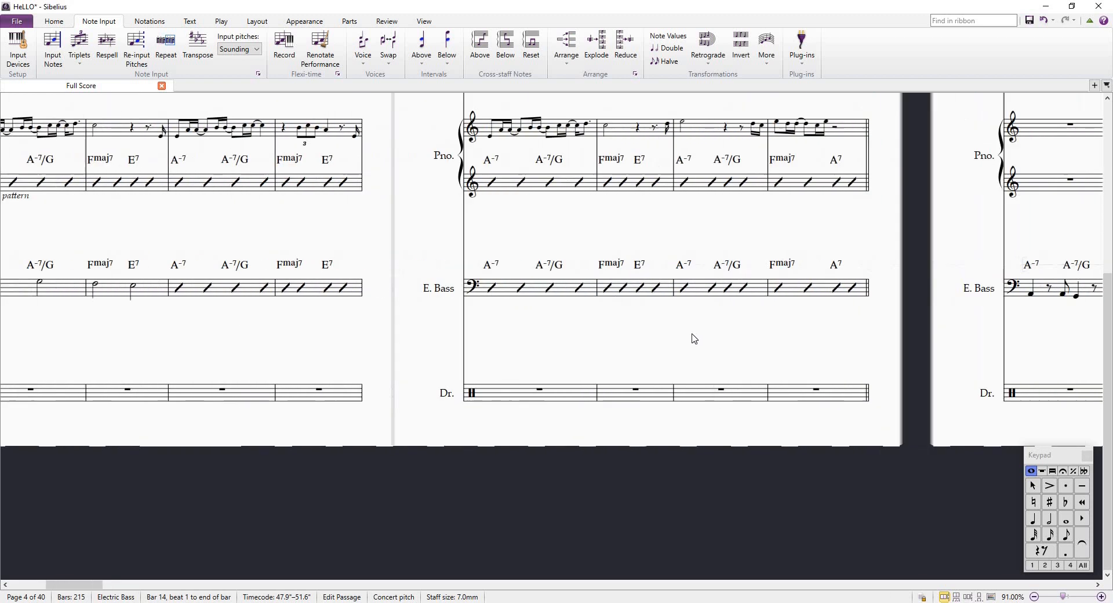
Enter an eighth note on F5 at the start of drum set bar 5 and give it a cross notehead
left_click(590, 390)
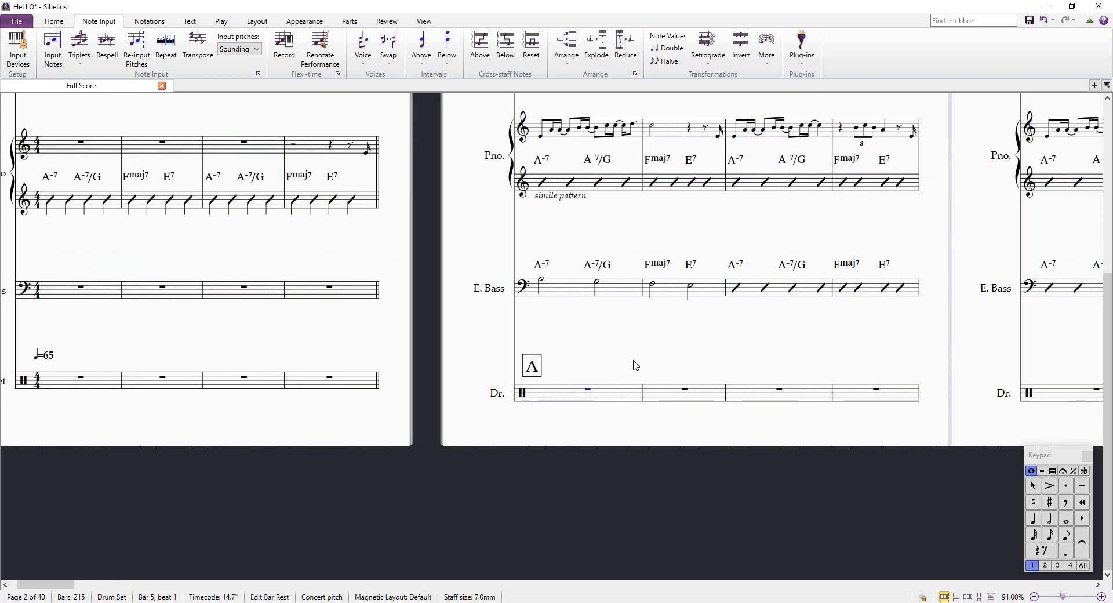
scroll(634, 336, "up", 2)
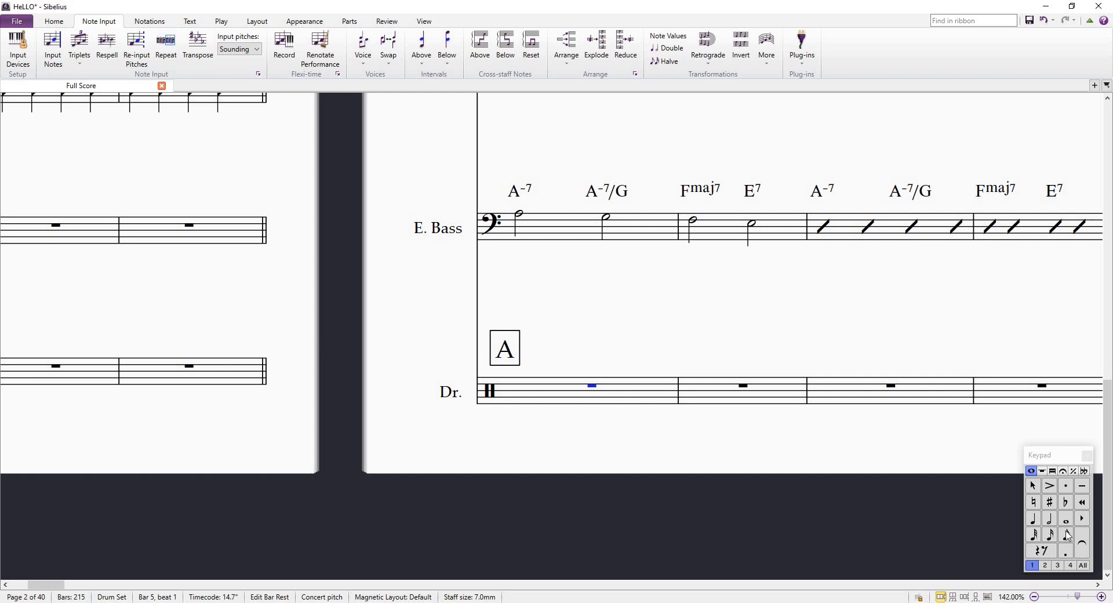
key("KP_4")
key("n")
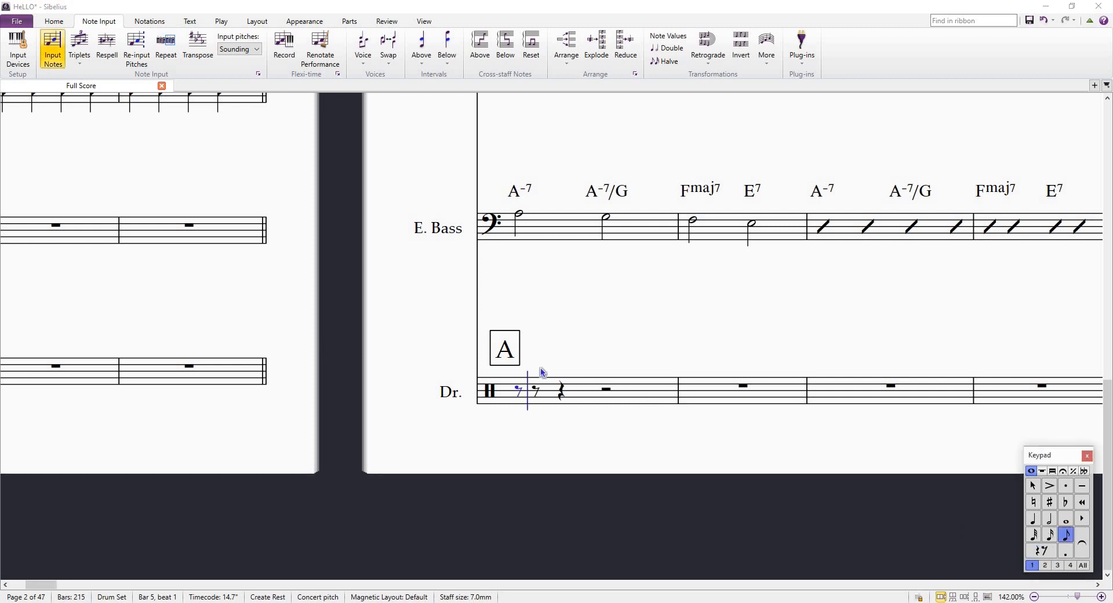
left_click(521, 375)
key("Left")
key("Right")
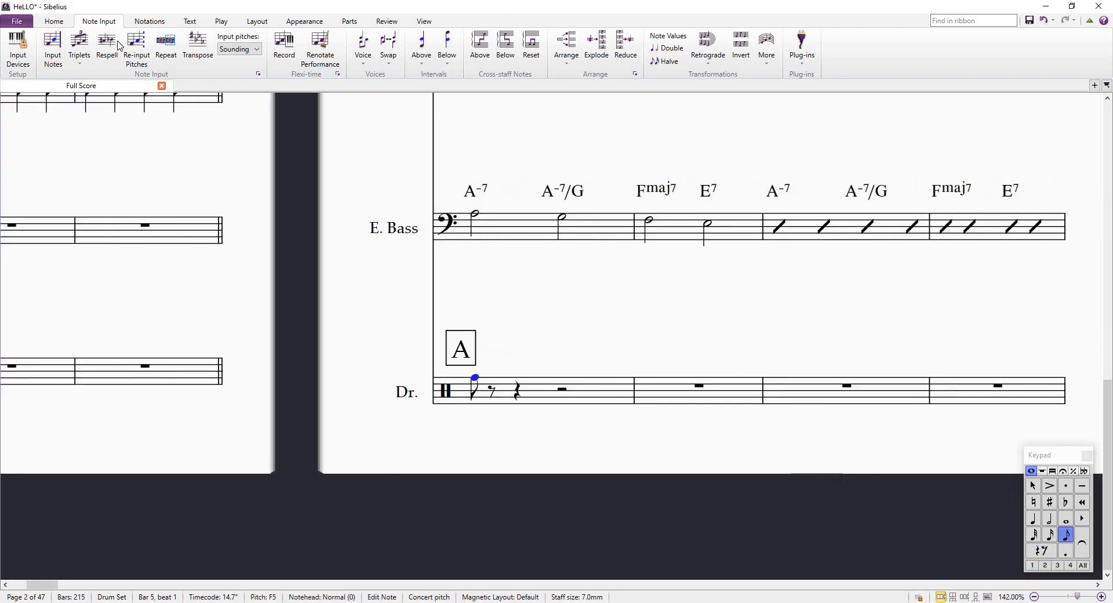
left_click(165, 26)
left_click(712, 63)
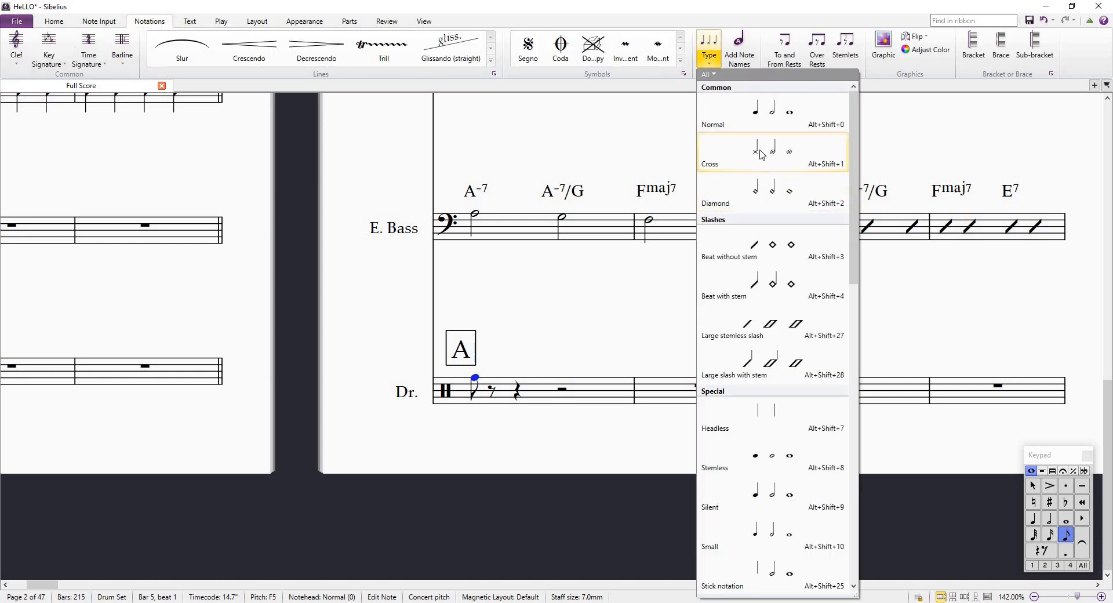
left_click(761, 154)
Fill the rest of drum set bar 5 with cross-head eighth notes on F5
key("f")
key("f")
key("f")
key("f")
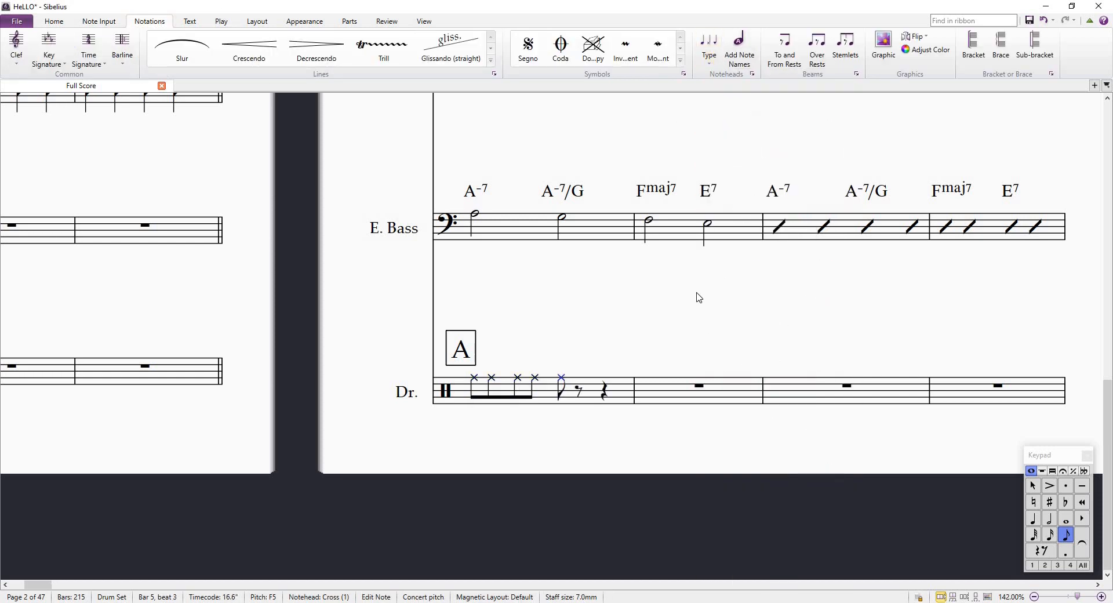
key("f")
key("f")
key("f")
Show the mixer's sound settings and set the drum set's playback sound to NotePerformer - Drum set (rock)
key("ctrl+alt+m")
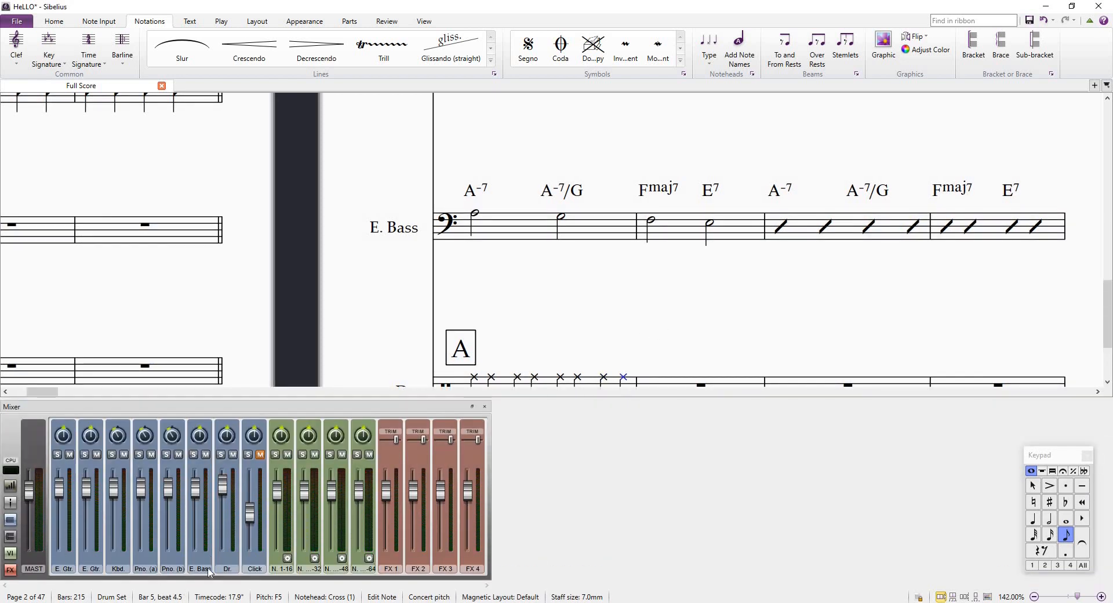
left_click(13, 487)
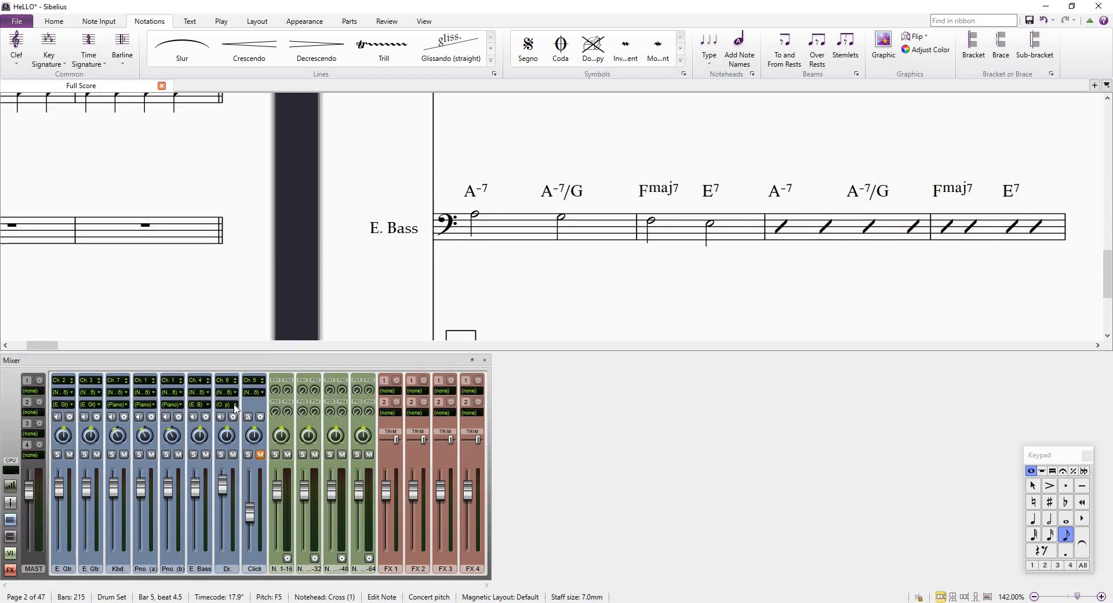
left_click(236, 406)
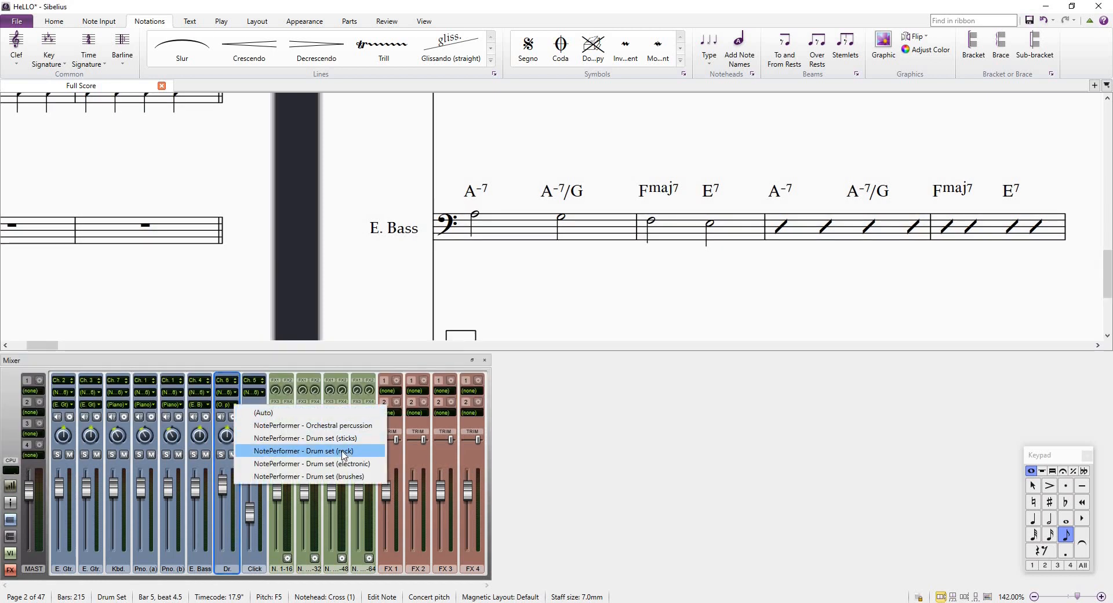
left_click(345, 454)
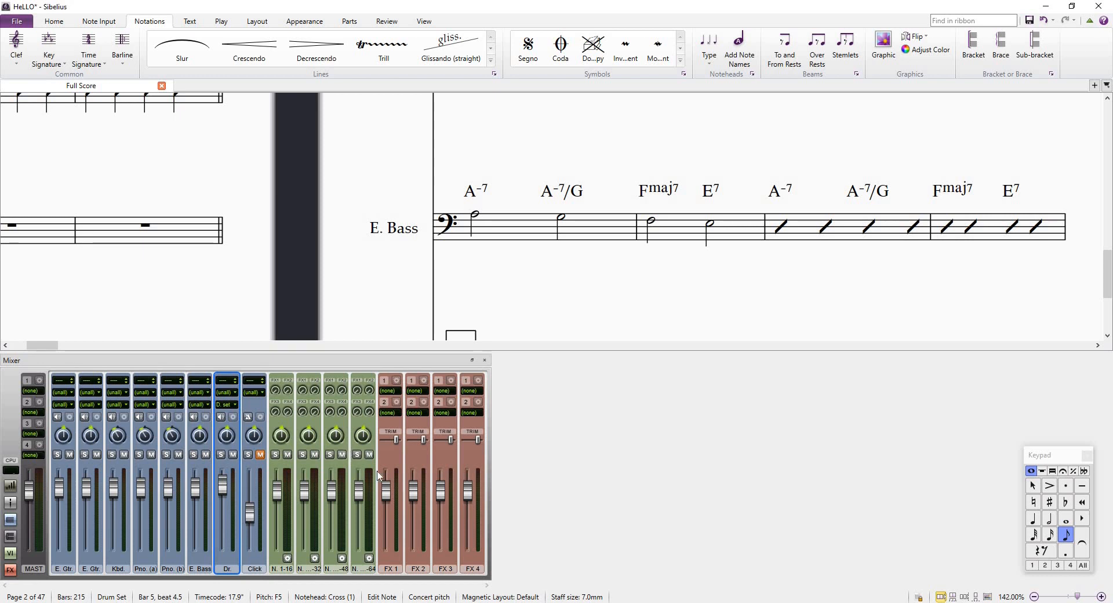
Reapply NotePerformer - Drum set (rock) as the drum staff's playback sound and hide the mixer
key("m")
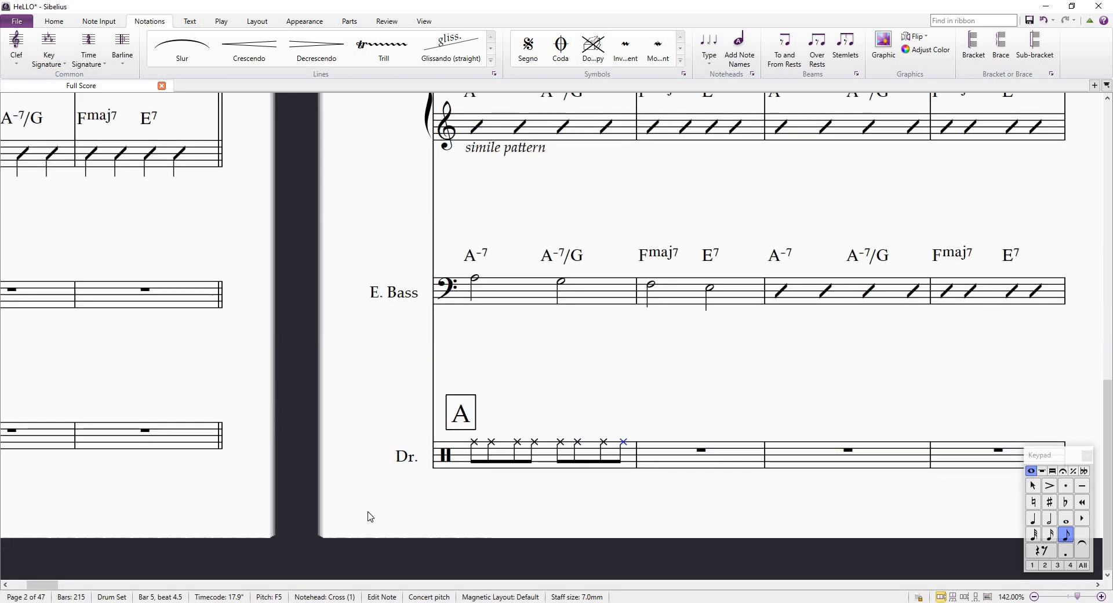
key("m")
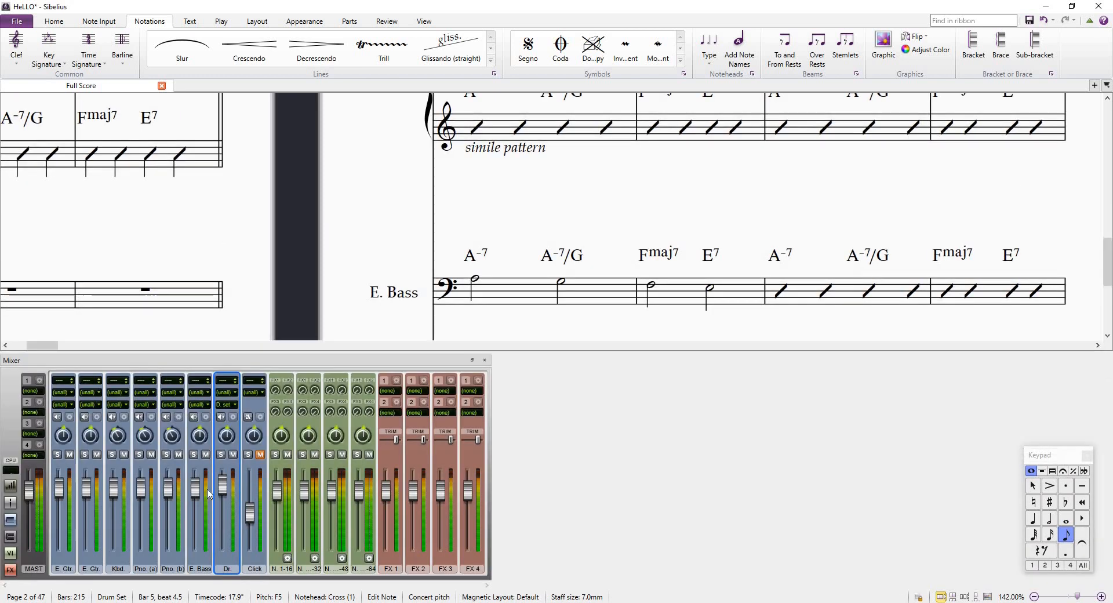
left_click(10, 489)
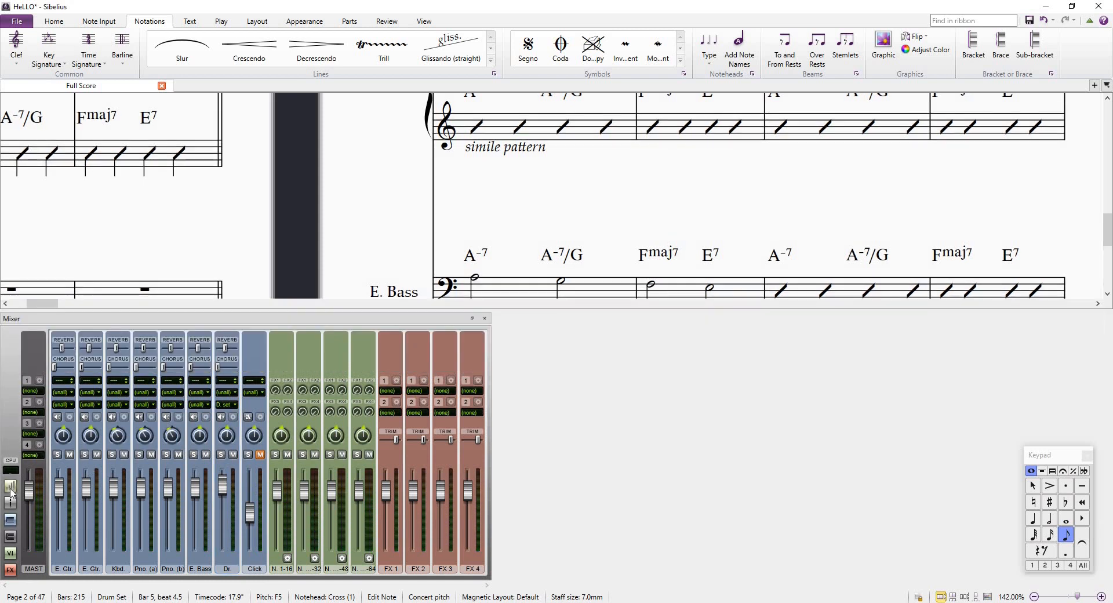
left_click(11, 489)
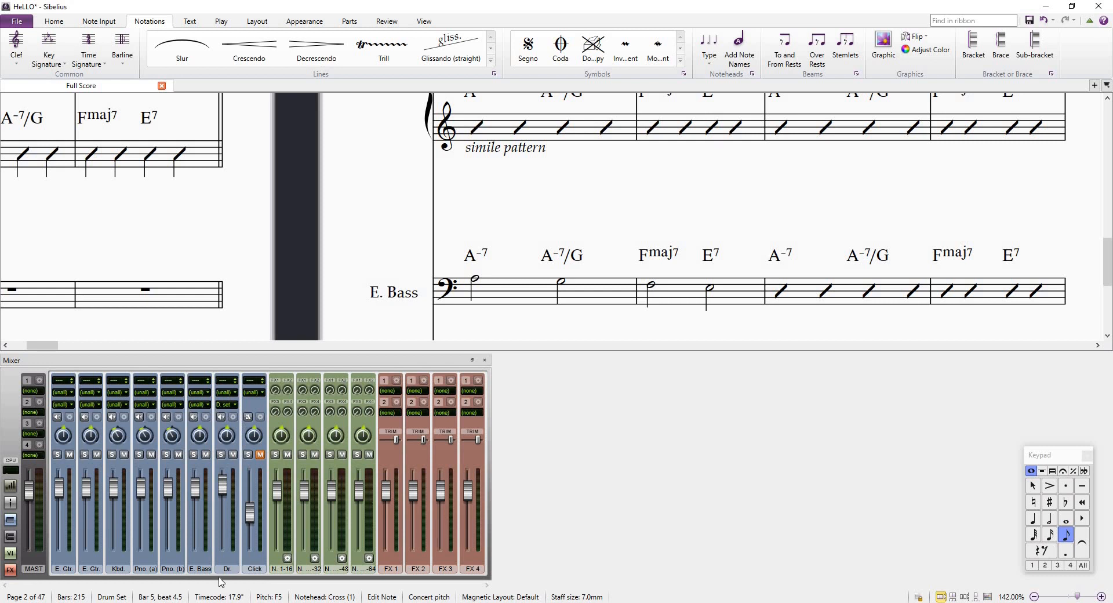
left_click(235, 404)
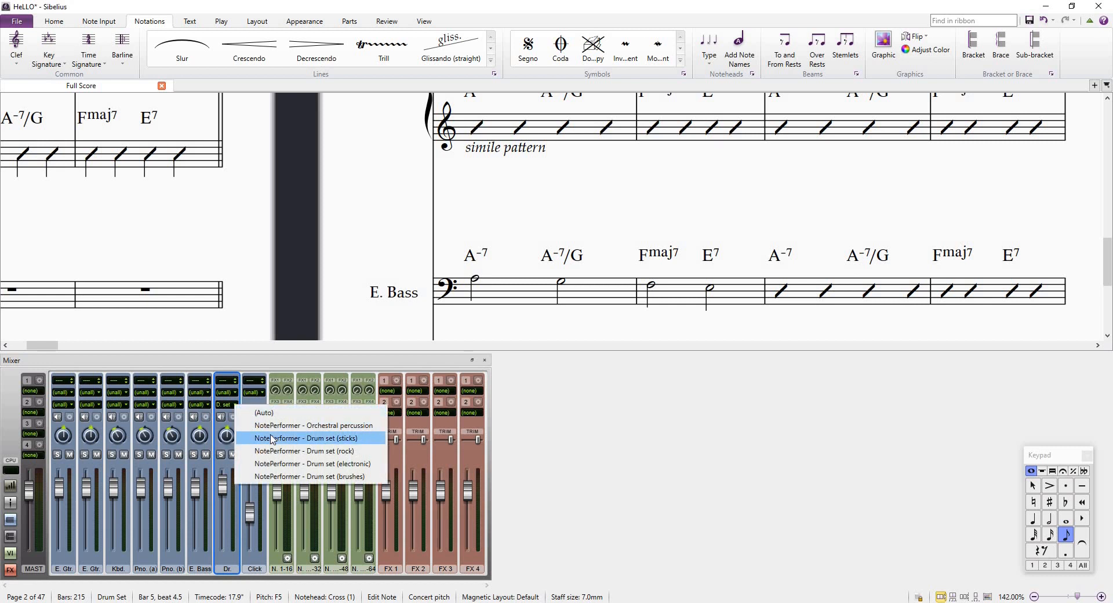
left_click(348, 452)
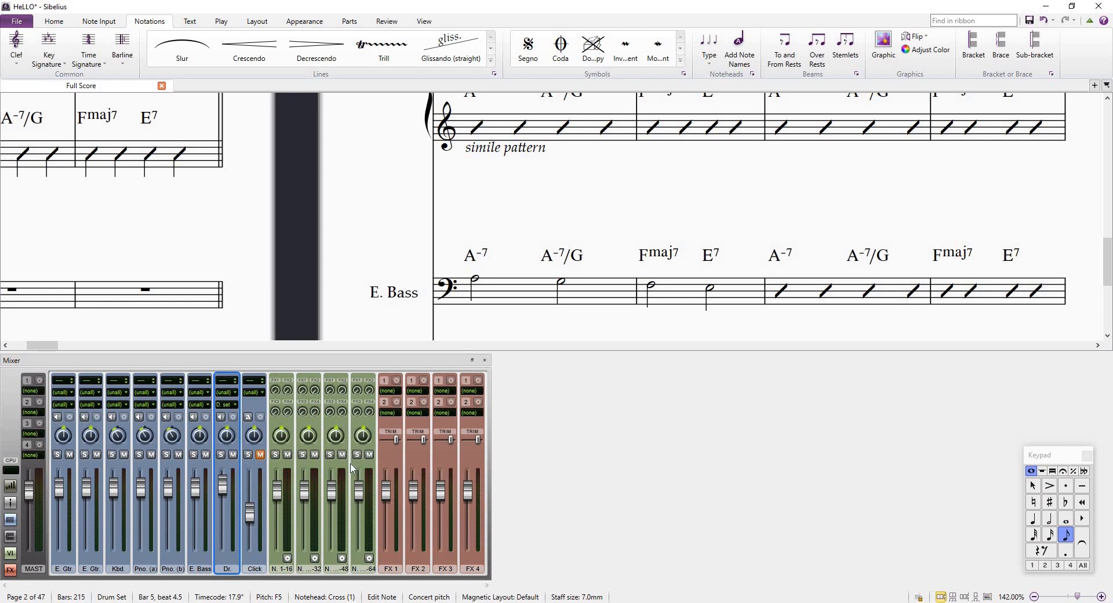
key("m")
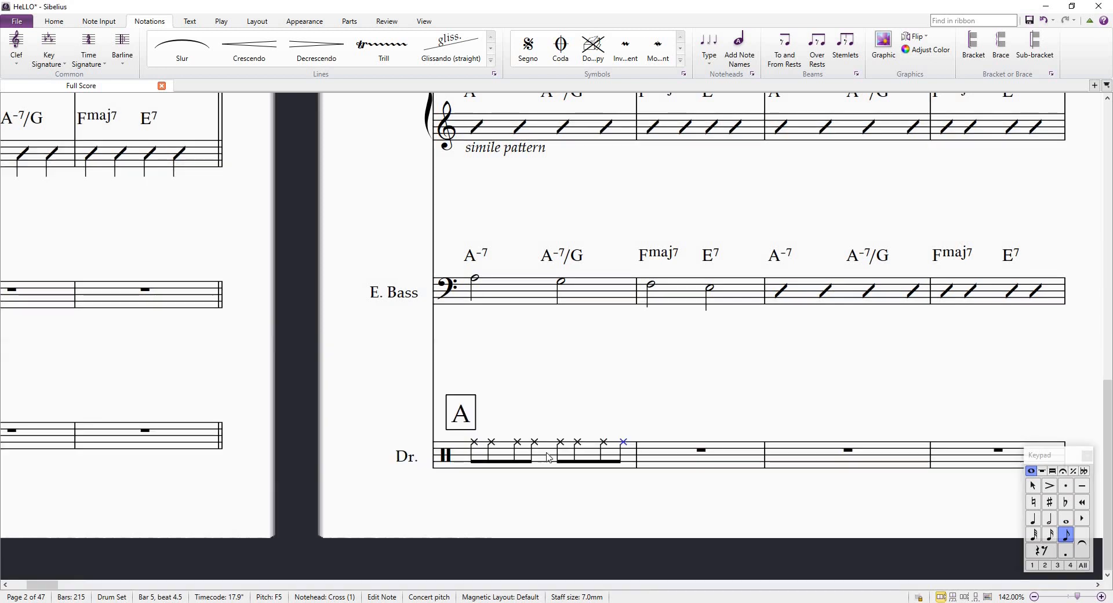
In voice 2 of drum set bar 5, enter a quarter note, eighth rest, eighth note and quarter note, with all notes on F4
left_click(476, 448)
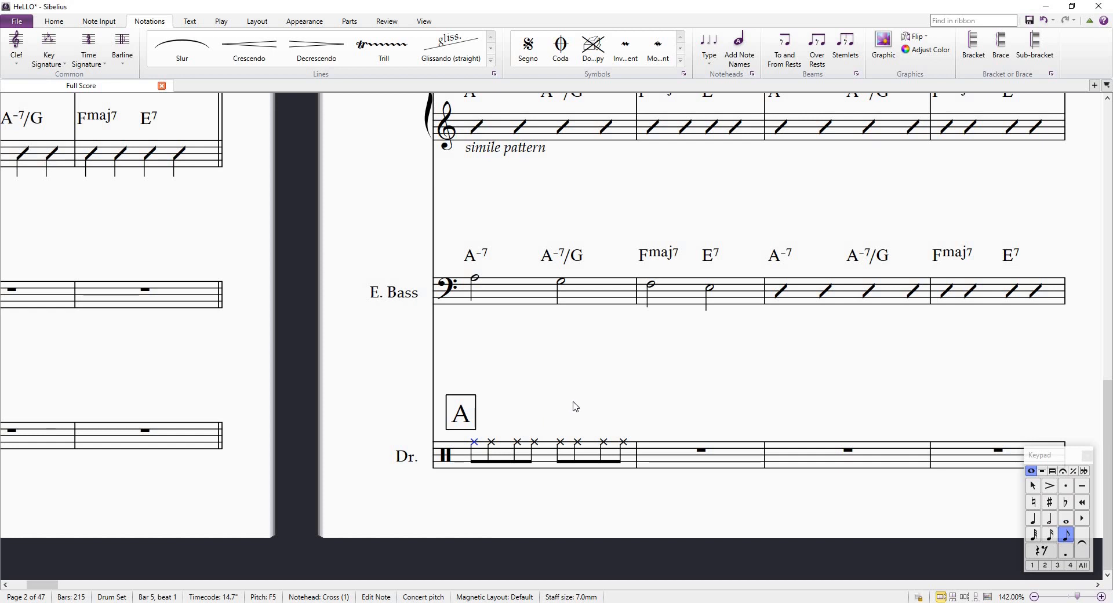
left_click_drag(555, 402, 544, 399)
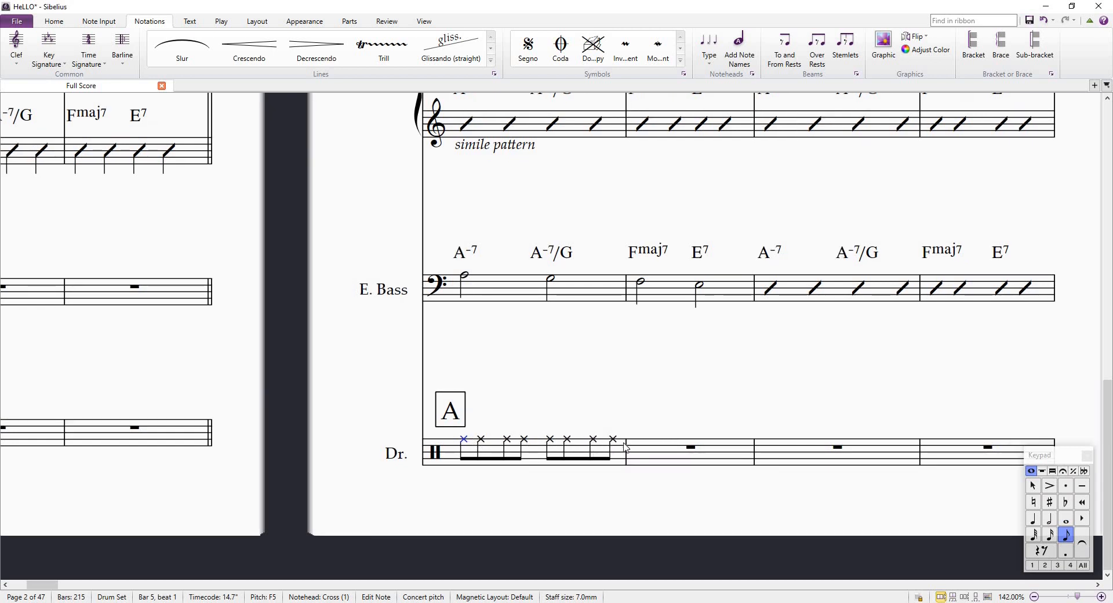
left_click(722, 385)
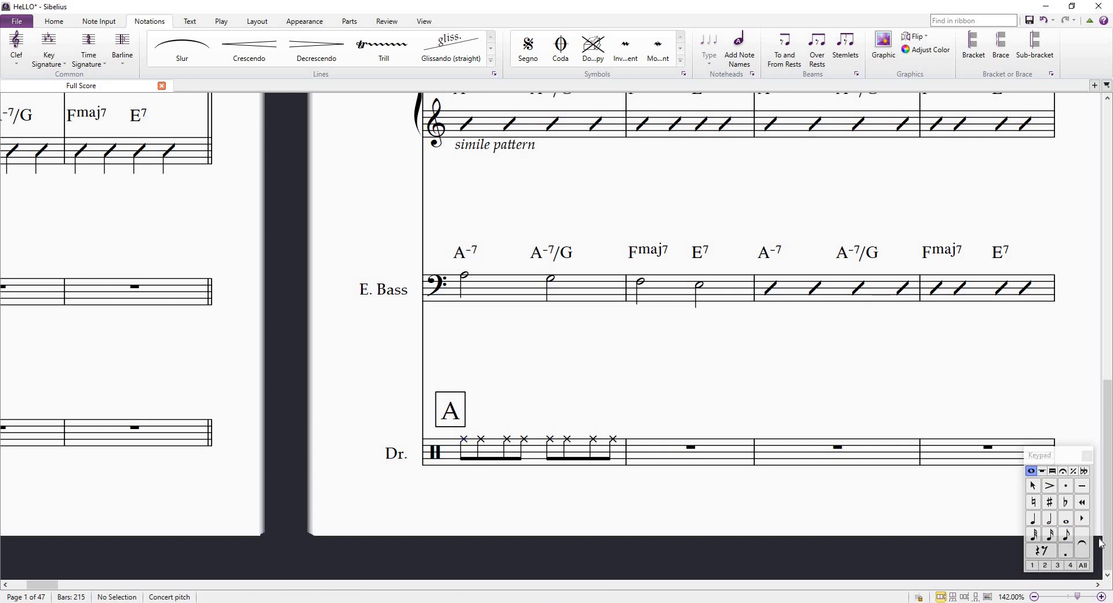
left_click(1045, 563)
left_click(1033, 519)
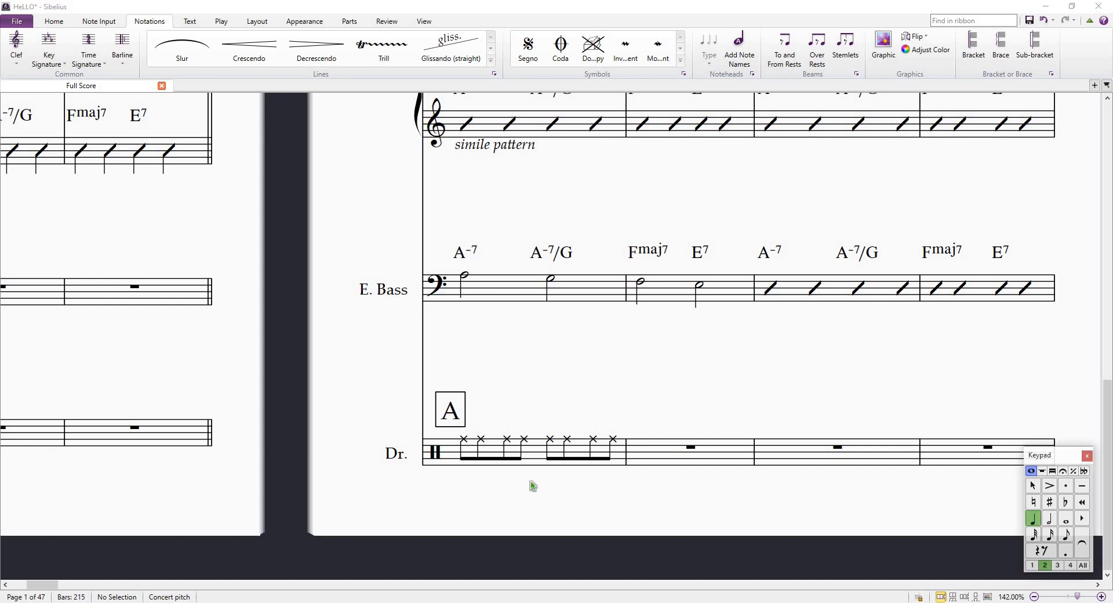
left_click(468, 466)
key("0")
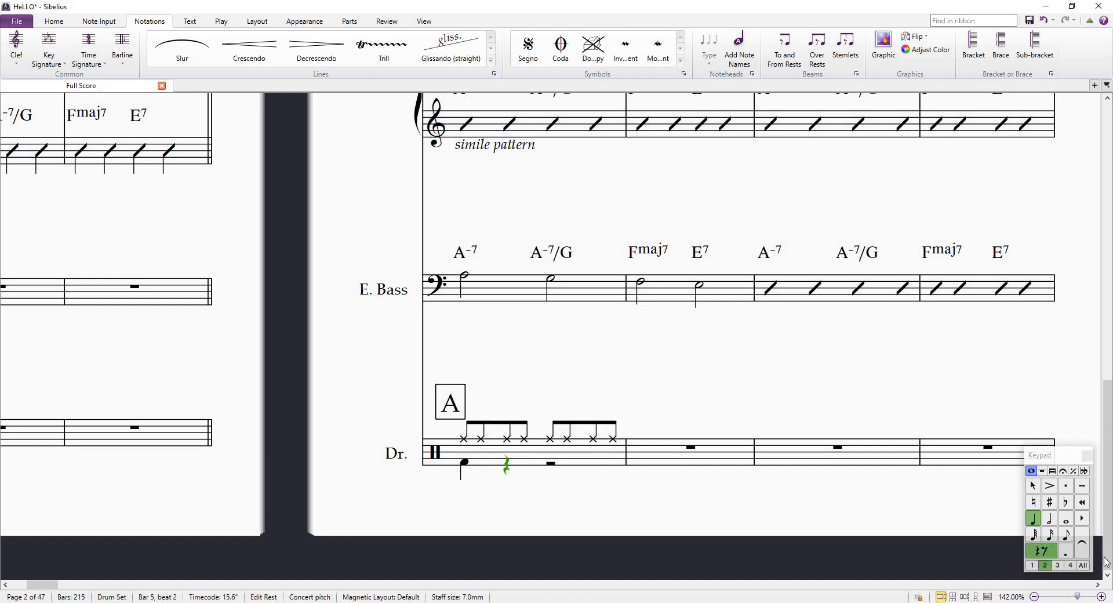
left_click(1066, 534)
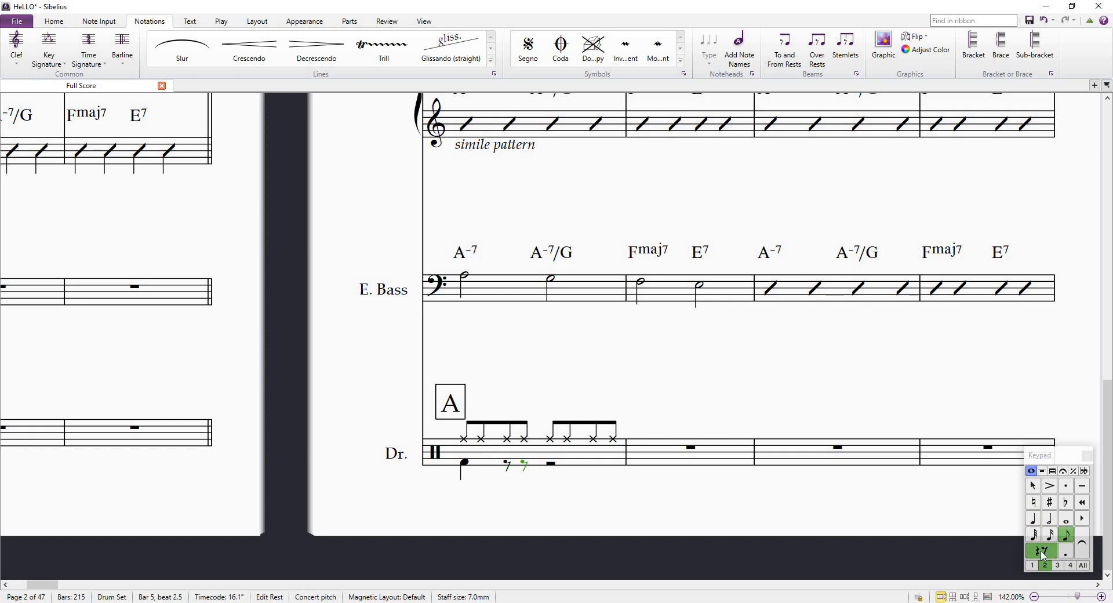
left_click(525, 466)
left_click(550, 465)
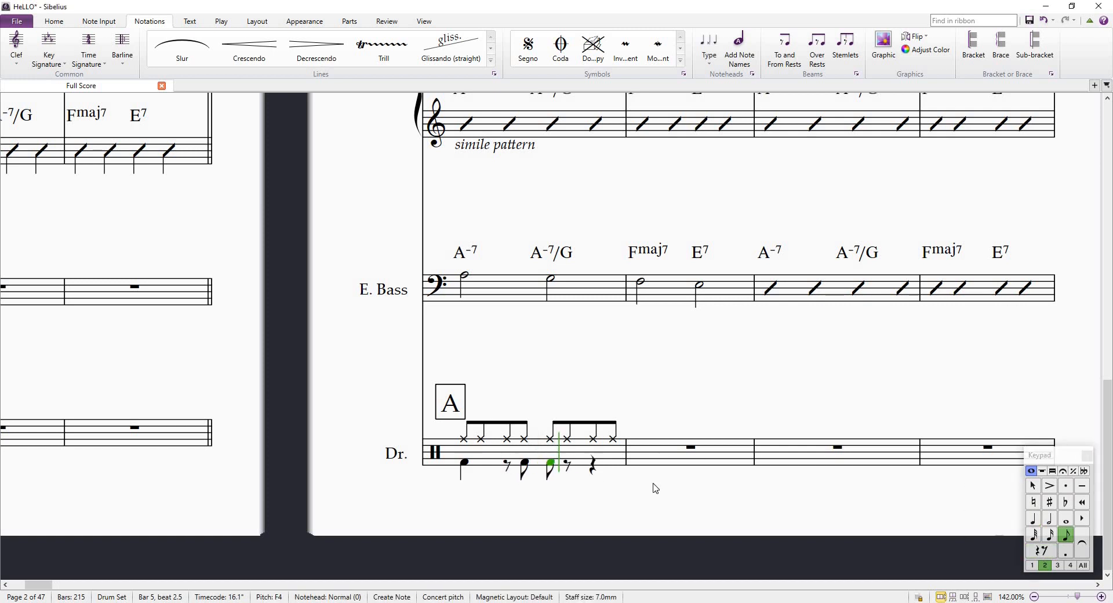
left_click(1033, 518)
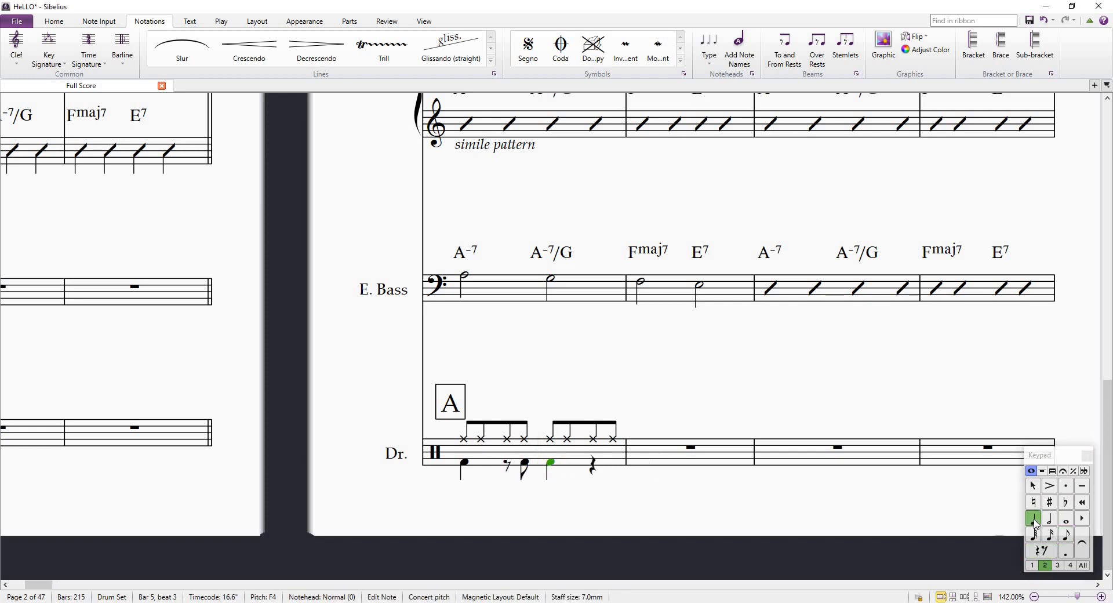
Add a C5 below the F5 cross-head notes on beats 2 and 4 of drum set bar 5
left_click(507, 441)
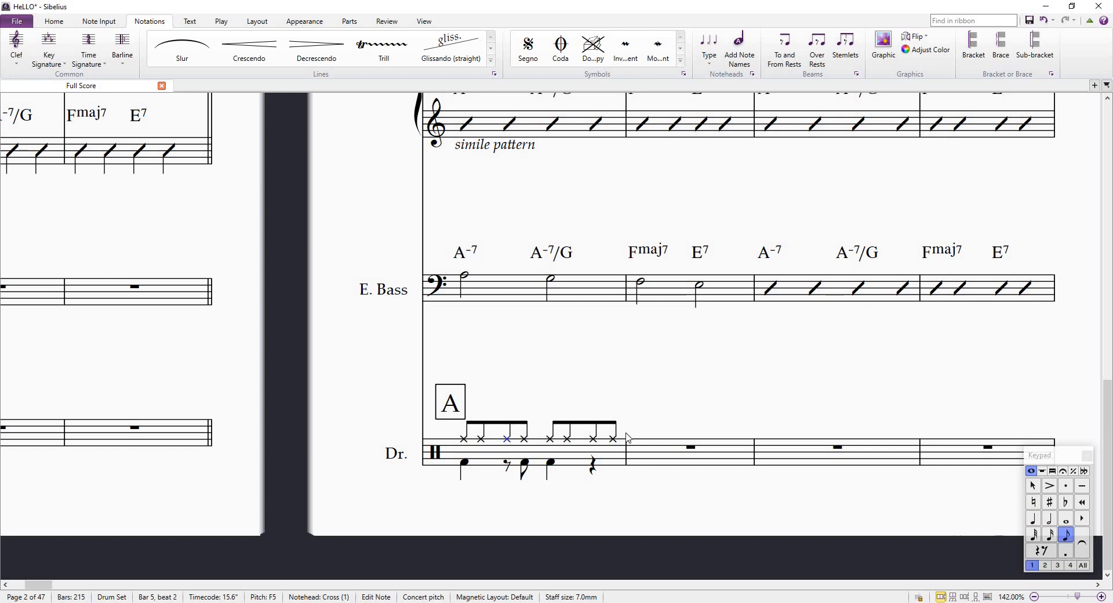
key("shift+4")
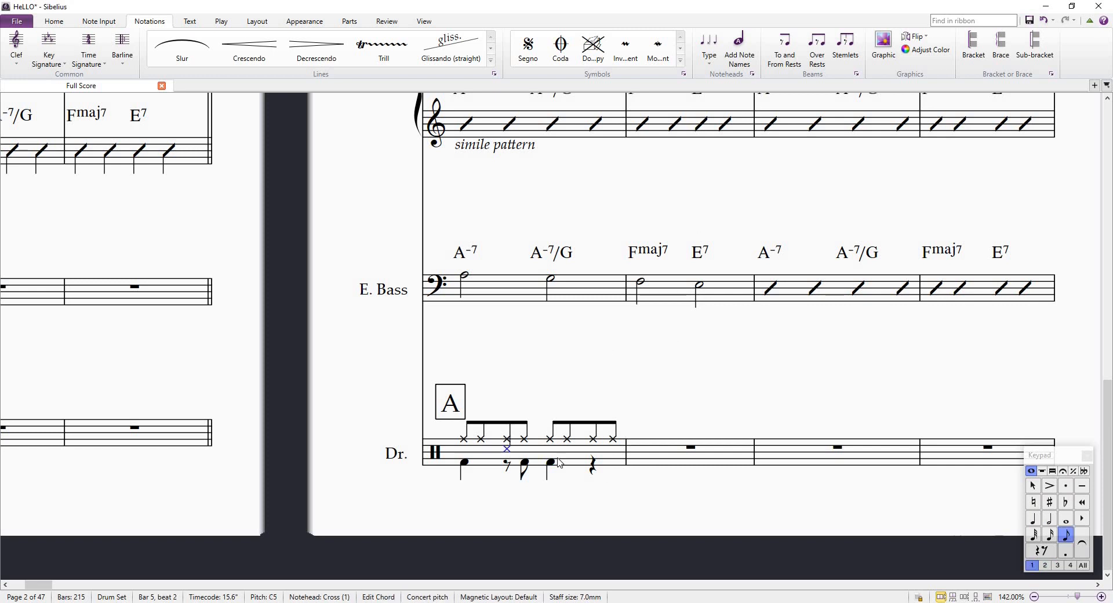
left_click(591, 440)
key("shift+4")
Select the whole of drum set bar 5 and repeat its groove through bar 15
scroll(655, 476, "down", 3)
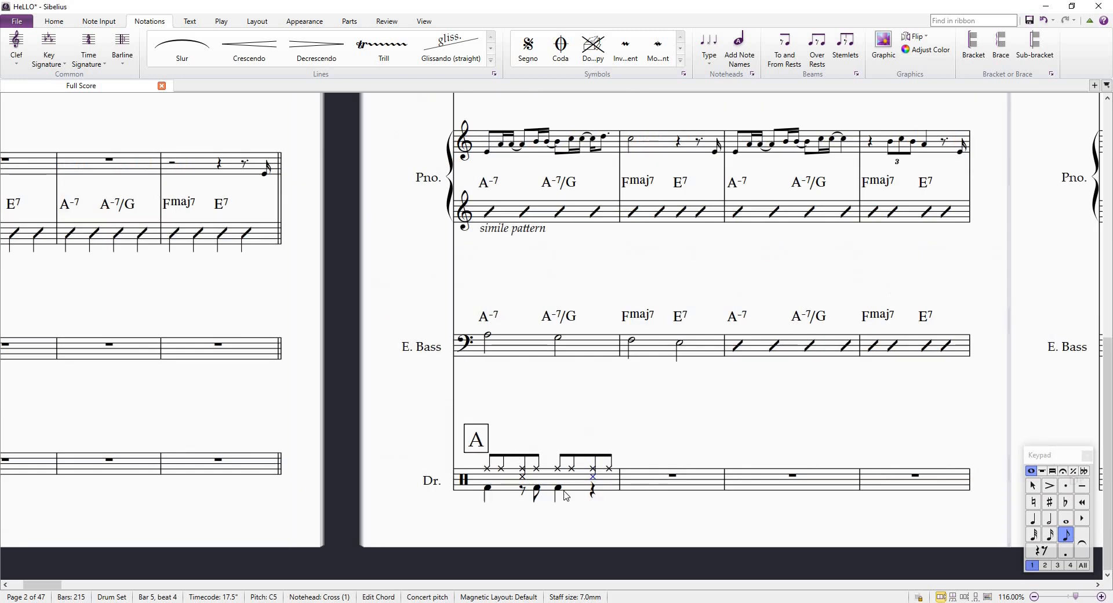
scroll(566, 491, "up", 4)
left_click(603, 478)
scroll(603, 477, "down", 6)
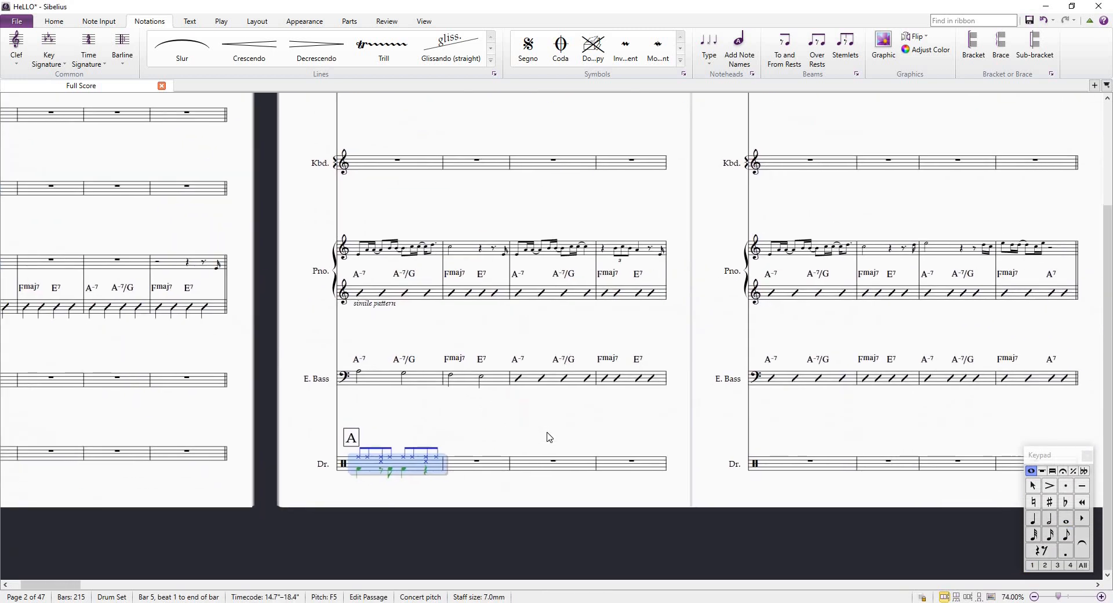
scroll(521, 484, "down", 2)
scroll(522, 484, "up", 4)
key("r")
key("r")
key("r")
key("r")
key("r")
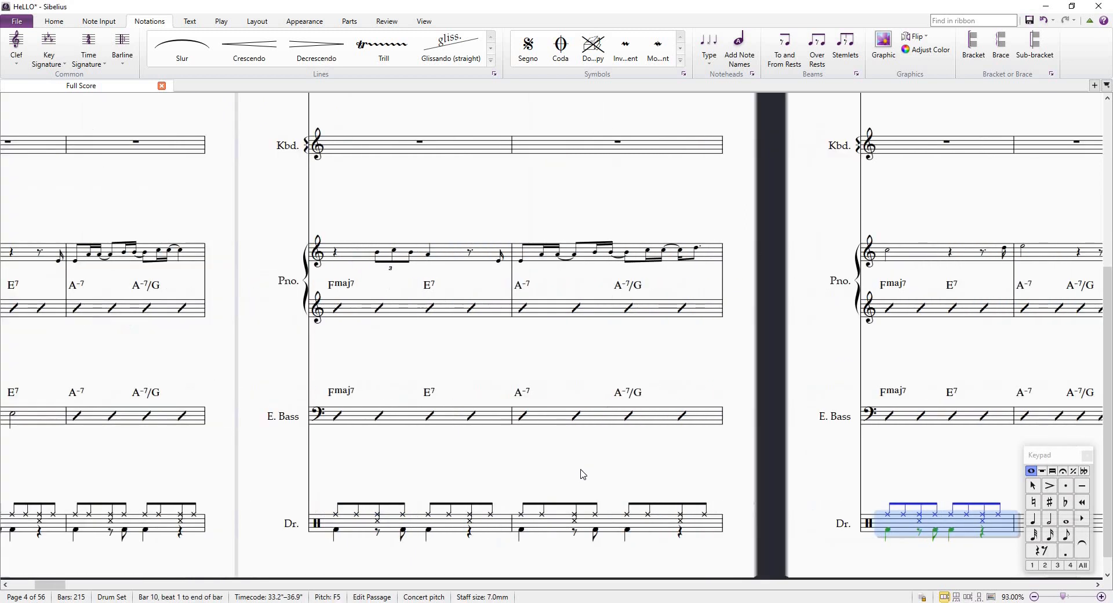
scroll(606, 469, "down", 4)
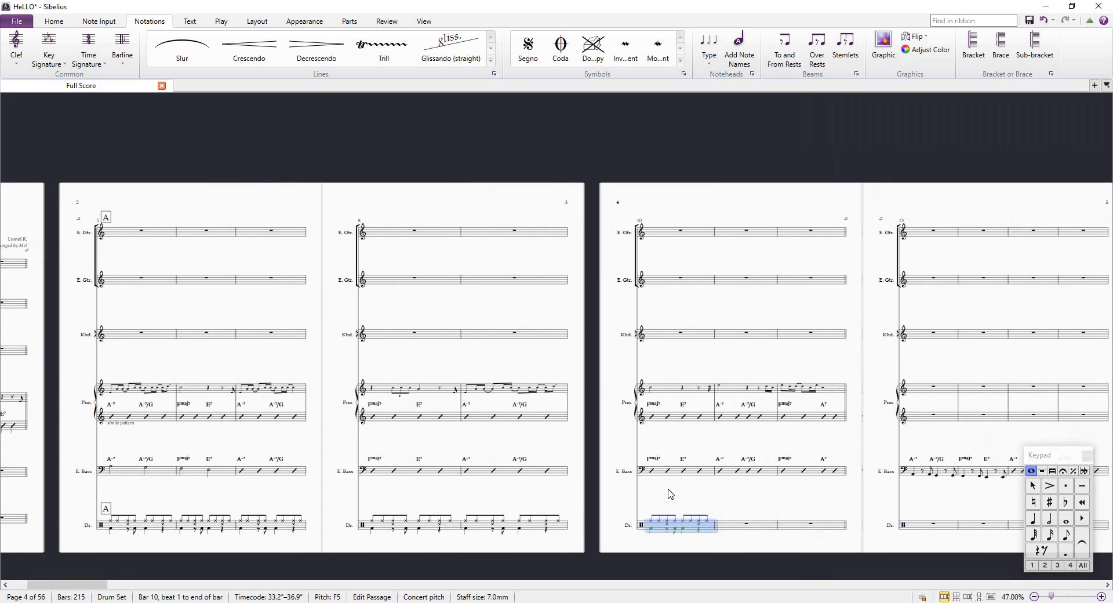
key("r")
key("r")
key("r")
key("r")
key("r")
scroll(445, 498, "up", 2)
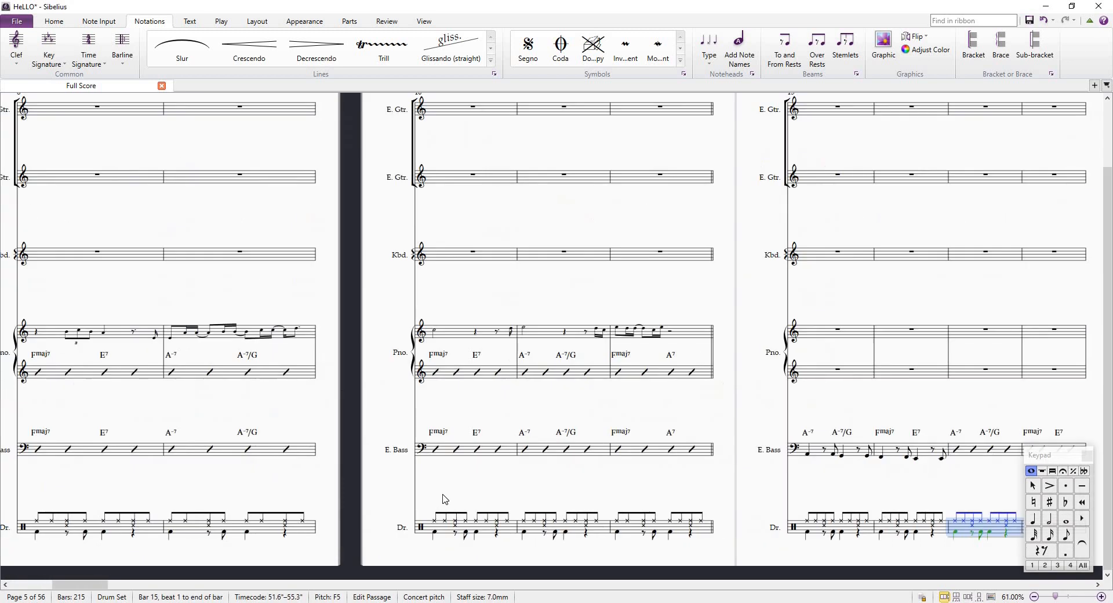
scroll(445, 499, "up", 1)
Play back the score from the start of drum set bar 5 and stop in bar 8
left_click_drag(690, 422, 870, 370)
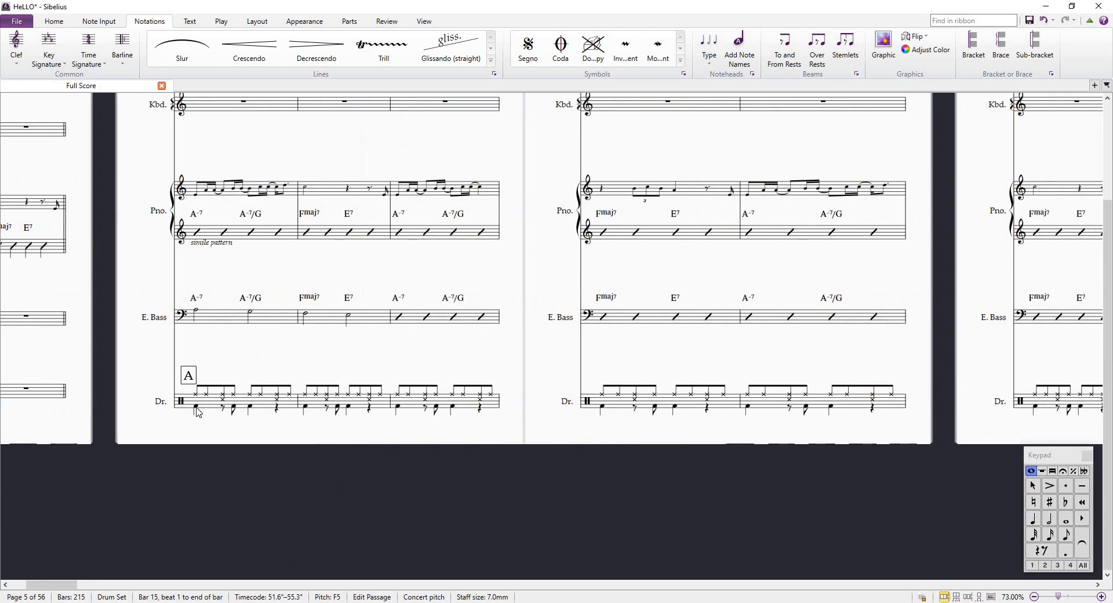
left_click(196, 408)
key("space")
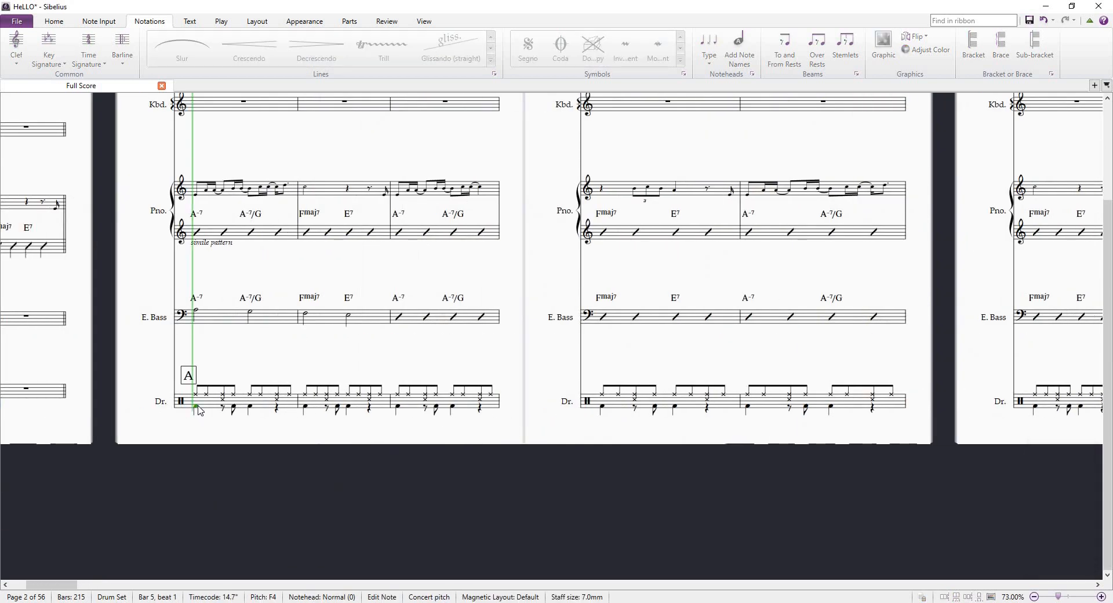
scroll(326, 505, "up", 3)
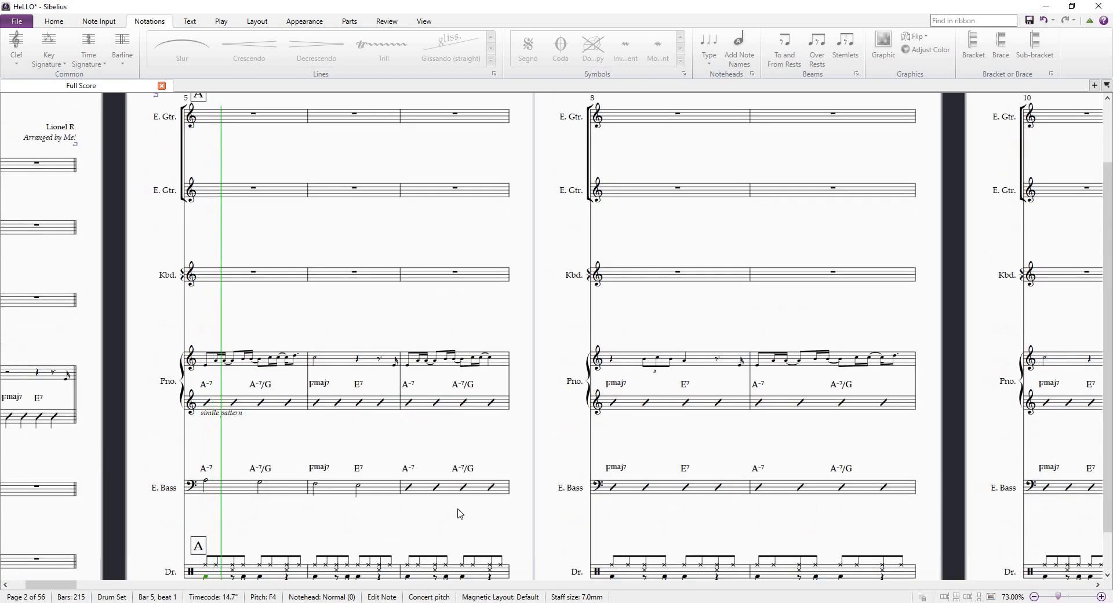
left_click_drag(477, 521, 482, 400)
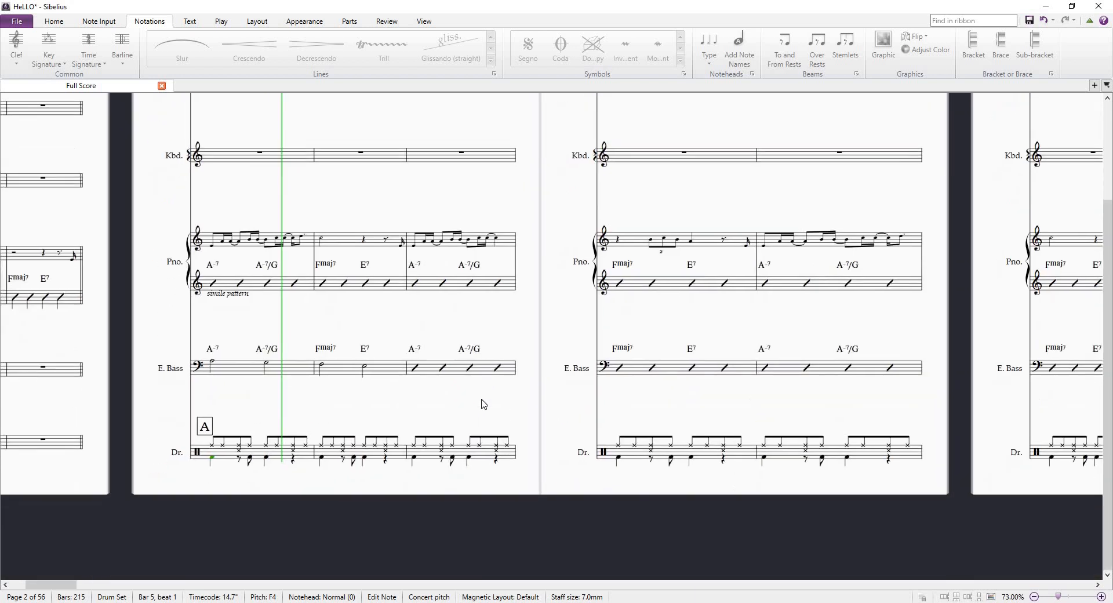
scroll(523, 444, "down", 3)
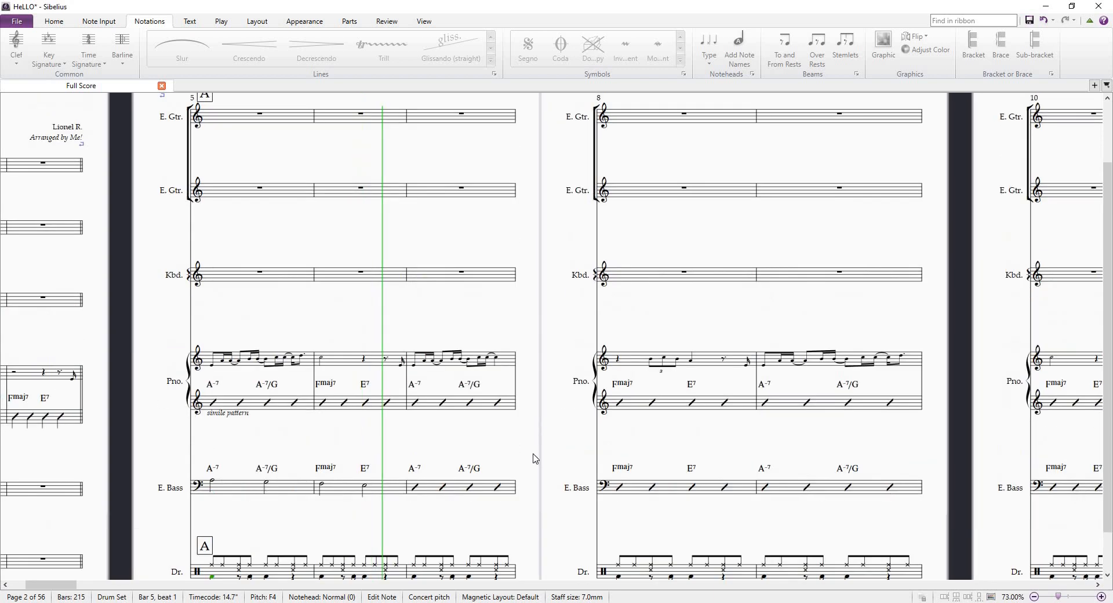
scroll(548, 467, "down", 2)
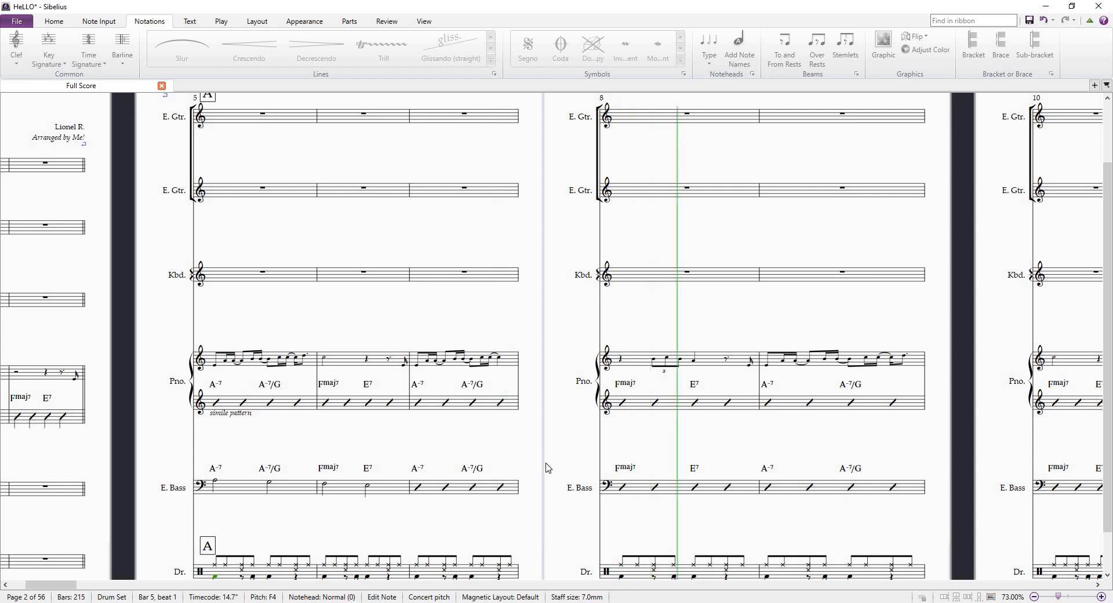
key("space")
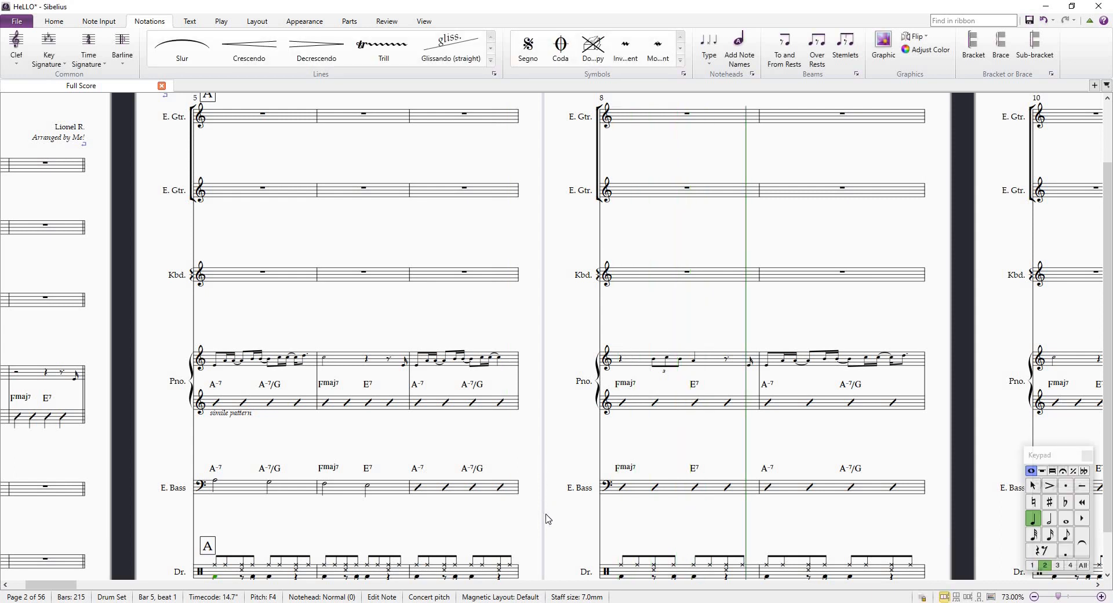
Select drum set bars 6 and 7 and repeat their groove through bar 71
scroll(450, 493, "down", 3)
left_click(405, 482)
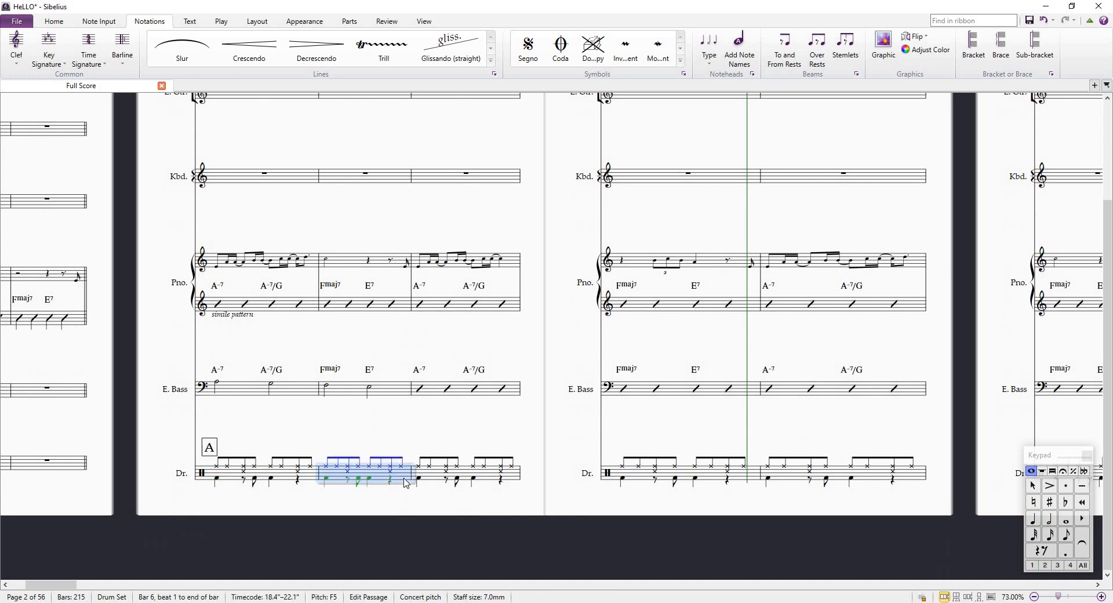
scroll(409, 427, "up", 5, "ctrl")
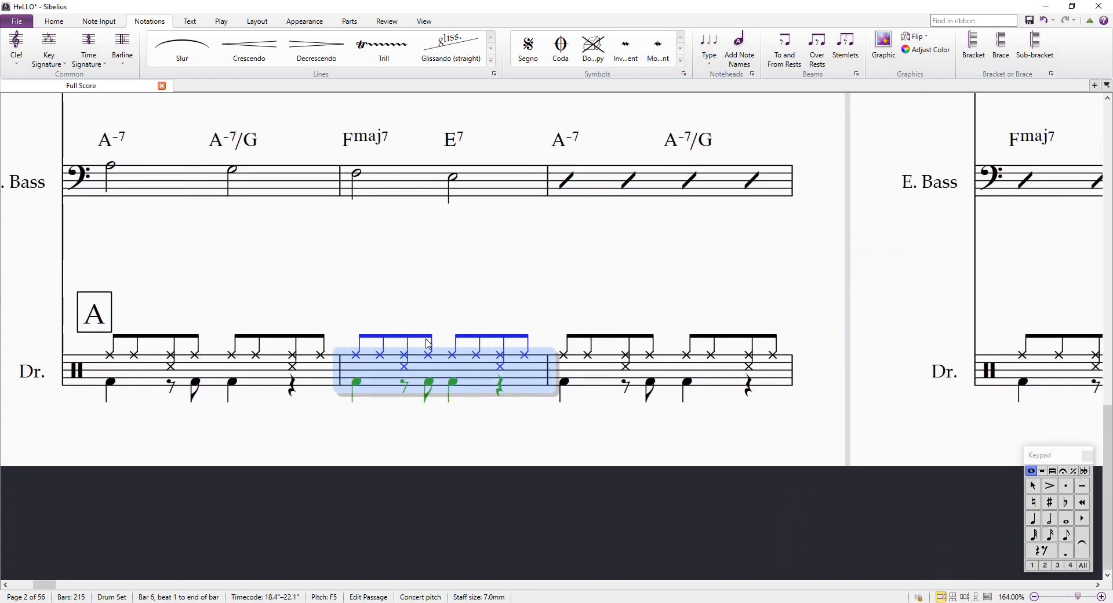
scroll(427, 343, "down", 3, "ctrl")
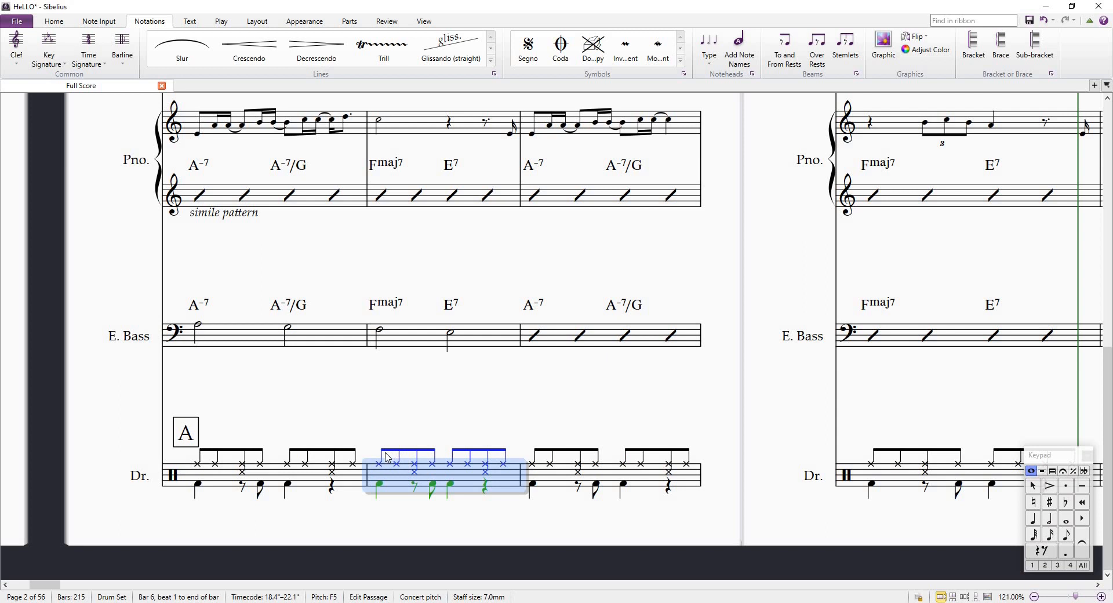
left_click_drag(446, 415, 305, 308)
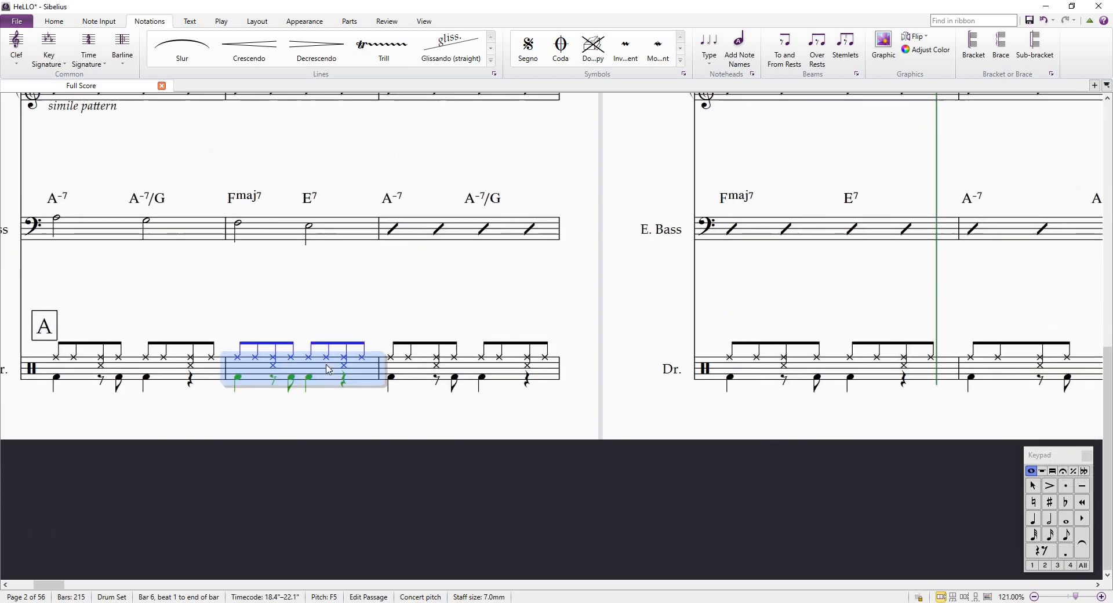
scroll(405, 369, "down", 2)
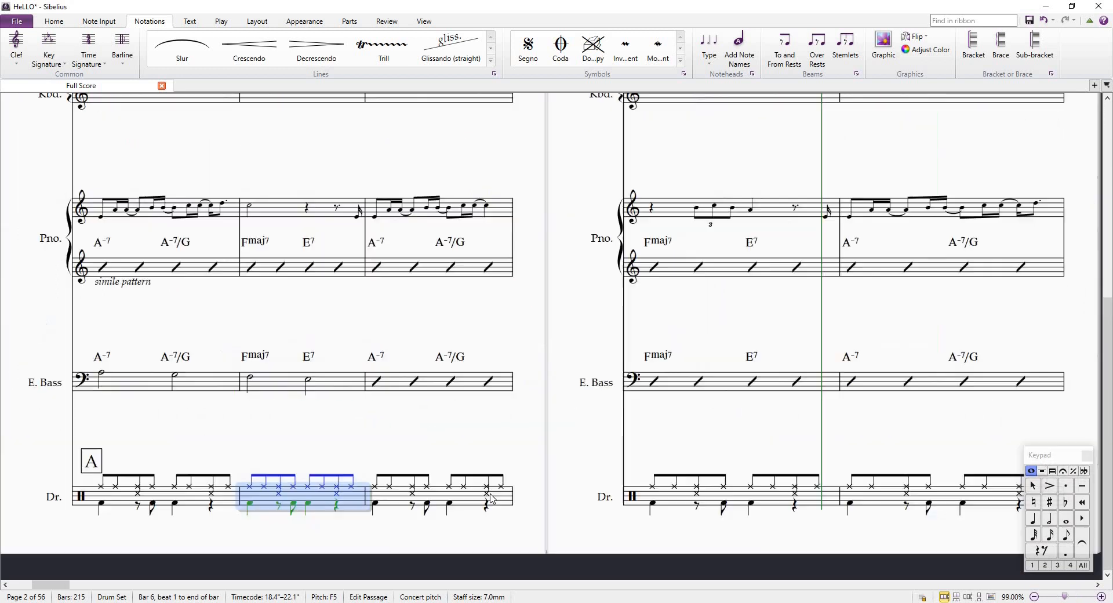
left_click(386, 505, "shift")
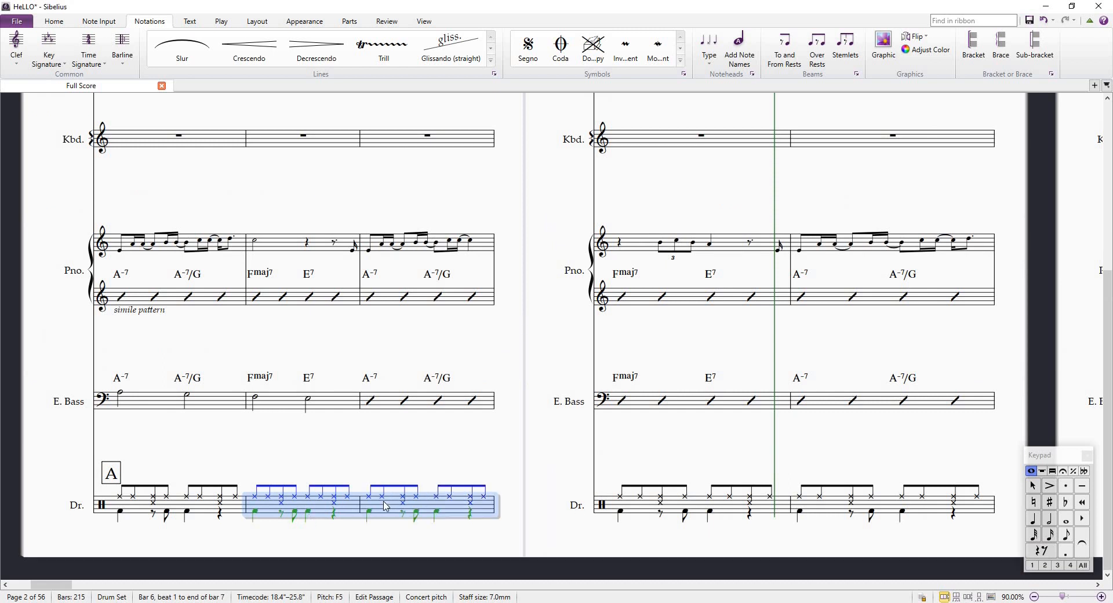
key("r")
key("r")
key("r")
key("r")
key("r")
key("r")
key("r")
key("r")
key("r")
key("r")
key("r")
key("r")
key("r")
key("r")
key("r")
key("r")
key("r")
key("r")
key("r")
key("r")
key("r")
key("r")
key("r")
key("r")
key("r")
key("r")
key("r")
key("r")
key("r")
key("r")
key("r")
key("r")
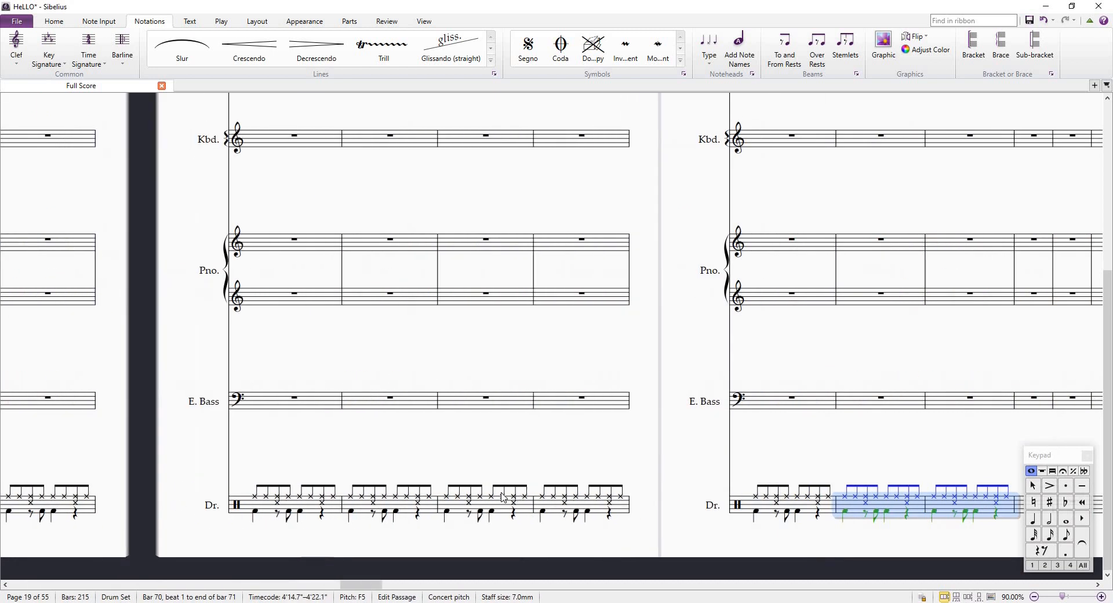
Open the Drum Set part, examine how the repeated groove fills its two pages, and close the part
scroll(473, 503, "down", 2)
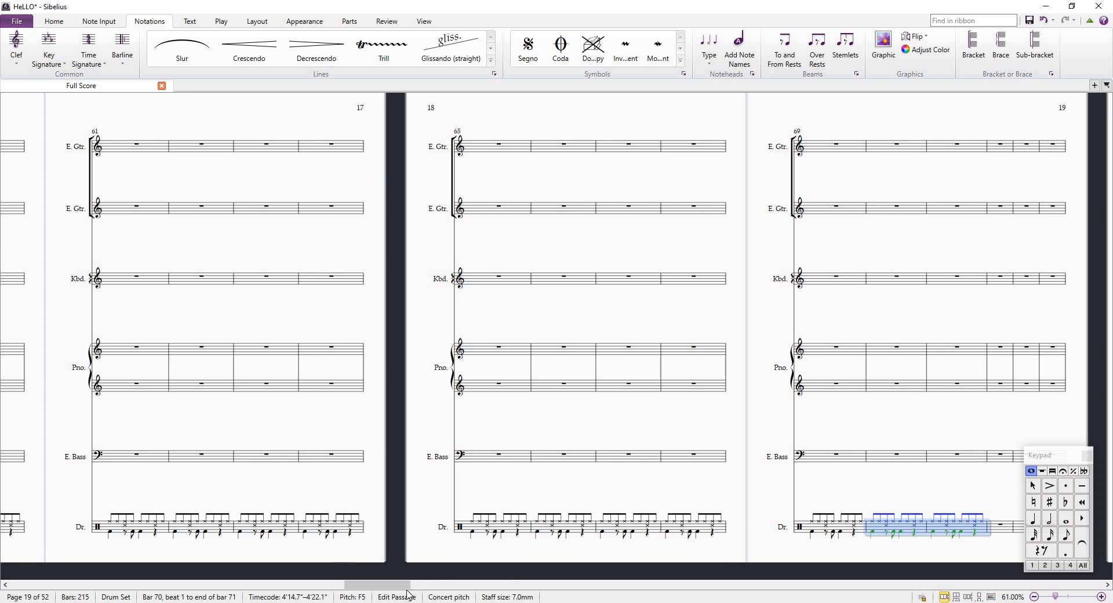
left_click(80, 585)
left_click(1094, 86)
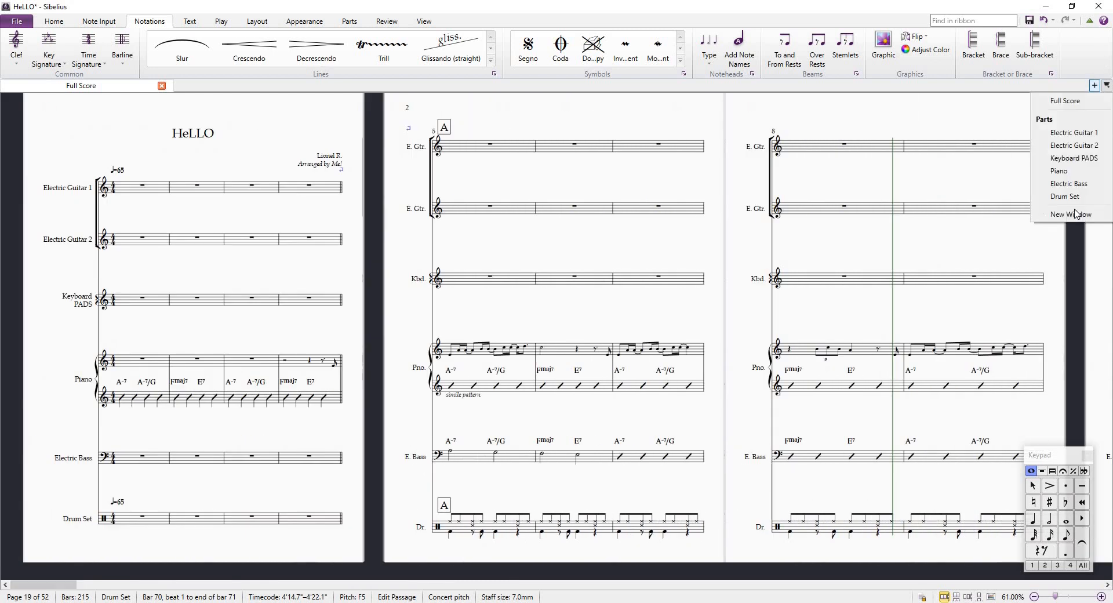
left_click(1056, 212)
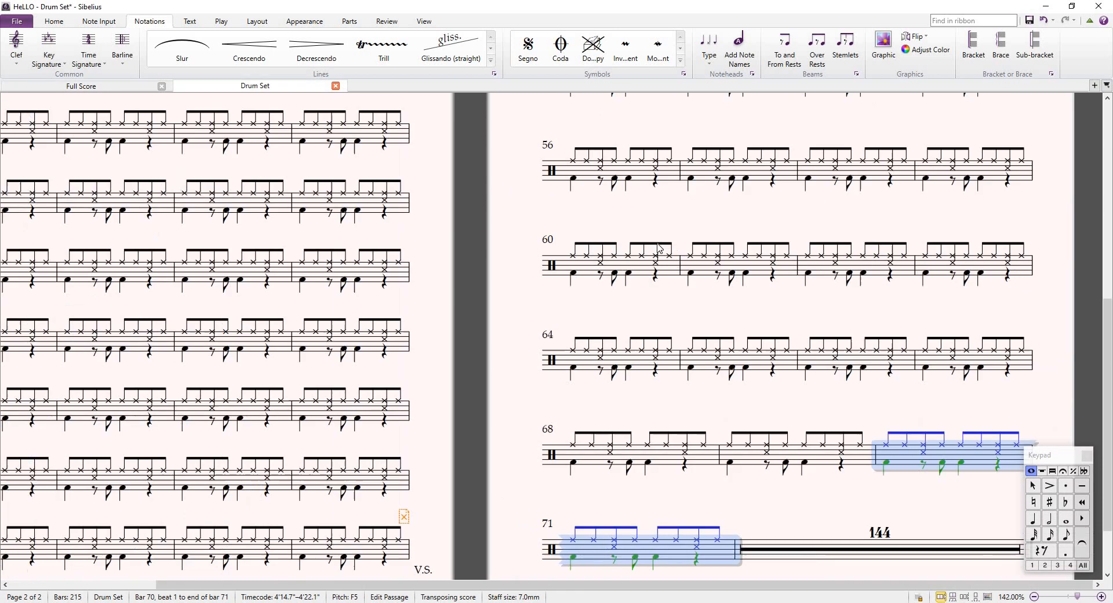
scroll(654, 283, "down", 2)
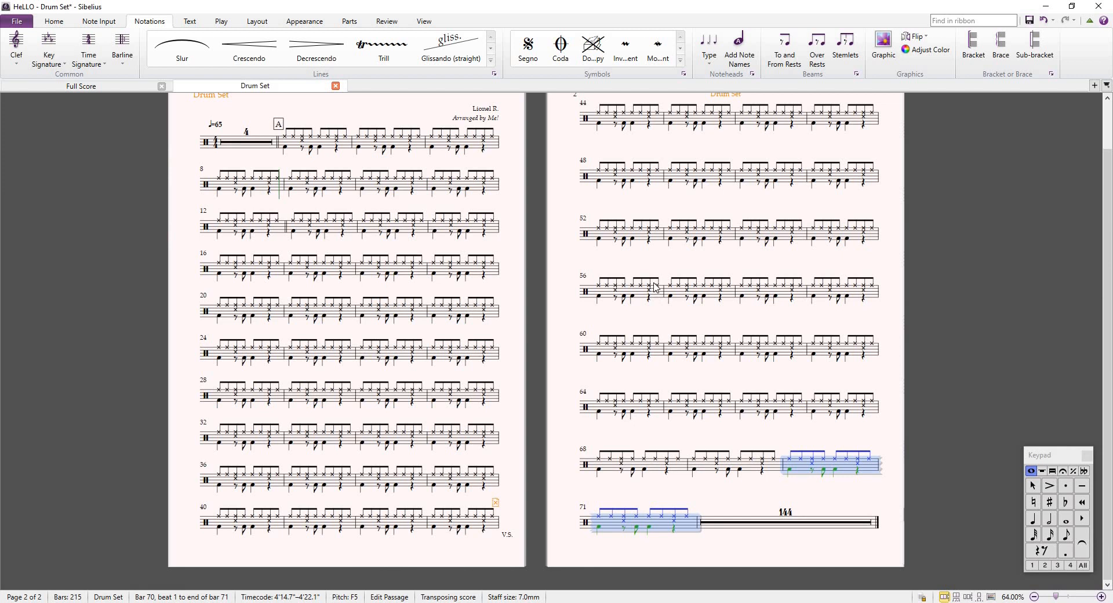
left_click_drag(555, 154, 560, 179)
scroll(560, 179, "down", 1)
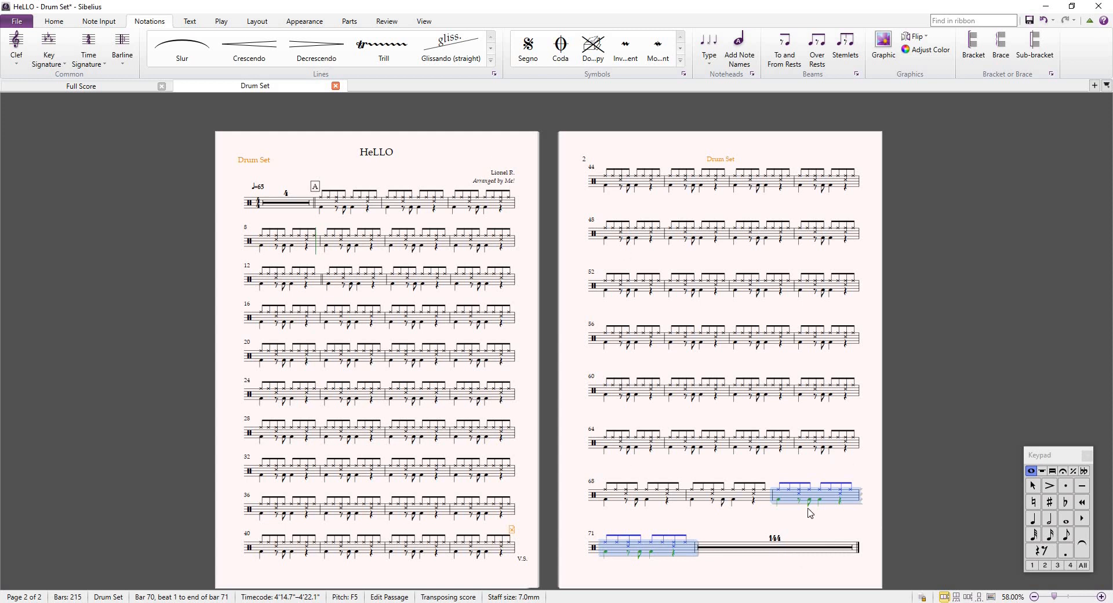
scroll(809, 513, "up", 4, "ctrl")
scroll(797, 429, "down", 2, "ctrl")
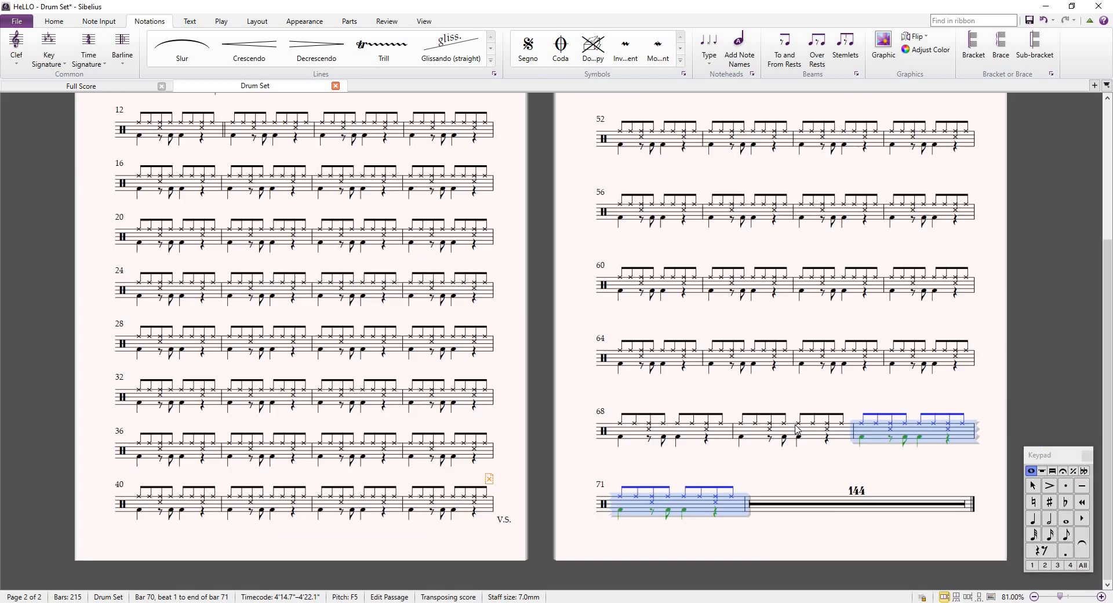
scroll(566, 255, "up", 1)
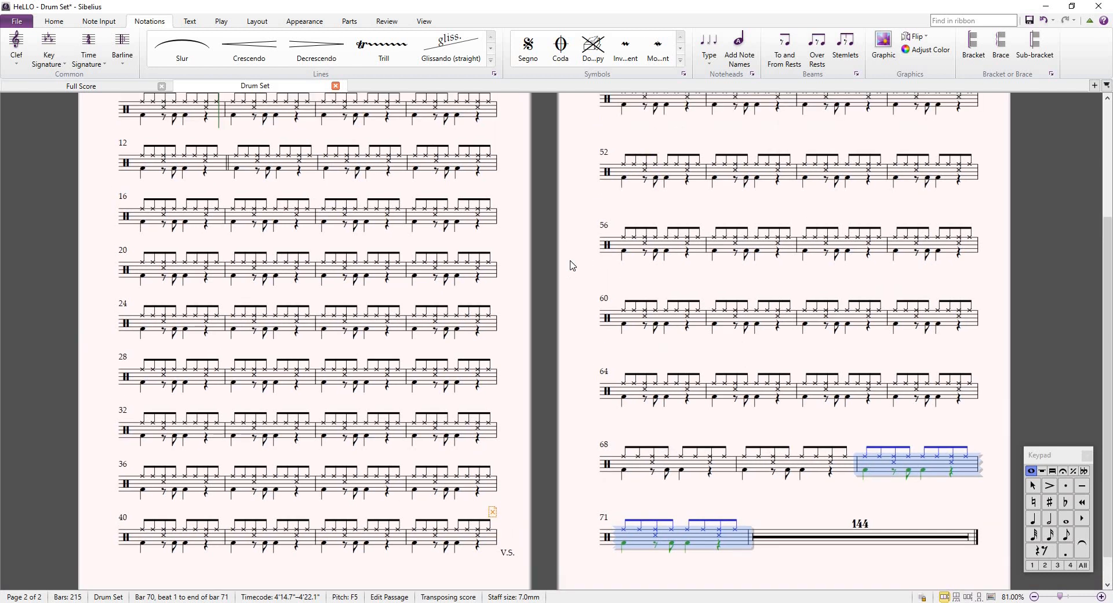
scroll(576, 267, "down", 1, "ctrl")
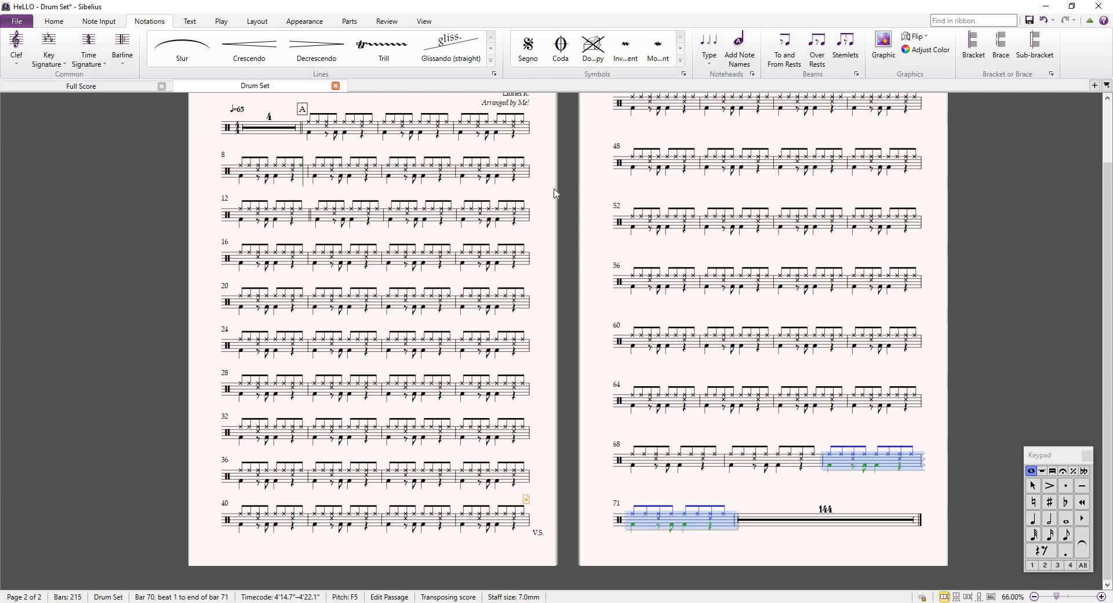
scroll(555, 193, "up", 1)
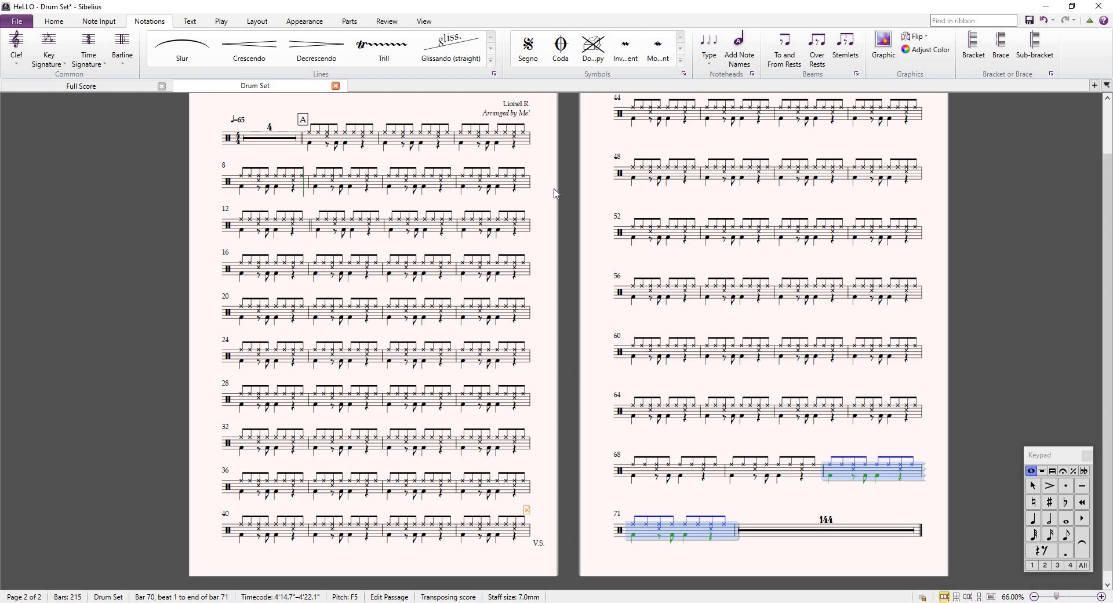
left_click_drag(554, 189, 560, 205)
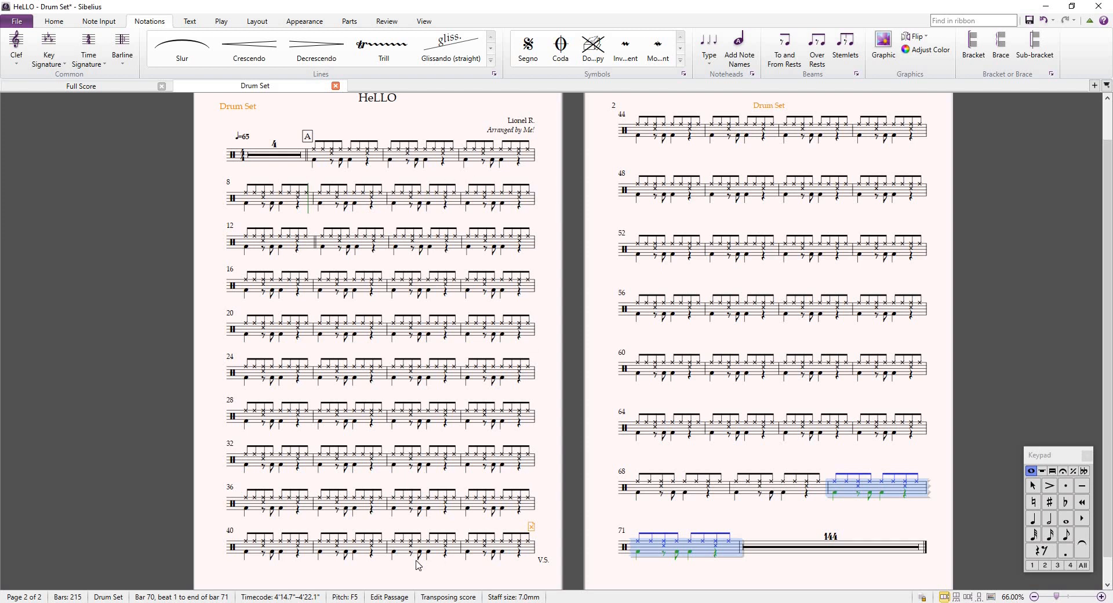
left_click(335, 87)
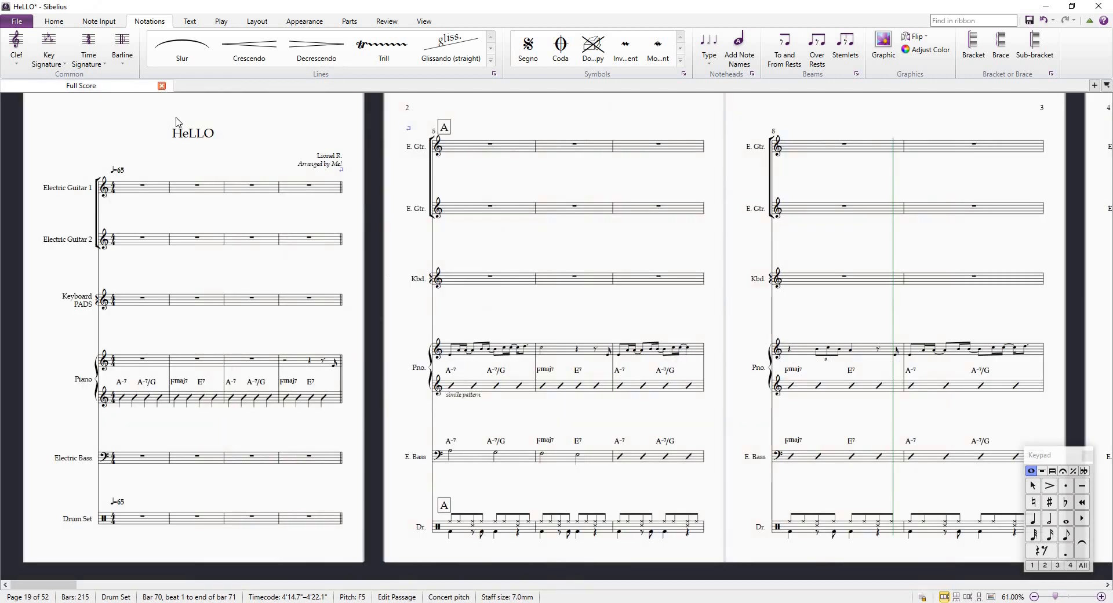
Open the Piano part, examine its slash notation and chord symbols through bar 12, and close the part
left_click(1095, 87)
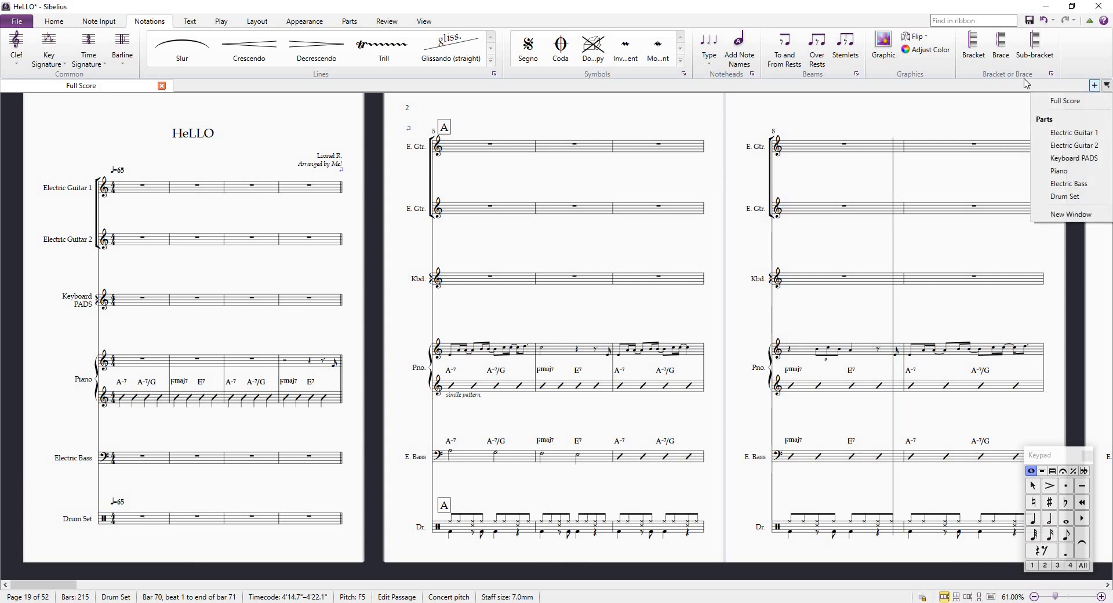
left_click(1096, 88)
left_click(1095, 86)
left_click(1058, 171)
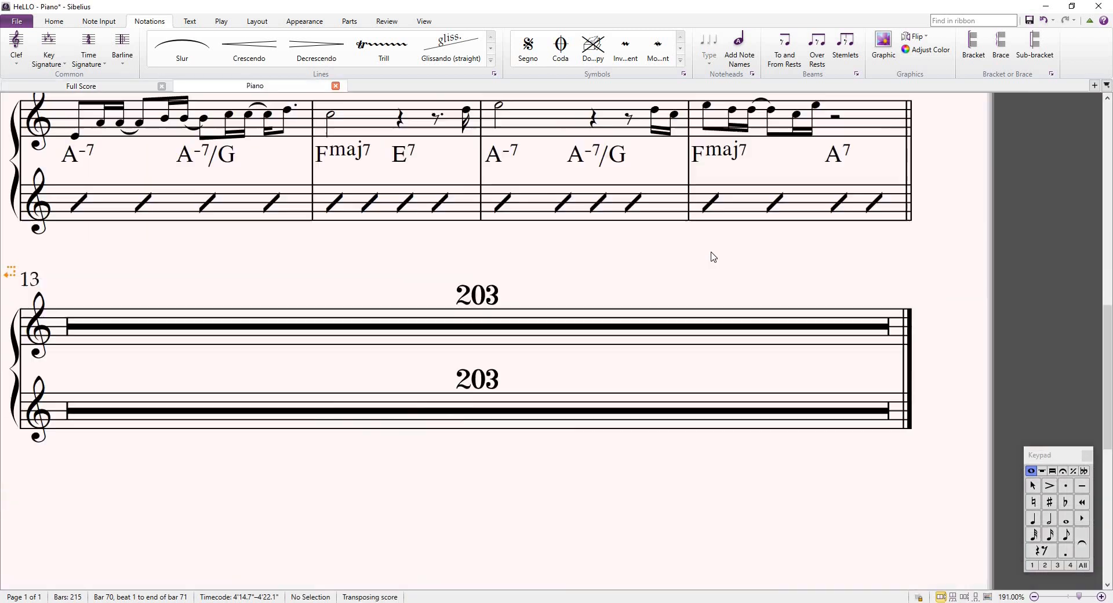
scroll(712, 255, "down", 6)
scroll(696, 313, "up", 4)
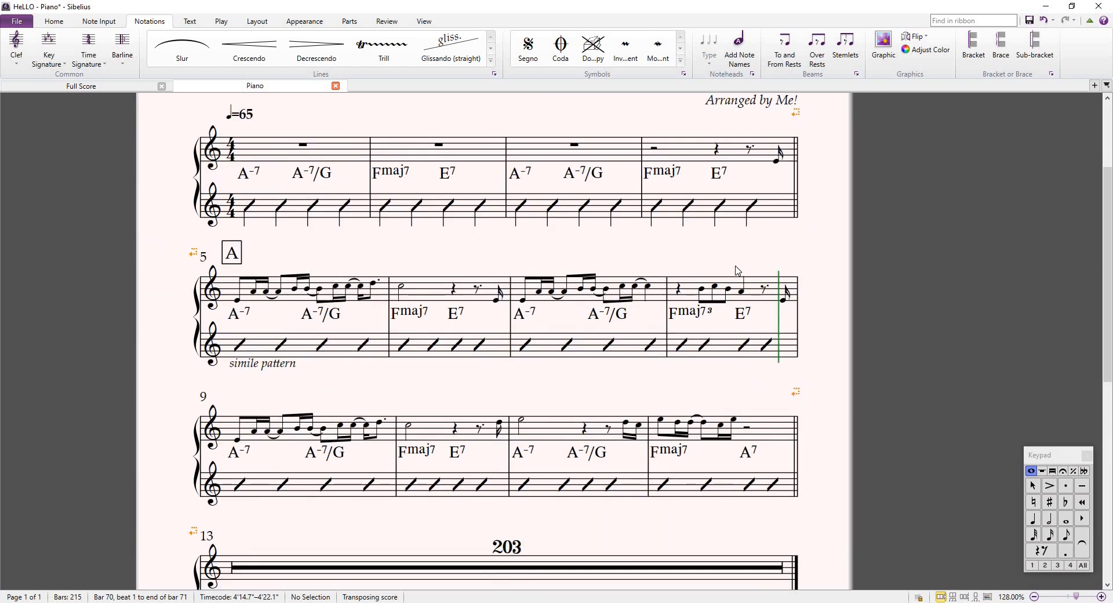
scroll(736, 270, "down", 2)
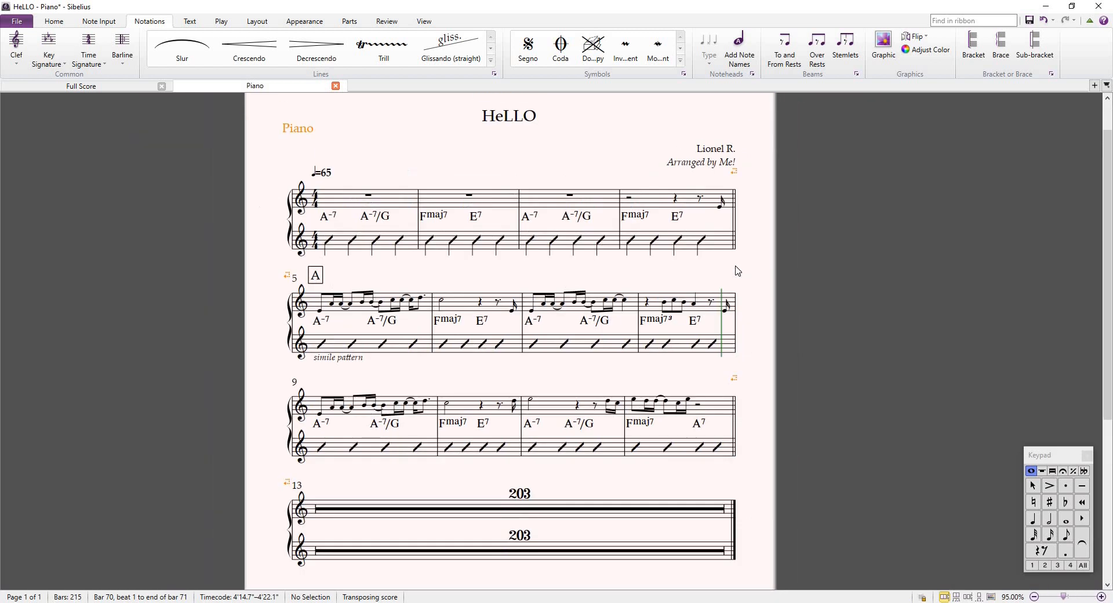
left_click(335, 86)
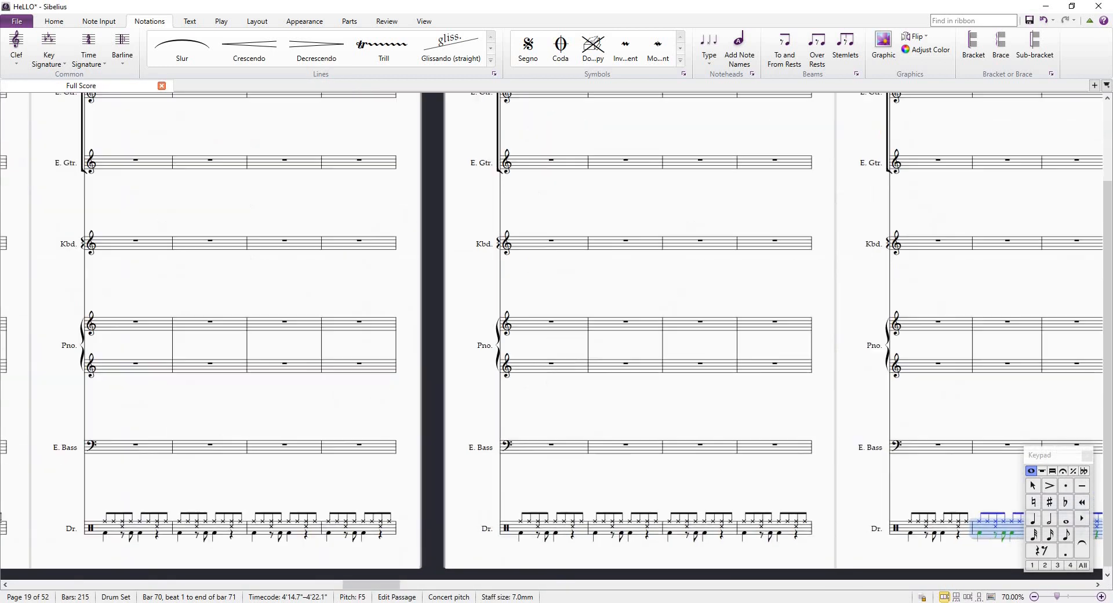
Delete the drum set groove from bar 7 through bar 71 in the full score
left_click_drag(367, 587, 36, 590)
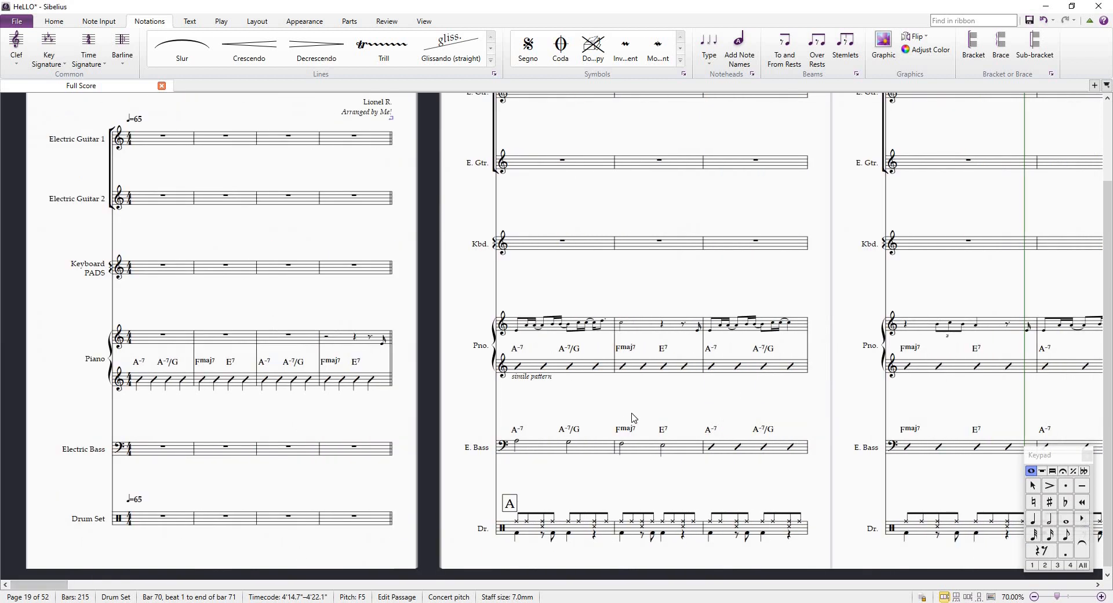
left_click_drag(543, 508, 426, 511)
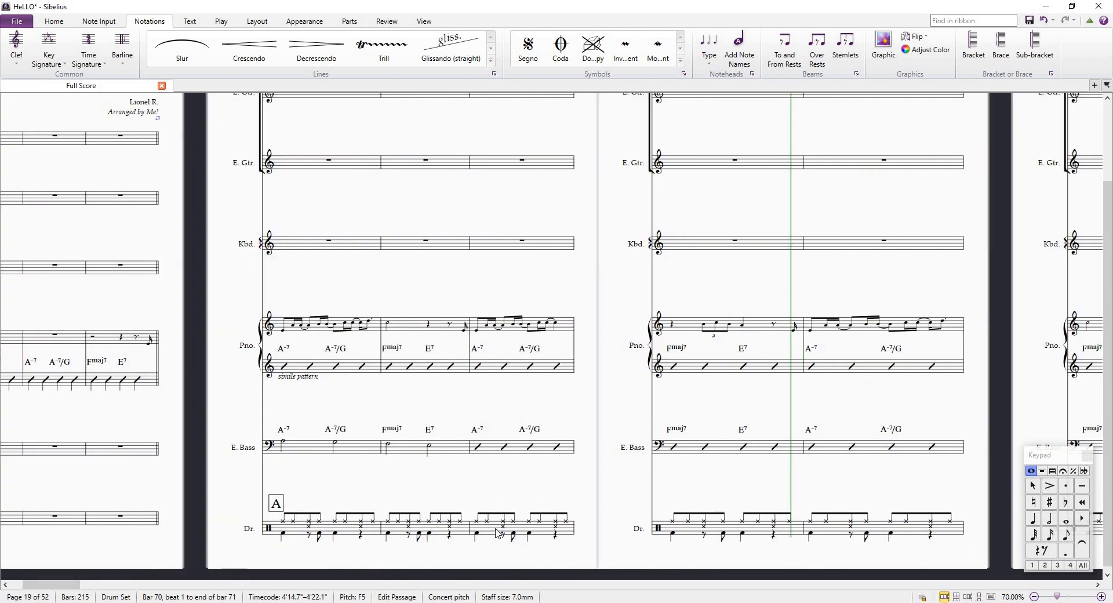
left_click(522, 529)
scroll(699, 522, "down", 1)
scroll(701, 522, "right", 10)
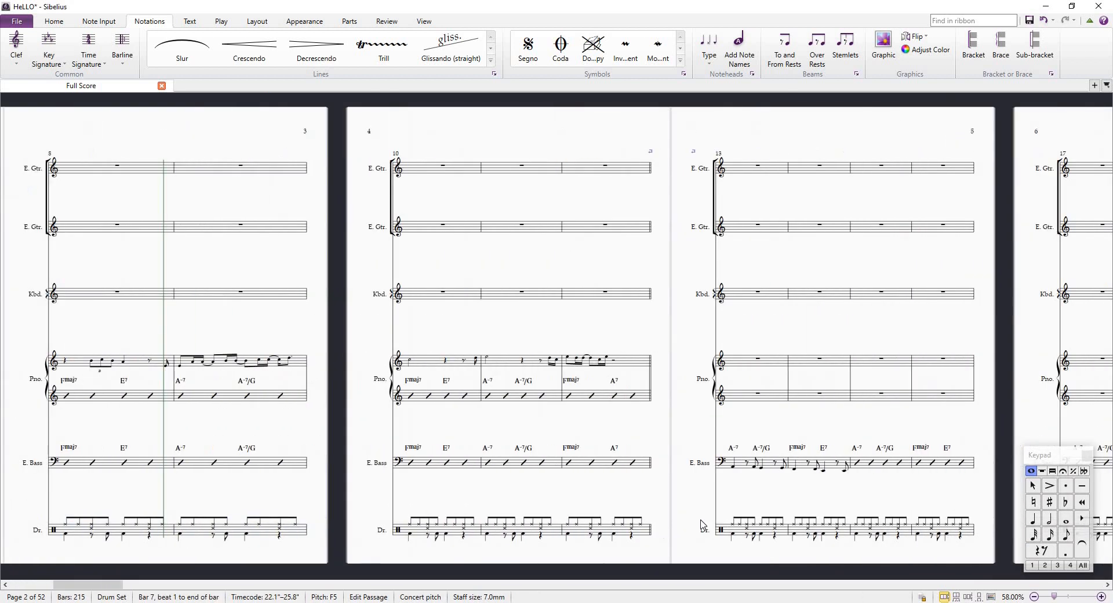
scroll(704, 524, "right", 15)
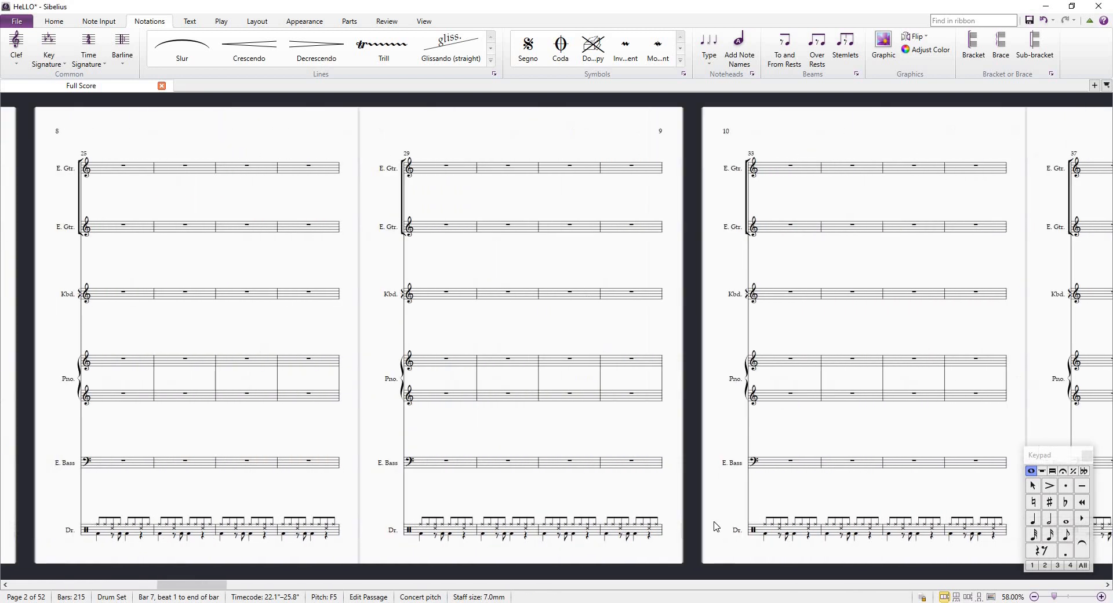
scroll(790, 530, "right", 12)
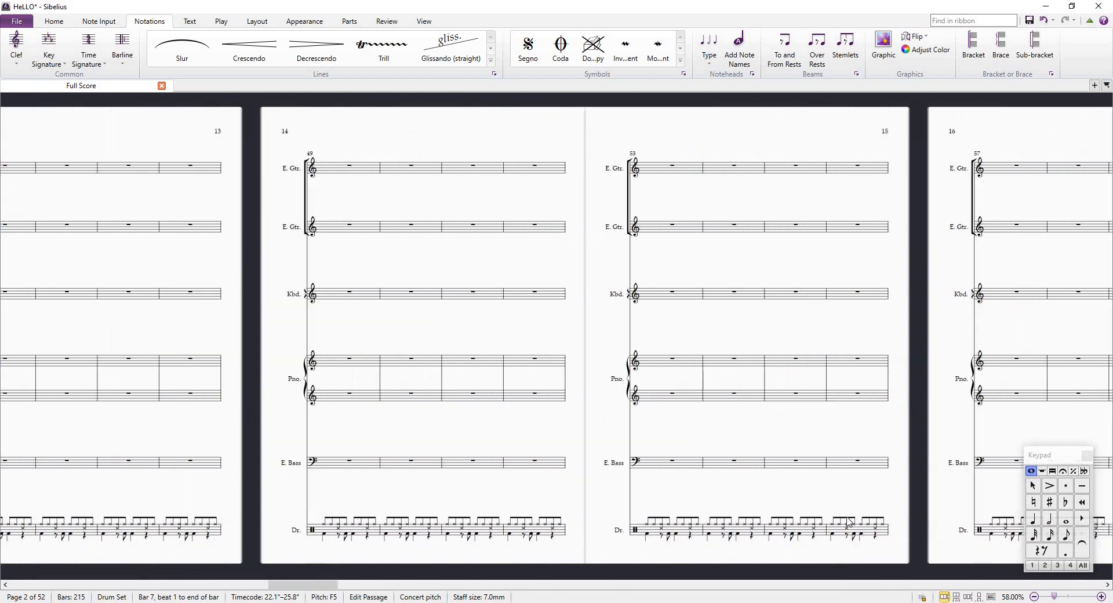
scroll(845, 529, "right", 8)
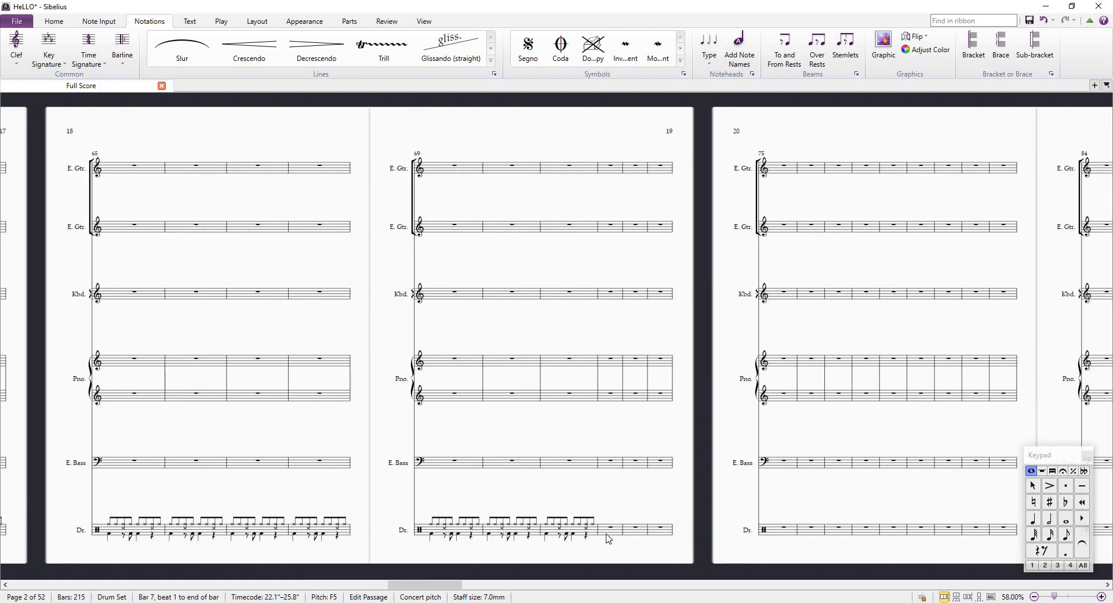
left_click(596, 536, "shift")
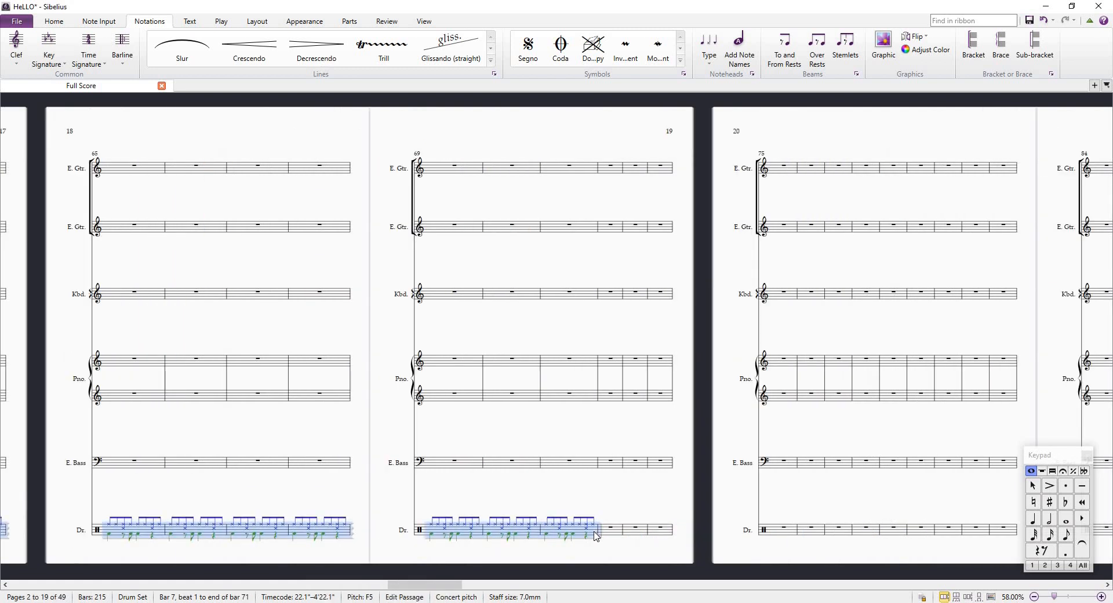
key("Delete")
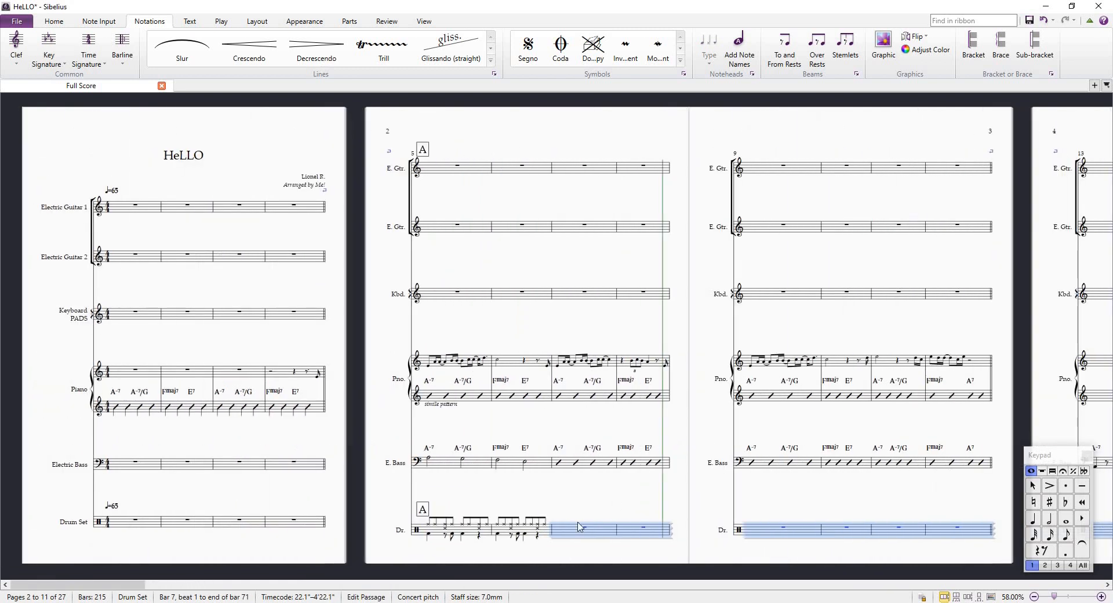
Add rehearsal mark B at bar 13
left_click(579, 528)
scroll(780, 432, "right", 2)
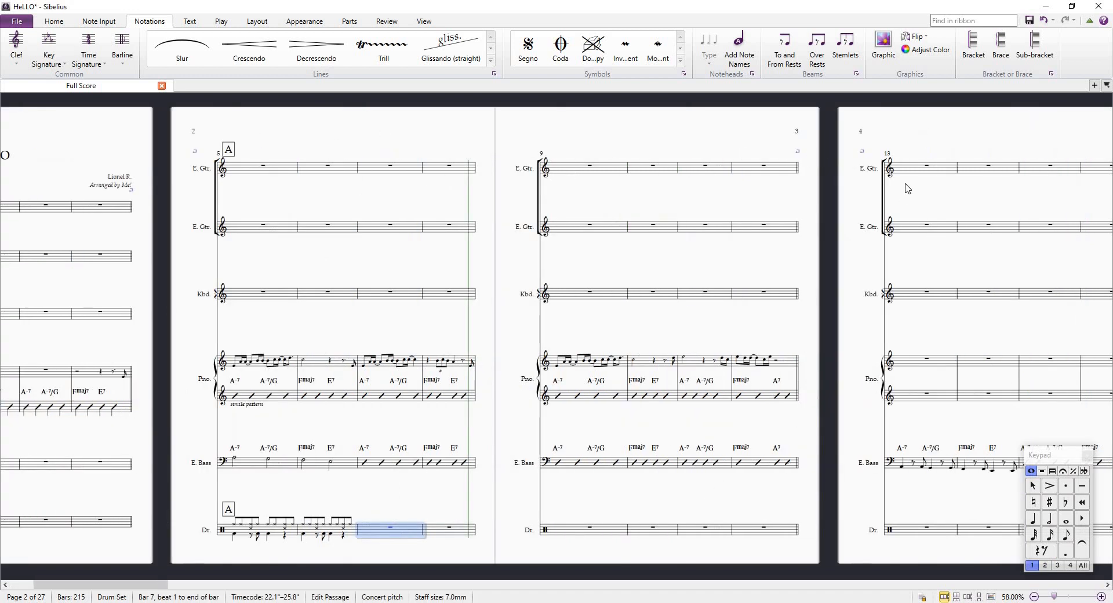
left_click(915, 169)
key("ctrl+r")
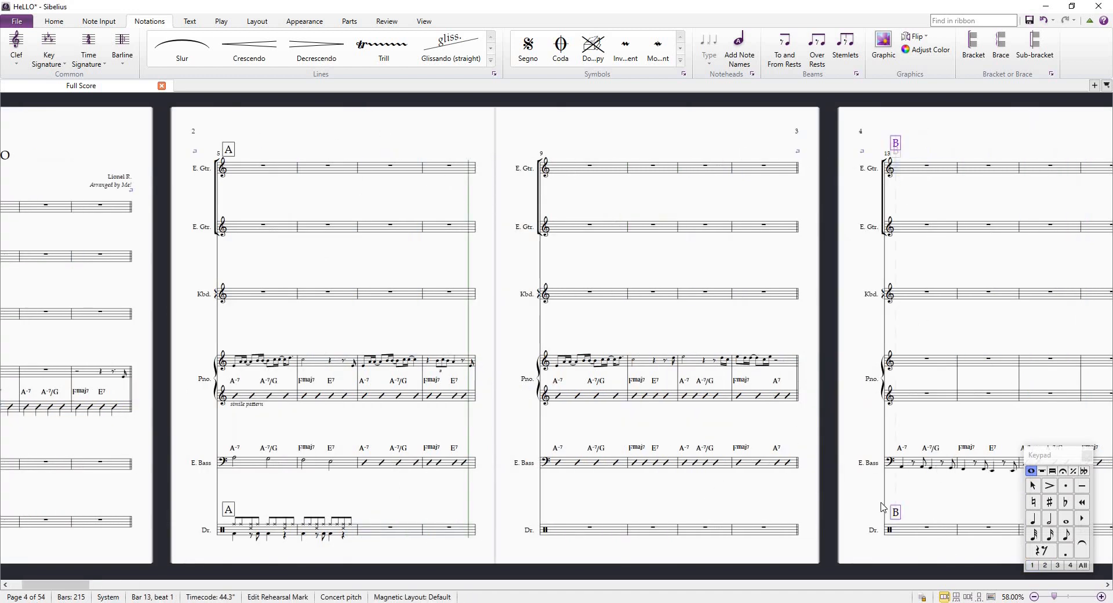
Fill the empty drum set bars from bar 7 through bar 12 with one-bar repeat signs
left_click(406, 530)
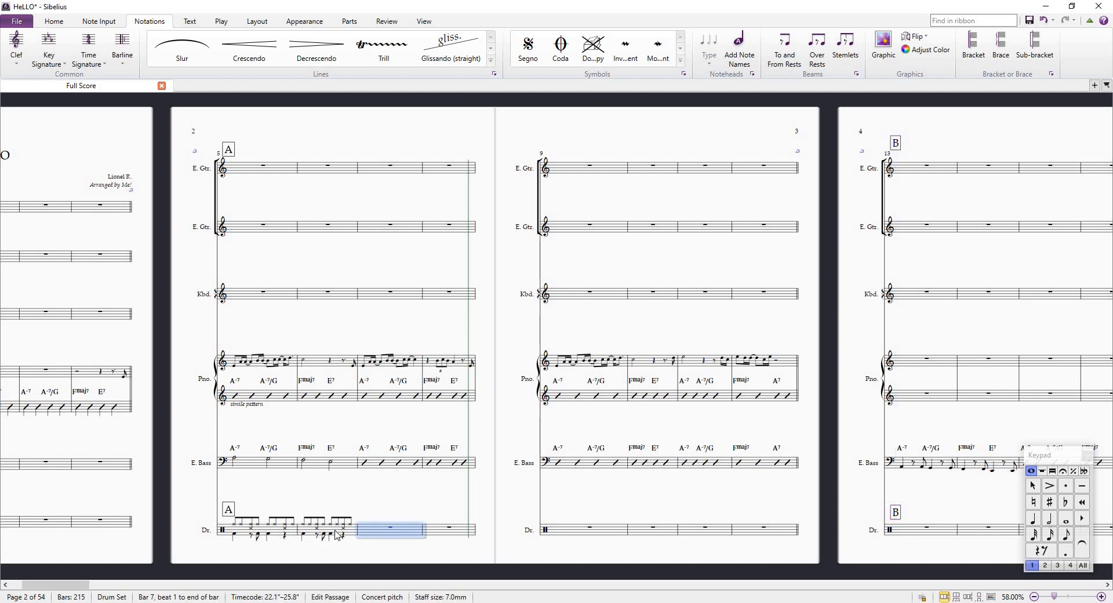
scroll(341, 532, "up", 2)
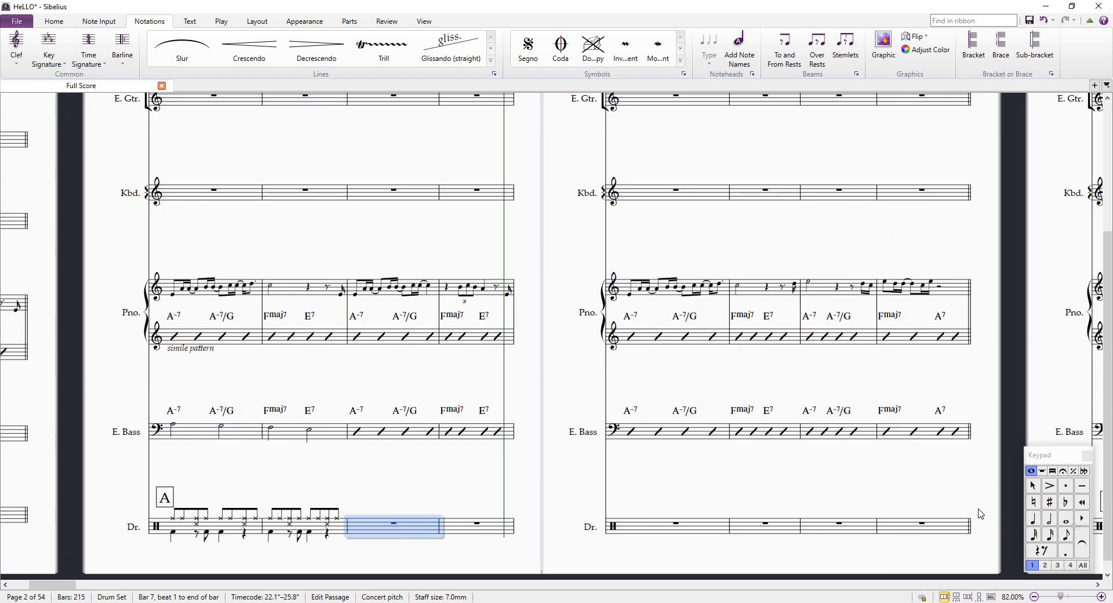
left_click(951, 532, "shift")
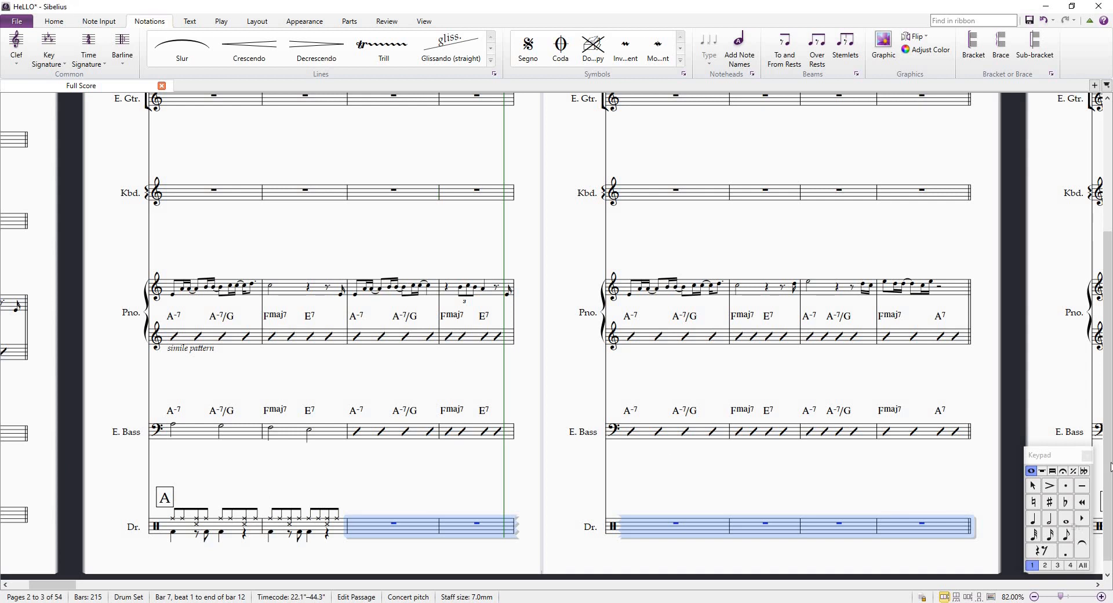
left_click(1073, 471)
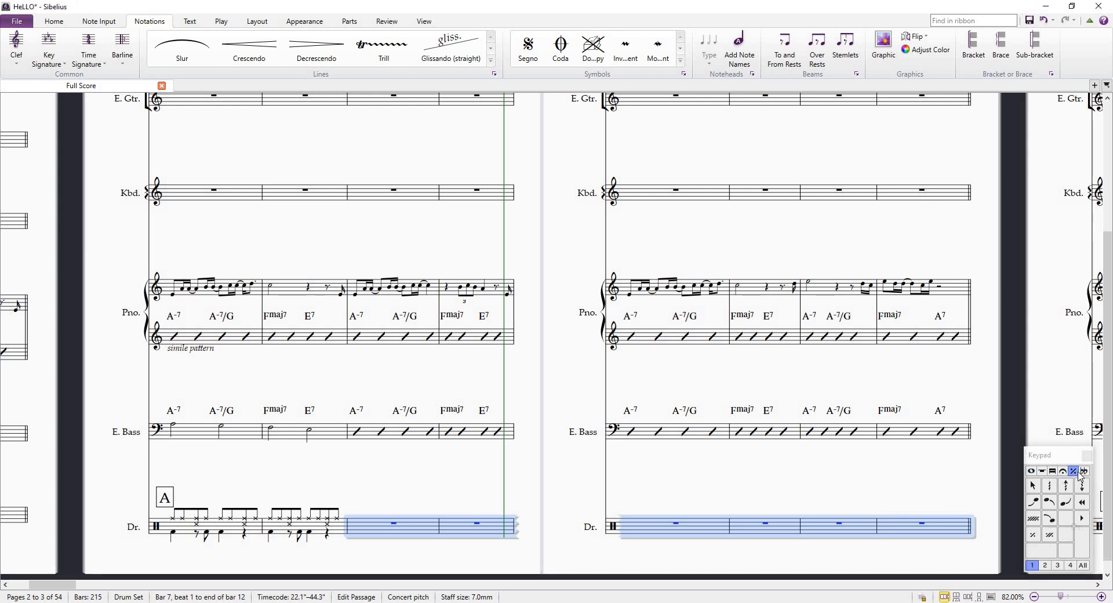
left_click(1034, 537)
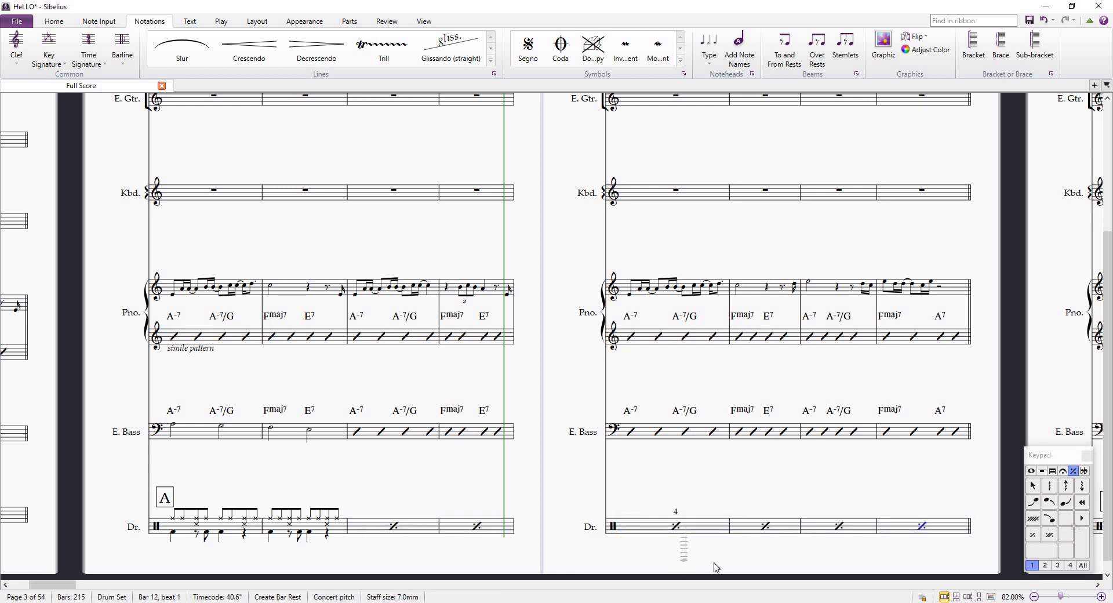
key("Escape")
Play back the score from bar 6 through bar 12 to check the drum repeat bars against the other parts
left_click_drag(748, 557, 590, 373)
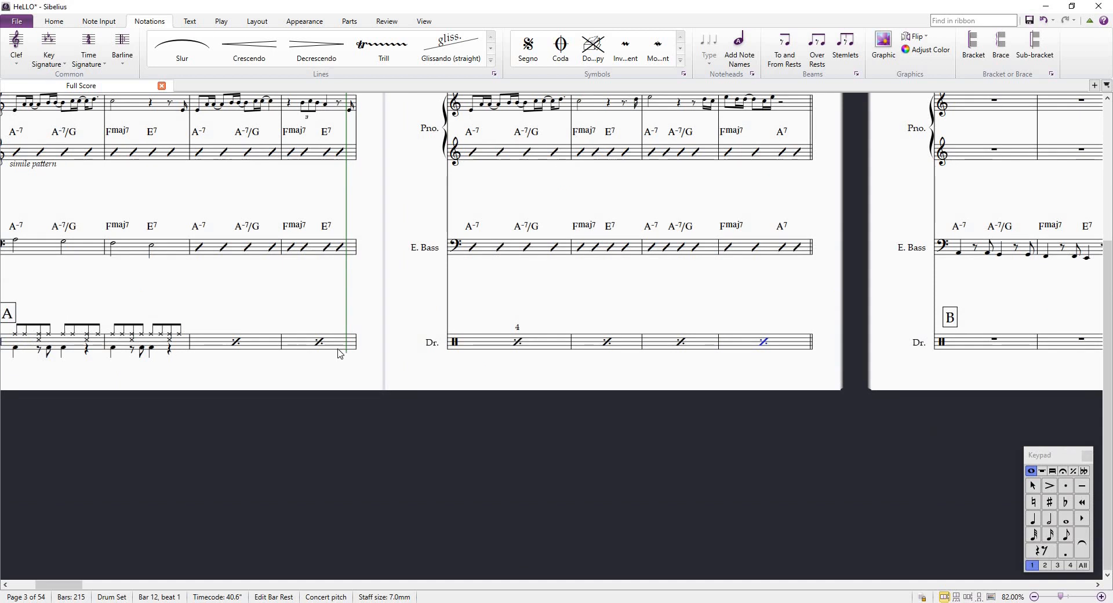
left_click_drag(482, 373, 615, 387)
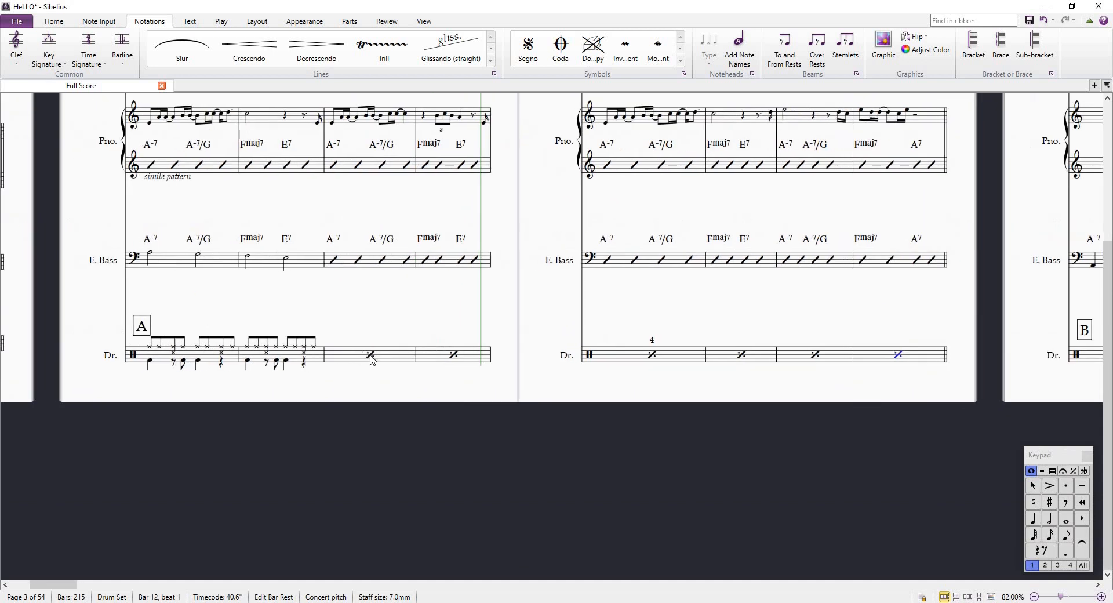
left_click(250, 363)
left_click(248, 361)
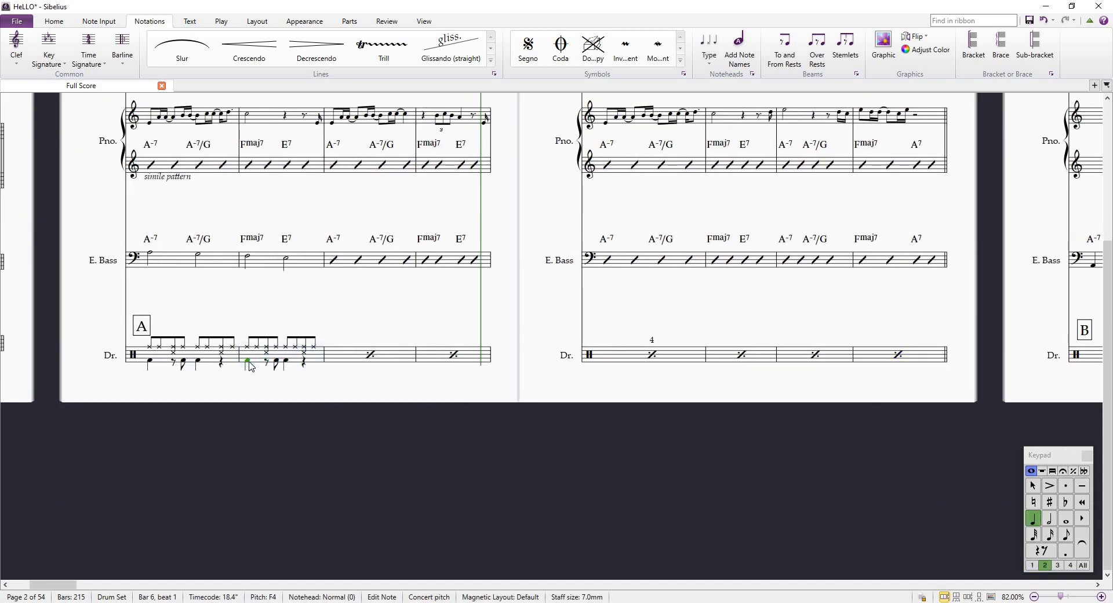
key("space")
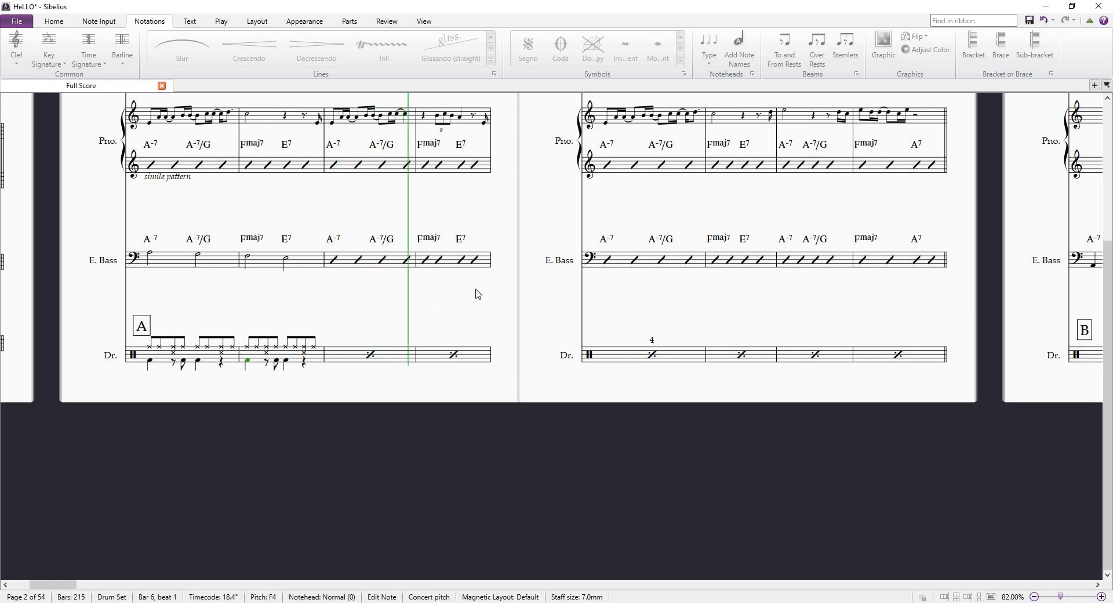
left_click_drag(521, 284, 523, 315)
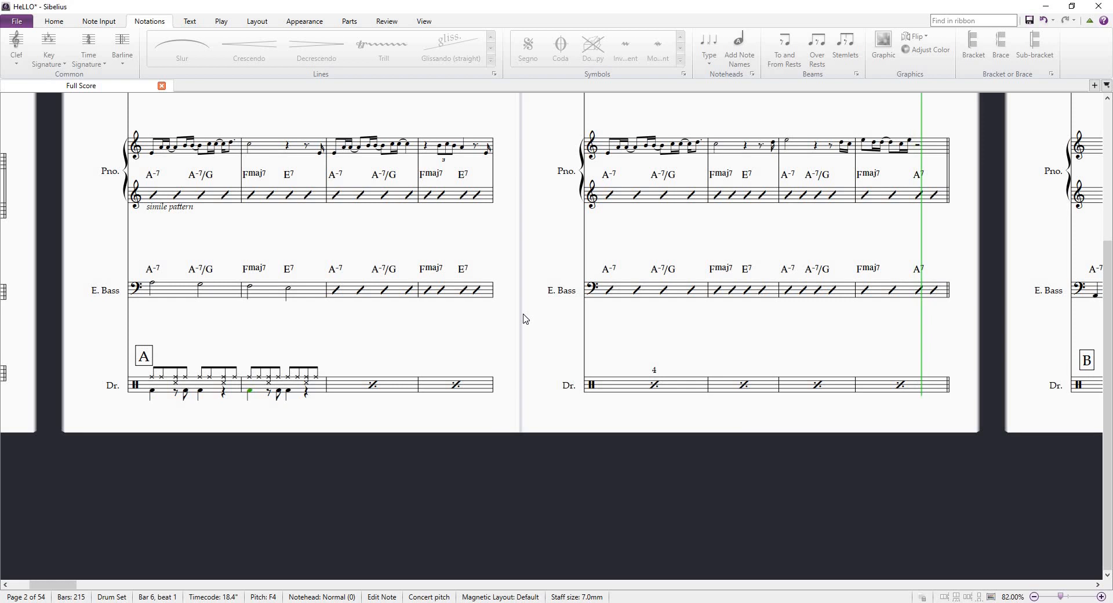
key("space")
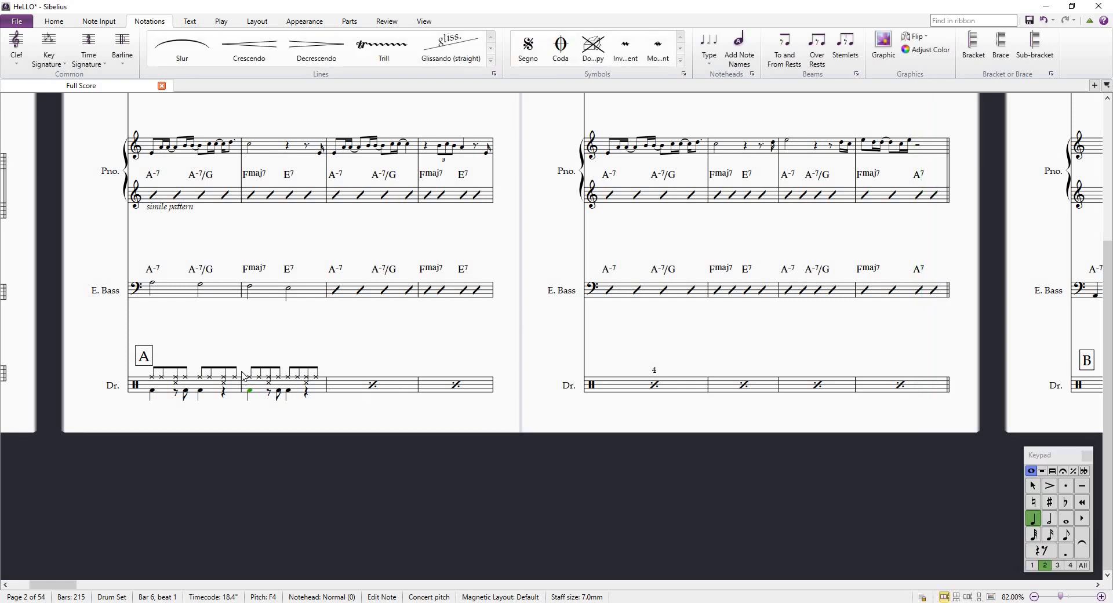
Duplicate the written-out drum groove of bar 6 five times, into bars 7 through 11
left_click(323, 395)
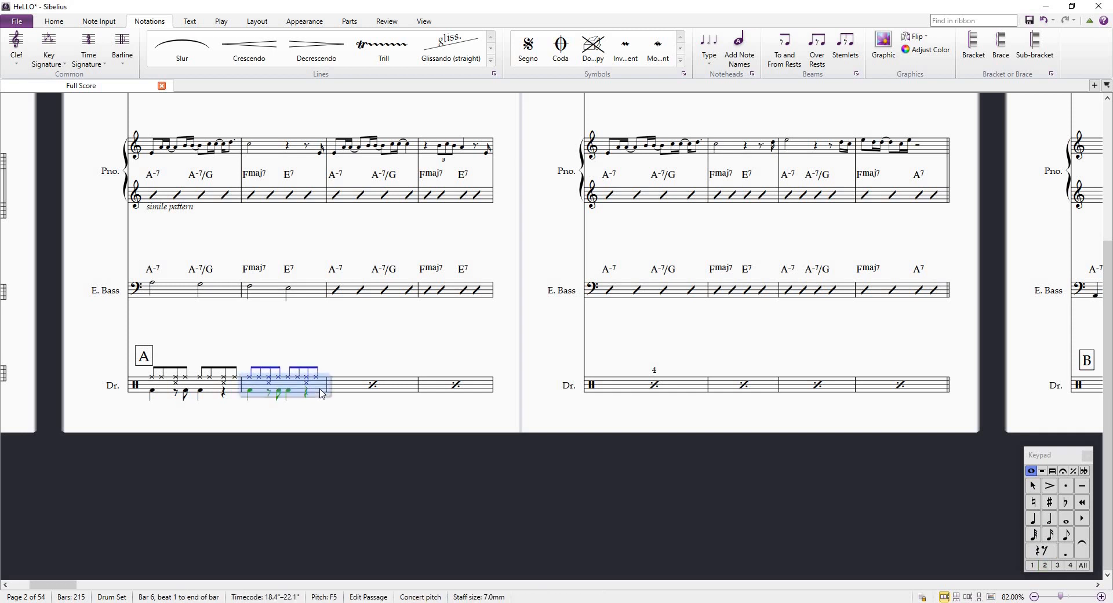
key("r")
key("r")
key("r")
key("r")
key("r")
scroll(357, 397, "down", 2)
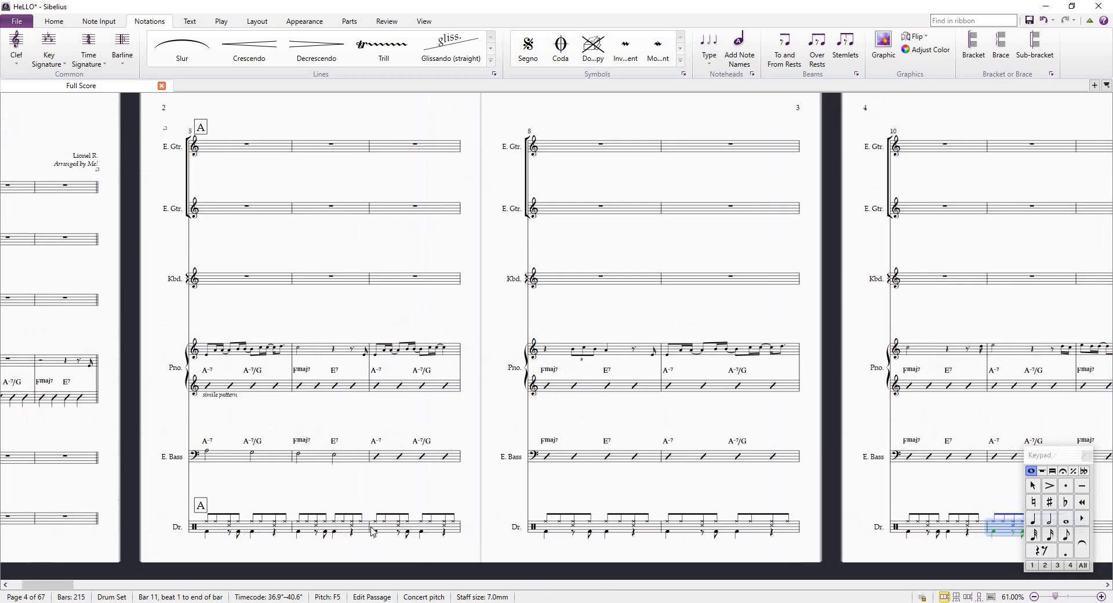
Delete the drum set contents from bar 7 through bar 12
left_click(373, 528)
key("Left")
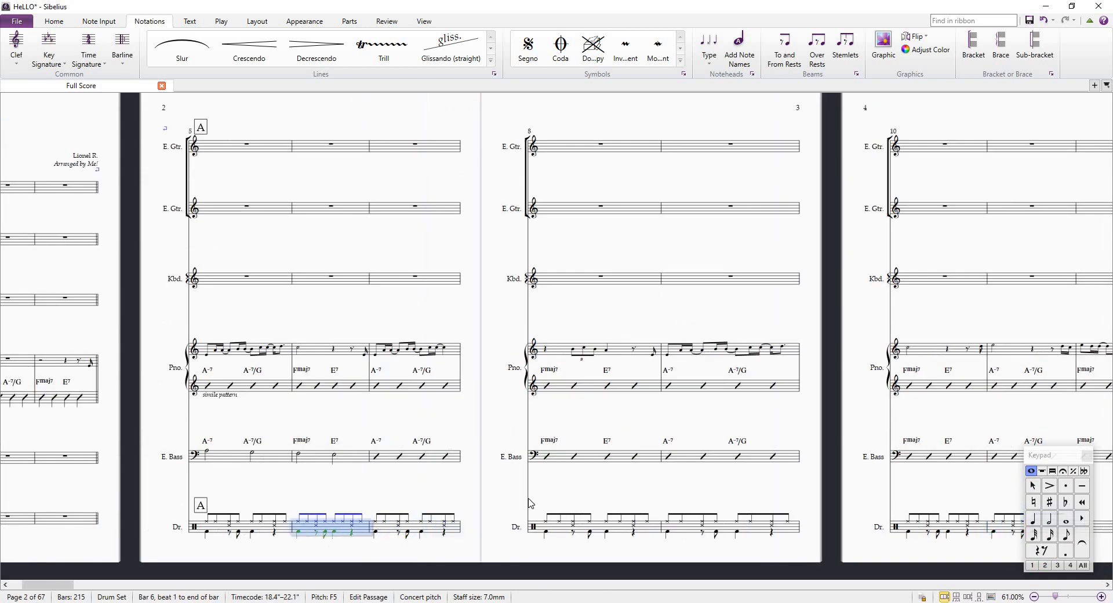
key("Right")
scroll(571, 488, "right", 3)
left_click(834, 509, "shift")
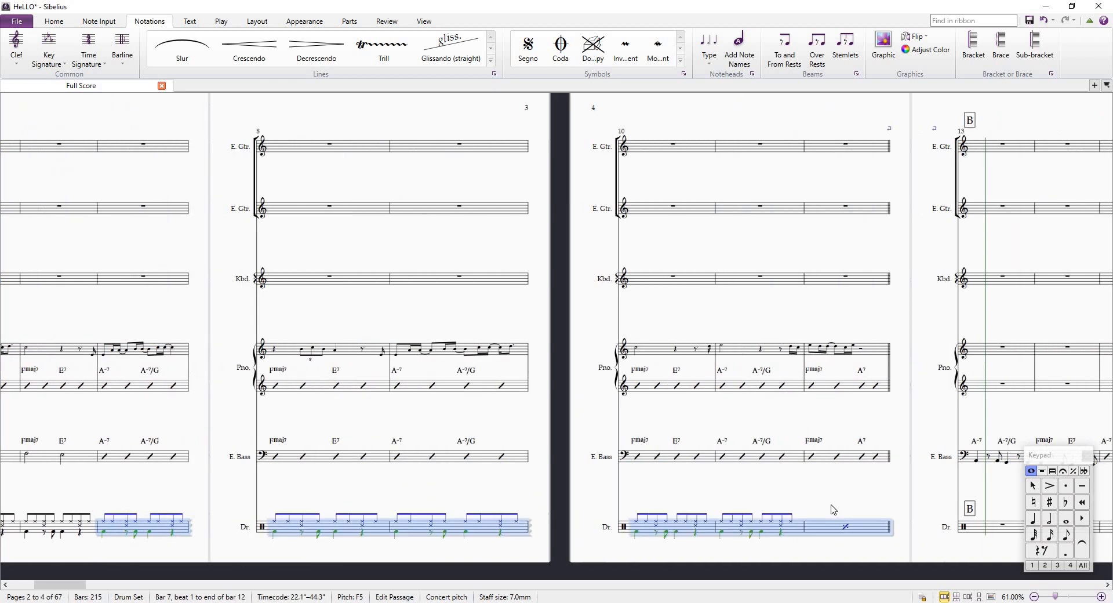
key("Delete")
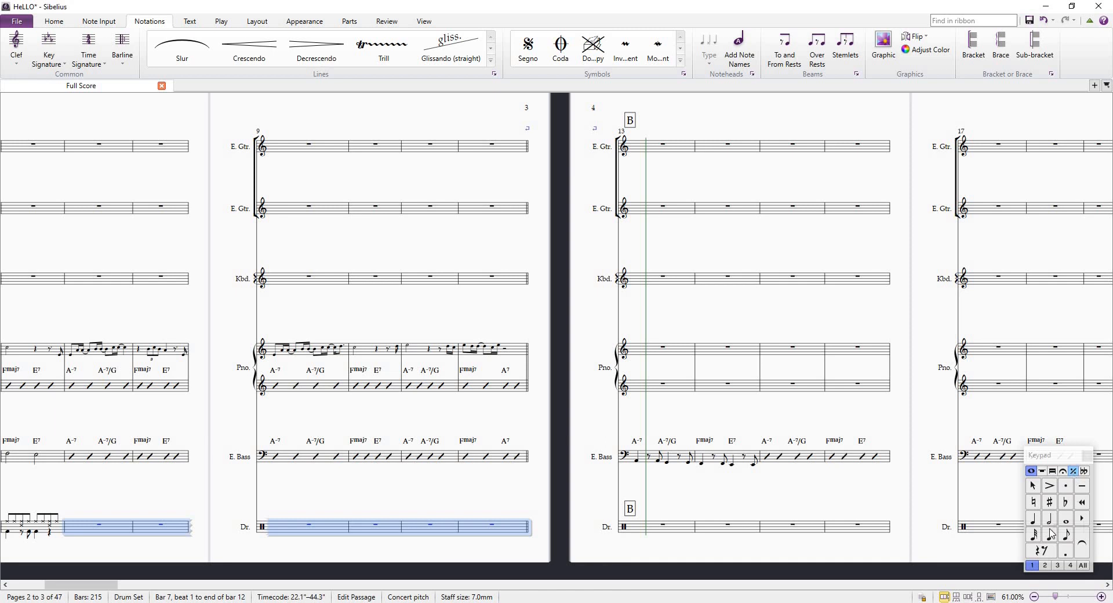
Enter one-bar repeat signs in the cleared drum set bars 7 through 12
left_click(1073, 471)
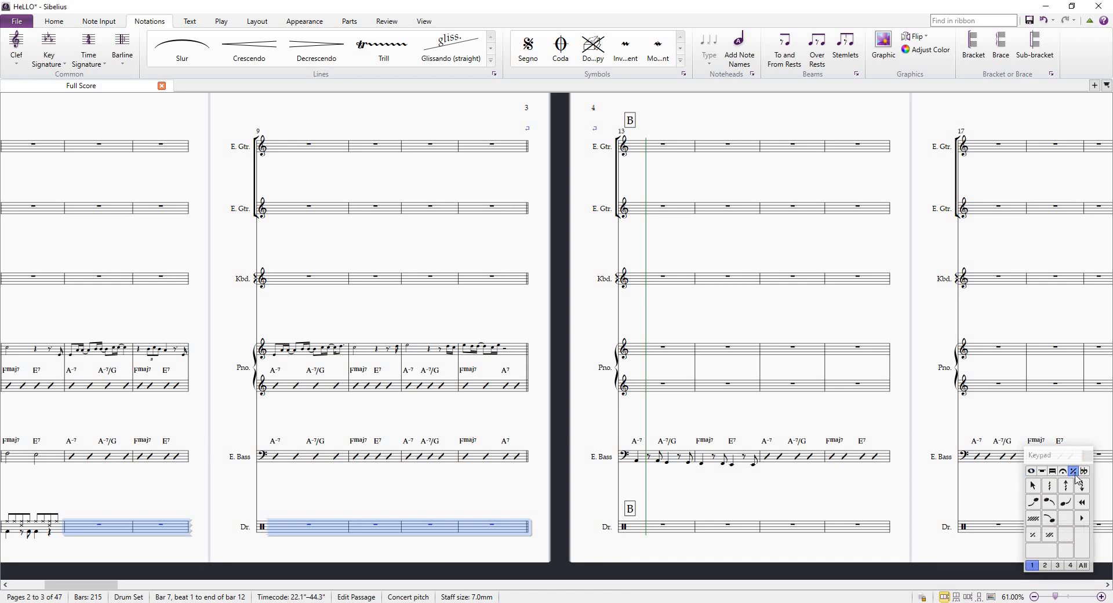
left_click(1034, 536)
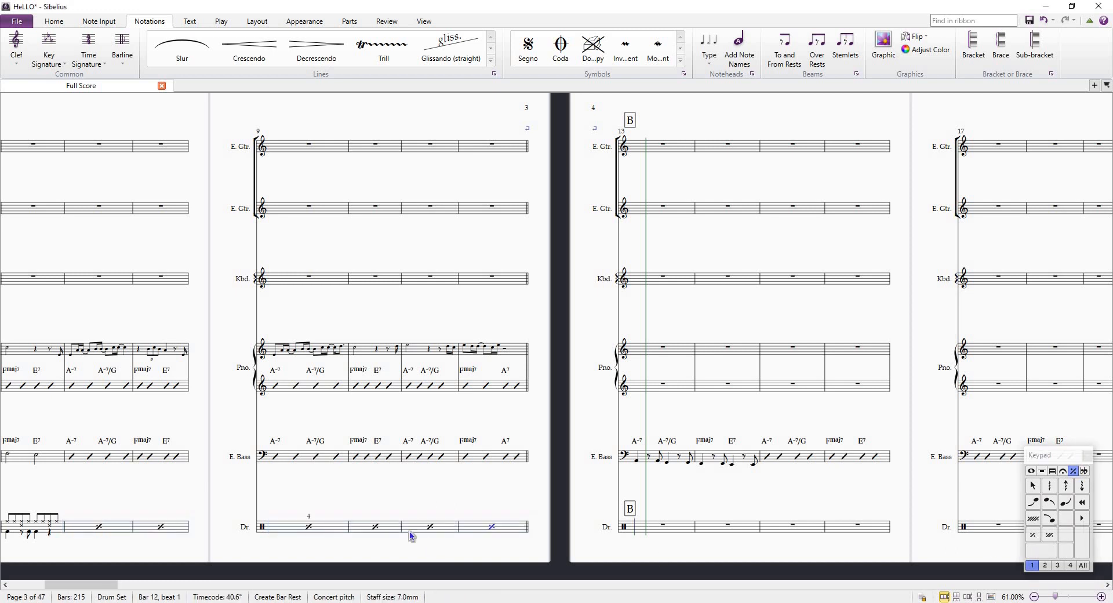
key("Escape")
Open the Drum Set part, examine the two groove bars and the repeat bars leading to rehearsal mark B, and close the part
left_click_drag(373, 497, 648, 400)
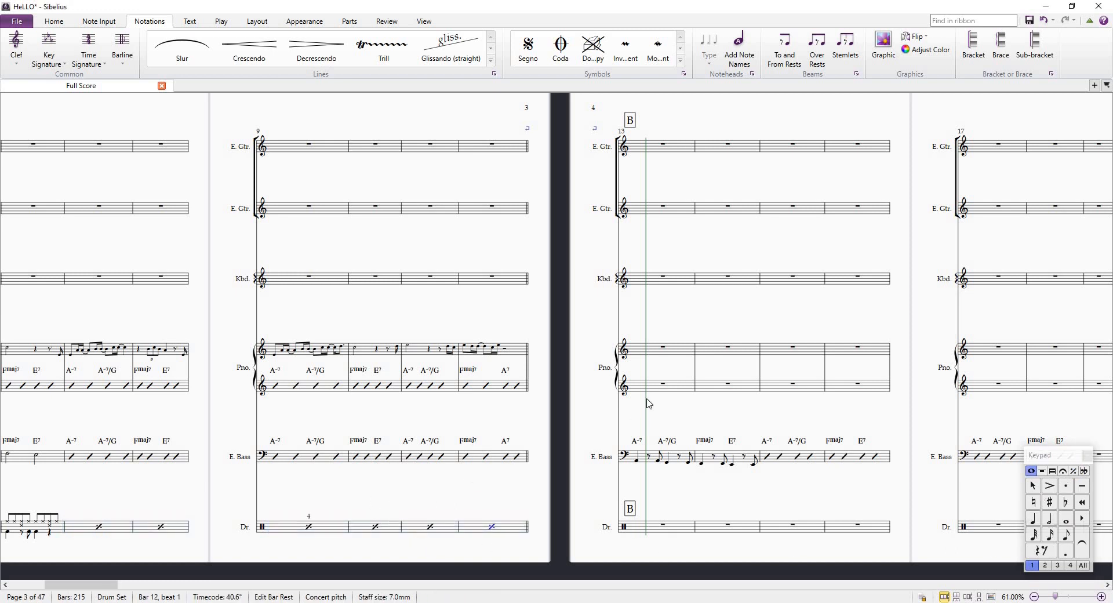
scroll(490, 423, "down", 4)
scroll(569, 502, "up", 5)
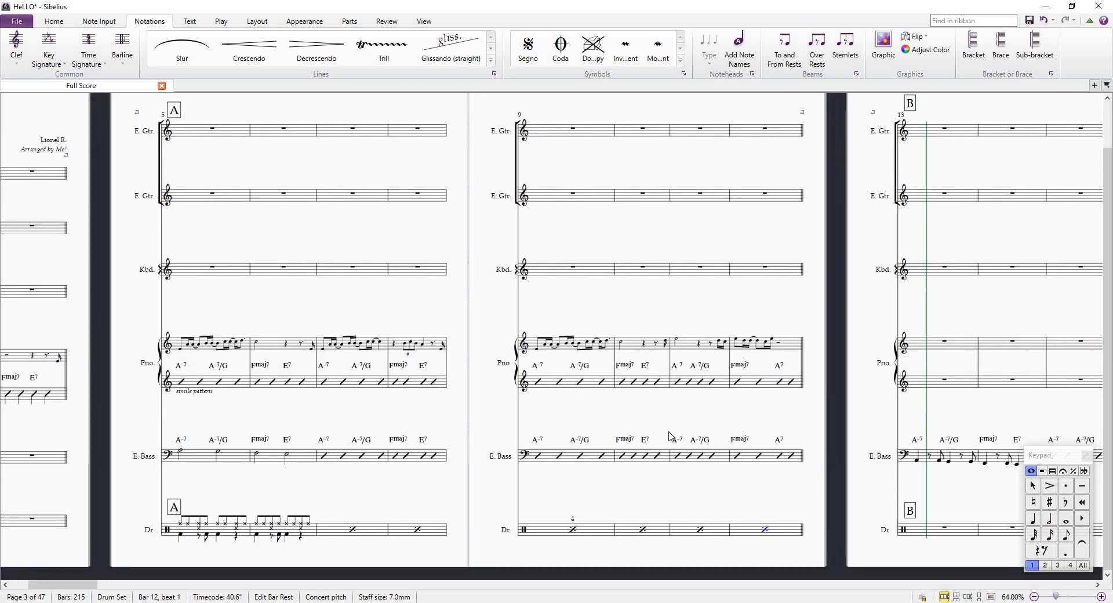
scroll(666, 436, "up", 2)
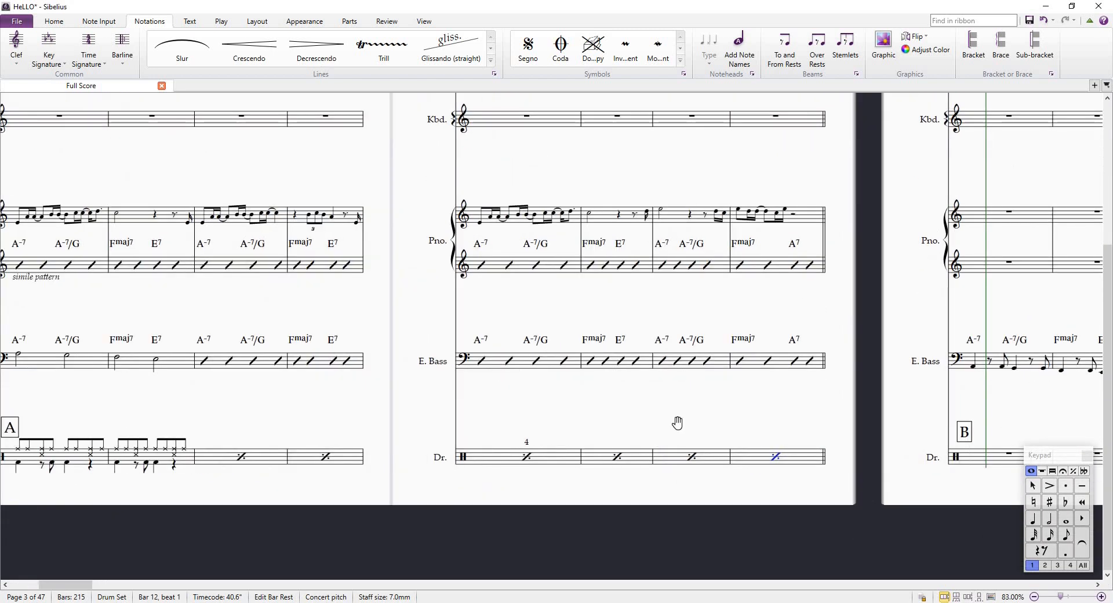
scroll(690, 426, "down", 2)
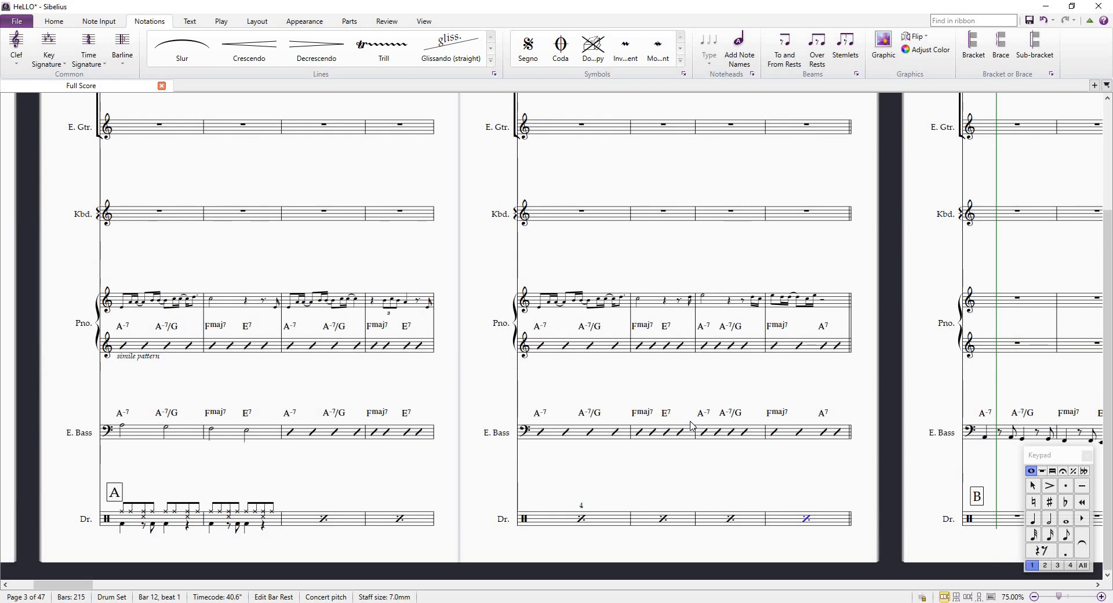
left_click(1095, 86)
left_click(1064, 196)
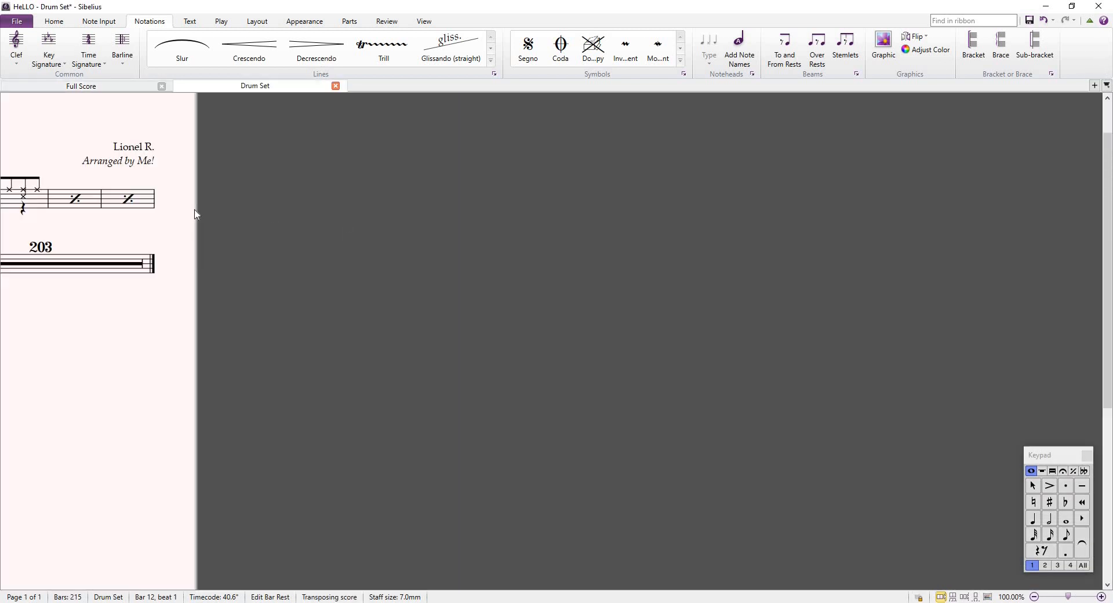
key("ctrl+equal")
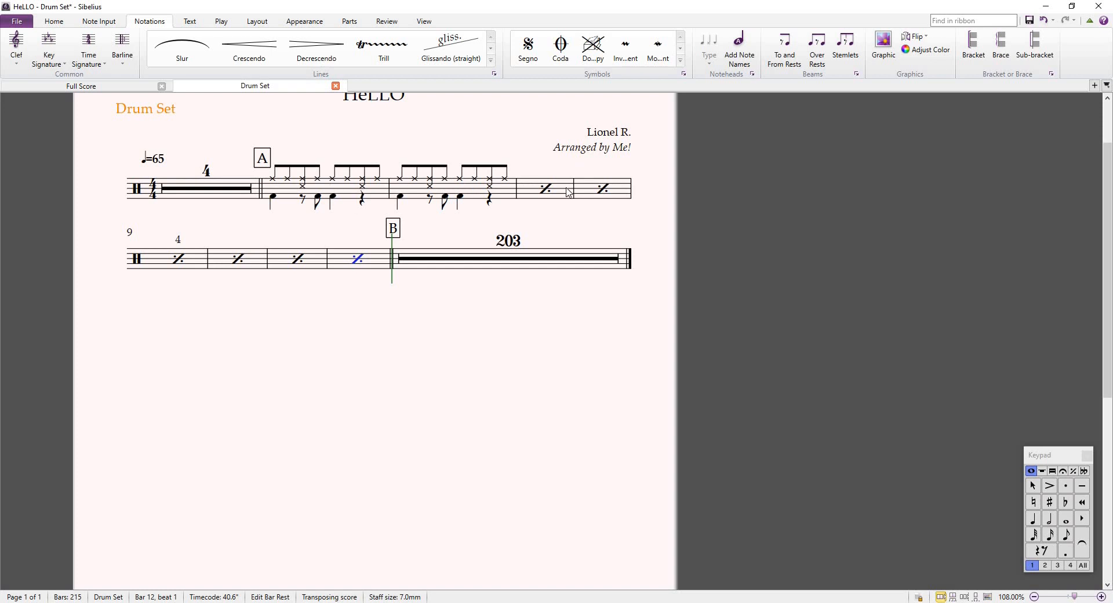
left_click(514, 189)
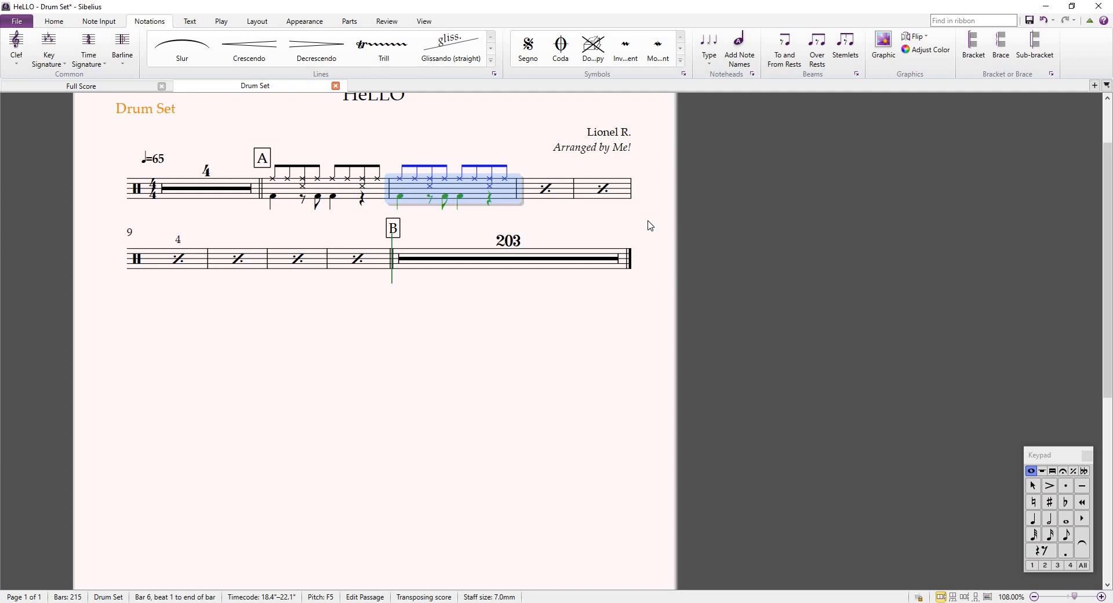
left_click(554, 191)
left_click(608, 188)
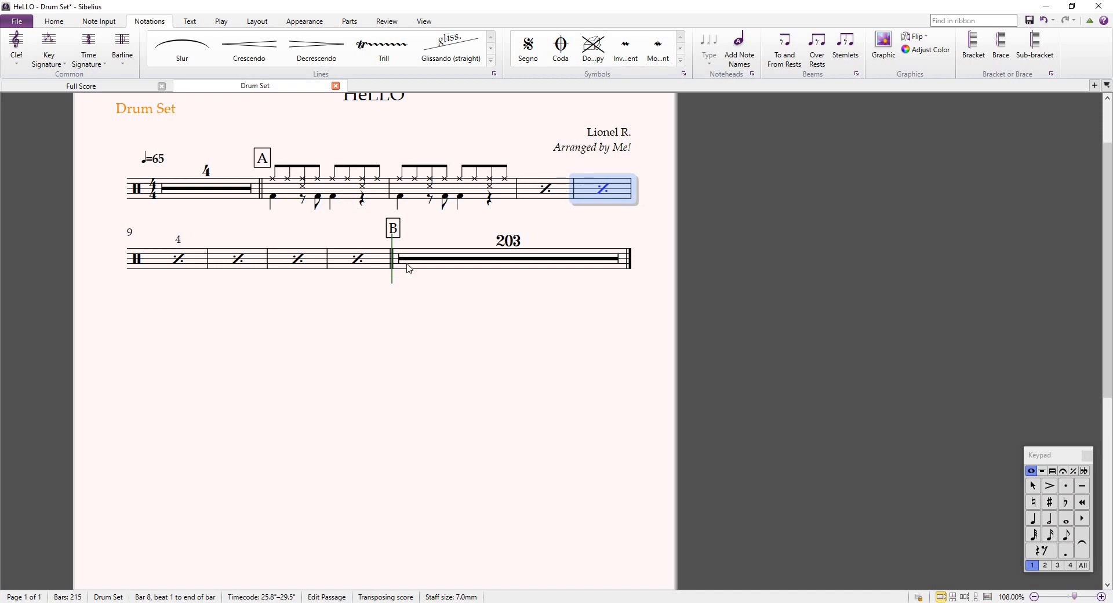
left_click(335, 86)
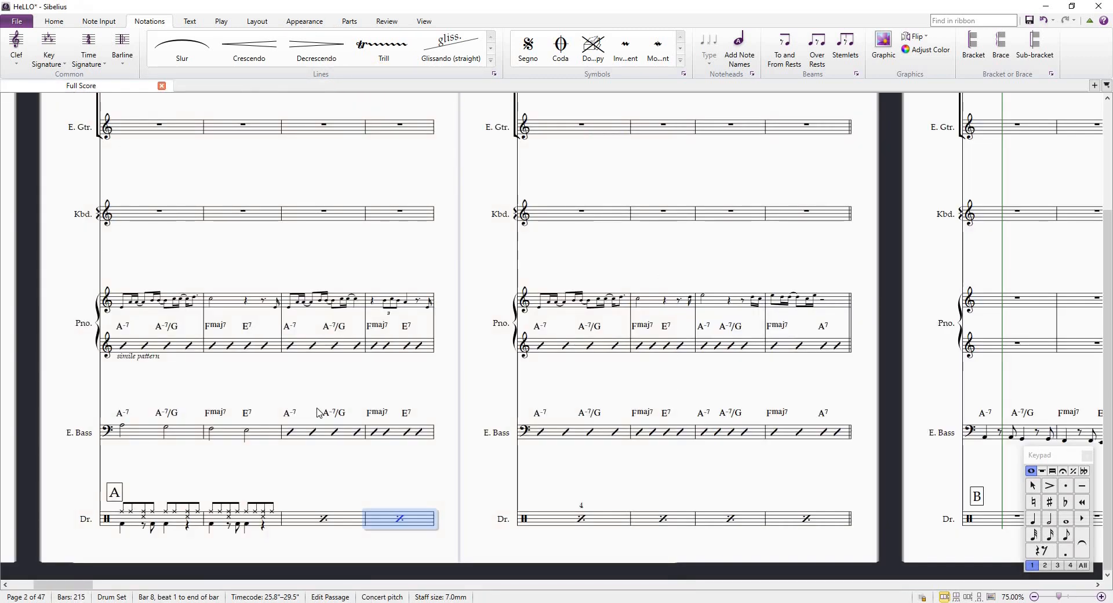
Examine the upper cross-head voice and the lower kick voice of the drum groove in bars 5 and 6 in the full score
scroll(320, 413, "down", 3)
scroll(253, 415, "up", 4)
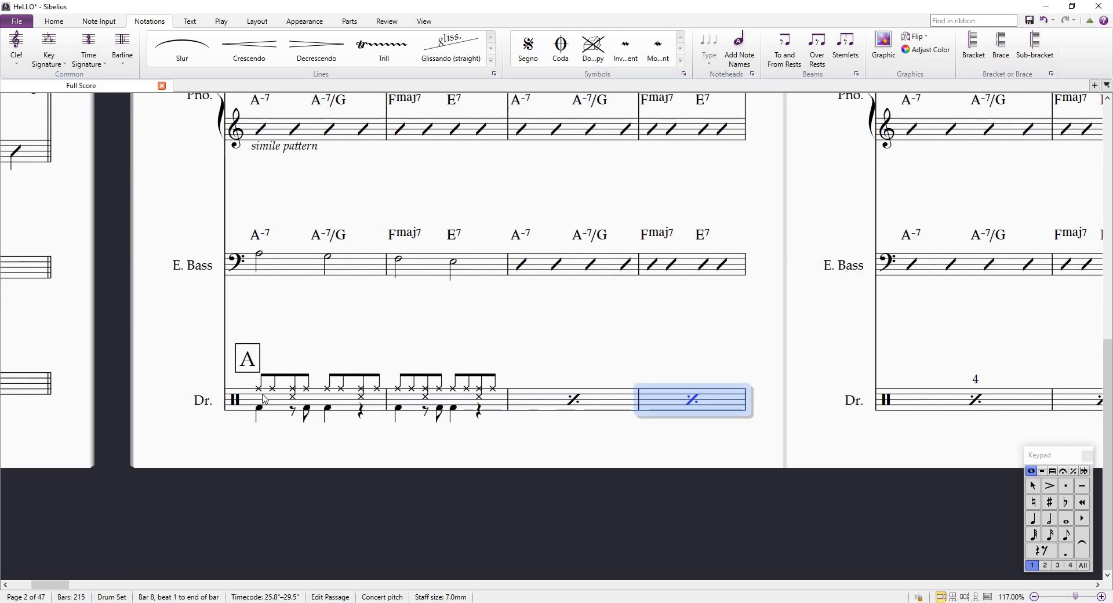
left_click(271, 389)
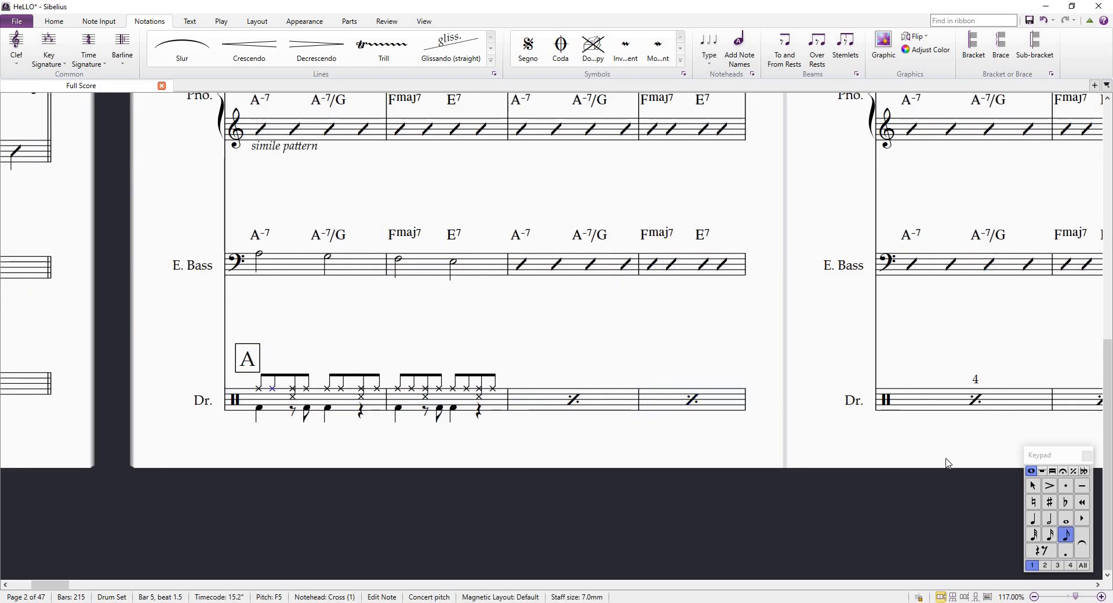
left_click(261, 416)
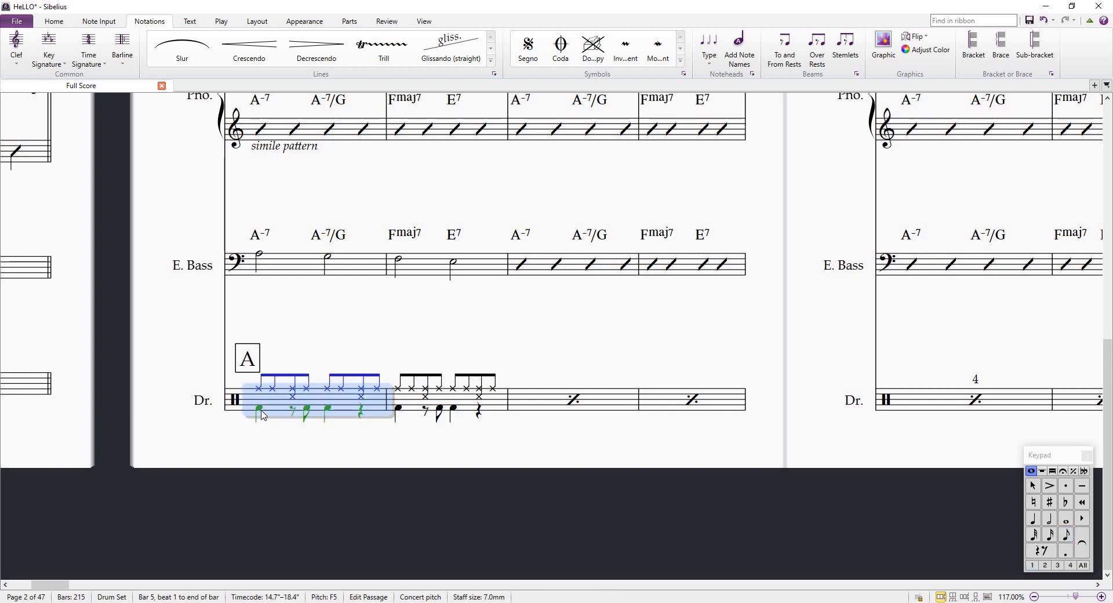
left_click(259, 413)
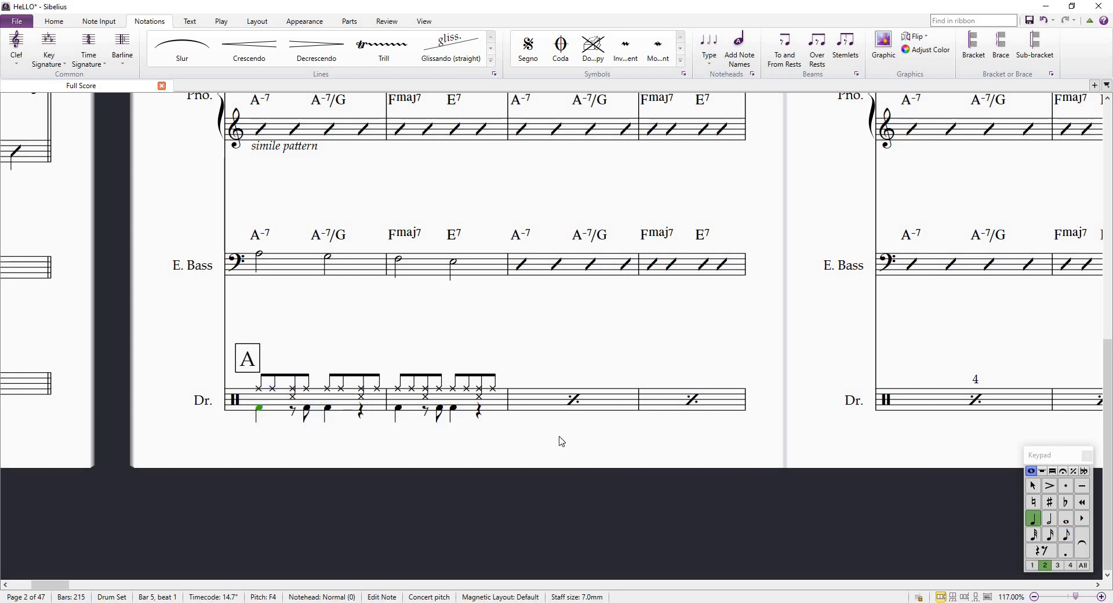
scroll(277, 372, "up", 4)
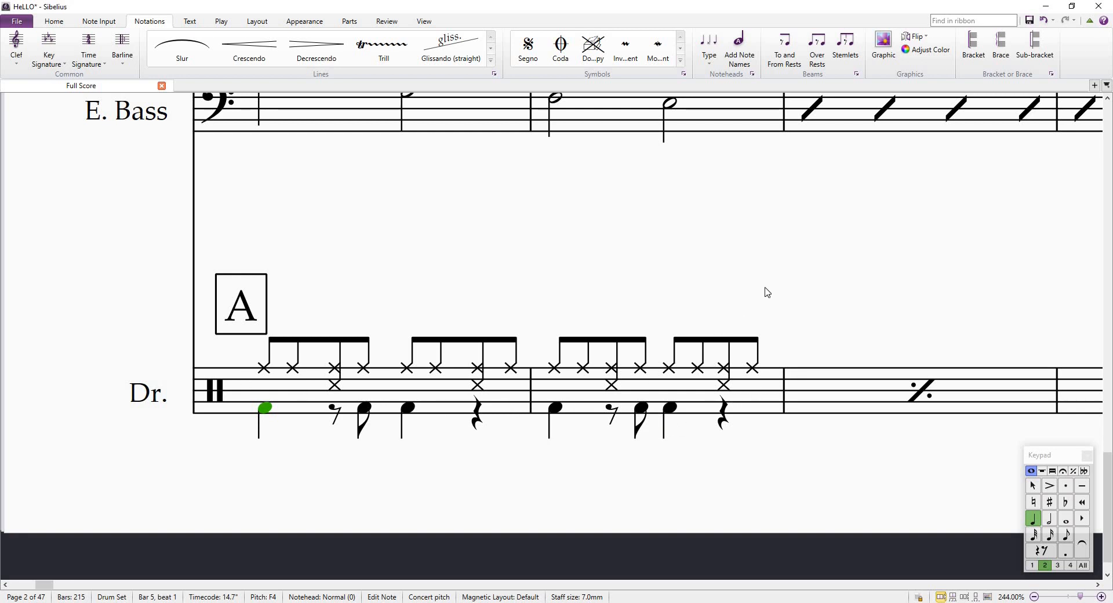
scroll(767, 296, "down", 3)
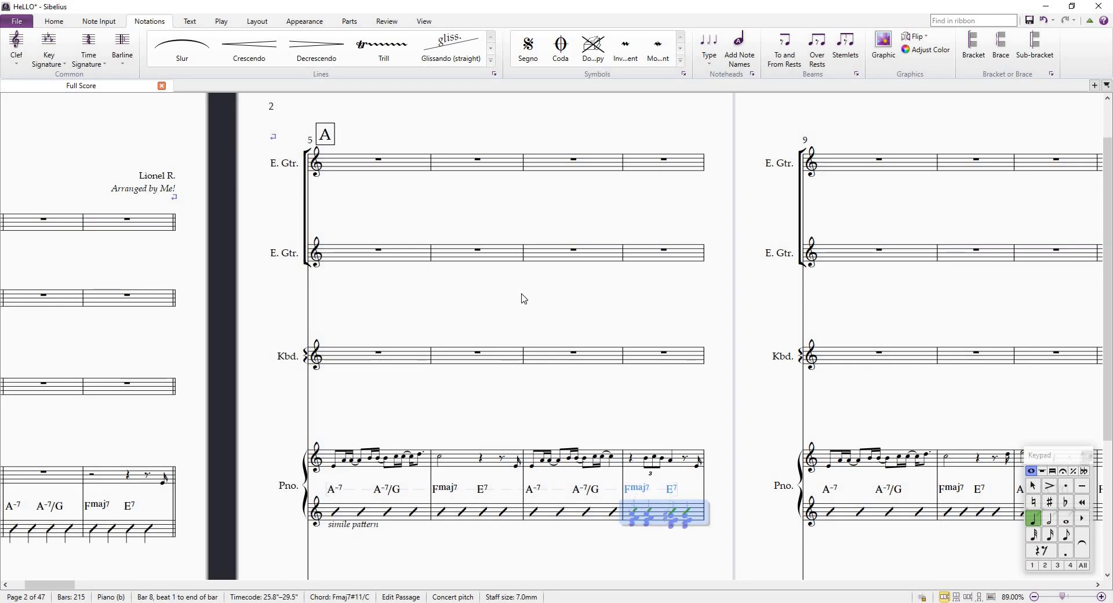
left_click_drag(703, 293, 635, 298)
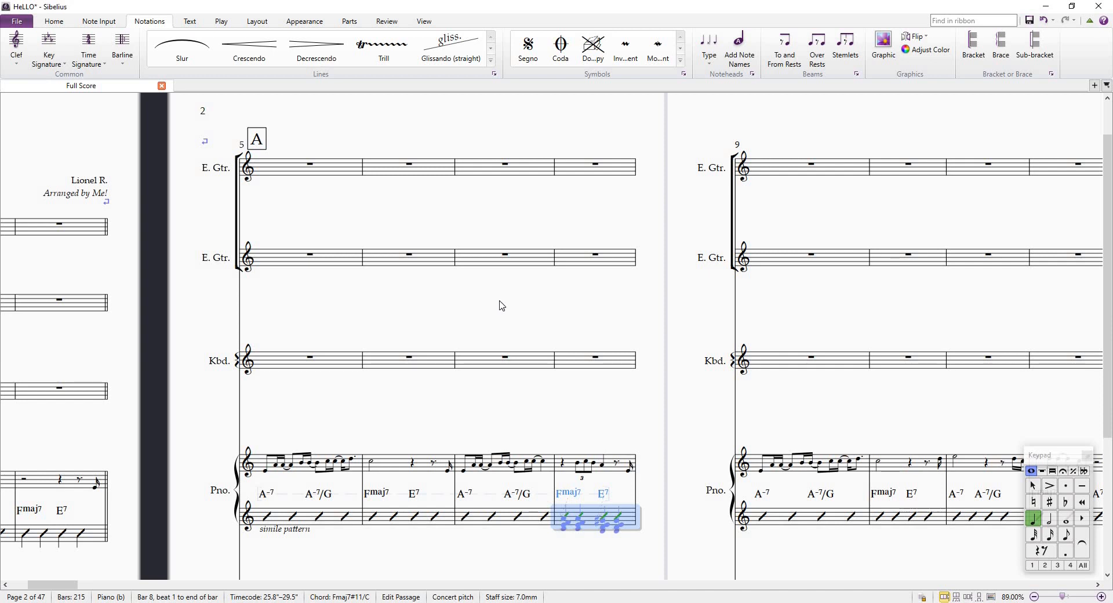
scroll(281, 363, "left", 3)
scroll(461, 348, "left", 3)
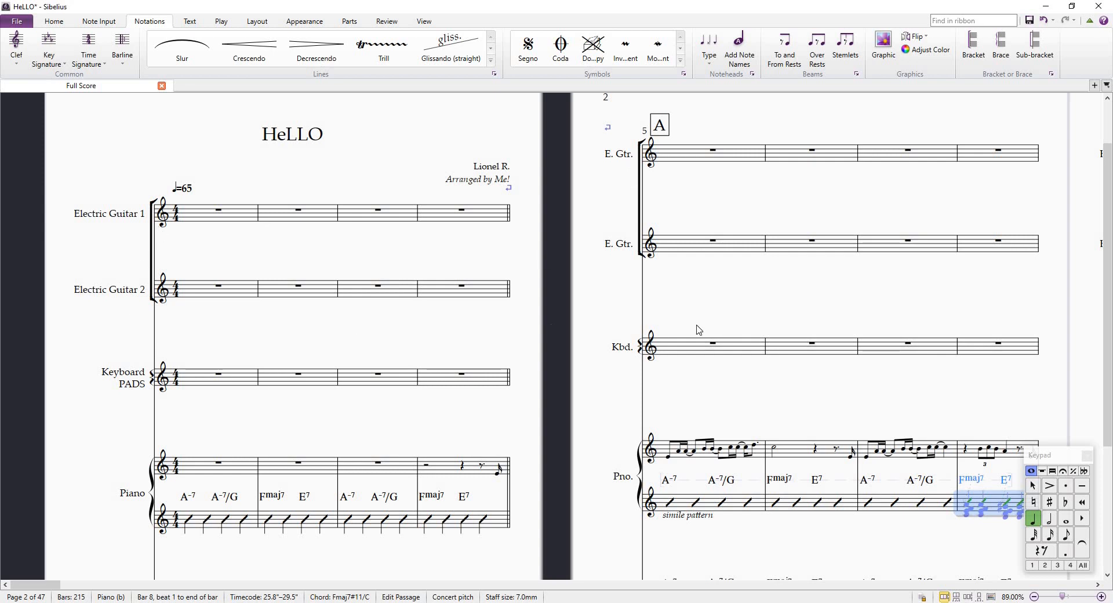
left_click_drag(941, 280, 904, 295)
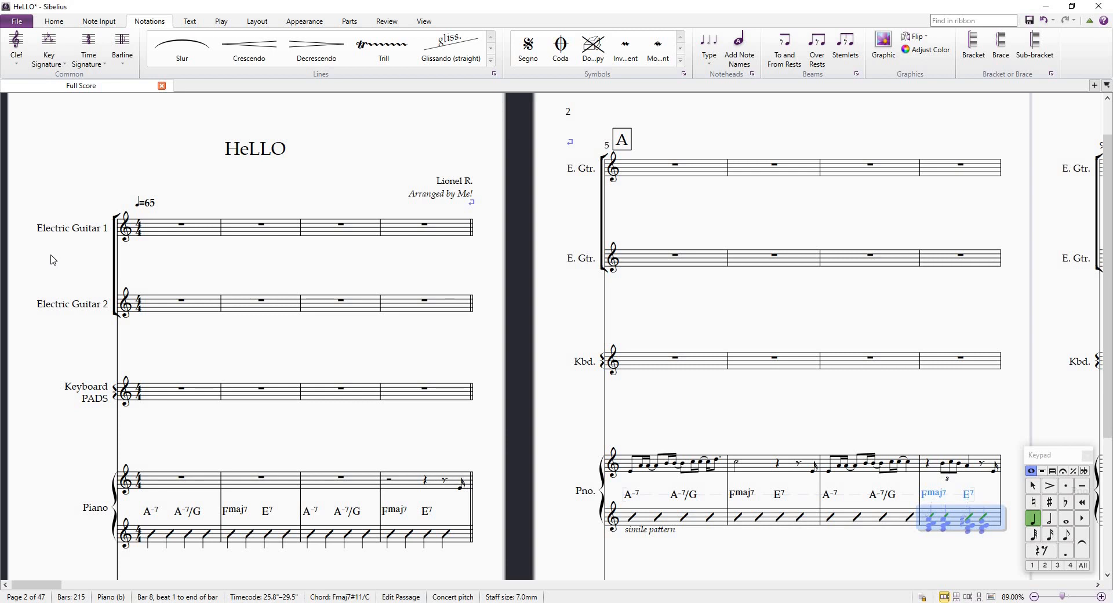
double_click(82, 234)
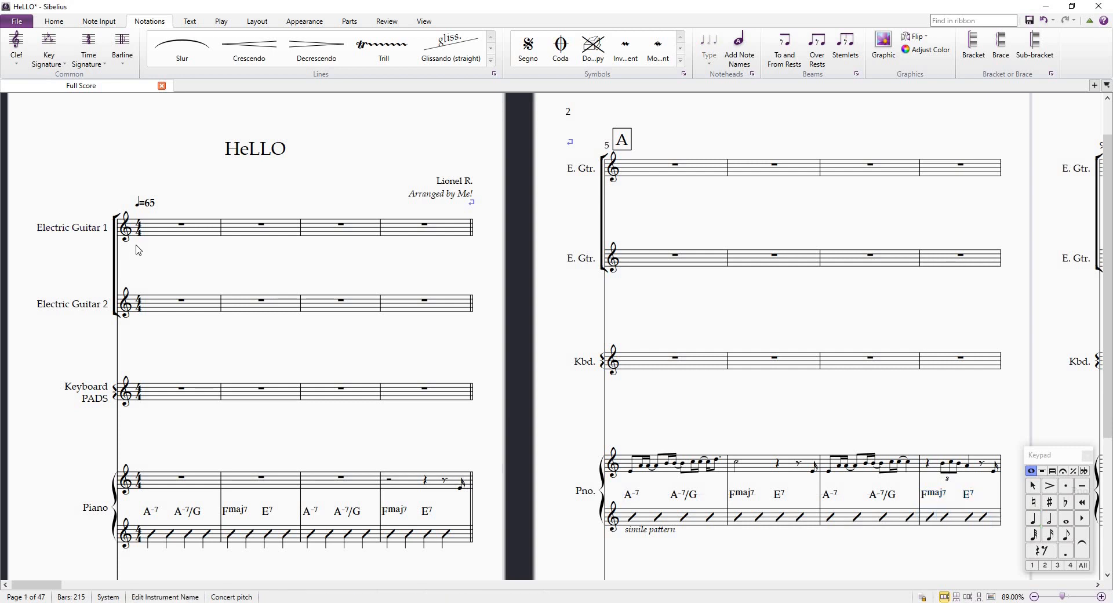
type(", 2")
key("BackSpace")
key("BackSpace")
key("BackSpace")
Enter a quarter-note B on beat 1 of bar 5 in the Electric Guitar 2 staff and give it the stemless beat notehead
left_click(675, 256)
left_click_drag(733, 302, 421, 313)
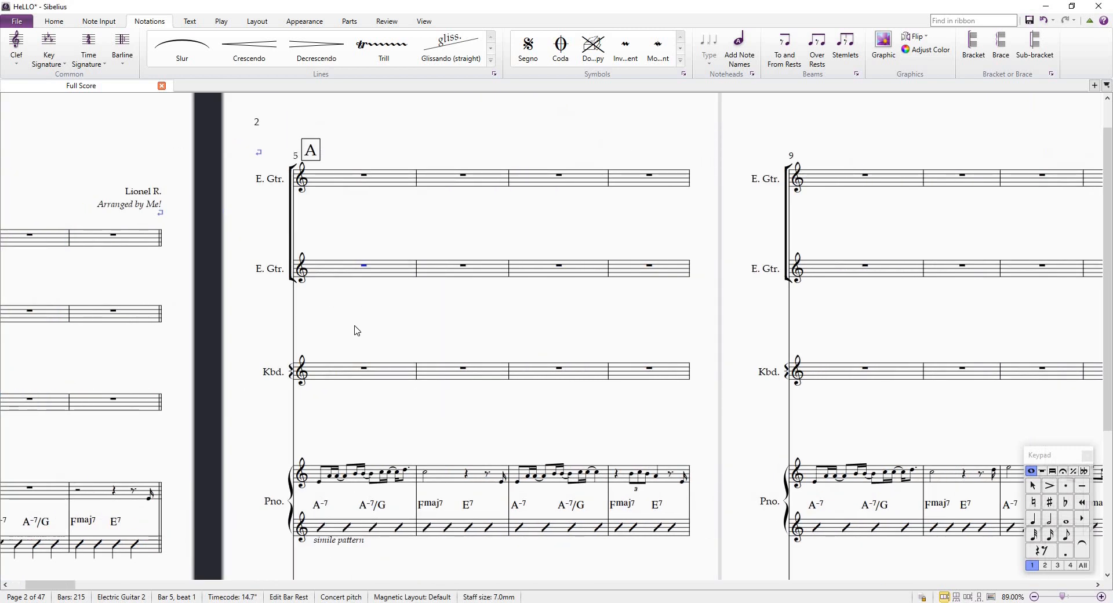
scroll(357, 330, "up", 2)
scroll(379, 348, "down", 1)
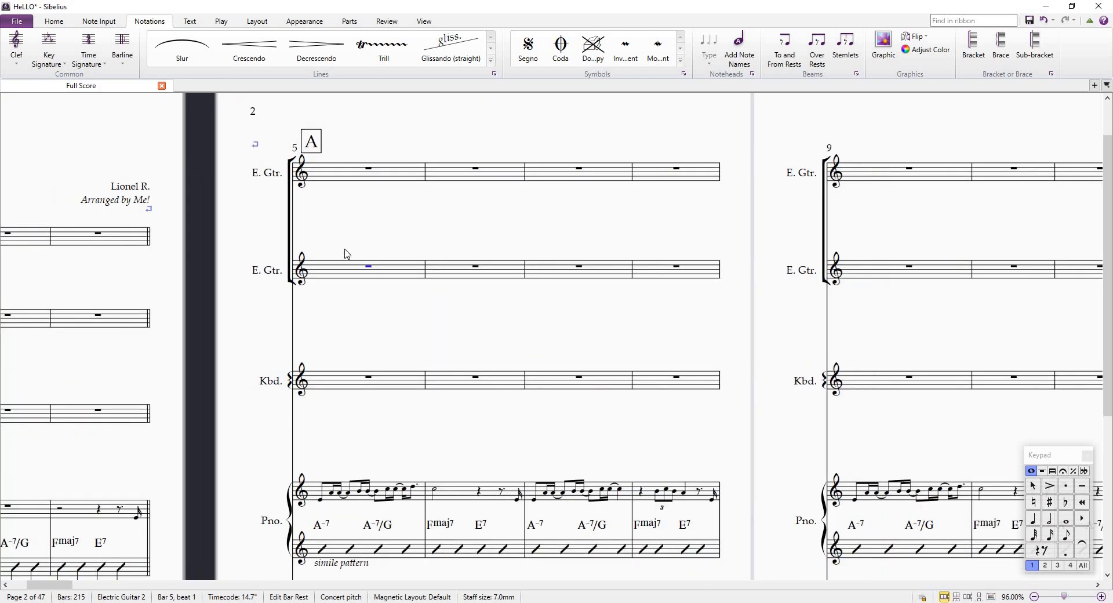
left_click(399, 273)
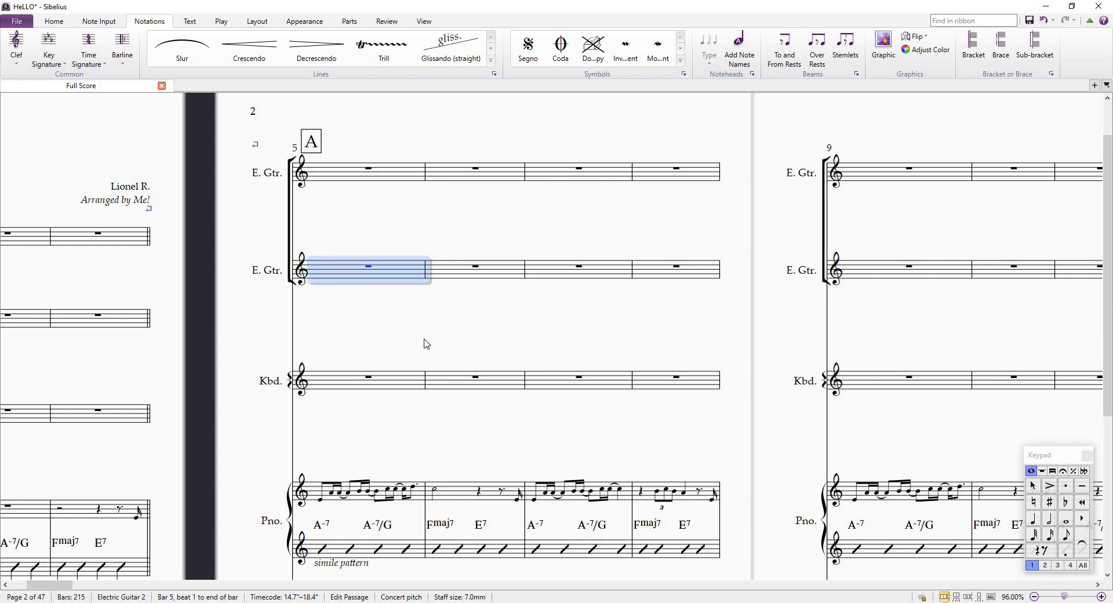
left_click(396, 550)
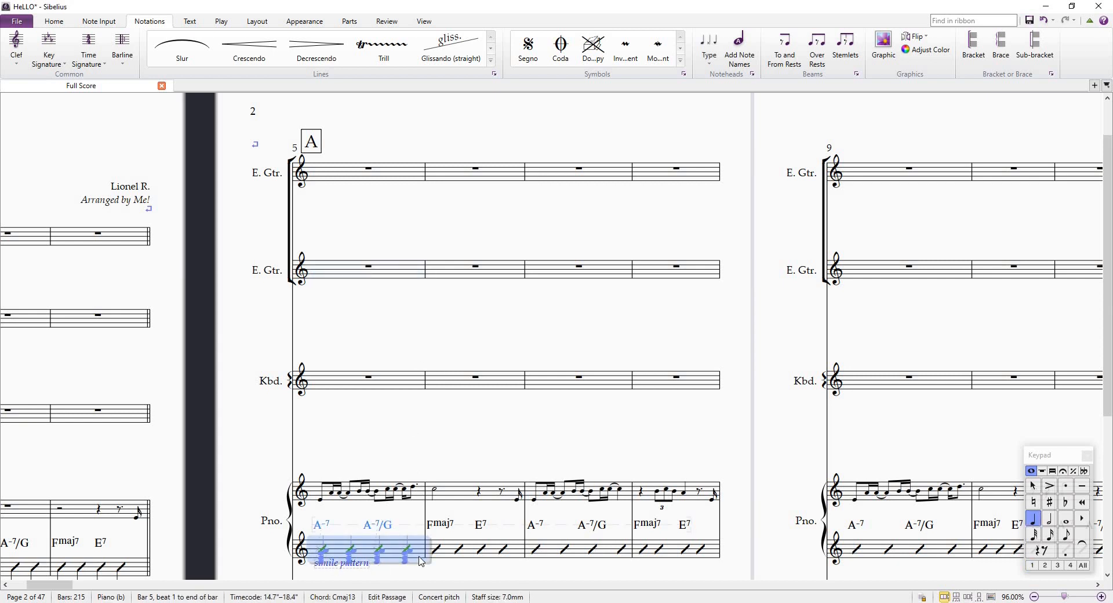
left_click(371, 271)
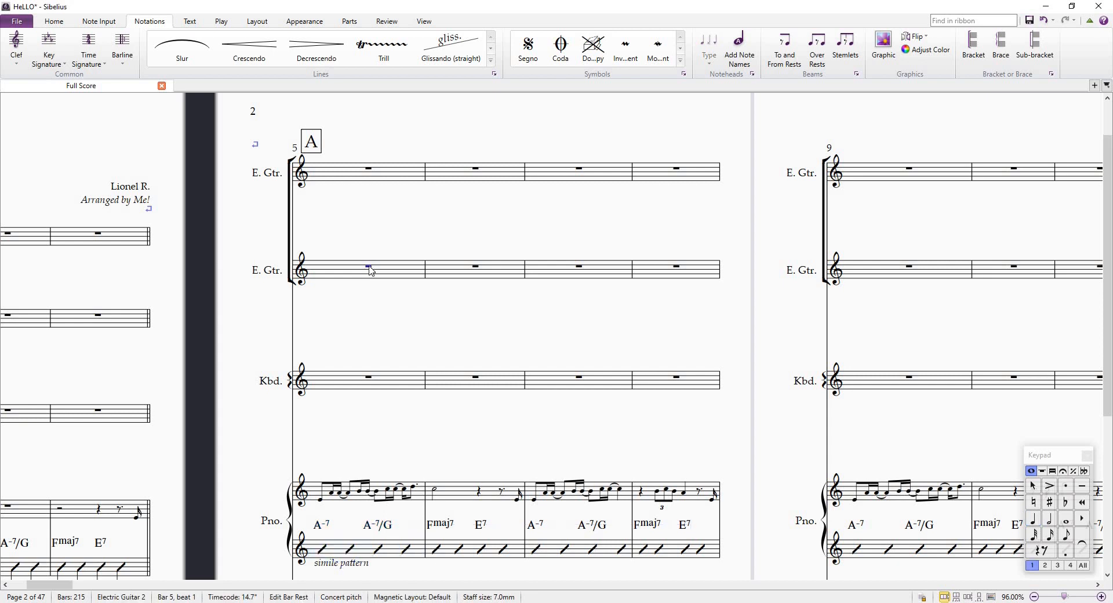
left_click(1035, 520)
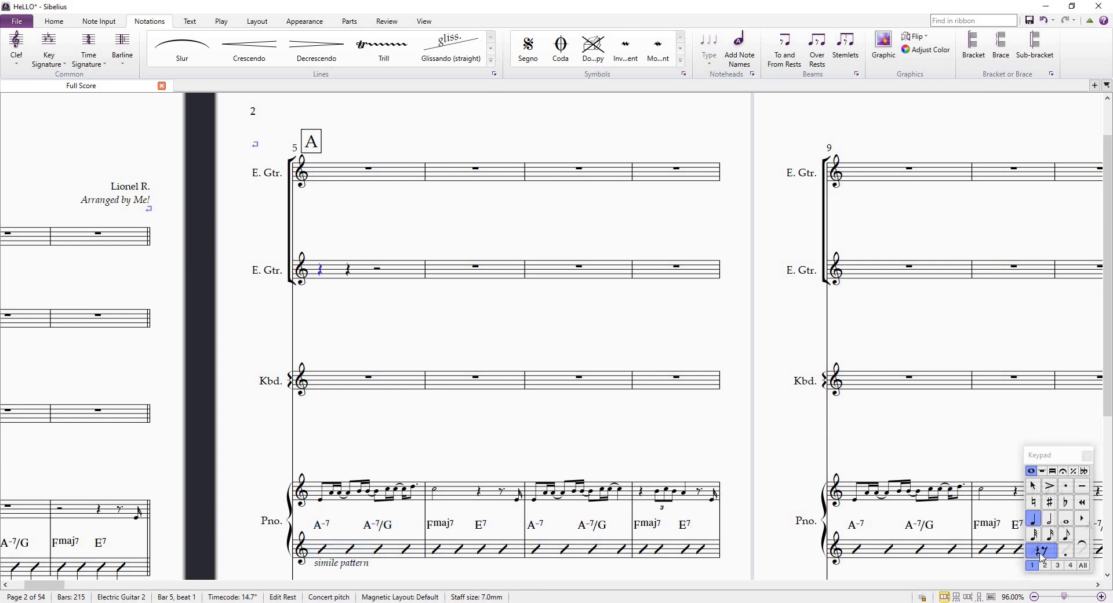
left_click(317, 269)
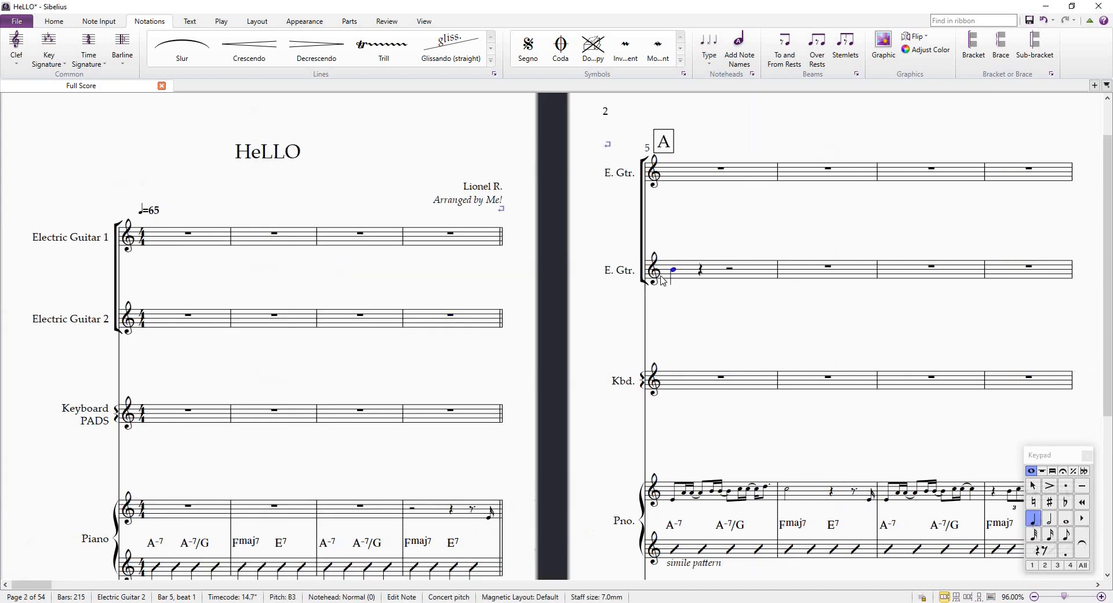
left_click(708, 49)
left_click(752, 249)
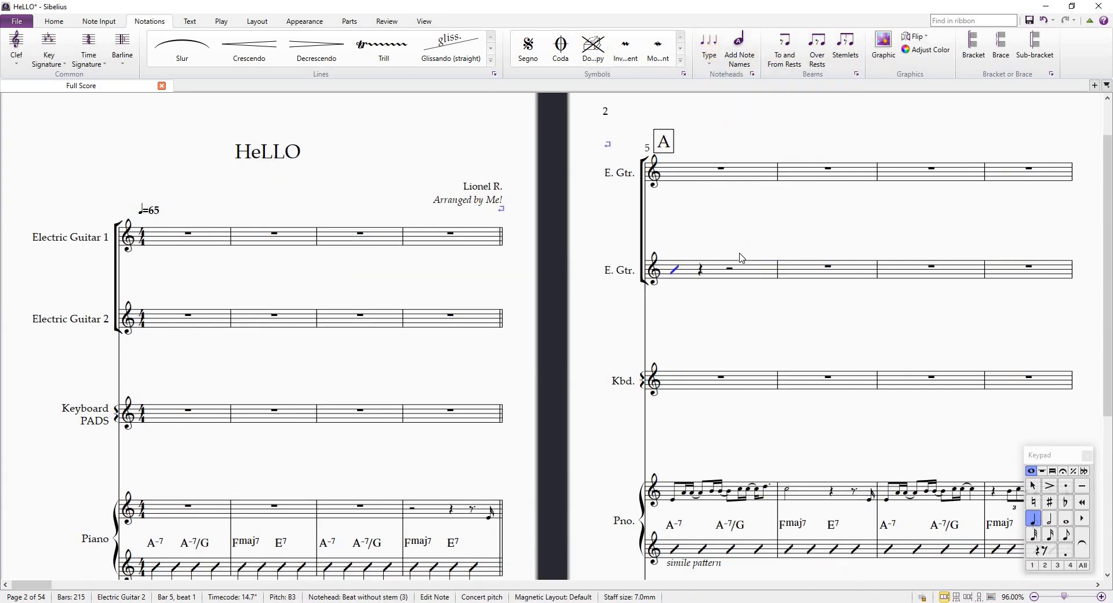
Repeat the stemless slash on every remaining beat of the Electric Guitar 2 staff through the end of bar 8
key("r")
key("r")
key("r")
key("r")
key("r")
key("r")
key("r")
key("r")
key("r")
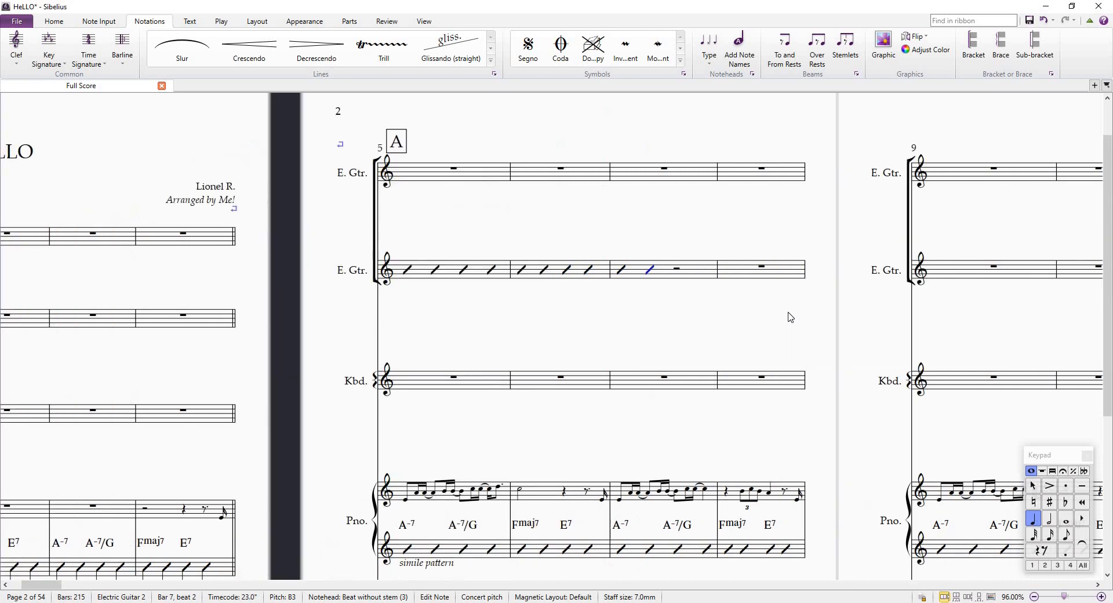
key("r")
key("r")
key("r")
key("r")
key("r")
key("r")
Repeat the Electric Guitar 2 slash bar 8 four times to fill bars 9 through 12
left_click(641, 277)
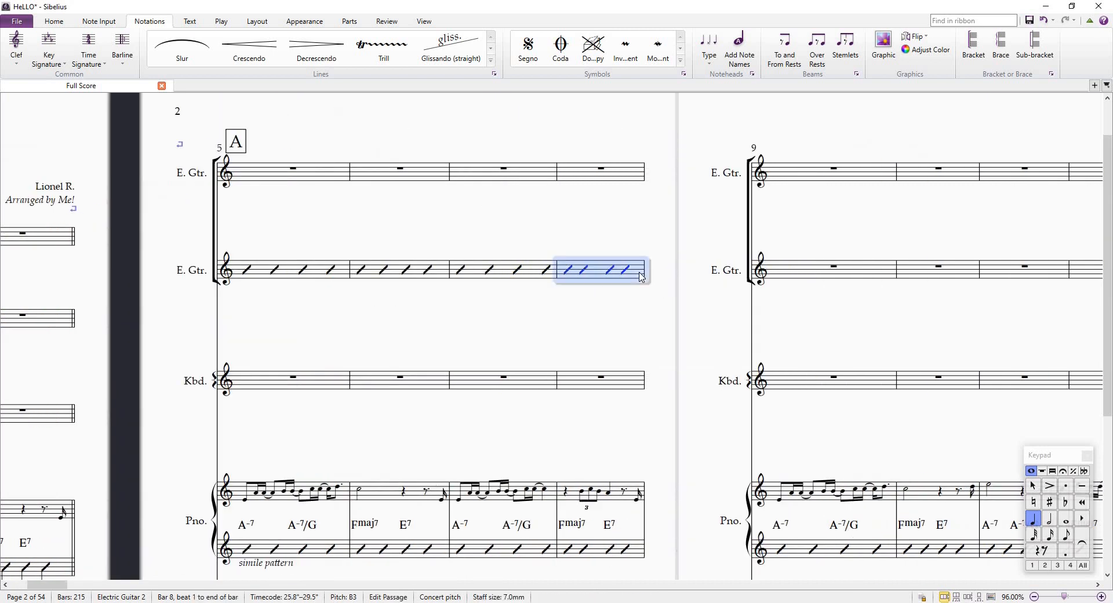
key("r")
key("r")
key("r")
key("r")
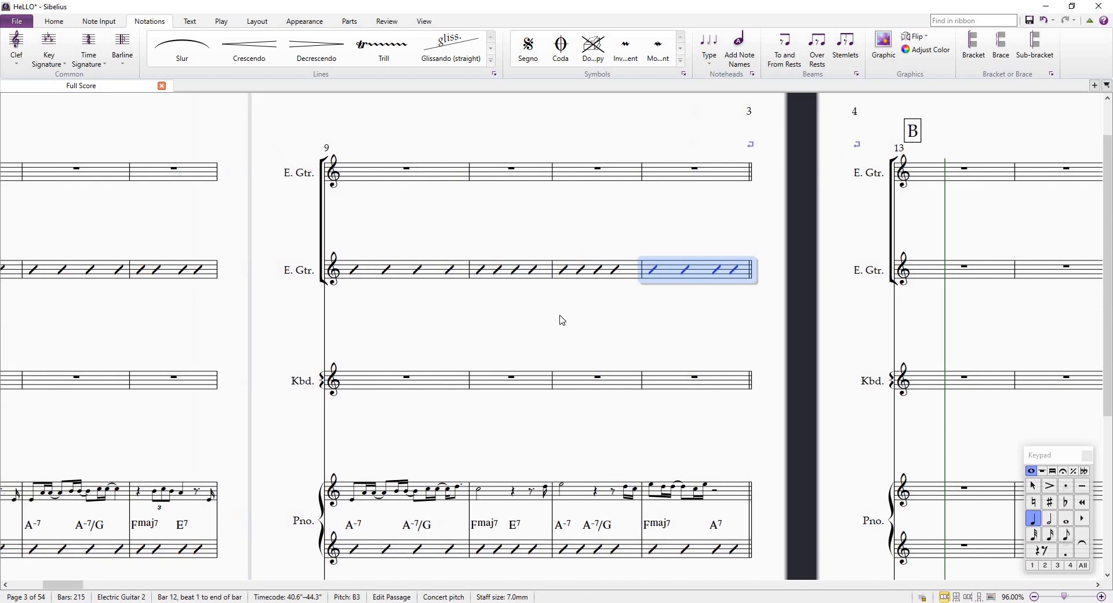
Copy only the chord symbols of the piano's lower staff in bars 5 through 12 onto the Electric Guitar 2 staff, starting at bar 5
scroll(560, 316, "left", 9)
left_click(341, 549)
scroll(754, 550, "right", 8)
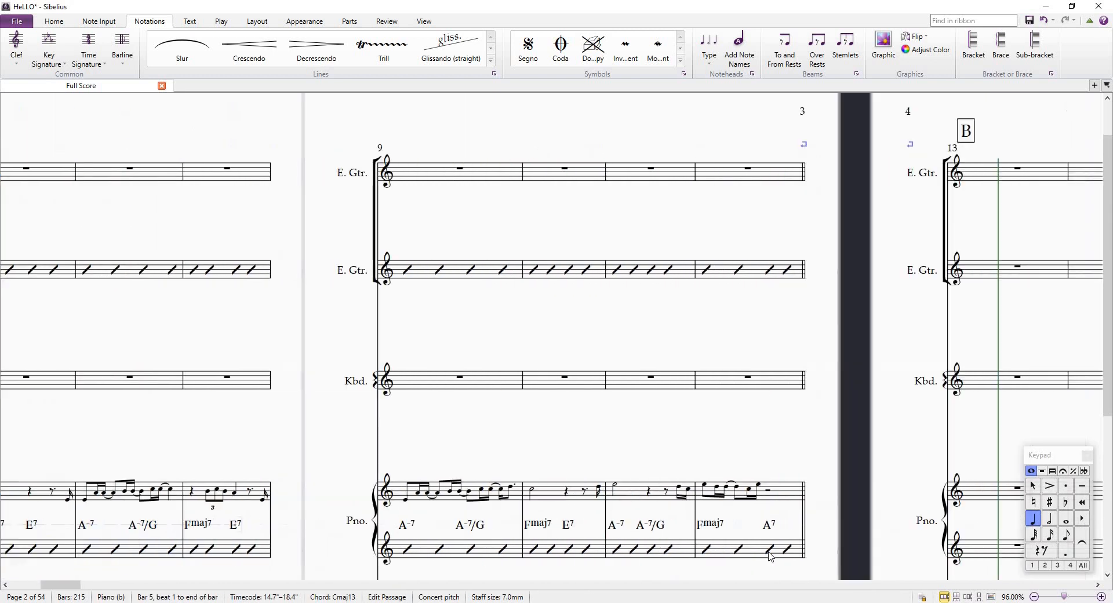
left_click(786, 557, "shift")
scroll(619, 408, "left", 8)
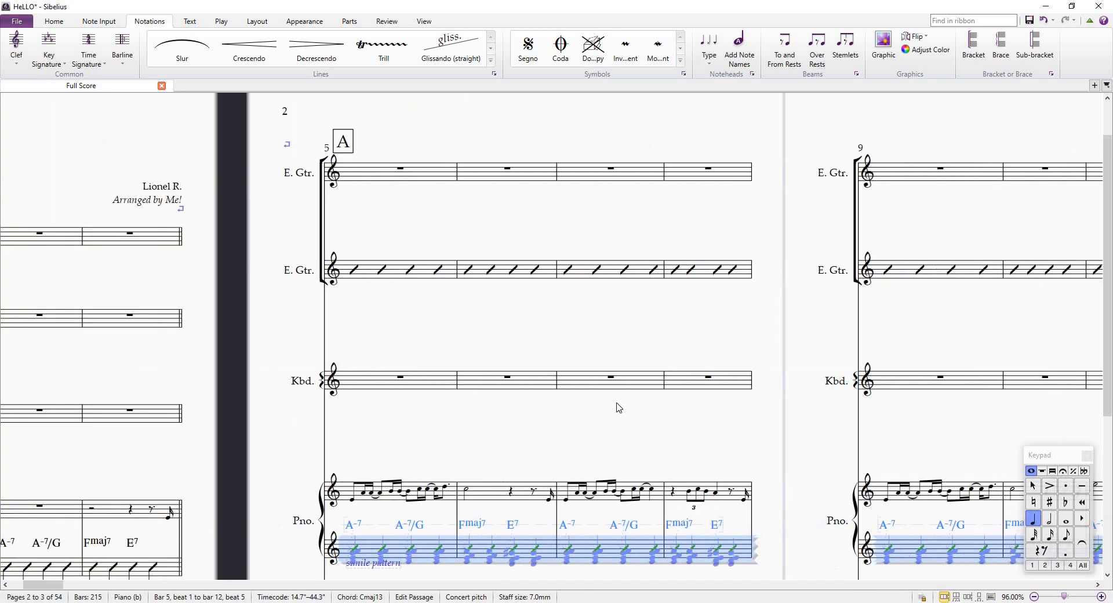
left_click(61, 23)
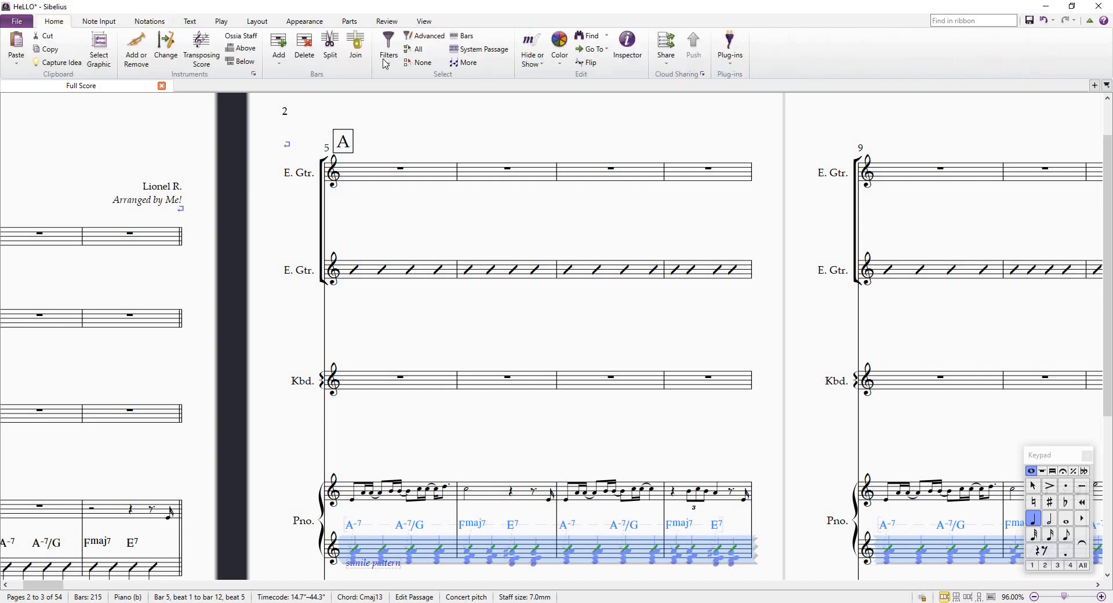
left_click(388, 46)
left_click(439, 114)
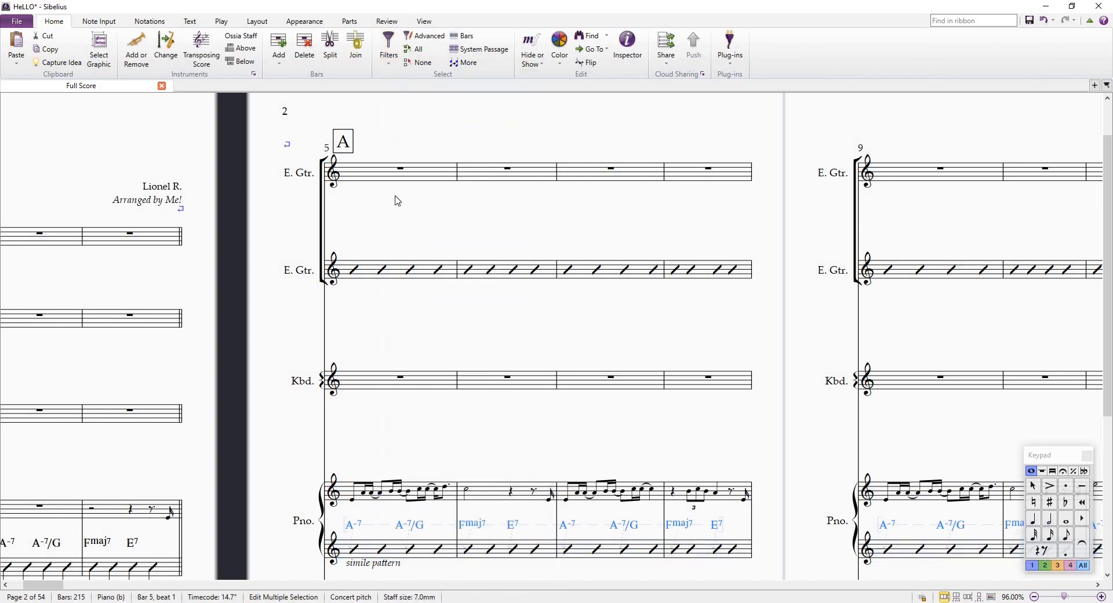
left_click(356, 271)
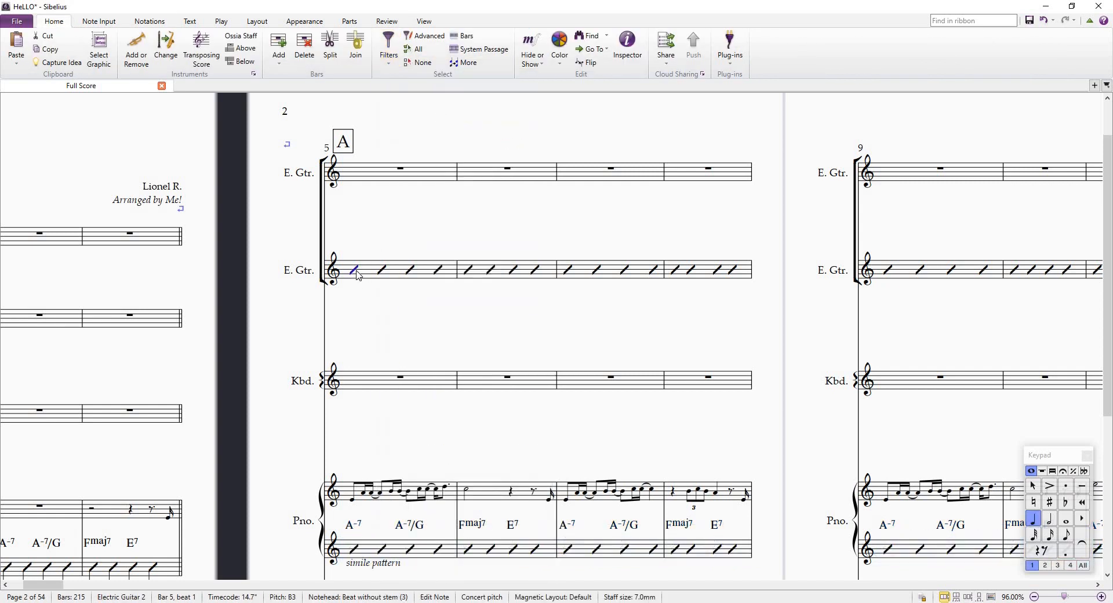
key("ctrl+v")
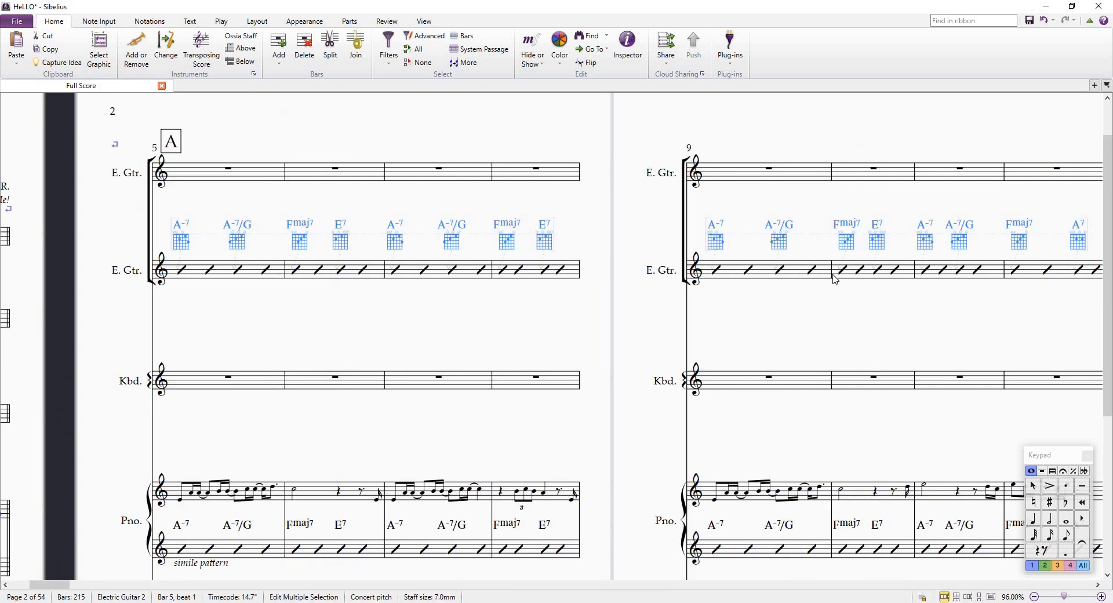
Review the pasted guitar chord symbols in bars 5 through 12 and check the chord symbol editor for chord diagram display options
key("ctrl+minus")
scroll(801, 293, "right", 5)
scroll(800, 293, "left", 4)
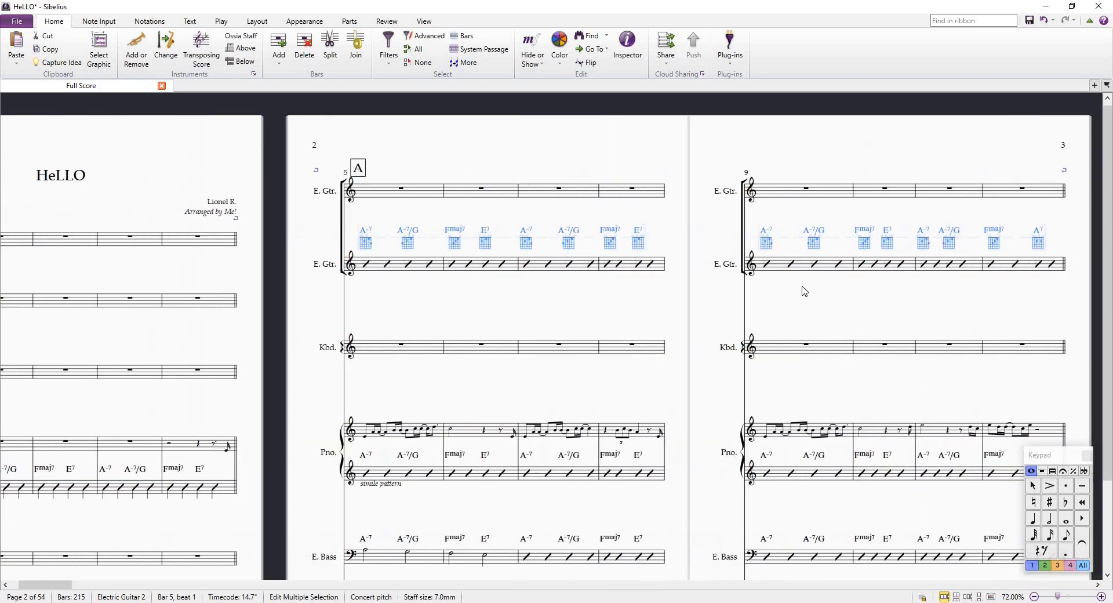
scroll(801, 294, "right", 3)
scroll(800, 293, "left", 4)
scroll(282, 26, "right", 1)
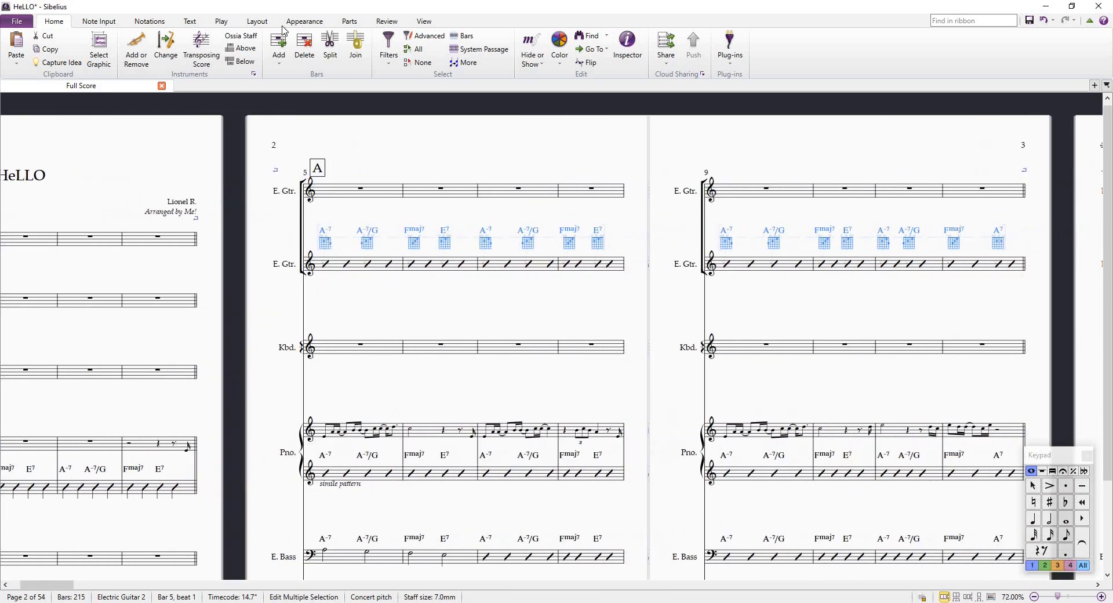
left_click(191, 24)
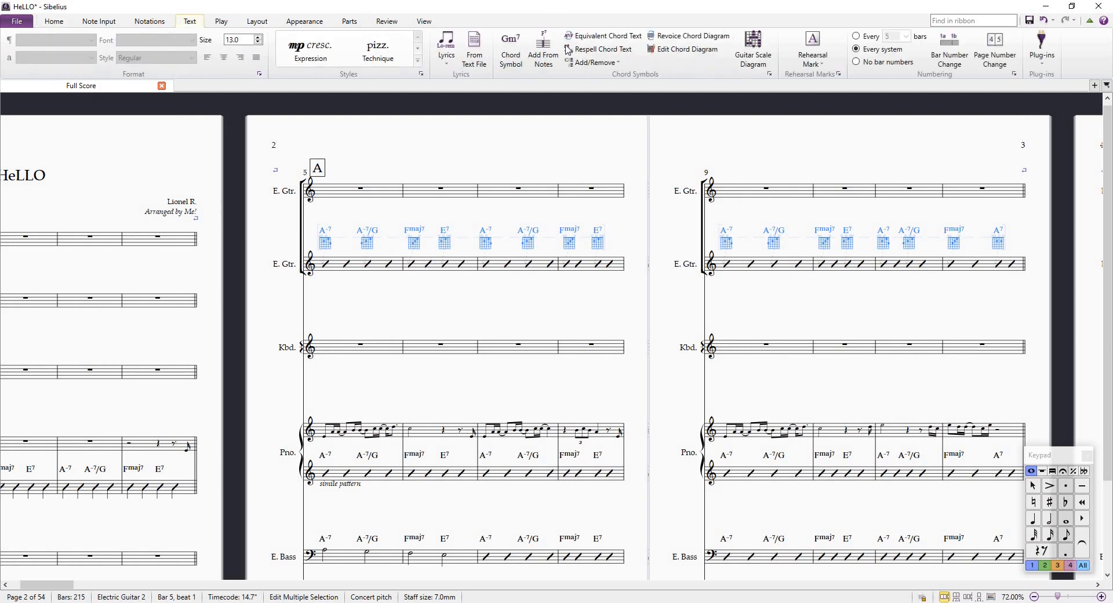
left_click(770, 74)
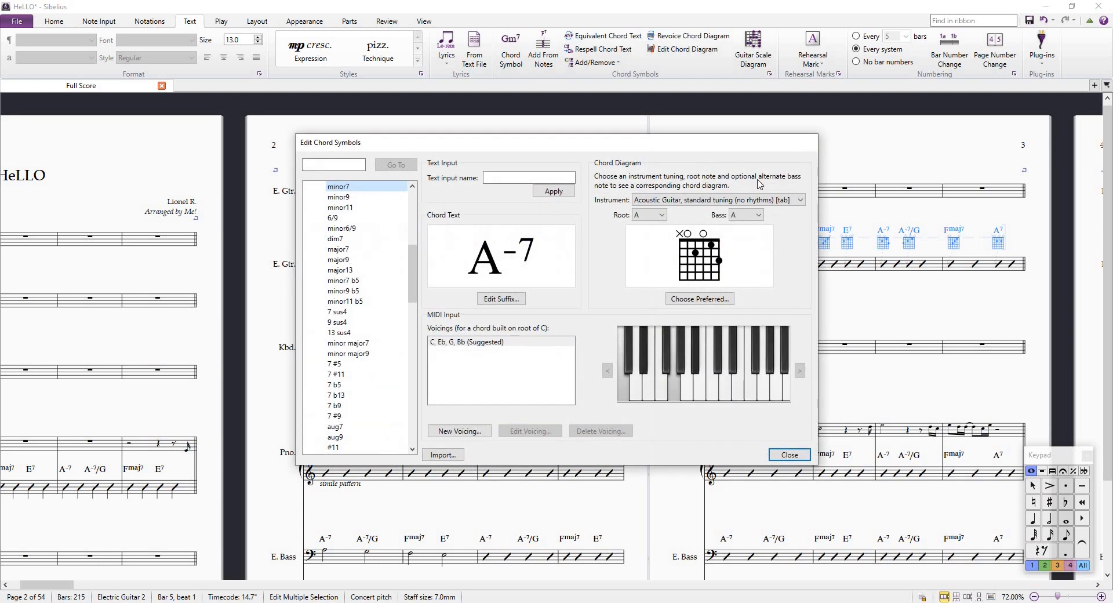
left_click(790, 454)
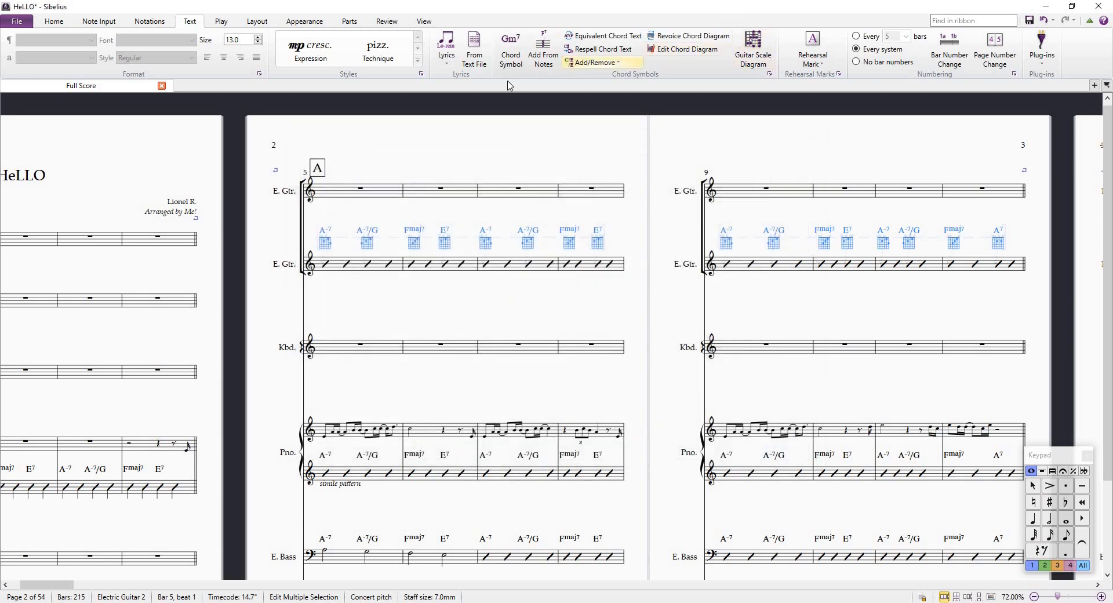
left_click(257, 21)
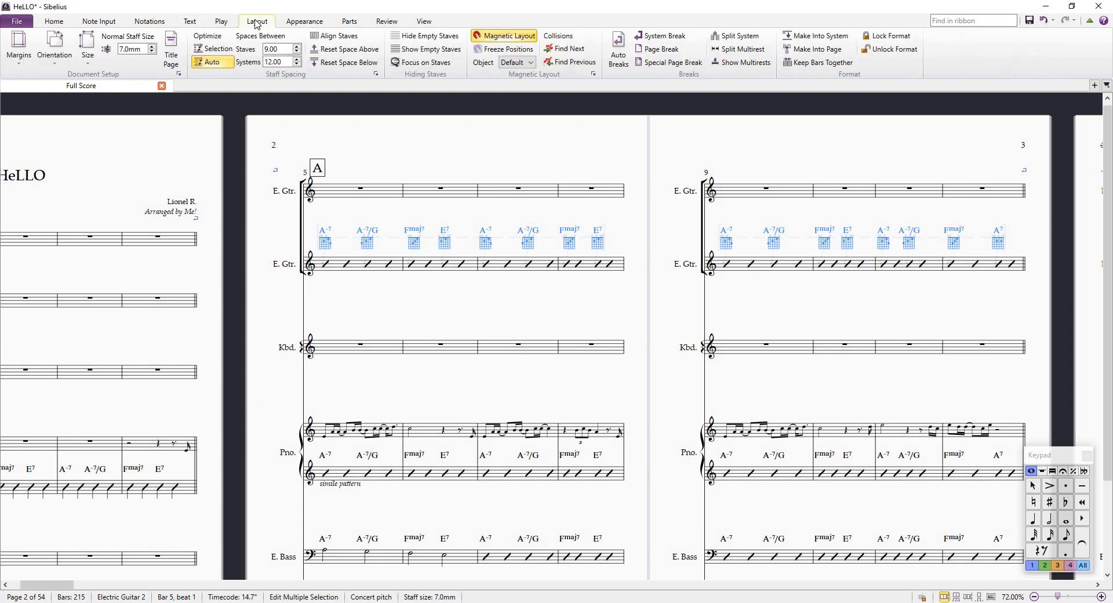
left_click(305, 21)
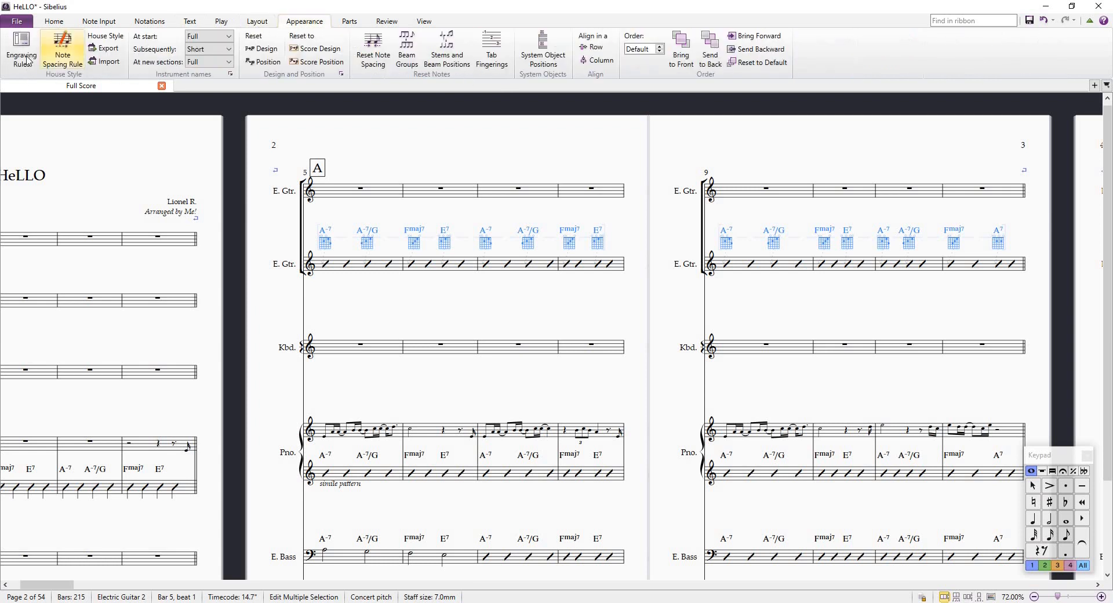
left_click(21, 47)
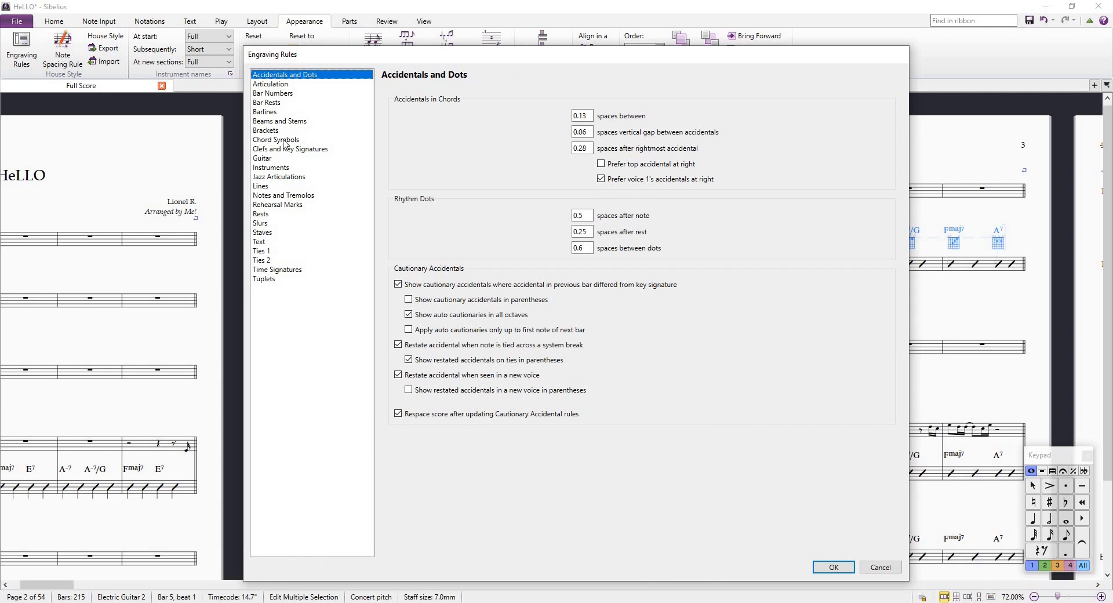
left_click(881, 567)
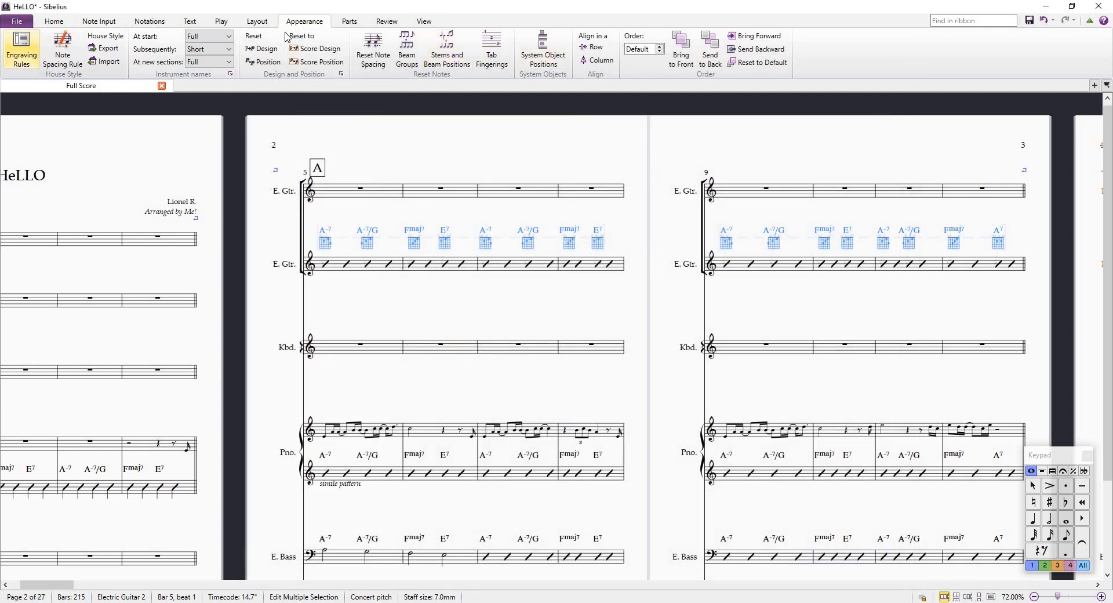
left_click(22, 53)
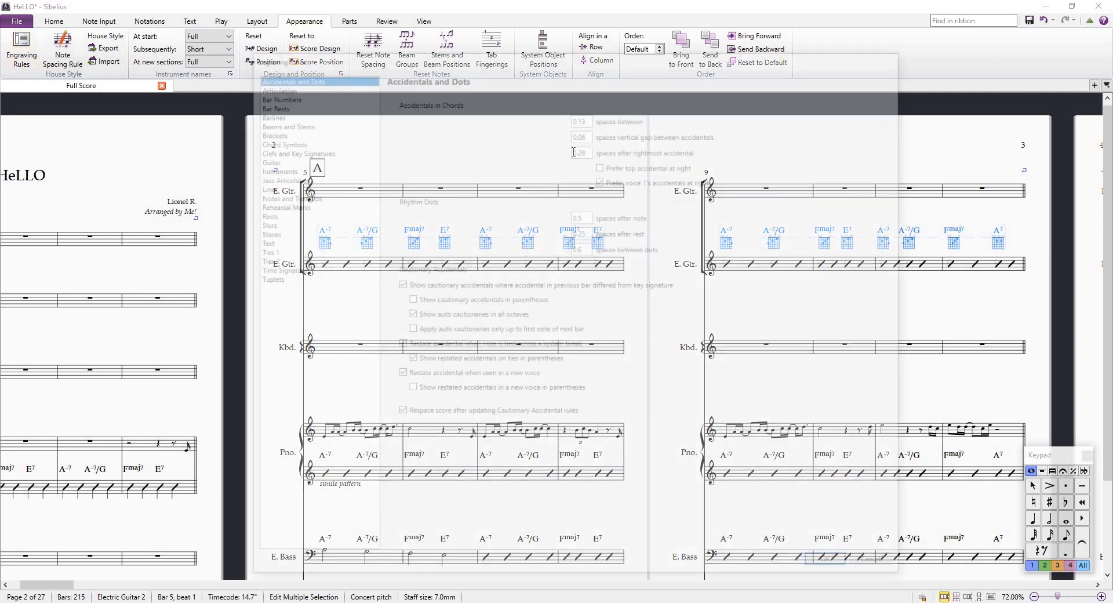
left_click(284, 140)
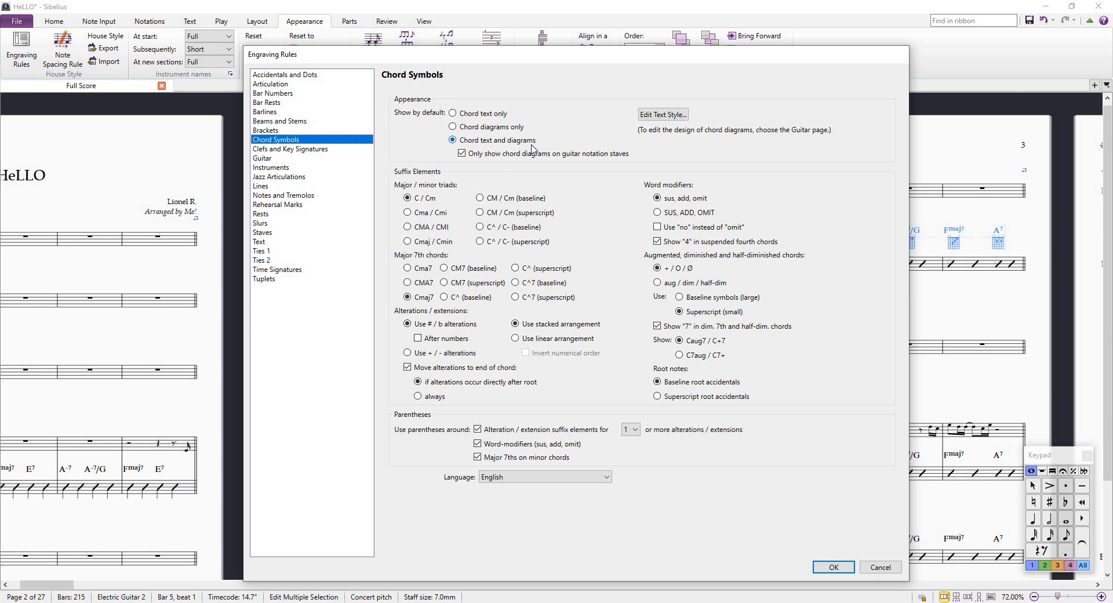
left_click(452, 115)
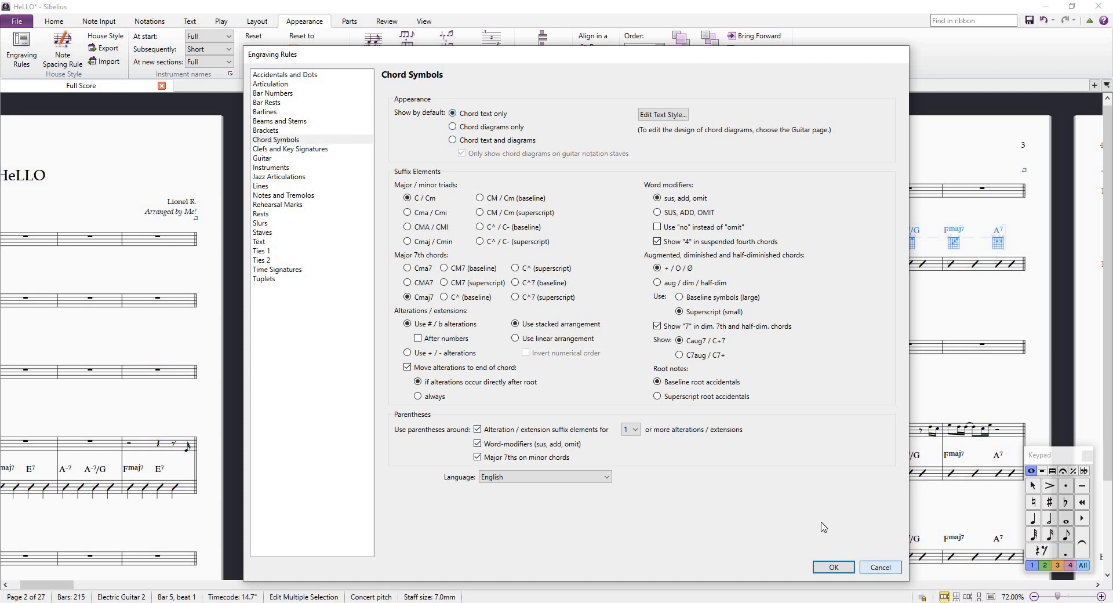
left_click(880, 566)
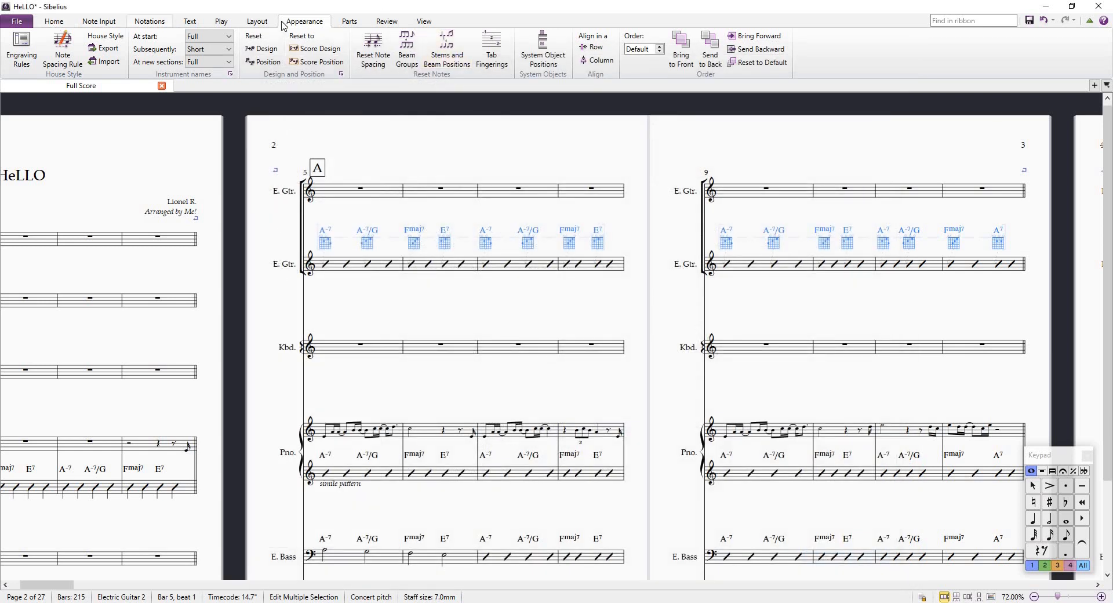
Set the engraving rules to show chord symbols as chord text only by default, removing the guitar chord diagrams
left_click(21, 51)
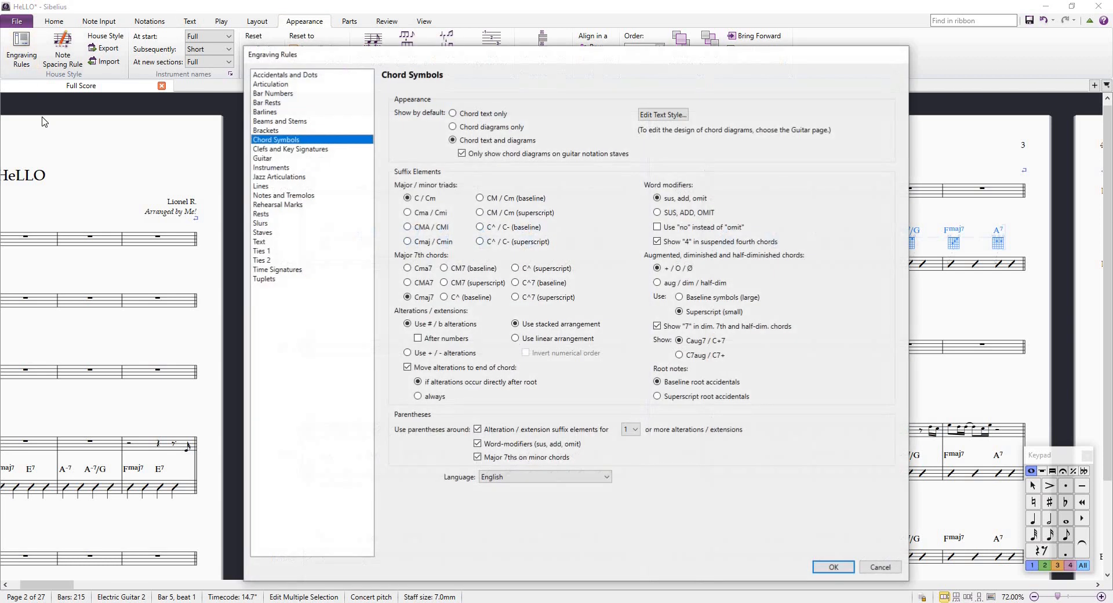
left_click(452, 114)
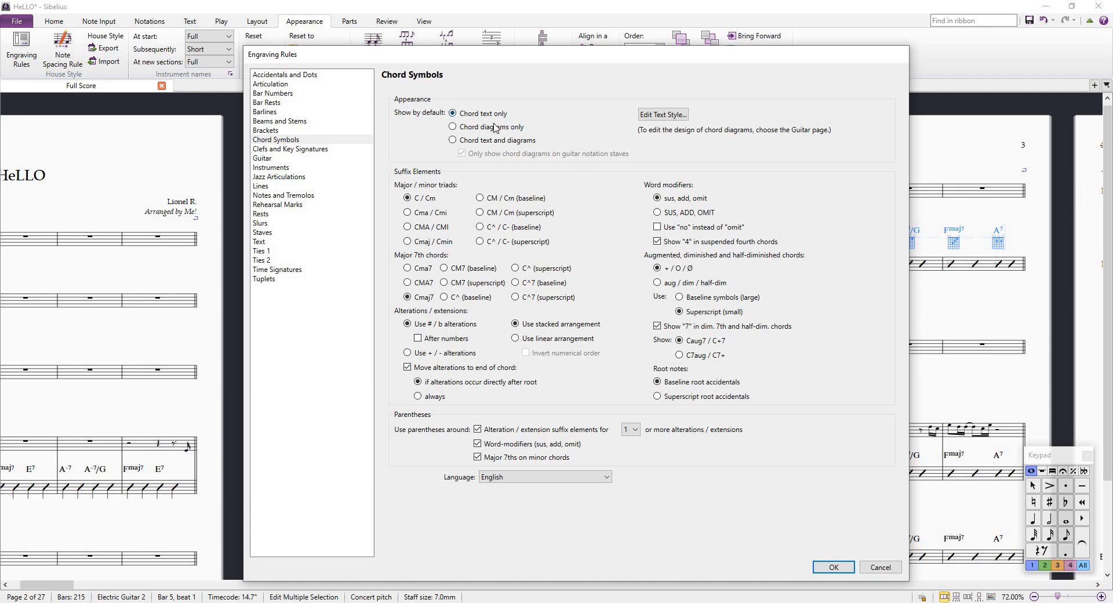
left_click(844, 567)
scroll(709, 281, "down", 2)
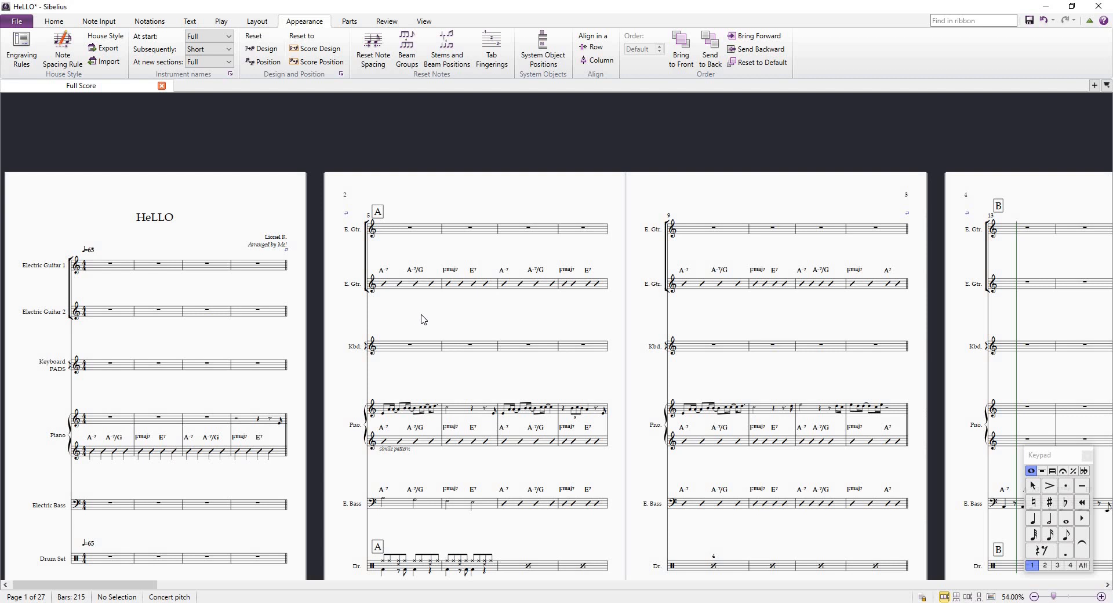
Clear the slashes and chord symbols from bars 5 and 6 of the Electric Guitar 2 staff
scroll(422, 316, "up", 3)
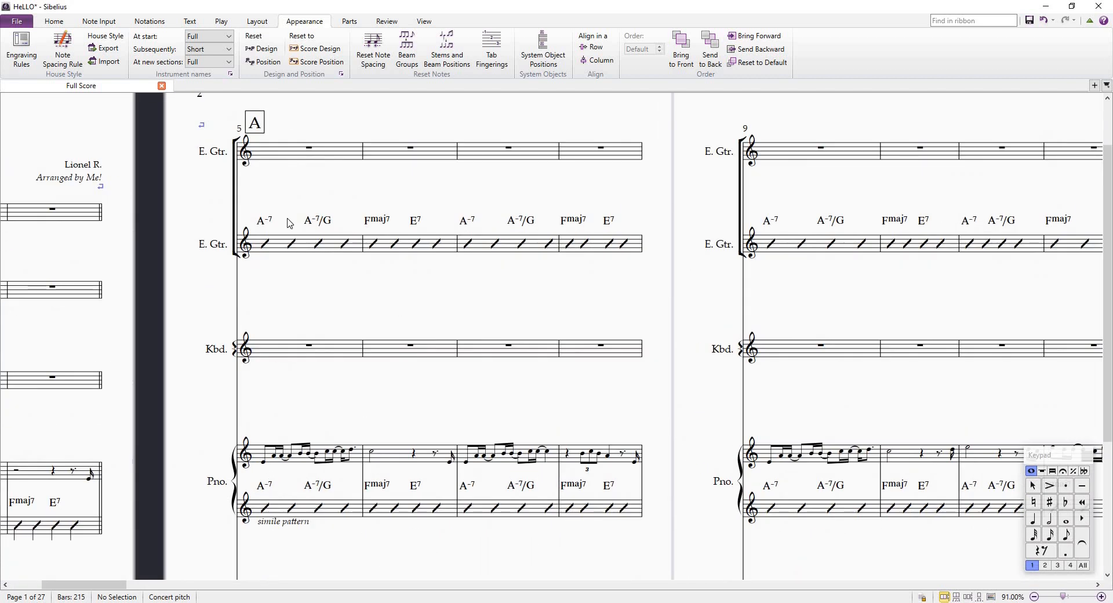
left_click(314, 244)
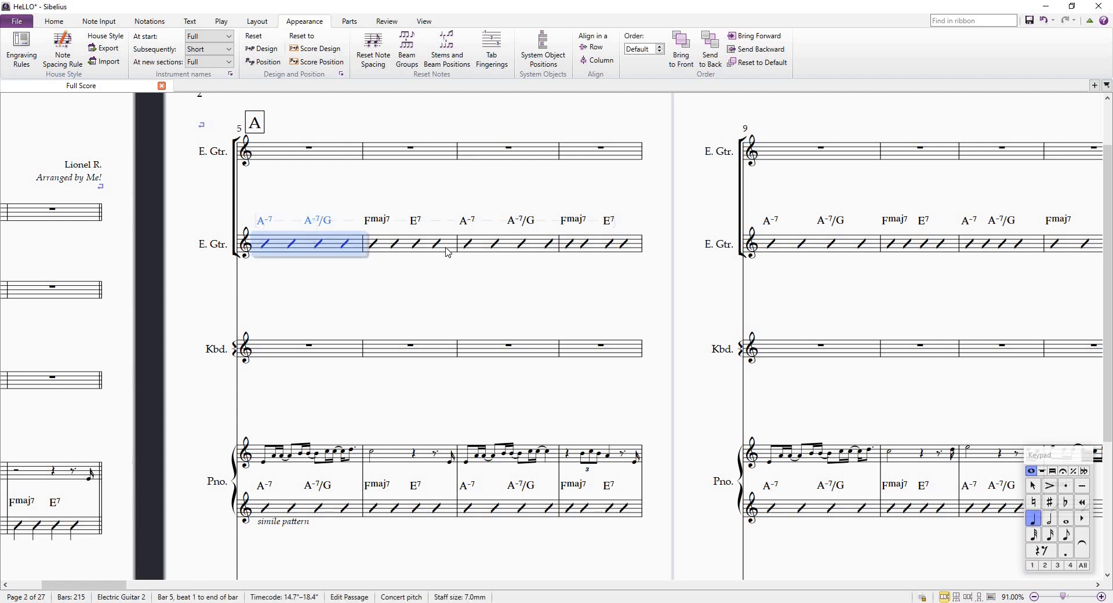
left_click(448, 253, "shift")
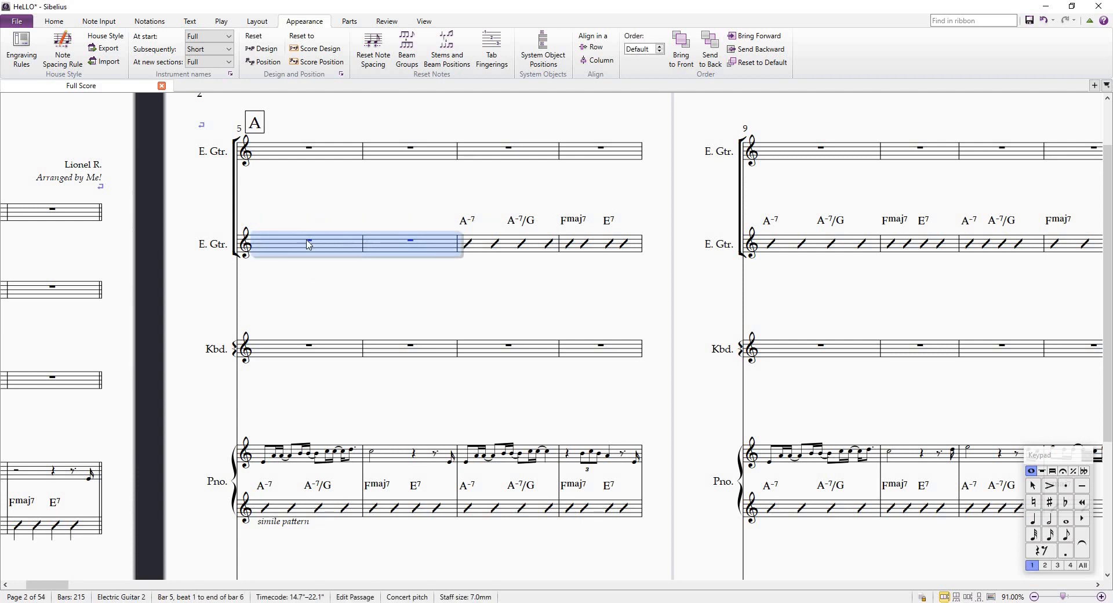
key("Delete")
Enter the eighth notes A3, C4, E4, A3, G3, C4, E4, G3 in bar 5 of Electric Guitar 2
left_click(1068, 539)
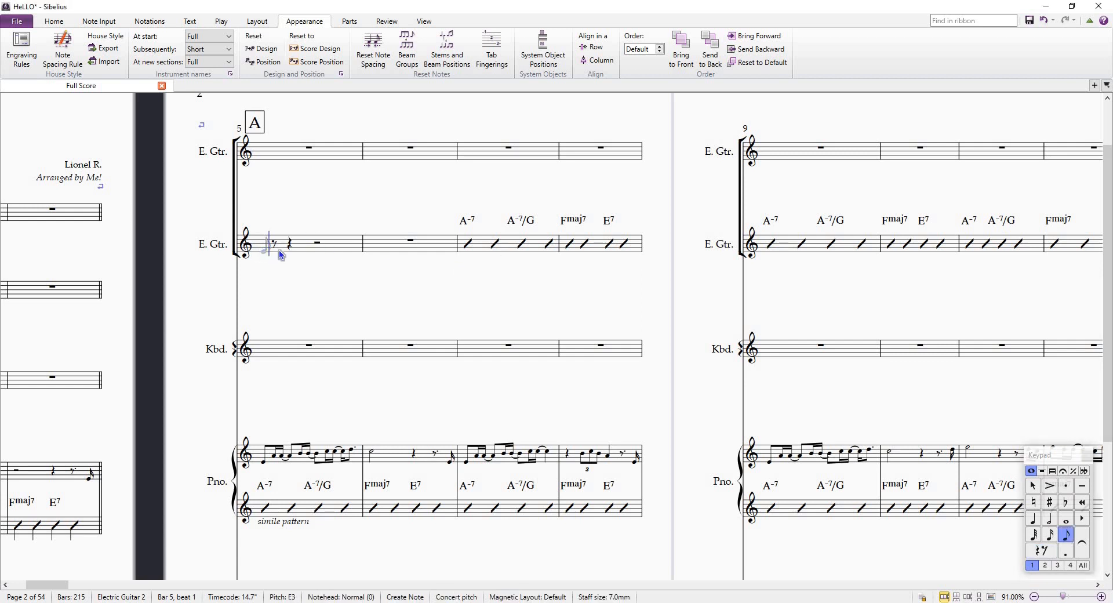
key("a")
key("c")
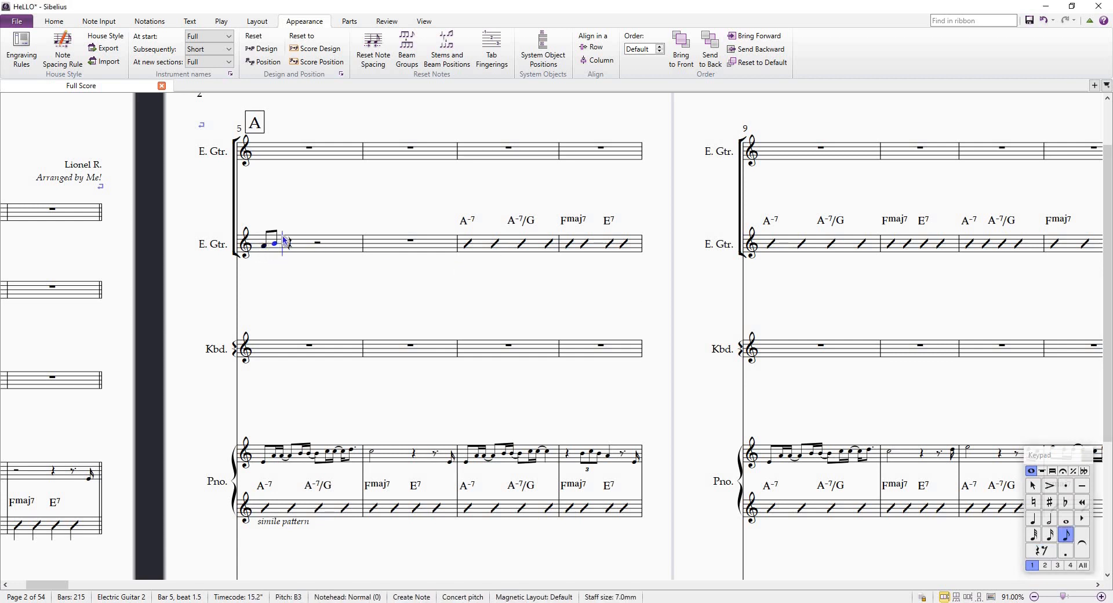
key("e")
key("c")
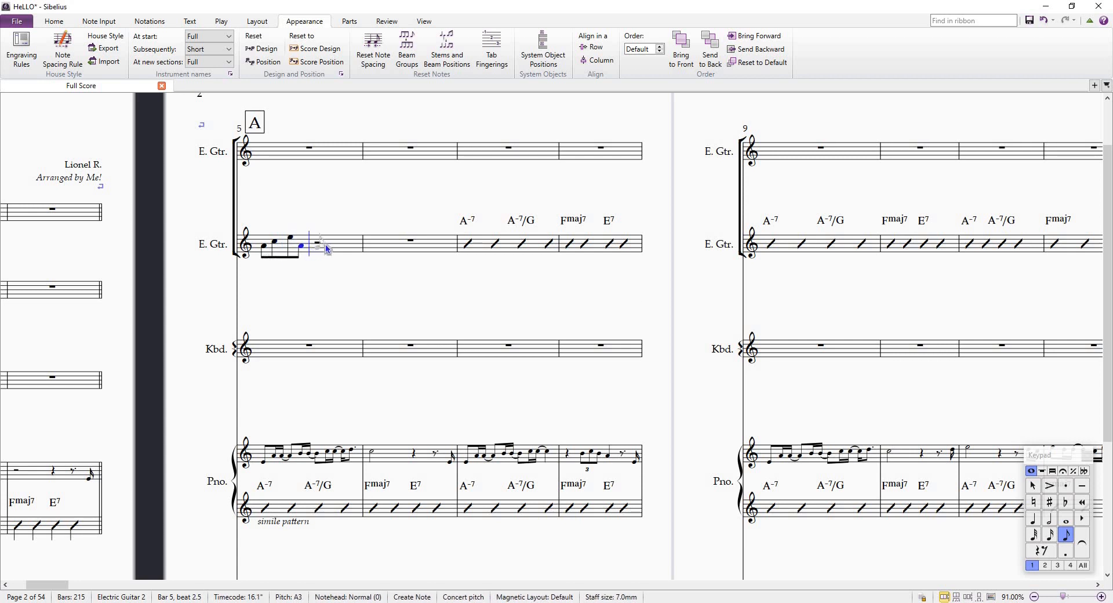
key("a")
key("c")
key("e")
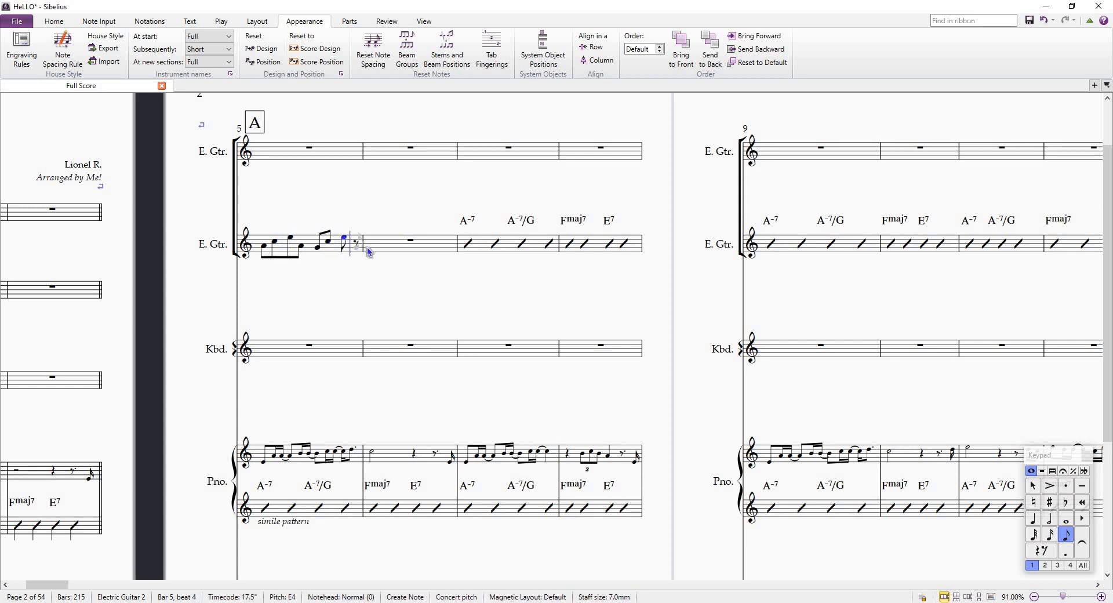
key("g")
Enter the eighth notes F3, C4, E4, F3, E3, B3, E4, B3 in bar 6 of Electric Guitar 2
key("f")
key("c")
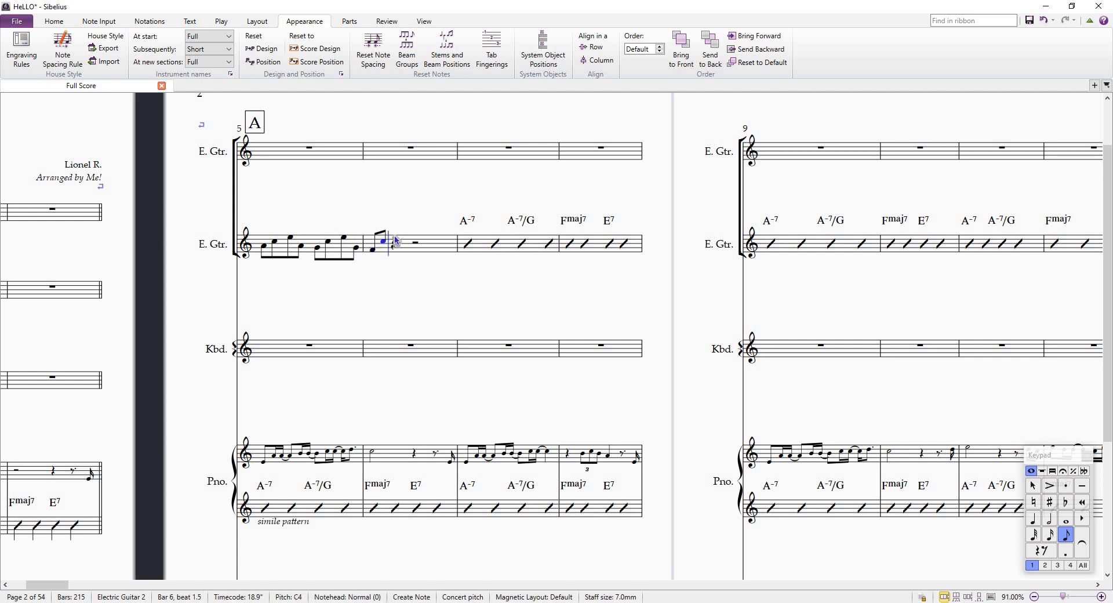
key("e")
key("g")
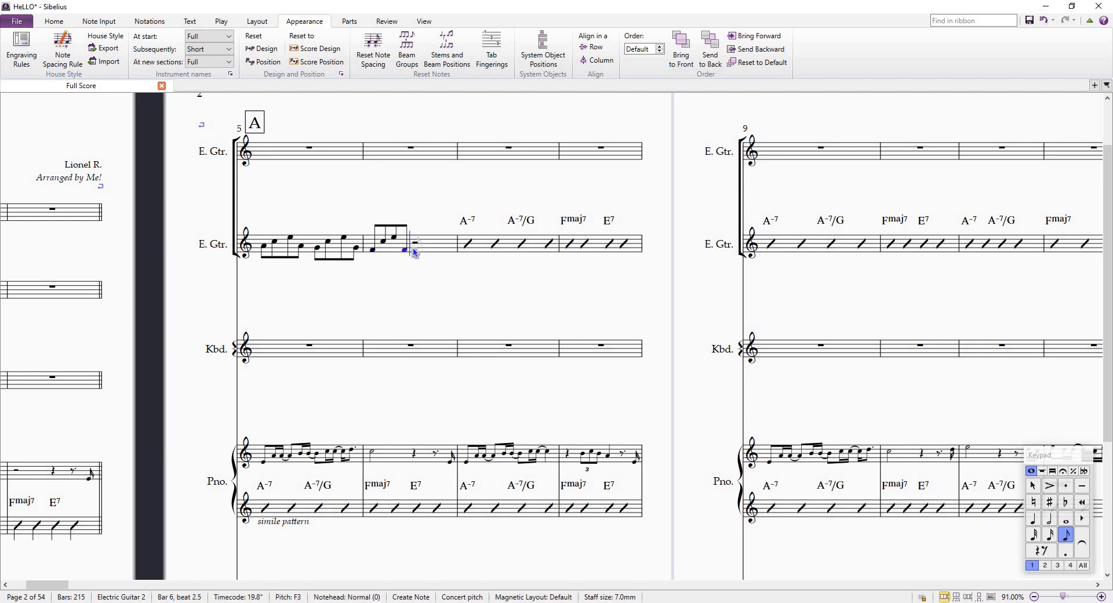
key("f")
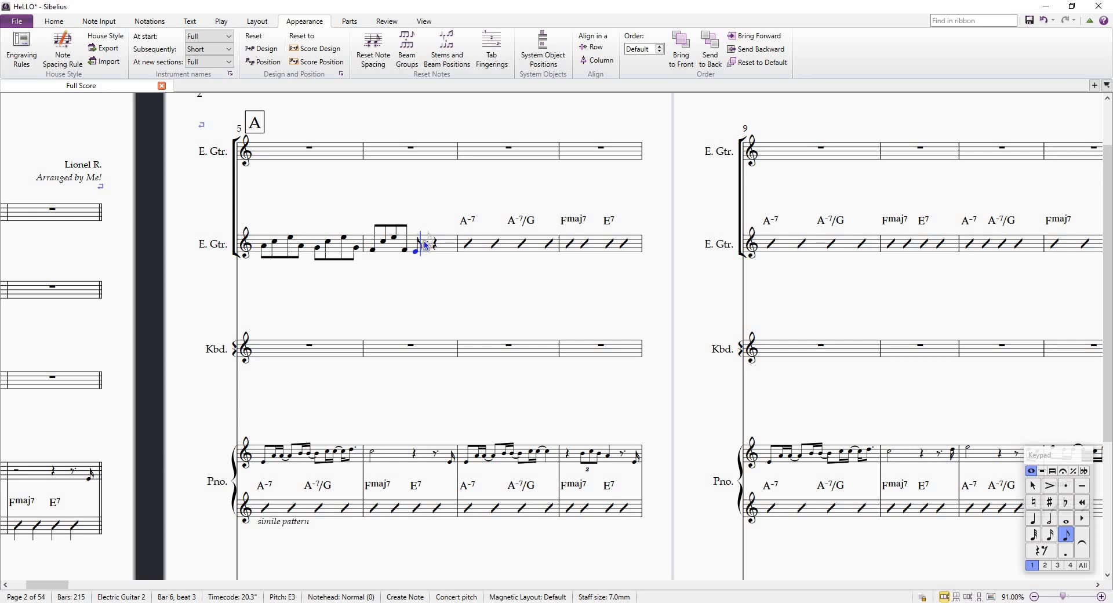
key("b")
key("e")
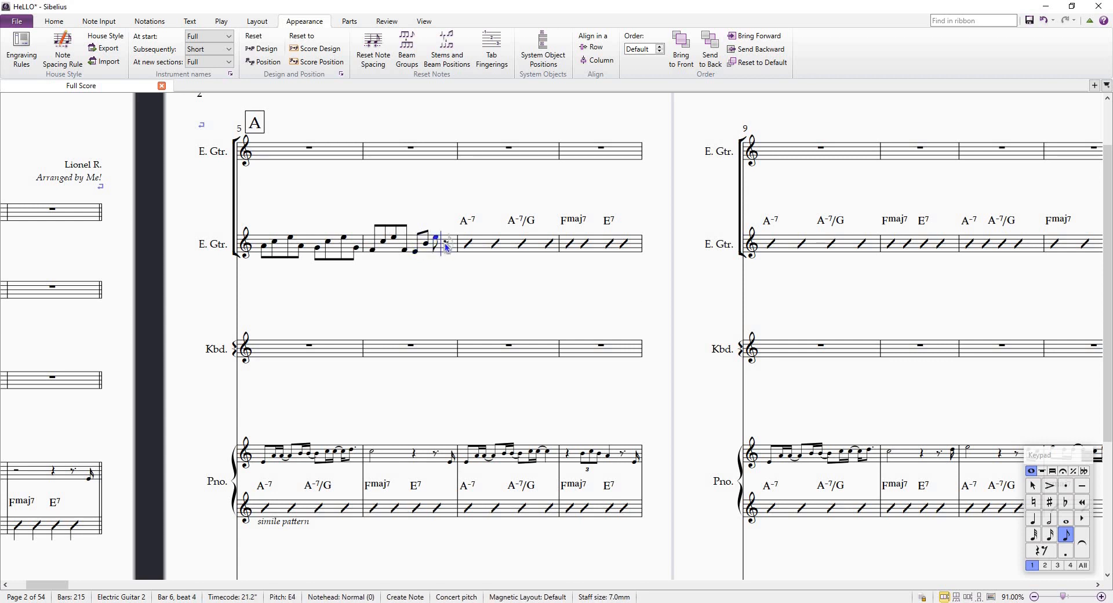
key("b")
key("Escape")
key("Left")
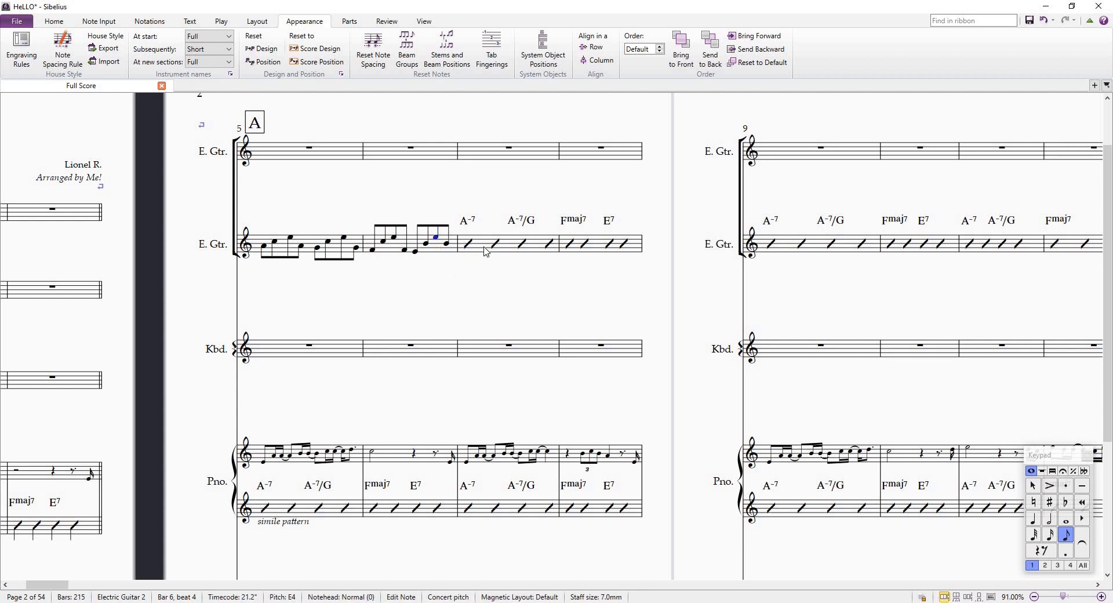
Copy the piano's "simile pattern" text to bar 7 of the Electric Guitar 2 staff
left_click(490, 252)
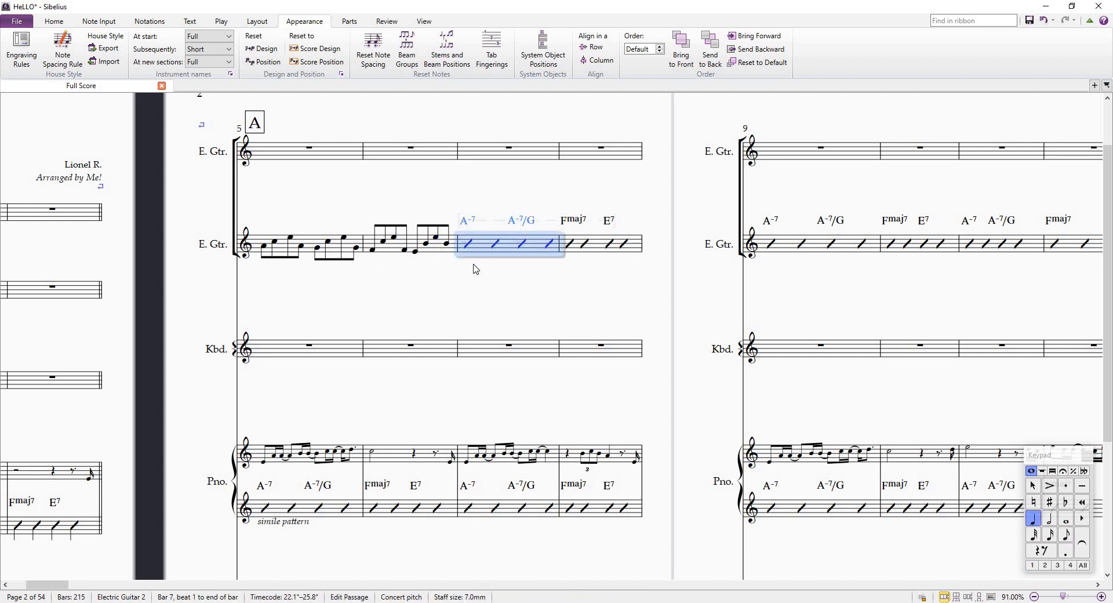
key("Escape")
left_click(288, 524)
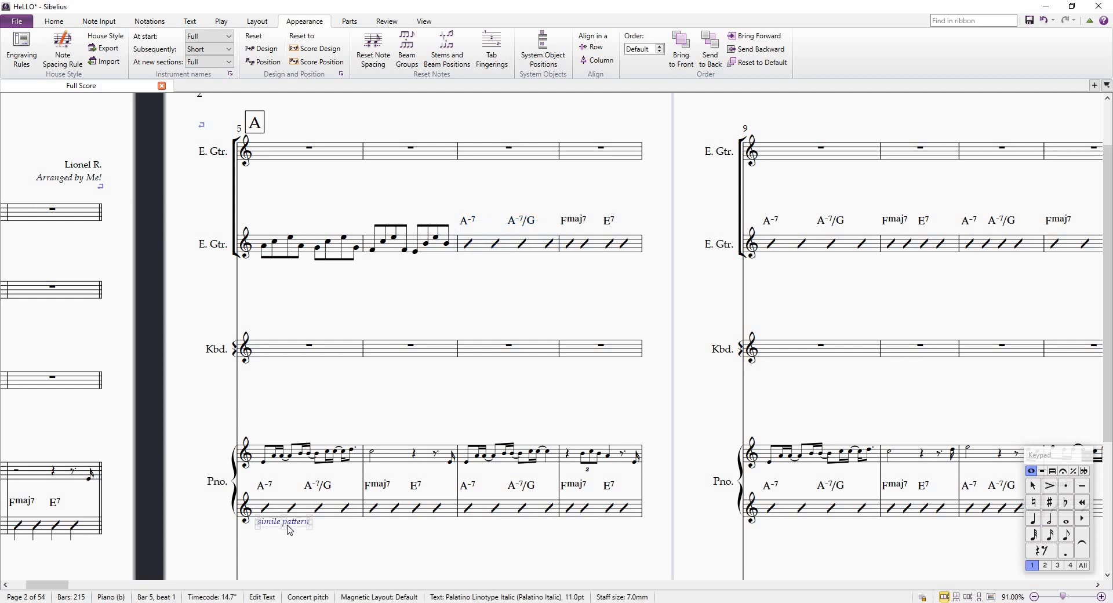
key("ctrl+c")
left_click(484, 245)
key("ctrl+v")
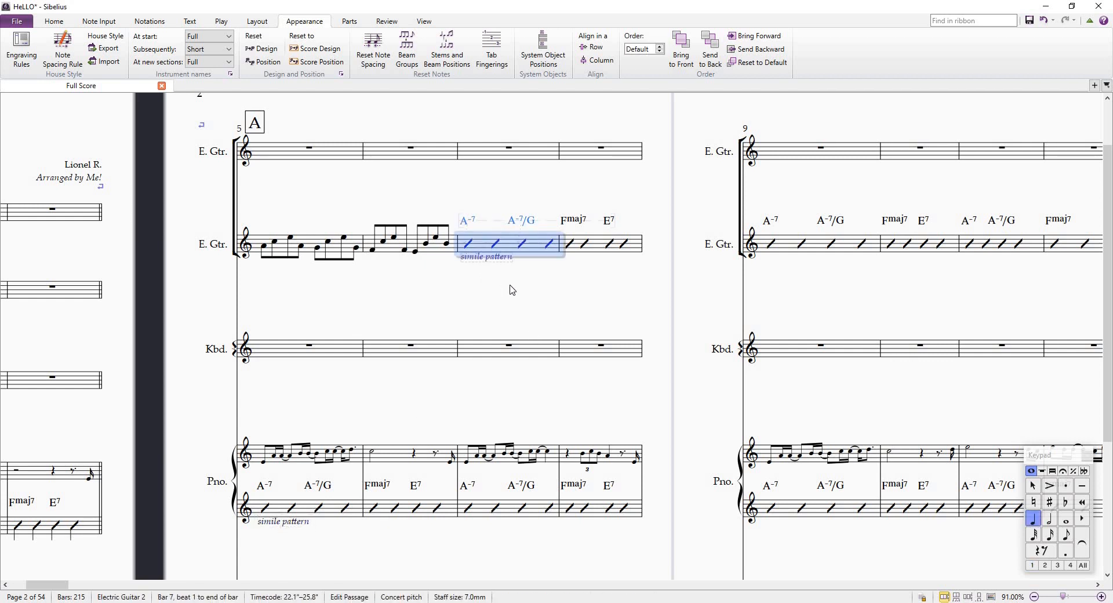
key("Escape")
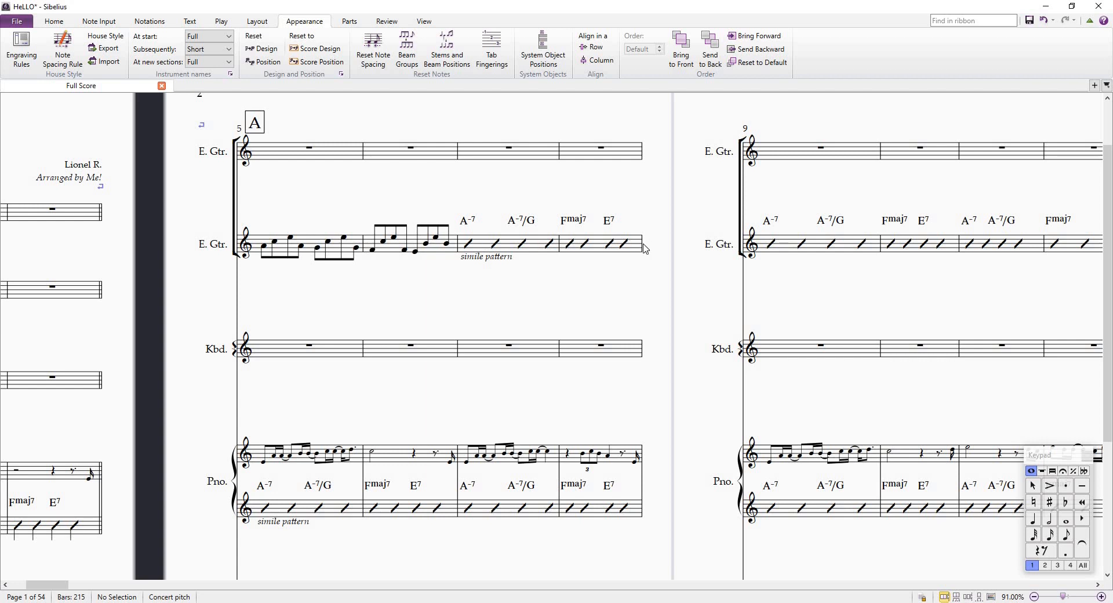
Copy only the chord symbols of Electric Guitar 2 bars 7 and 8 onto bars 5 and 6 of the same staff
left_click(484, 245)
left_click(632, 247, "shift")
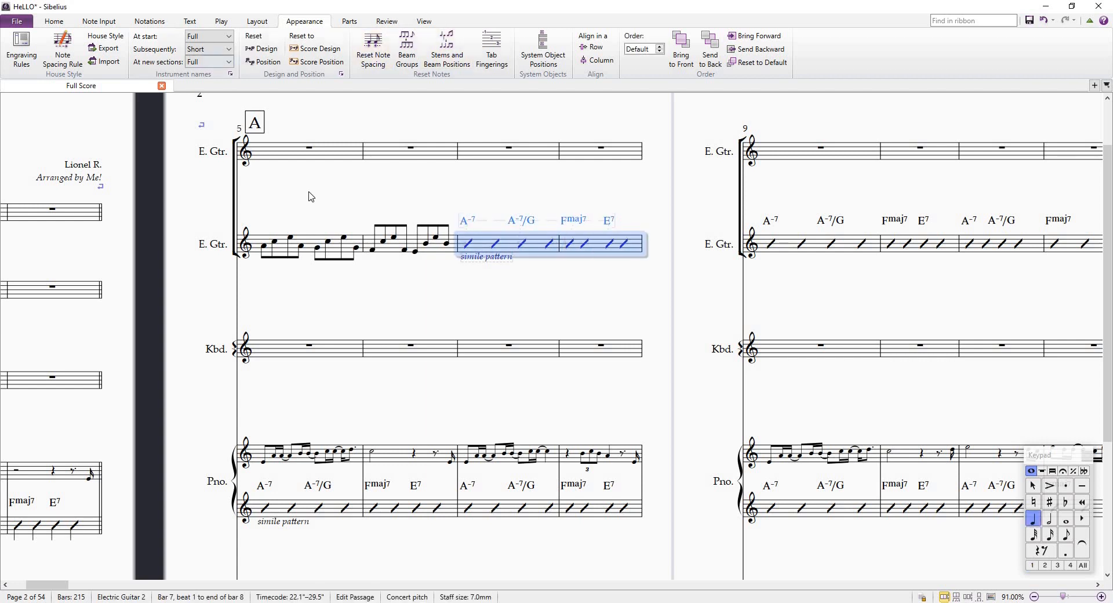
left_click(60, 26)
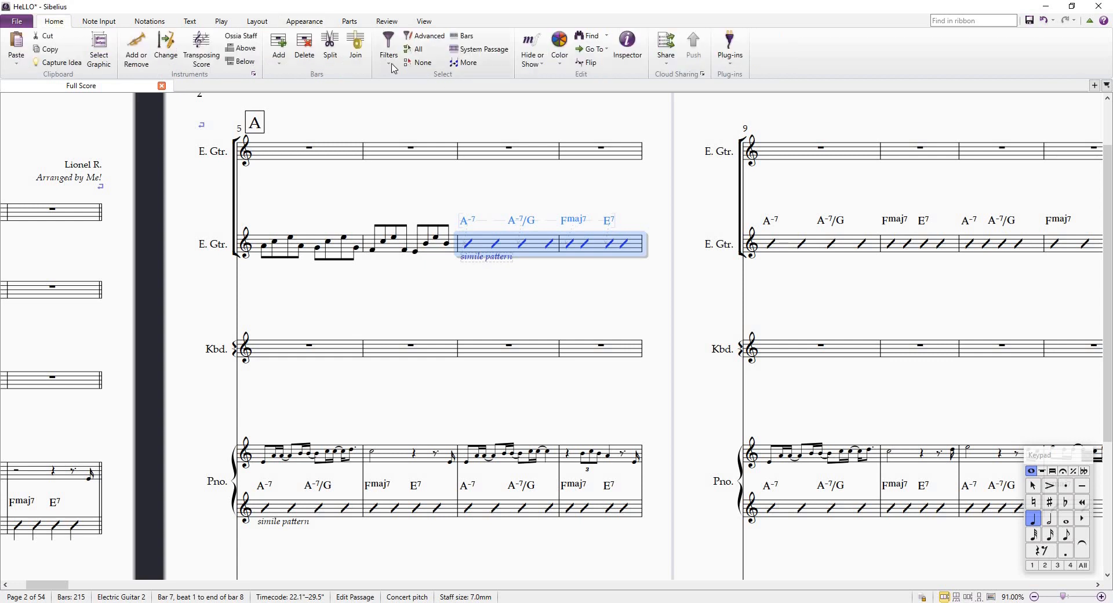
left_click(388, 58)
left_click(418, 119)
left_click(265, 247)
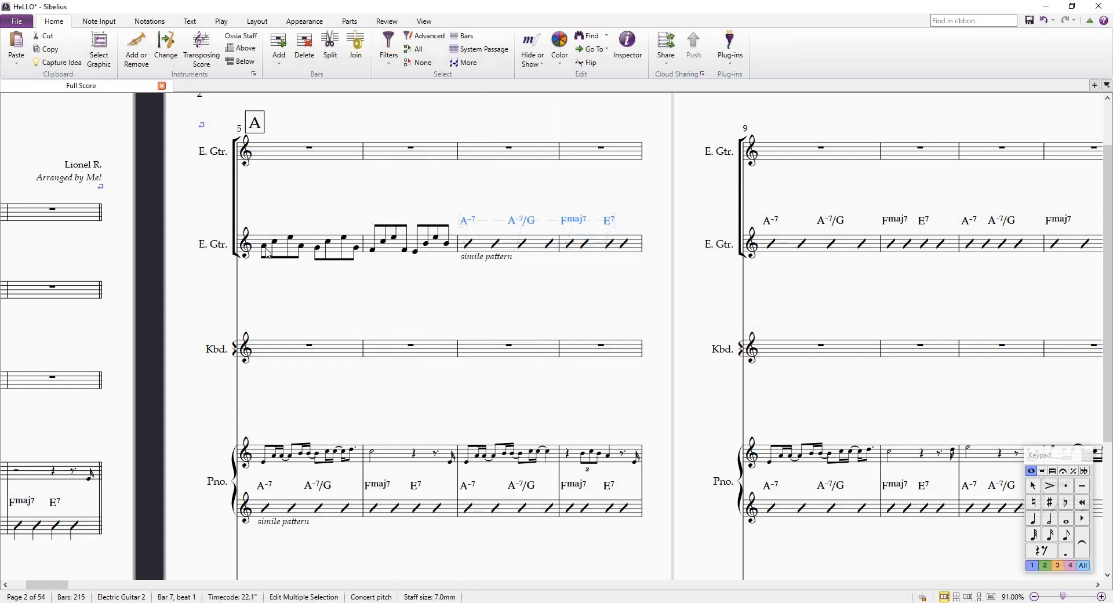
key("ctrl+v")
left_click(423, 209)
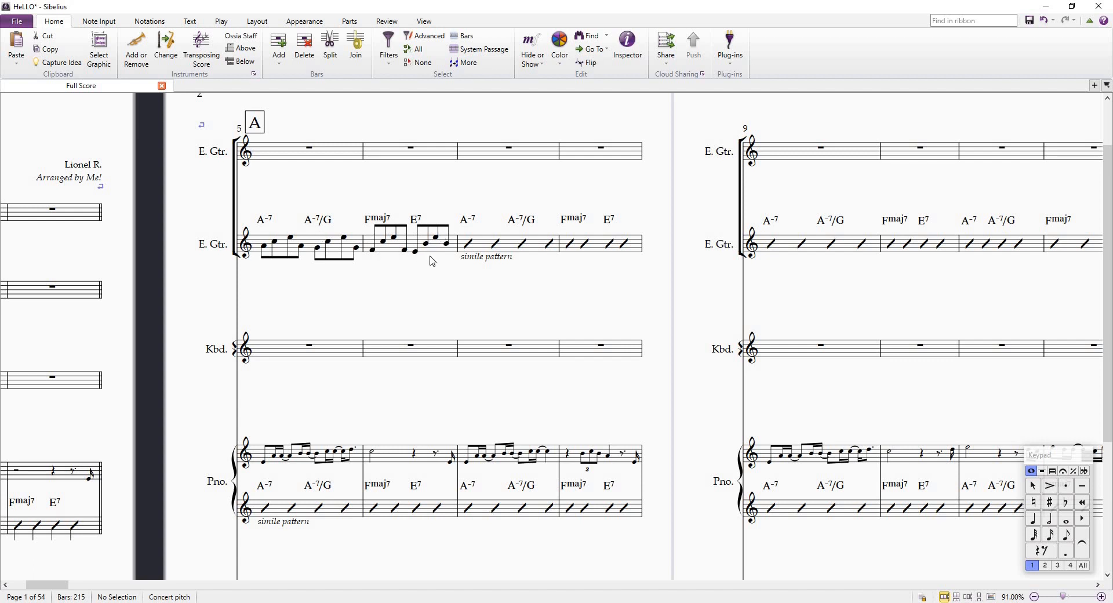
Try a "play as is" text above the Electric Guitar 2 chord symbols at bar 5, and delete it again
left_click(267, 251)
scroll(410, 266, "down", 1)
scroll(411, 266, "up", 2)
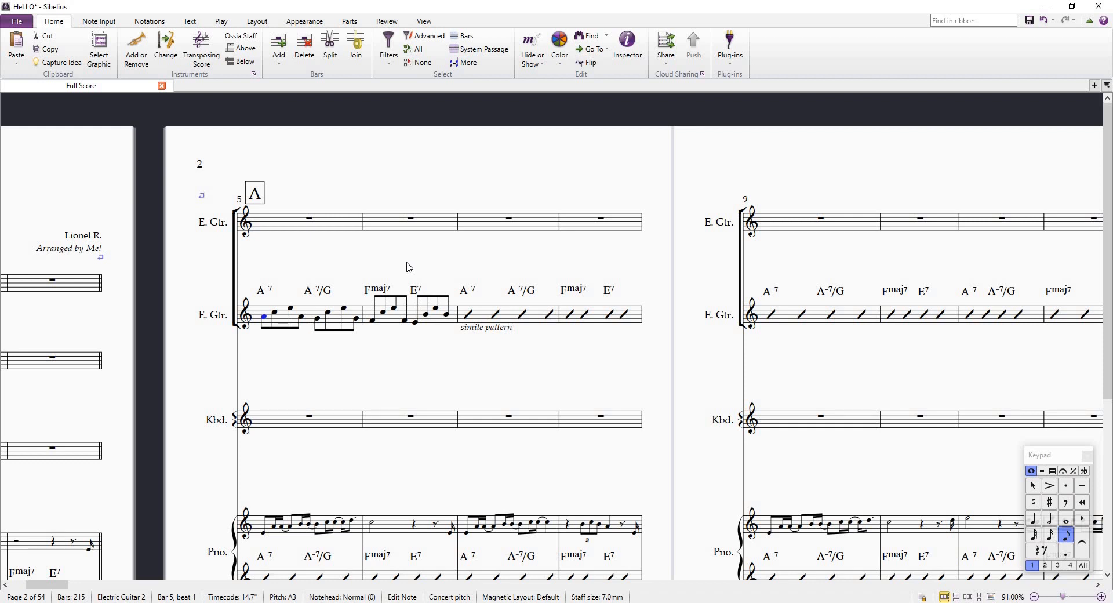
key("ctrl+k")
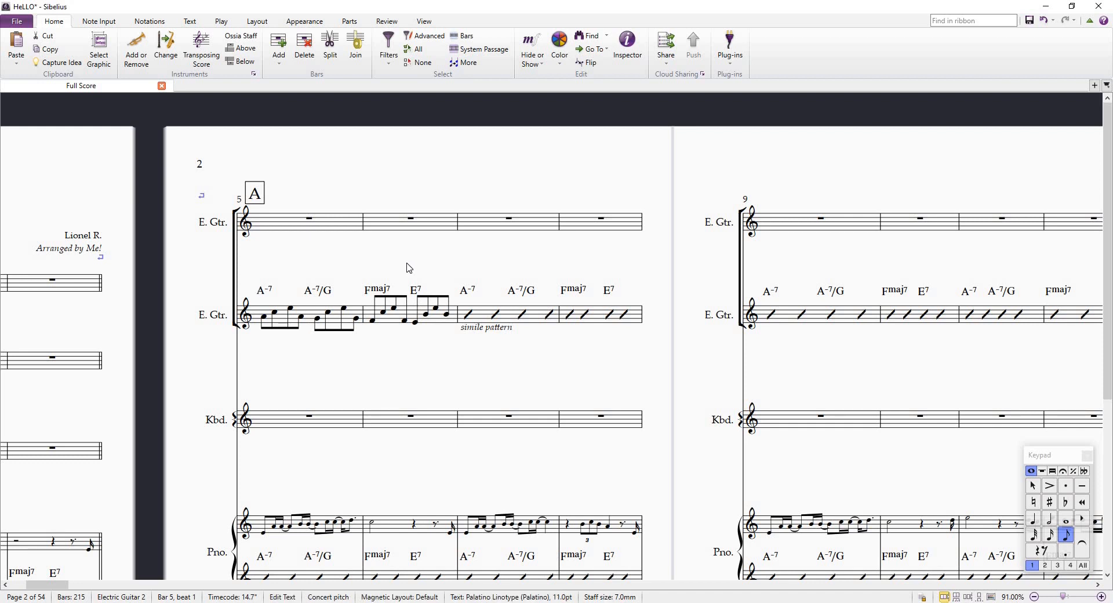
type("Play as is")
key("Escape")
key("Escape")
left_click_drag(293, 290, 295, 275)
left_click(432, 355)
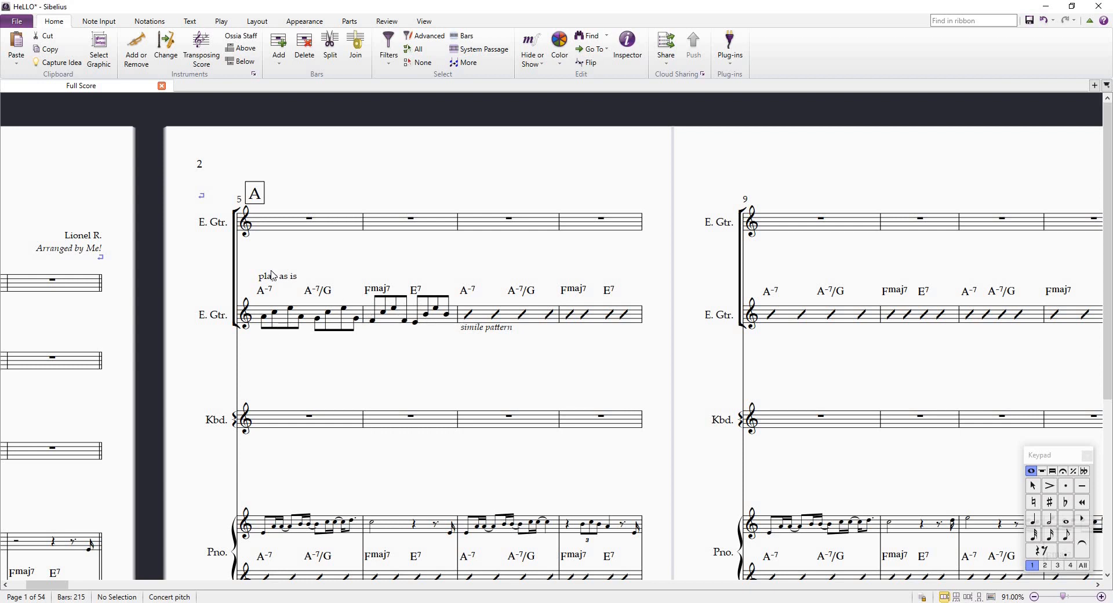
double_click(288, 281)
key("Delete")
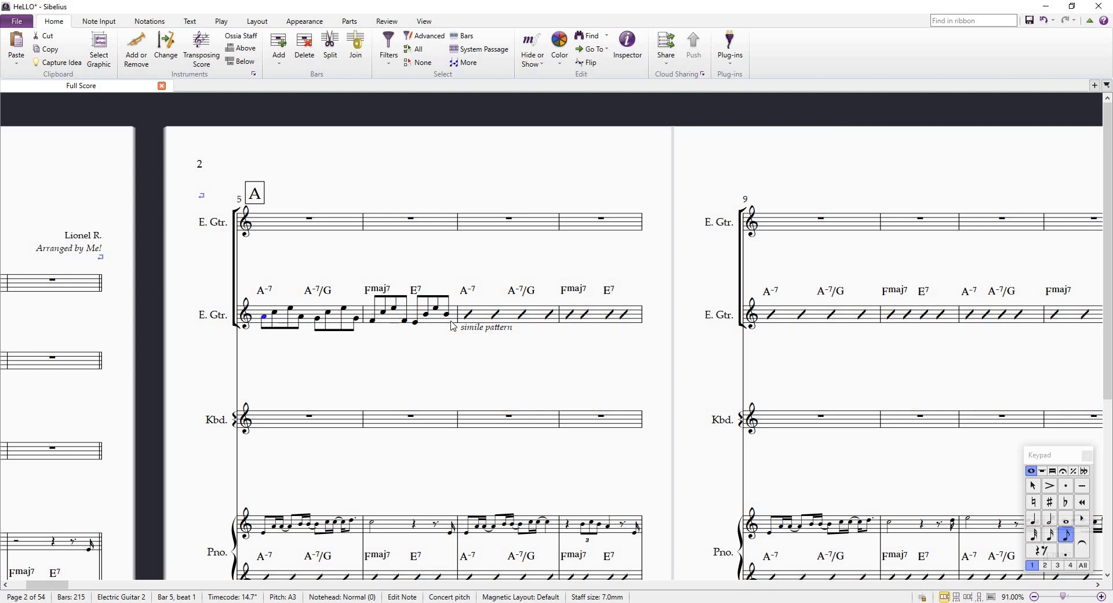
Play the score from bar 5 and raise the Electric Guitar 2 level in the mixer during playback
key("space")
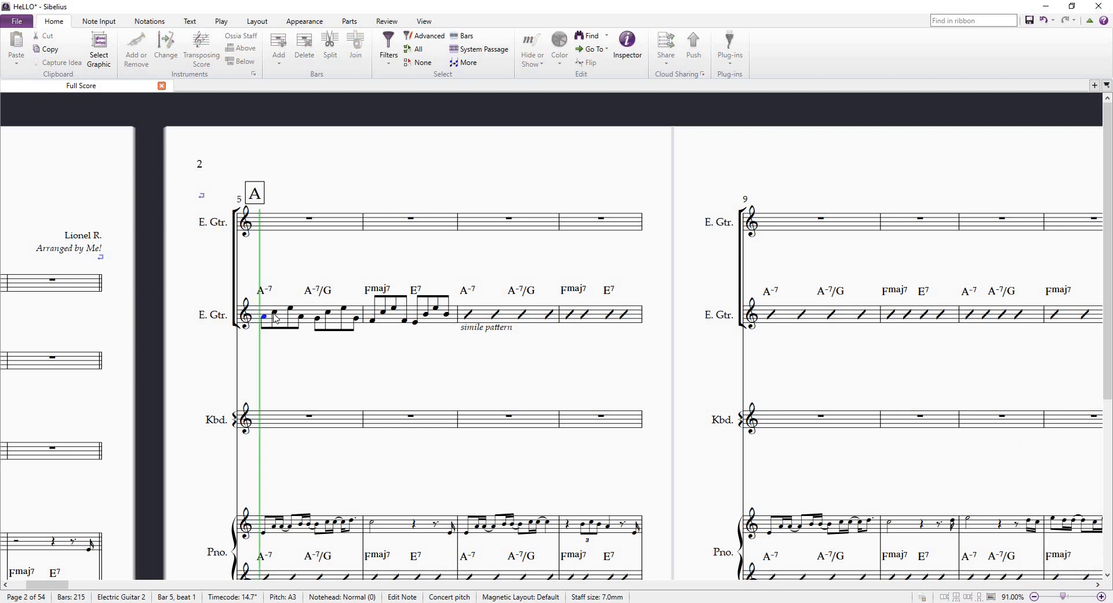
key("m")
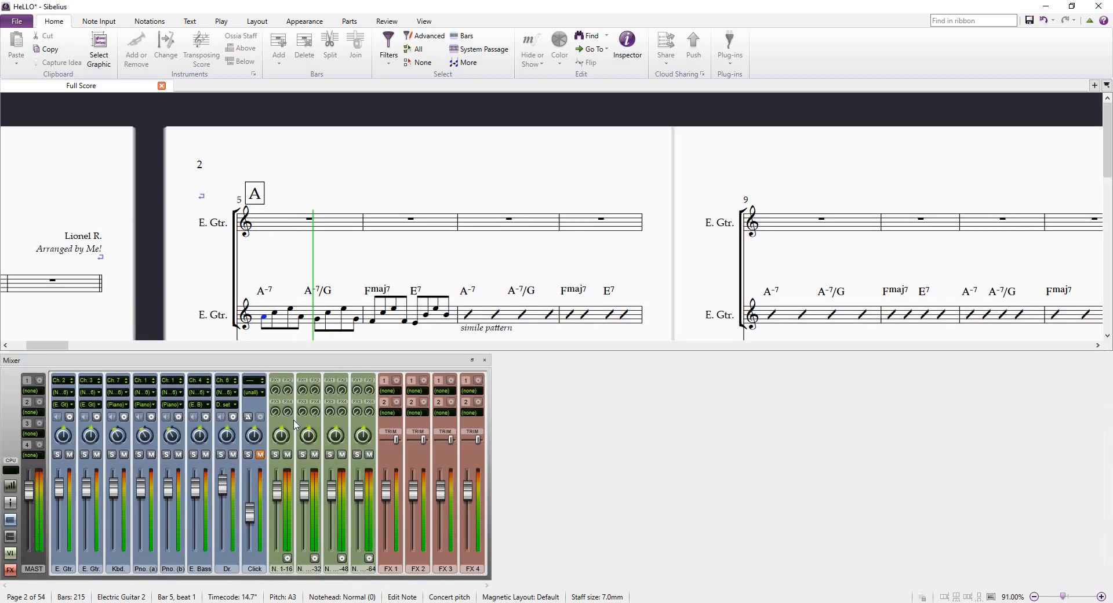
left_click(90, 466)
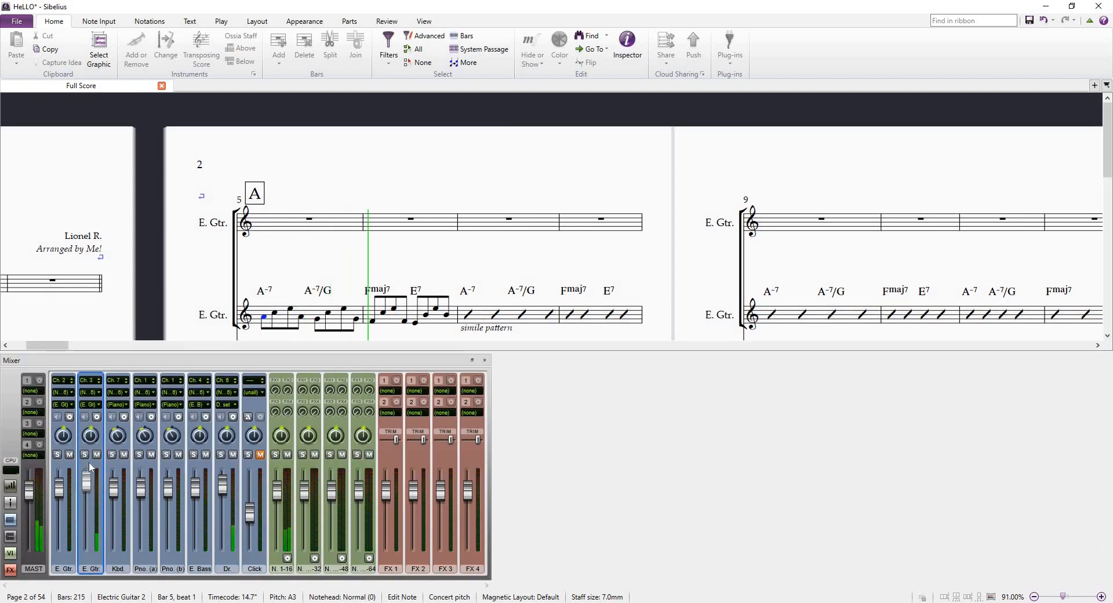
key("m")
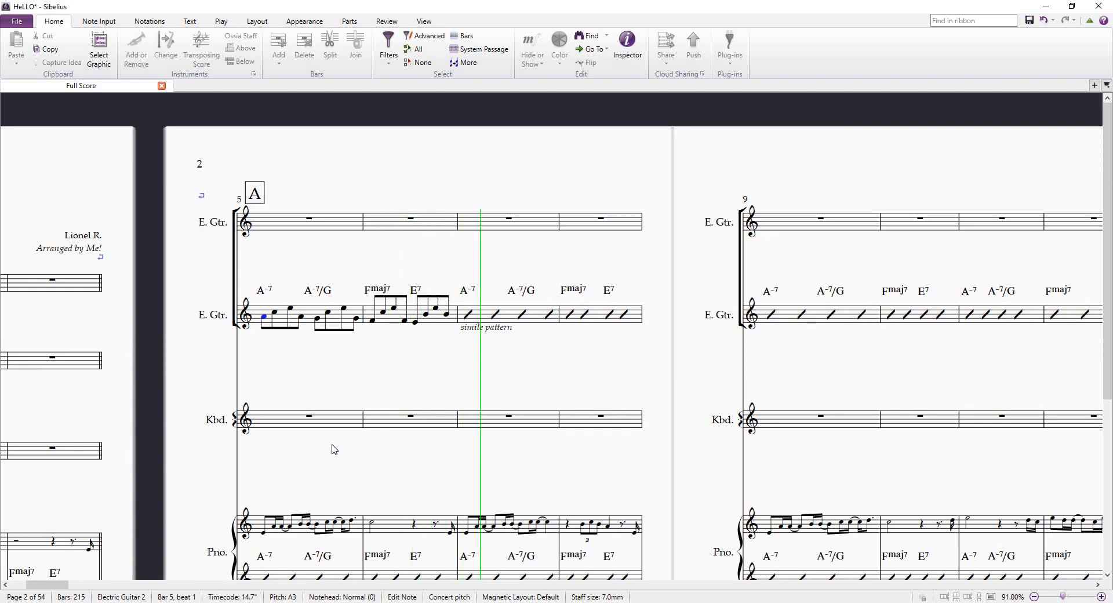
key("space")
key("Escape")
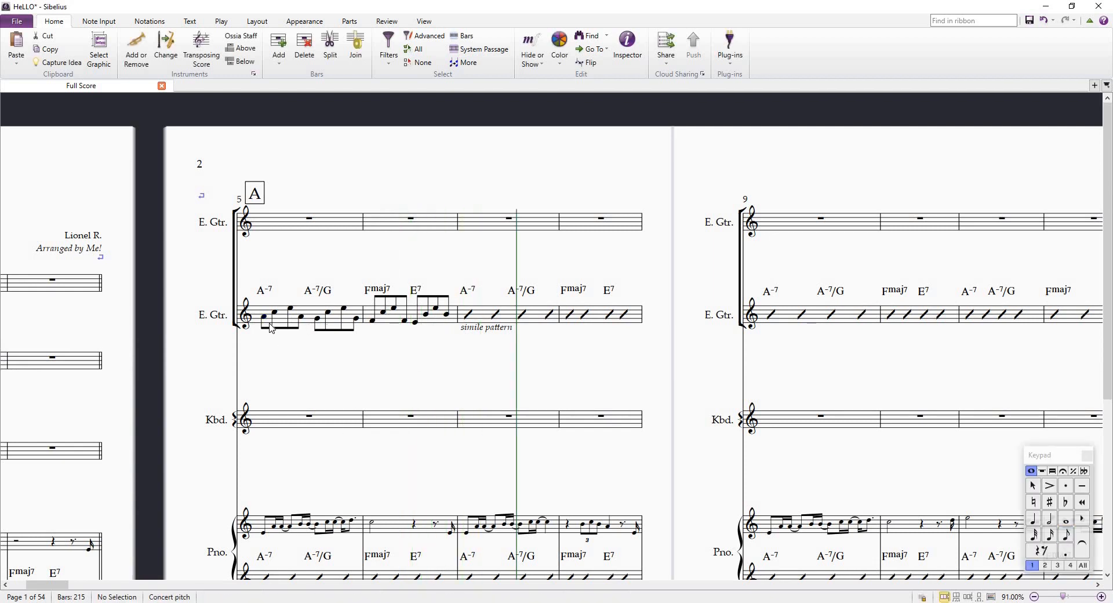
Play back the Electric Guitar 2 arpeggio from the first note of bar 5 into bar 7
left_click(269, 322)
key("space")
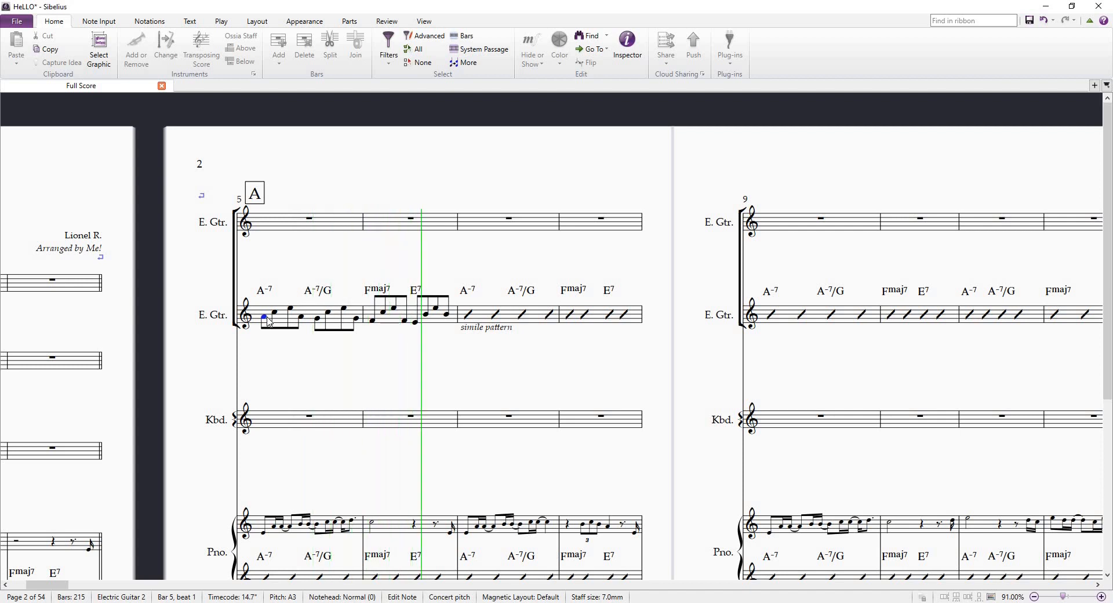
key("space")
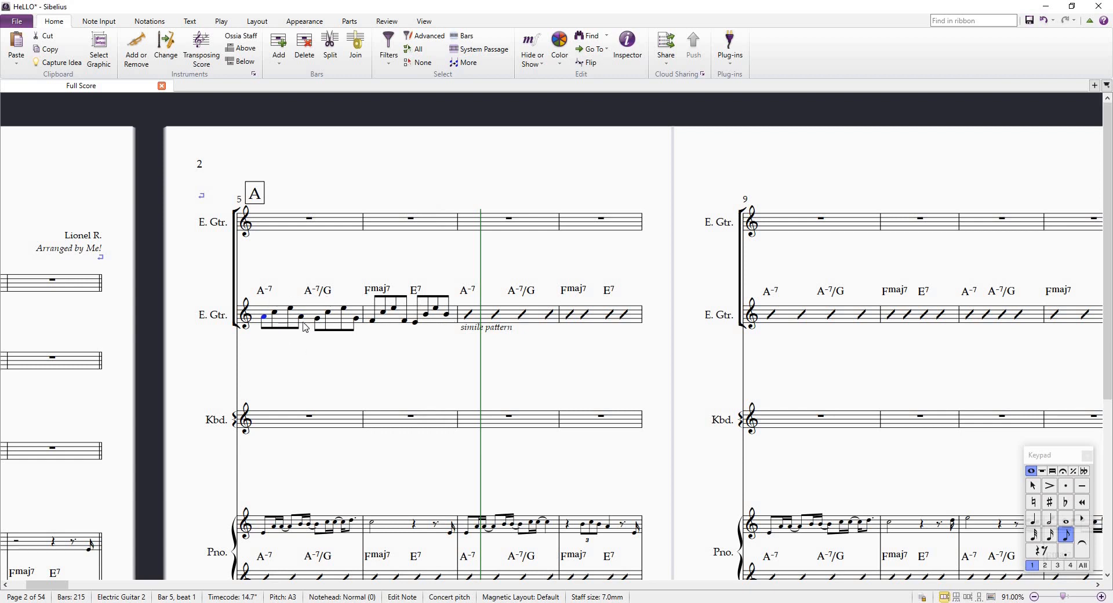
Try technique text "play as is" at the first note of Electric Guitar 2 bar 5, and undo it
key("ctrl+t")
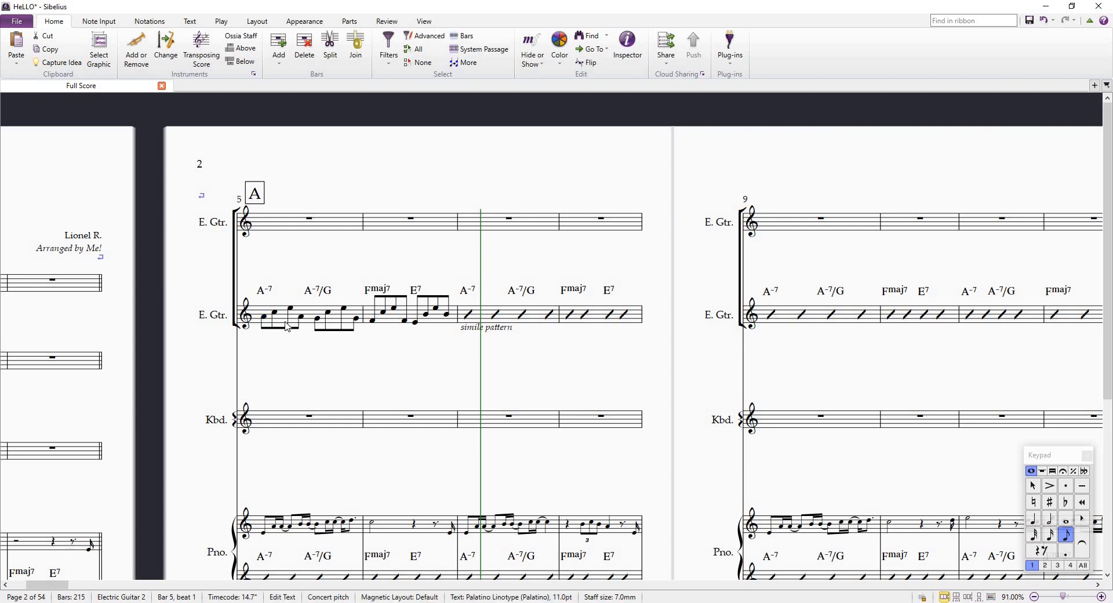
type("play as is")
key("Escape")
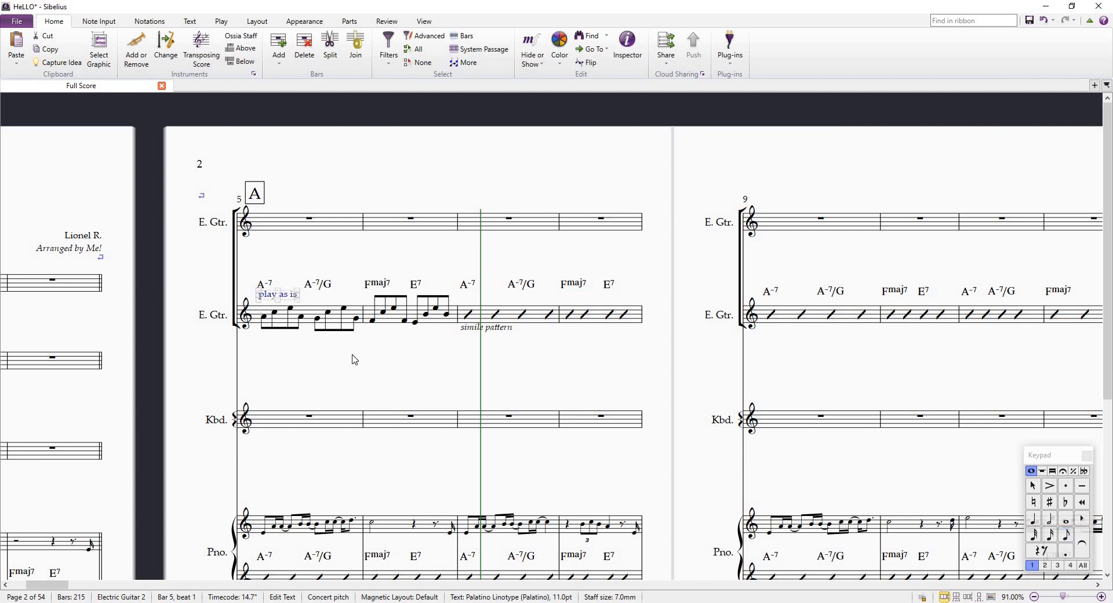
key("Escape")
double_click(288, 284)
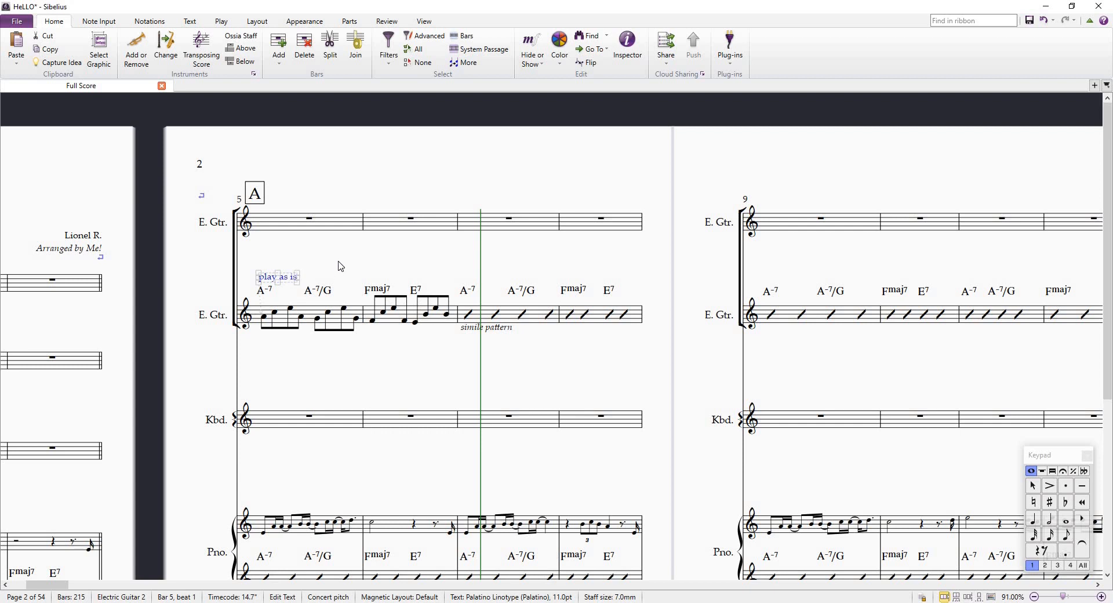
key("ctrl+z")
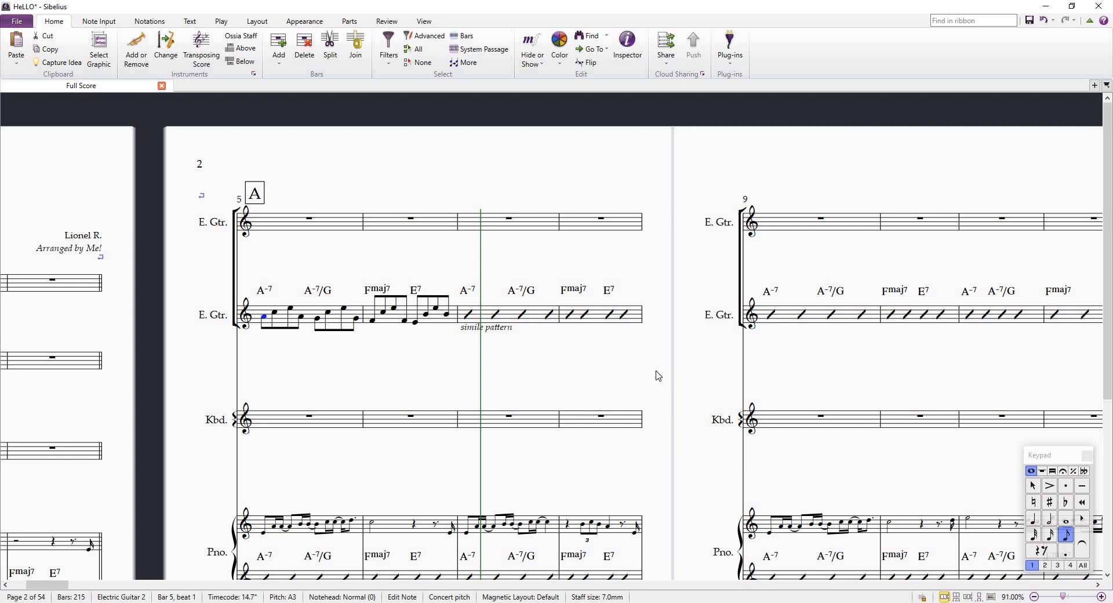
Look over the guitar, piano, bass and drum staves of section A from bar 5 to bar 12
scroll(657, 375, "down", 3)
scroll(522, 357, "down", 2)
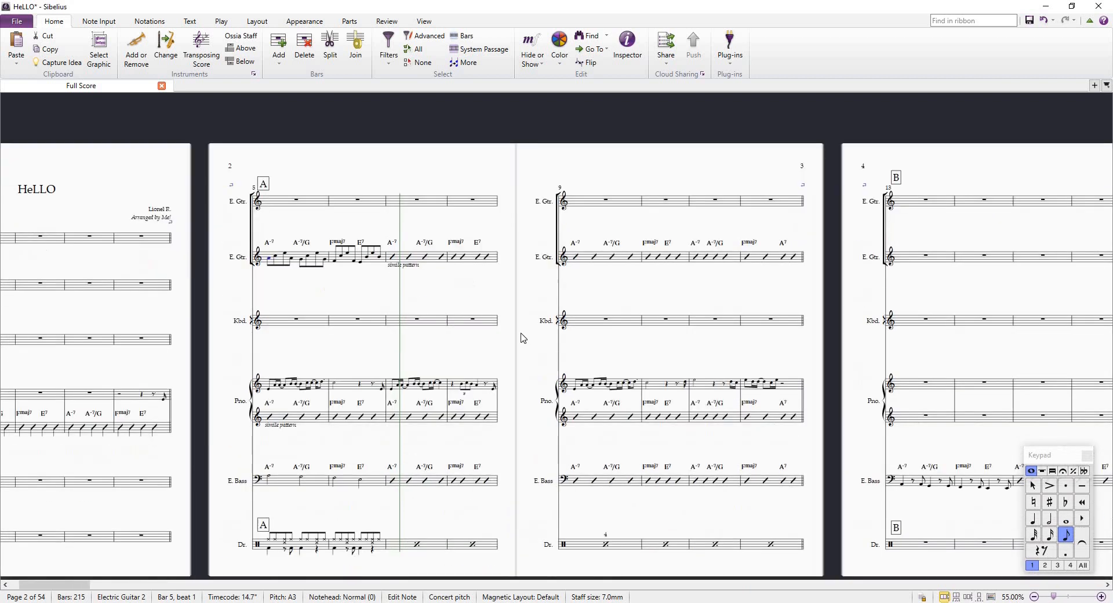
scroll(521, 339, "up", 4)
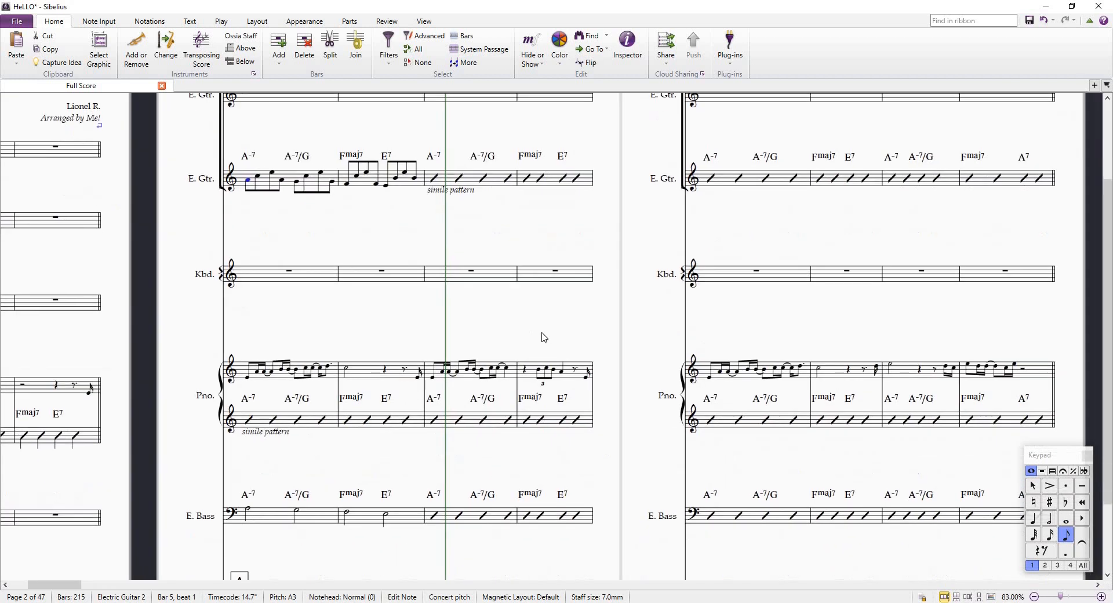
scroll(549, 334, "down", 1)
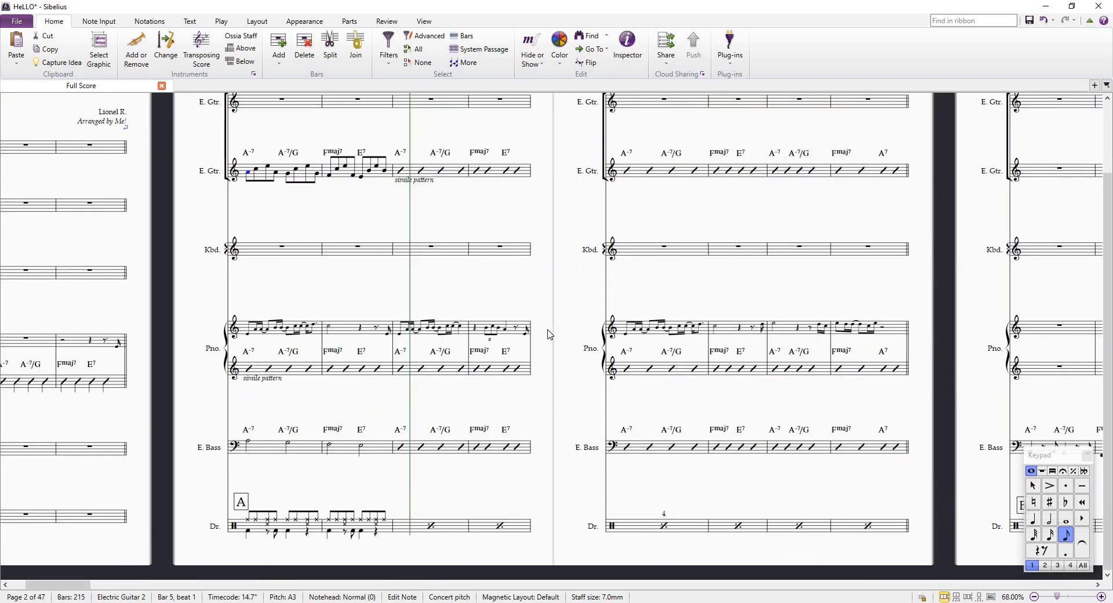
left_click_drag(504, 291, 570, 300)
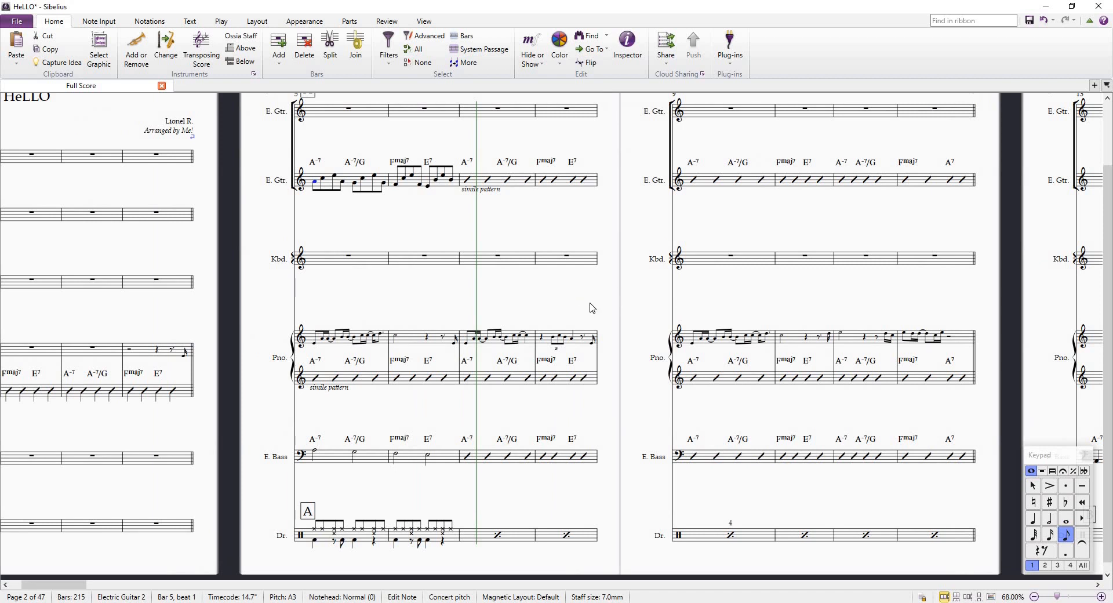
scroll(577, 310, "up", 1)
scroll(574, 310, "right", 2)
scroll(574, 309, "down", 1)
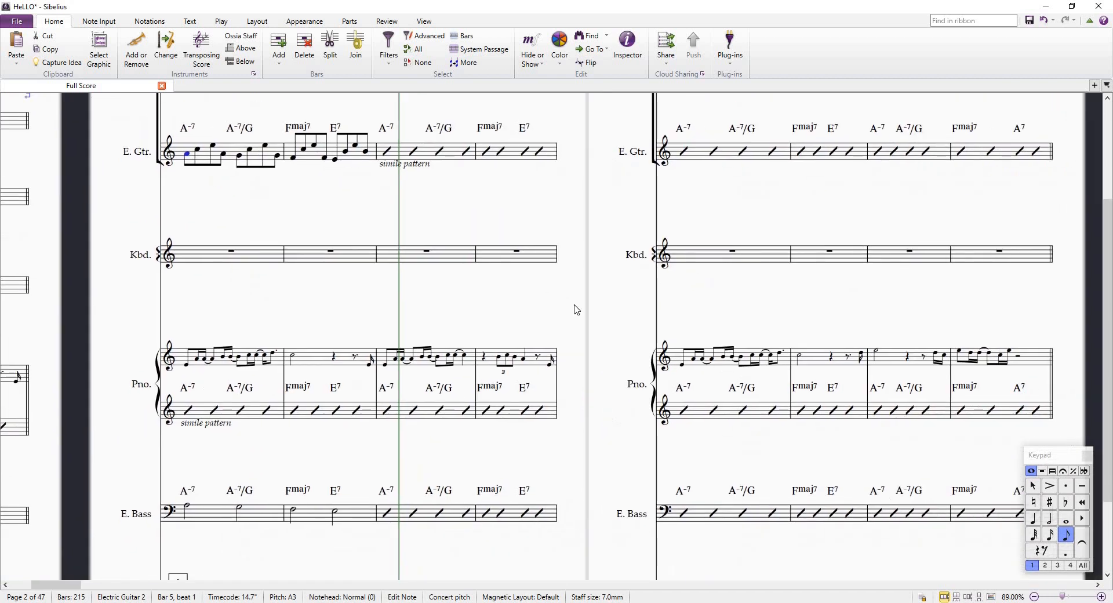
scroll(578, 312, "down", 1)
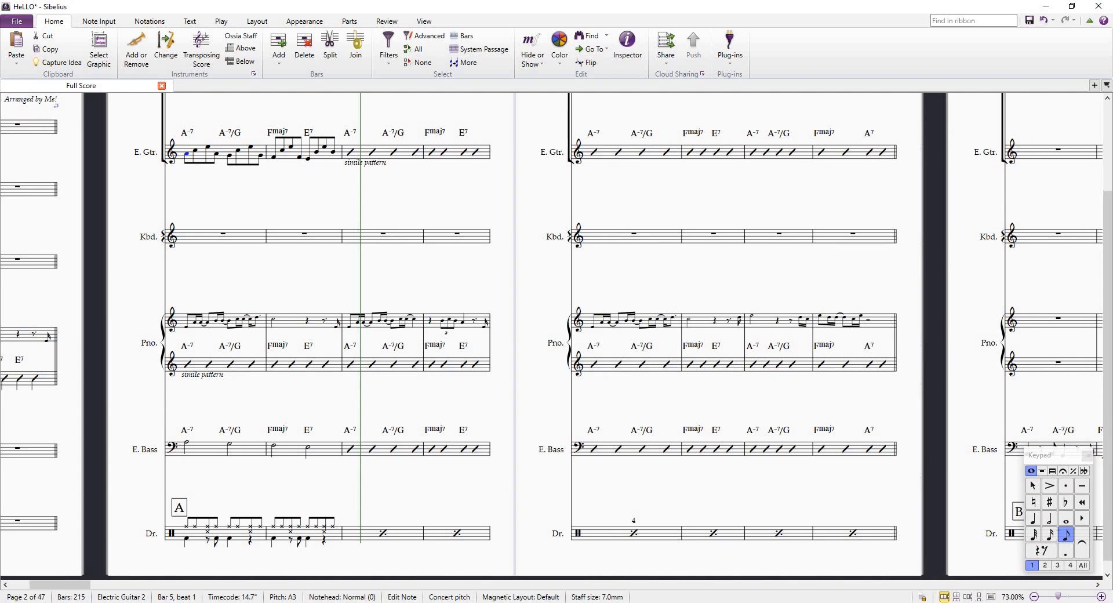